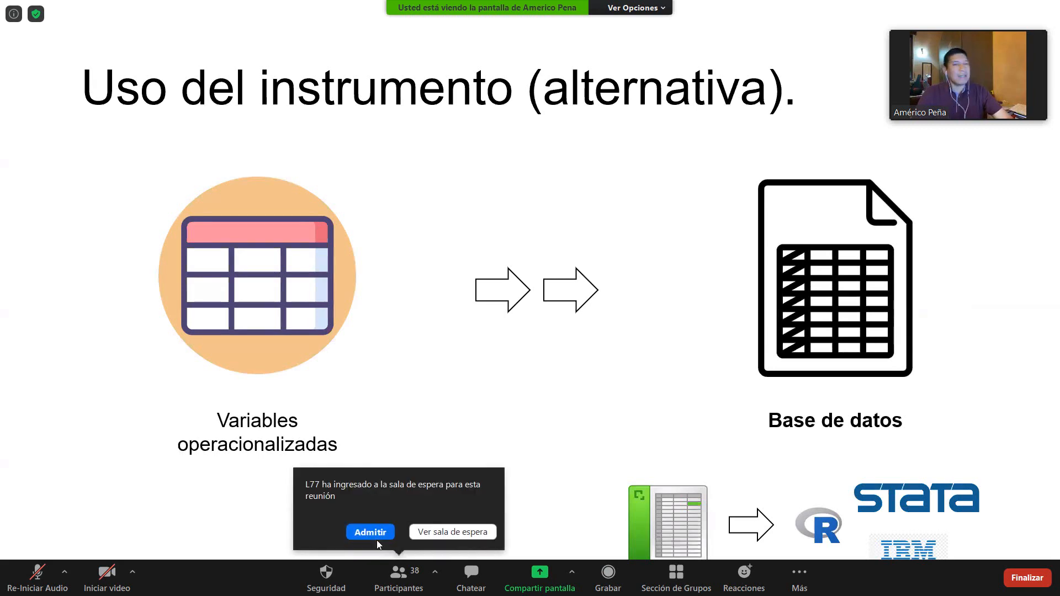
# - Admit the participant announced in the waiting-room notice to the Zoom meeting
pyautogui.click(370, 533)
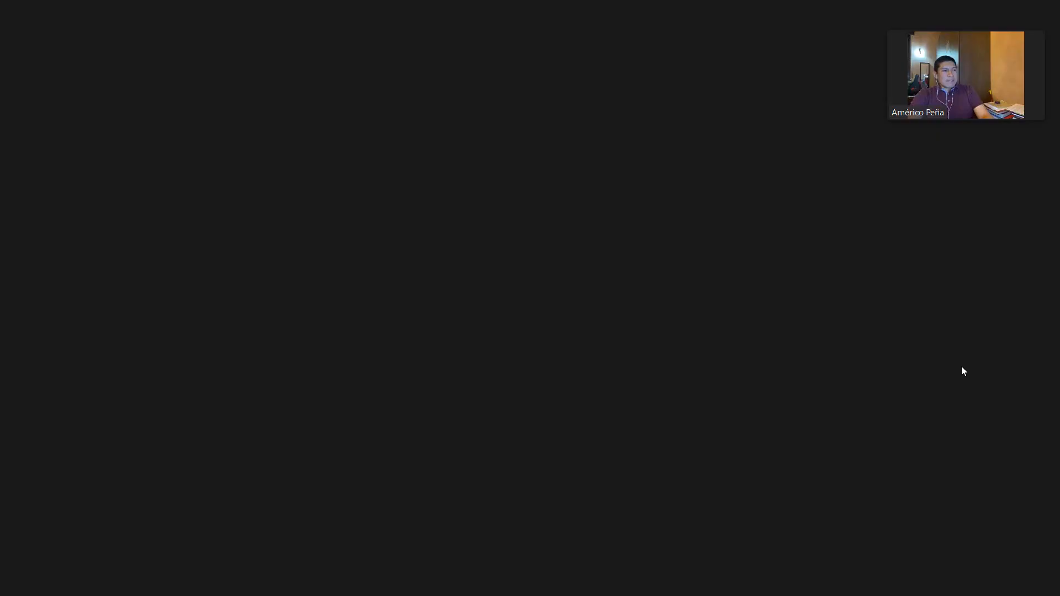
pyautogui.click(16, 305)
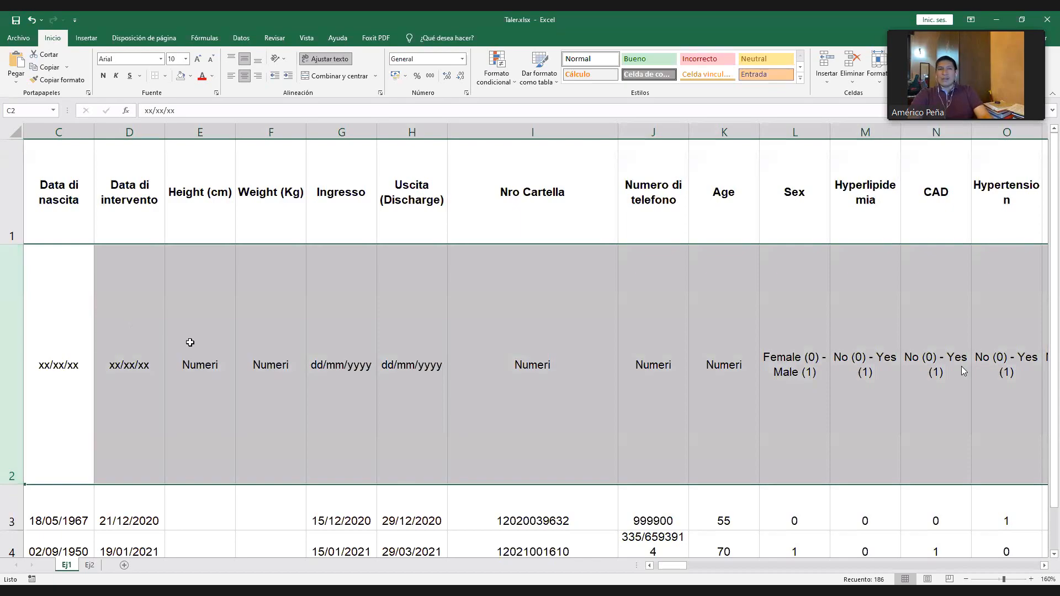
pyautogui.click(67, 365)
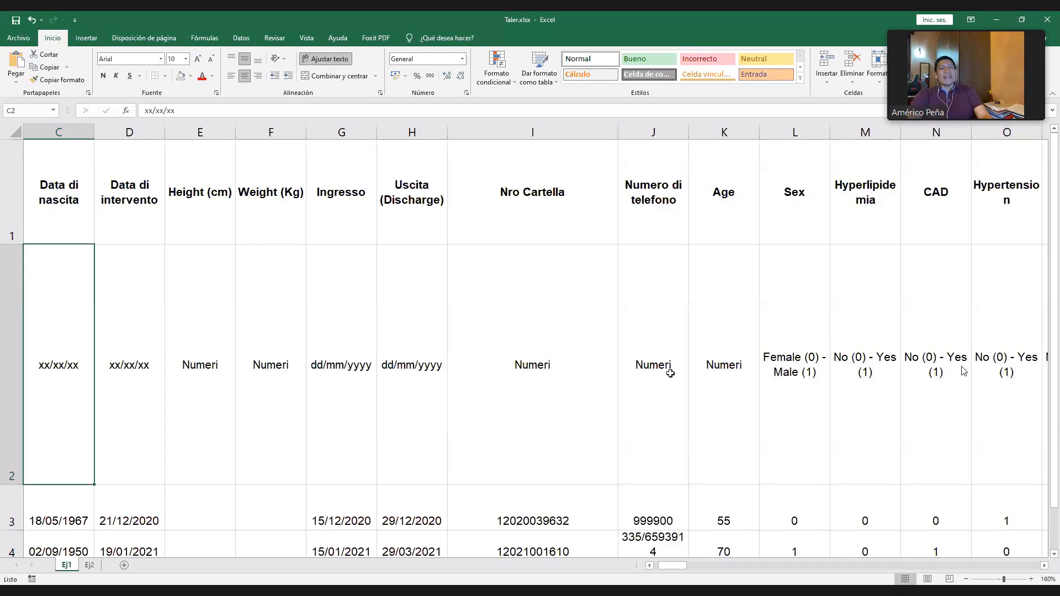
pyautogui.click(795, 216)
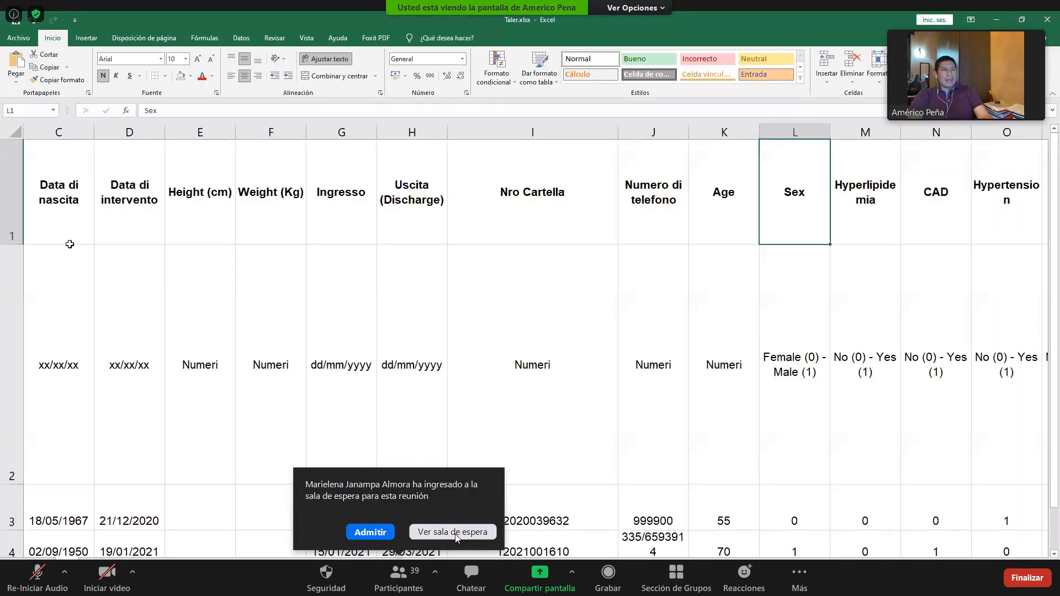
# - View the meeting's waiting room list and admit the person waiting in it
pyautogui.click(453, 532)
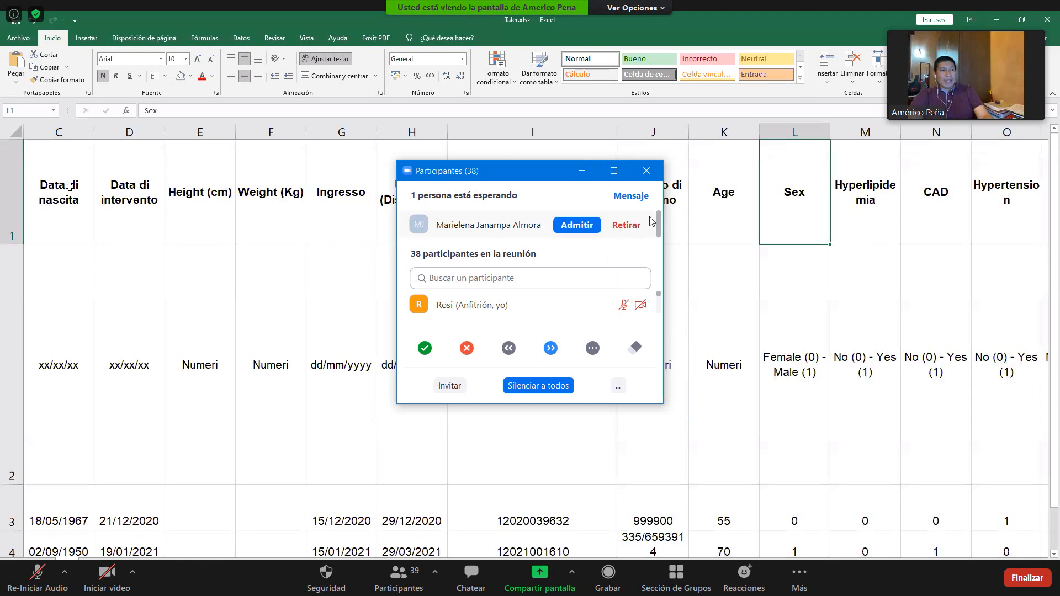
pyautogui.click(575, 225)
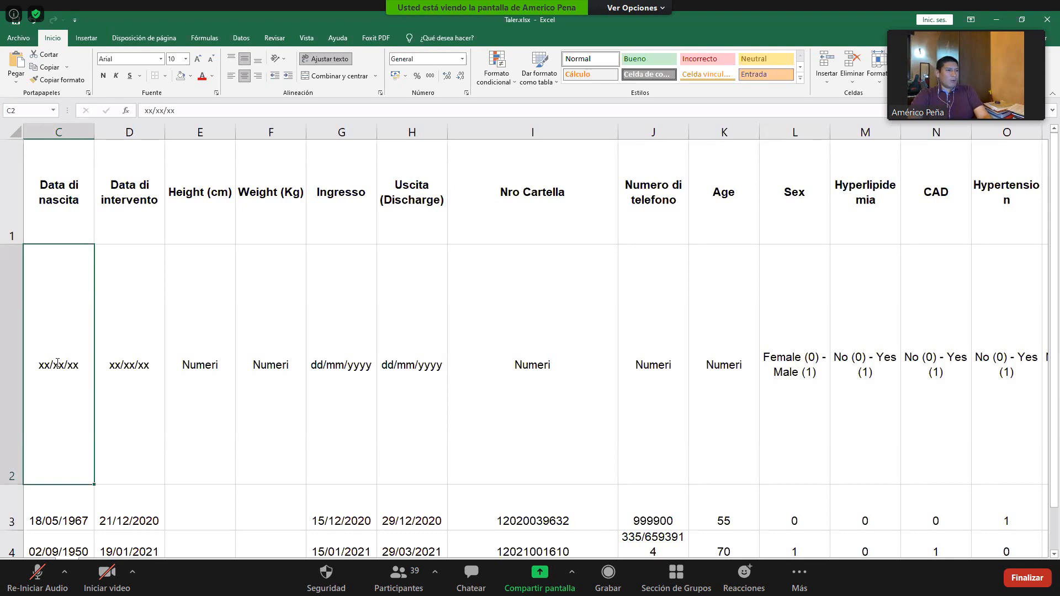
# - Change the format code under Data di nascita in cell C2 to dd/mm/aaaa
pyautogui.doubleClick(49, 364)
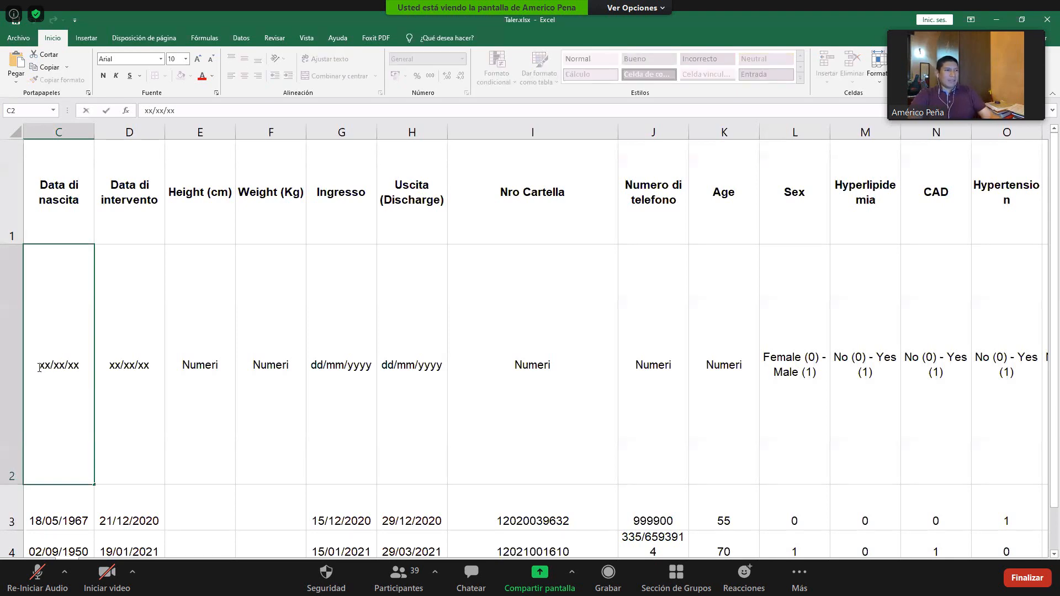
pyautogui.press('BackSpace')
pyautogui.press('BackSpace')
pyautogui.write('dd/mm')
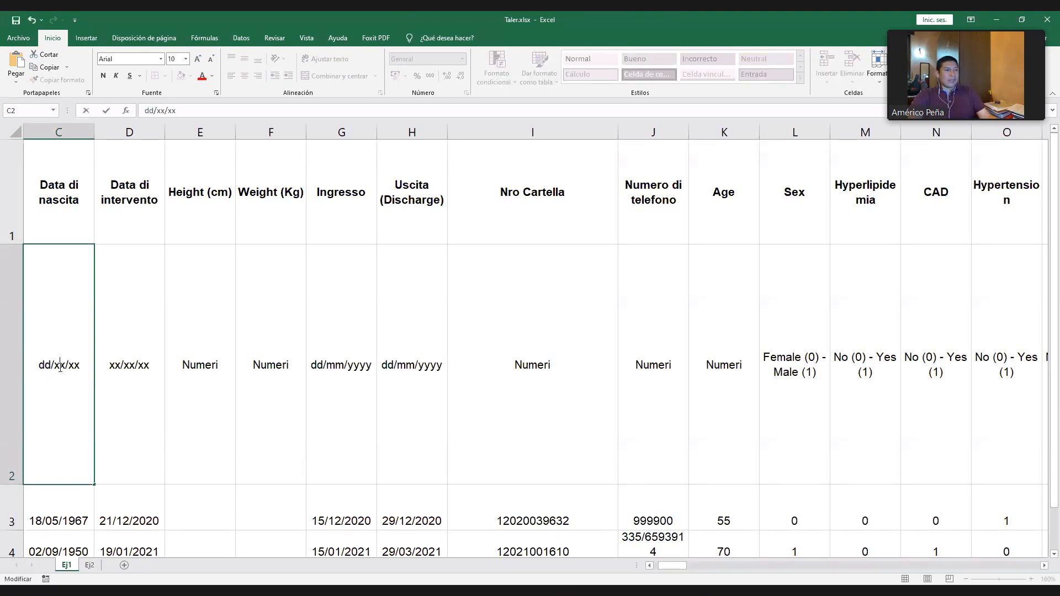
pyautogui.hotkey('shift', 'End')
pyautogui.click(109, 372)
pyautogui.click(83, 386)
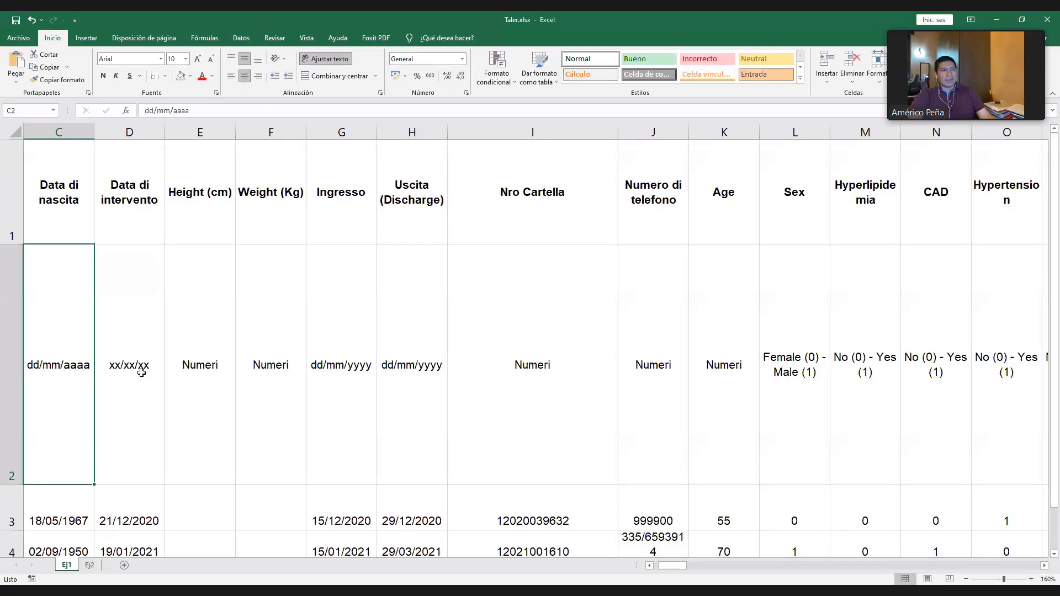
# - Copy the dd/mm/aaaa code from C2 into the Data di intervento, Ingresso and Uscita (Discharge) cells of row 2
pyautogui.hotkey('ctrl', 'c')
pyautogui.click(140, 372)
pyautogui.hotkey('ctrl', 'v')
pyautogui.moveTo(391, 353); pyautogui.dragTo(348, 362)
pyautogui.hotkey('ctrl', 'v')
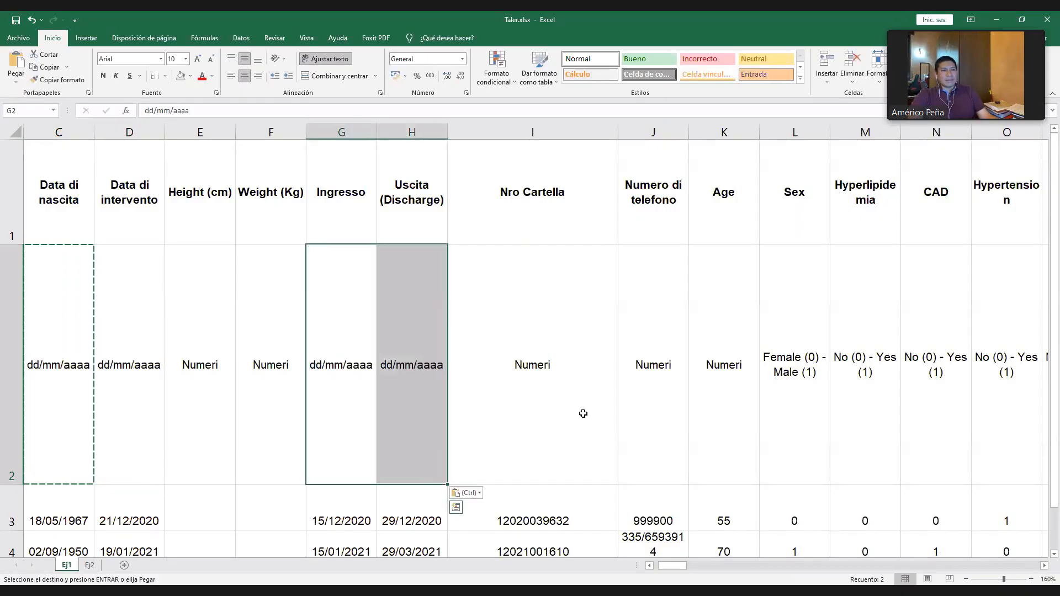
pyautogui.click(582, 411)
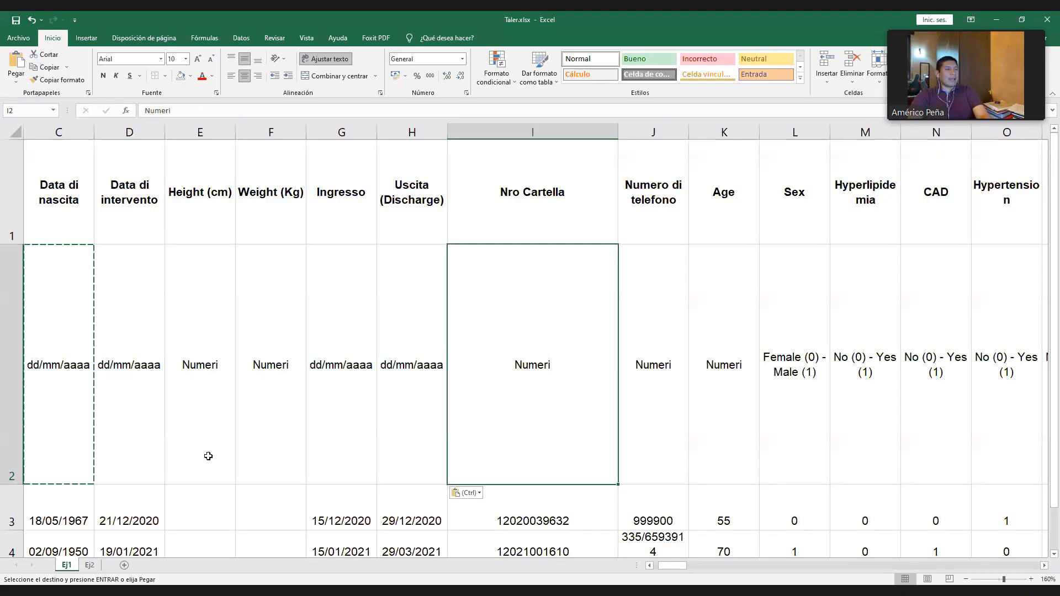
# - Reduce the height of row 2, which holds the format codes, to bring more patient rows into view
pyautogui.scroll(-1, 247, 389)
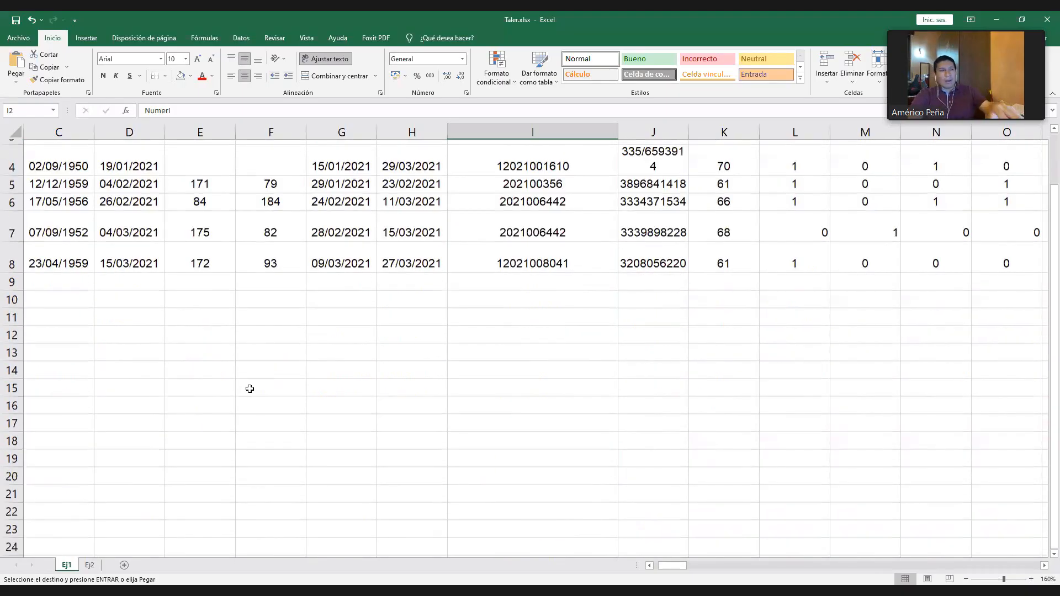
pyautogui.scroll(1, 194, 336)
pyautogui.press('Left')
pyautogui.press('Left')
pyautogui.press('Left')
pyautogui.press('Left')
pyautogui.press('Left')
pyautogui.press('Left')
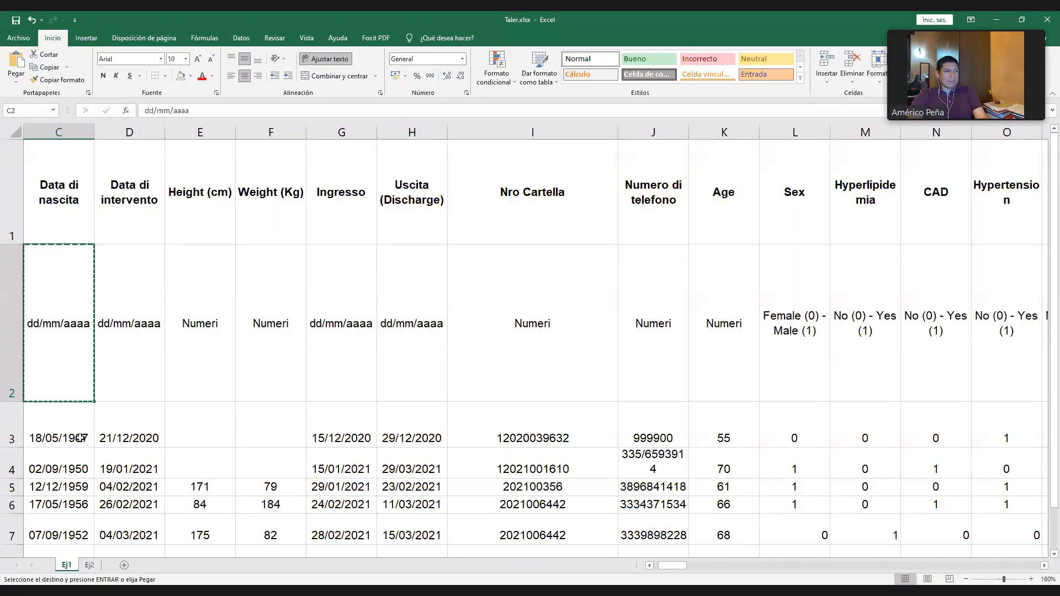
pyautogui.click(110, 438)
pyautogui.moveTo(77, 435); pyautogui.dragTo(145, 529)
pyautogui.click(269, 423)
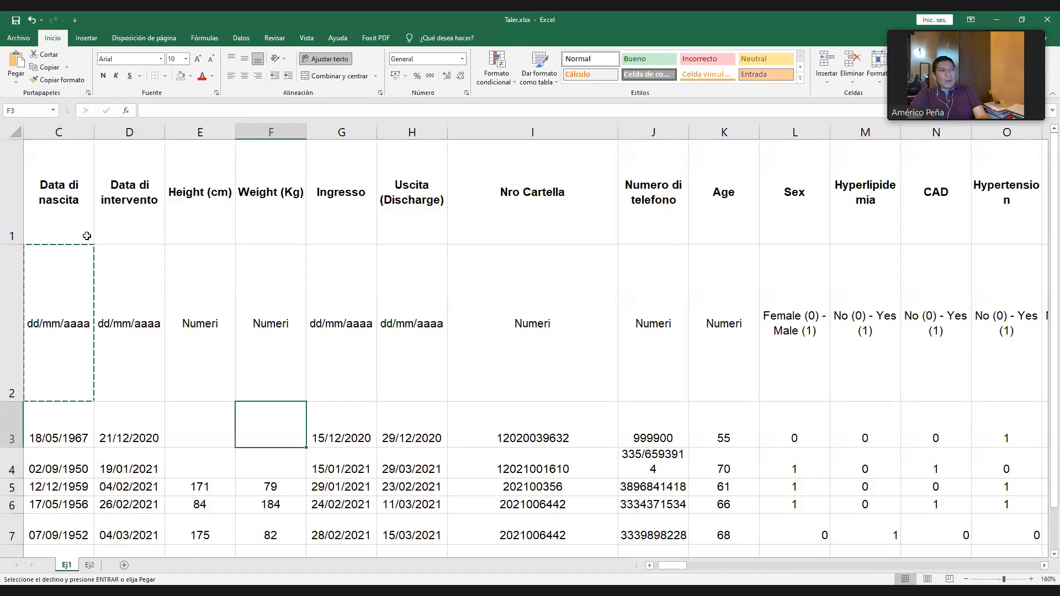
# - Delete columns A and B, COGNOME and NOME, from the Ej1 sheet
pyautogui.click(58, 182)
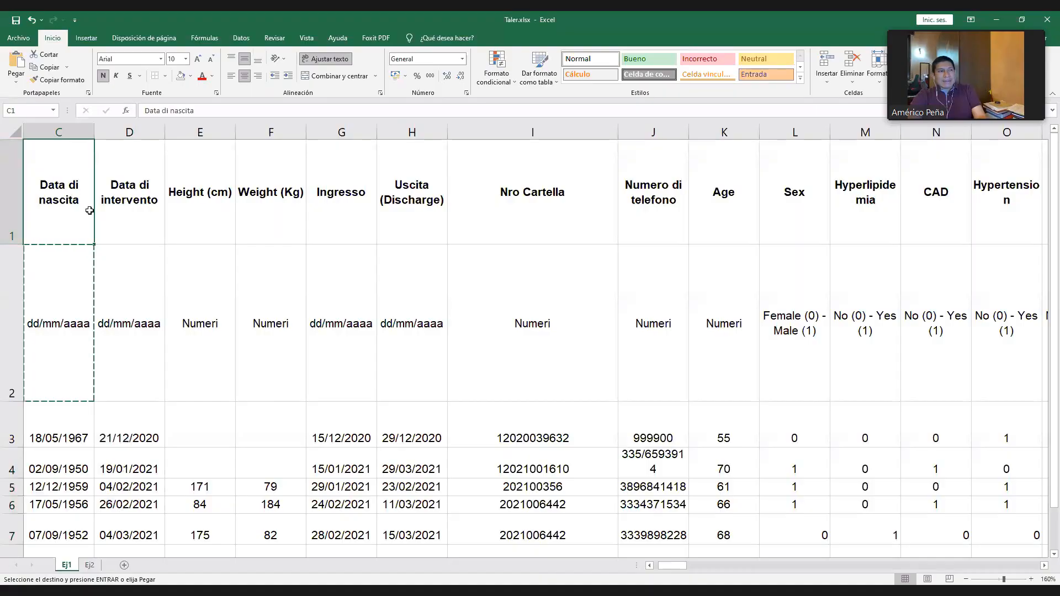
pyautogui.press('Left')
pyautogui.press('Left')
pyautogui.press('Right')
pyautogui.press('Right')
pyautogui.press('Right')
pyautogui.press('Right')
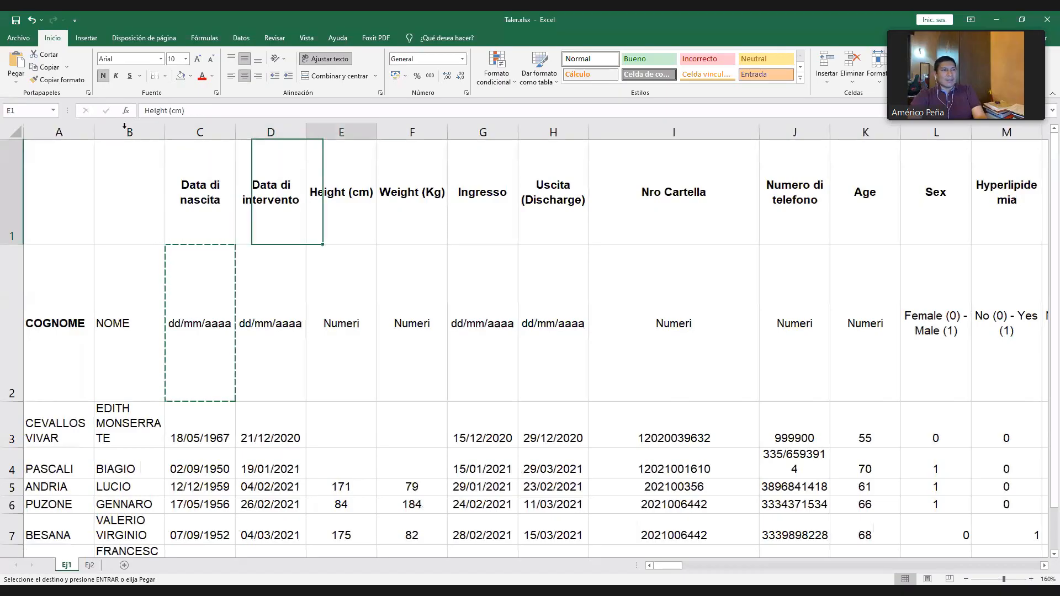
pyautogui.moveTo(124, 129); pyautogui.dragTo(76, 129)
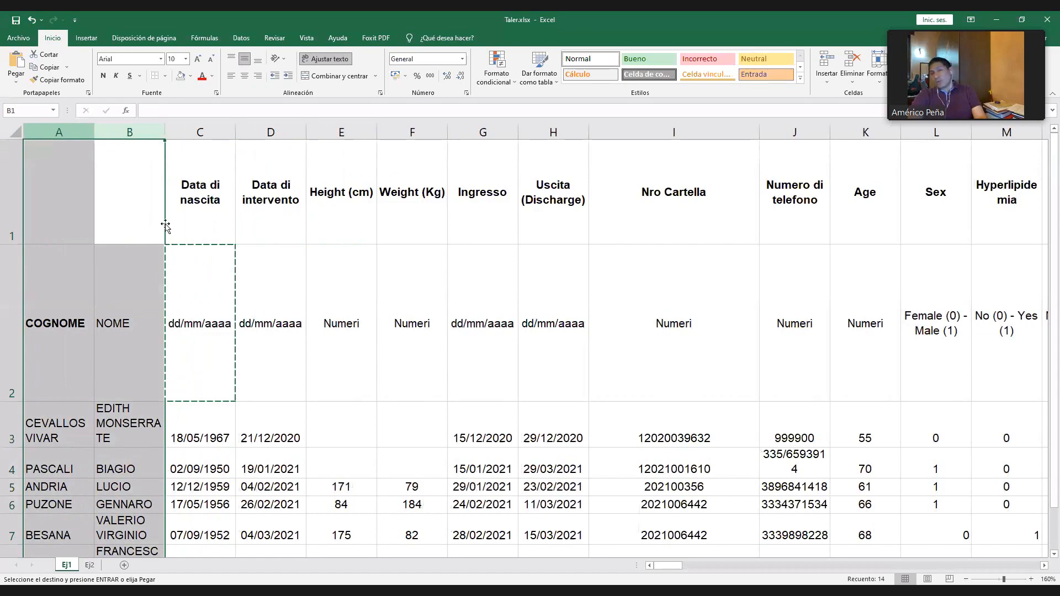
pyautogui.hotkey('ctrl', '-')
pyautogui.click(138, 189)
pyautogui.press('Left')
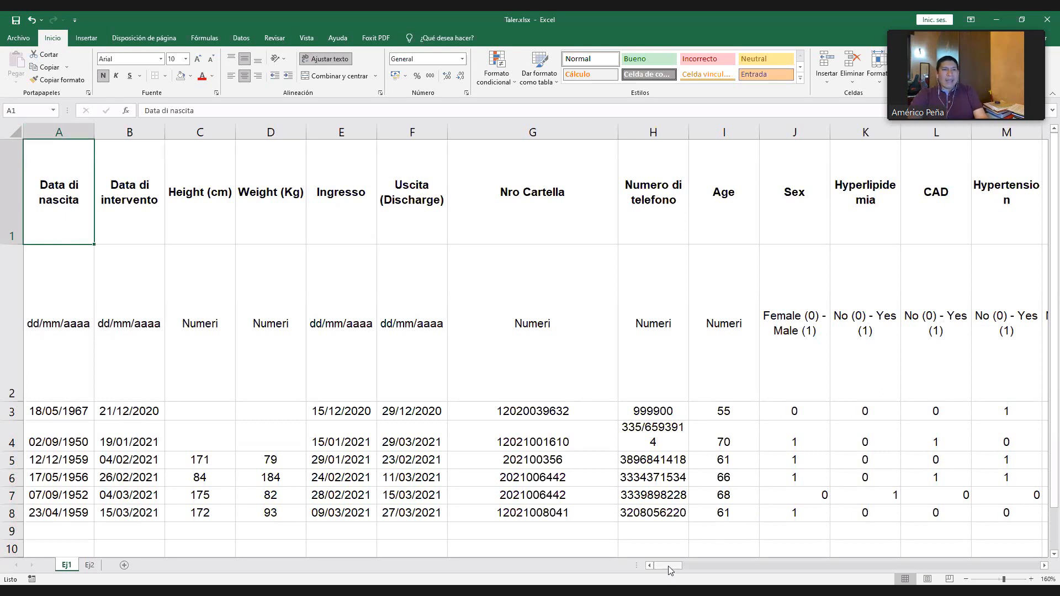
# - Examine the variable headers across the whole sheet, selecting row 1 from Data di nascita through Pain score - 3 Months
pyautogui.hscroll(10, 670, 568)
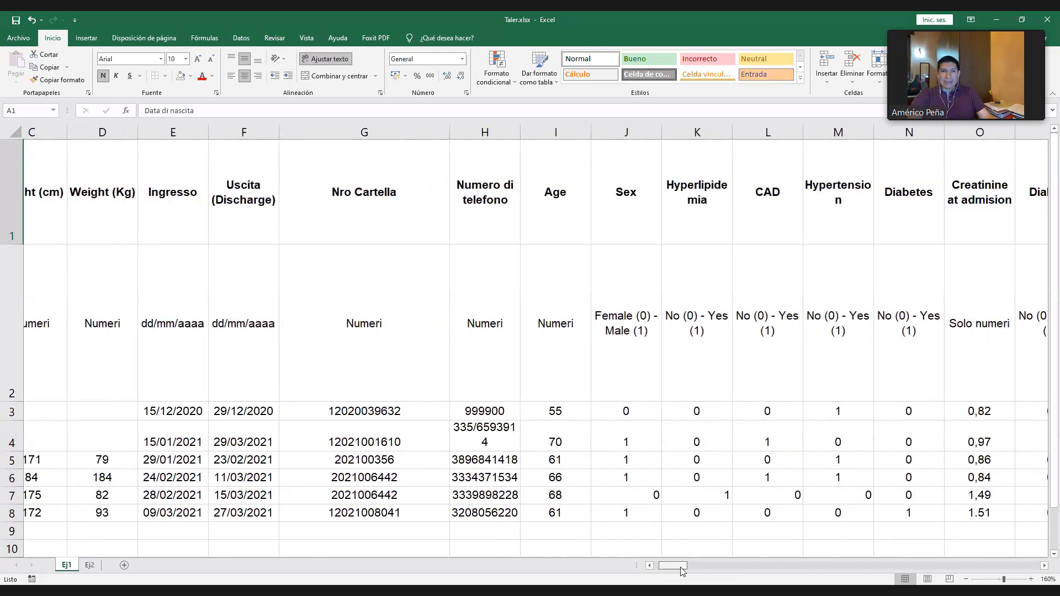
pyautogui.hscroll(20, 743, 562)
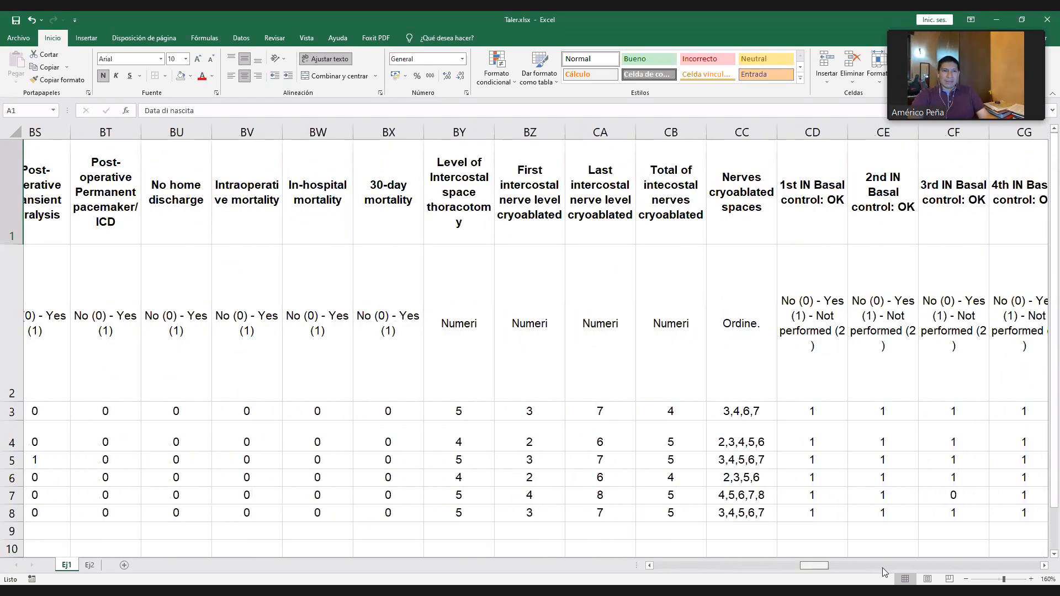
pyautogui.hscroll(20, 908, 568)
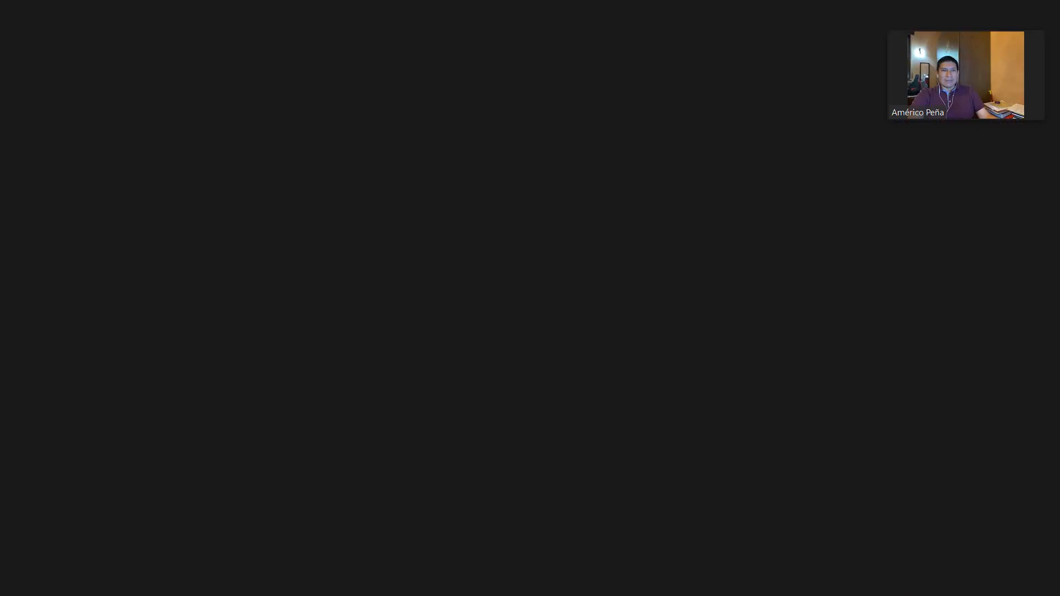
pyautogui.hscroll(3, 865, 190)
pyautogui.hotkey('ctrl', 'shift', 'Right')
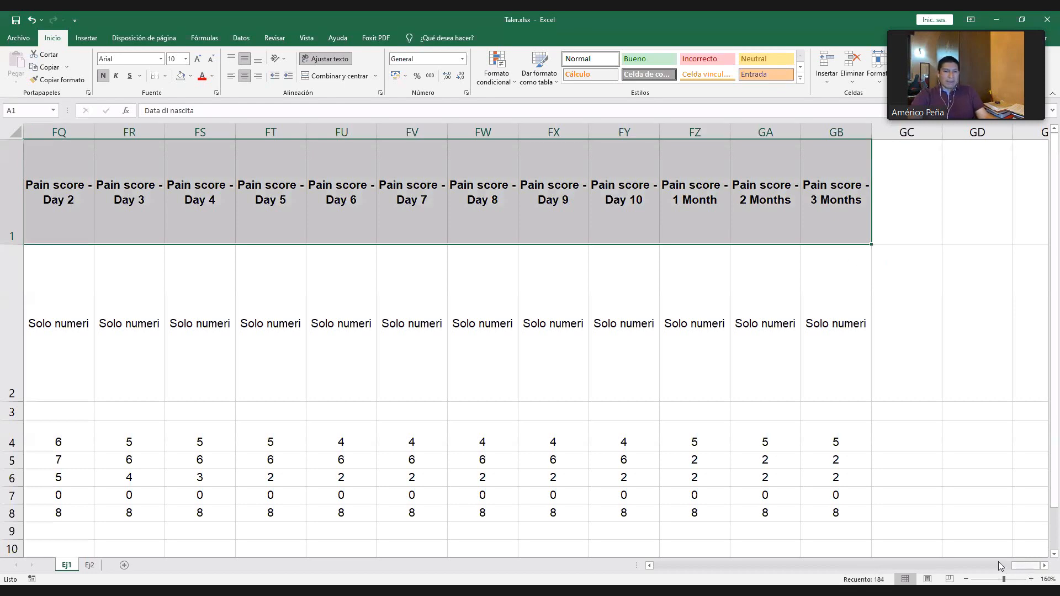
pyautogui.hscroll(-2, 998, 561)
pyautogui.click(687, 568)
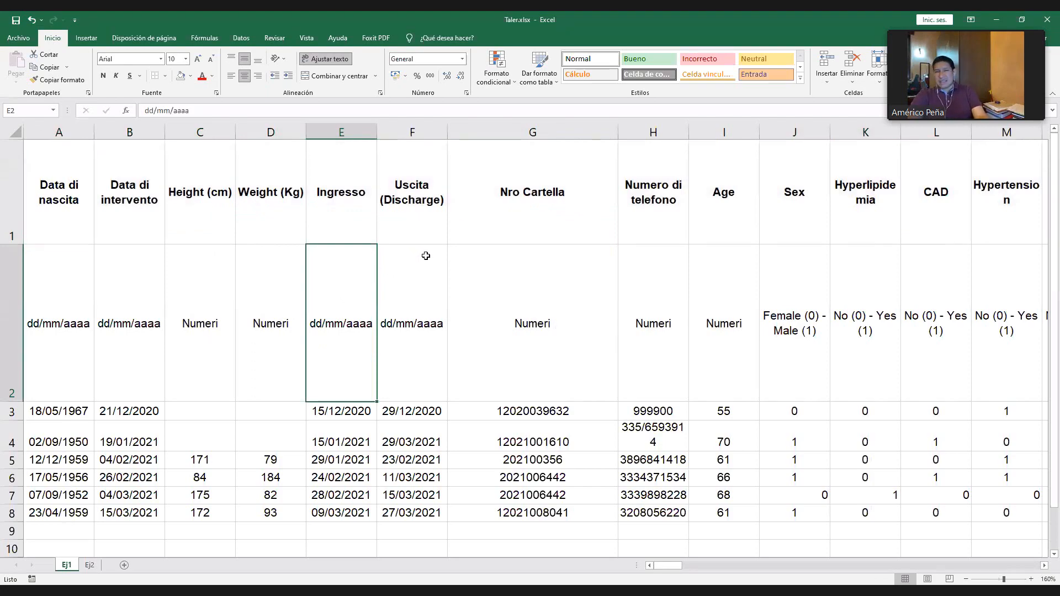
# - Examine the headers and format codes of the Ingresso, Uscita, Nro Cartella, Height (cm) and Weight (Kg) columns
pyautogui.click(337, 208)
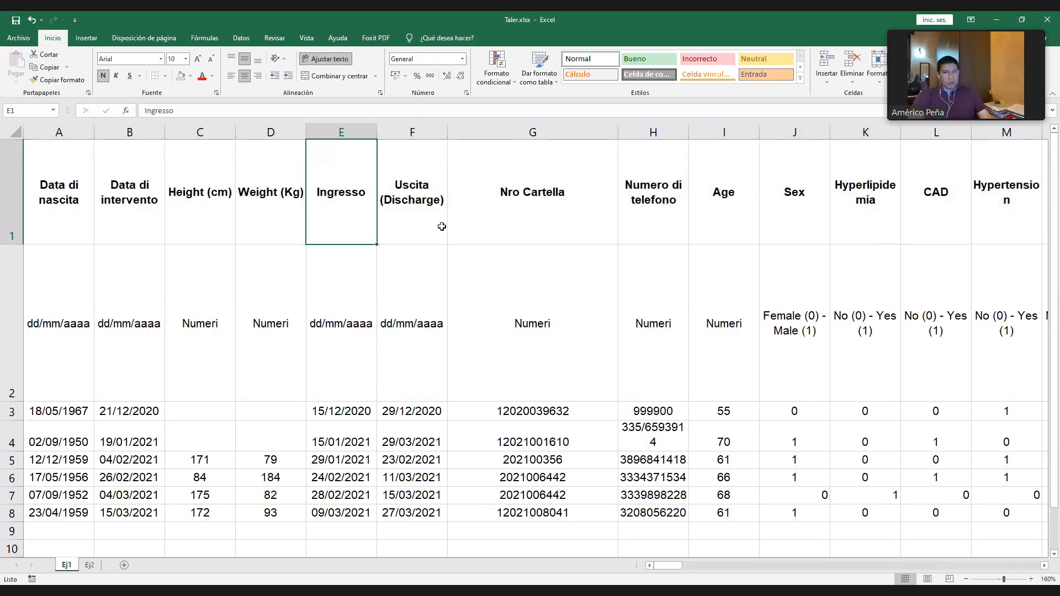
pyautogui.click(432, 212)
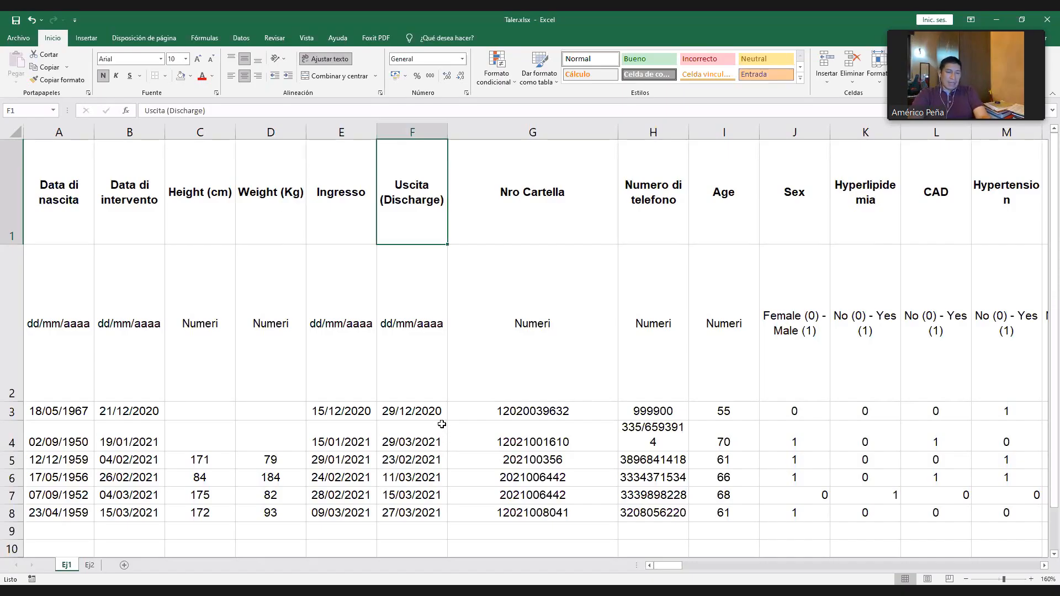
pyautogui.click(525, 356)
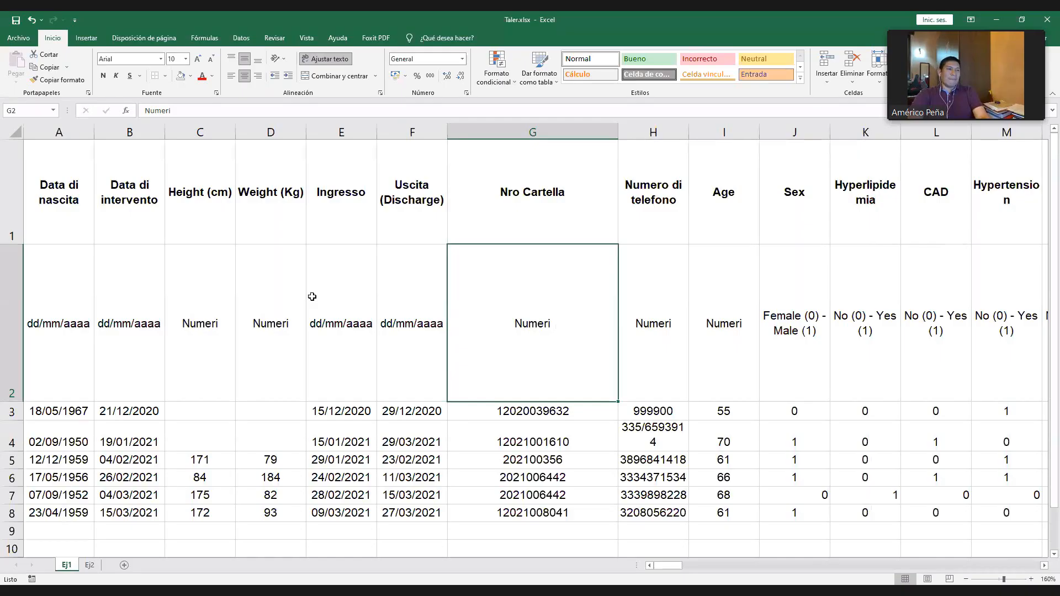
pyautogui.click(316, 273)
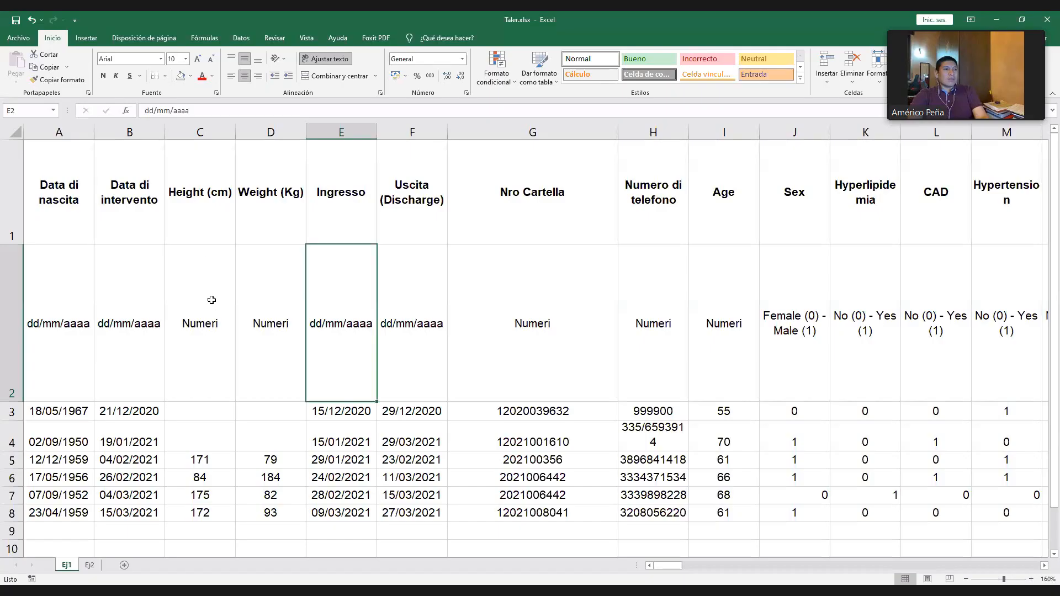
pyautogui.click(202, 196)
pyautogui.click(273, 202)
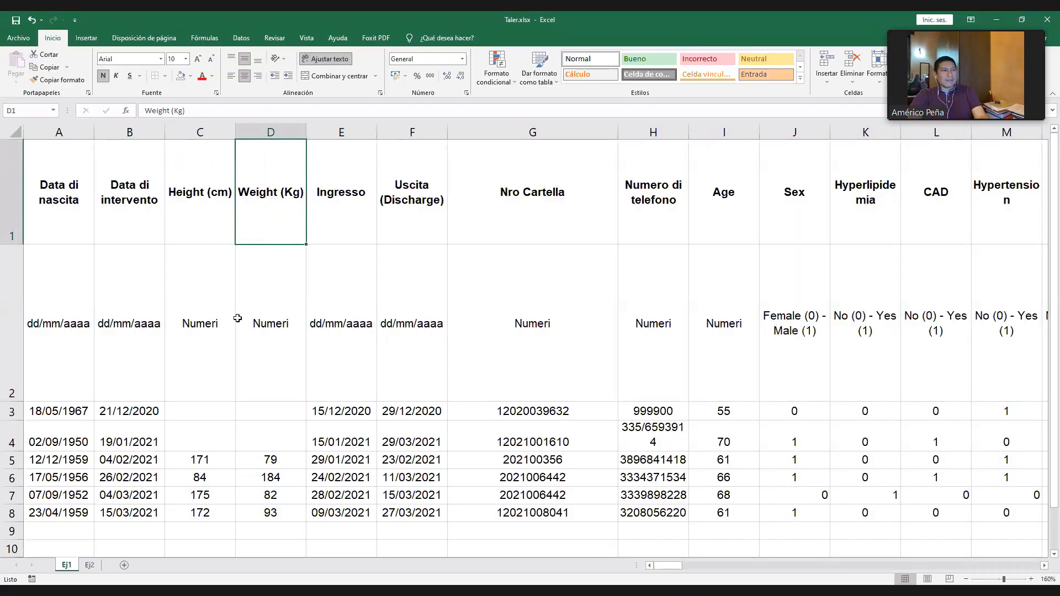
pyautogui.click(208, 315)
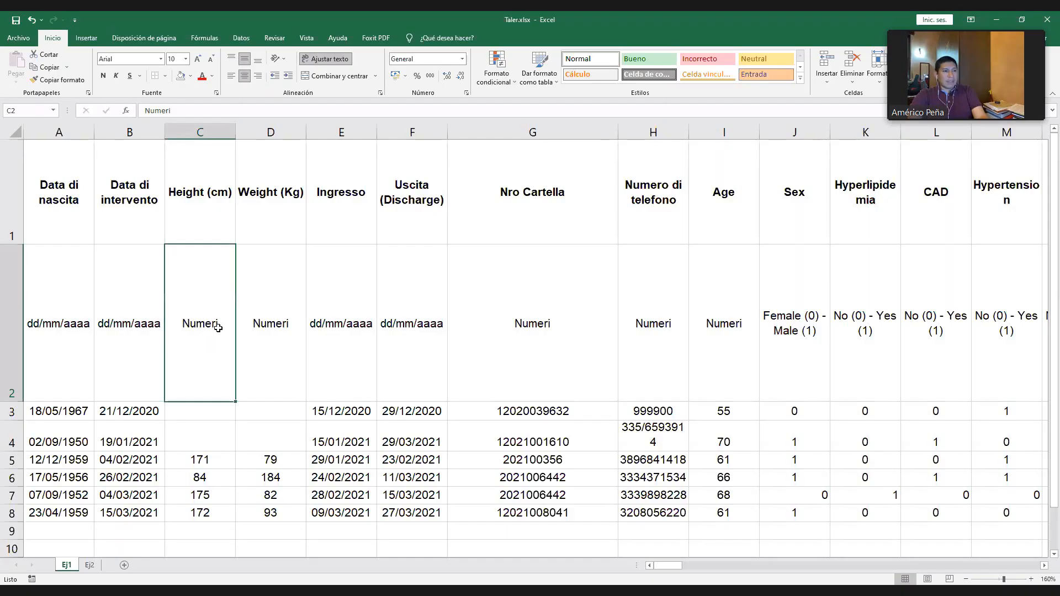
pyautogui.click(215, 215)
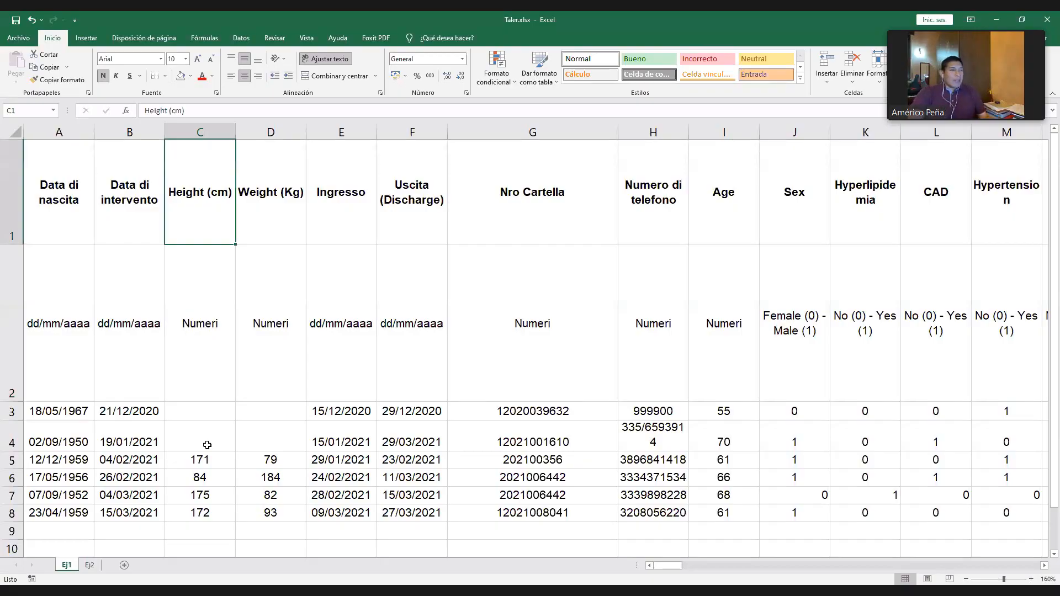
# - Enter 1.5 as the Height (cm) value in cell C4
pyautogui.click(209, 442)
pyautogui.write('1.5')
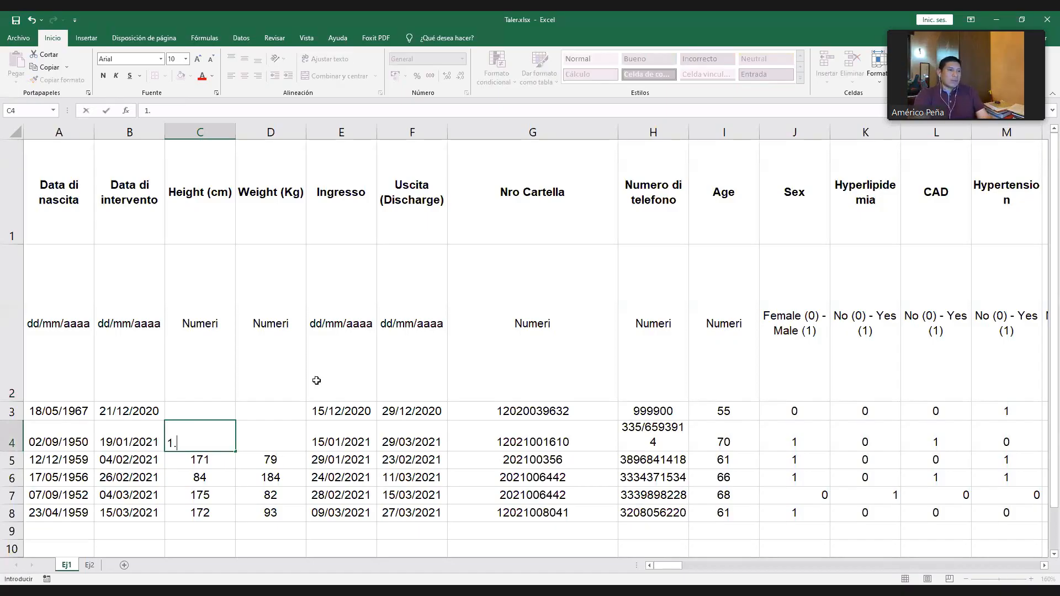
pyautogui.press('Return')
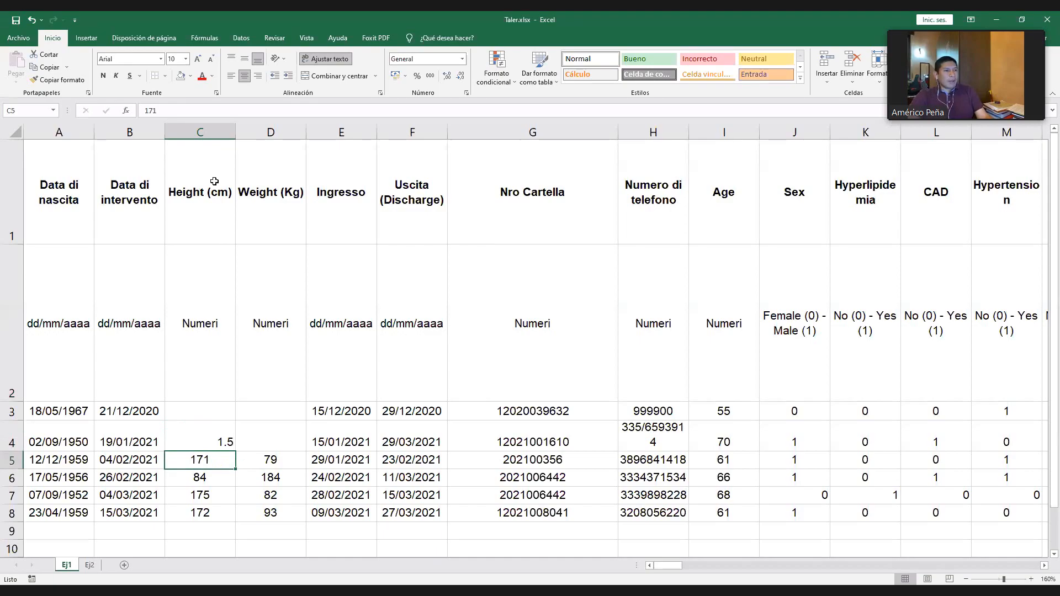
# - Set the Height (cm) value in cell C4 to 150
pyautogui.click(192, 433)
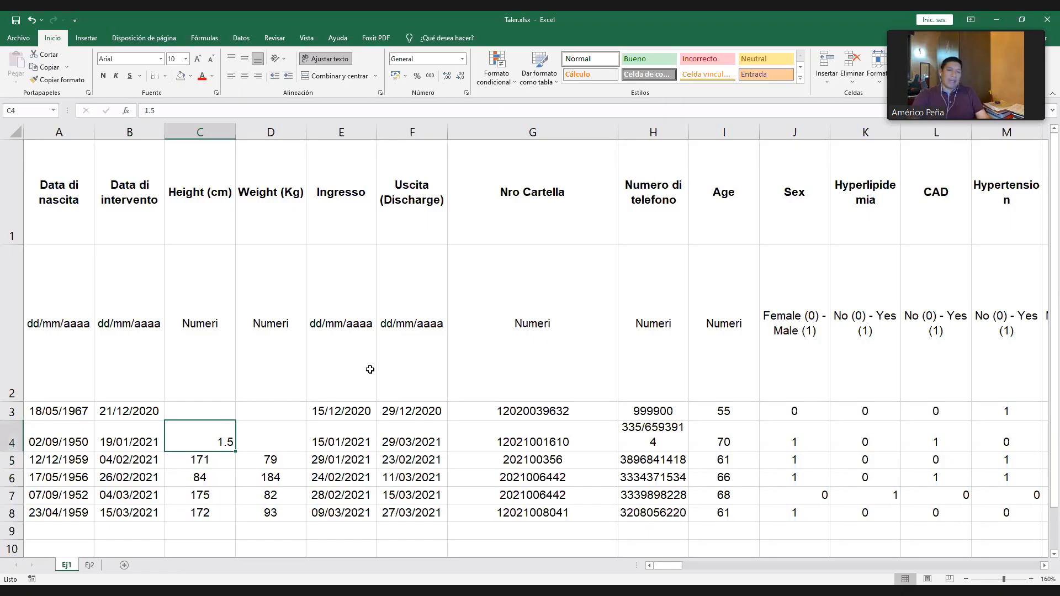
pyautogui.write('150')
pyautogui.press('Return')
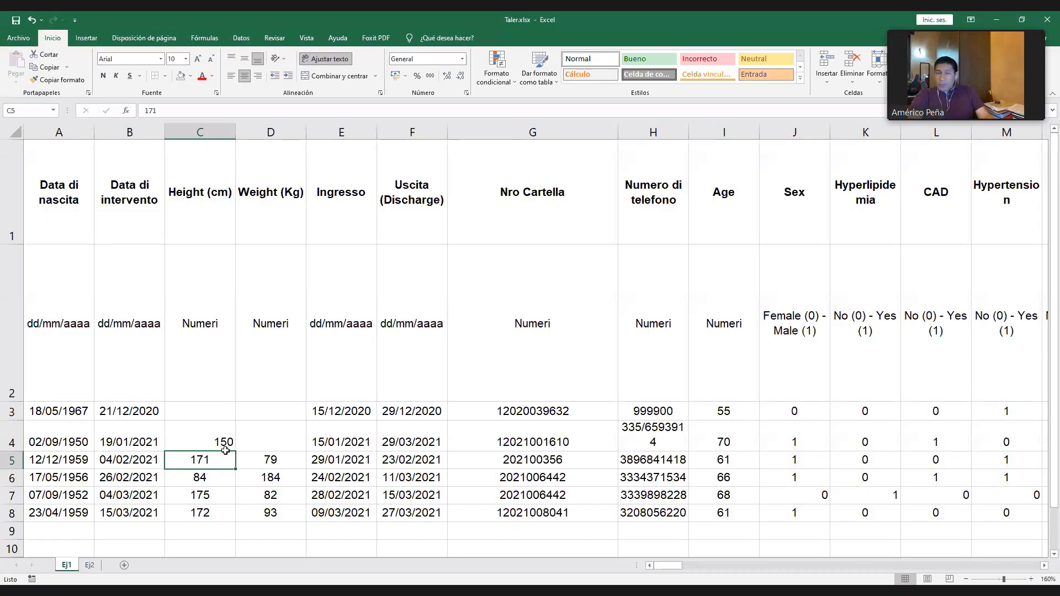
pyautogui.click(222, 444)
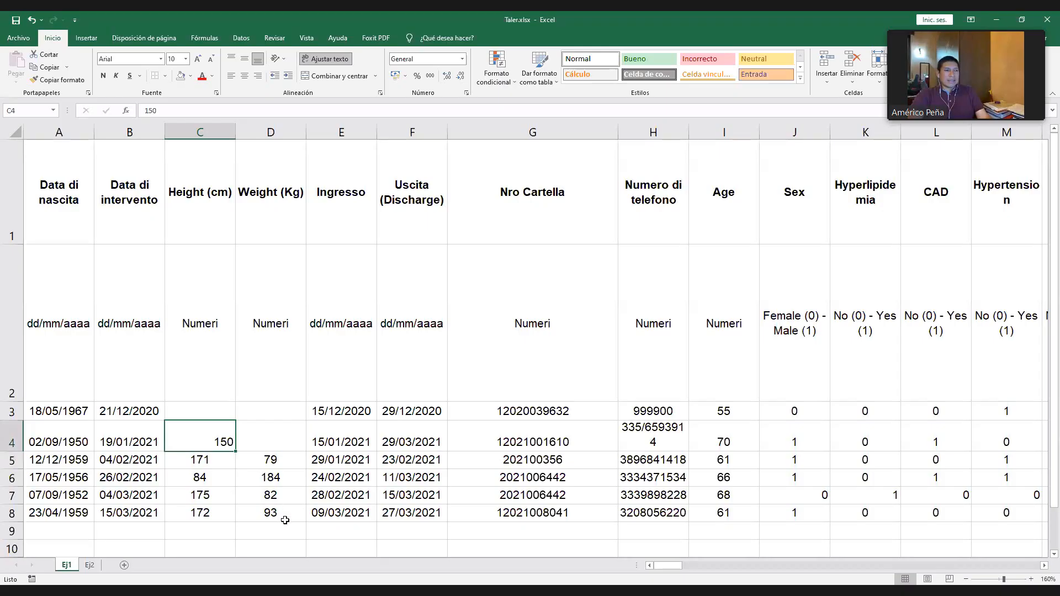
# - Examine the patient records in rows 3 to 8, checking the Weight (Kg), Data di nascita and Ingresso entries
pyautogui.moveTo(284, 520); pyautogui.dragTo(279, 495)
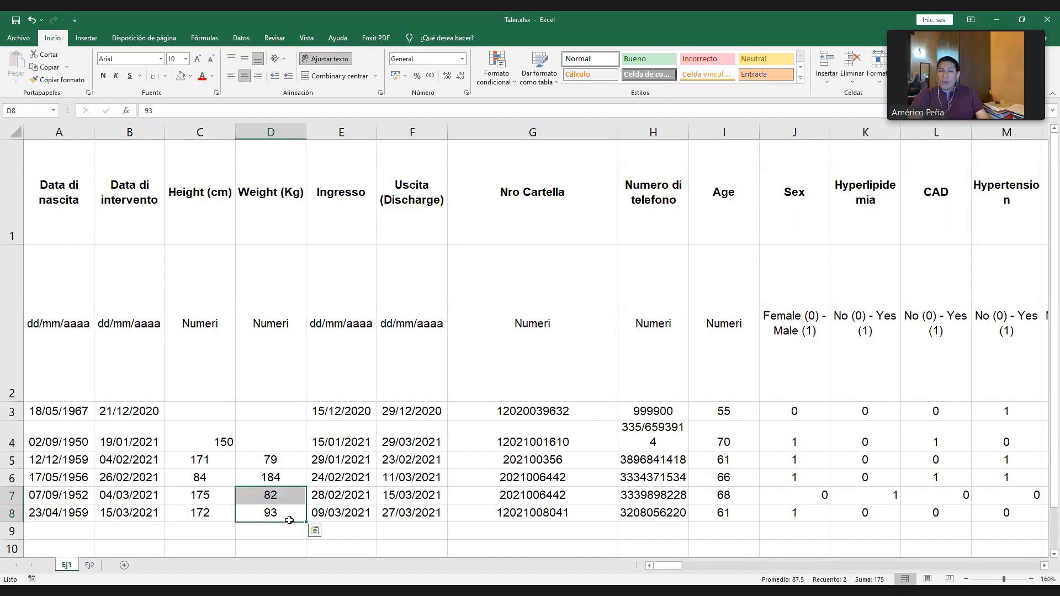
pyautogui.click(260, 412)
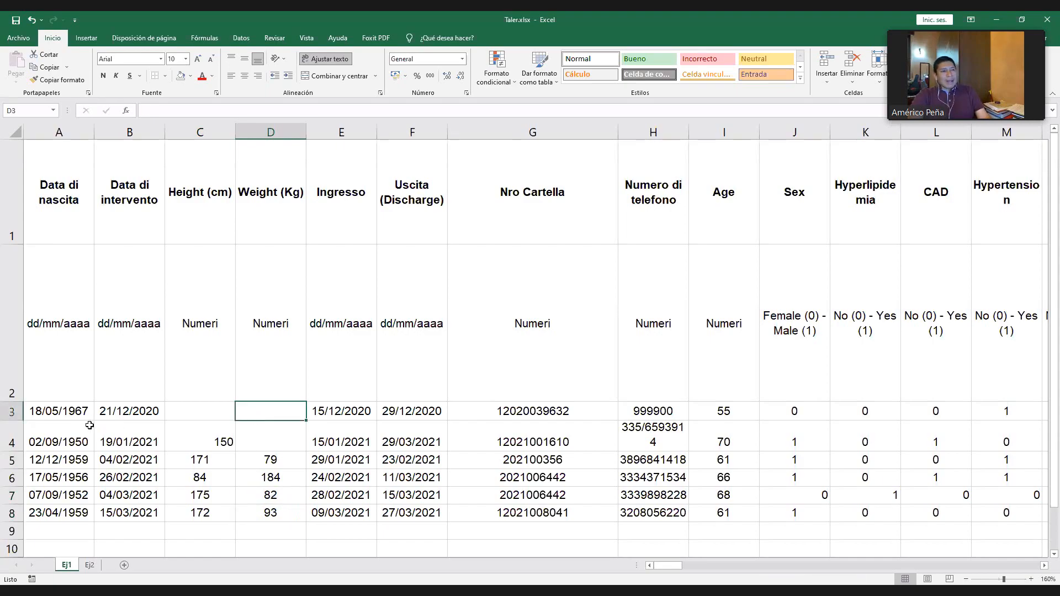
pyautogui.moveTo(12, 411); pyautogui.dragTo(22, 512)
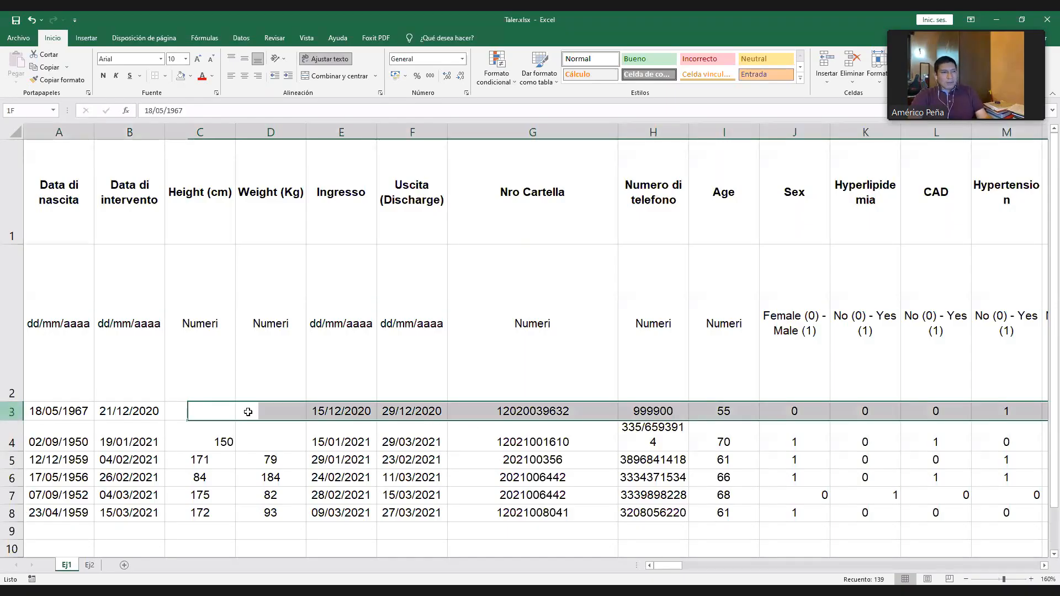
pyautogui.moveTo(248, 412); pyautogui.dragTo(309, 508)
pyautogui.click(406, 412)
pyautogui.moveTo(65, 413); pyautogui.dragTo(88, 514)
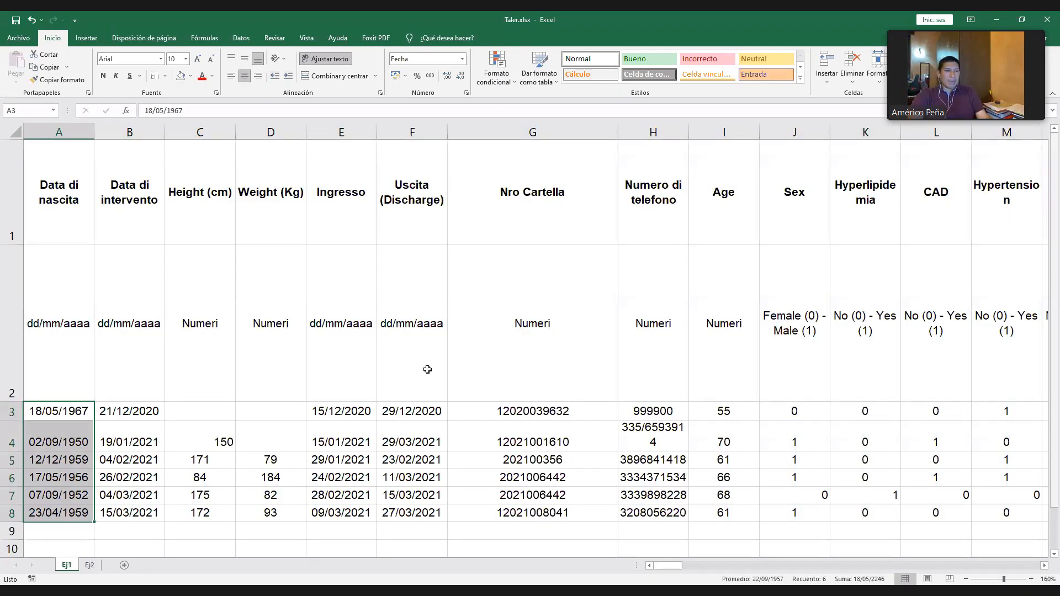
pyautogui.scroll(-3, 445, 368)
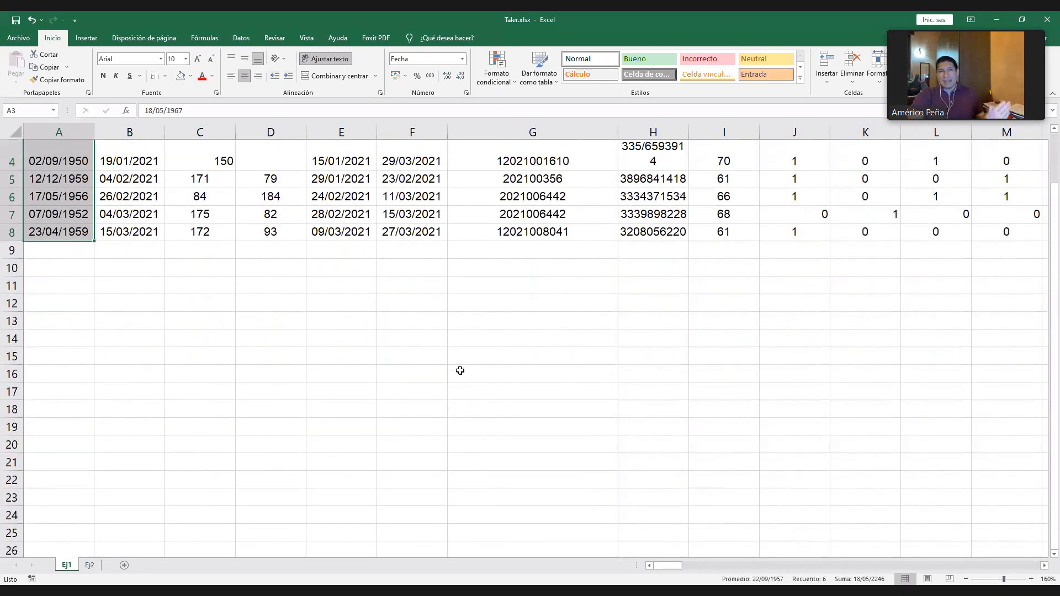
pyautogui.scroll(3, 460, 370)
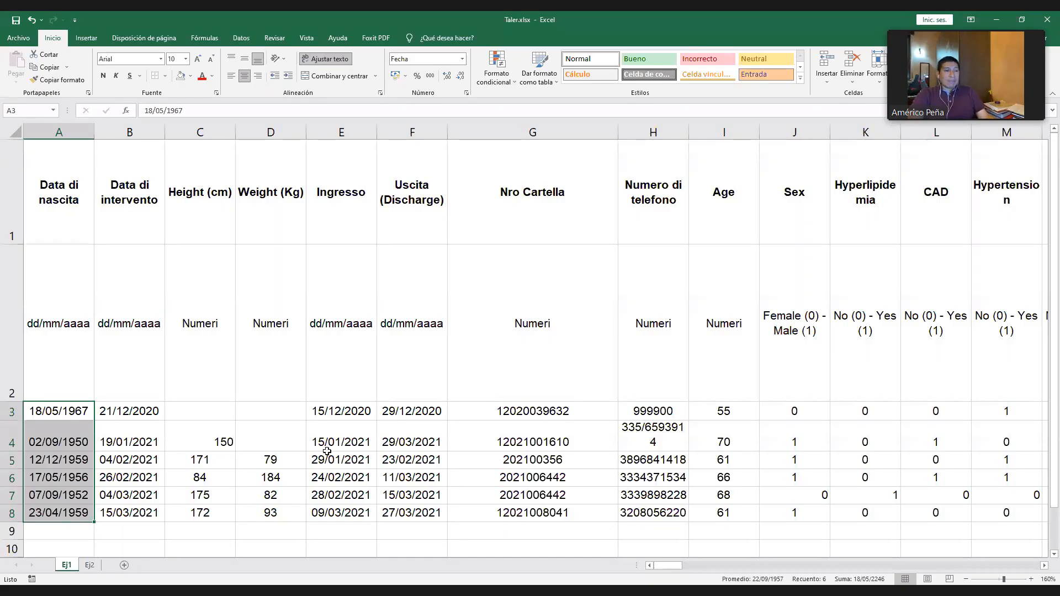
pyautogui.click(267, 430)
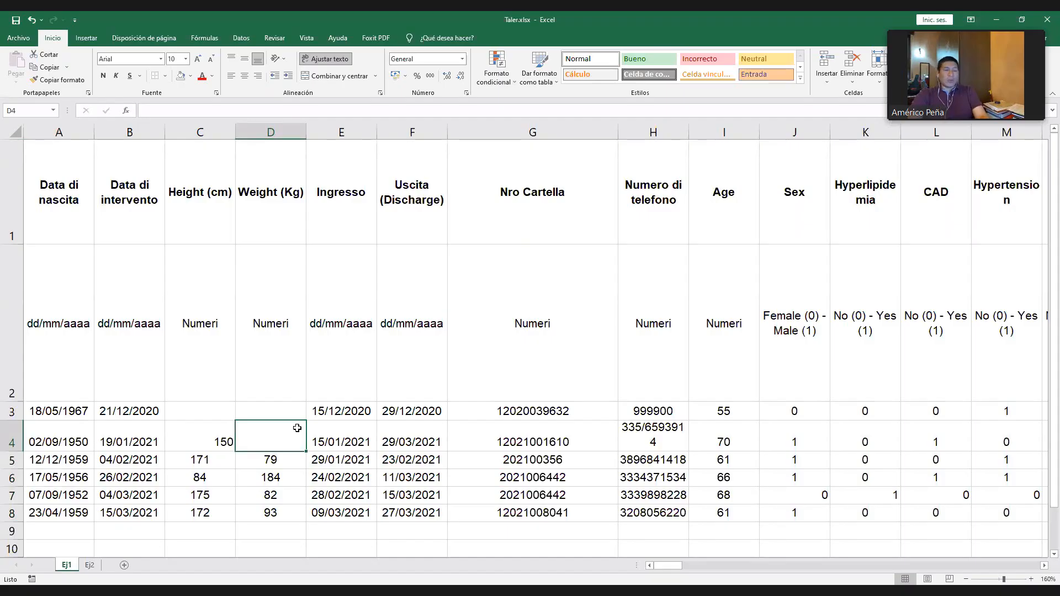
pyautogui.click(348, 411)
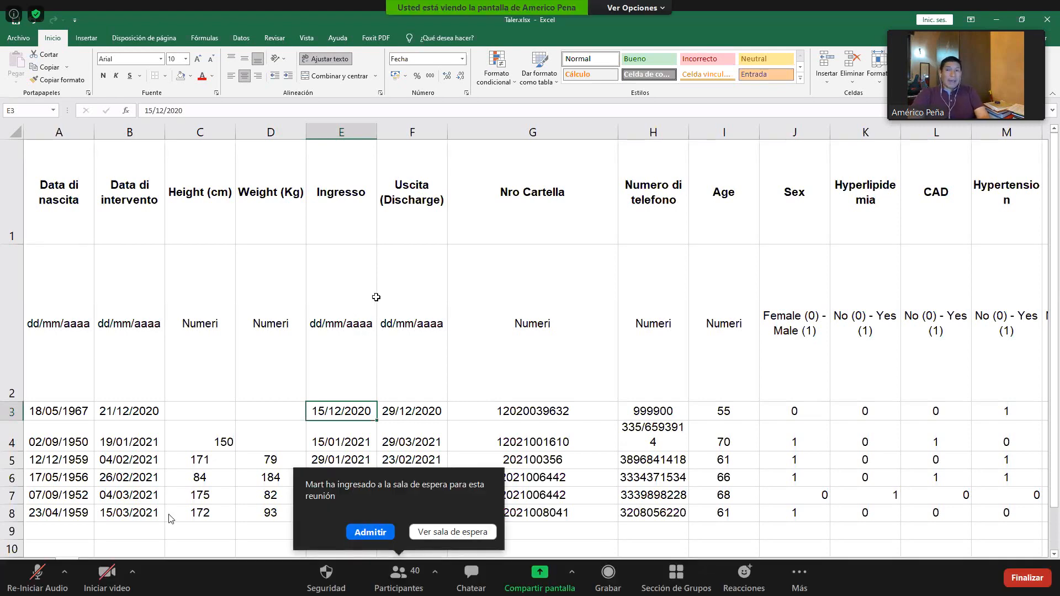
# - Admit the participant from the waiting room into the Zoom meeting
pyautogui.click(374, 533)
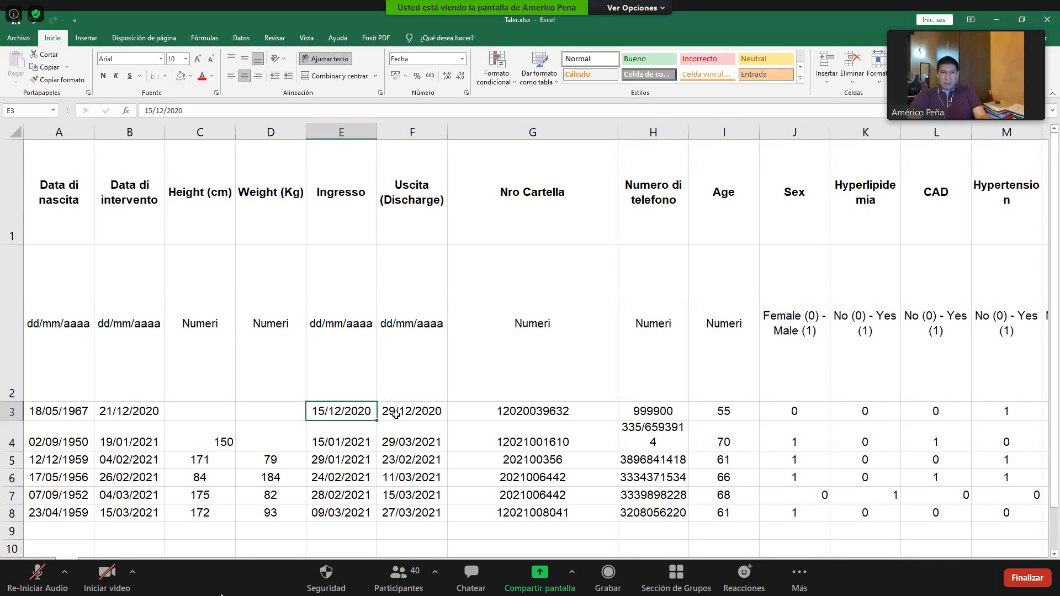
# - Compare the Age column with the Data di nascita, Data di intervento, Ingresso and Uscita (Discharge) columns
pyautogui.click(717, 138)
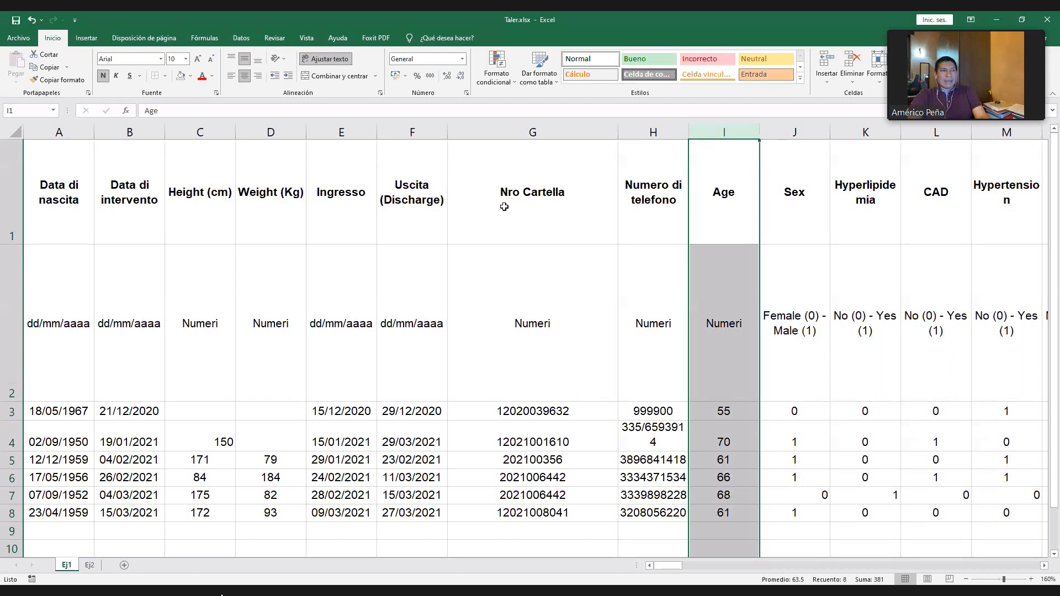
pyautogui.click(129, 132)
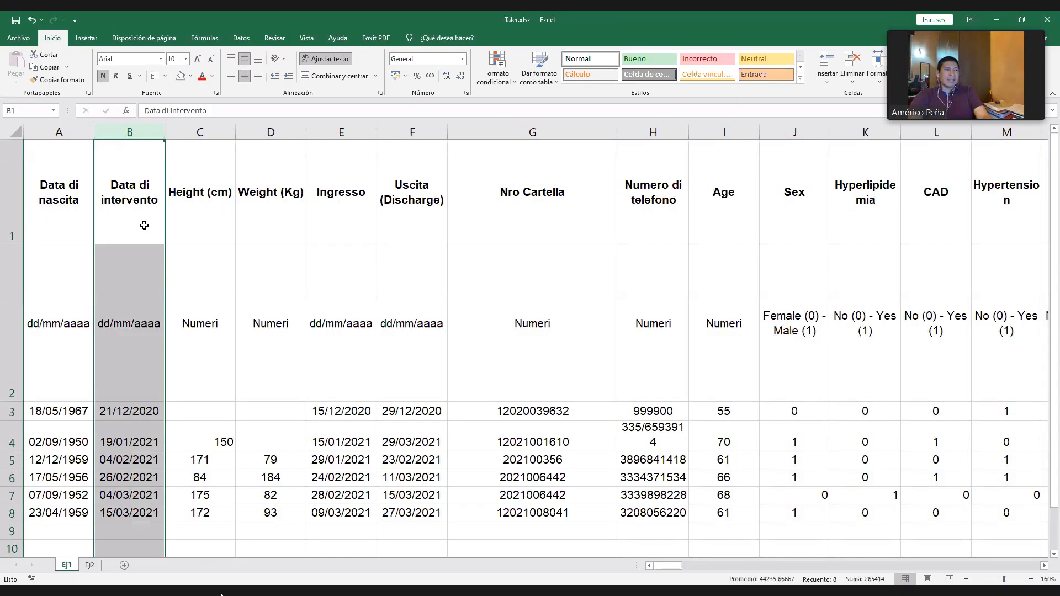
pyautogui.click(147, 200)
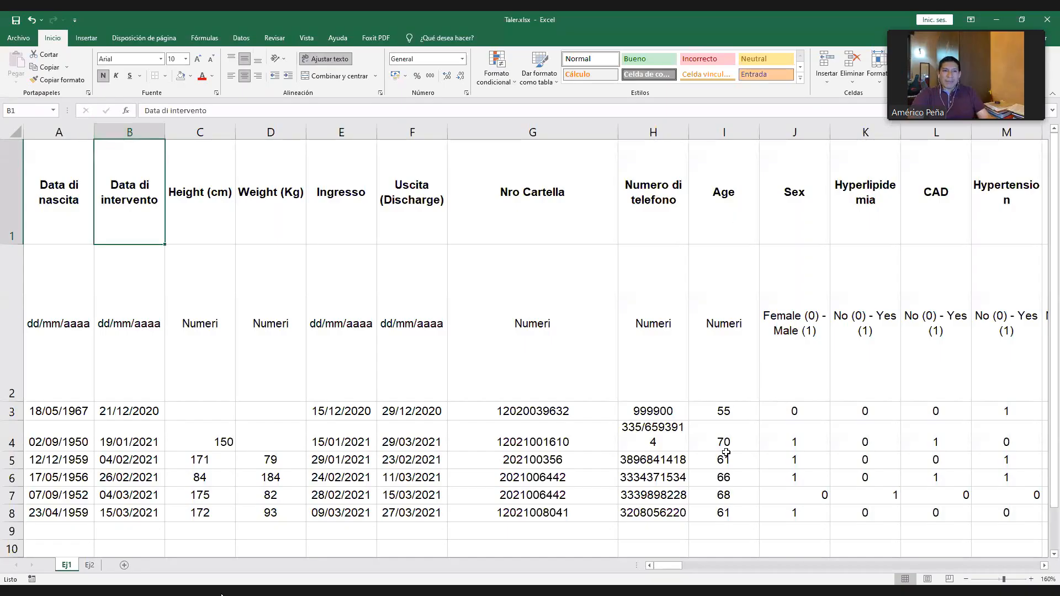
pyautogui.click(731, 416)
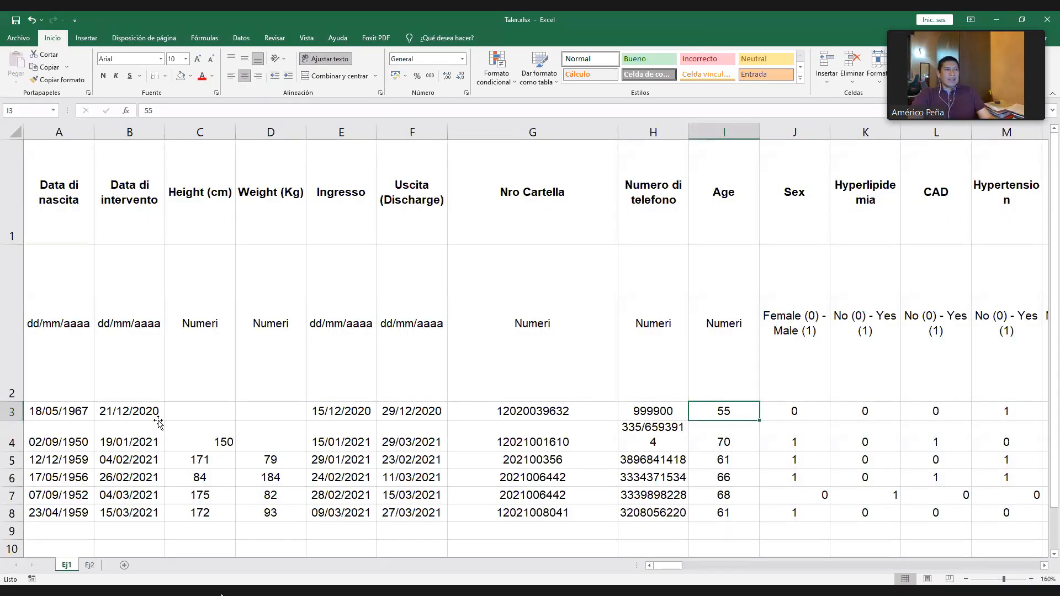
pyautogui.click(158, 417)
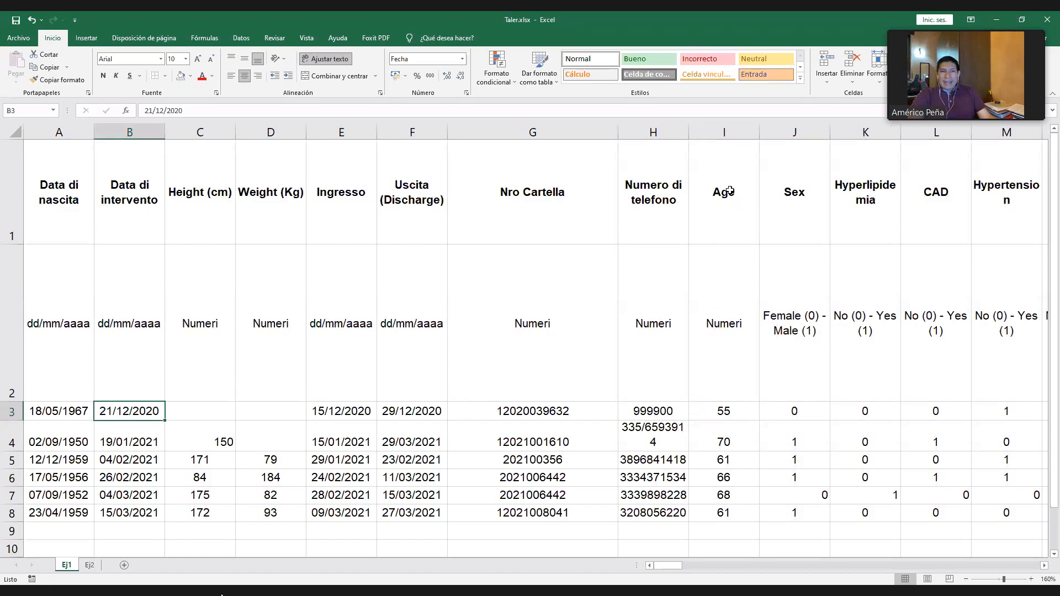
pyautogui.moveTo(729, 189); pyautogui.dragTo(719, 466)
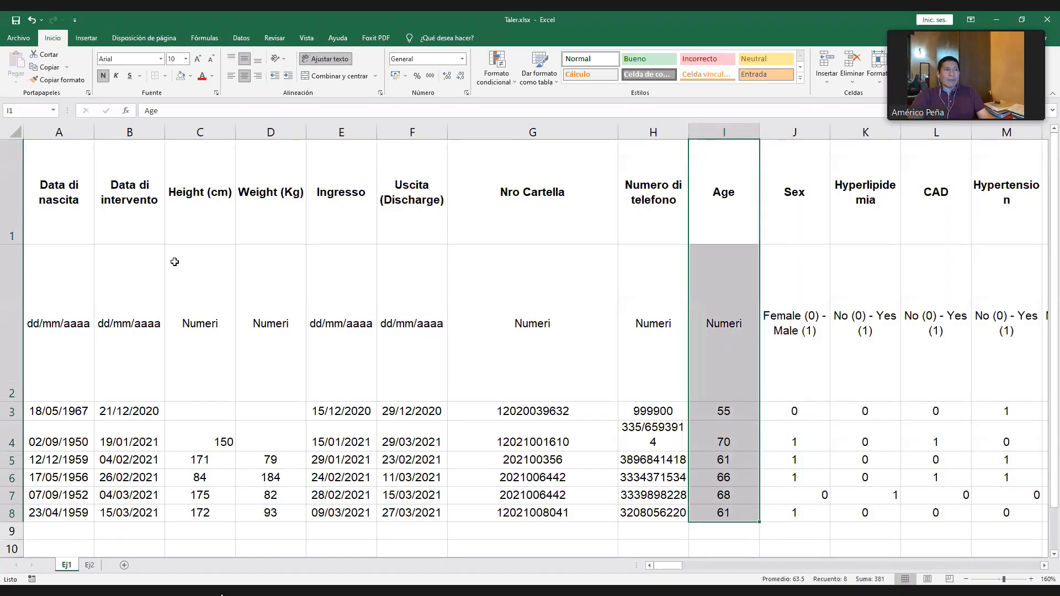
pyautogui.click(71, 163)
pyautogui.click(67, 130)
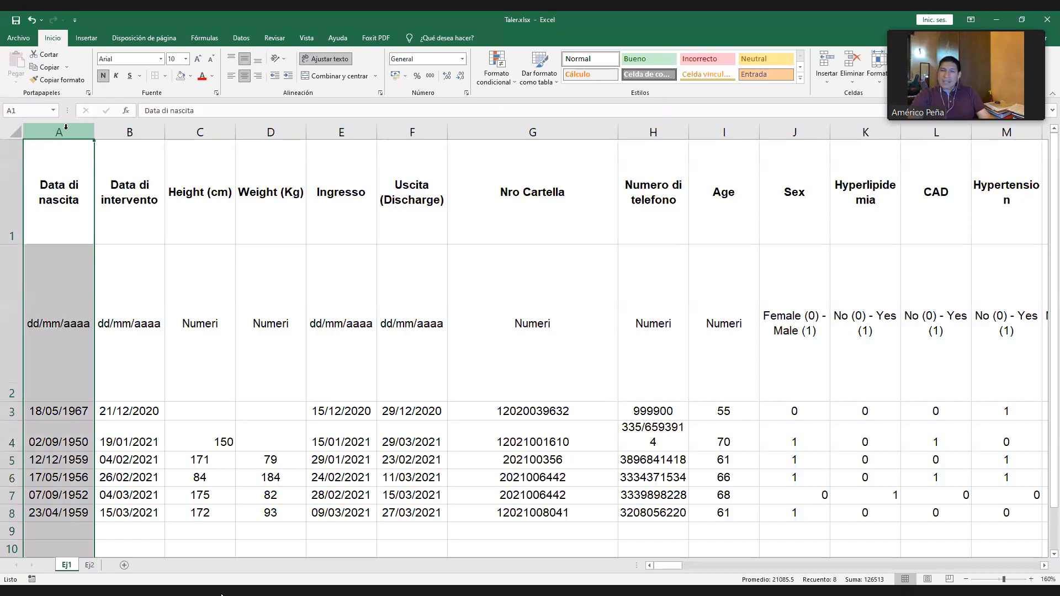
pyautogui.click(102, 132)
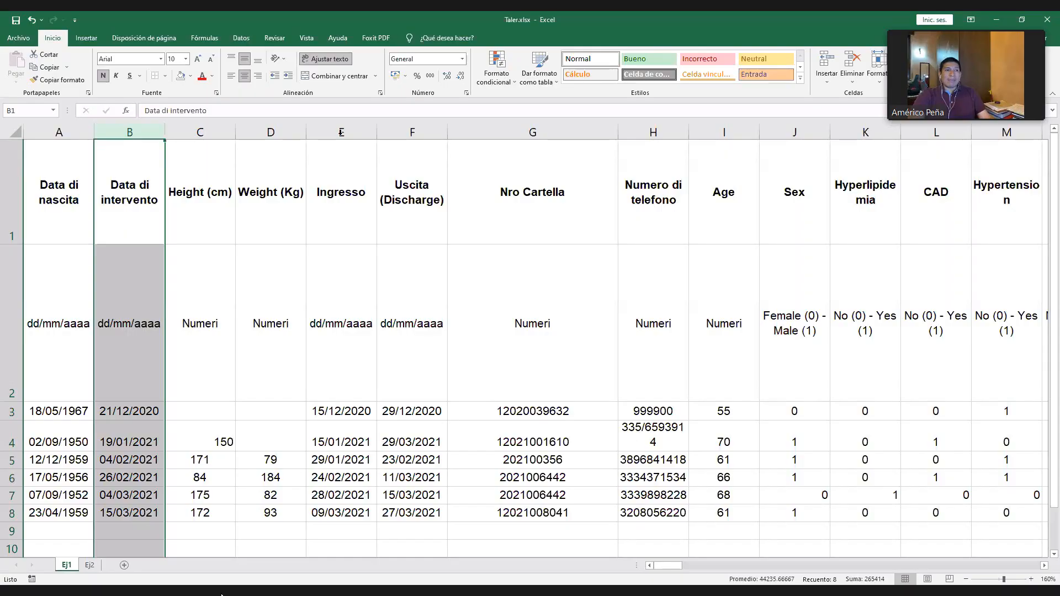
pyautogui.click(341, 132)
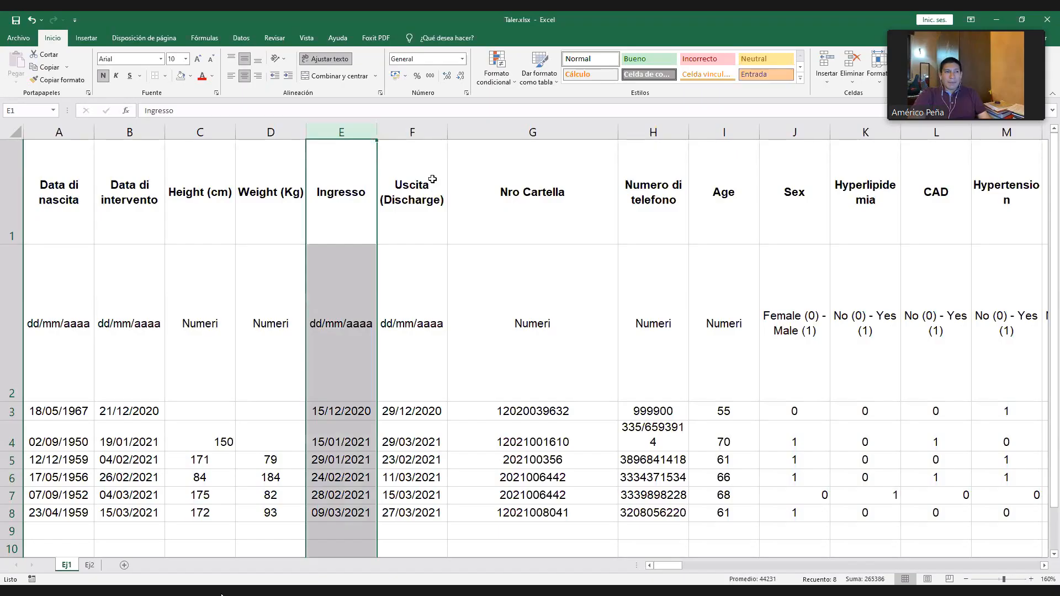
pyautogui.click(424, 220)
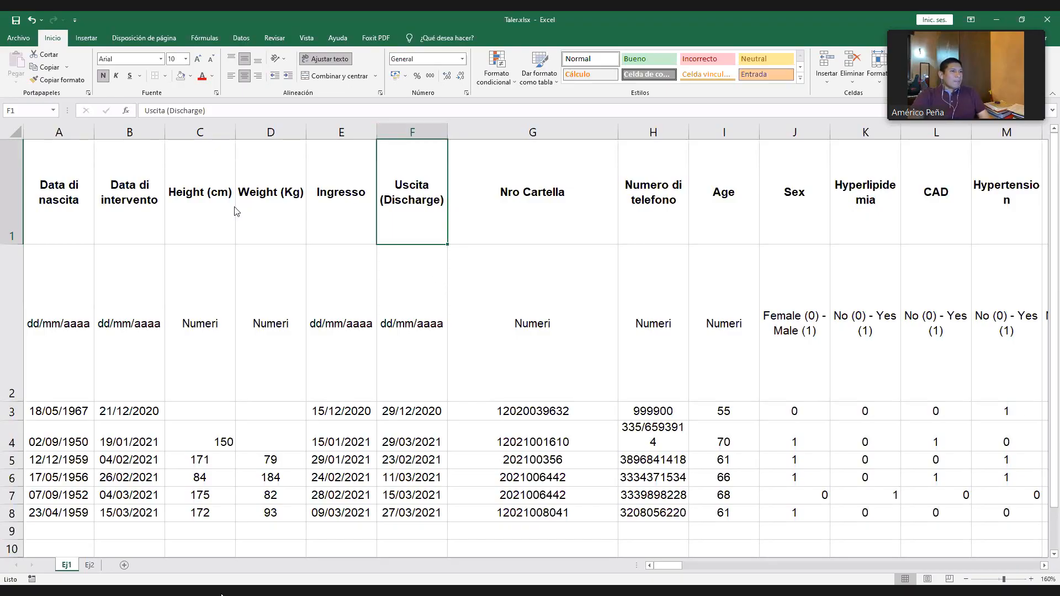
pyautogui.click(185, 328)
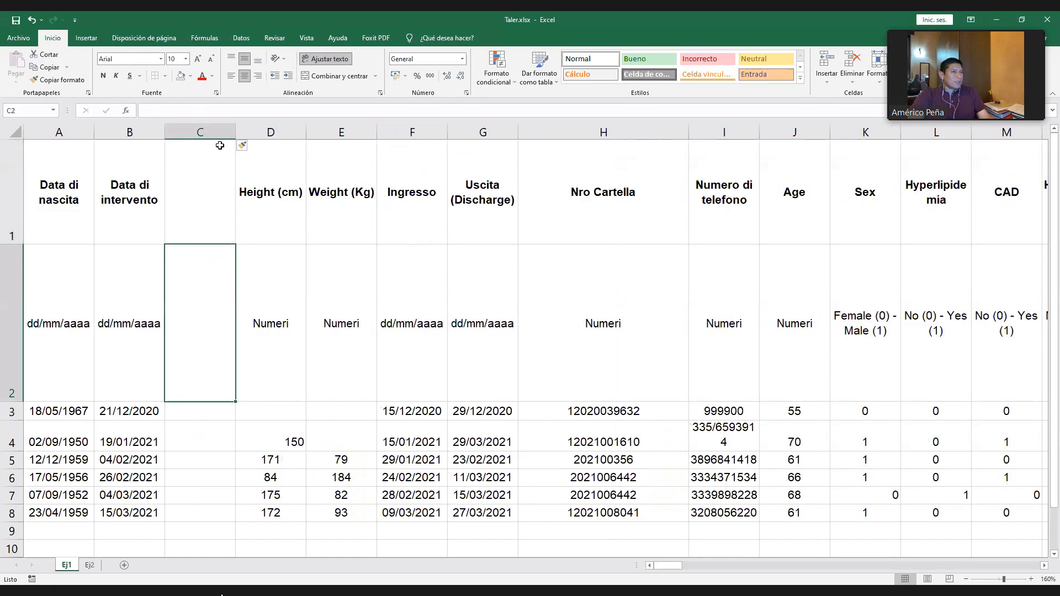
pyautogui.click(219, 217)
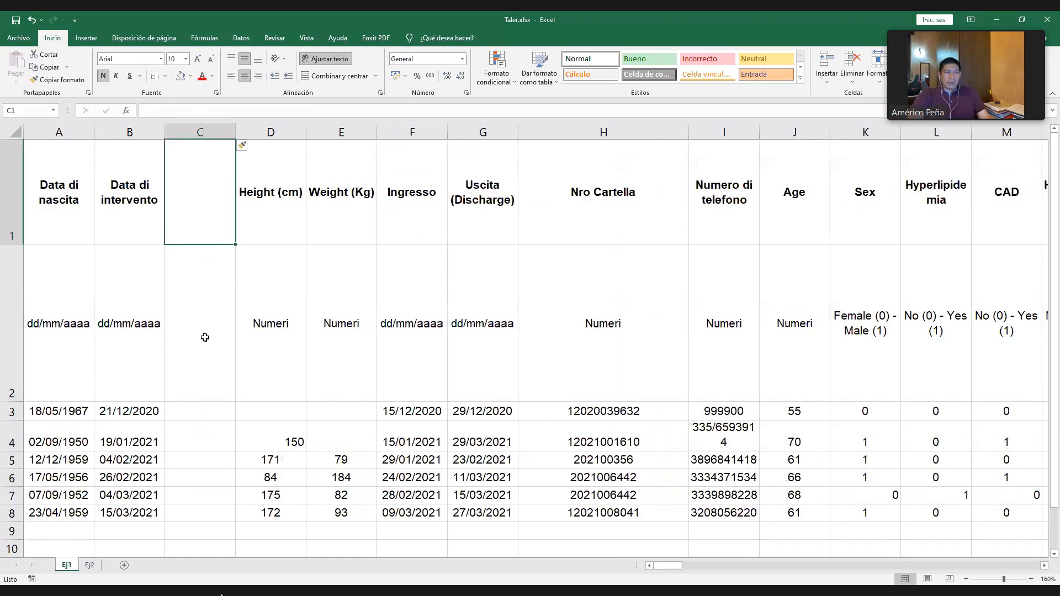
pyautogui.click(205, 336)
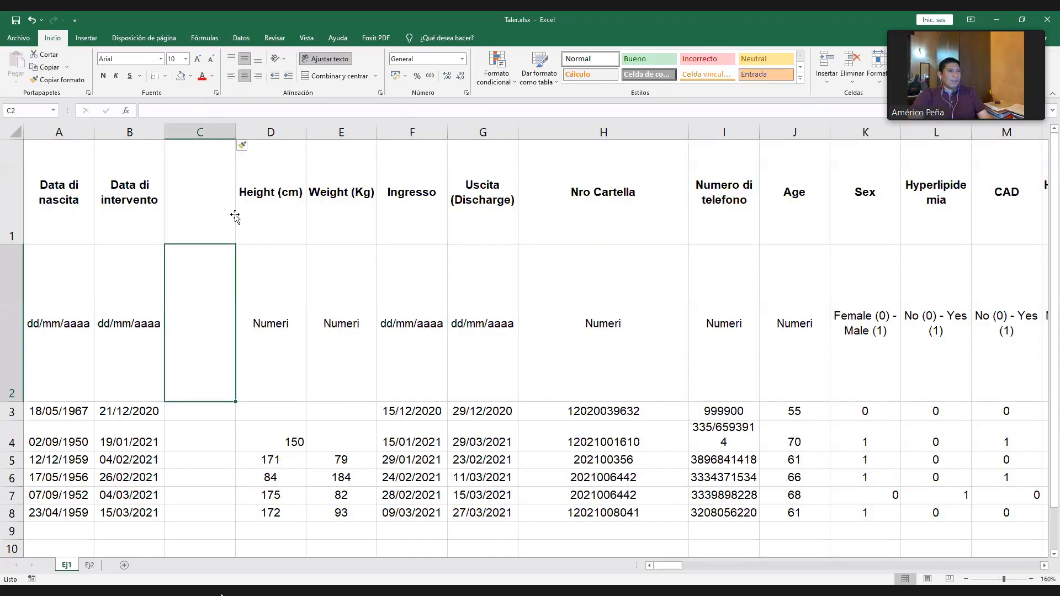
pyautogui.hotkey('ctrl', 'z')
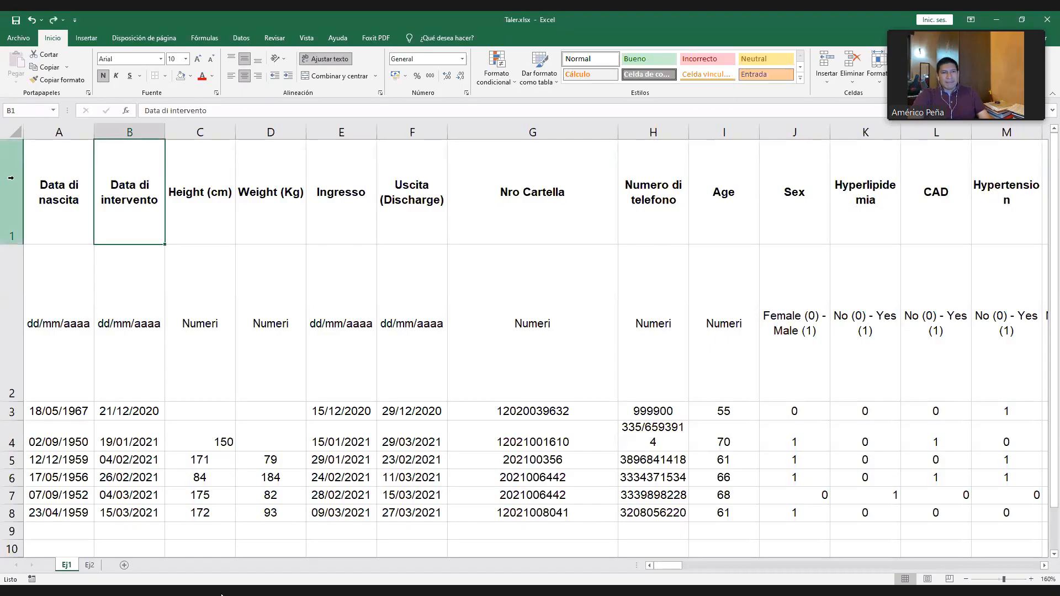
# - Delete the whole Age column from the Ej1 sheet
pyautogui.click(727, 132)
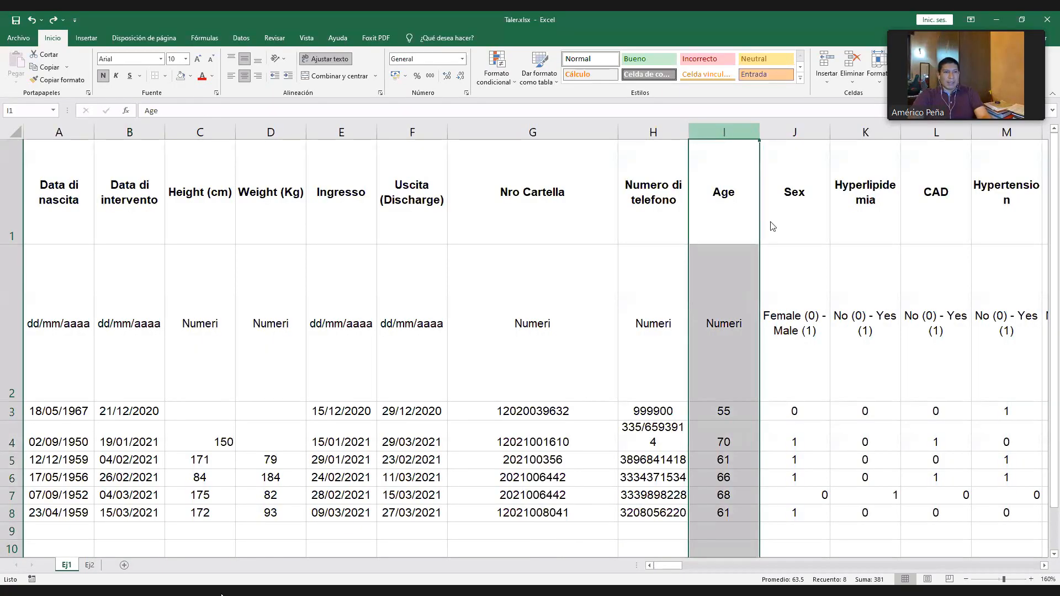
pyautogui.hotkey('ctrl', '-')
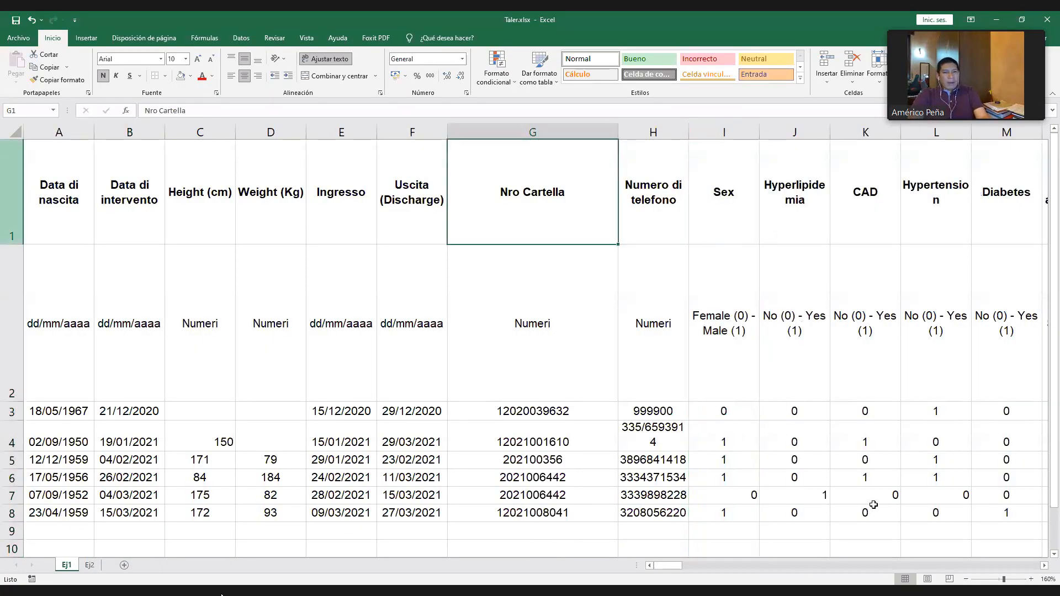
# - Examine the variable headers in row 1 and the Data di nascita entries in A3:A8
pyautogui.click(13, 194)
pyautogui.click(129, 225)
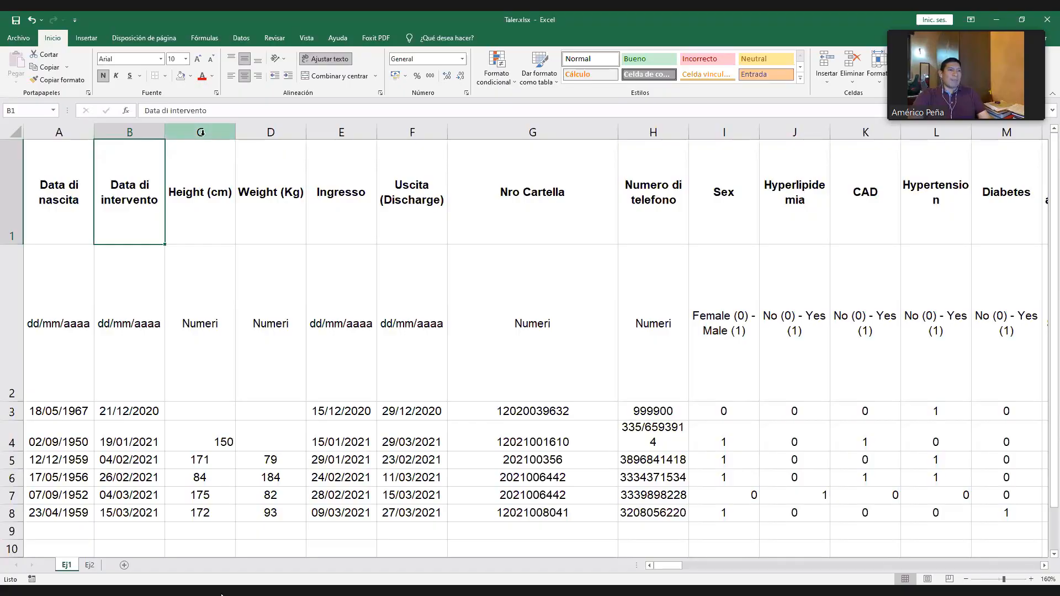
pyautogui.click(7, 171)
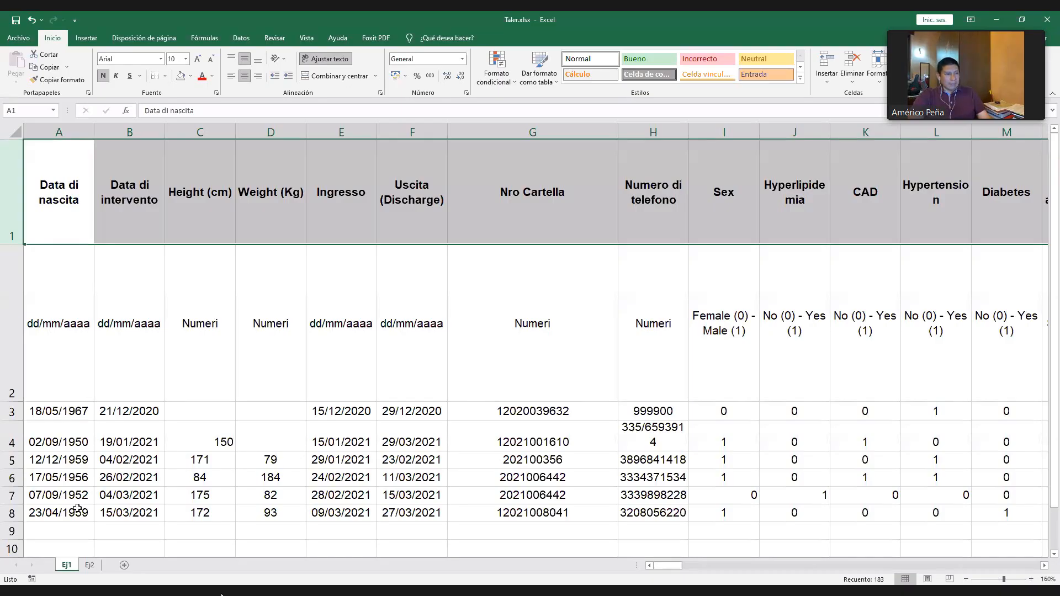
pyautogui.moveTo(58, 411); pyautogui.dragTo(78, 508)
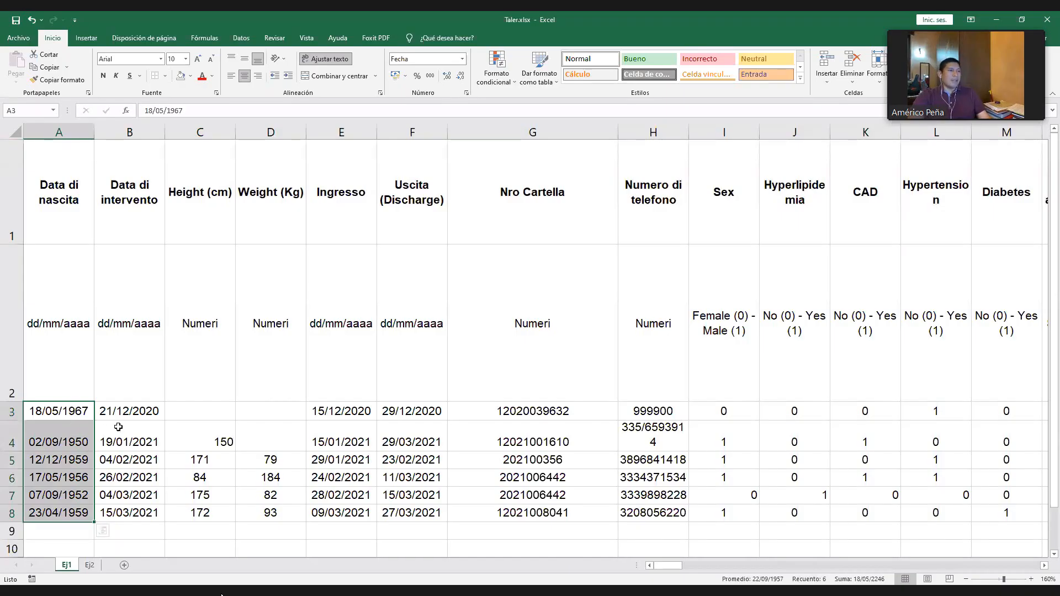
pyautogui.click(107, 197)
pyautogui.click(12, 220)
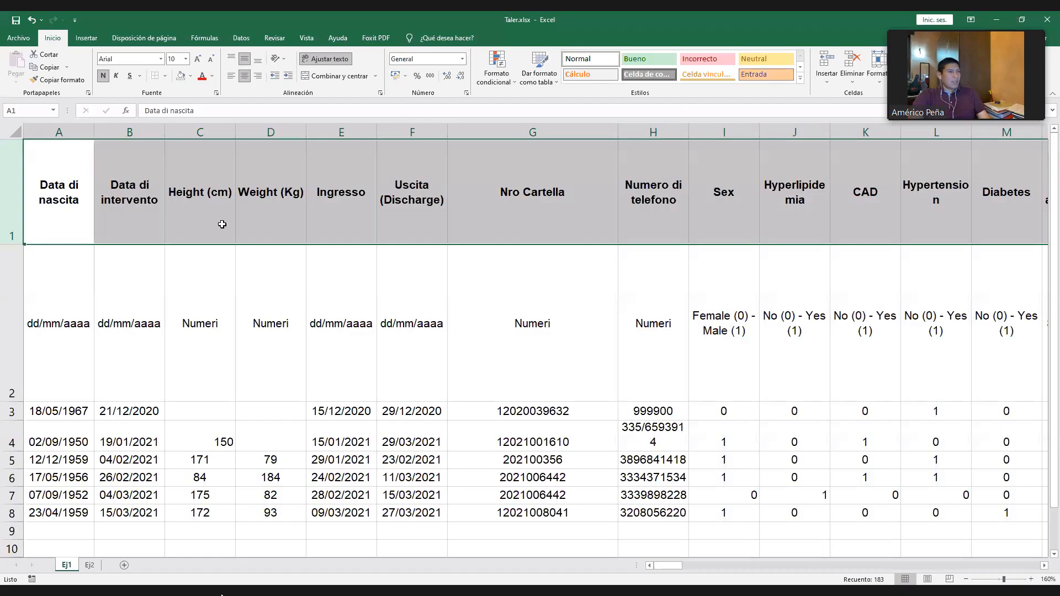
pyautogui.click(299, 254)
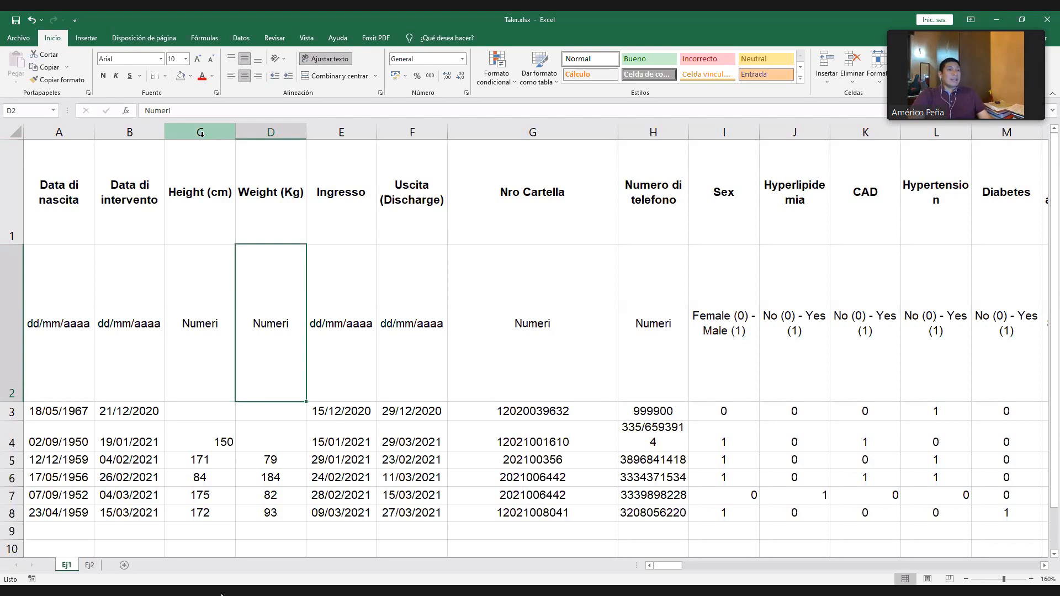
pyautogui.click(88, 184)
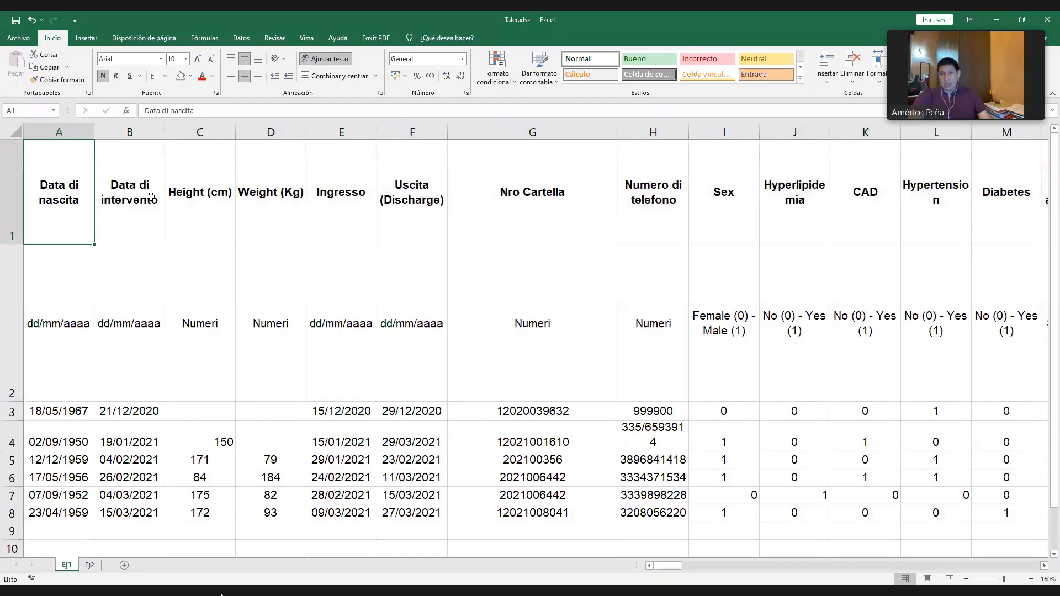
# - Insert a new column between Data di intervento and Height (cm), with the header Edad (años) in C1
pyautogui.click(244, 215)
pyautogui.click(202, 199)
pyautogui.write('Edad')
pyautogui.press('Return')
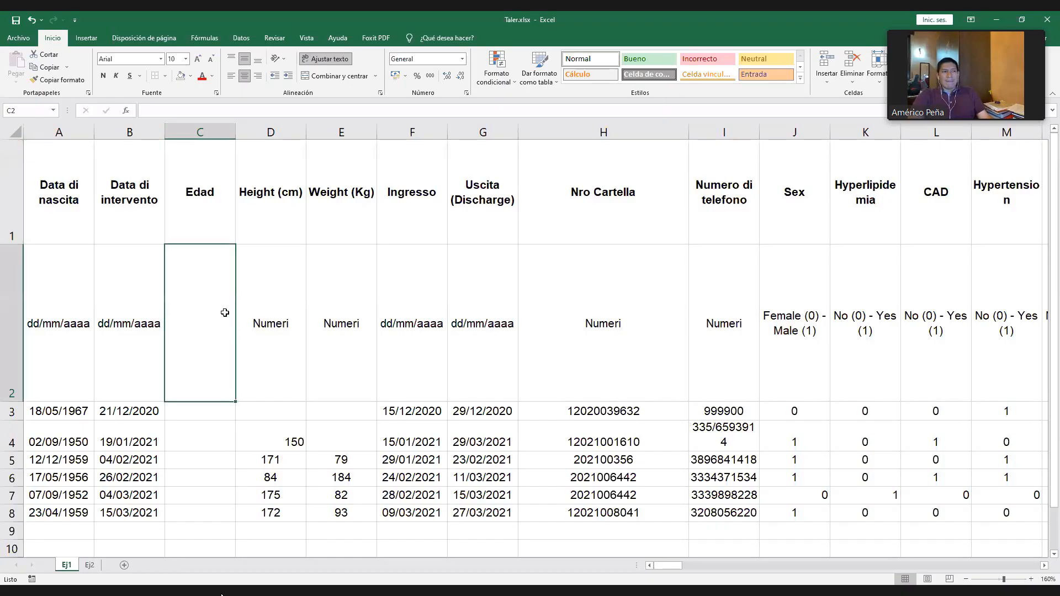
pyautogui.click(216, 187)
pyautogui.press('F2')
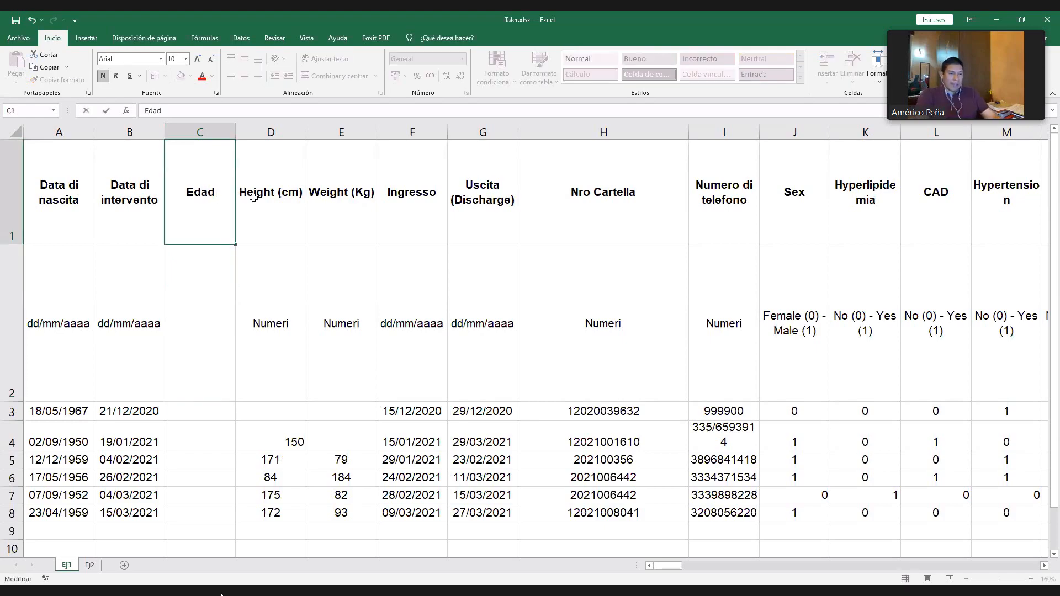
pyautogui.write('(años)')
pyautogui.press('Return')
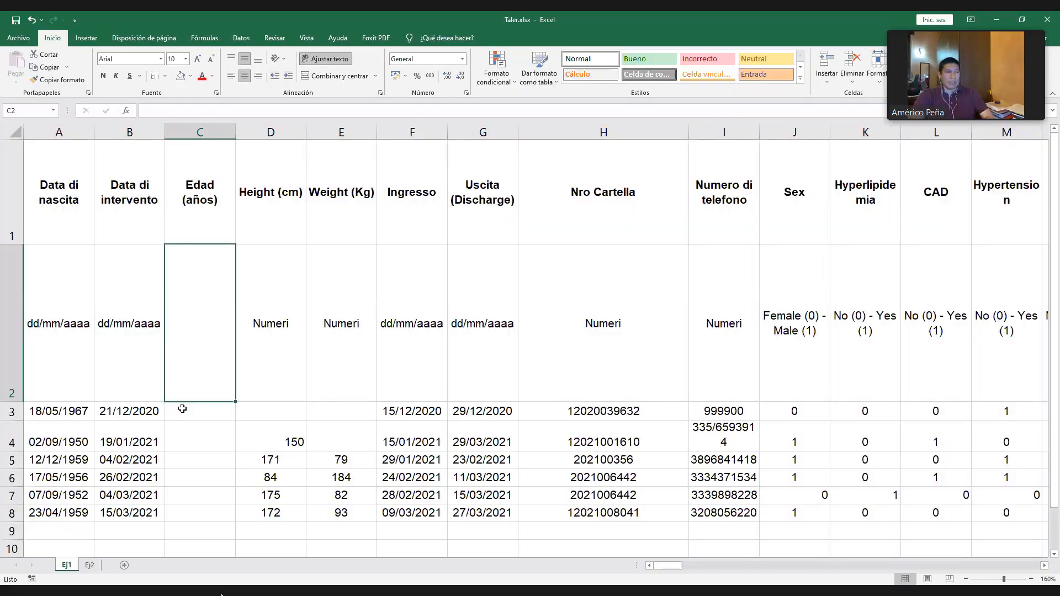
# - Review the Data di nascita and Data di intervento dates in A3:B8 as the basis for Edad (años)
pyautogui.click(185, 412)
pyautogui.click(102, 411)
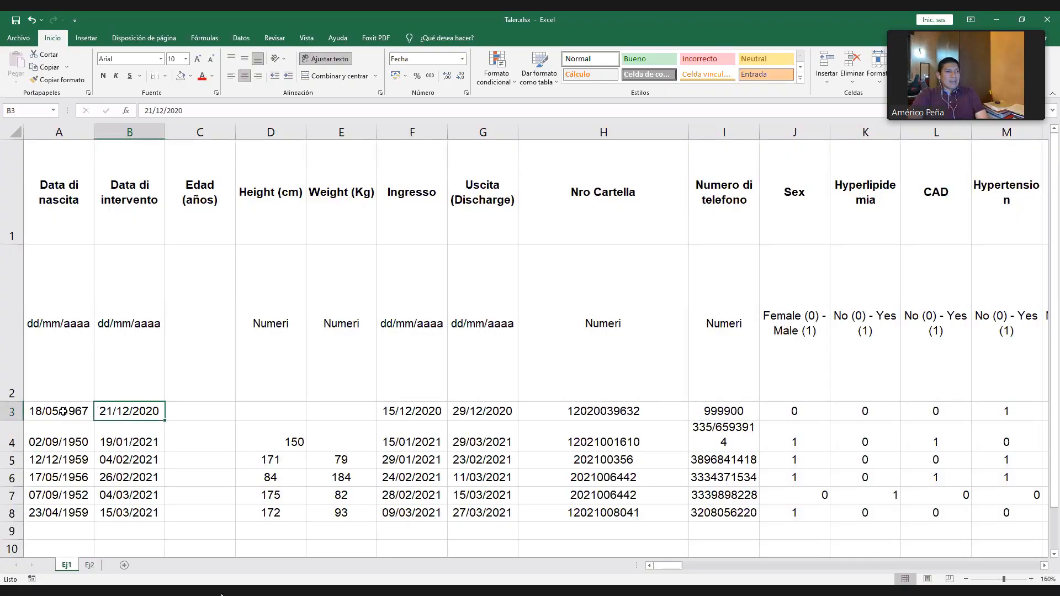
pyautogui.moveTo(63, 411); pyautogui.dragTo(138, 516)
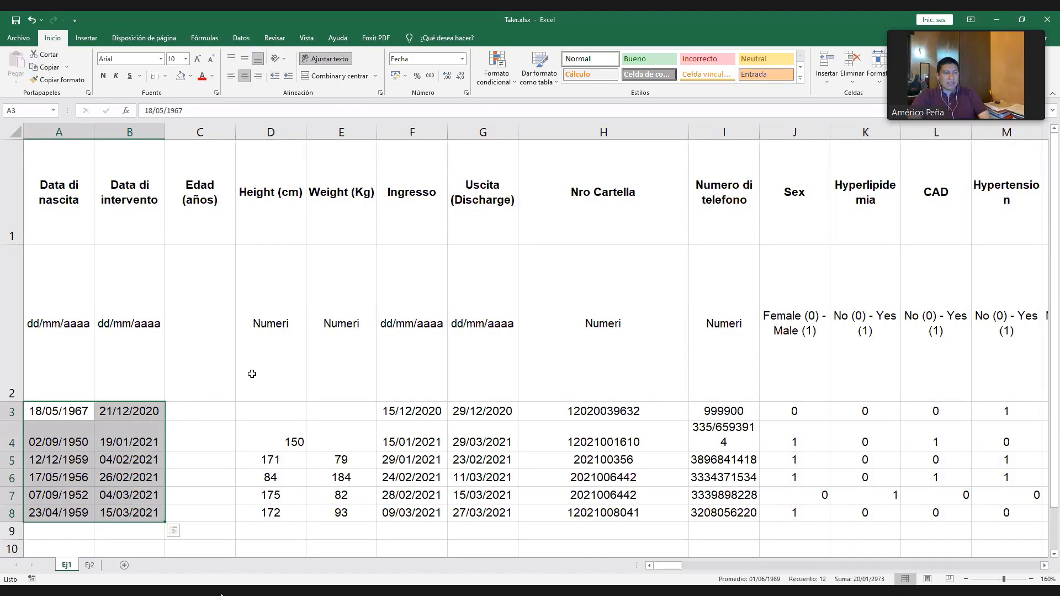
# - Admit the waiting participant to the Zoom meeting
pyautogui.click(213, 411)
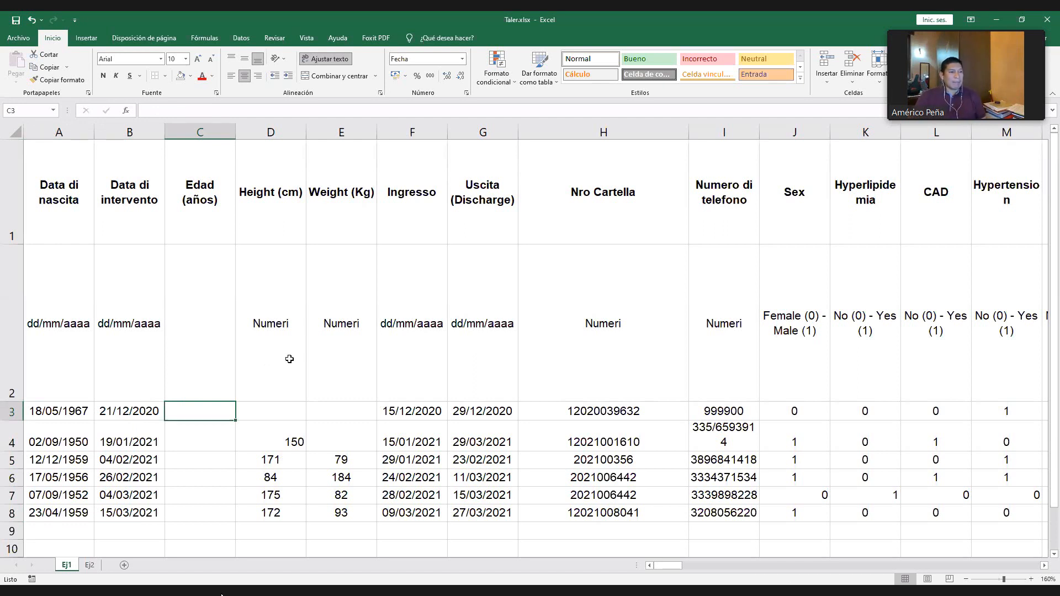
pyautogui.press('Escape')
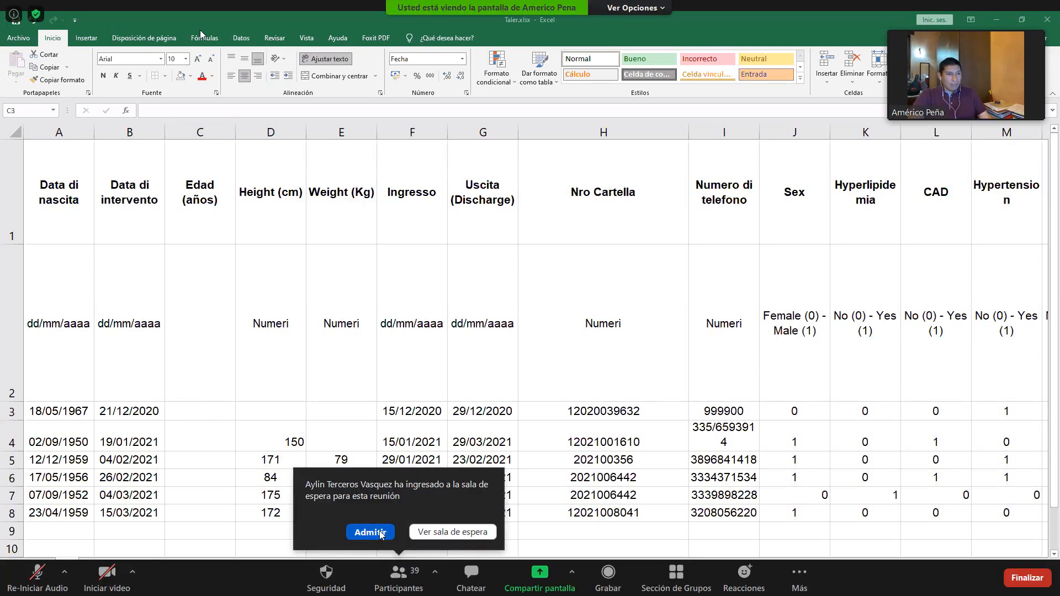
pyautogui.click(370, 533)
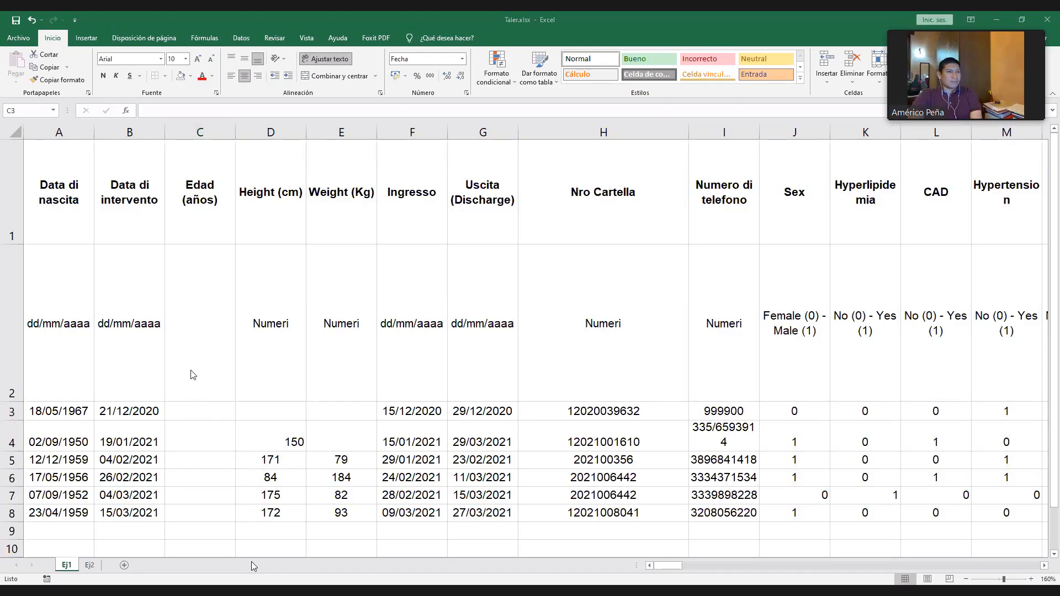
# - Start a SIFECHA formula in C3, the first data cell under Edad (años)
pyautogui.click(178, 405)
pyautogui.write('=')
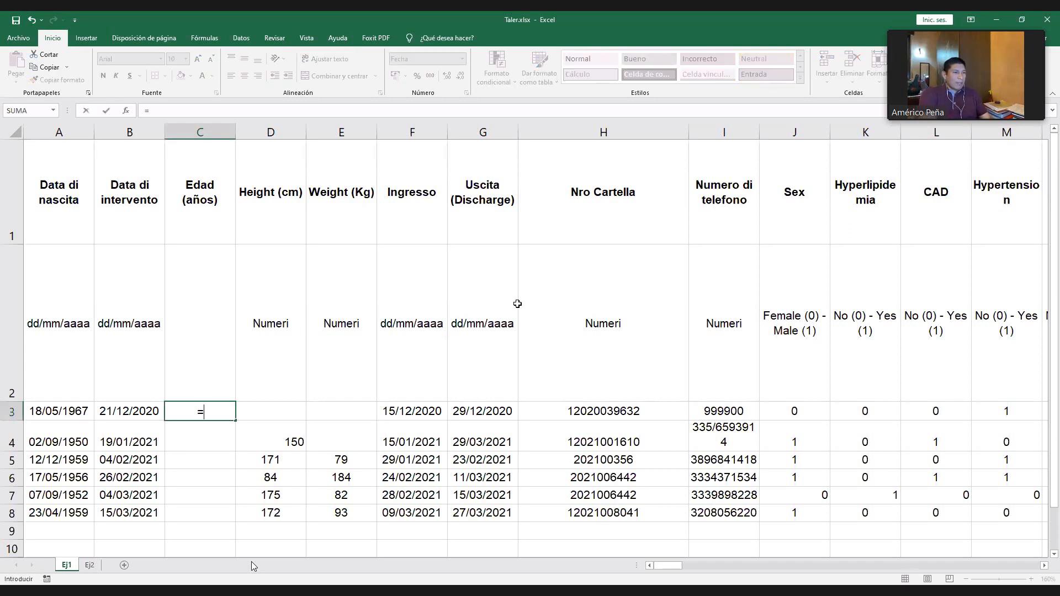
pyautogui.press('BackSpace')
pyautogui.write('s')
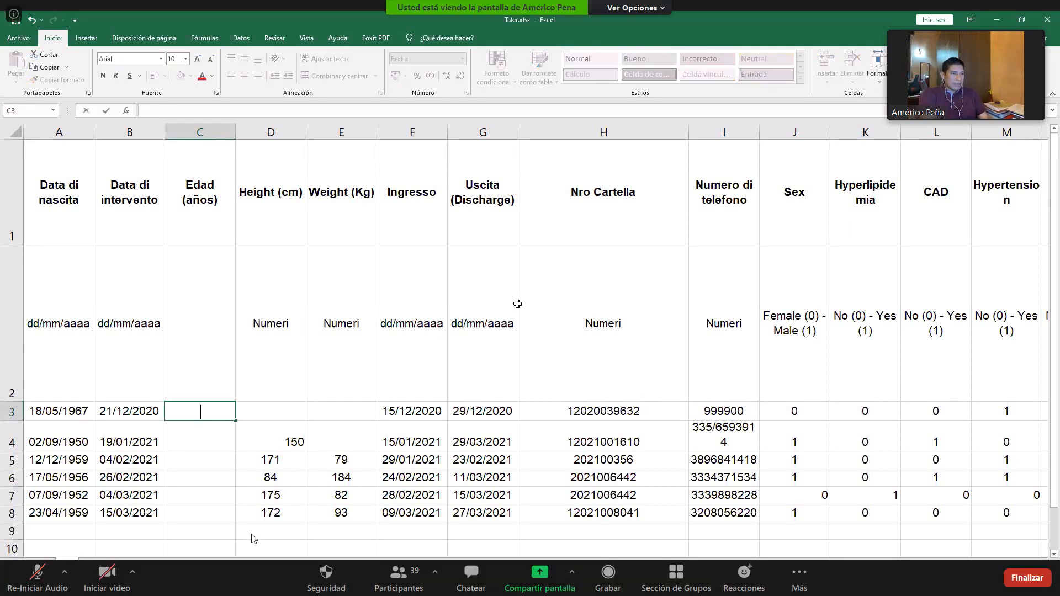
pyautogui.press('BackSpace')
pyautogui.write('=s')
pyautogui.press('BackSpace')
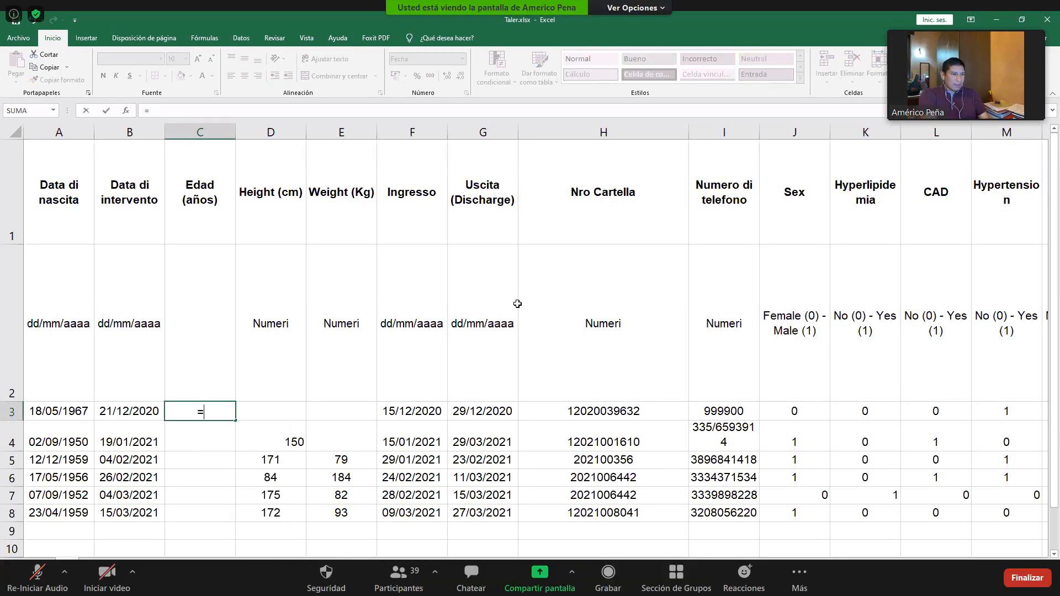
pyautogui.write('SIFECHA')
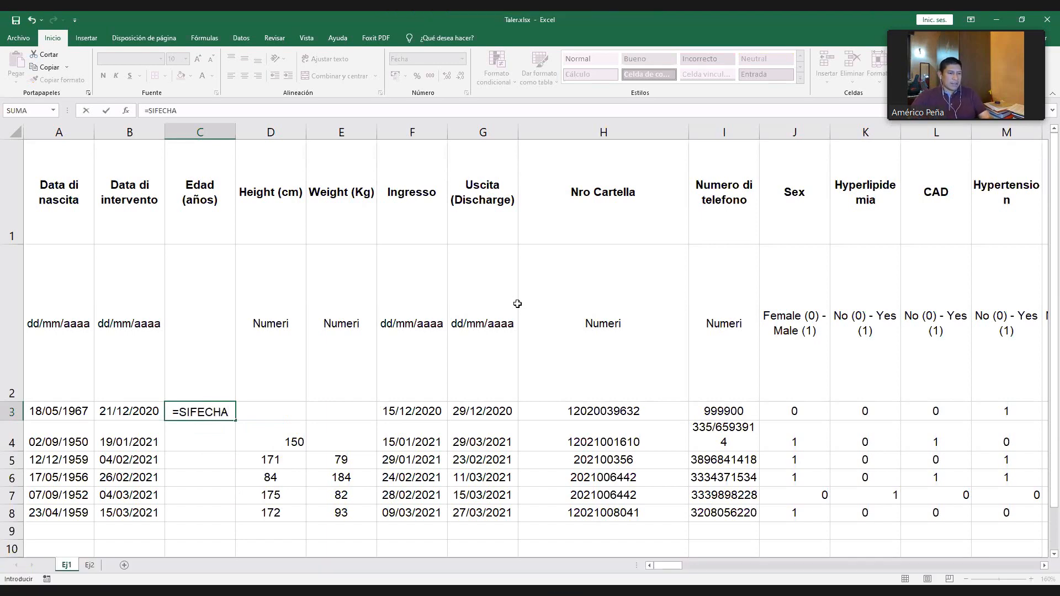
pyautogui.write('(')
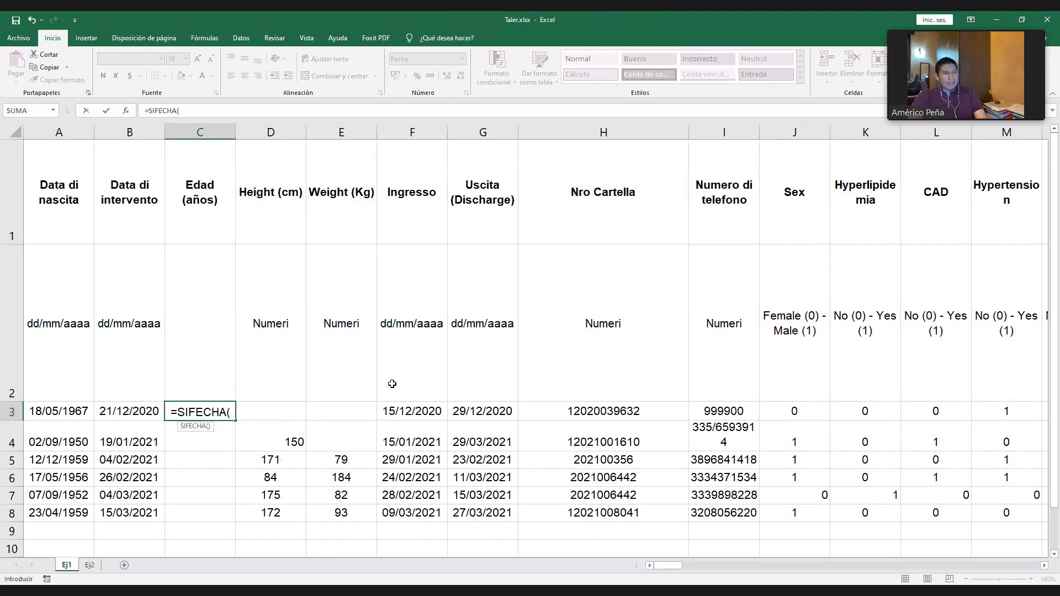
# - Complete the SIFECHA formula in C3 with A3 as start date, B3 as end date and "Y" as the unit
pyautogui.click(65, 411)
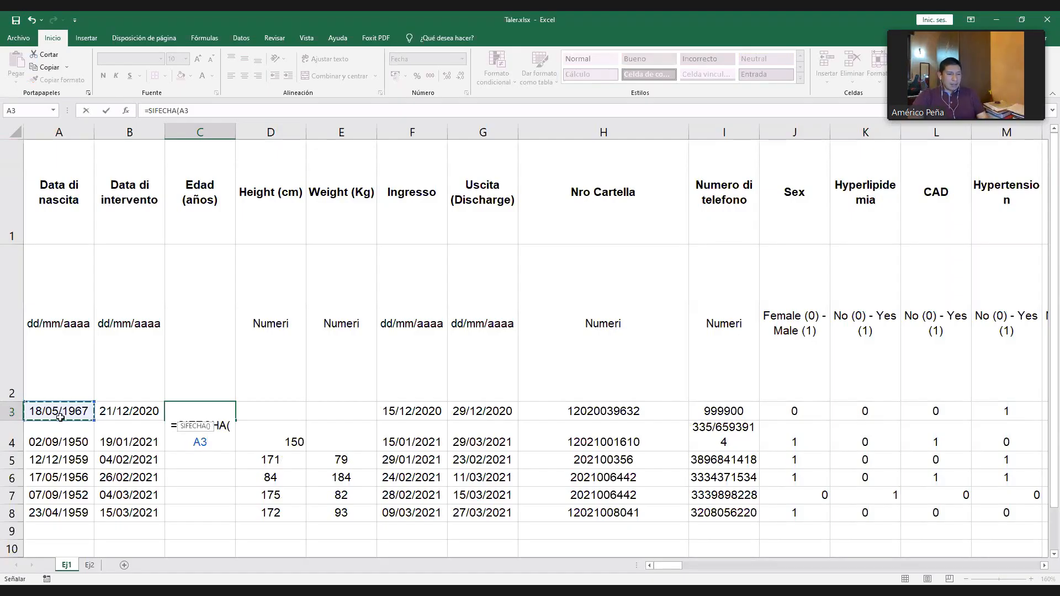
pyautogui.write(';')
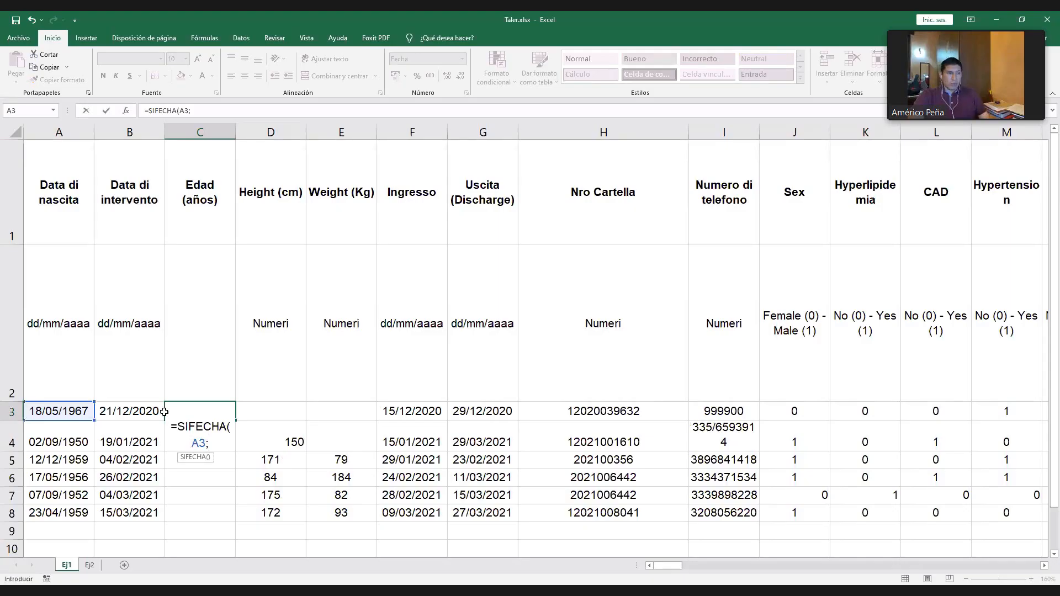
pyautogui.click(129, 410)
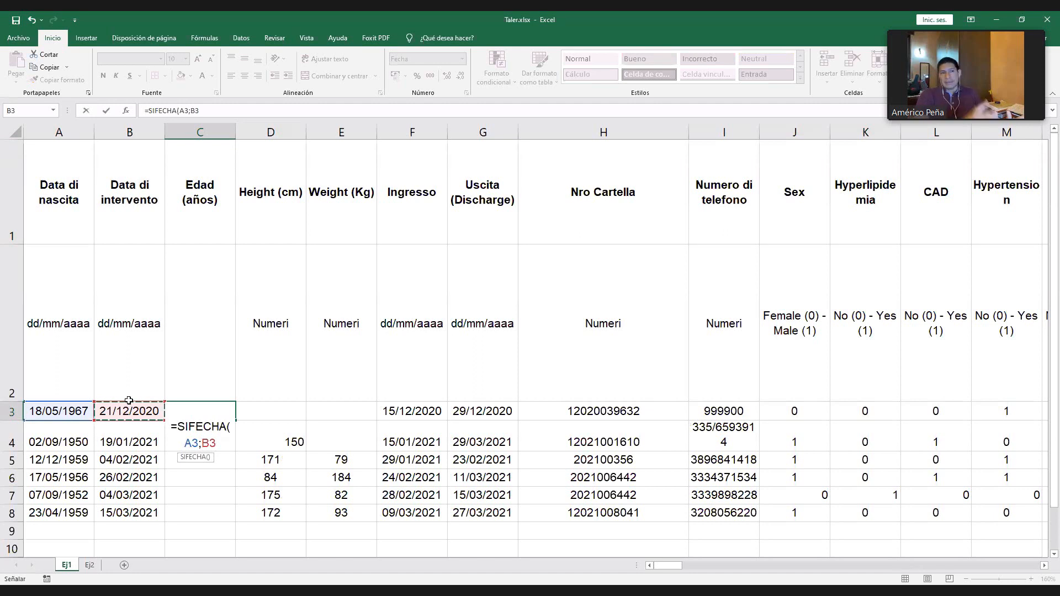
pyautogui.write(';')
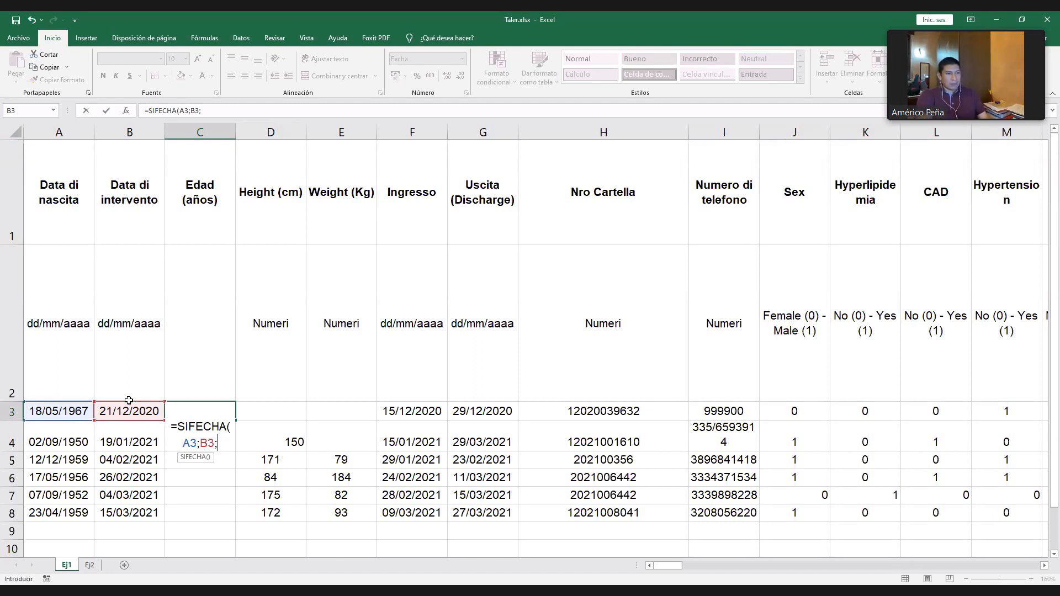
pyautogui.write('"')
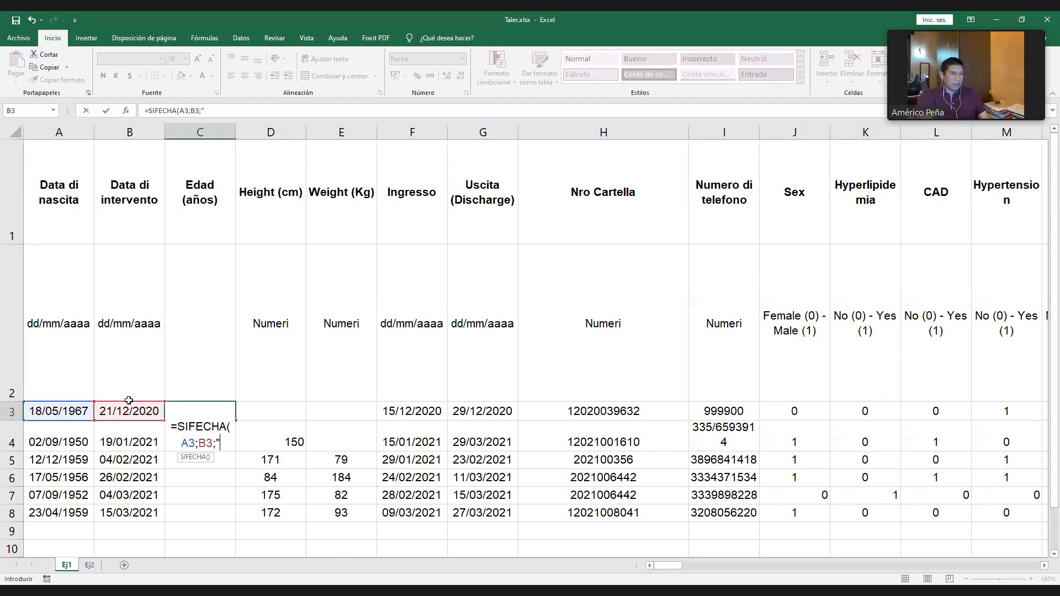
pyautogui.write('Y"')
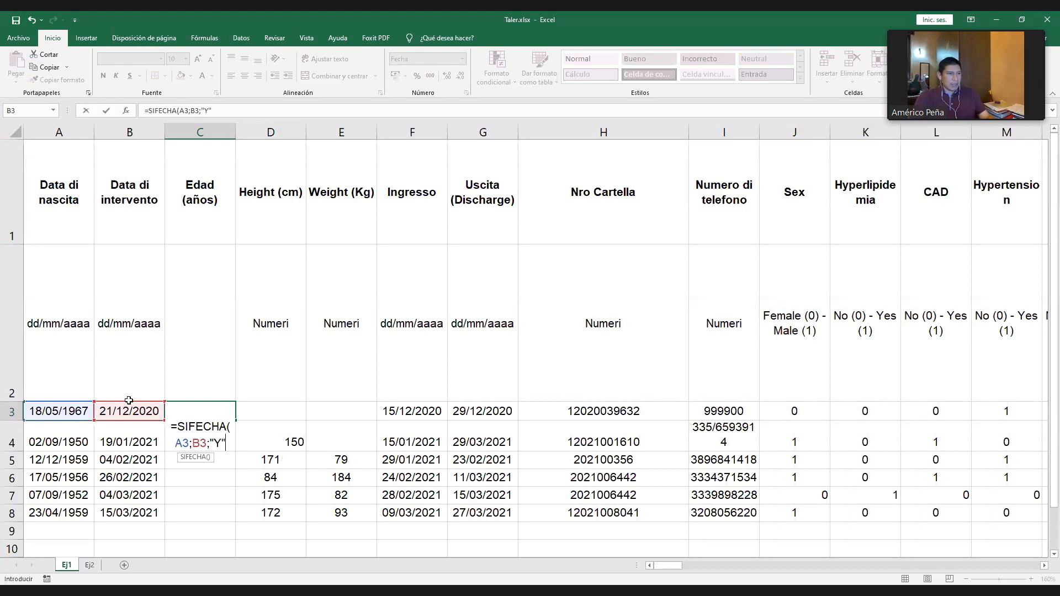
pyautogui.write(')')
pyautogui.press('Return')
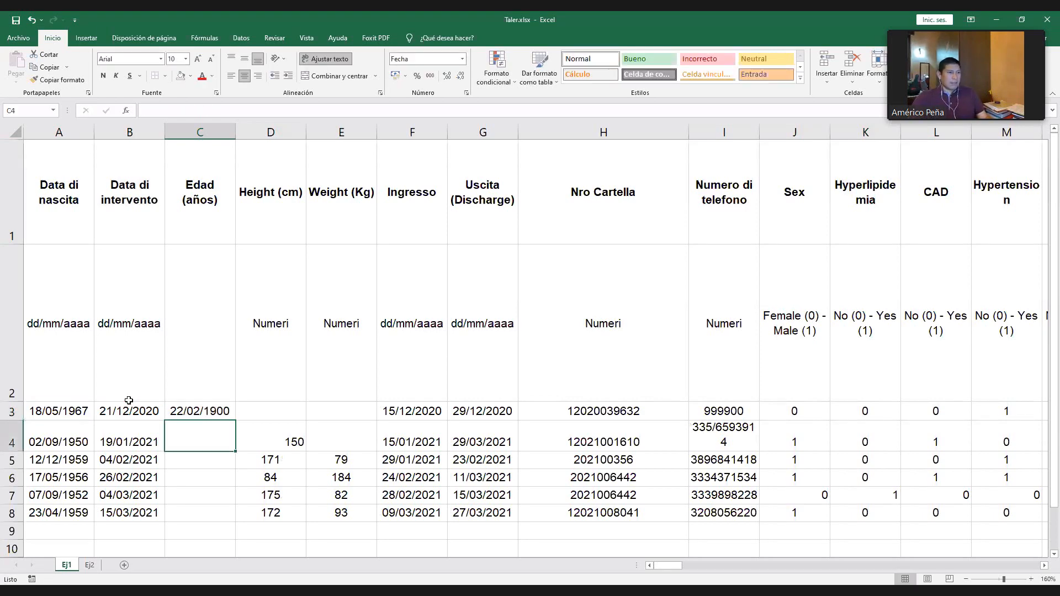
# - Format the age result in C3 as Número with 0 decimal places
pyautogui.press('Up')
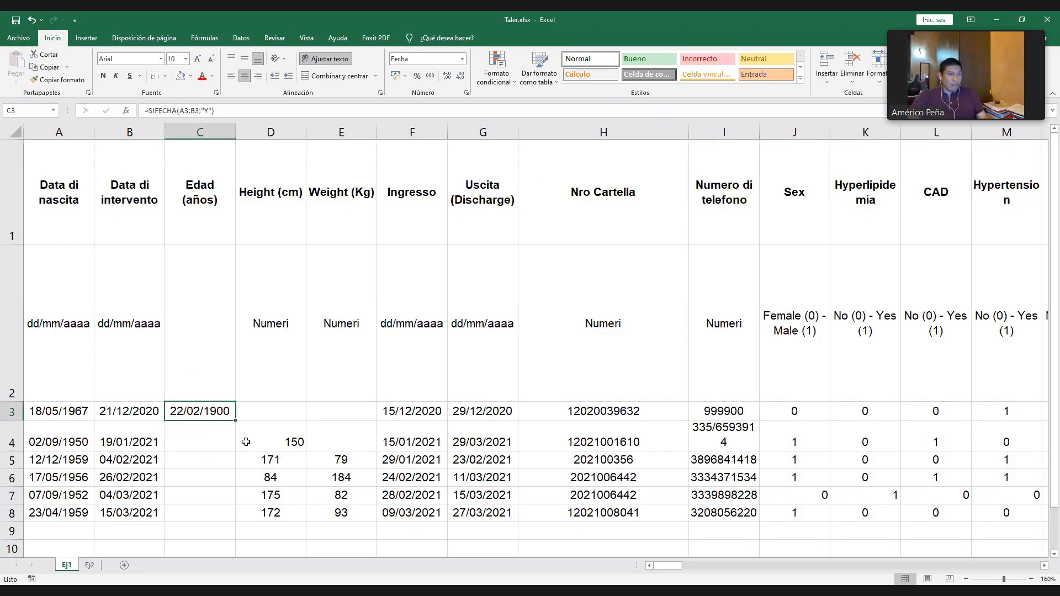
pyautogui.click(462, 61)
pyautogui.click(428, 114)
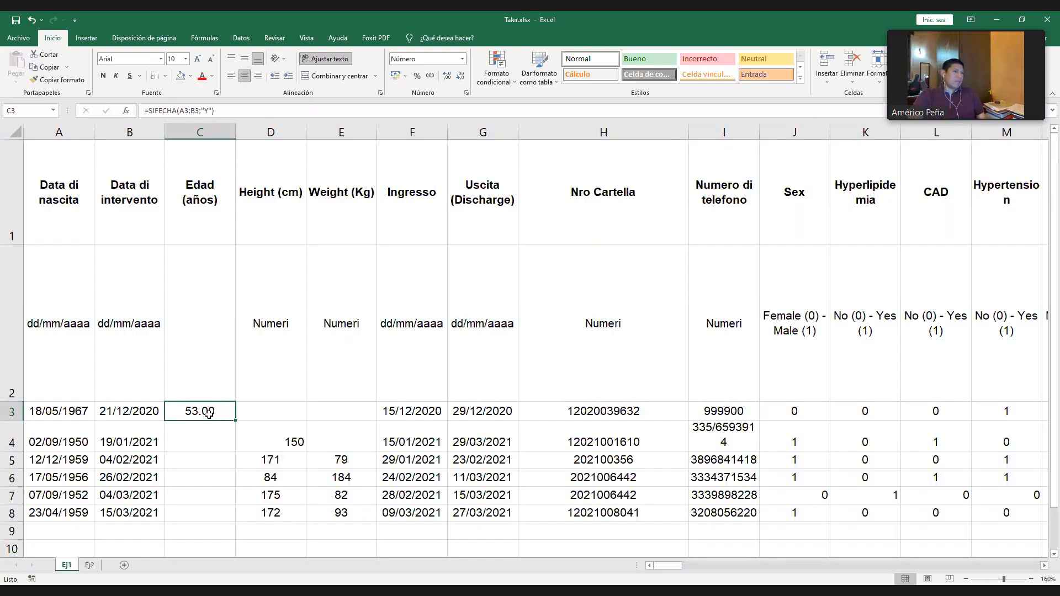
pyautogui.rightClick(212, 420)
pyautogui.click(251, 367)
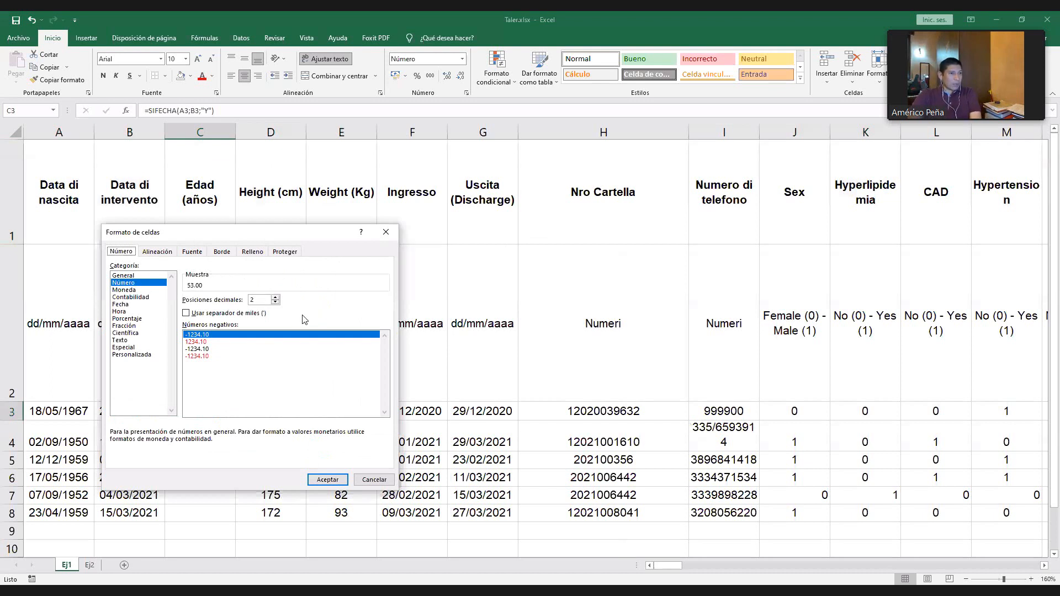
pyautogui.click(275, 302)
pyautogui.click(275, 302)
pyautogui.click(328, 479)
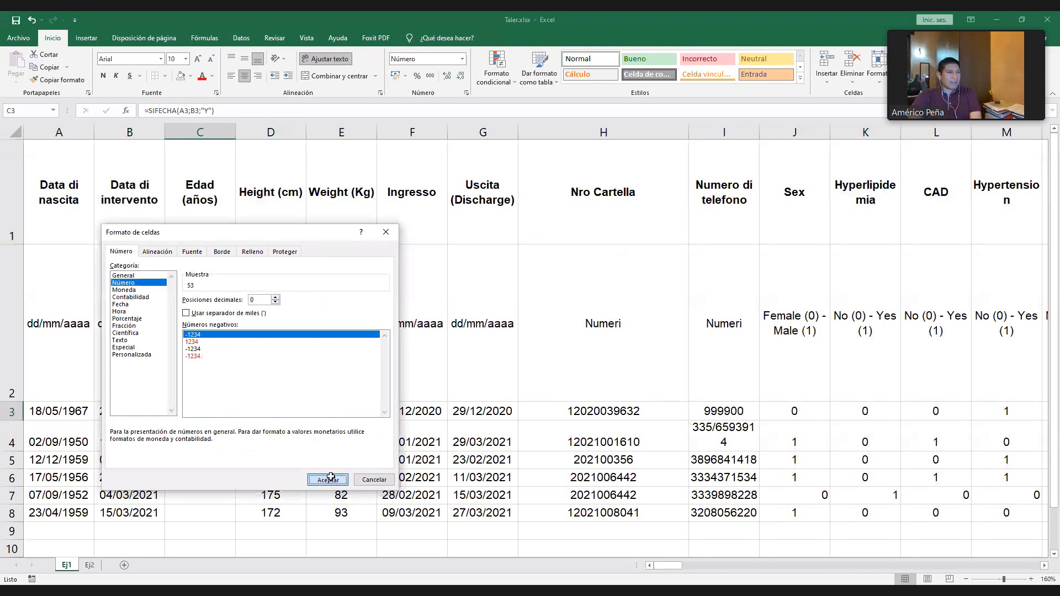
pyautogui.click(286, 411)
pyautogui.click(198, 413)
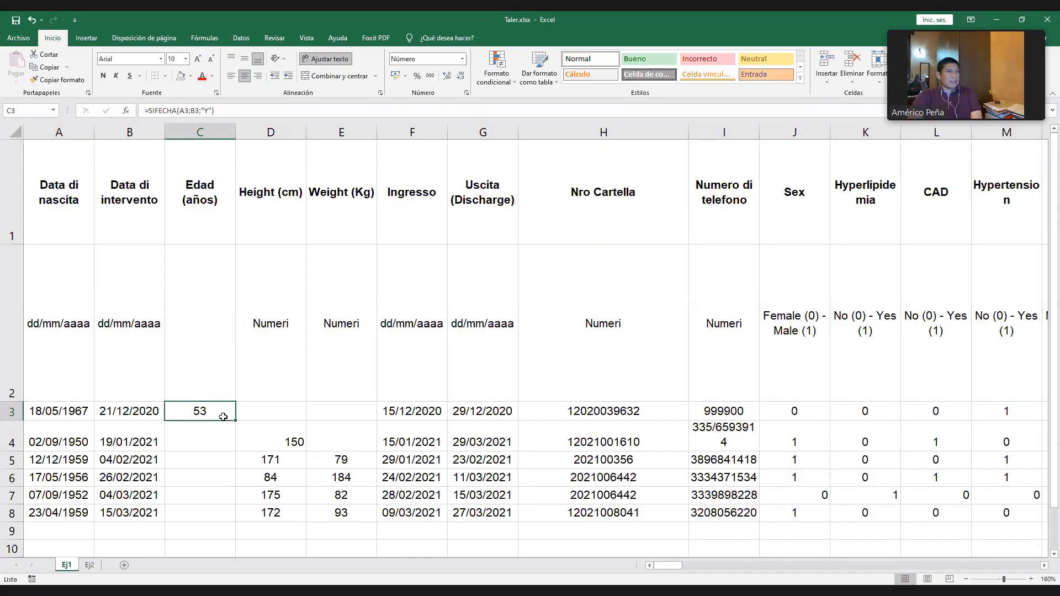
# - Change the SIFECHA unit in C3 to "M" for months and fill the formula down to C8
pyautogui.click(207, 111)
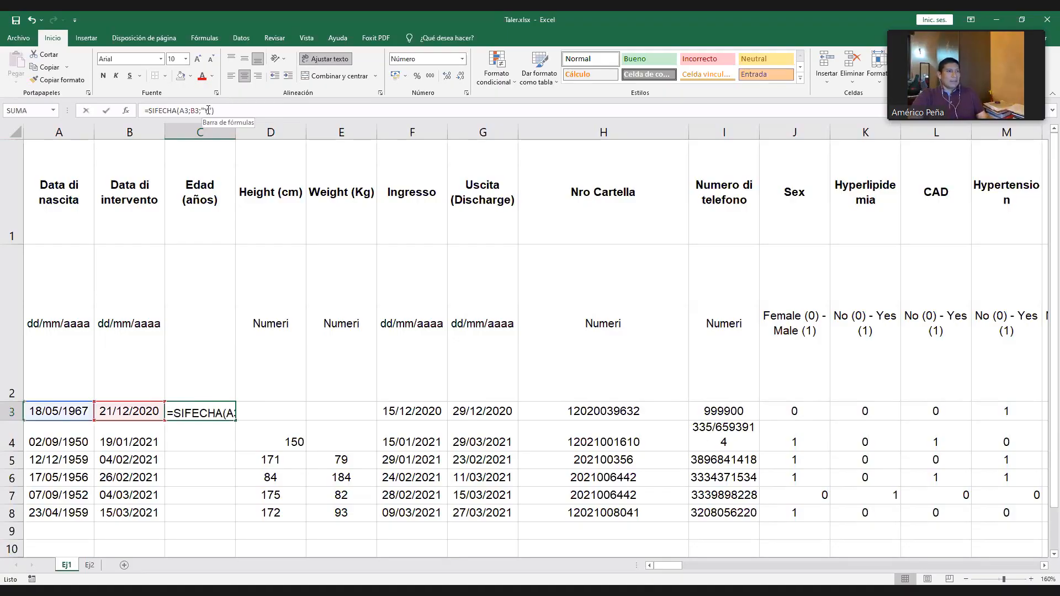
pyautogui.press('BackSpace')
pyautogui.write('M')
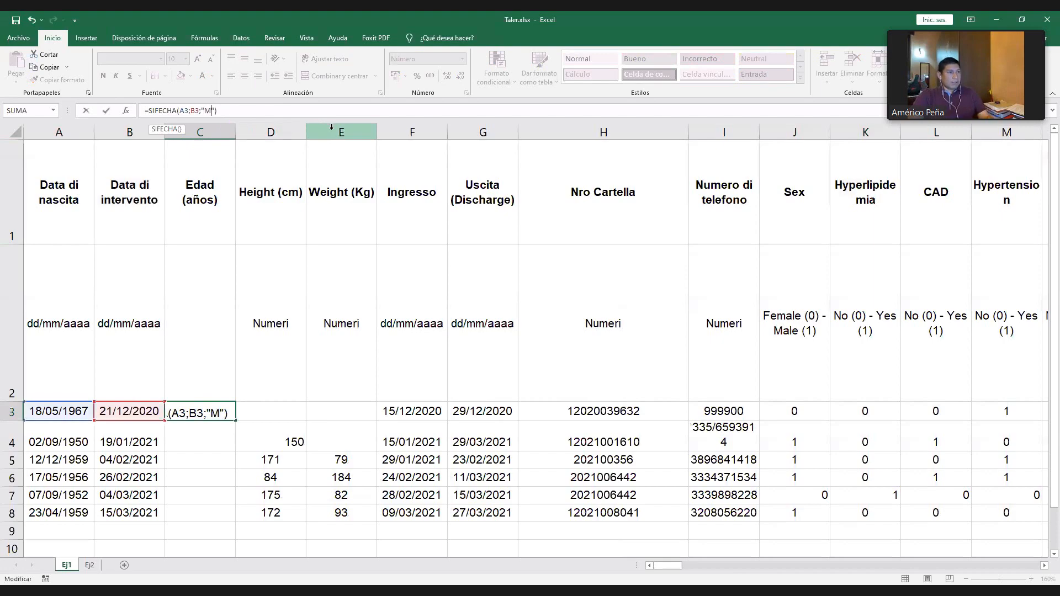
pyautogui.press('Return')
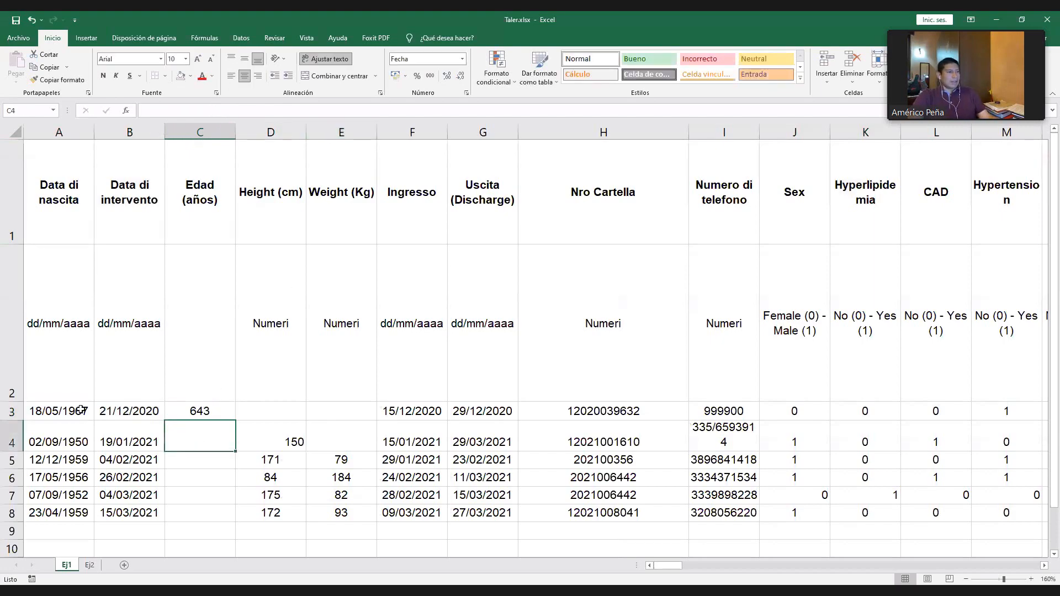
pyautogui.press('Up')
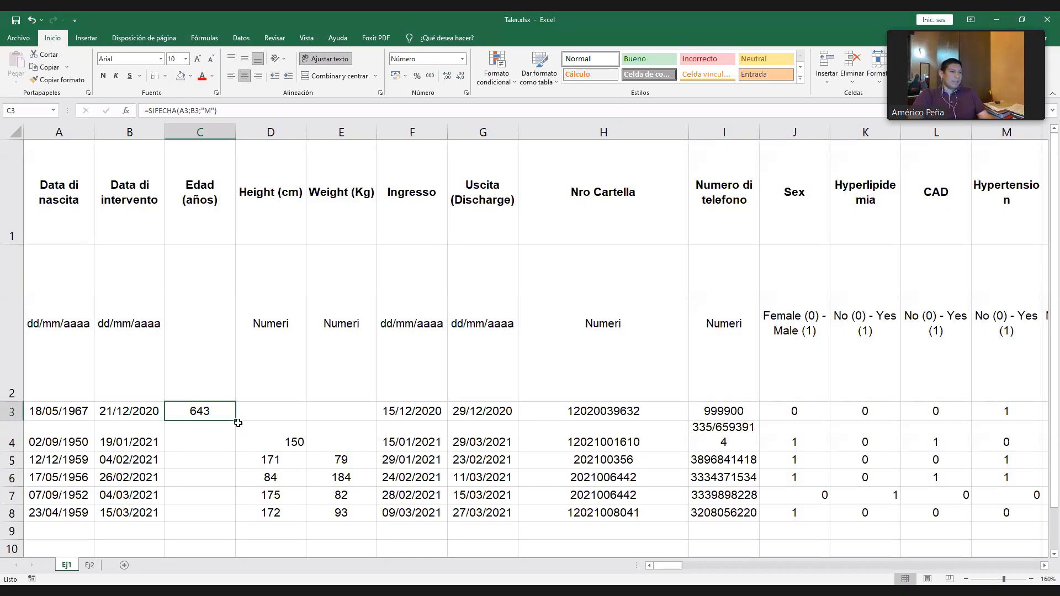
pyautogui.moveTo(236, 420); pyautogui.dragTo(237, 522)
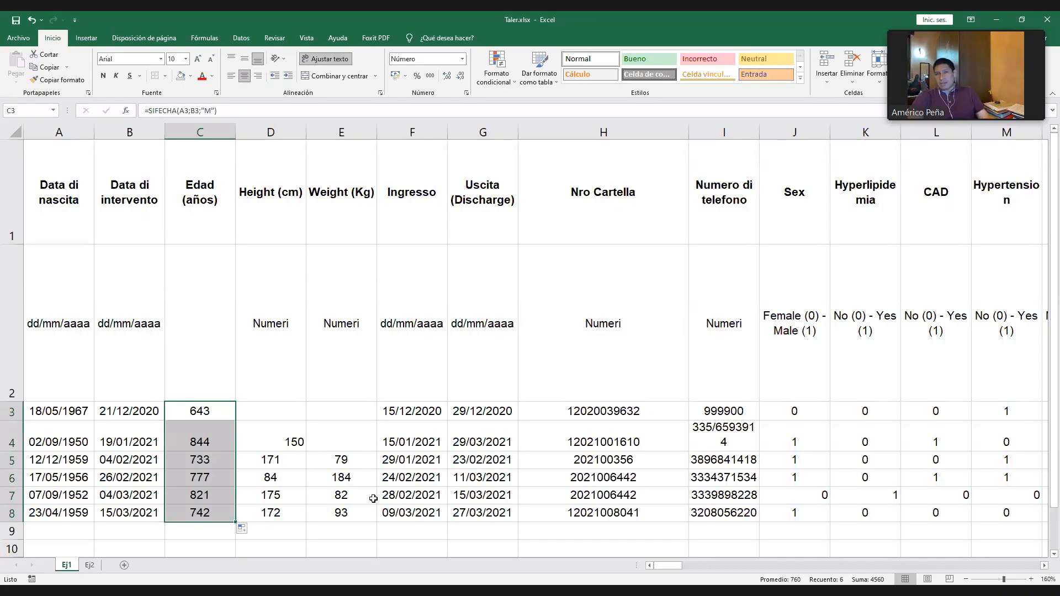
# - Set the SIFECHA unit in C3 to "Y" for years and fill the formula down to C8
pyautogui.click(267, 460)
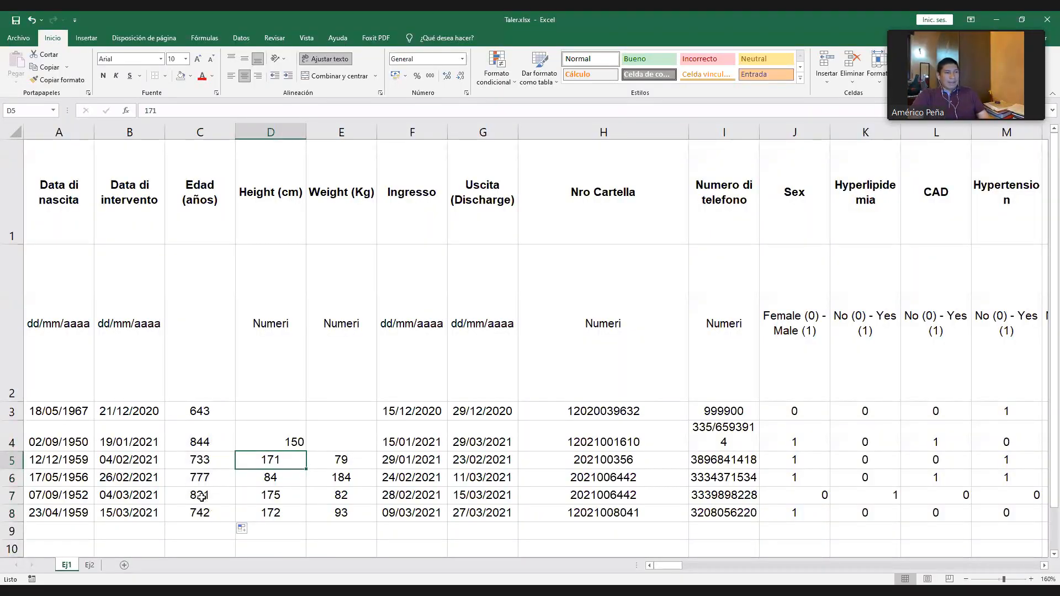
pyautogui.click(201, 409)
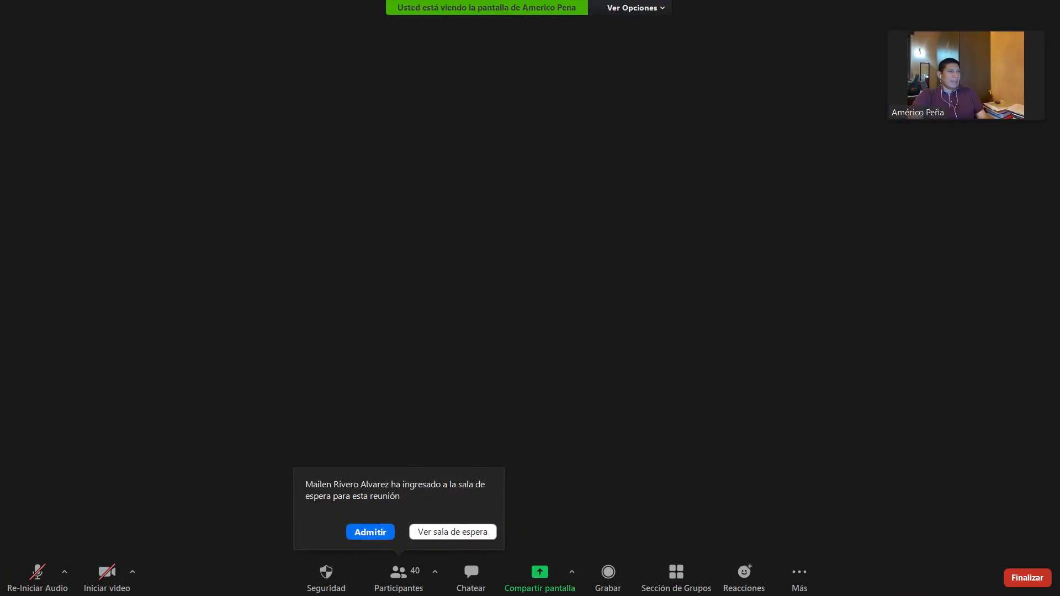
pyautogui.click(209, 111)
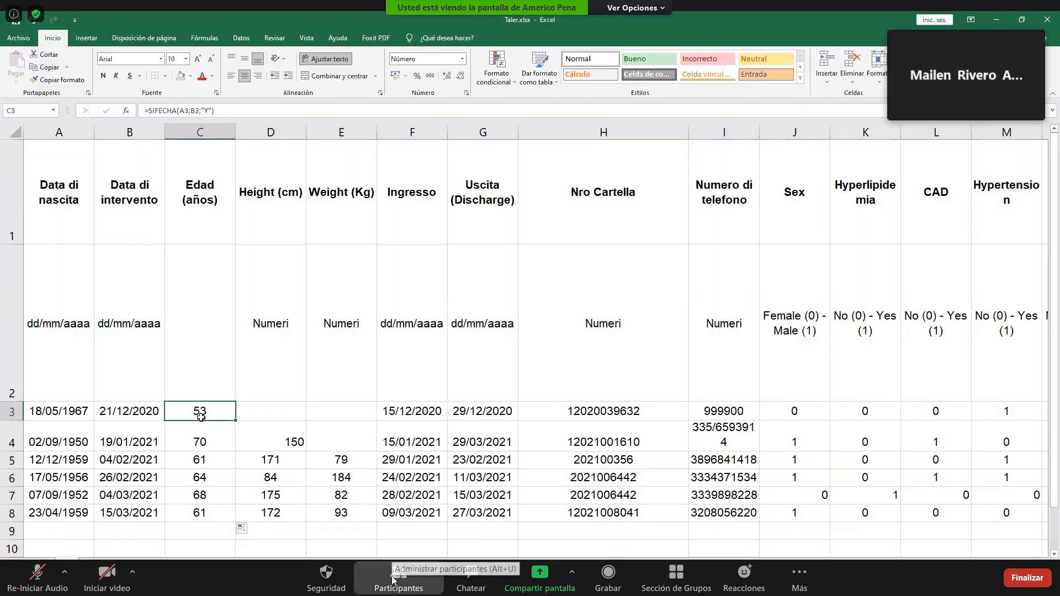
# - Mute the newly joined participant from the Zoom participants list and look through the other attendees
pyautogui.click(393, 580)
pyautogui.moveTo(599, 277)
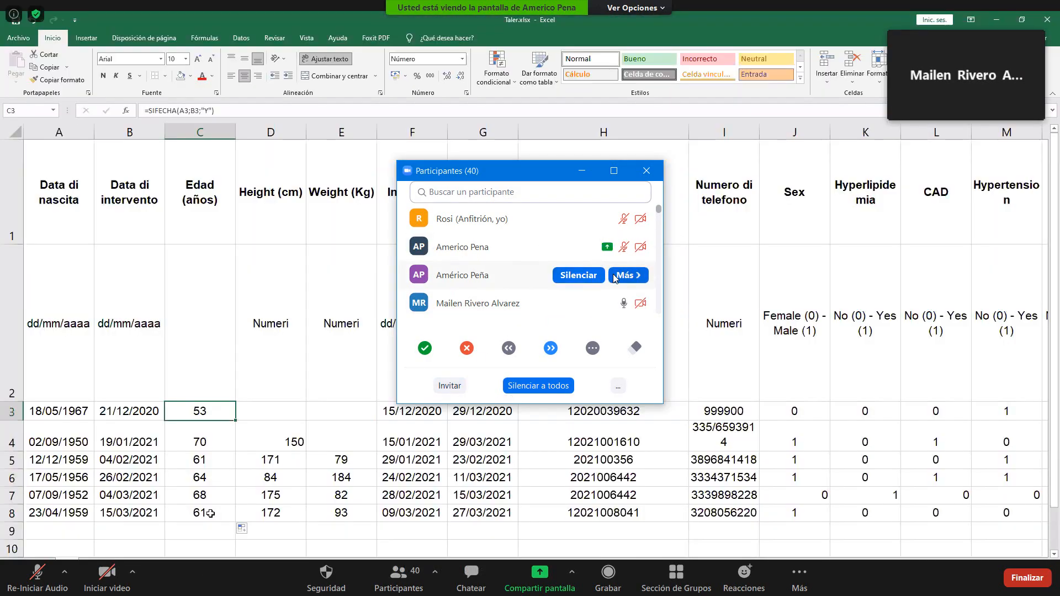
pyautogui.click(575, 303)
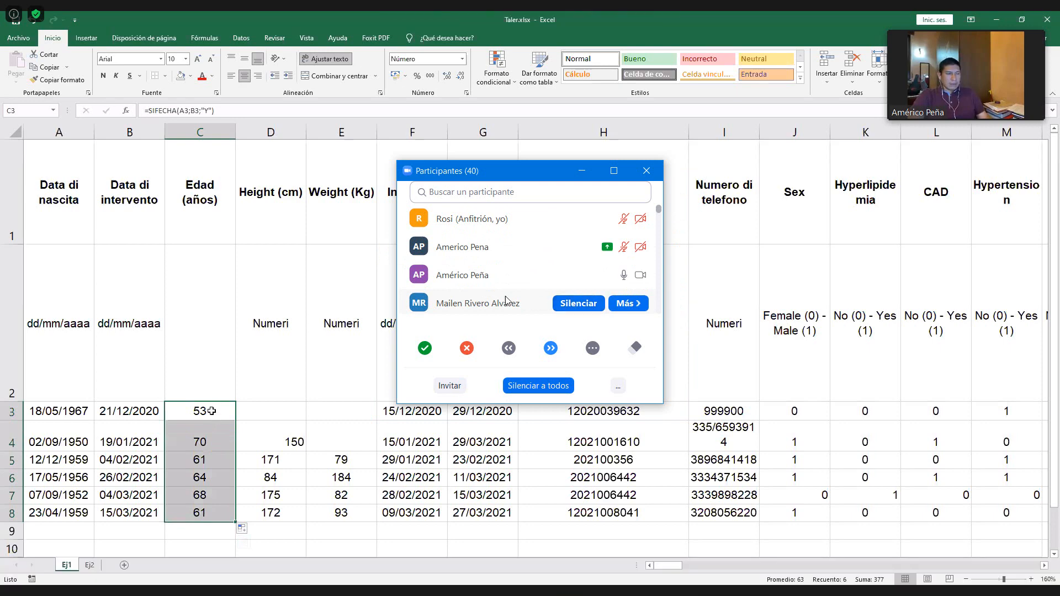
pyautogui.scroll(-6, 489, 276)
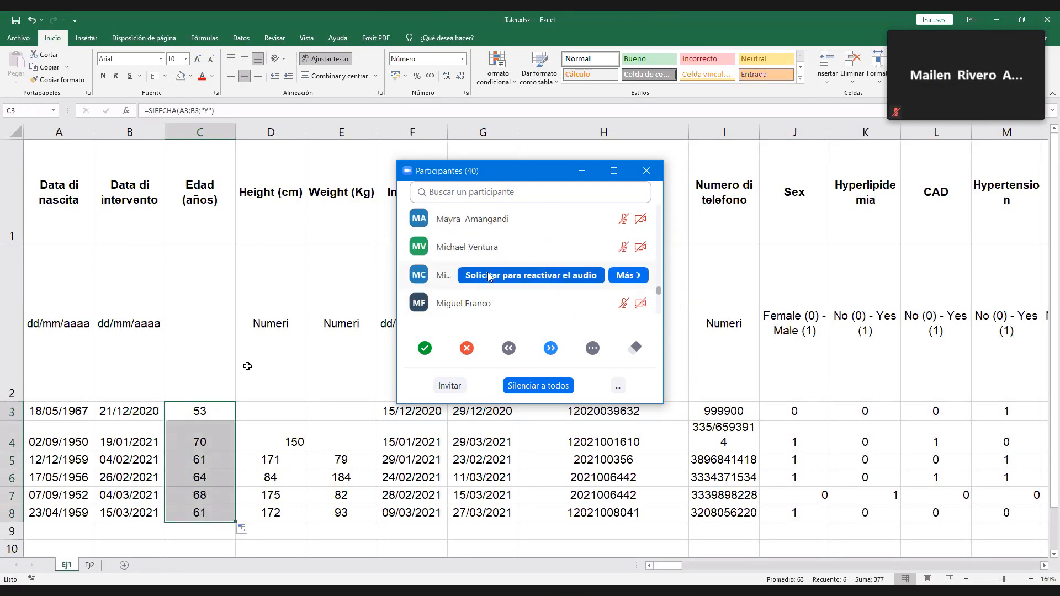
pyautogui.click(242, 594)
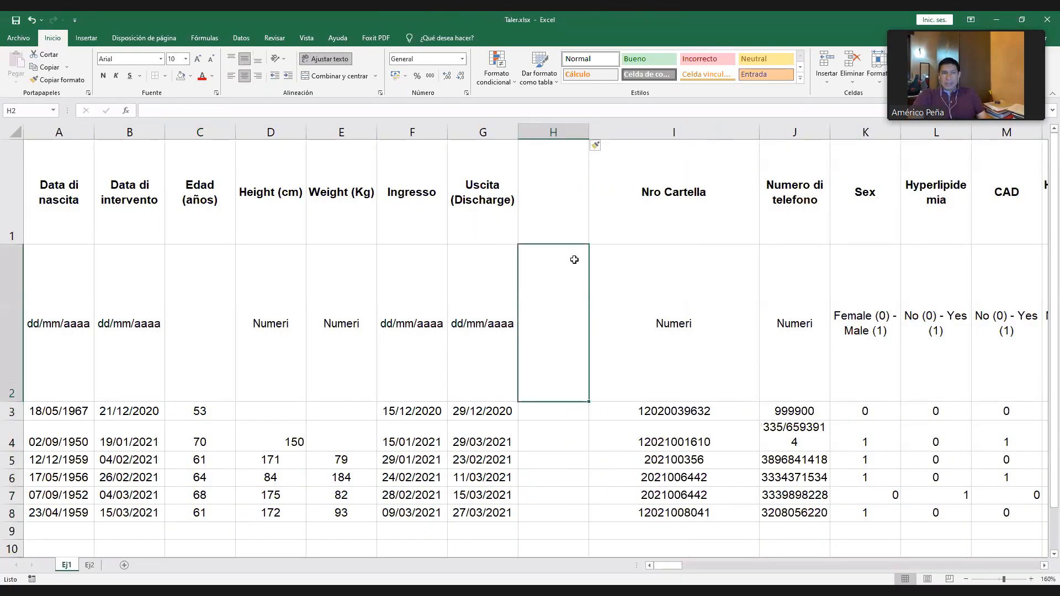
# - Title column H "Estancia hospitalaria" in H1 and enter its unit "días" in H2
pyautogui.write('Estancia')
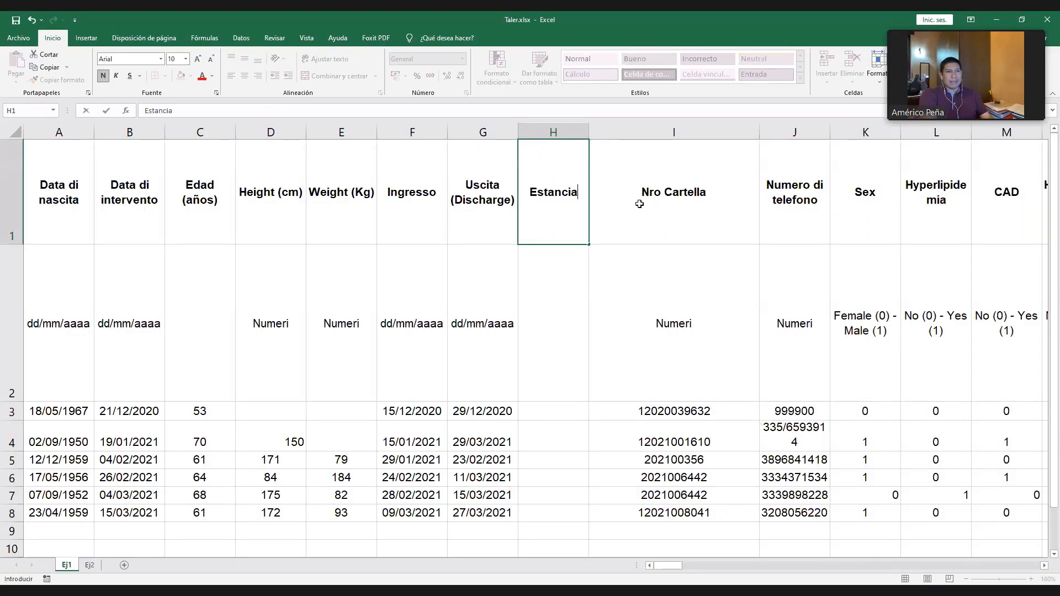
pyautogui.write(' hospitalaria')
pyautogui.press('Return')
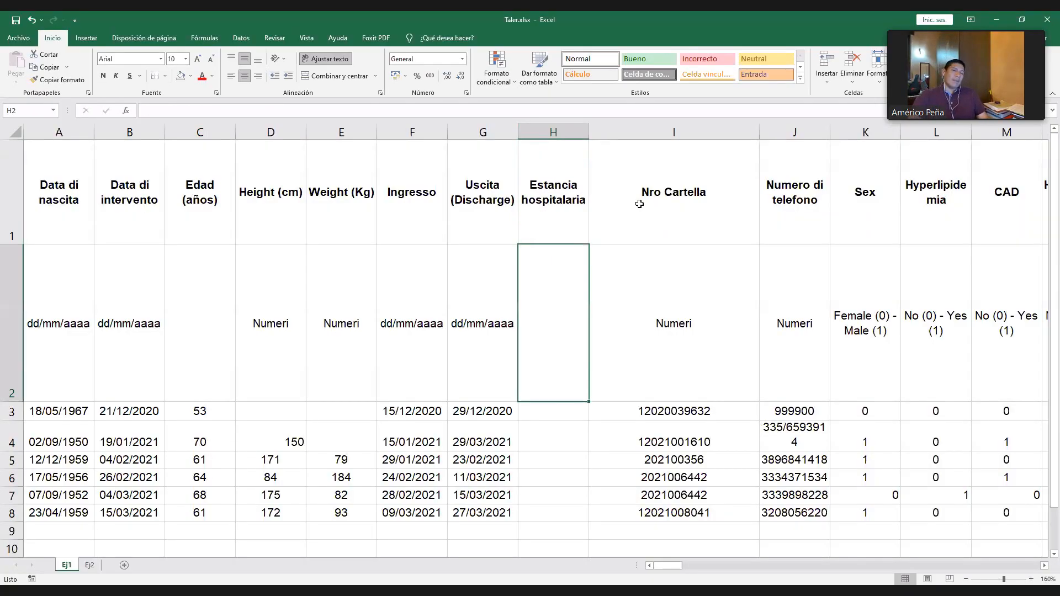
pyautogui.write('días')
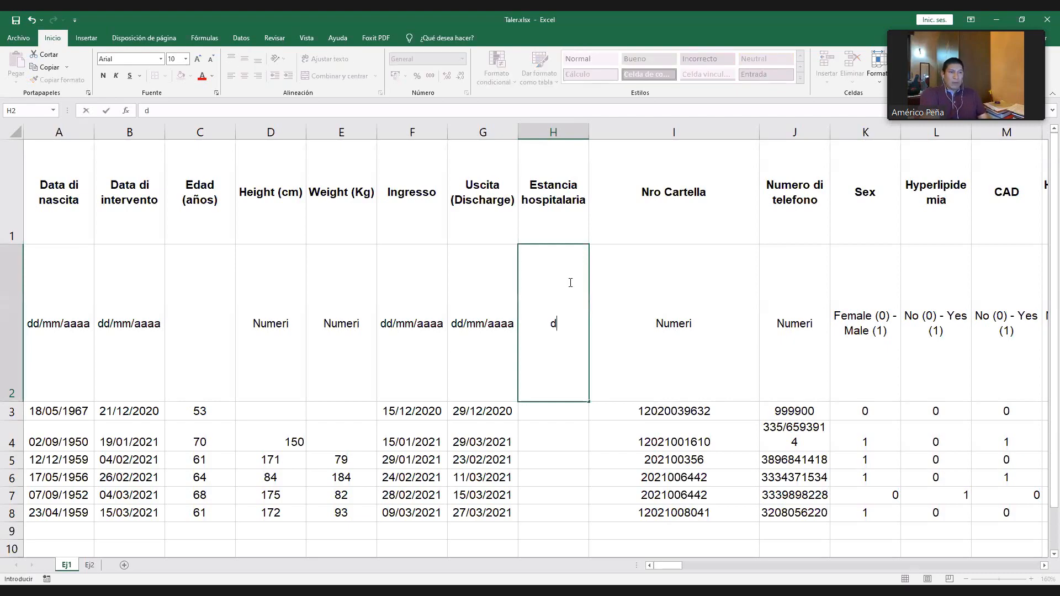
pyautogui.press('Return')
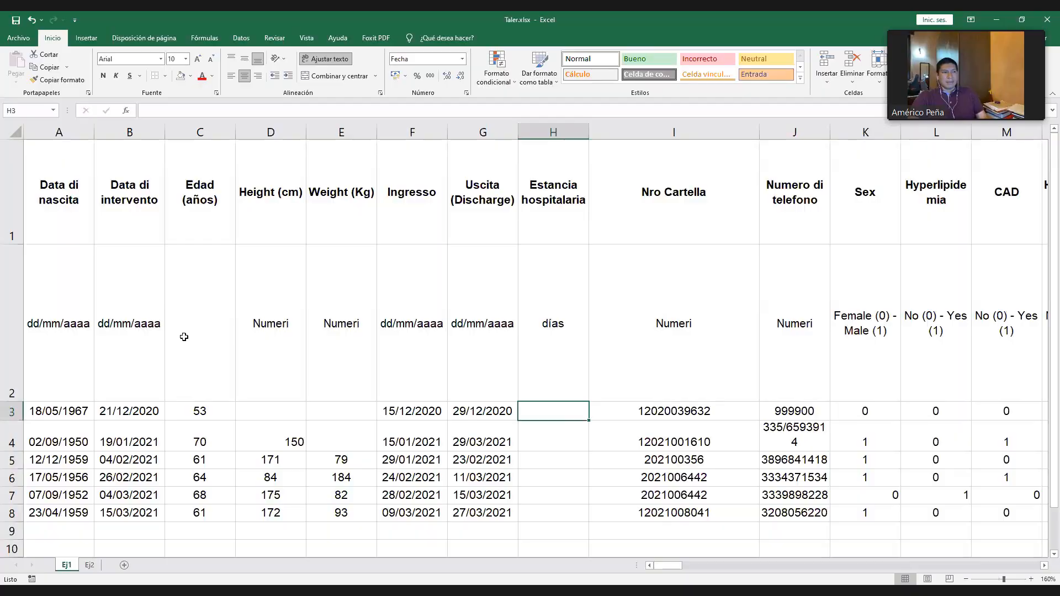
# - Enter the formula =SIFECHA(F3;G3;"D") in H3 to compute the hospital stay in days from Ingresso to Uscita
pyautogui.write('=')
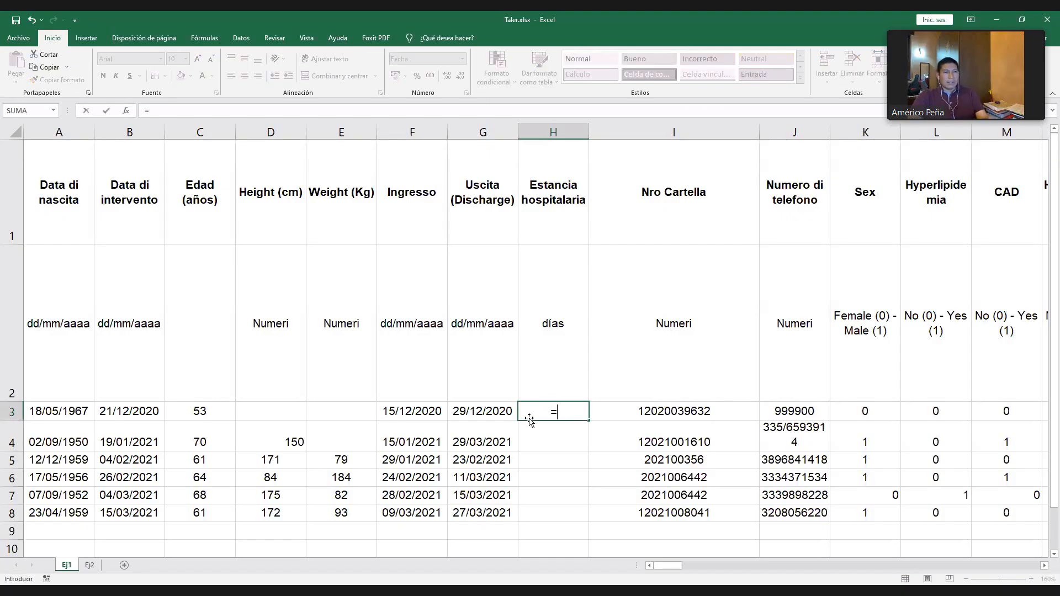
pyautogui.write('s')
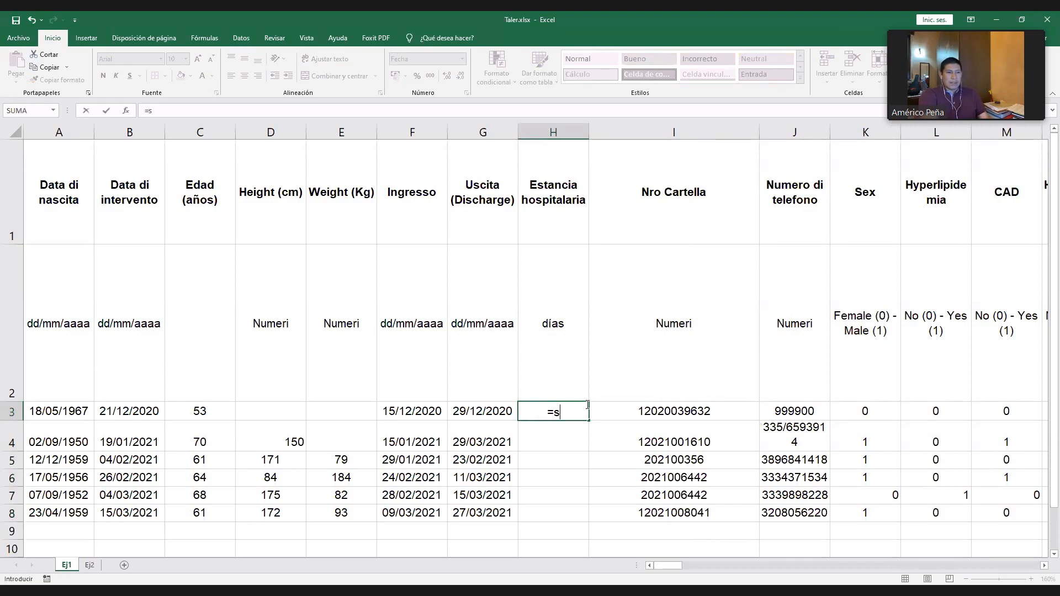
pyautogui.write('ifecha(')
pyautogui.click(418, 411)
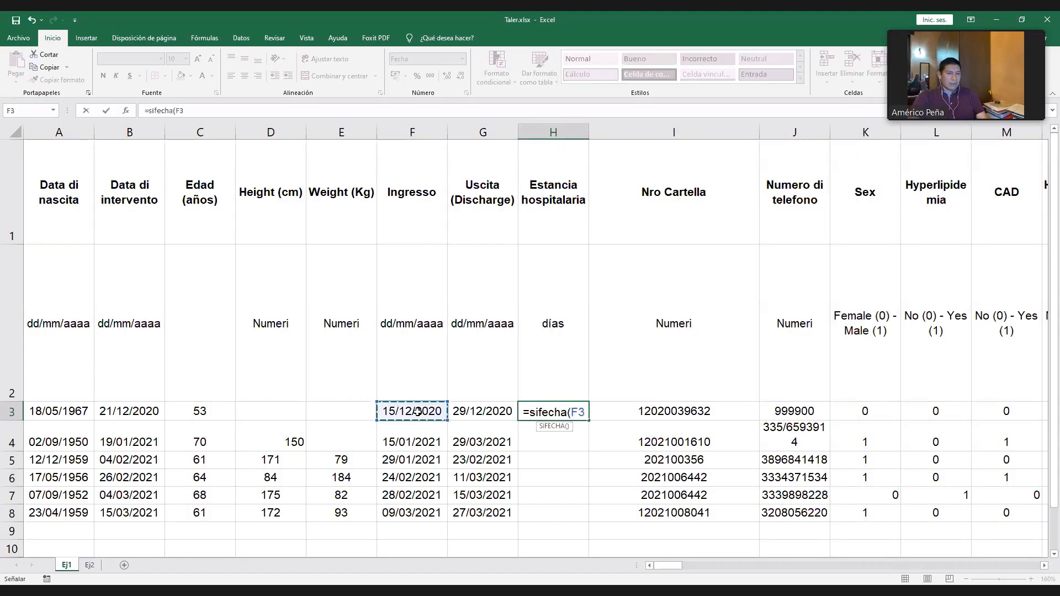
pyautogui.write(';')
pyautogui.click(490, 415)
pyautogui.write(';"')
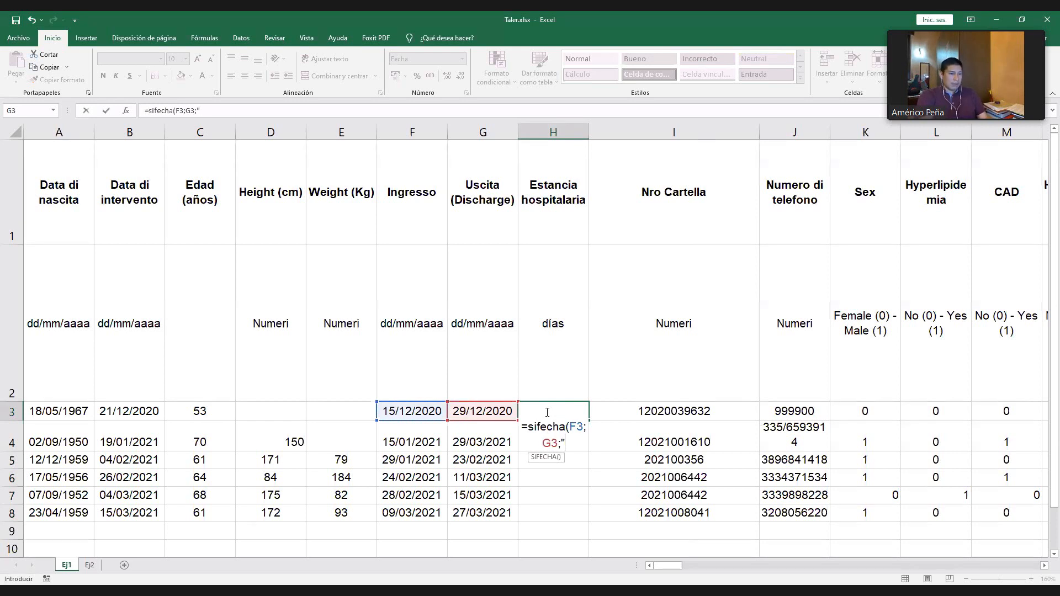
pyautogui.write('D")')
pyautogui.press('Return')
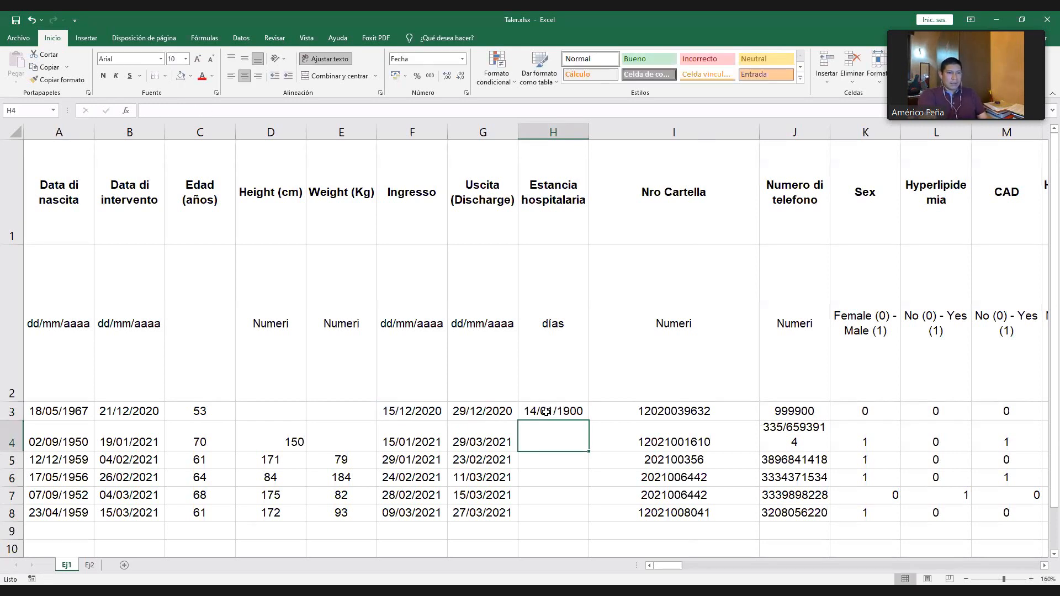
# - Format the hospital stay result in H3 as Número without decimals, matching the age format in C3
pyautogui.click(545, 411)
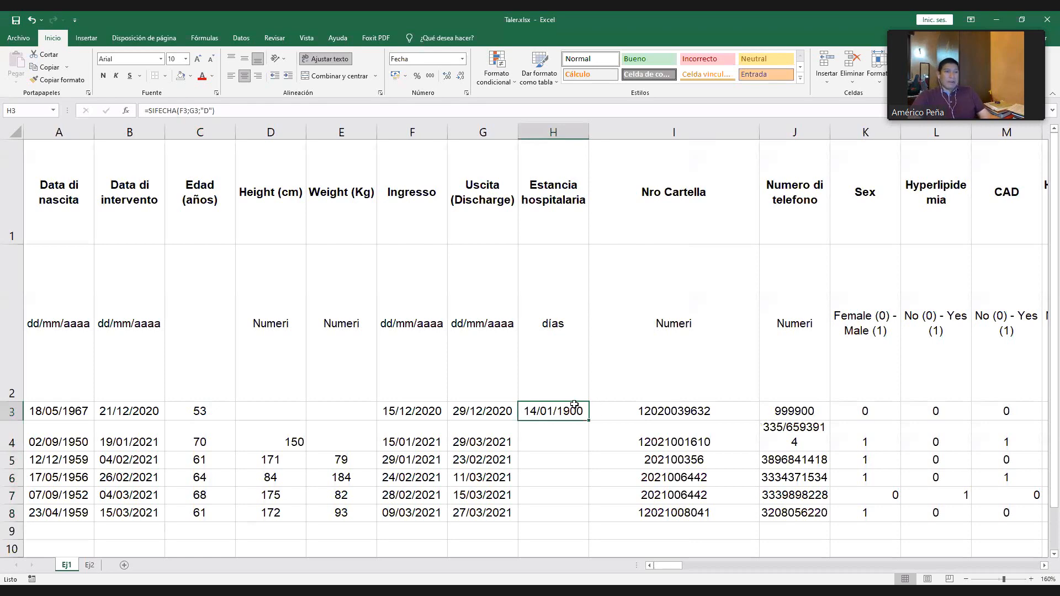
pyautogui.click(462, 59)
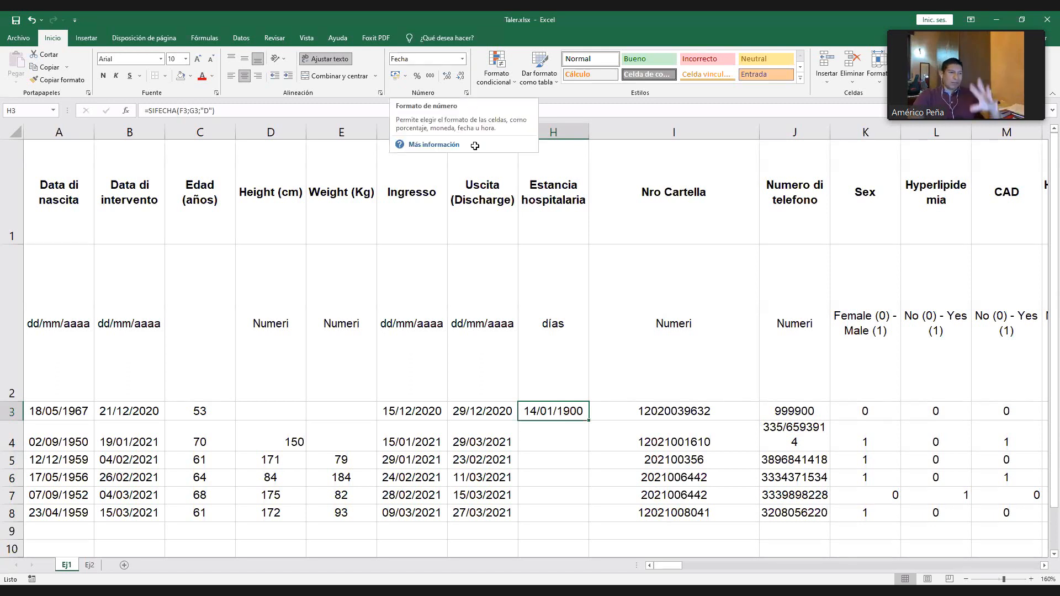
pyautogui.click(207, 411)
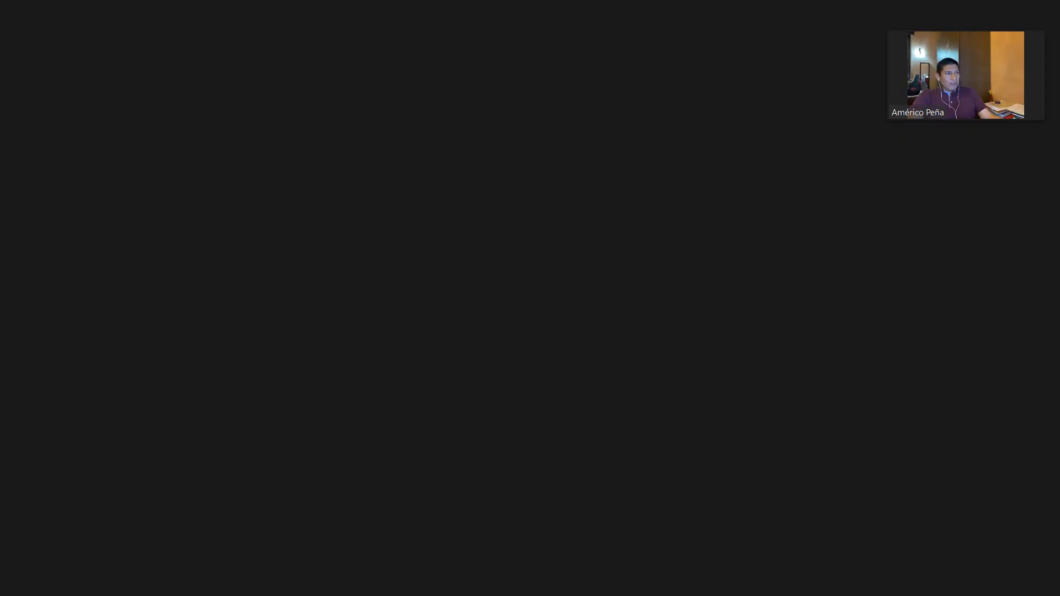
pyautogui.click(572, 411)
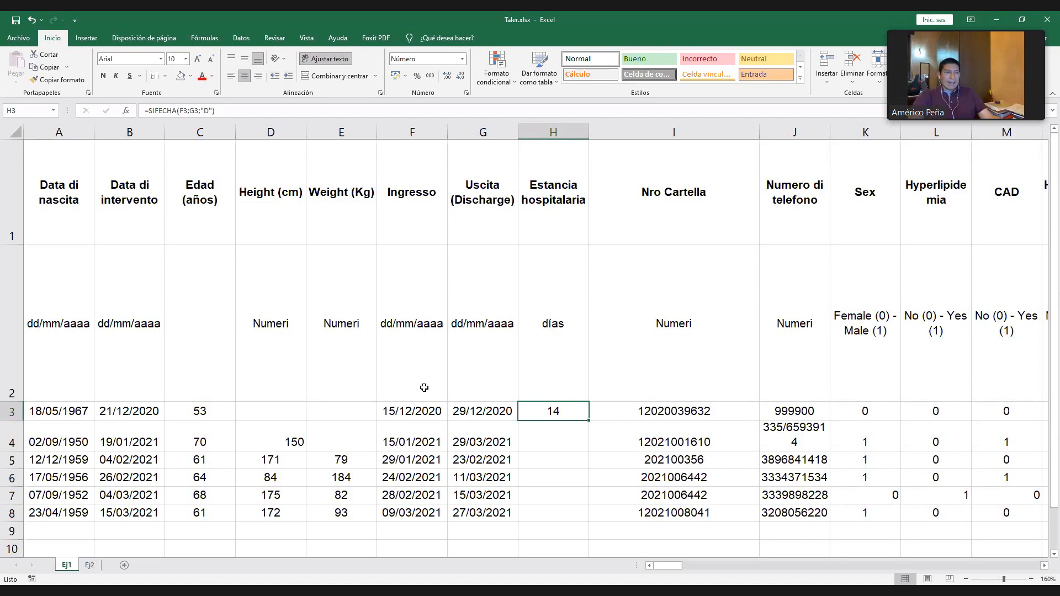
# - Fill the hospital stay formula from H3 down to H8
pyautogui.moveTo(210, 413); pyautogui.dragTo(214, 511)
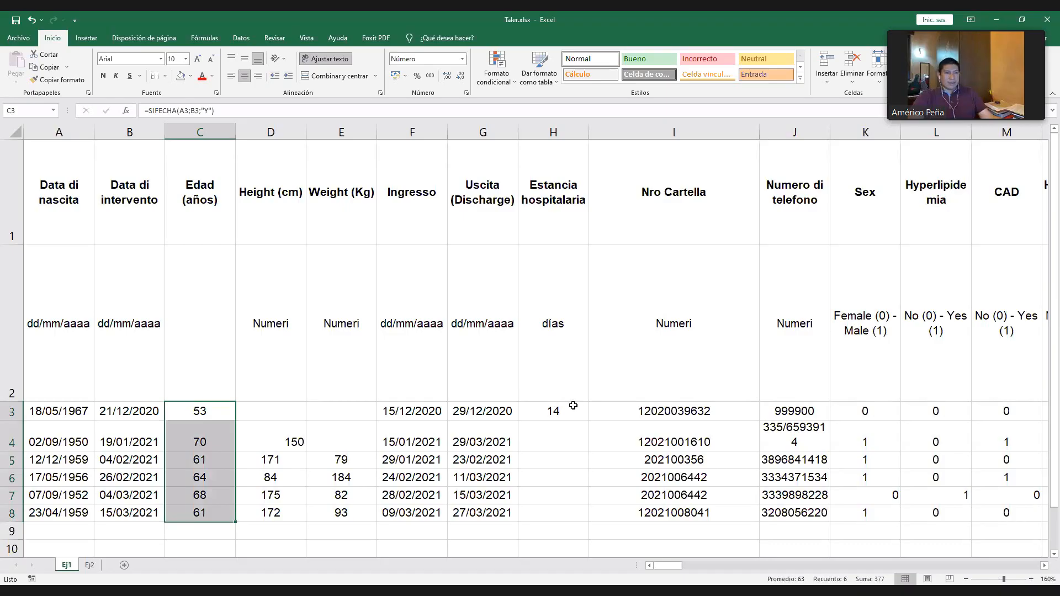
pyautogui.click(547, 411)
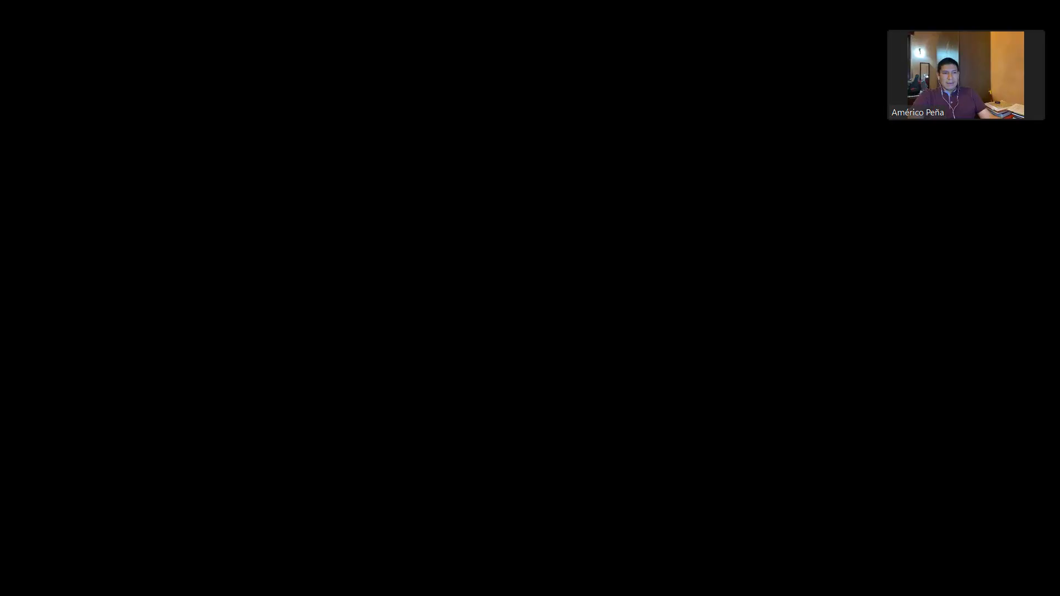
pyautogui.moveTo(588, 420); pyautogui.dragTo(546, 408)
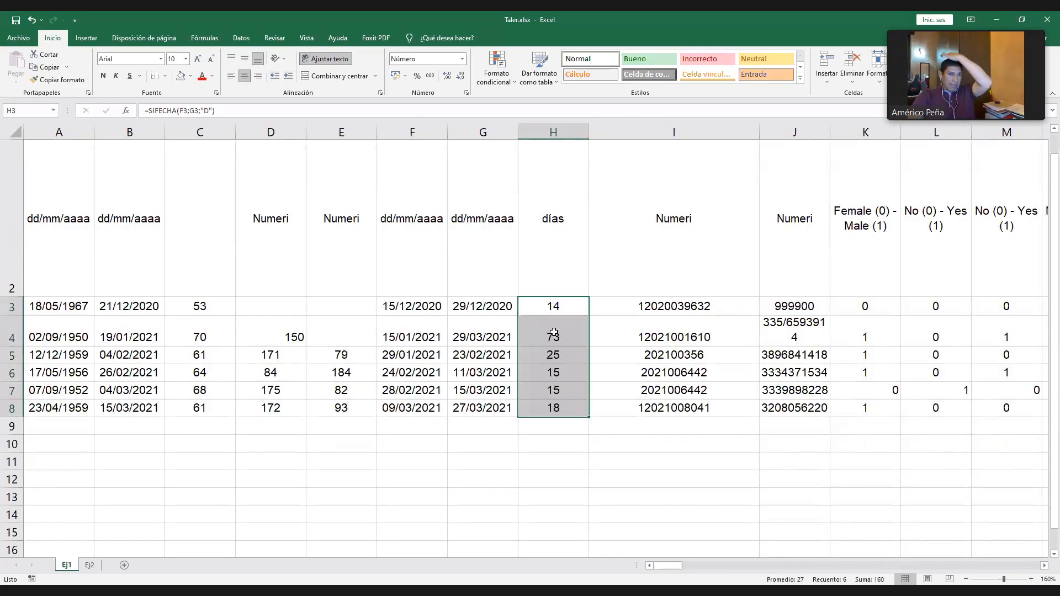
pyautogui.scroll(1, 556, 334)
pyautogui.click(558, 414)
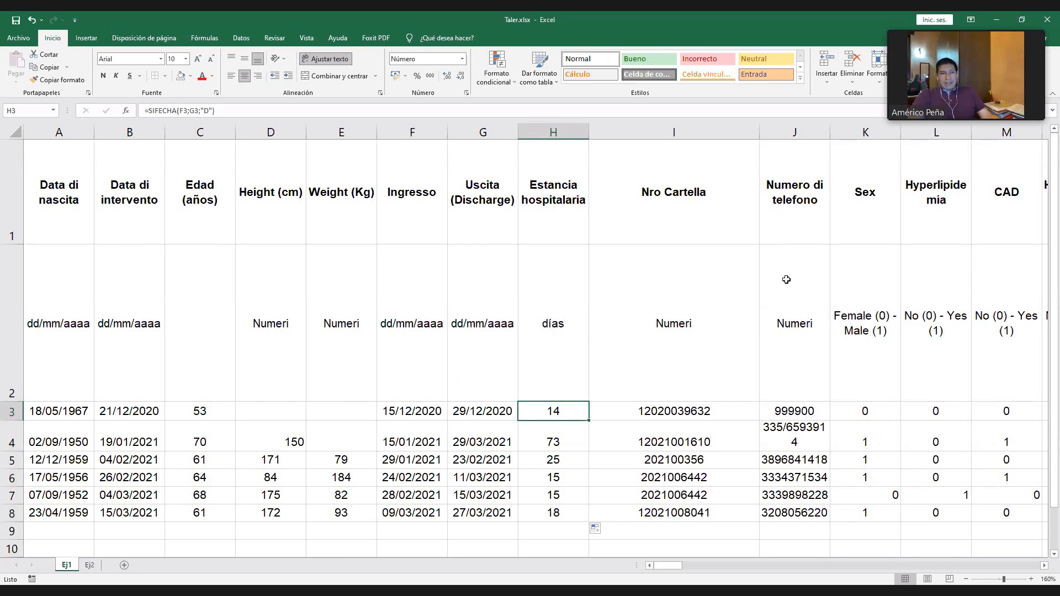
# - Delete the Nro Cartella and Numero di telefono columns, and add a new blank worksheet
pyautogui.moveTo(740, 133); pyautogui.dragTo(786, 131)
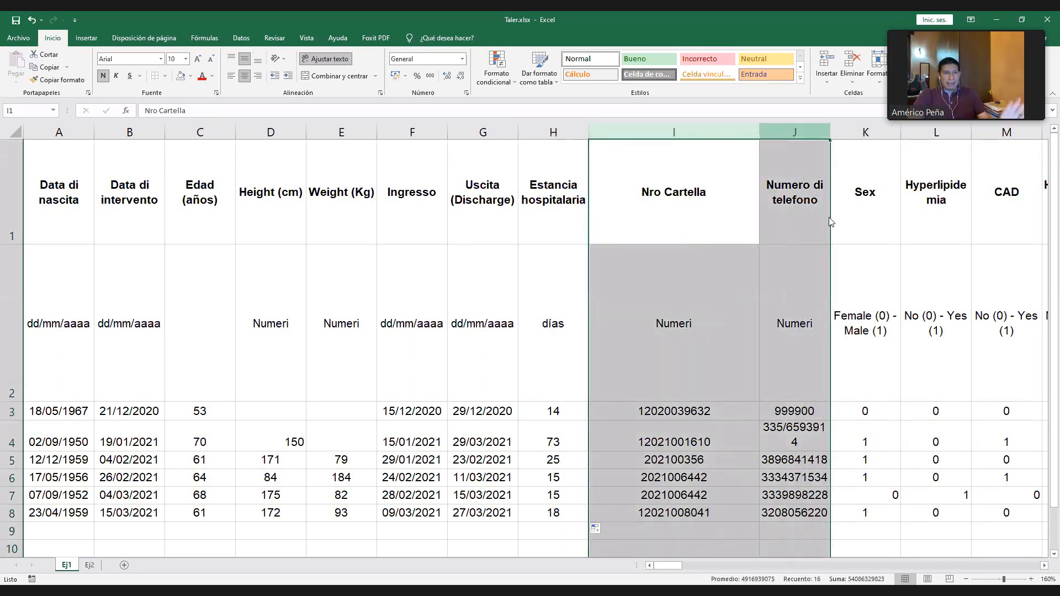
pyautogui.hotkey('ctrl', '-')
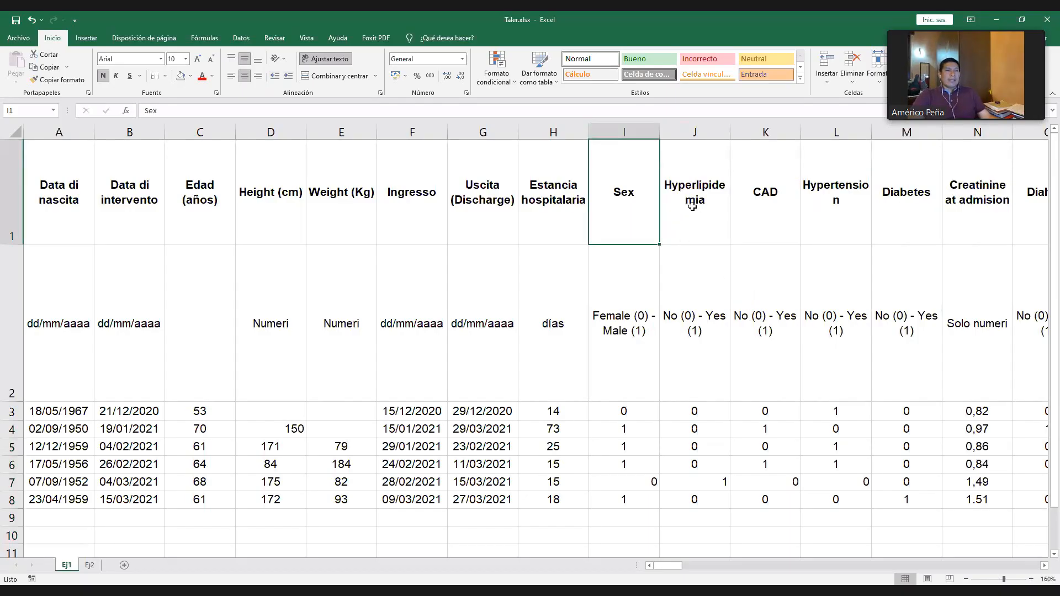
pyautogui.click(123, 565)
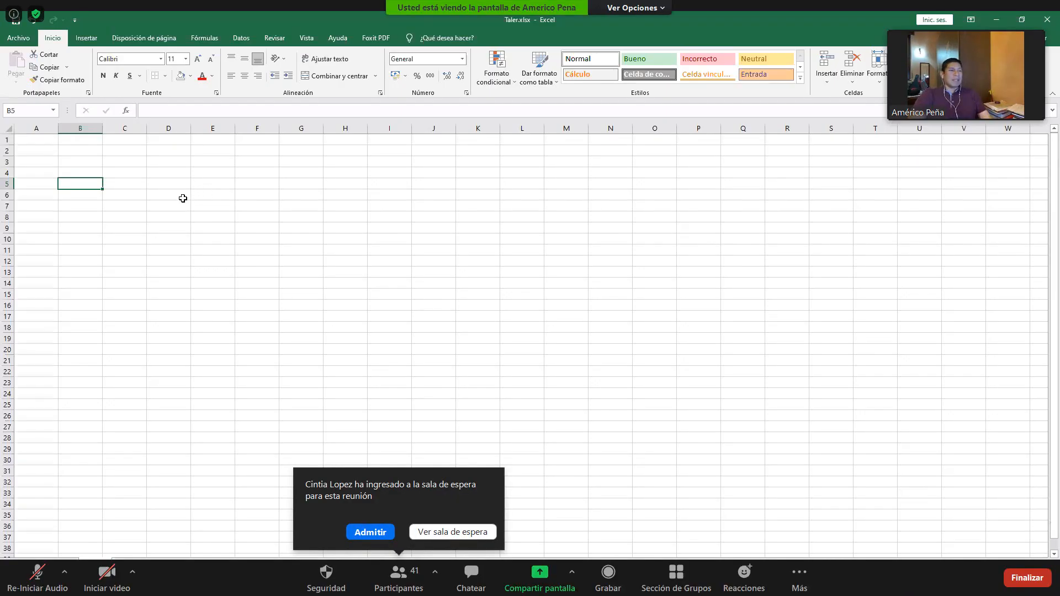
# - Admit the waiting attendee to the Zoom meeting and search the participants list for "ja"
pyautogui.click(362, 532)
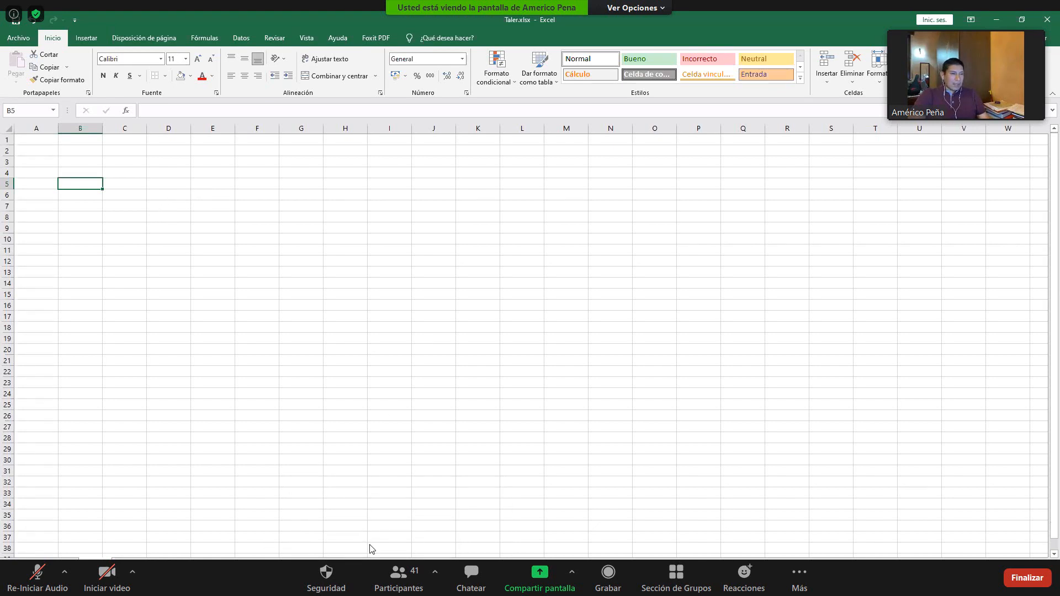
pyautogui.click(399, 577)
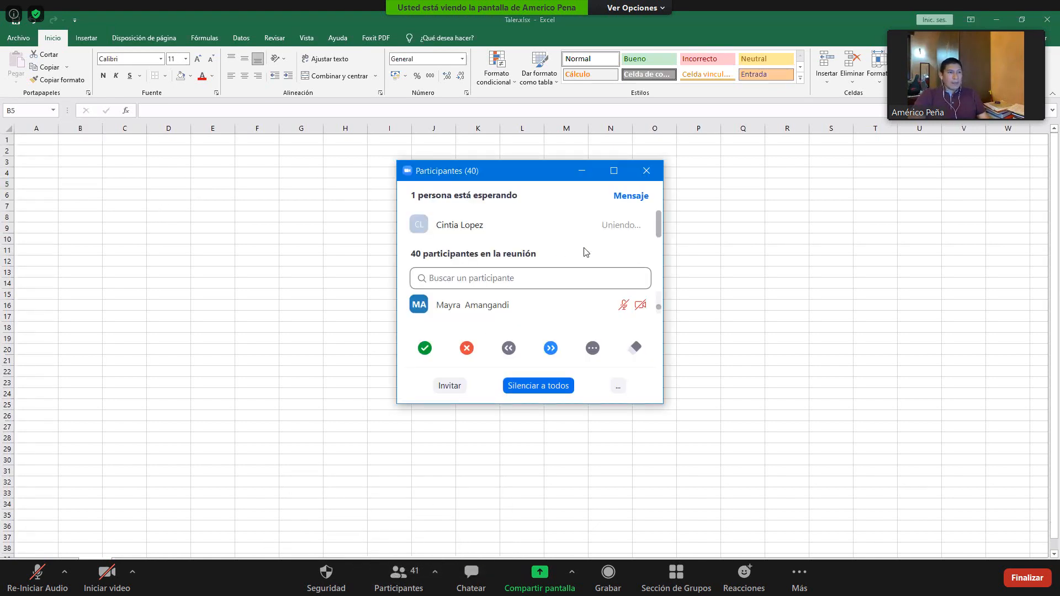
pyautogui.click(502, 280)
pyautogui.write('j')
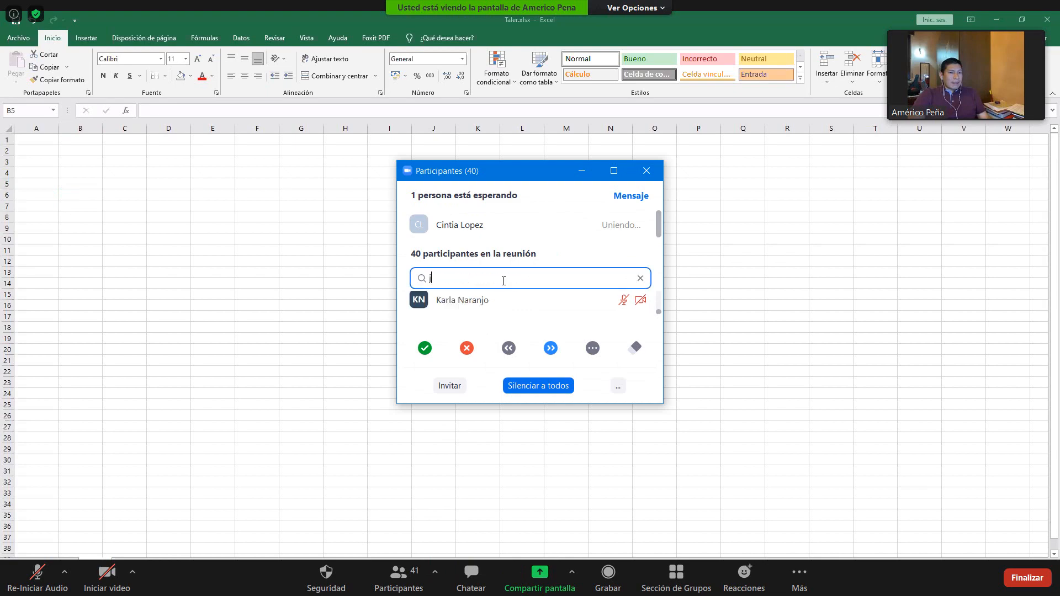
pyautogui.write('a')
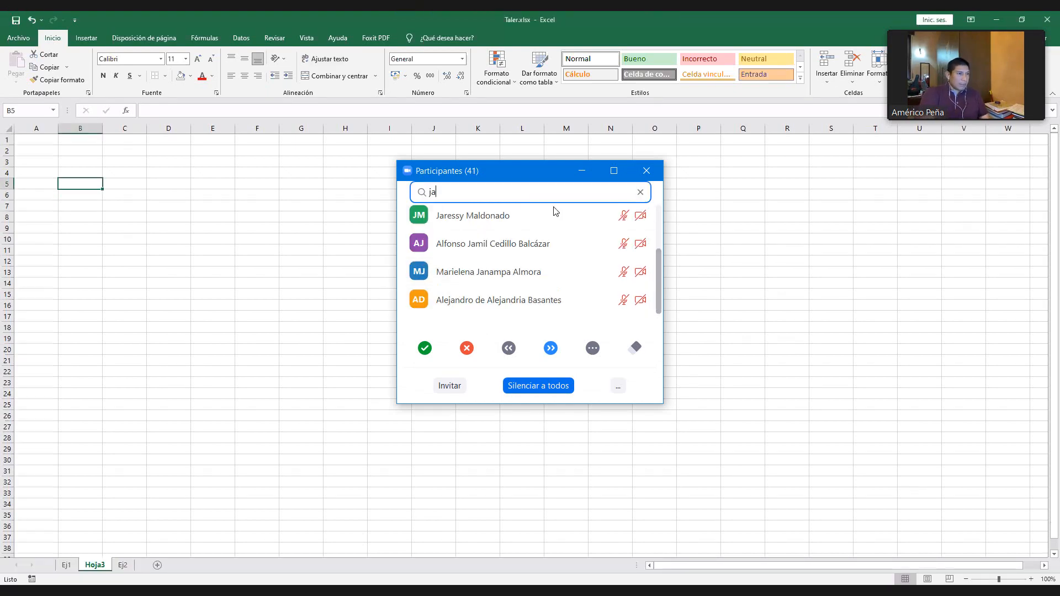
pyautogui.scroll(5, 91, 247)
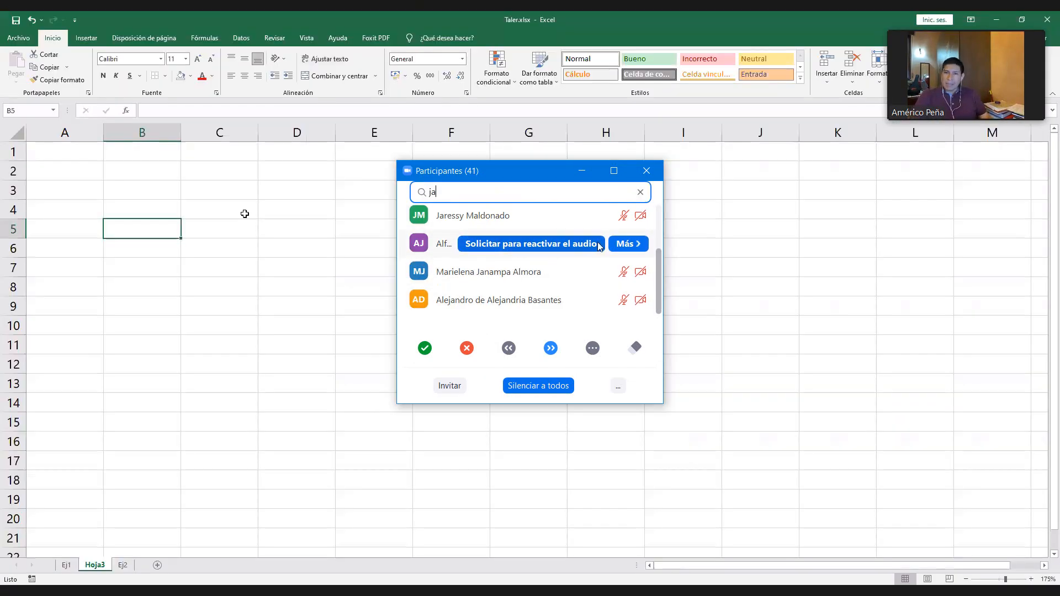
# - Enter the heading "Enfermedades previas" in B5 of the new sheet, and open more options for the second attendee in the Zoom search results
pyautogui.click(626, 244)
pyautogui.write('Enfermeda')
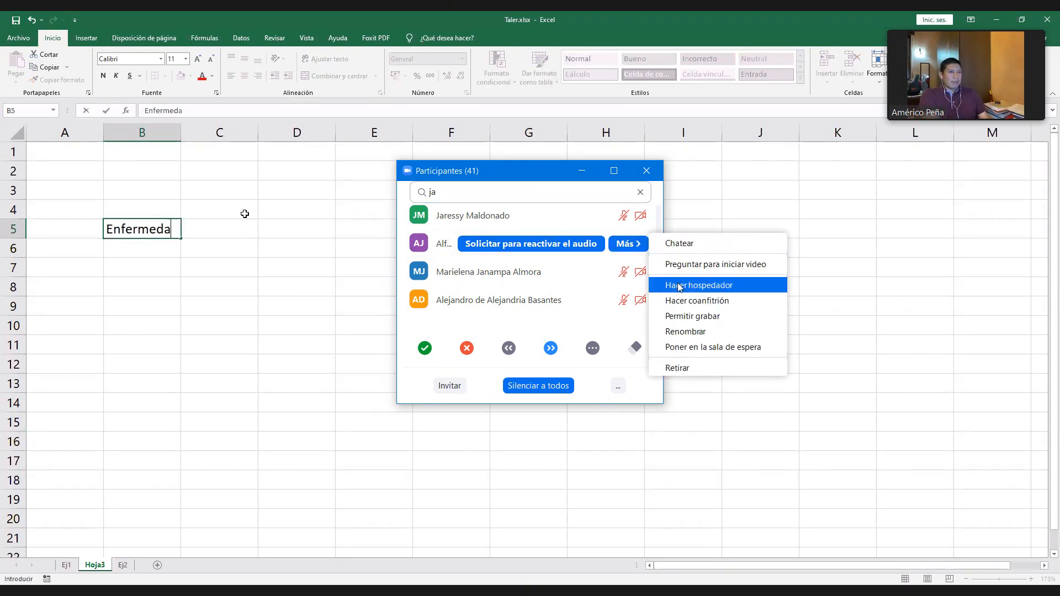
pyautogui.write('des previas')
pyautogui.press('Return')
pyautogui.press('Return')
# - Enter the option "( ) HTA" in B7 and make the selected Zoom attendee a co-host
pyautogui.write('(')
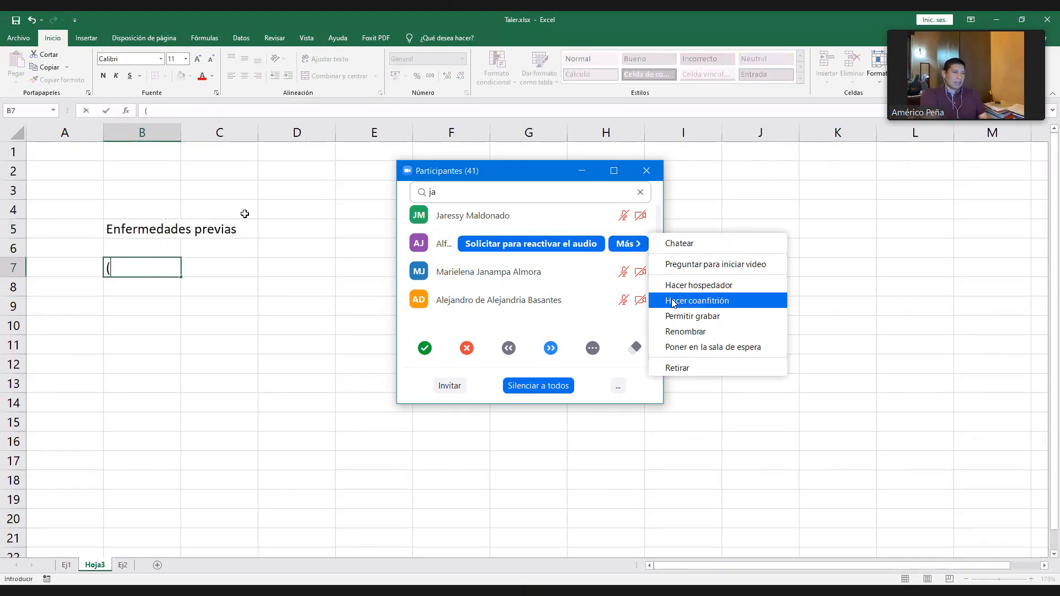
pyautogui.click(673, 301)
pyautogui.write(') H')
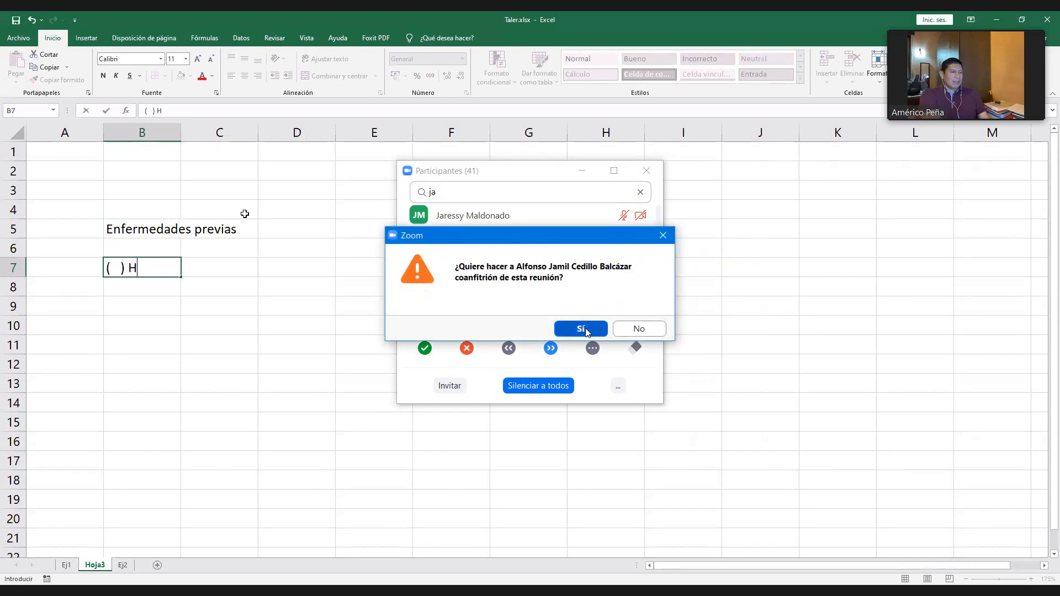
pyautogui.click(580, 328)
pyautogui.write('TA')
pyautogui.press('Return')
# - Enter the option "( ) Diabetes" in B8, and clear the participant search and close the Zoom participants list
pyautogui.write('(   )')
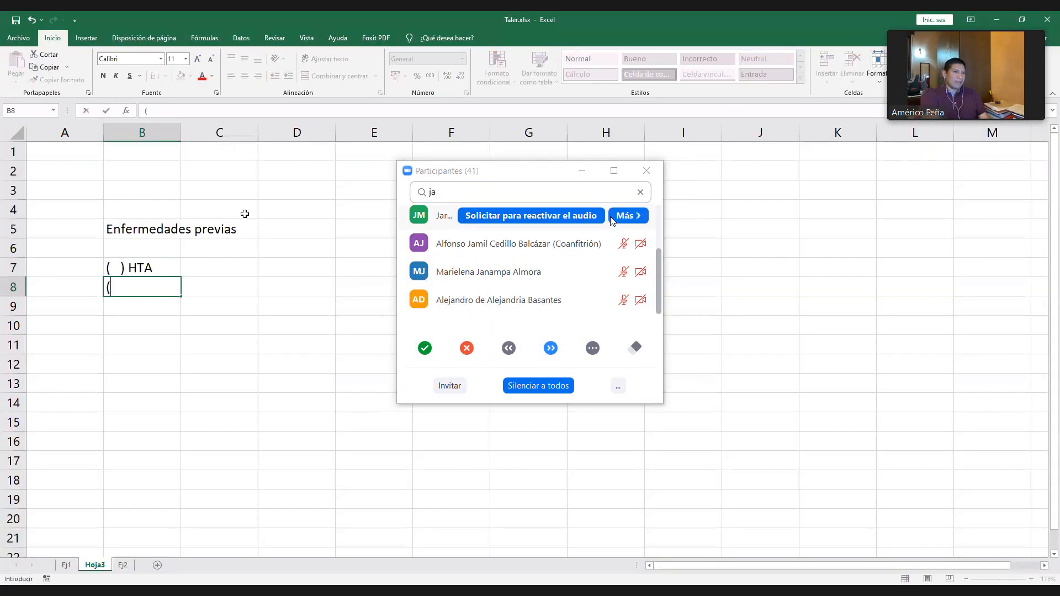
pyautogui.click(639, 195)
pyautogui.write('Diabetes')
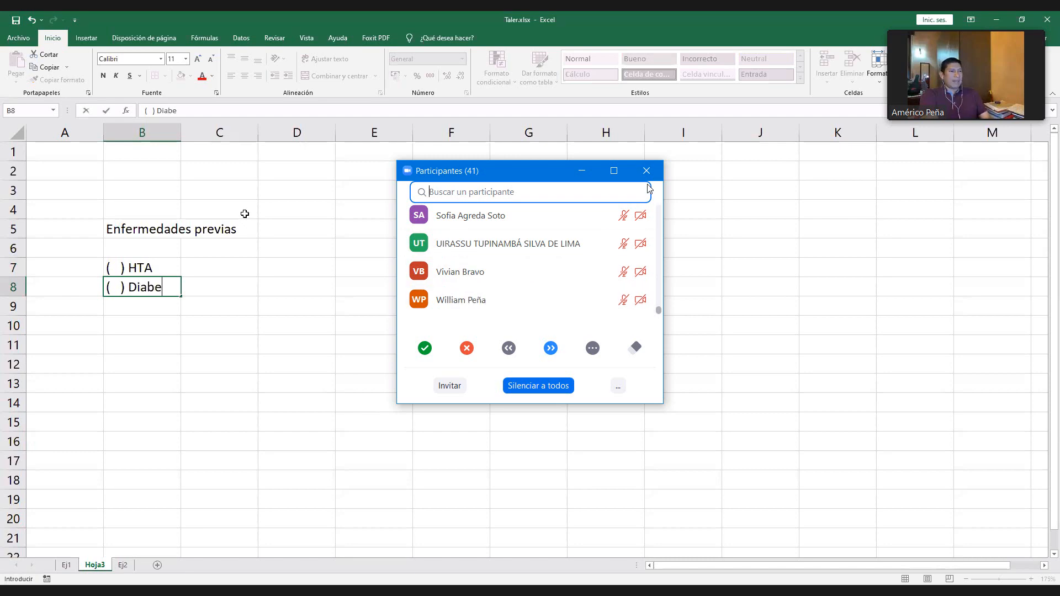
pyautogui.press('Return')
pyautogui.click(646, 171)
# - Enter the option "( ) Asma" in B9, below the Diabetes option
pyautogui.write('(   ')
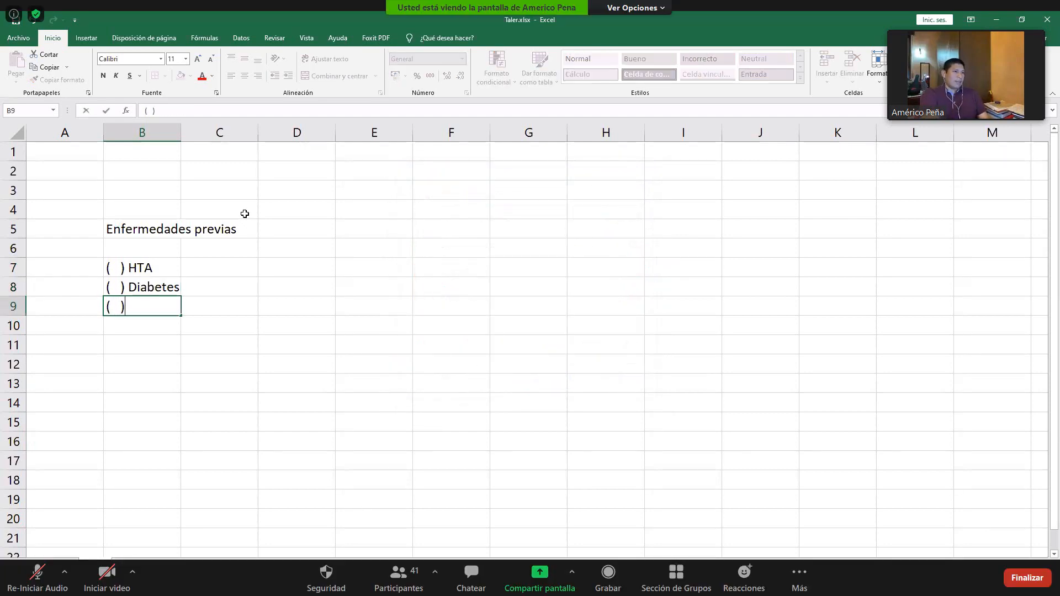
pyautogui.write(')')
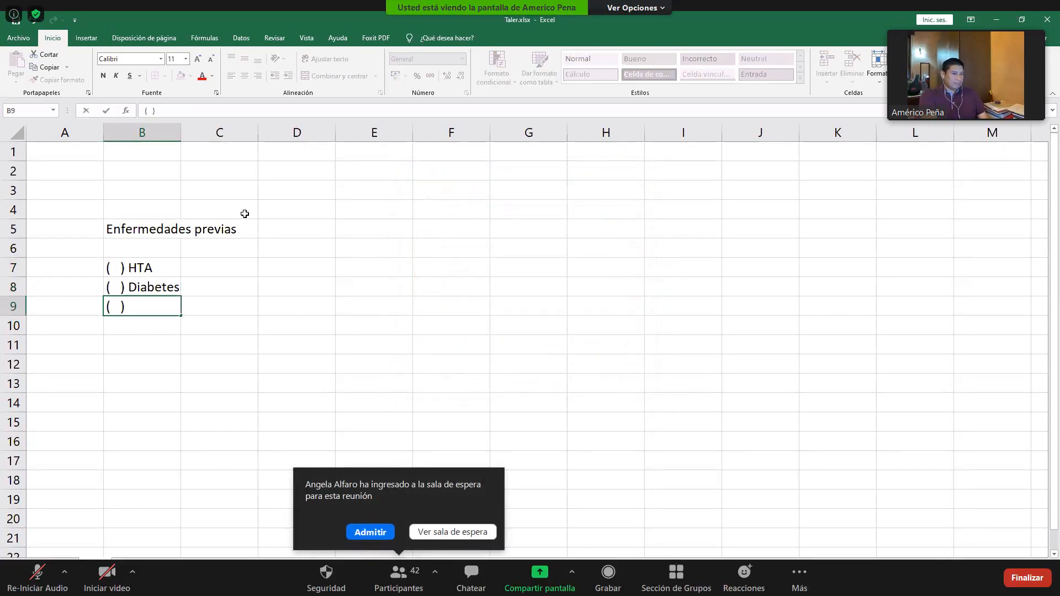
pyautogui.write(' Asma')
pyautogui.press('Return')
# - Enter the option "( ) VIH" in B10 and admit the attendee in the Zoom waiting room
pyautogui.write('(')
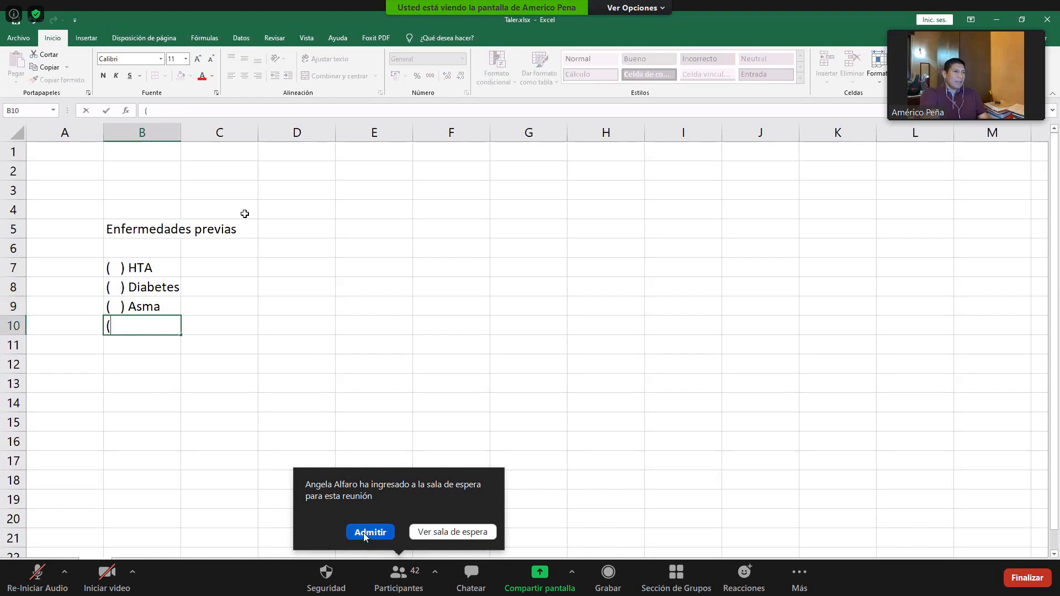
pyautogui.click(363, 532)
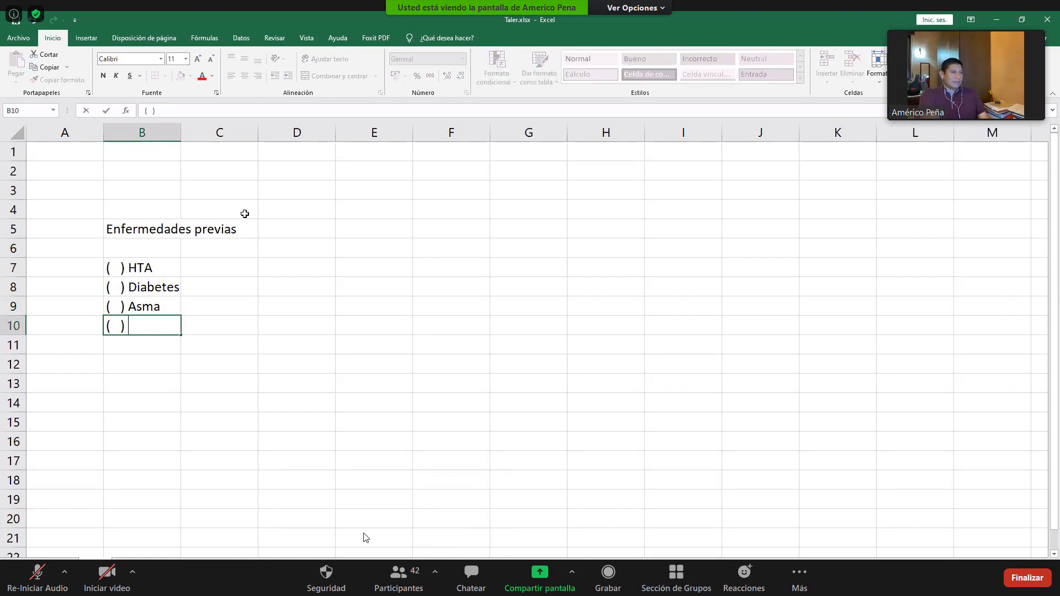
pyautogui.write(') VIH')
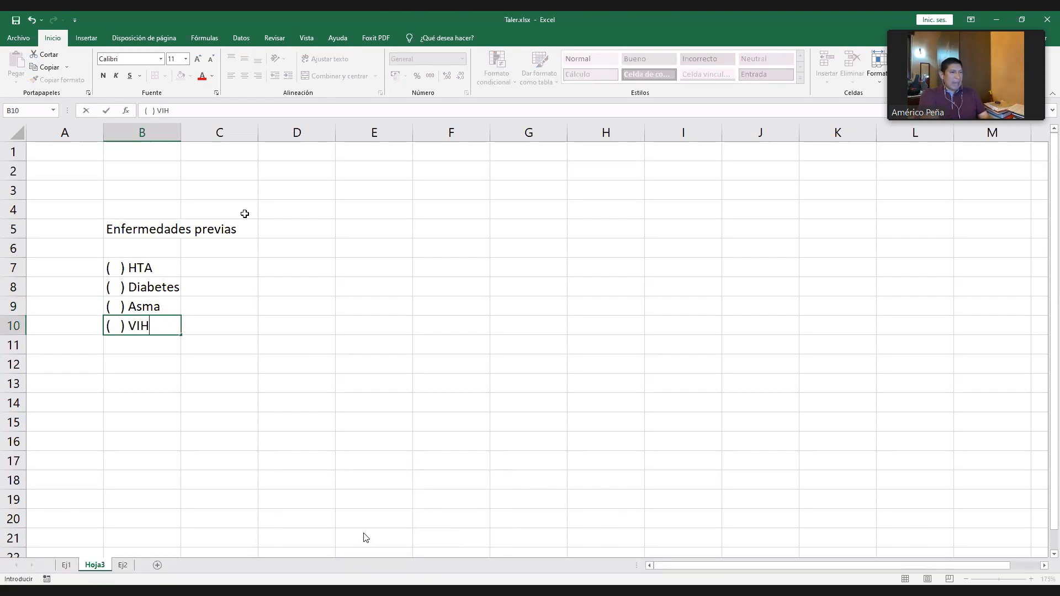
pyautogui.press('Return')
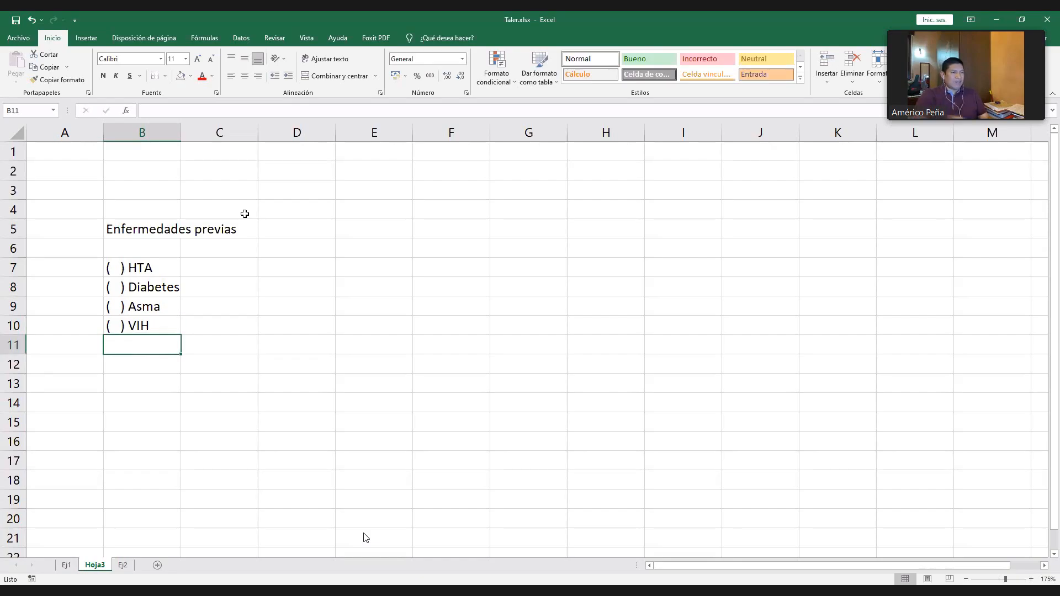
# - Make the "Enfermedades previas" heading in B5 bold
pyautogui.click(135, 242)
pyautogui.click(146, 228)
pyautogui.hotkey('ctrl', 'n')
pyautogui.click(156, 374)
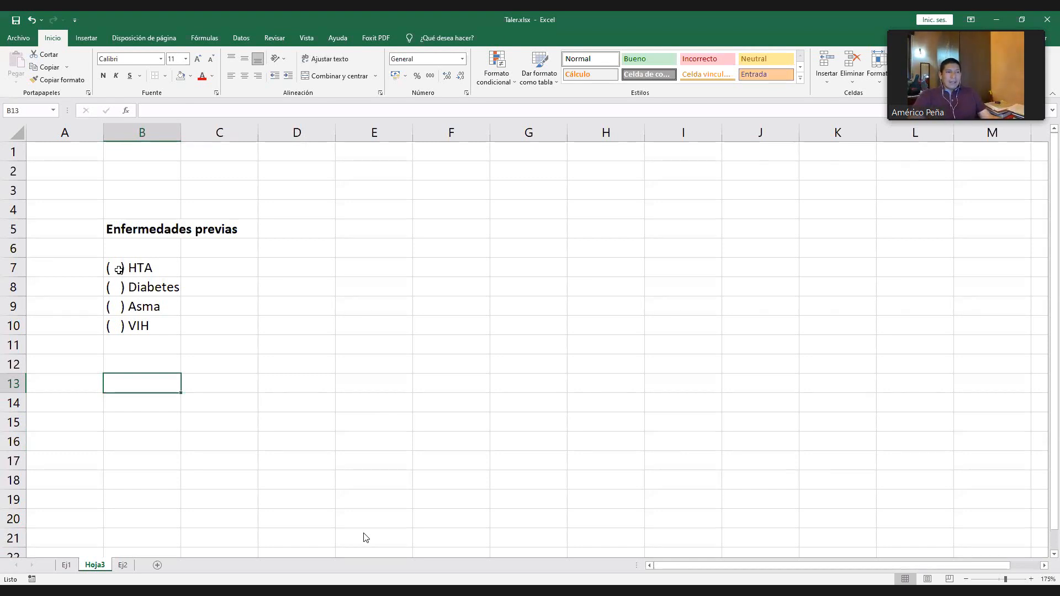
# - Reword the heading in B5 as "1. Indique por favor sus enfermedades previas."
pyautogui.click(119, 270)
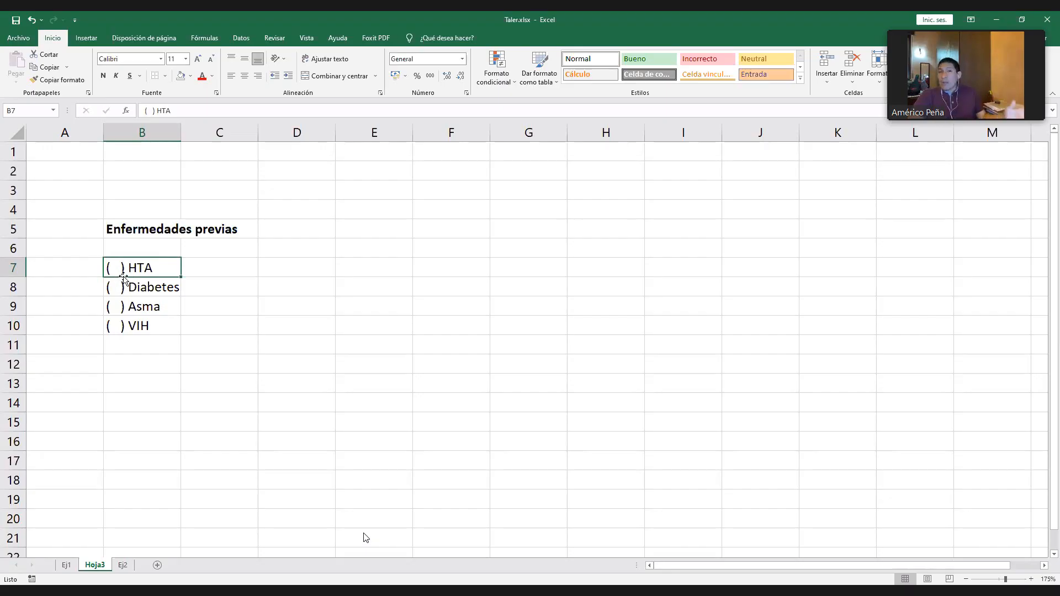
pyautogui.scroll(1, 120, 274)
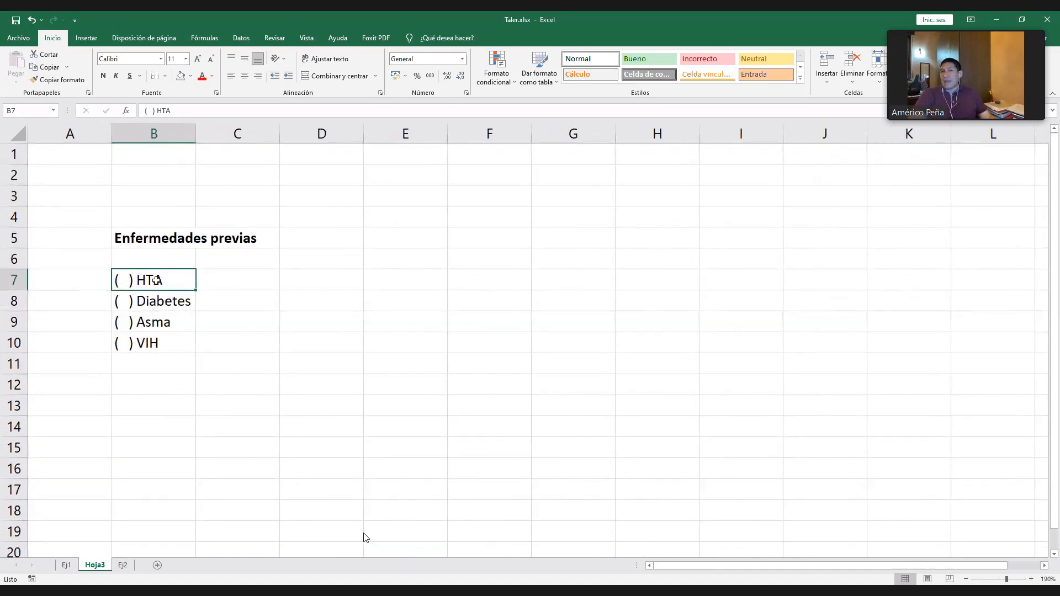
pyautogui.click(157, 239)
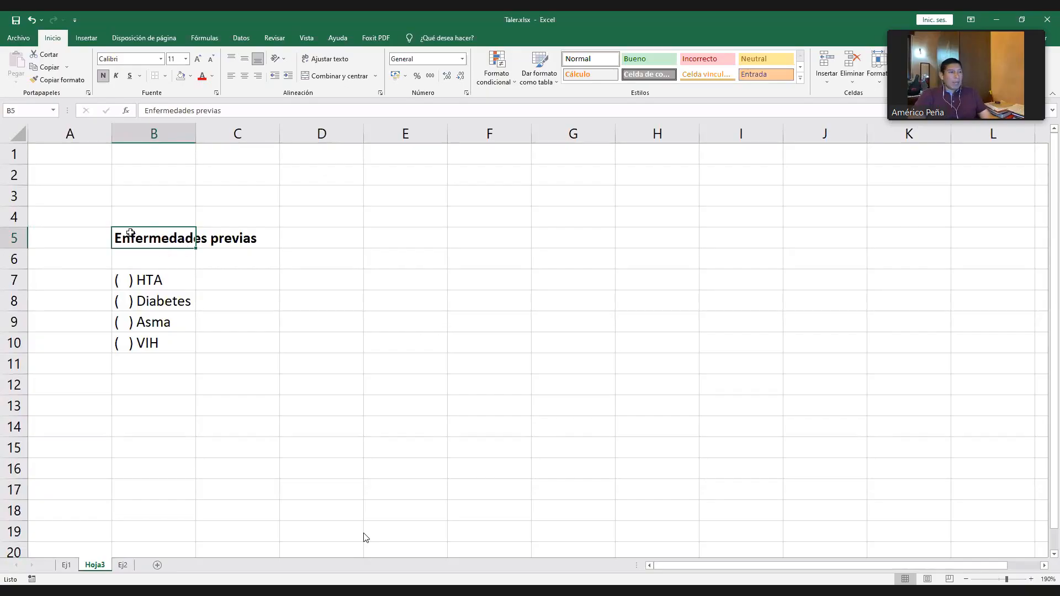
pyautogui.click(260, 109)
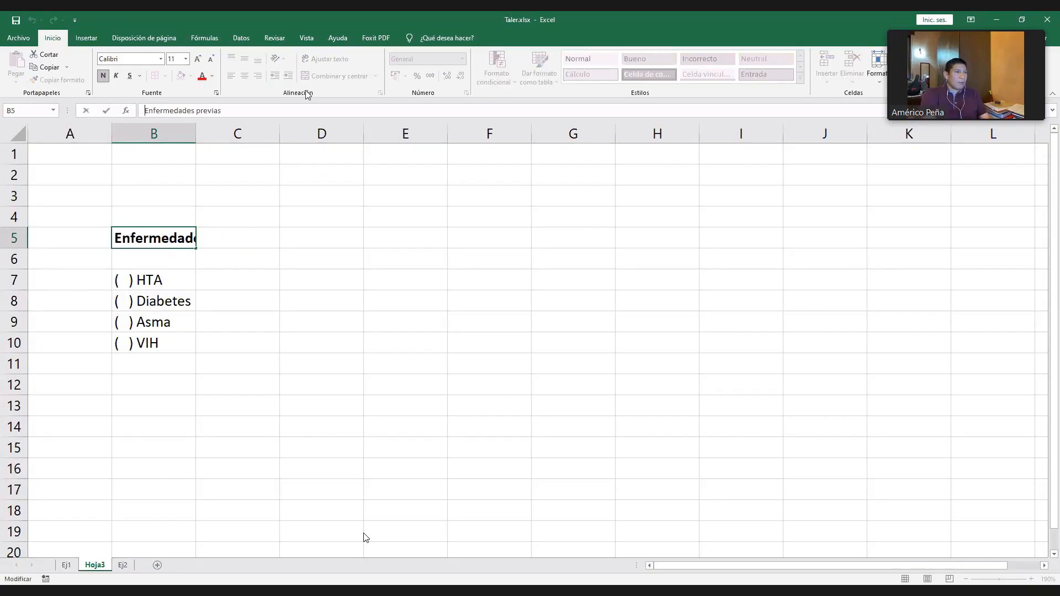
pyautogui.write('1. ')
pyautogui.write('Indique ')
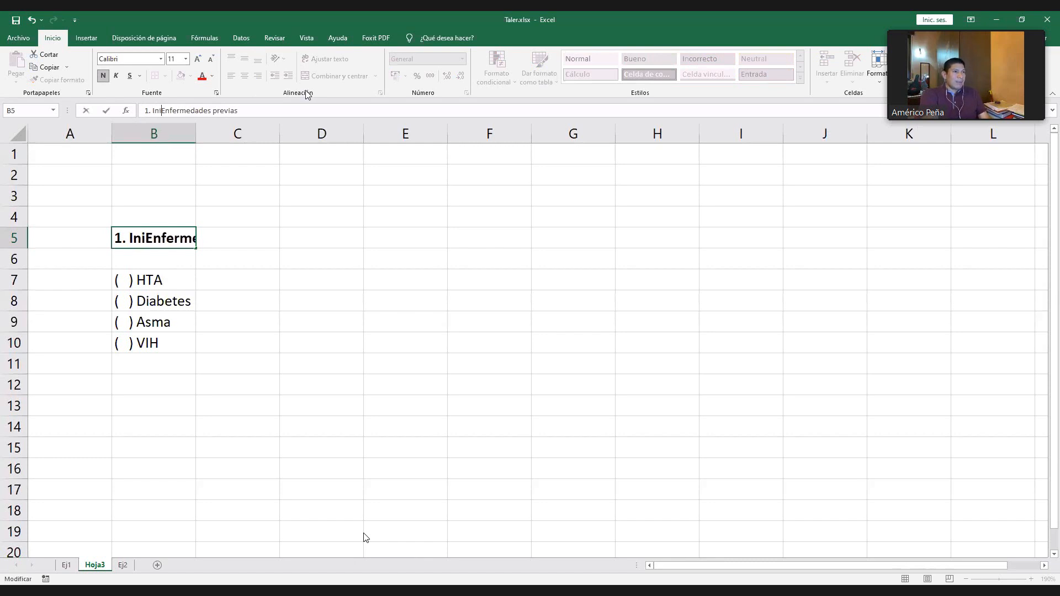
pyautogui.write('por favor sus')
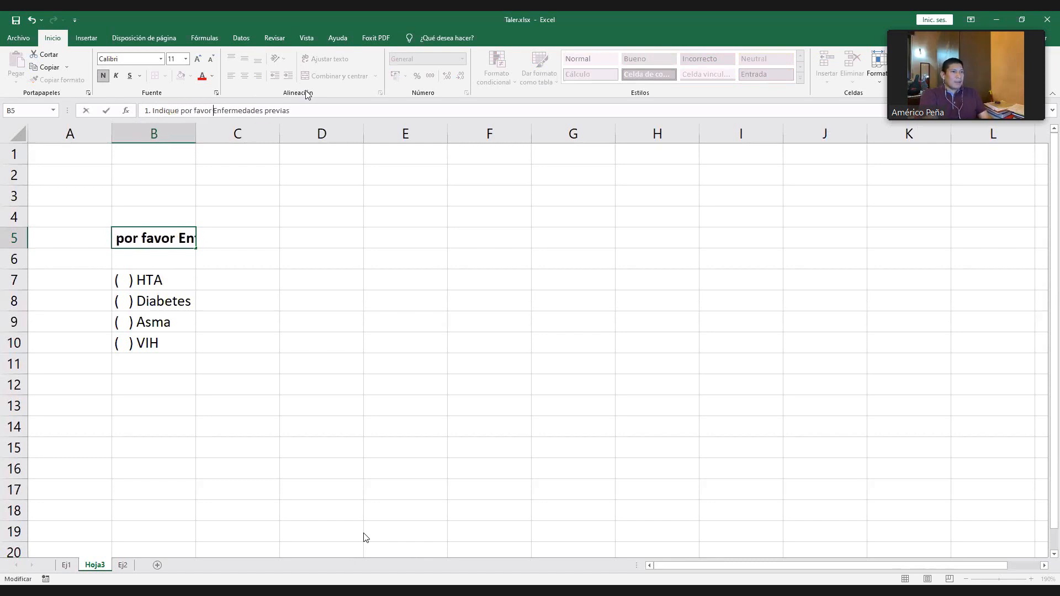
pyautogui.press('Delete')
pyautogui.write('e')
pyautogui.press('End')
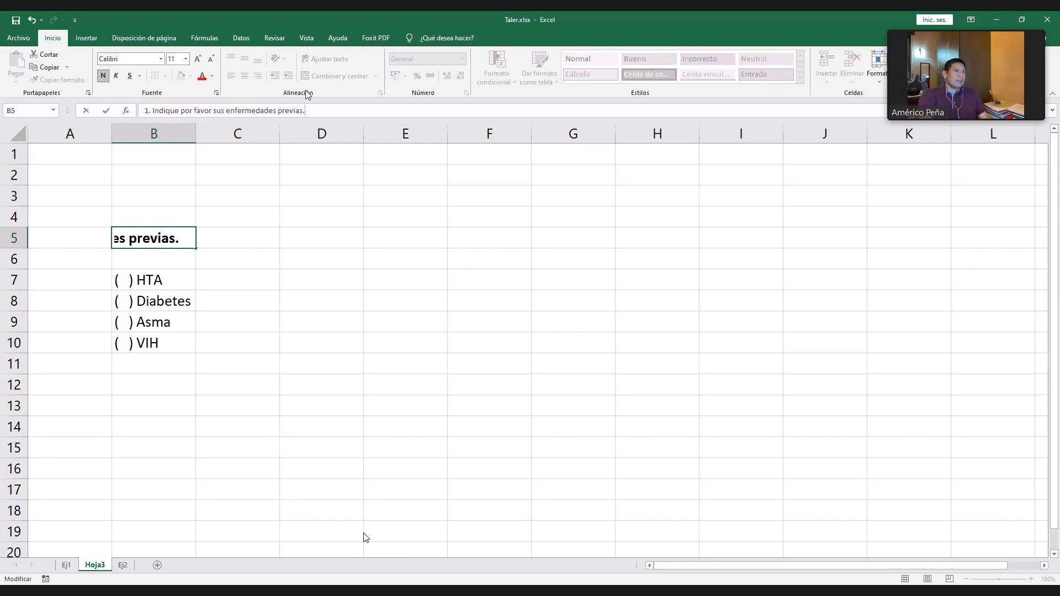
pyautogui.press('Return')
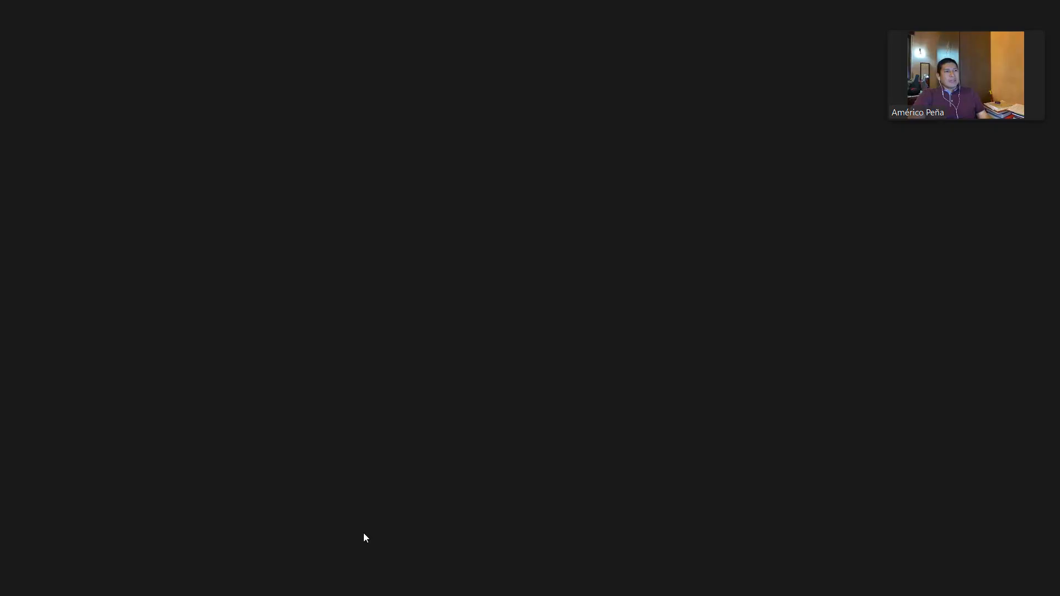
# - Review the question in B5 and its four disease options in B7:B10
pyautogui.click(135, 245)
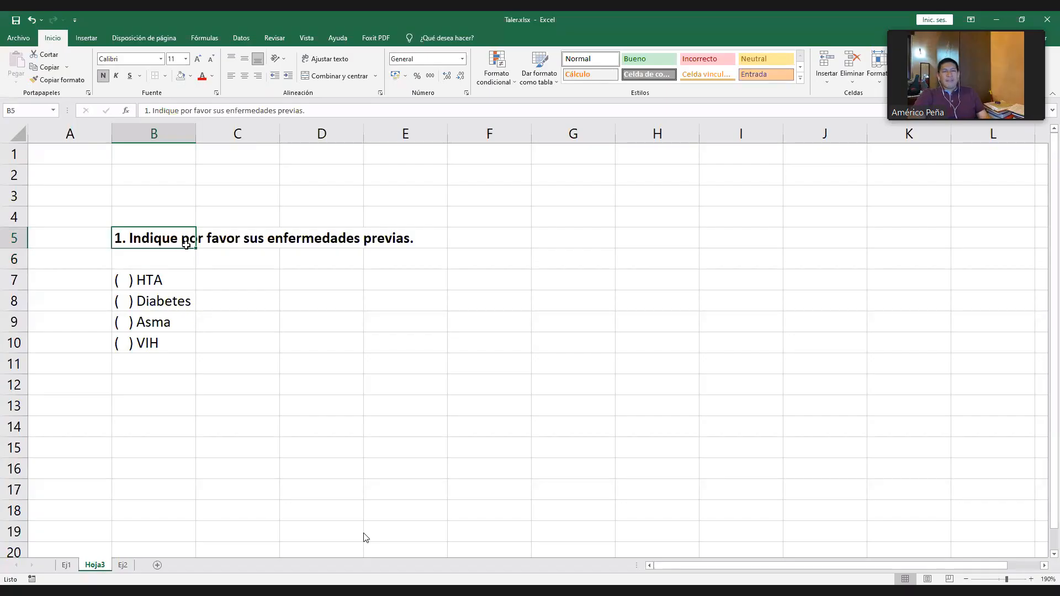
pyautogui.click(161, 280)
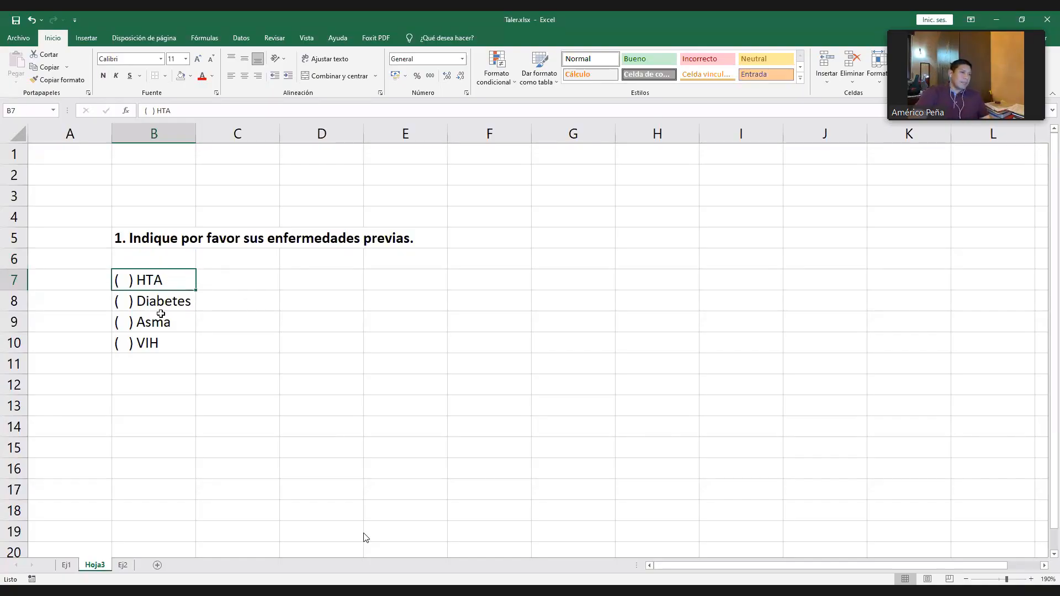
pyautogui.click(161, 308)
pyautogui.click(161, 327)
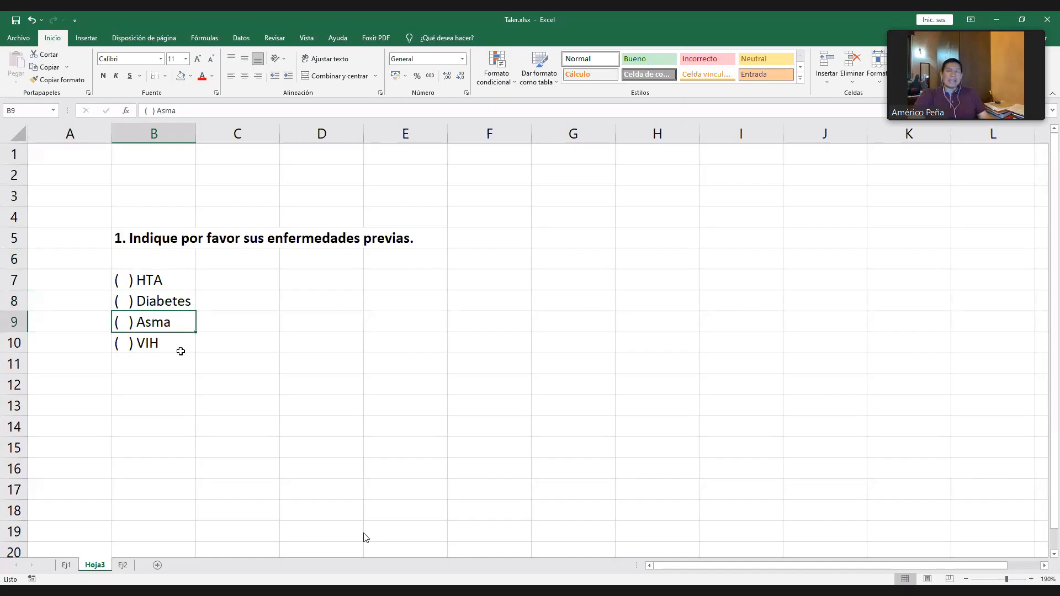
pyautogui.click(158, 348)
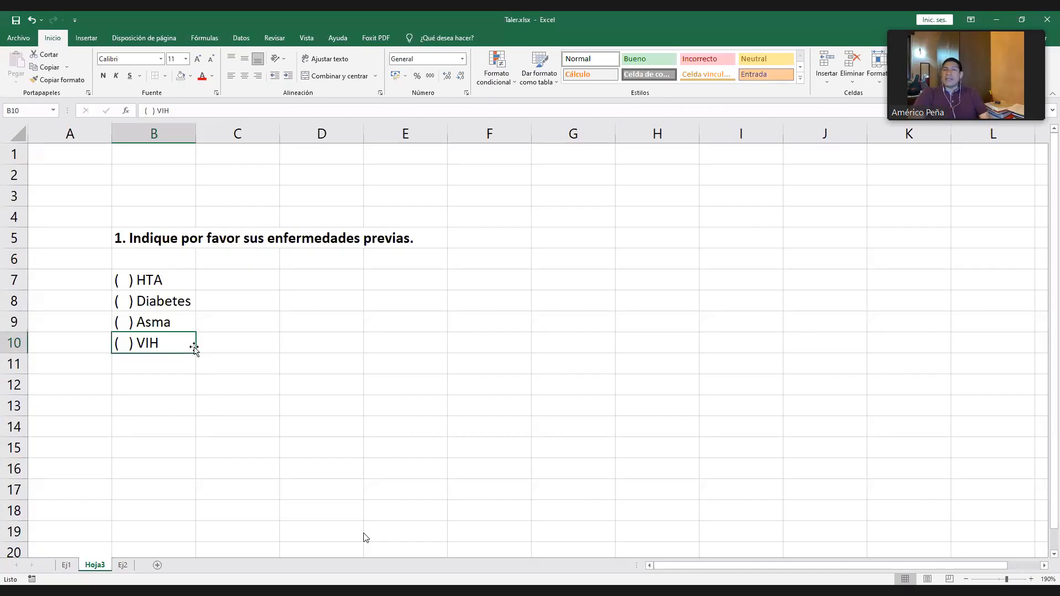
pyautogui.click(129, 240)
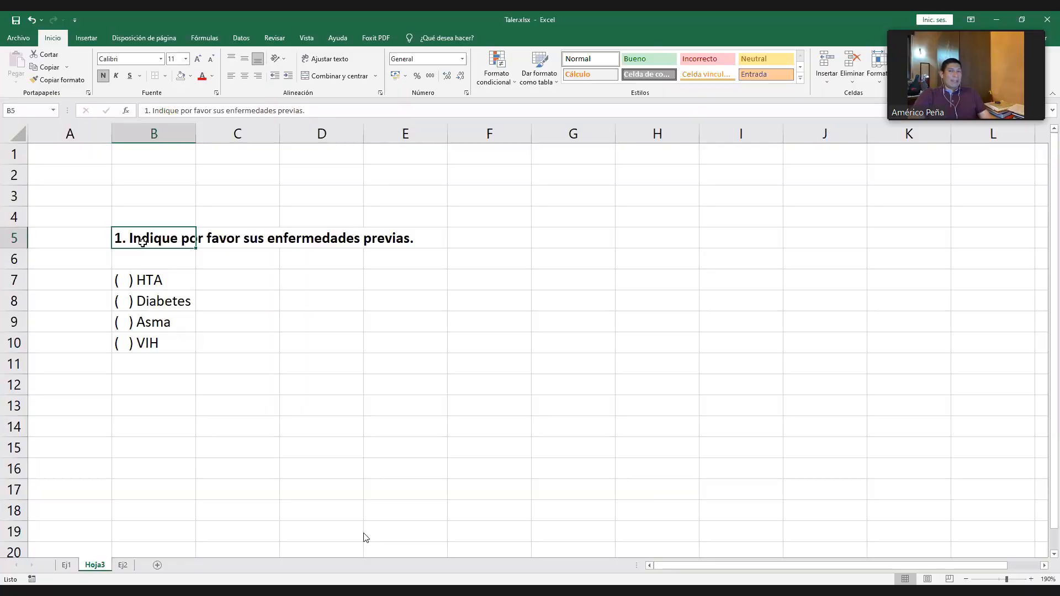
pyautogui.moveTo(150, 276); pyautogui.dragTo(159, 339)
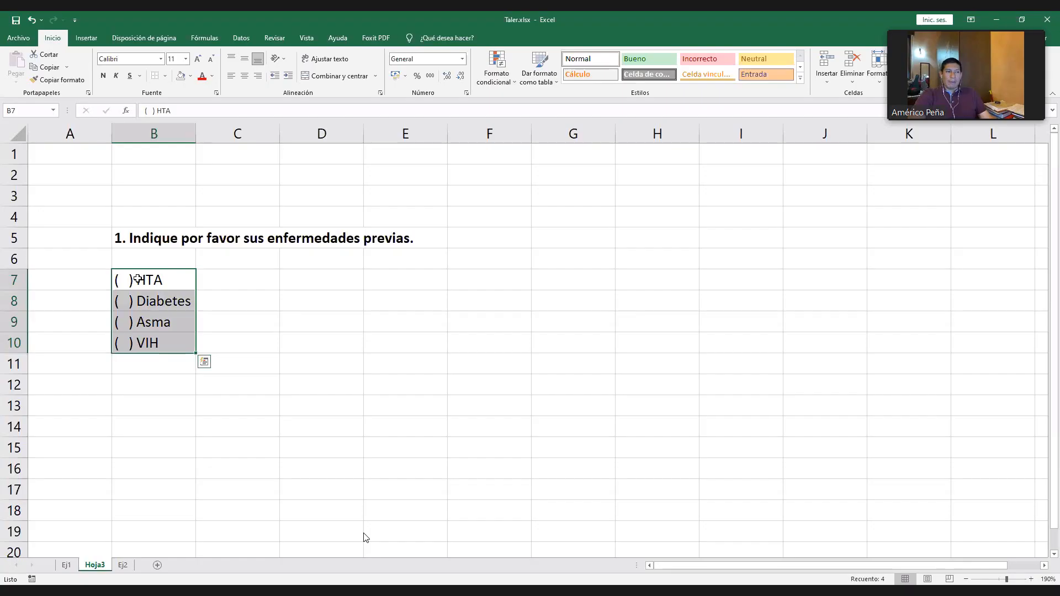
# - Enter the heading "Categorías" in C6, above the cells beside the disease options
pyautogui.click(232, 283)
pyautogui.press('Up')
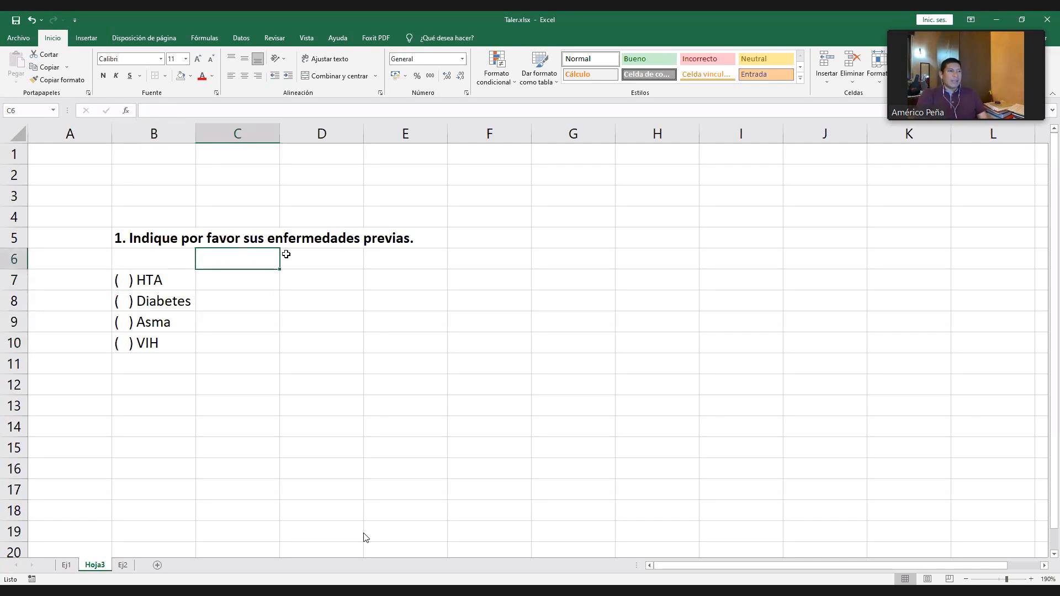
pyautogui.write('C')
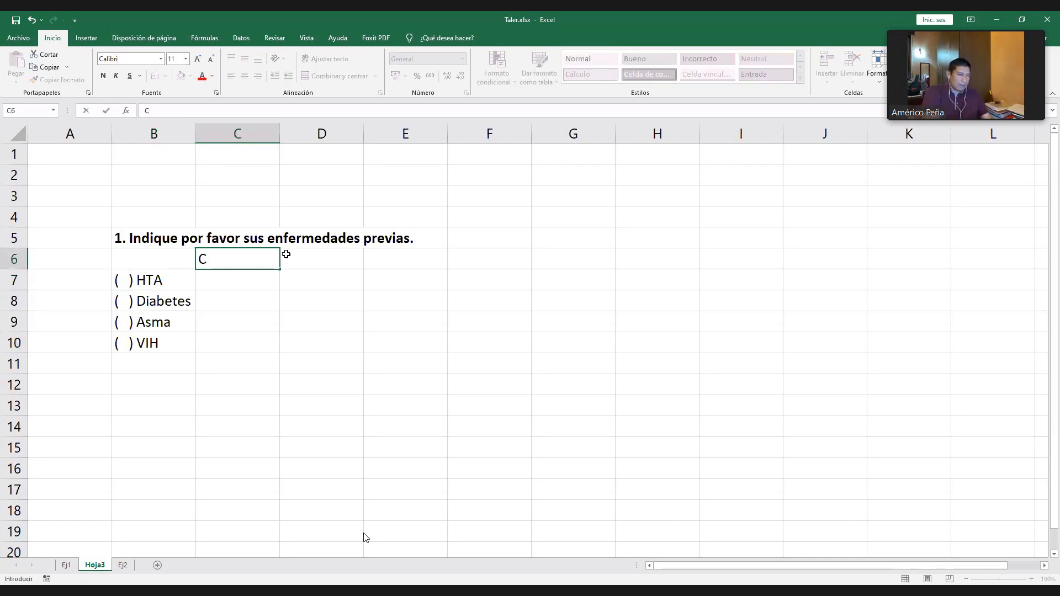
pyautogui.write('ateg')
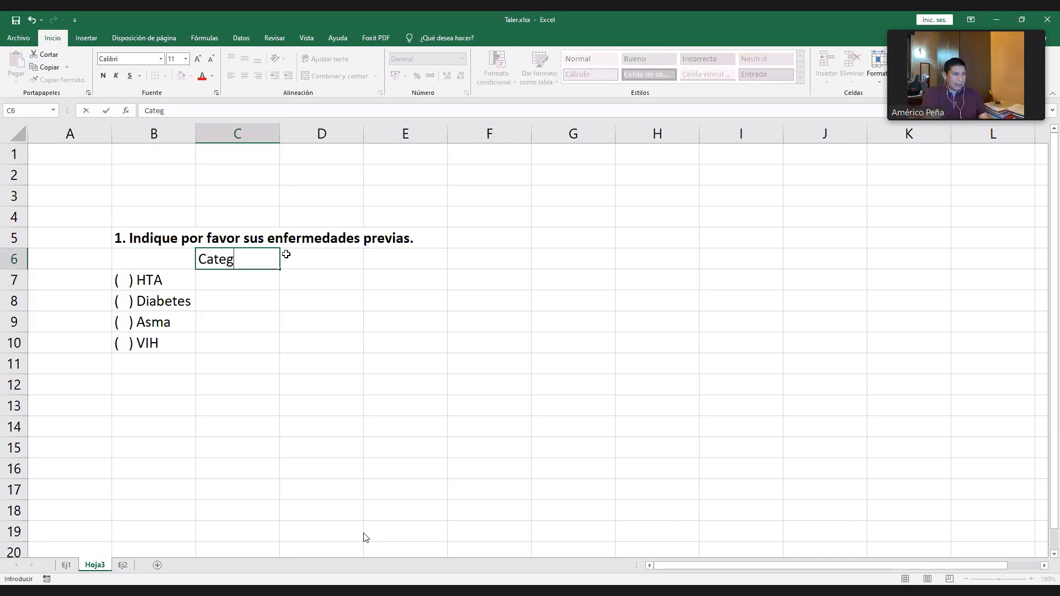
pyautogui.write('o')
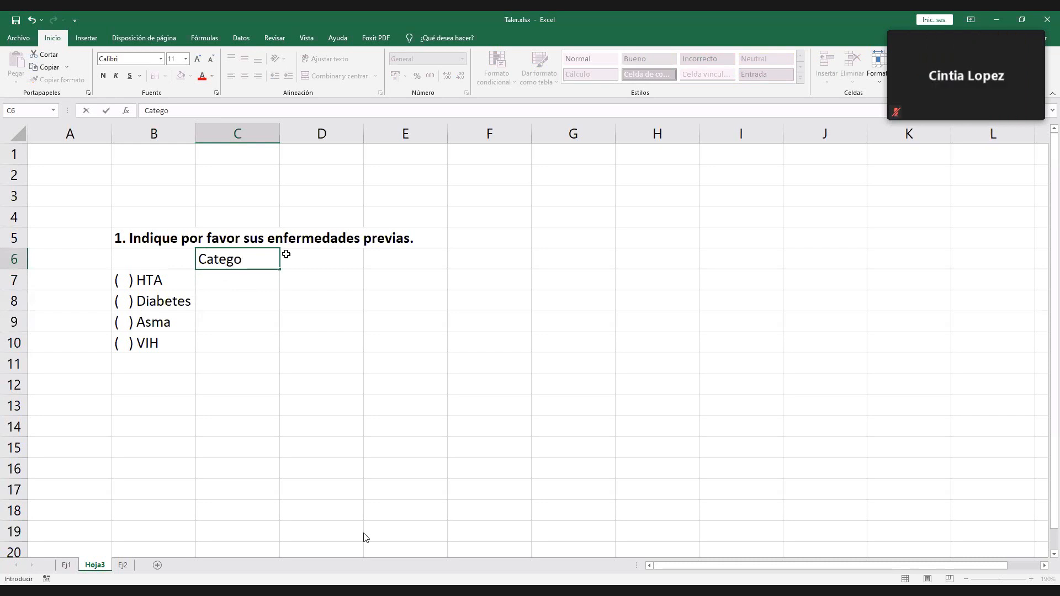
pyautogui.write('rías')
pyautogui.press('Return')
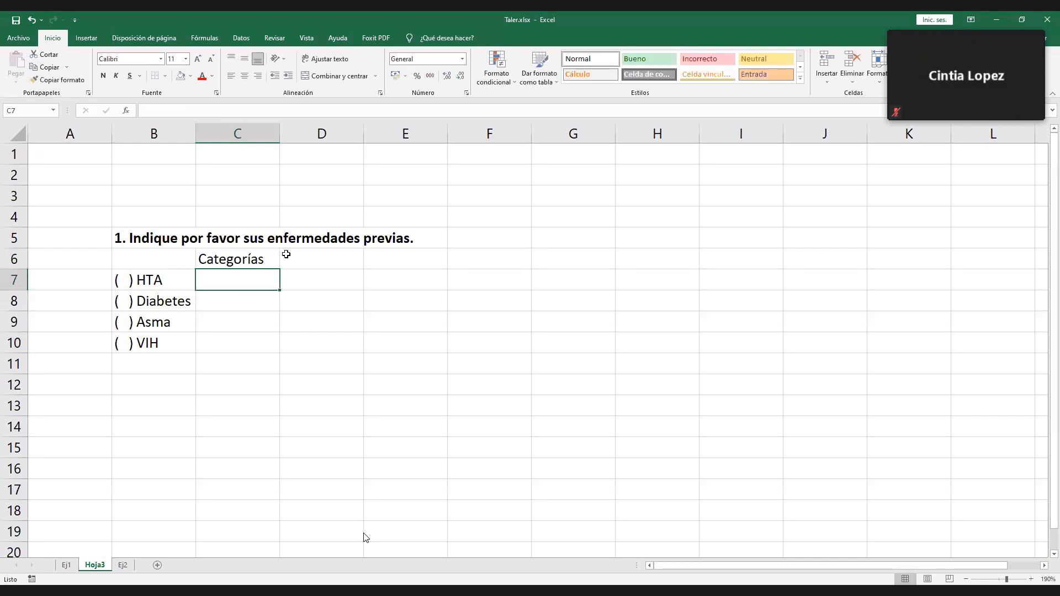
# - Enter "Sí/No" in C7 and copy it down to C10 for all four diseases
pyautogui.write('Sí')
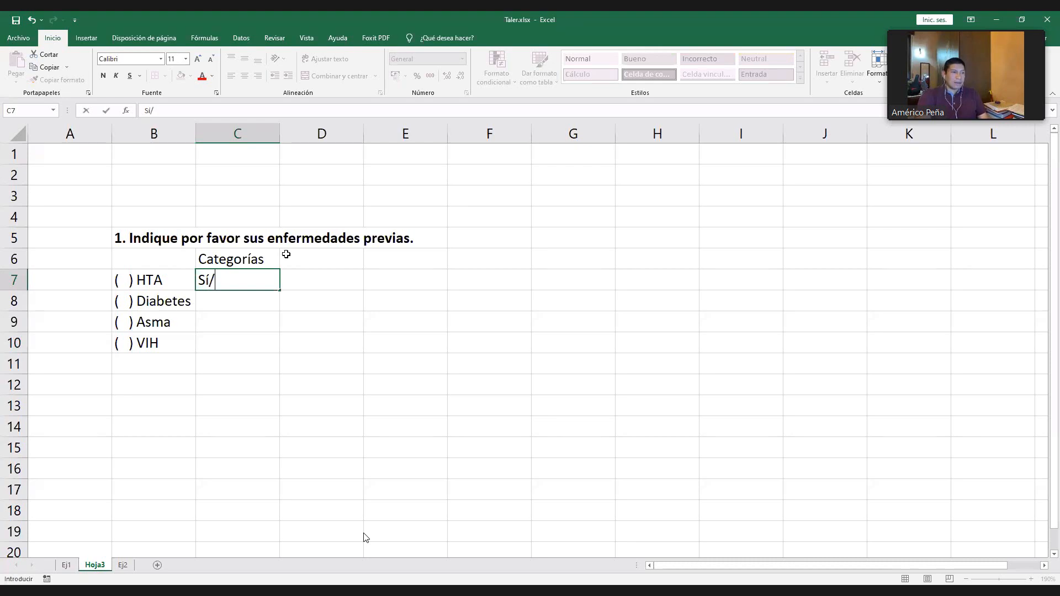
pyautogui.write('/No')
pyautogui.press('Return')
pyautogui.press('Up')
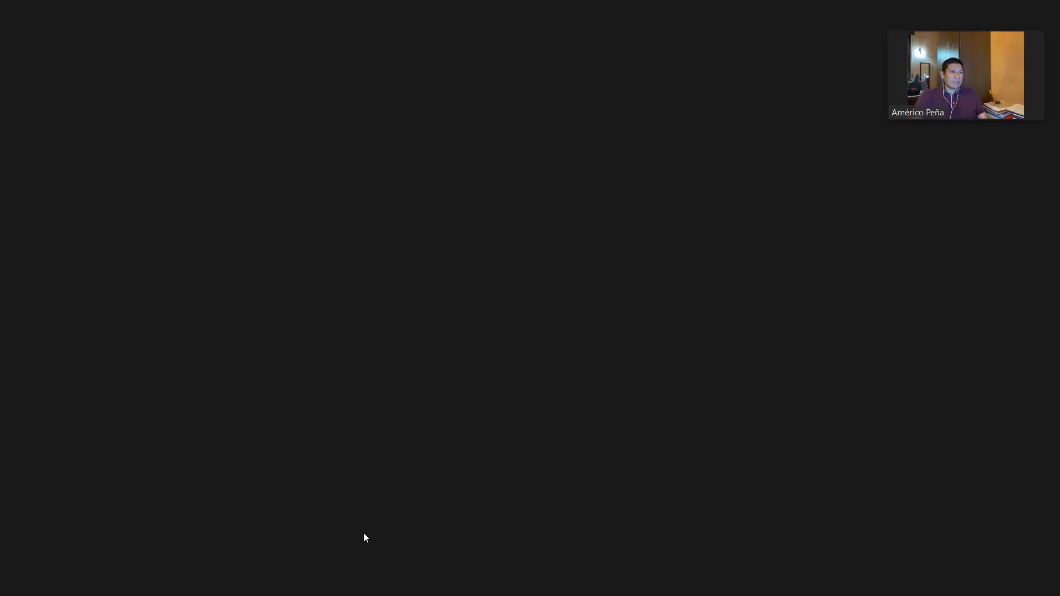
pyautogui.hotkey('ctrl', 'c')
pyautogui.moveTo(237, 280); pyautogui.dragTo(226, 343)
pyautogui.hotkey('ctrl', 'v')
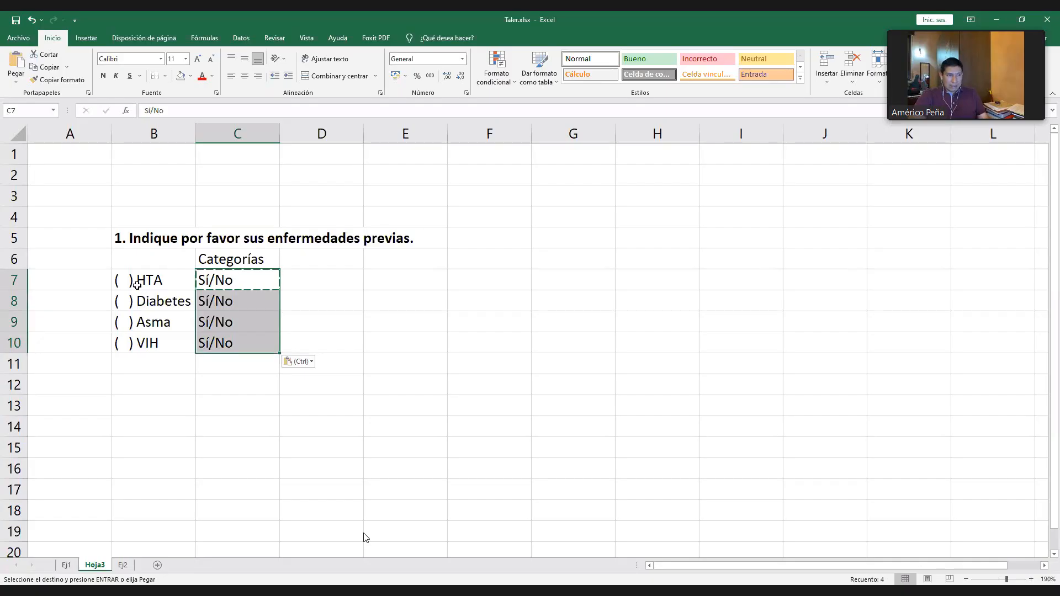
# - Clear the "Categorías" heading and the "Sí/No" entries from C6:C10
pyautogui.click(145, 285)
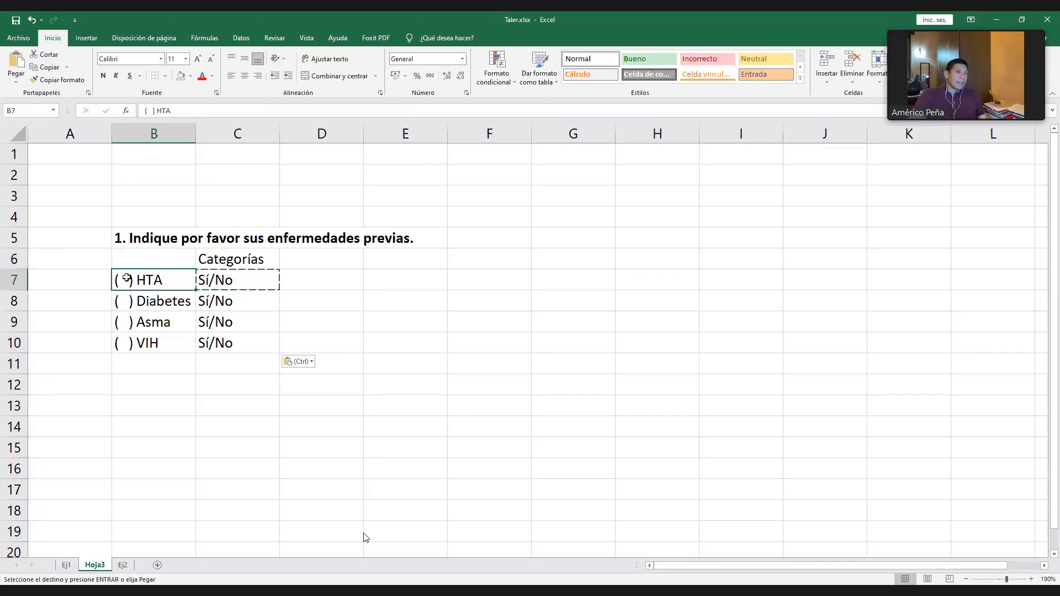
pyautogui.click(220, 280)
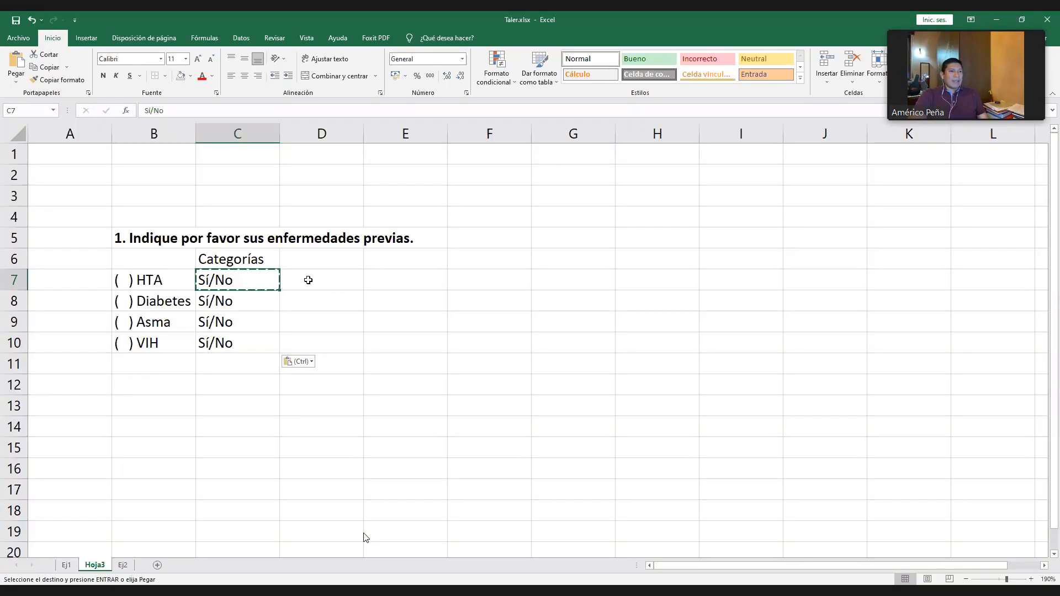
pyautogui.click(307, 280)
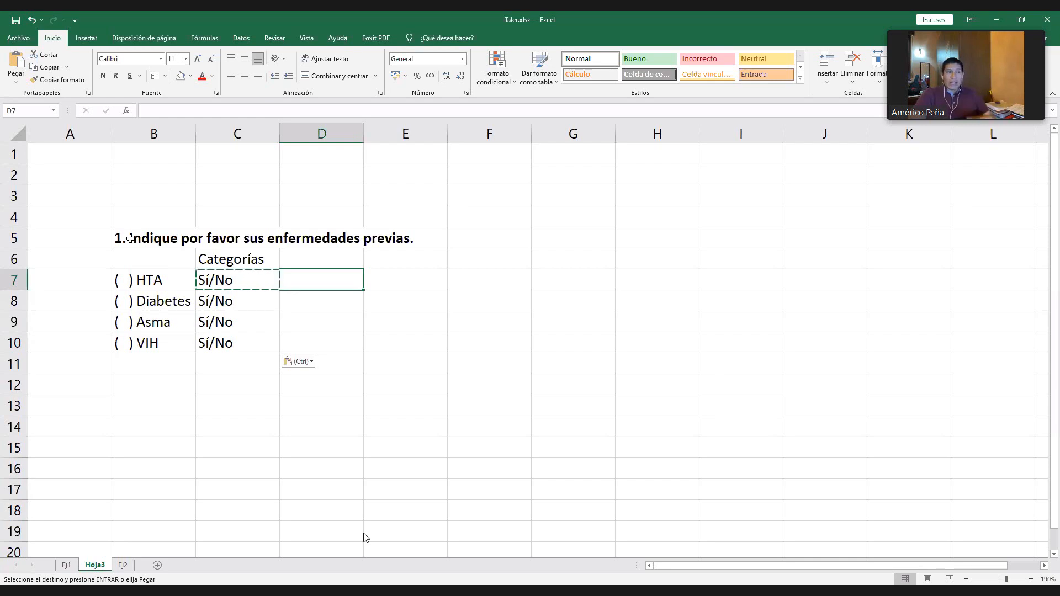
pyautogui.moveTo(130, 238); pyautogui.dragTo(154, 346)
pyautogui.moveTo(225, 258); pyautogui.dragTo(240, 342)
pyautogui.hotkey('ctrl', 'c')
pyautogui.press('Delete')
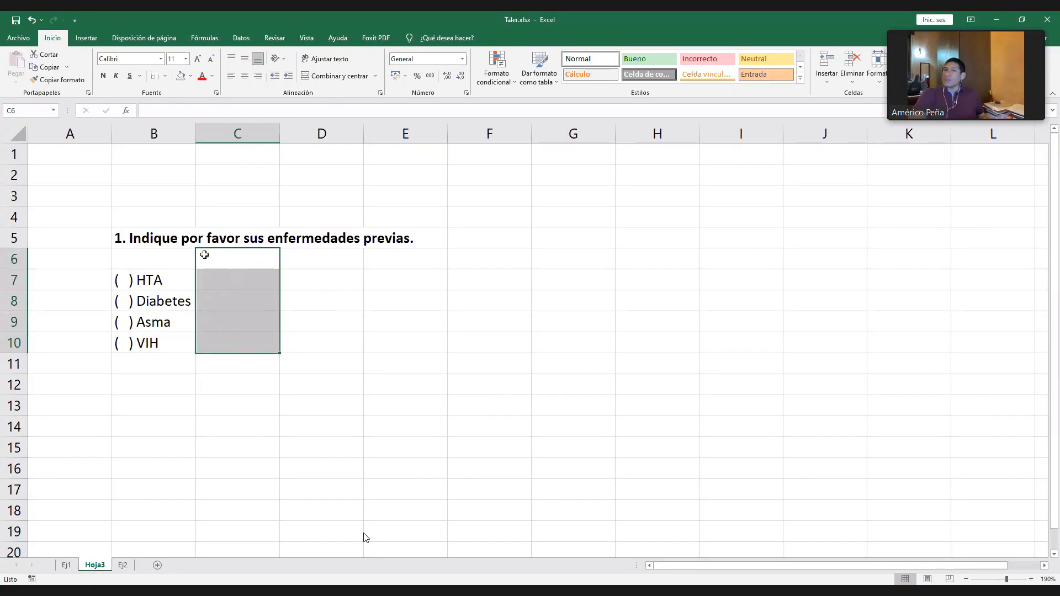
# - Open the Ej1 sheet containing the coded patient database
pyautogui.click(314, 302)
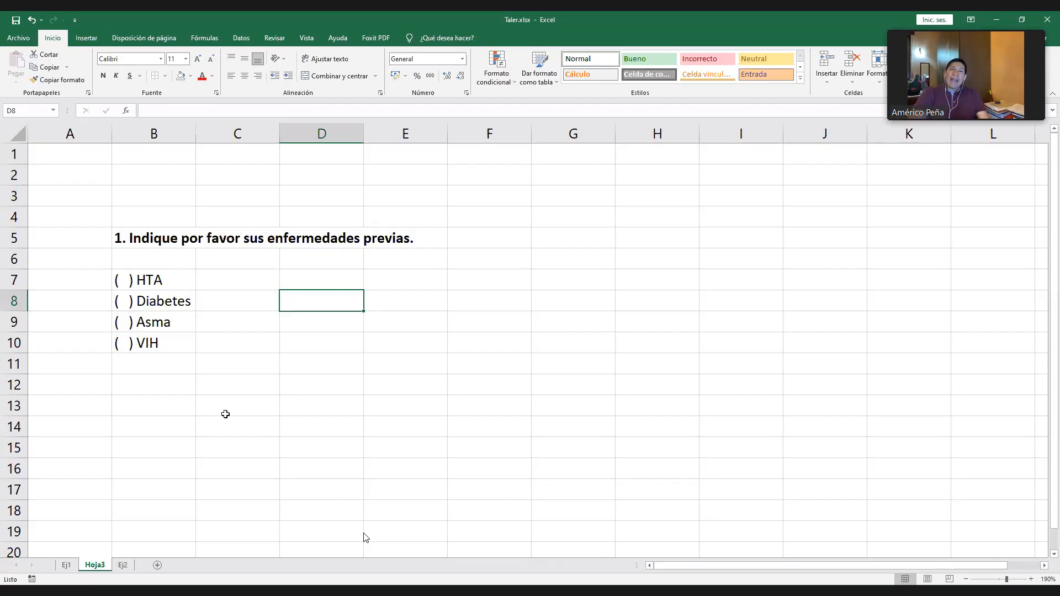
pyautogui.click(66, 565)
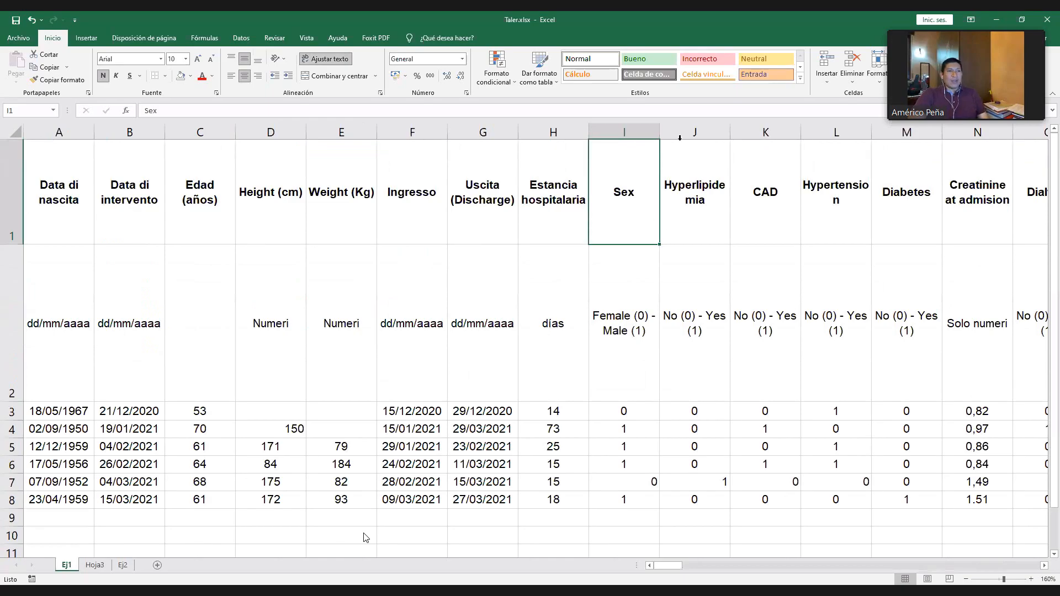
# - Insert a column before Sex, widen it to about three times its width, and enter the heading "Enfermedades previas" in I1
pyautogui.click(672, 205)
pyautogui.click(624, 159)
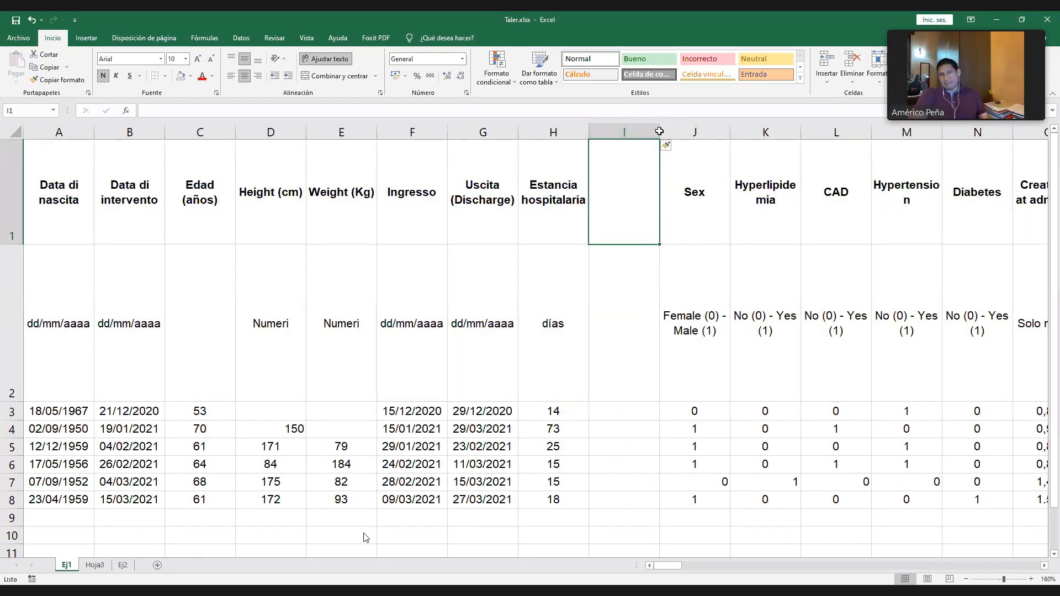
pyautogui.moveTo(659, 131); pyautogui.dragTo(812, 132)
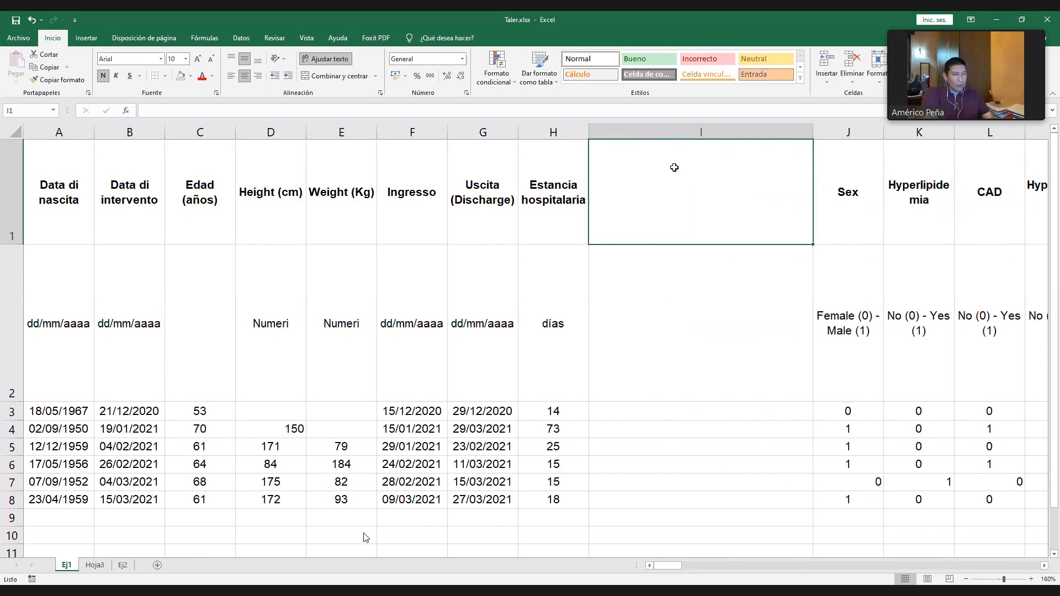
pyautogui.write('Enfermedades pre')
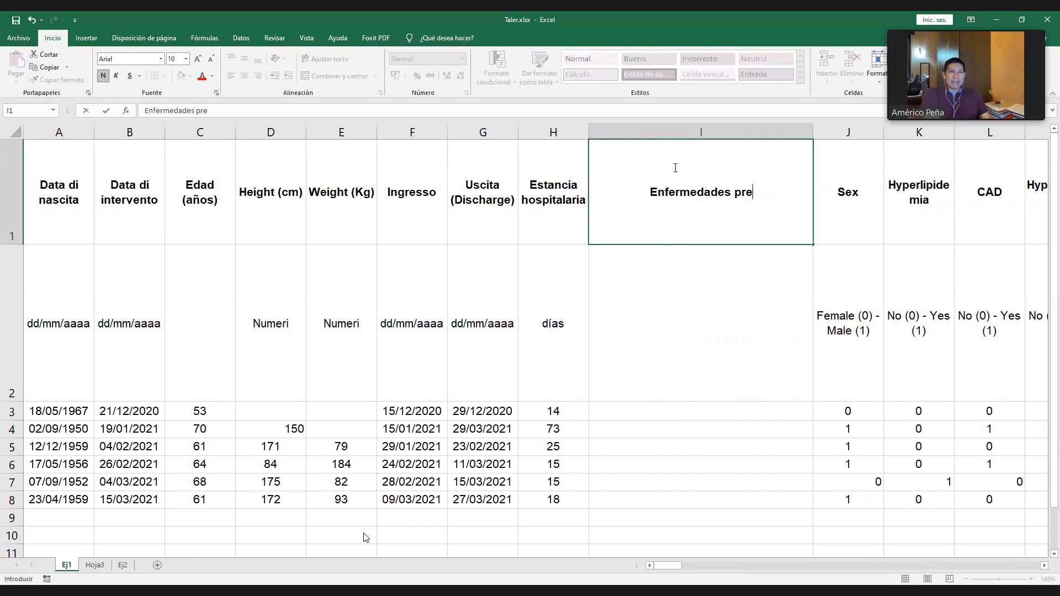
pyautogui.write('vias')
pyautogui.press('Return')
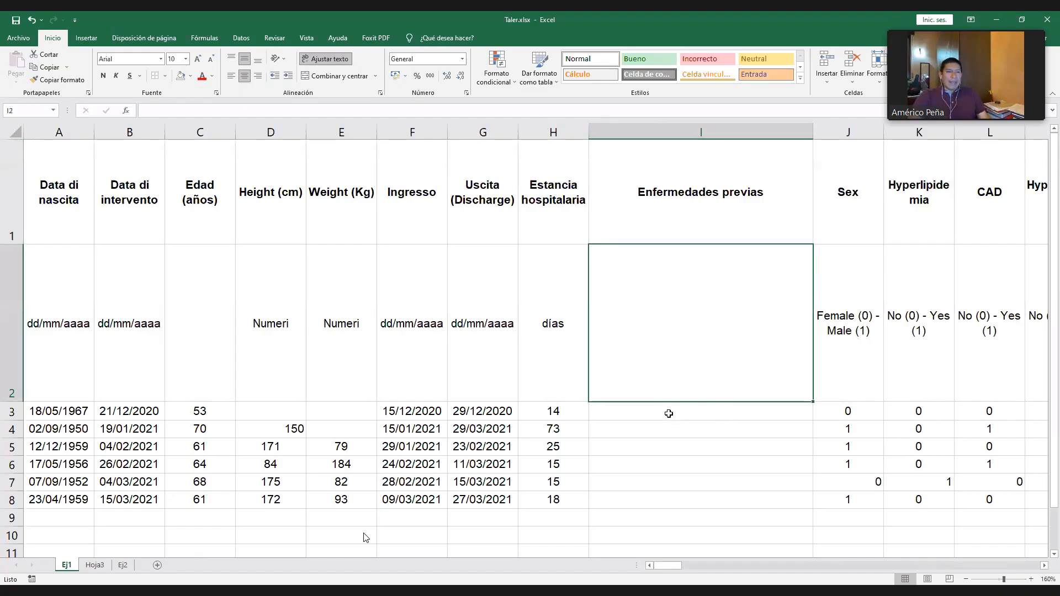
# - Enter "HTA, asma, VIH" in I3 and "Asma, hepatitis" in I4 as combined previous-disease answers
pyautogui.click(668, 413)
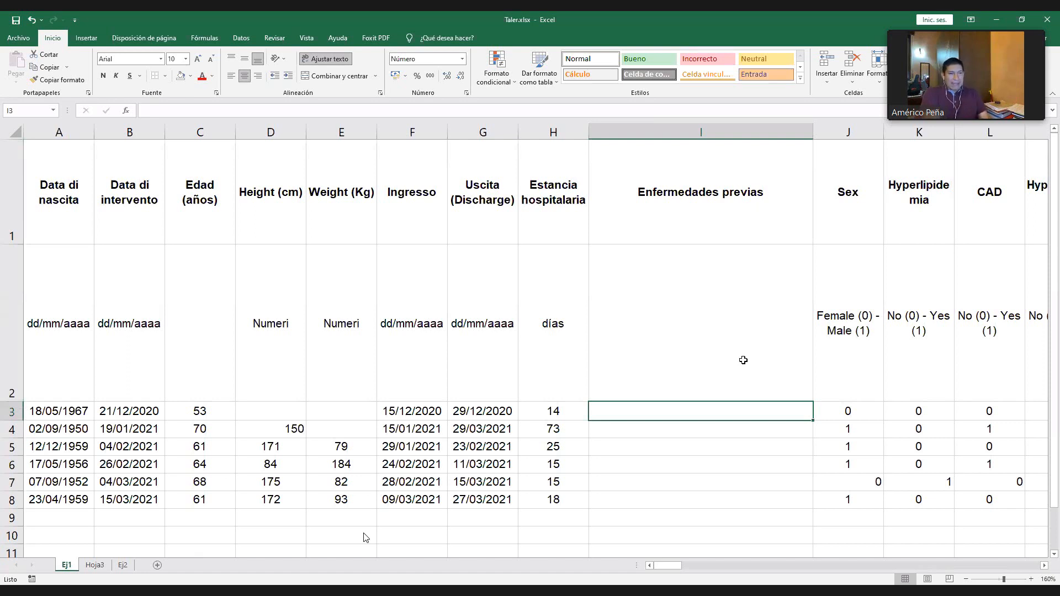
pyautogui.write('HTA, a')
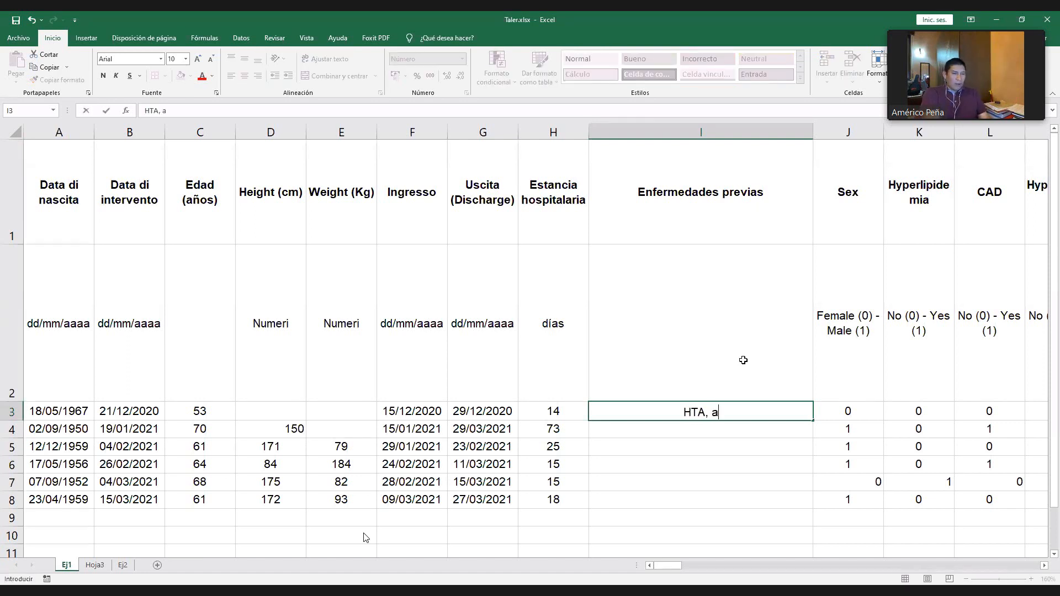
pyautogui.write('sma, VIH')
pyautogui.press('Return')
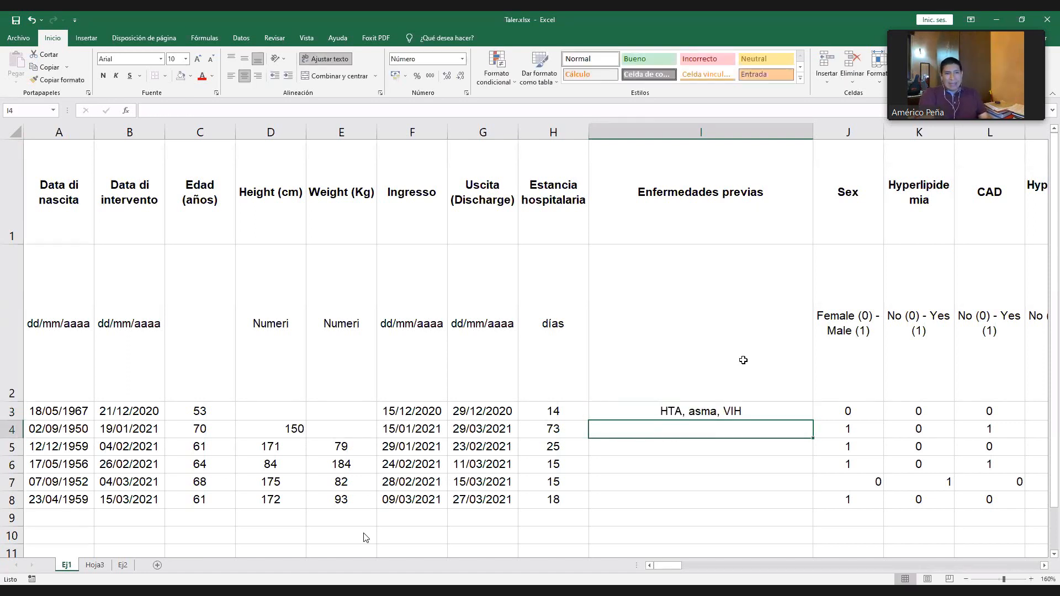
pyautogui.write('Asma, ')
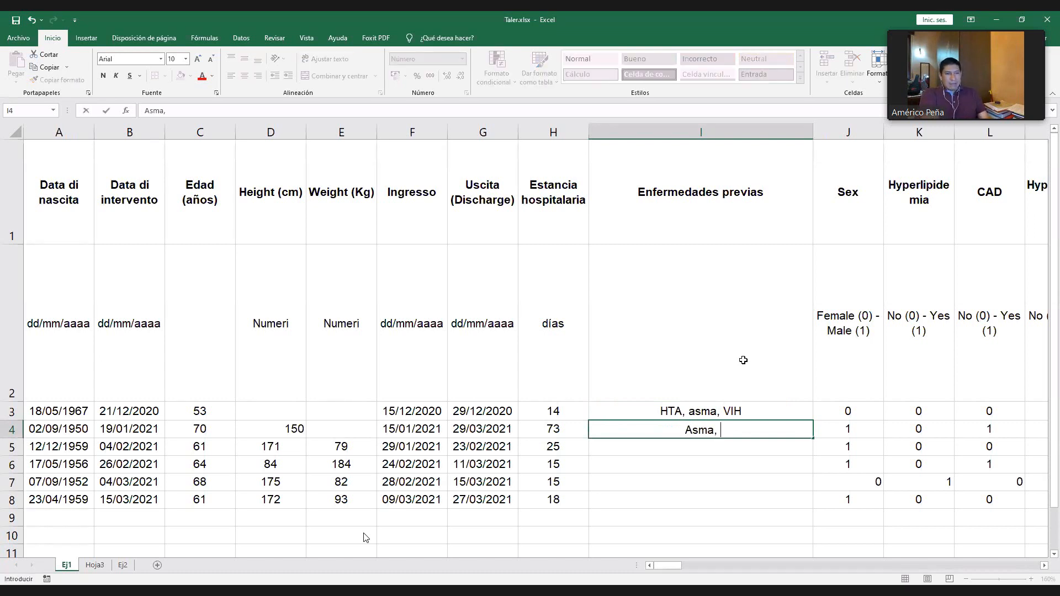
pyautogui.write('hepatitis')
pyautogui.press('Return')
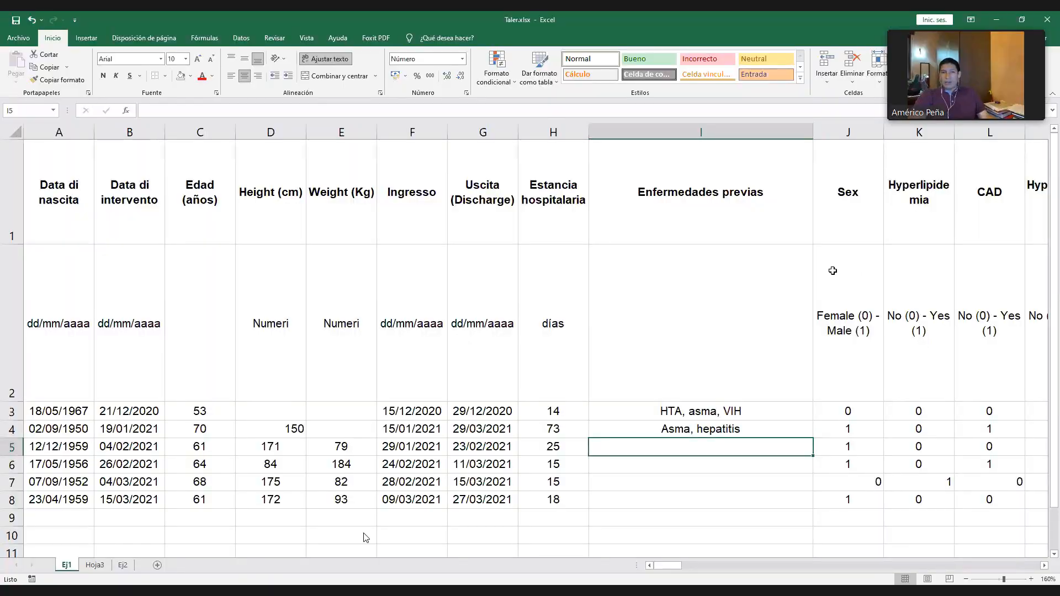
pyautogui.moveTo(751, 410); pyautogui.dragTo(740, 430)
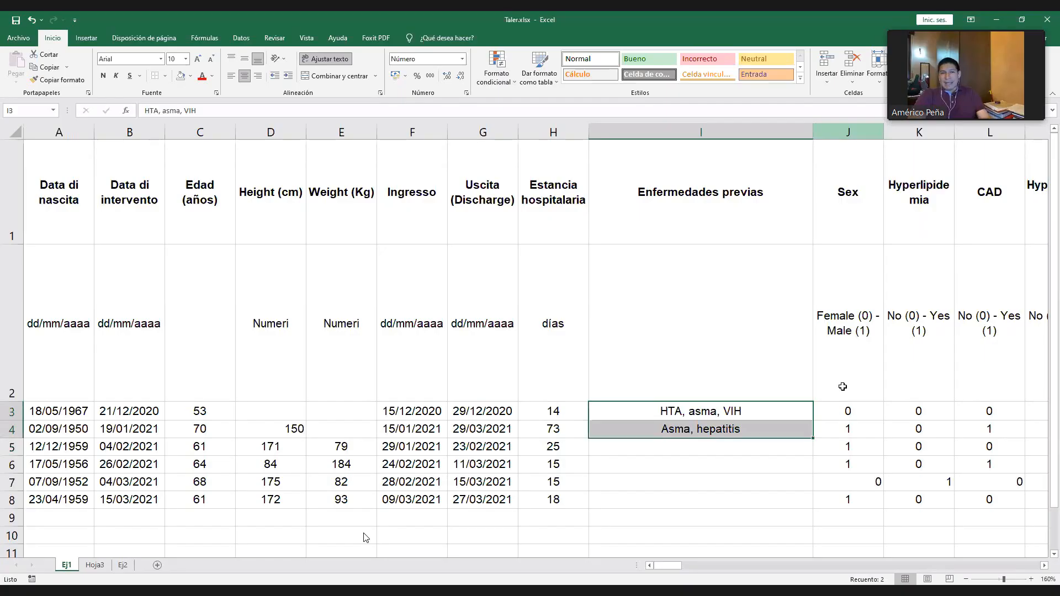
# - Center the coded patient values in rows 3 to 8, from the Sex column rightwards, horizontally and vertically
pyautogui.moveTo(846, 410); pyautogui.dragTo(848, 499)
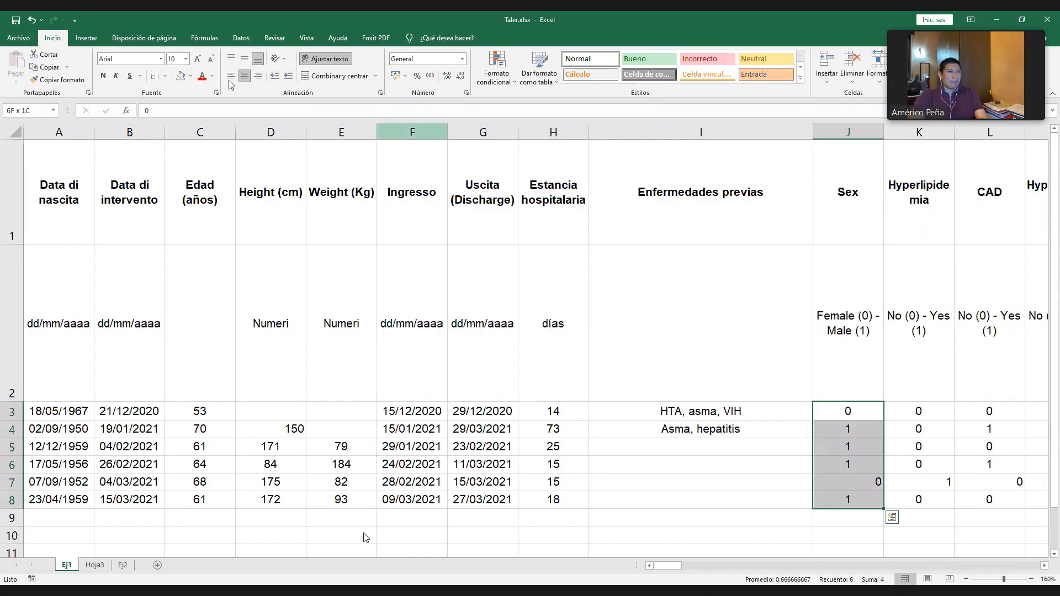
pyautogui.hotkey('ctrl', 'shift', 'Right')
pyautogui.click(245, 75)
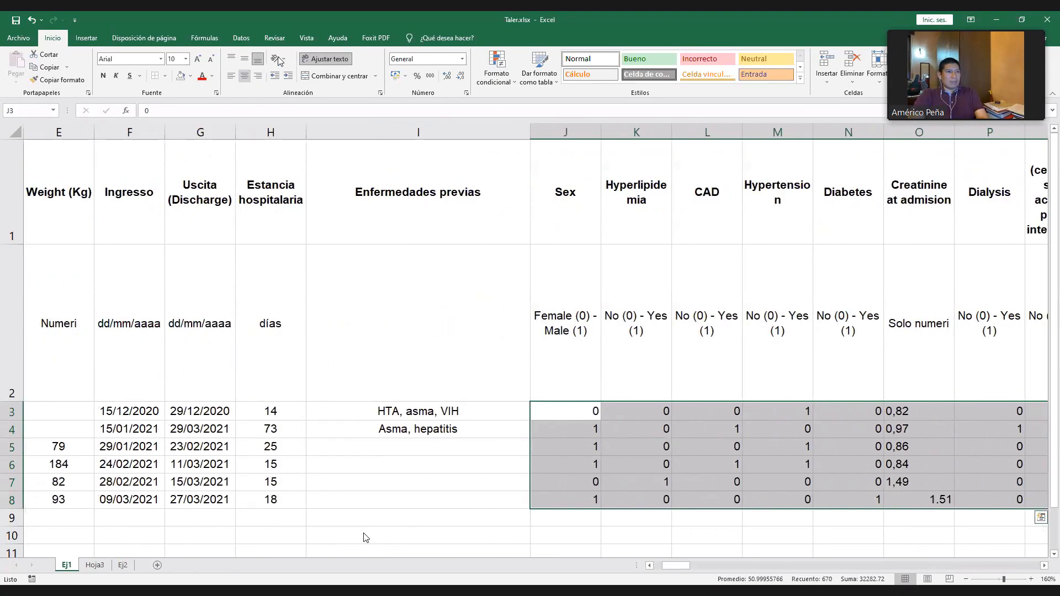
pyautogui.click(244, 75)
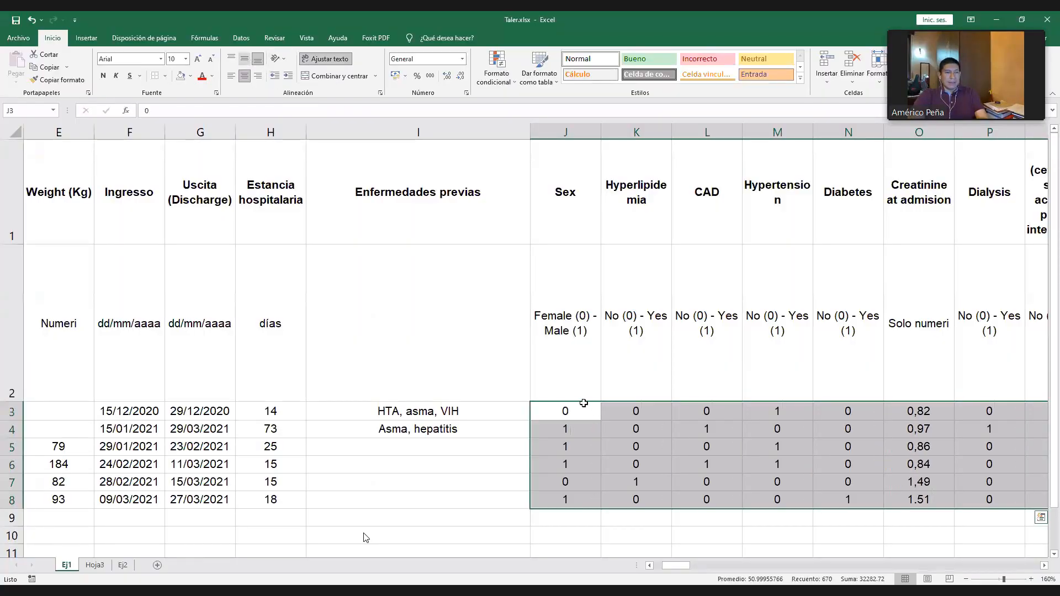
pyautogui.click(244, 59)
pyautogui.click(612, 418)
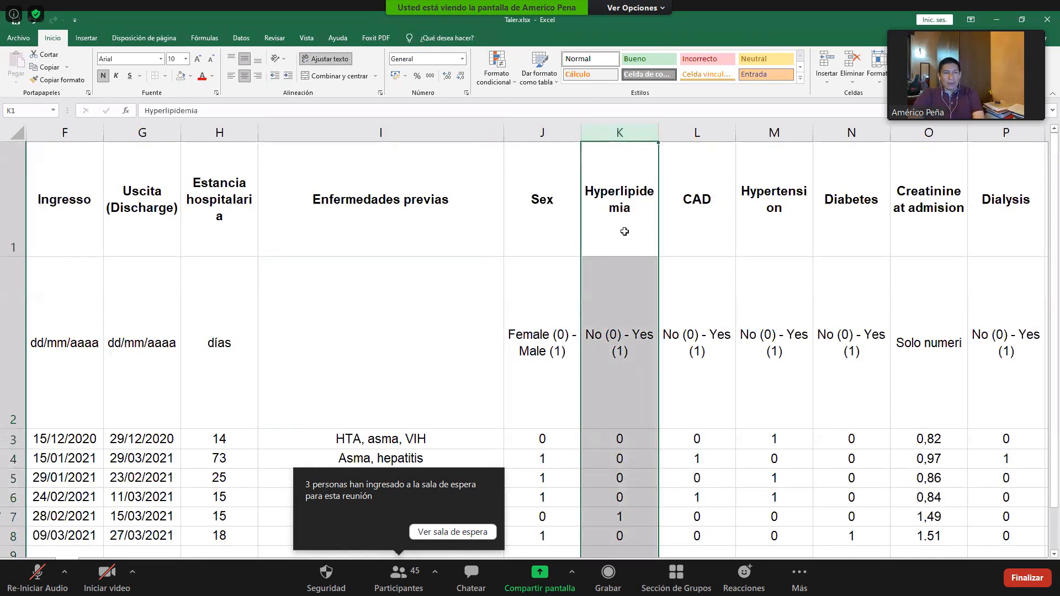
# - Switch to the Zoom meeting's waiting room, admit everyone waiting, and close the participants list
pyautogui.click(419, 534)
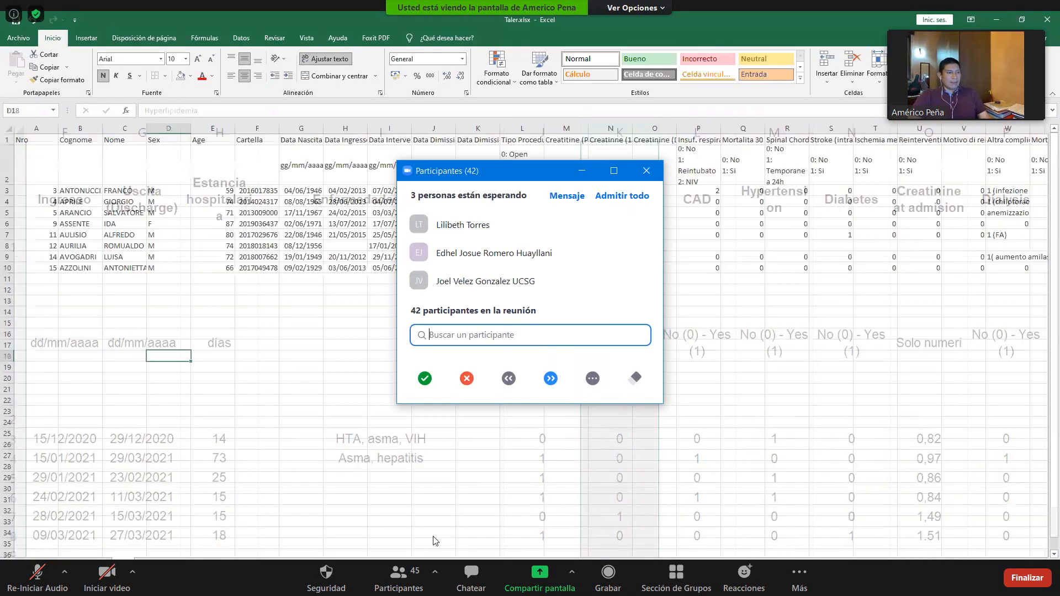
pyautogui.click(635, 196)
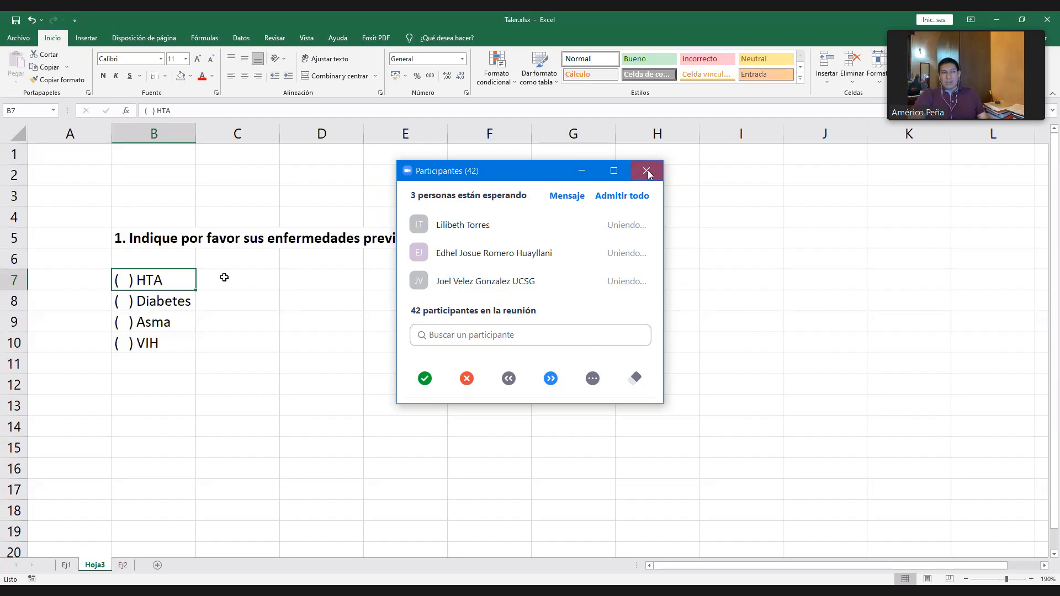
pyautogui.click(647, 170)
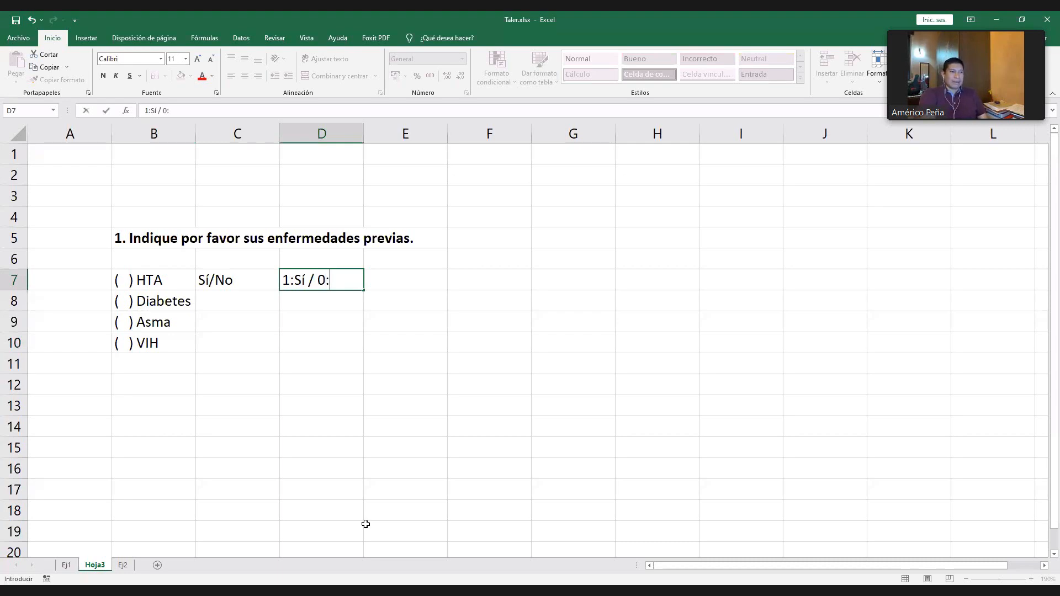
# - Complete the code beside HTA in D7 of Hoja3 as "1:Sí / 0:No" and return to the Ej1 sheet
pyautogui.write('No')
pyautogui.press('Return')
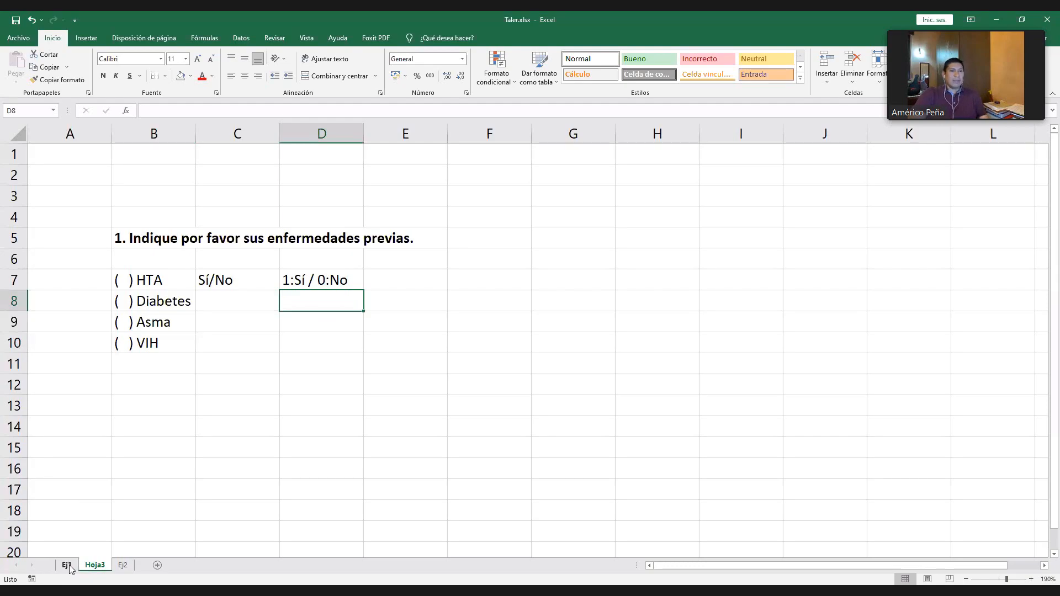
pyautogui.click(69, 567)
# - Examine the headings, No/Yes codes and patient values of the separate disease columns from Hyperlipidemia to Diabetes
pyautogui.click(695, 304)
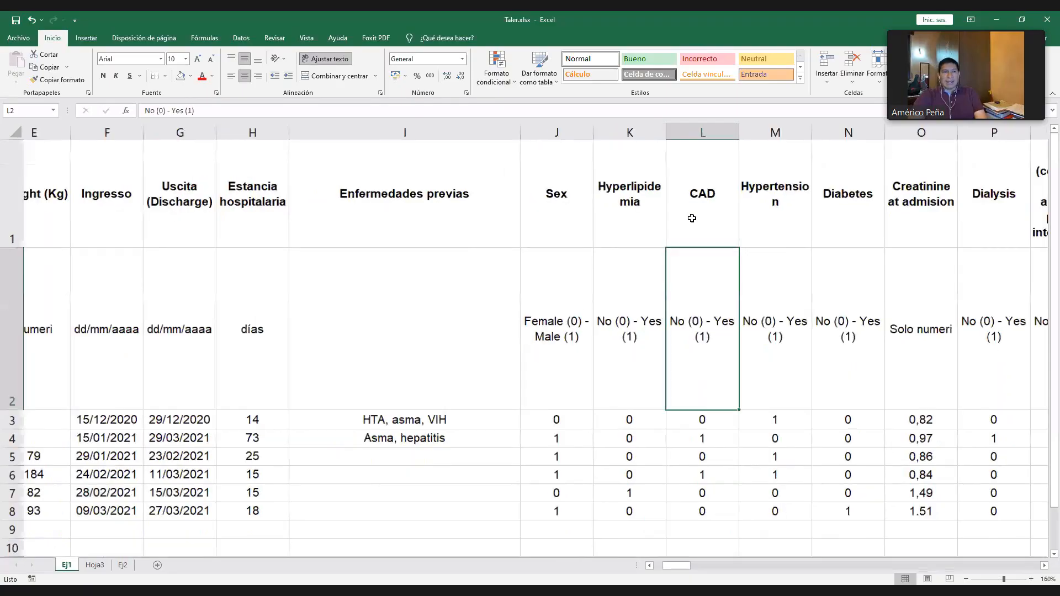
pyautogui.click(639, 192)
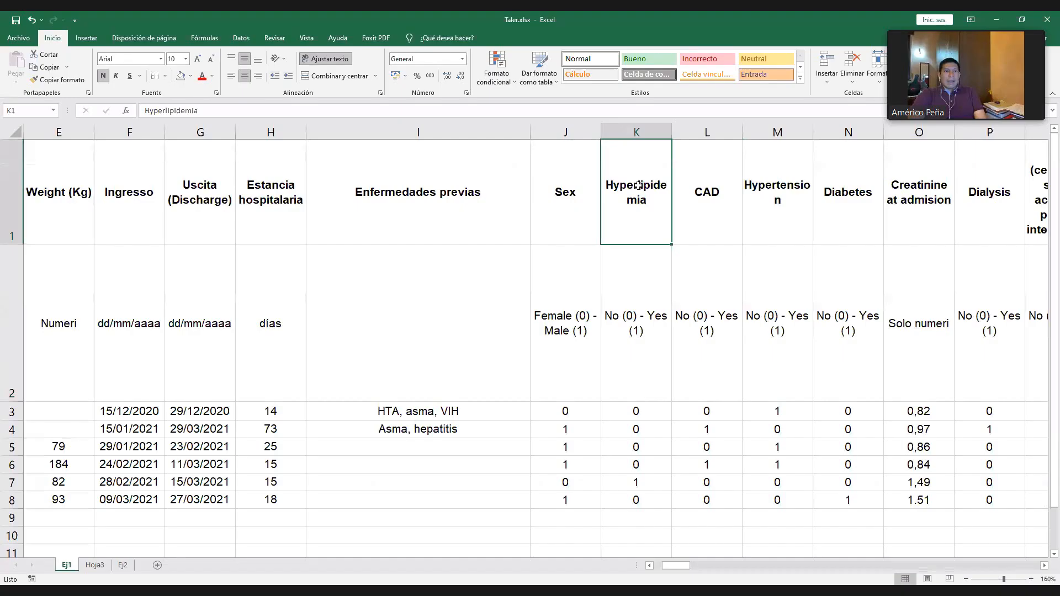
pyautogui.click(628, 318)
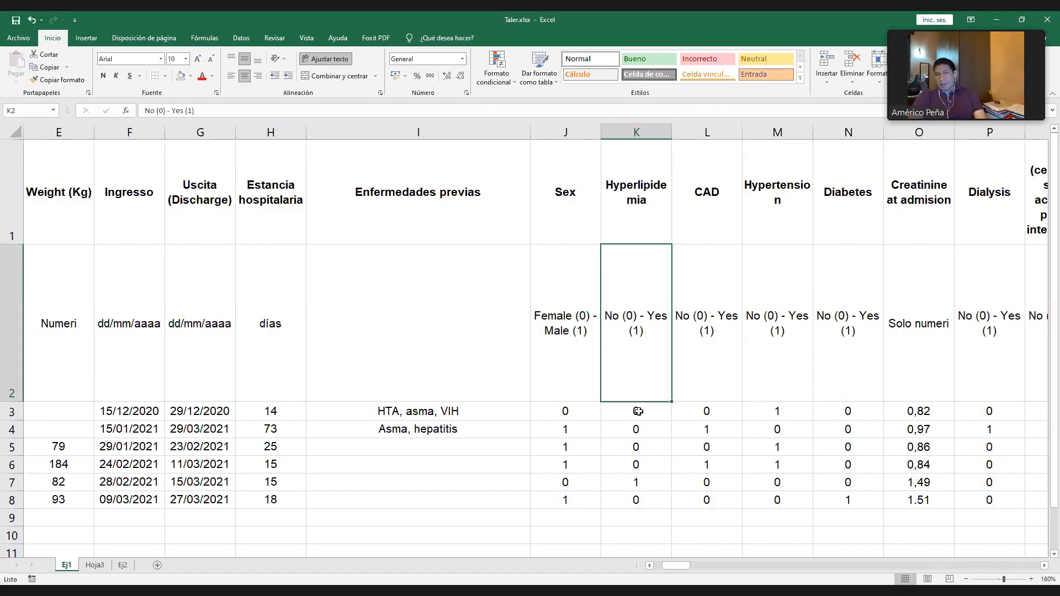
pyautogui.moveTo(636, 412); pyautogui.dragTo(707, 500)
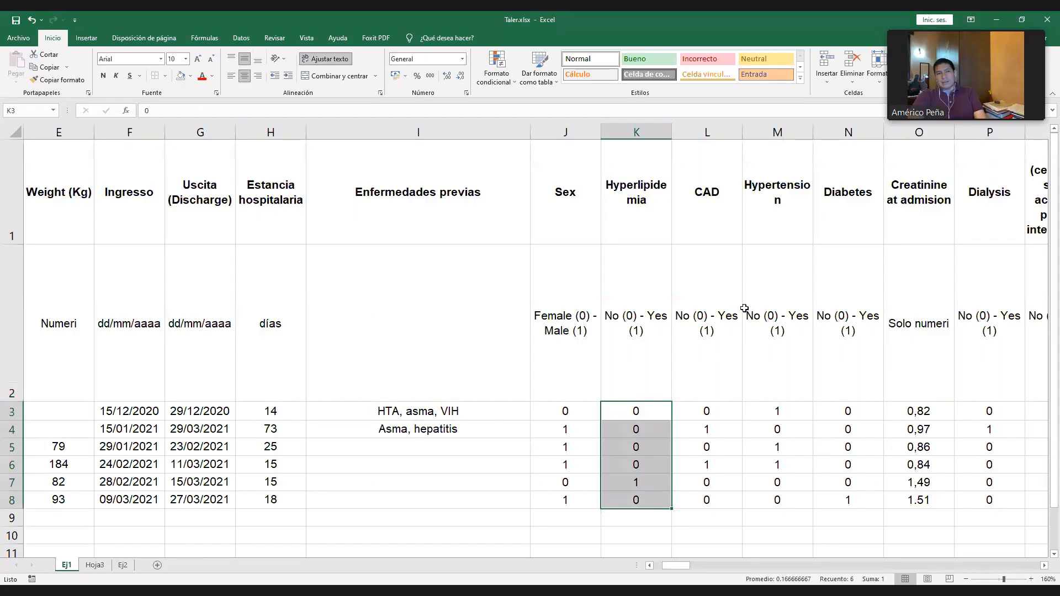
pyautogui.hotkey('shift', 'Right')
pyautogui.hotkey('shift', 'Right')
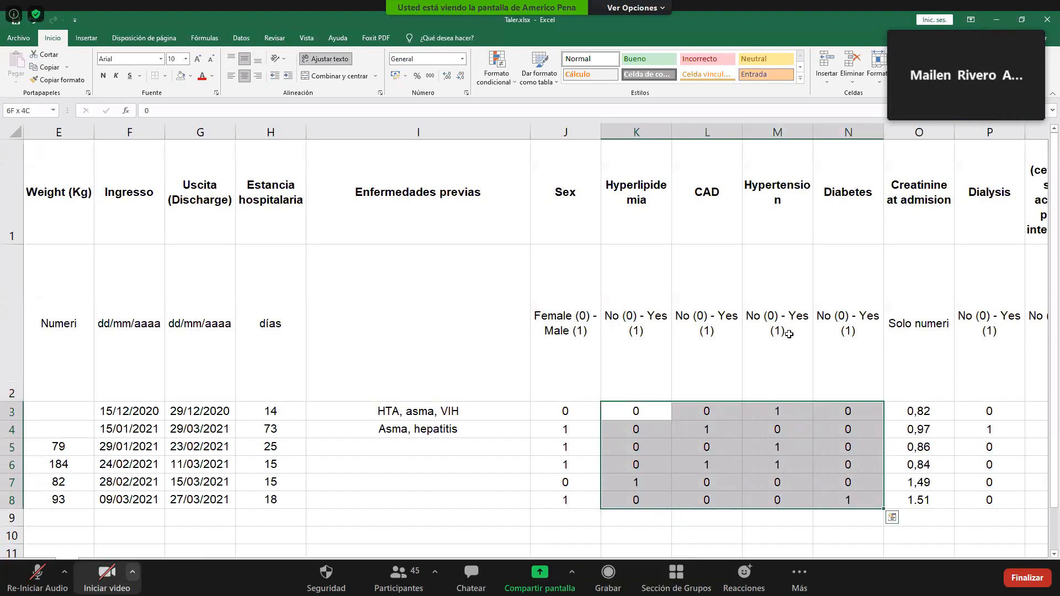
# - Open the Zoom participants list, look through the attendees and their audio status, and close the list
pyautogui.click(409, 578)
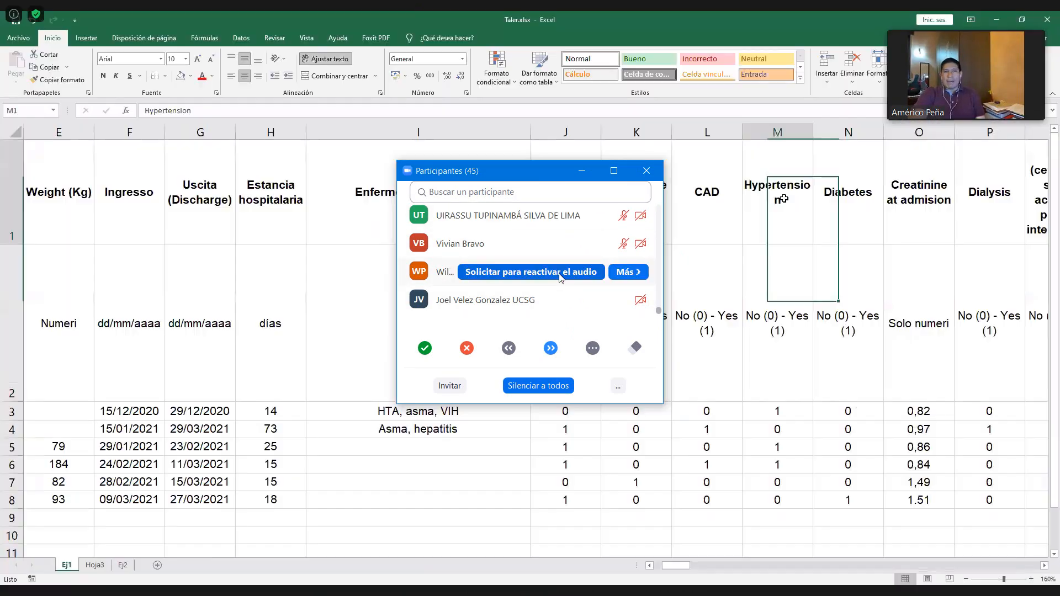
pyautogui.scroll(10, 561, 265)
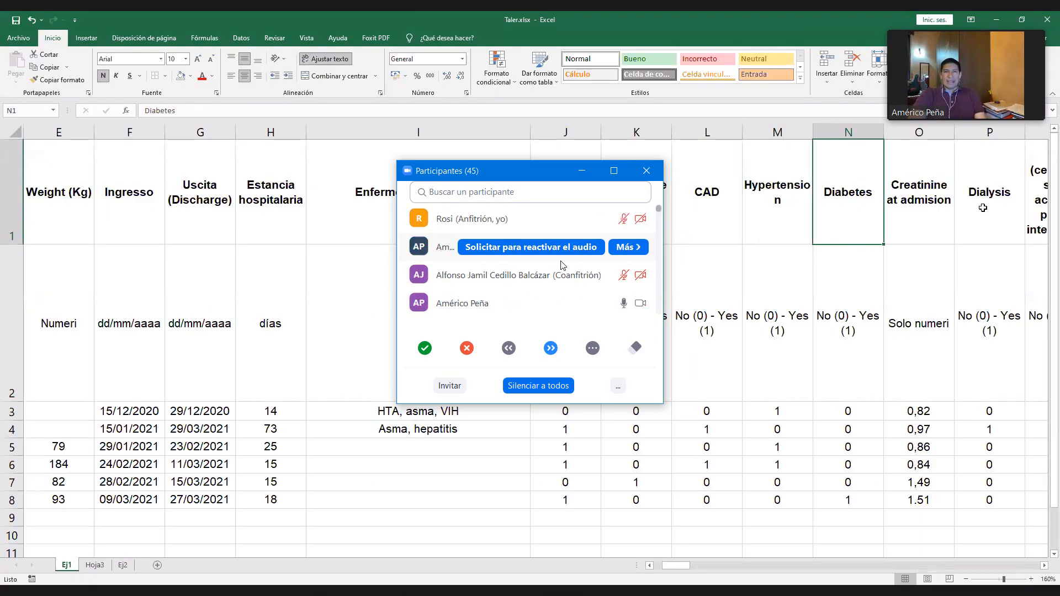
pyautogui.scroll(-10, 562, 264)
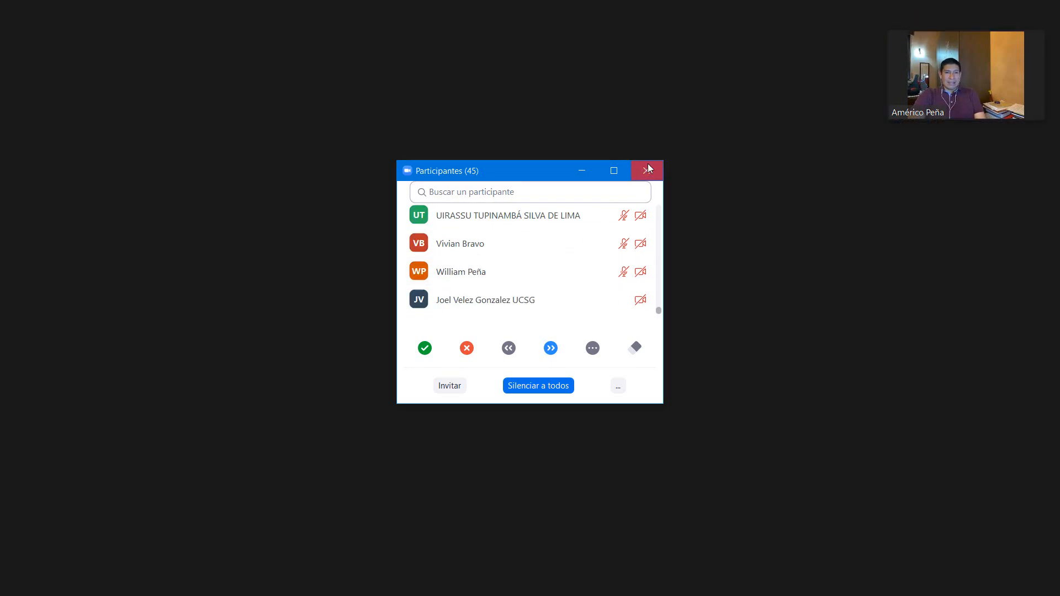
pyautogui.click(648, 168)
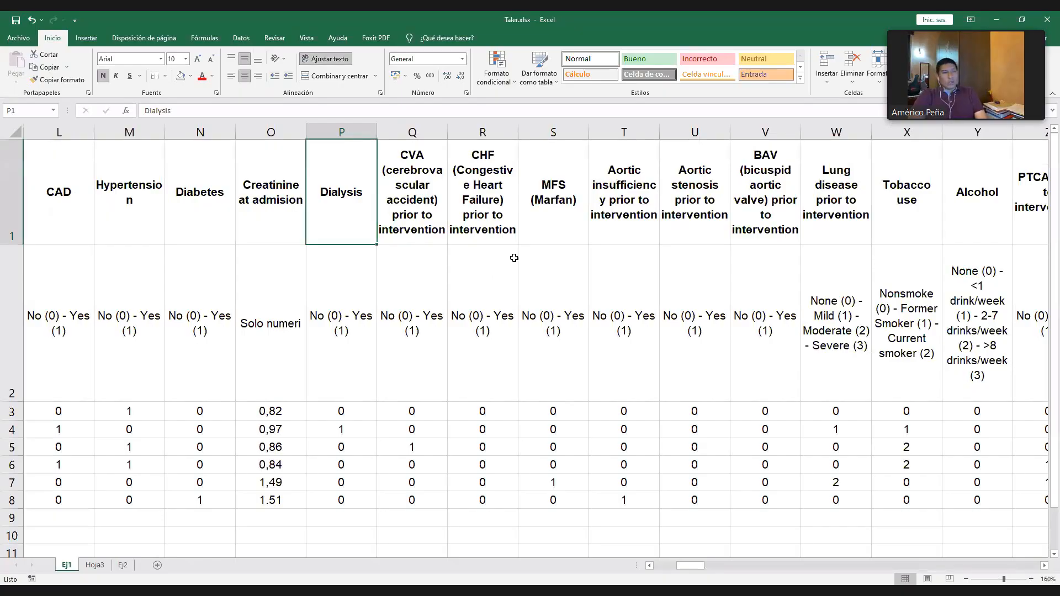
# - Examine the heading, severity categories and patient codes of the lung disease variable in column W
pyautogui.click(836, 191)
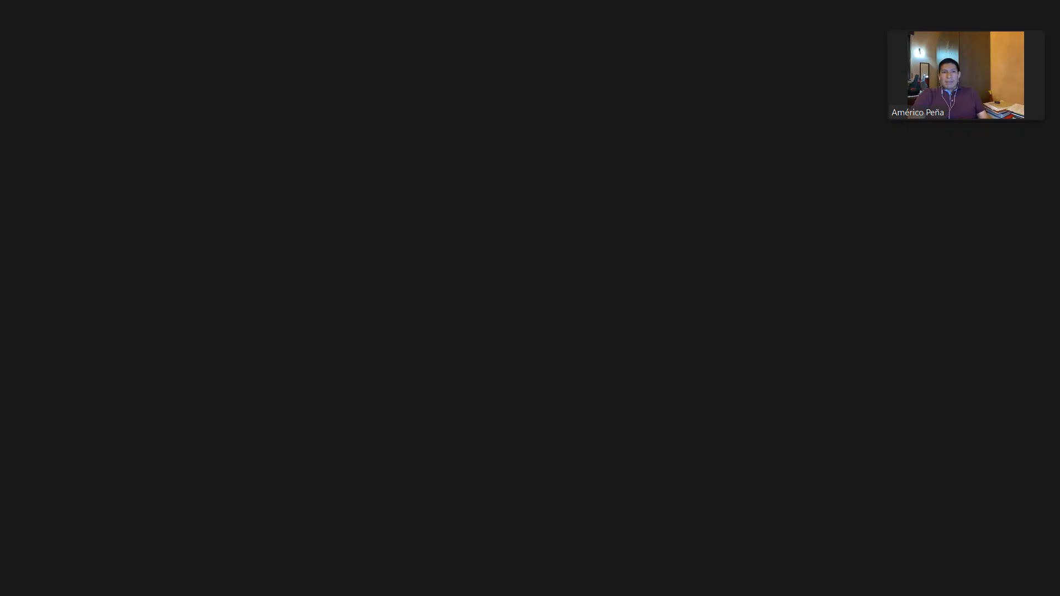
pyautogui.click(822, 303)
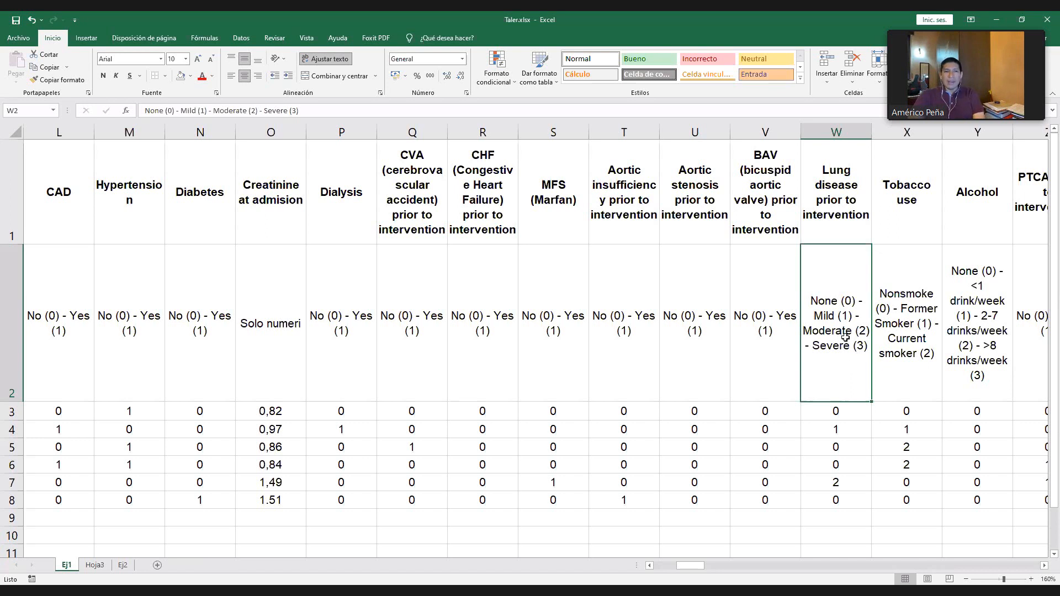
pyautogui.moveTo(838, 409); pyautogui.dragTo(842, 502)
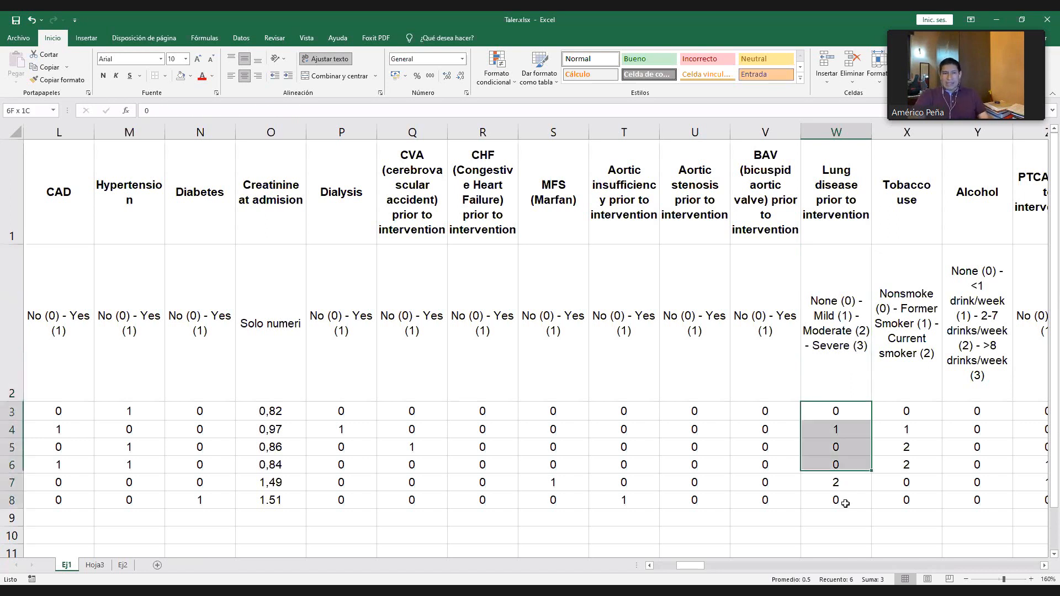
pyautogui.click(848, 215)
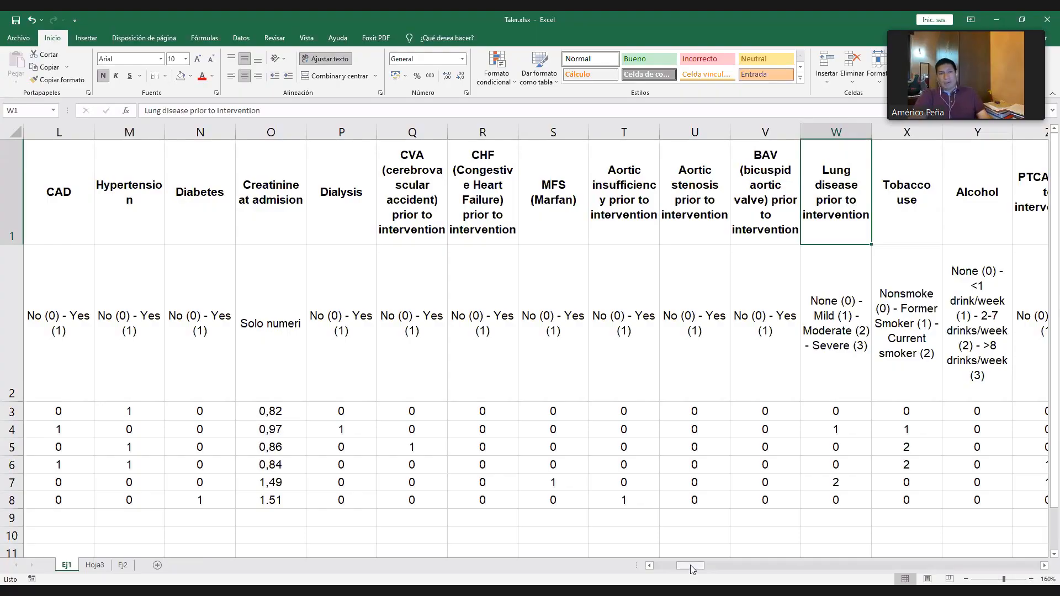
# - Widen column W, the lung disease variable, to give its severity categories more room
pyautogui.moveTo(691, 566); pyautogui.dragTo(701, 566)
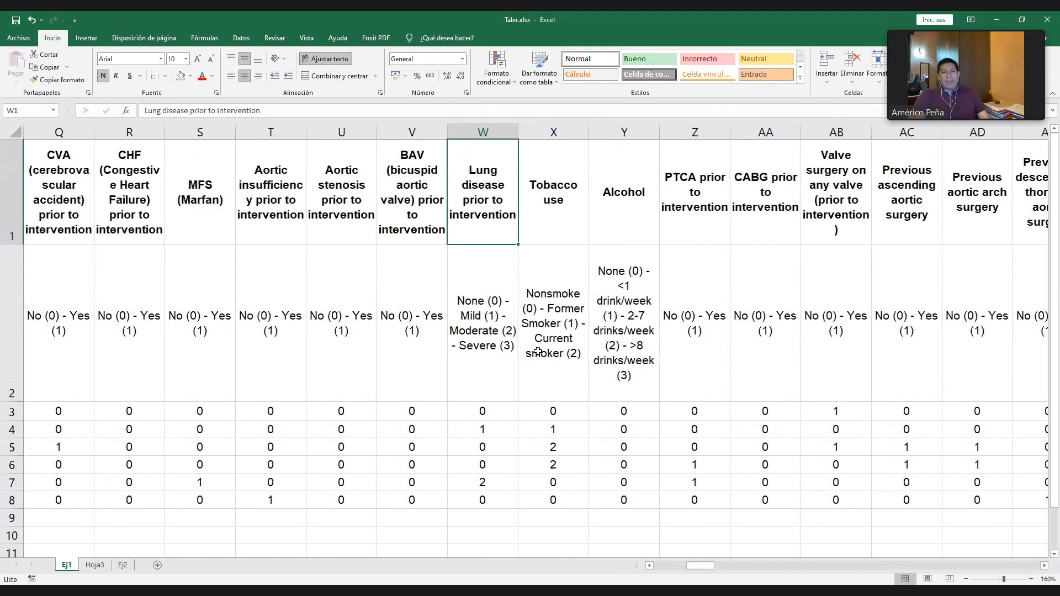
pyautogui.press('Down')
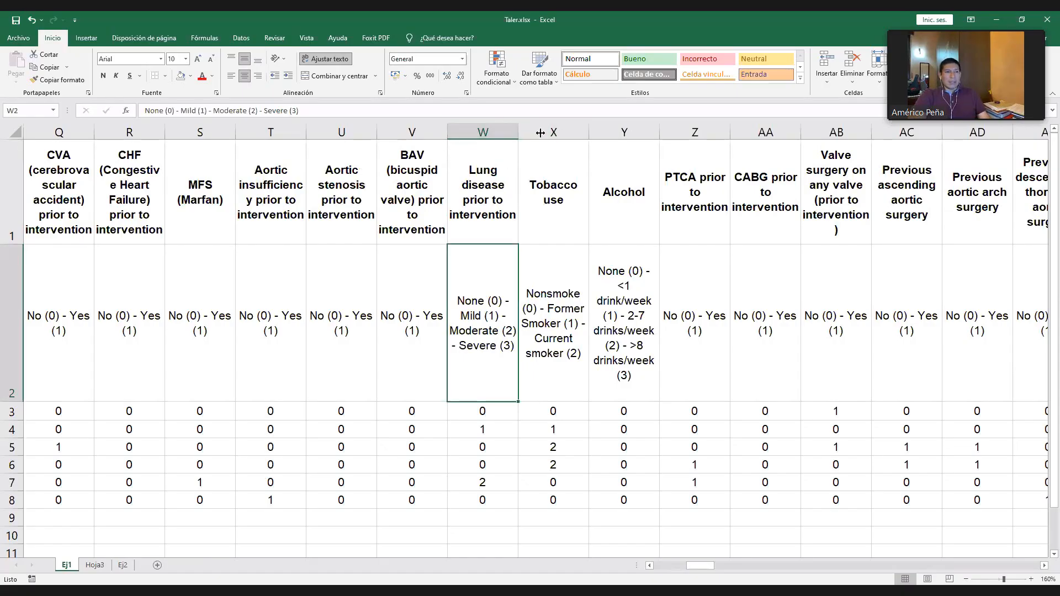
pyautogui.moveTo(540, 133); pyautogui.dragTo(539, 133)
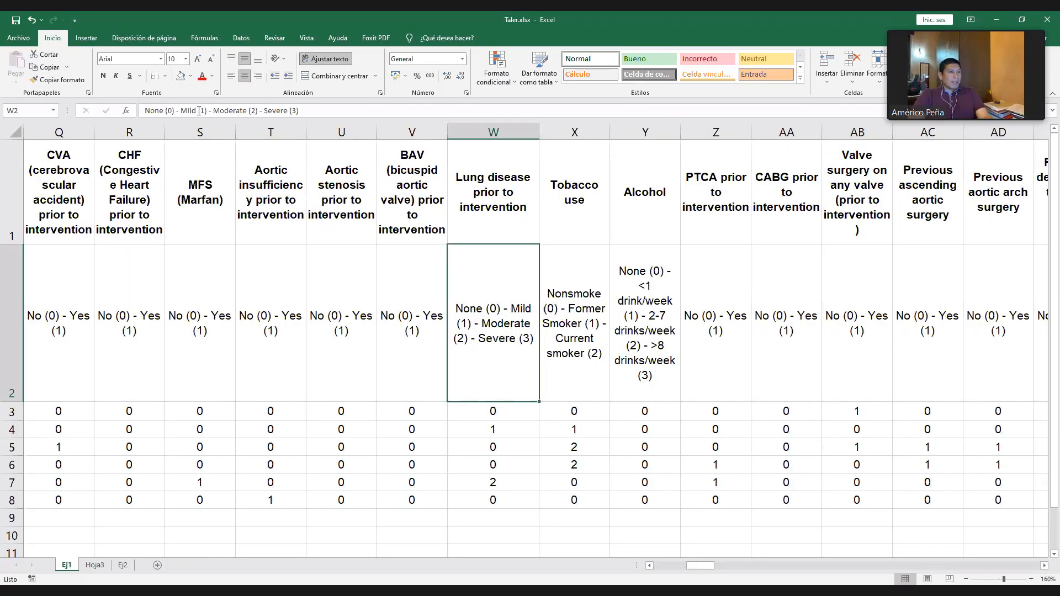
# - Break the text of W2 so None (0), Mild (1), Moderate (2) and Severe (3) each start on a separate line
pyautogui.click(179, 111)
pyautogui.press('BackSpace')
pyautogui.press('BackSpace')
pyautogui.press('BackSpace')
pyautogui.press('BackSpace')
pyautogui.press('BackSpace')
pyautogui.press('BackSpace')
pyautogui.press('BackSpace')
pyautogui.press('BackSpace')
pyautogui.press('BackSpace')
pyautogui.press('BackSpace')
pyautogui.press('BackSpace')
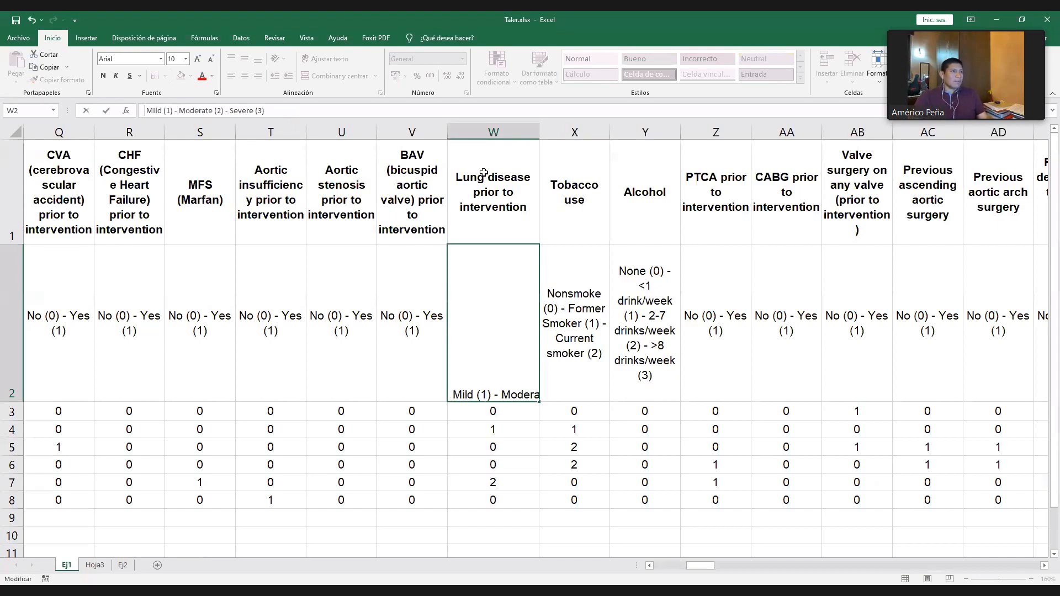
pyautogui.click(181, 111)
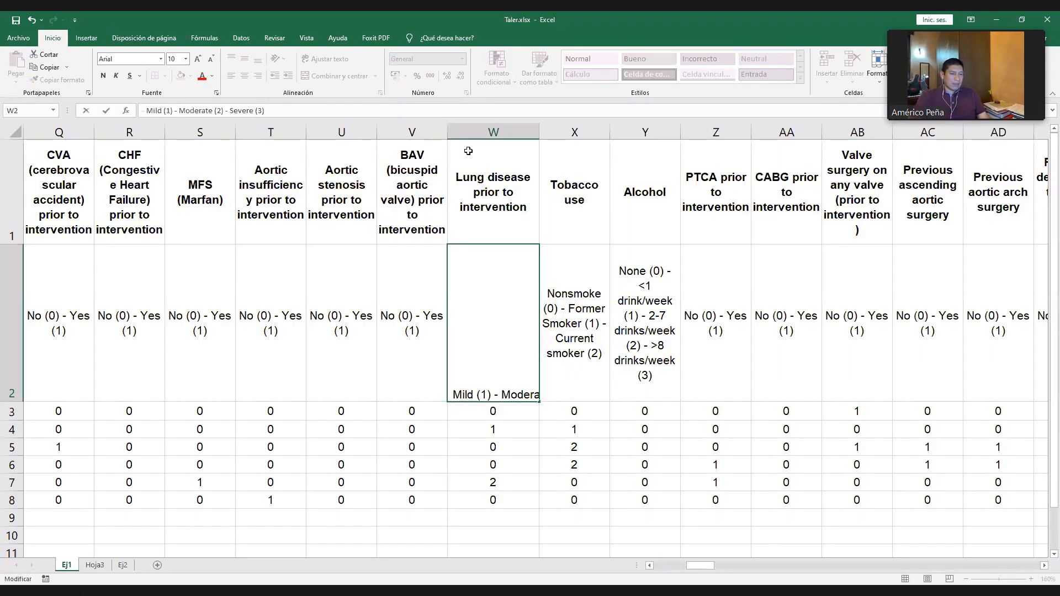
pyautogui.press('BackSpace')
pyautogui.press('BackSpace')
pyautogui.press('BackSpace')
pyautogui.press('BackSpace')
pyautogui.press('BackSpace')
pyautogui.press('BackSpace')
pyautogui.press('BackSpace')
pyautogui.press('BackSpace')
pyautogui.press('BackSpace')
pyautogui.press('BackSpace')
pyautogui.press('BackSpace')
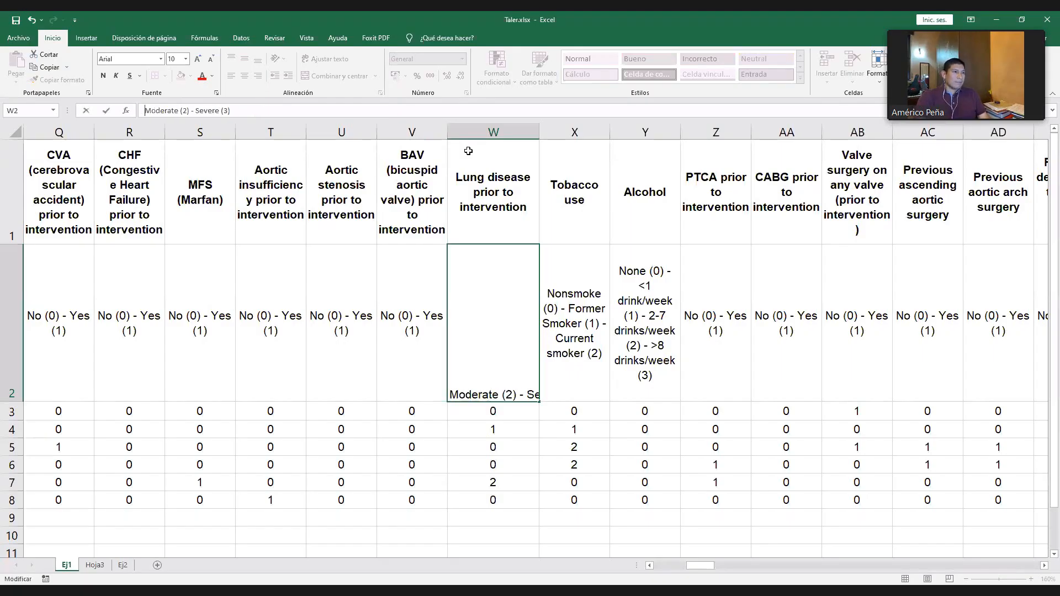
pyautogui.click(196, 111)
pyautogui.press('BackSpace')
pyautogui.press('BackSpace')
pyautogui.press('BackSpace')
pyautogui.press('BackSpace')
pyautogui.press('BackSpace')
pyautogui.press('BackSpace')
pyautogui.press('BackSpace')
pyautogui.press('BackSpace')
pyautogui.press('BackSpace')
pyautogui.press('BackSpace')
pyautogui.press('BackSpace')
pyautogui.press('BackSpace')
pyautogui.press('BackSpace')
pyautogui.press('BackSpace')
pyautogui.press('BackSpace')
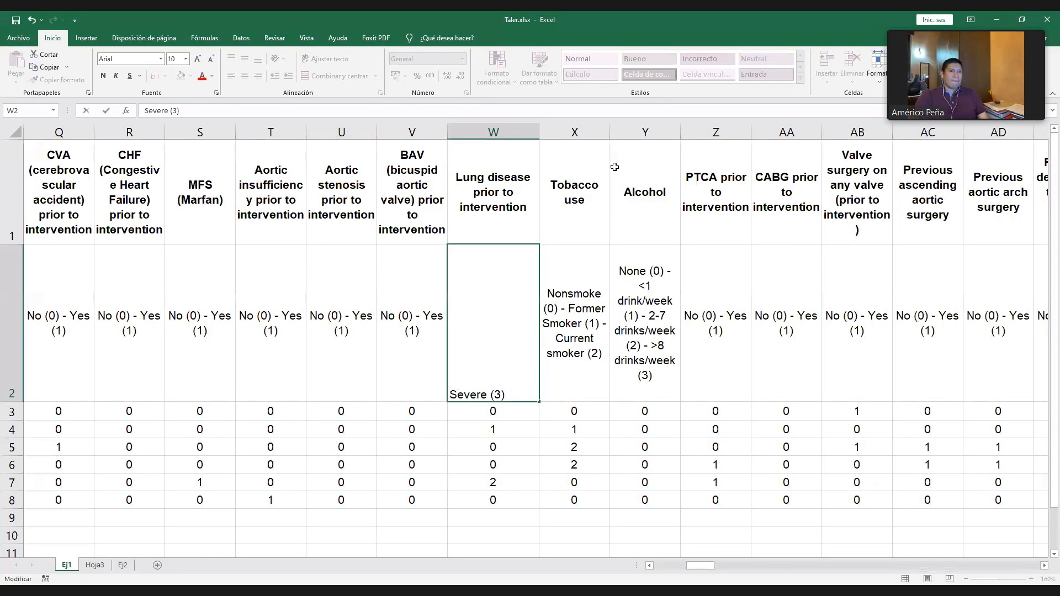
pyautogui.press('Return')
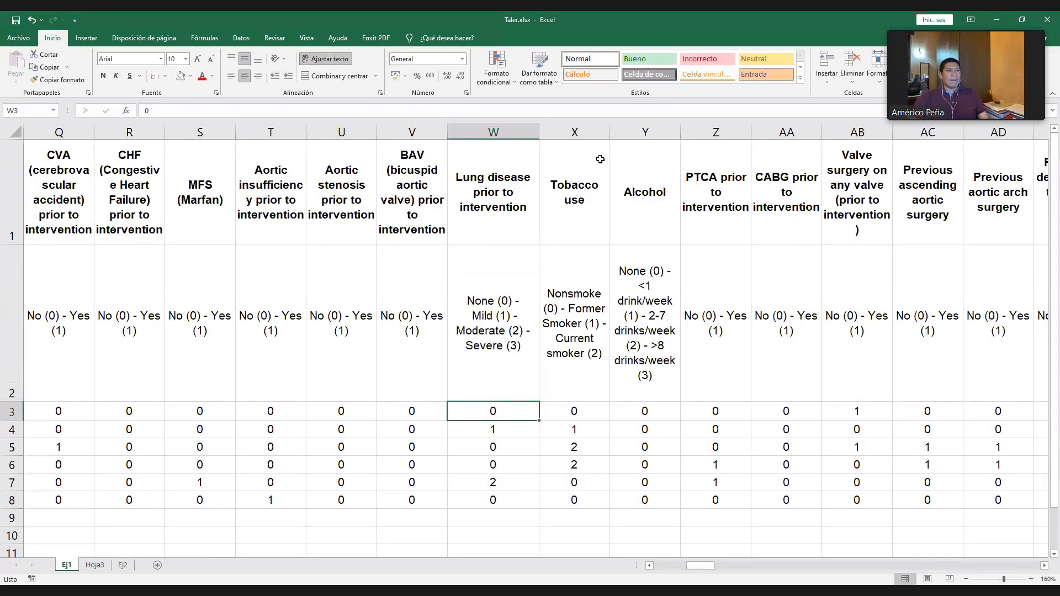
# - Remove the trailing hyphens from the None (0), Mild (1) and Moderate (2) lines in W2
pyautogui.click(526, 316)
pyautogui.click(188, 113)
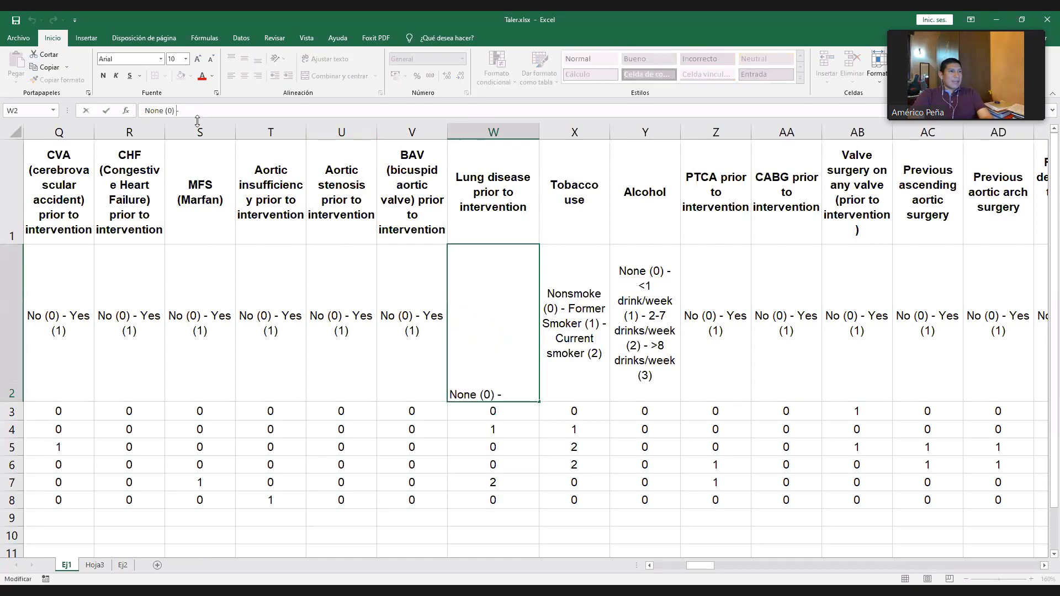
pyautogui.press('BackSpace')
pyautogui.press('BackSpace')
pyautogui.press('Down')
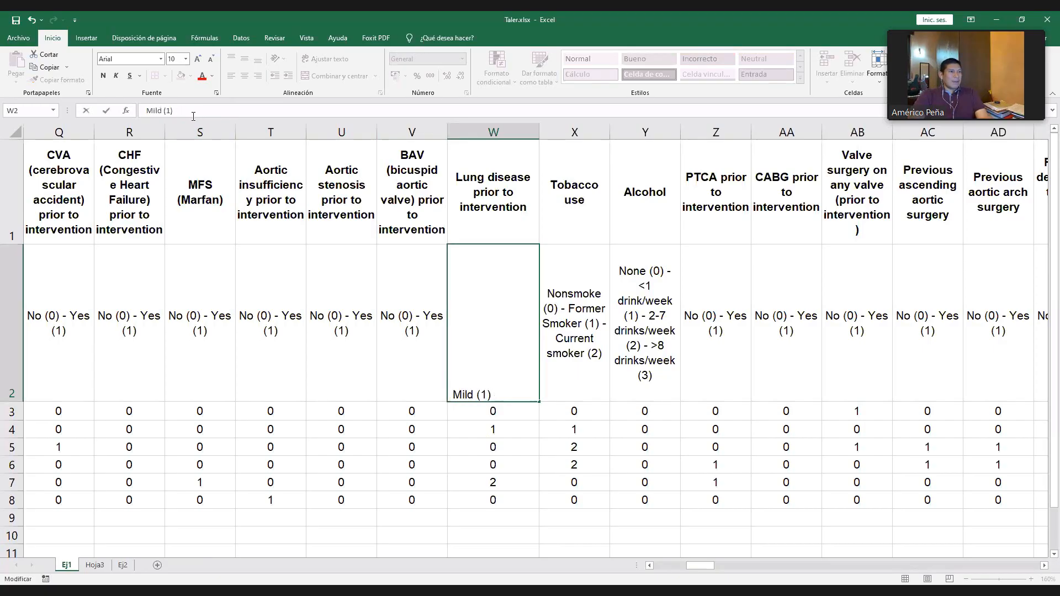
pyautogui.press('Down')
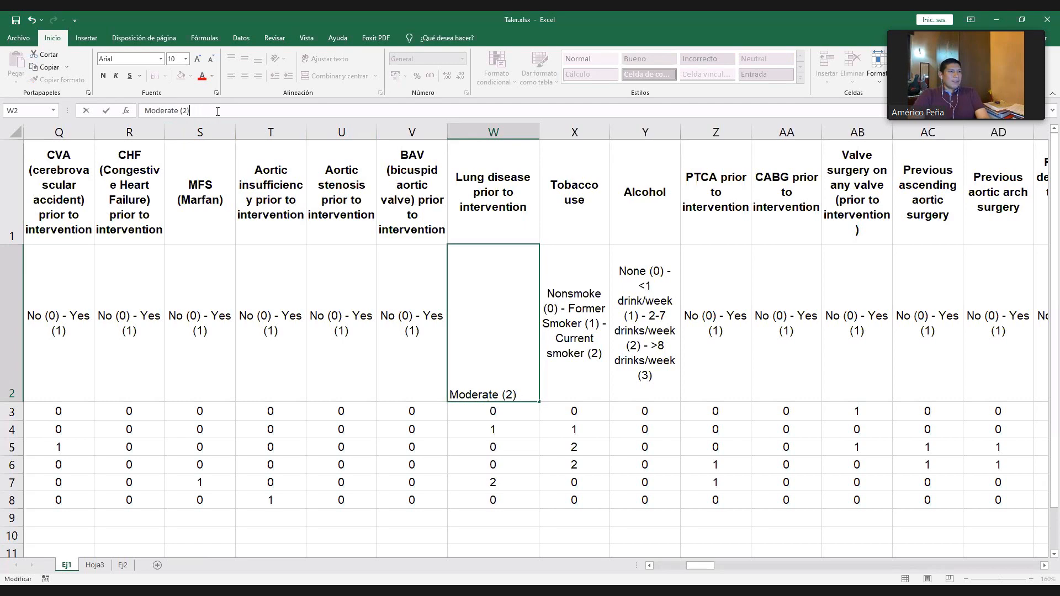
pyautogui.press('Down')
pyautogui.press('Return')
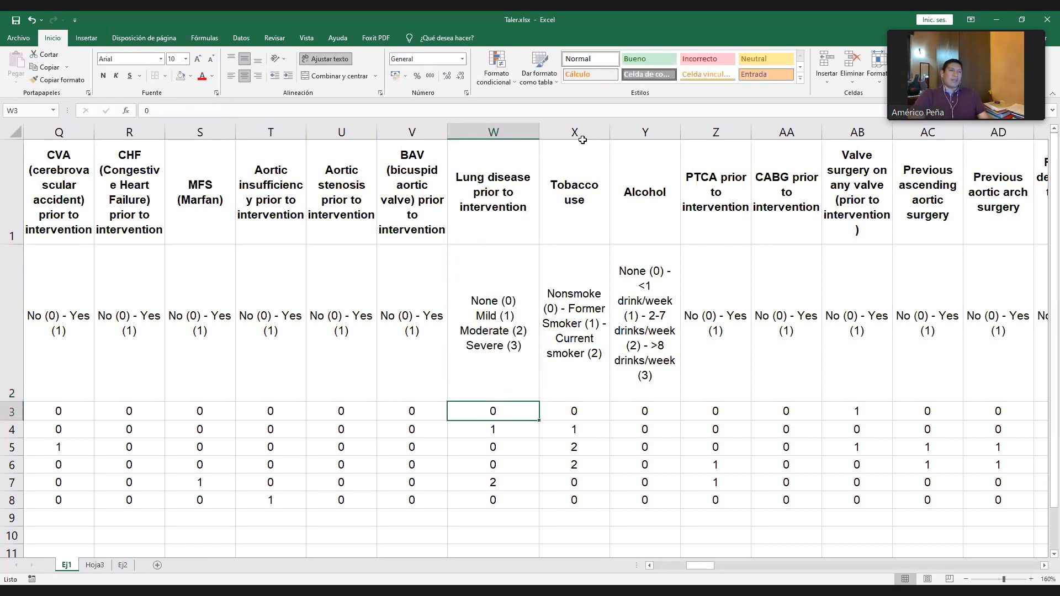
# - Insert an empty column between the lung disease and Tobacco use variables
pyautogui.click(486, 132)
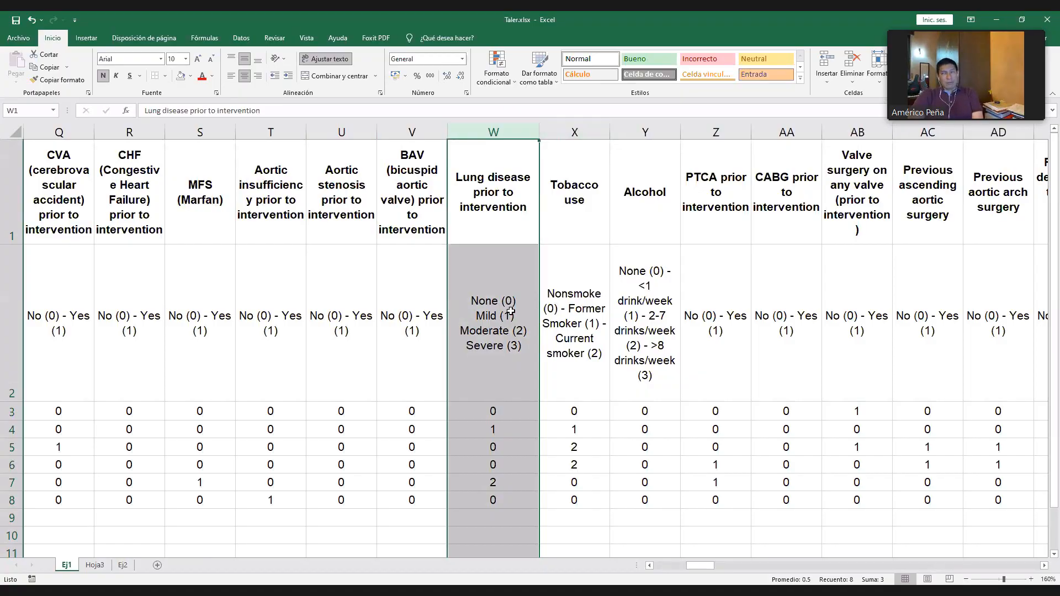
pyautogui.click(530, 333)
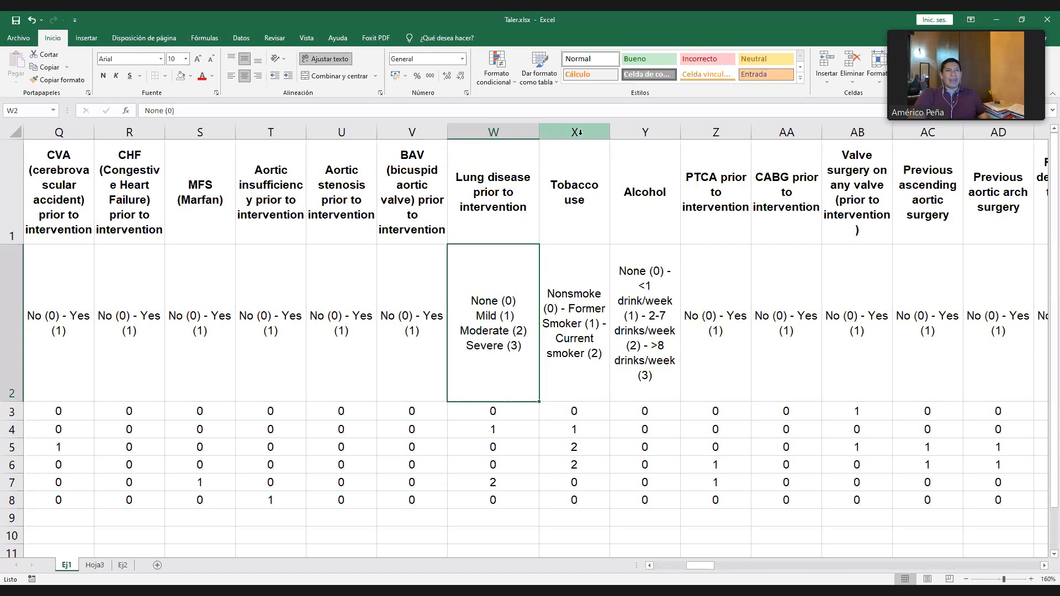
pyautogui.click(630, 215)
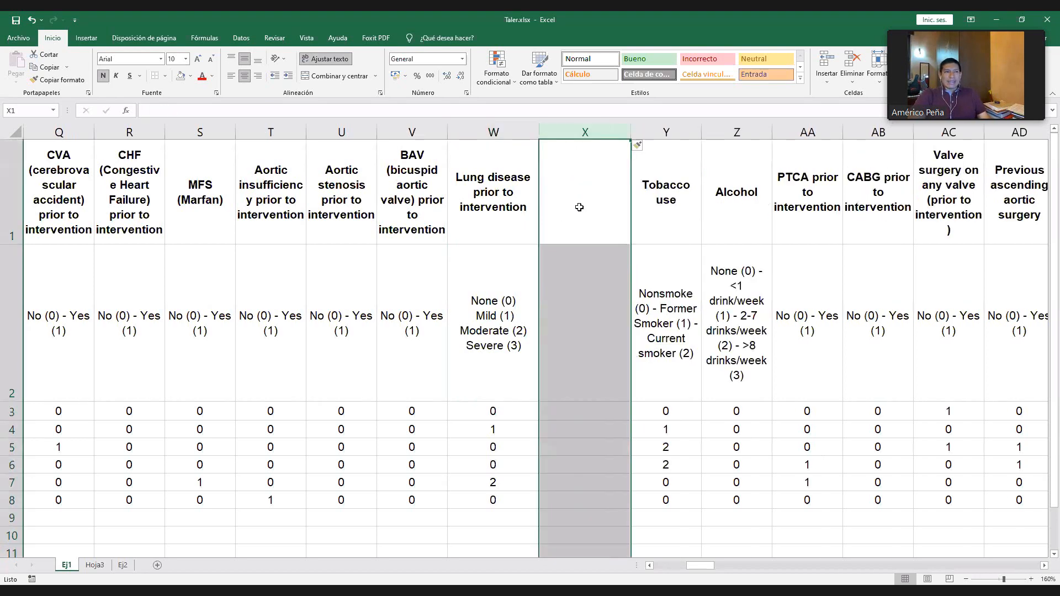
# - Enter the heading "Ninguna enfermedad pulmonar previa a la intervención" in X1
pyautogui.click(579, 208)
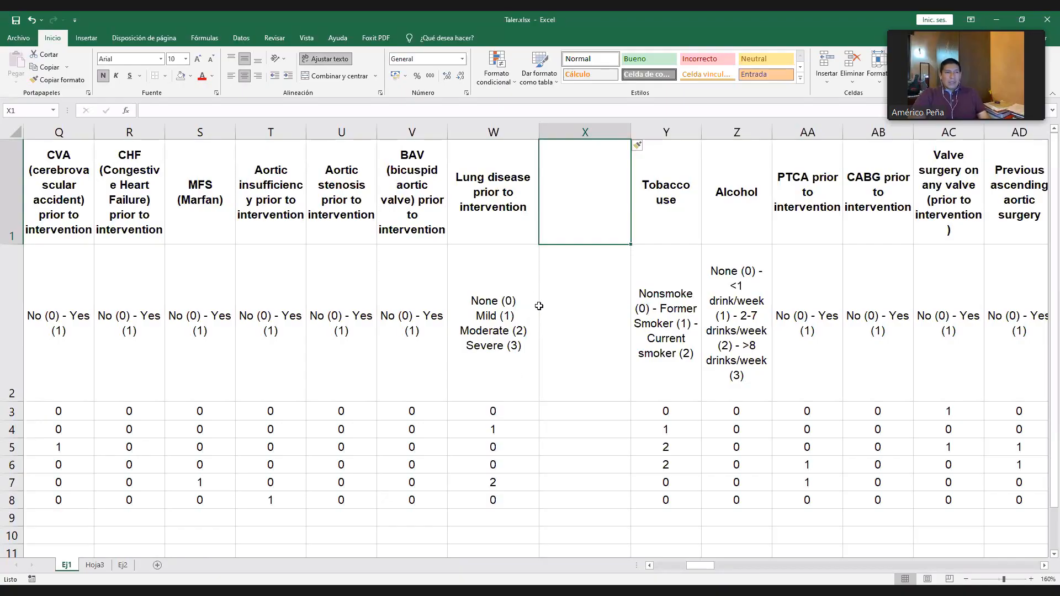
pyautogui.write('Ning')
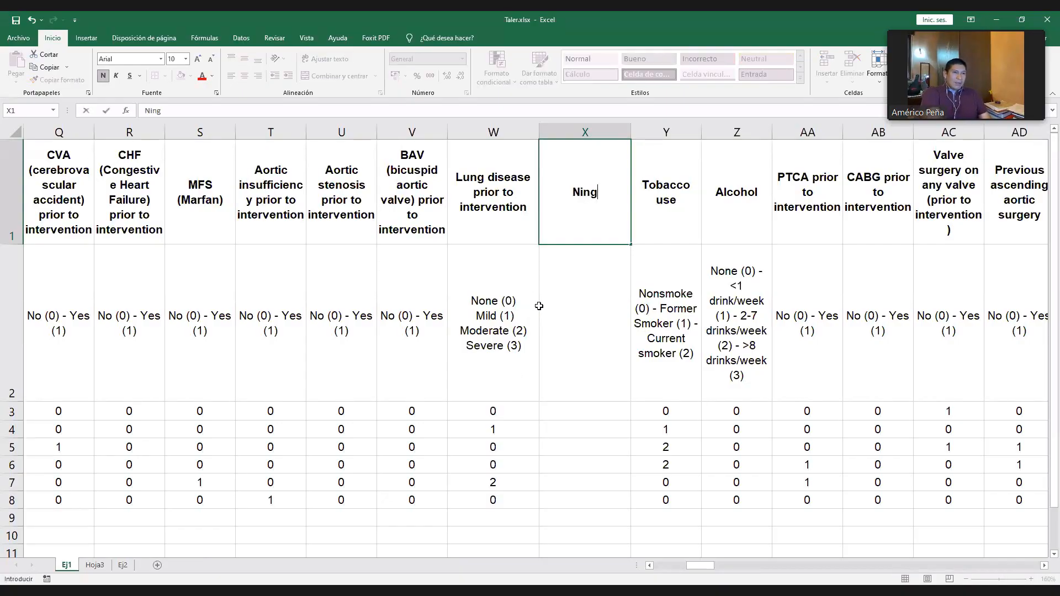
pyautogui.write('una enfermedad pulmonar ')
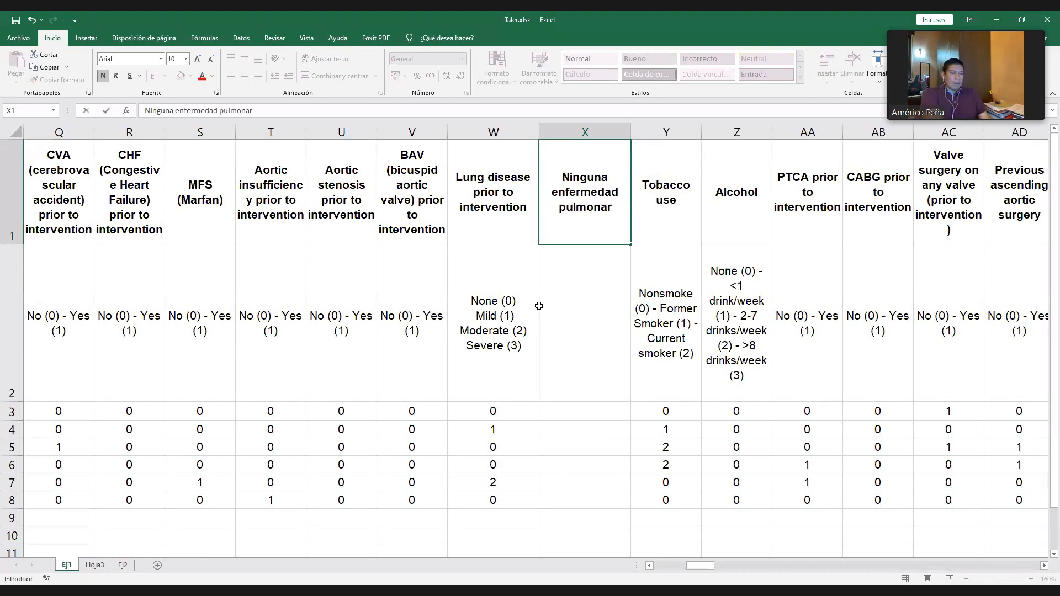
pyautogui.write('previa a la inter')
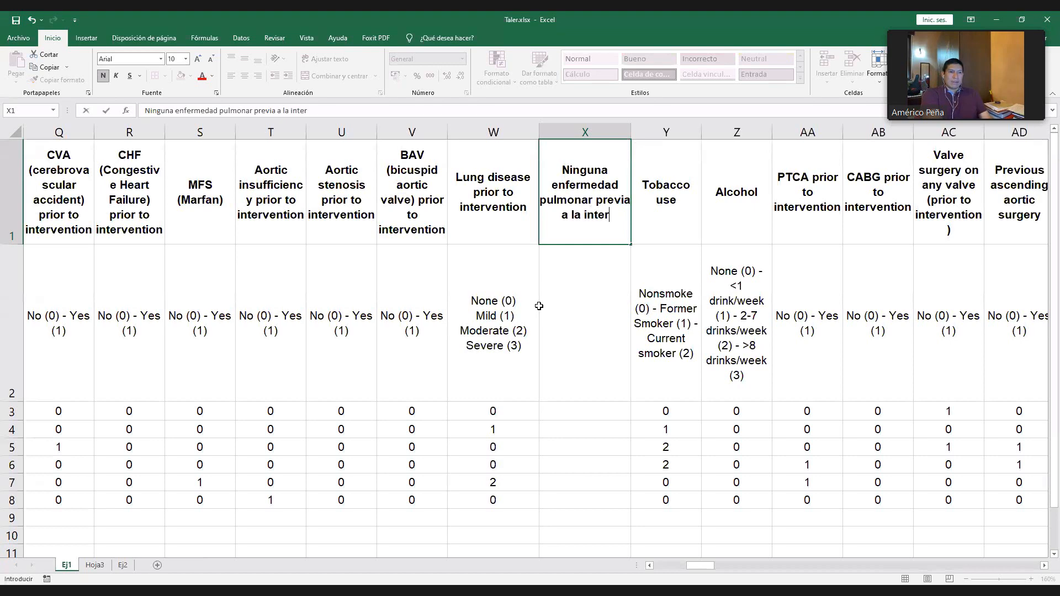
pyautogui.write('vención')
pyautogui.press('Return')
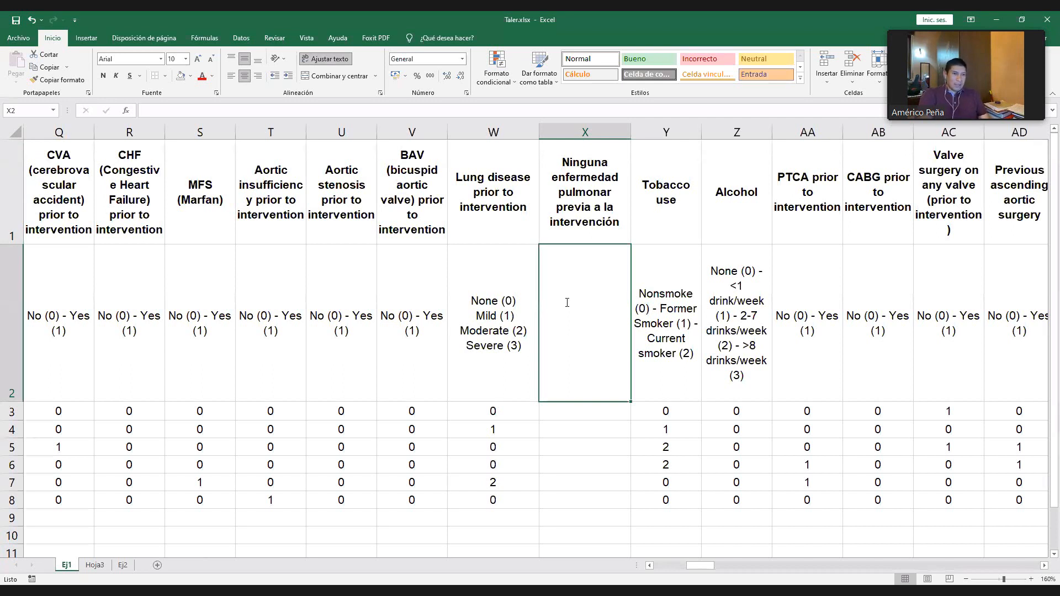
# - Enter the codes "0: No" and "1: Sí" on two lines in X2
pyautogui.write('0: No')
pyautogui.hotkey('alt', 'Return')
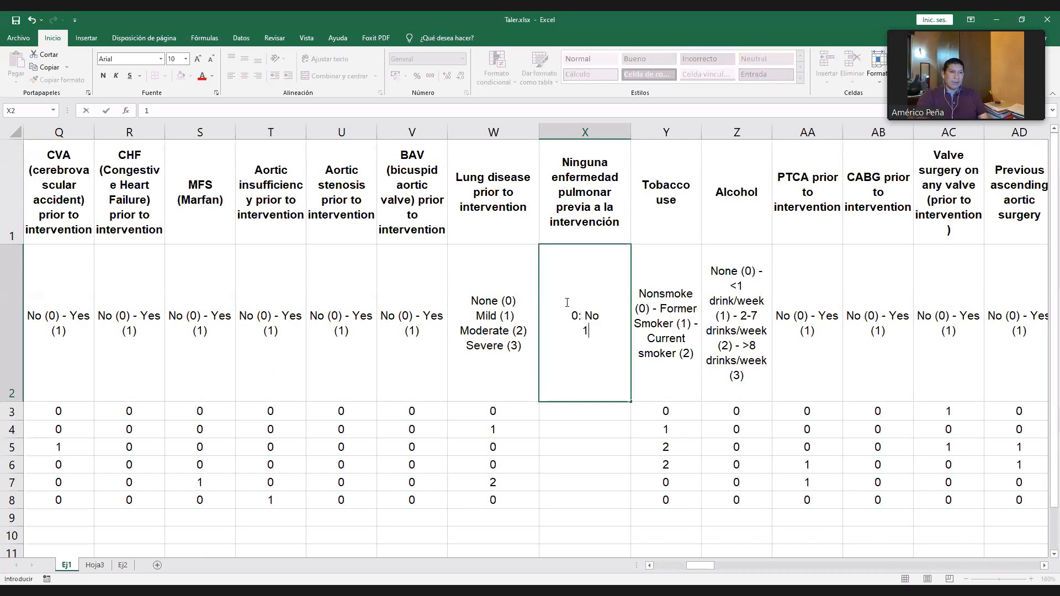
pyautogui.write('1: Sí')
pyautogui.press('Return')
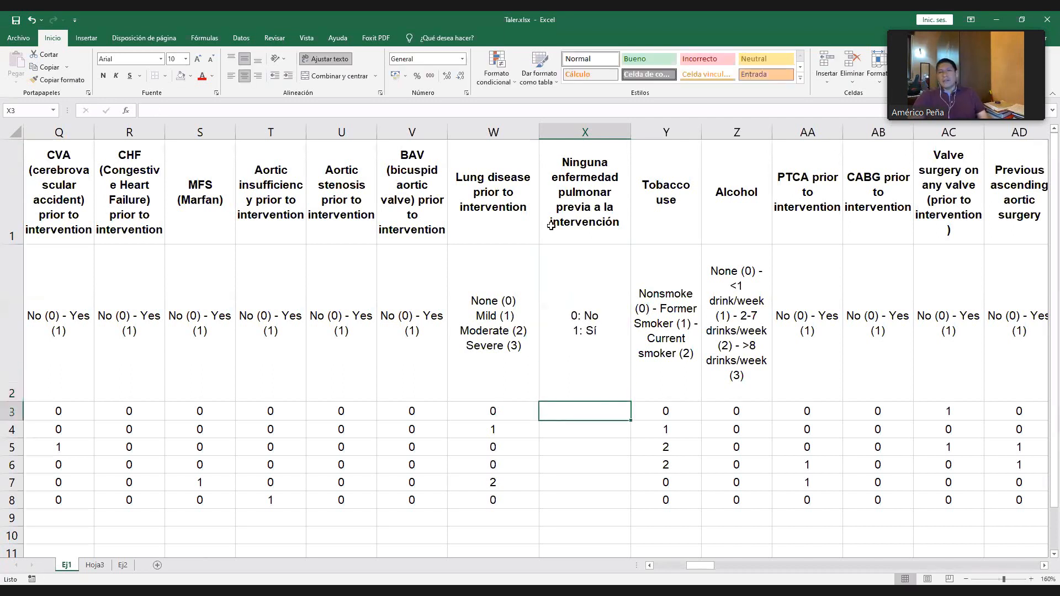
# - Replace "Ninguna" with "Alguna" in the X1 heading so it reads "Alguna enfermedad pulmonar previa a la intervención"
pyautogui.click(604, 207)
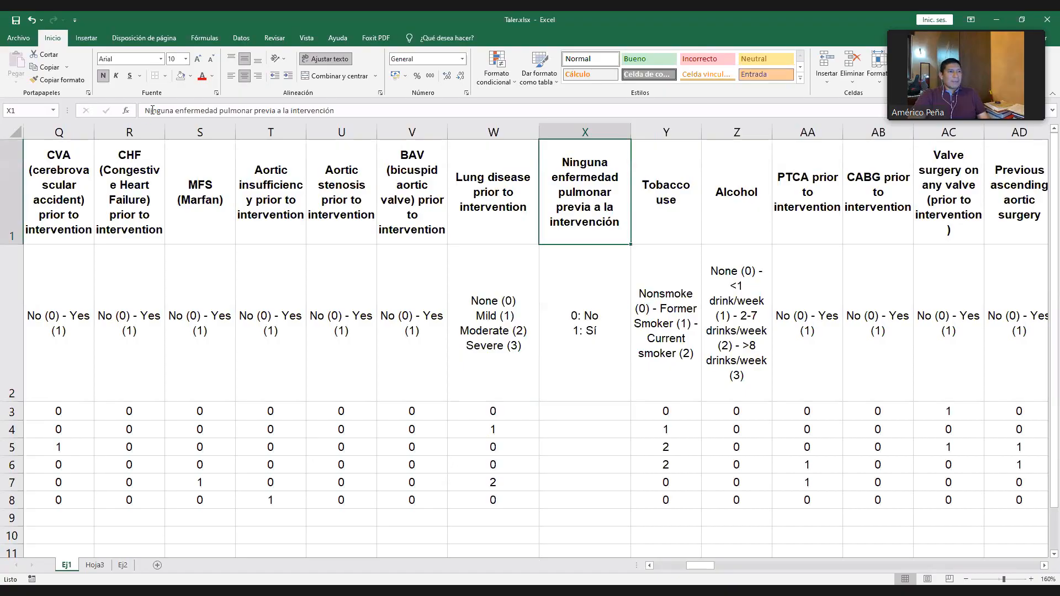
pyautogui.click(151, 110)
pyautogui.doubleClick(151, 111)
pyautogui.write('Alguna')
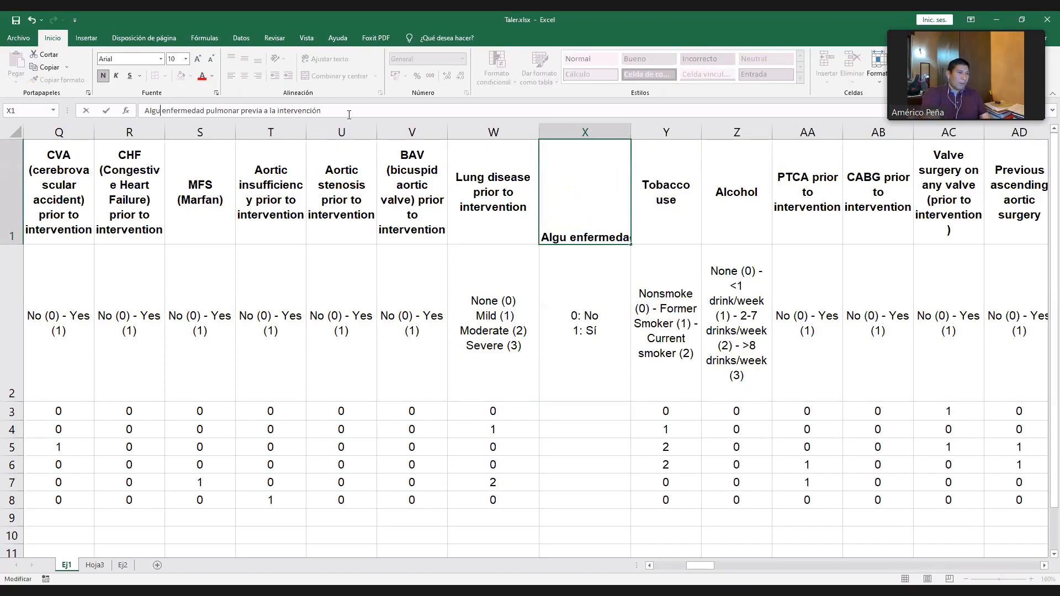
pyautogui.press('Return')
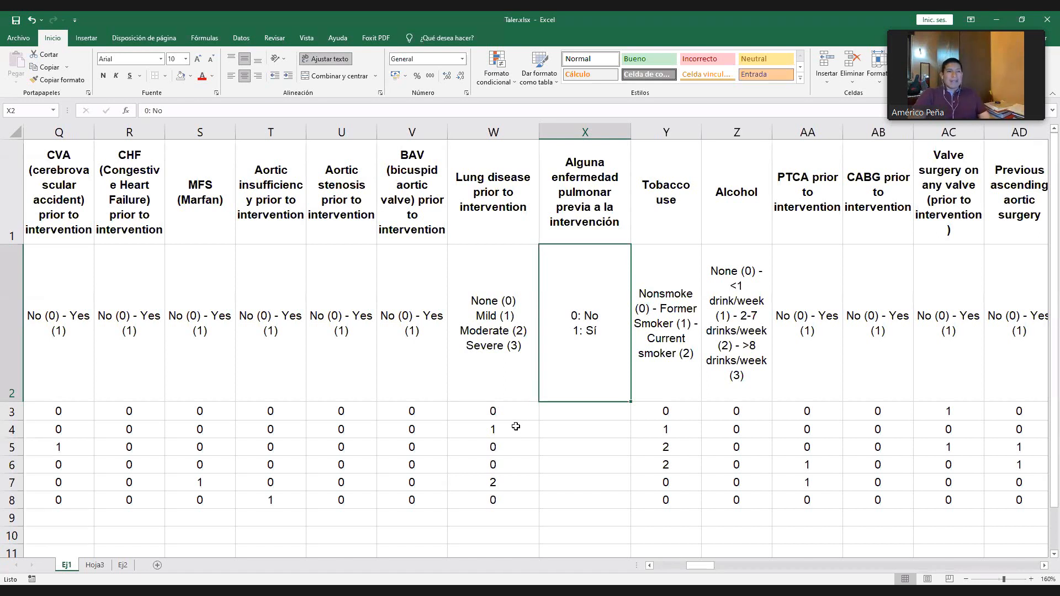
# - Code the first patient's lung disease presence in X3 as 0, based on the severity code in W3
pyautogui.click(508, 412)
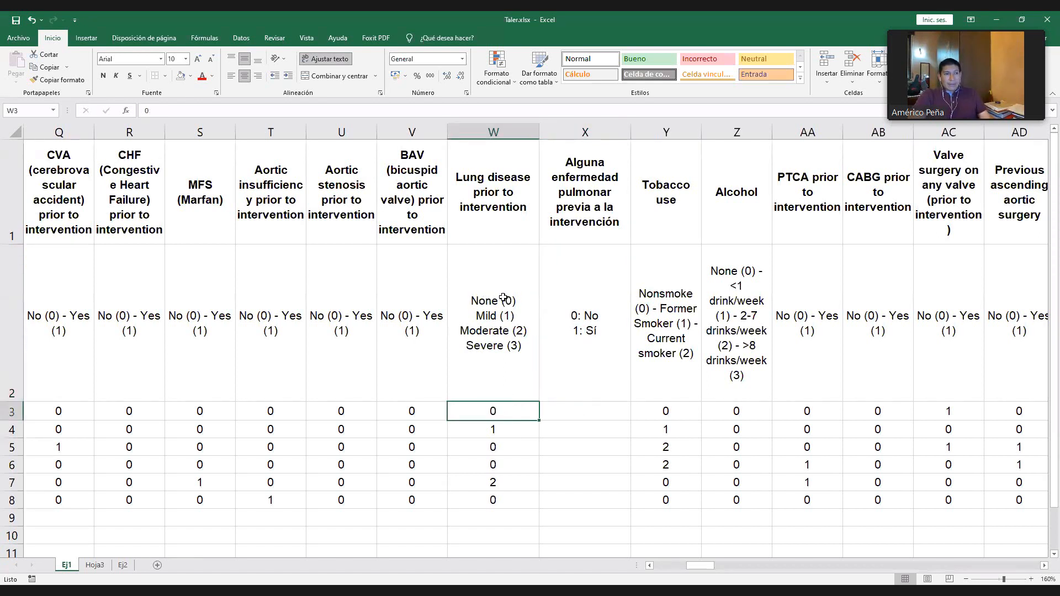
pyautogui.click(591, 411)
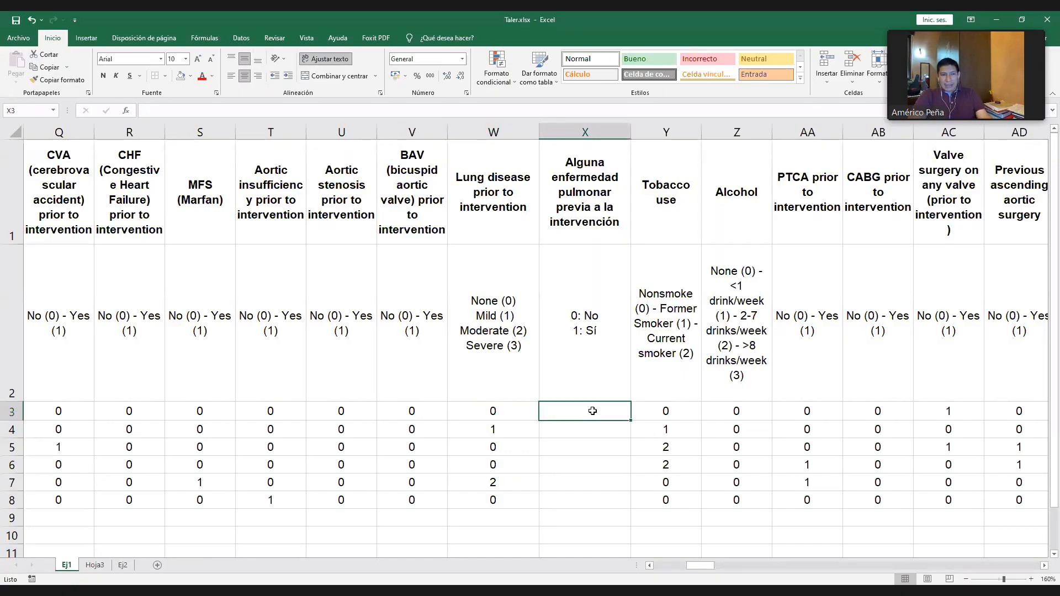
pyautogui.write('0')
pyautogui.press('Return')
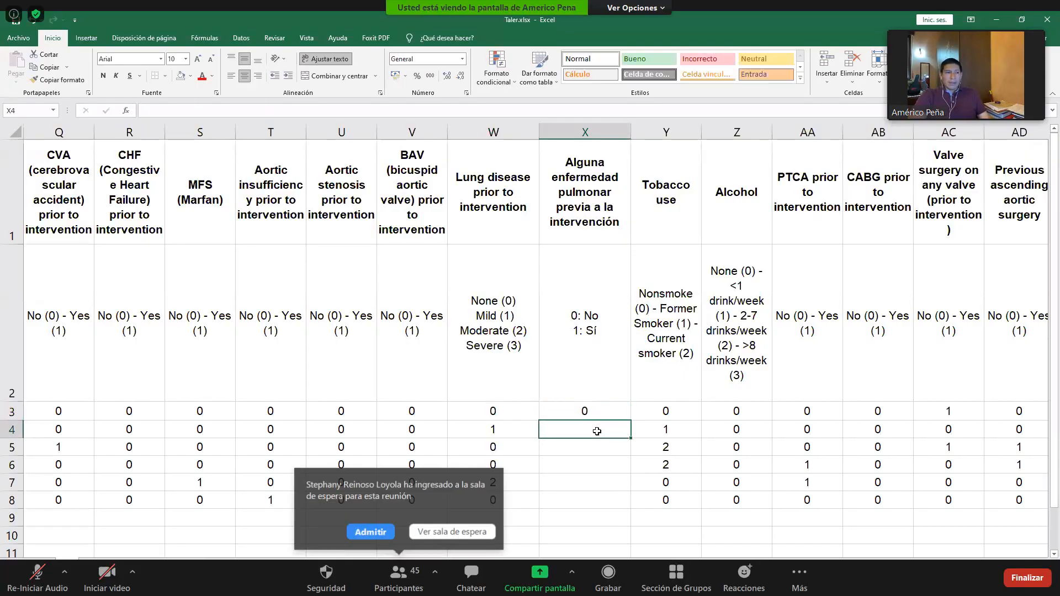
# - Admit the waiting attendee to the Zoom meeting and code the second patient's lung disease presence in X4 as 1
pyautogui.press('Left')
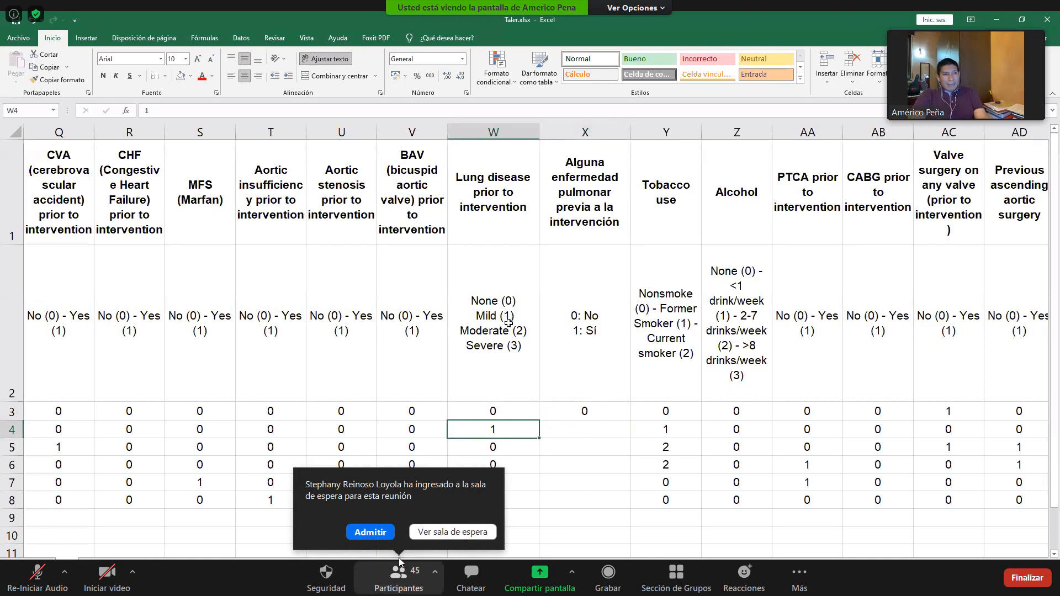
pyautogui.click(369, 532)
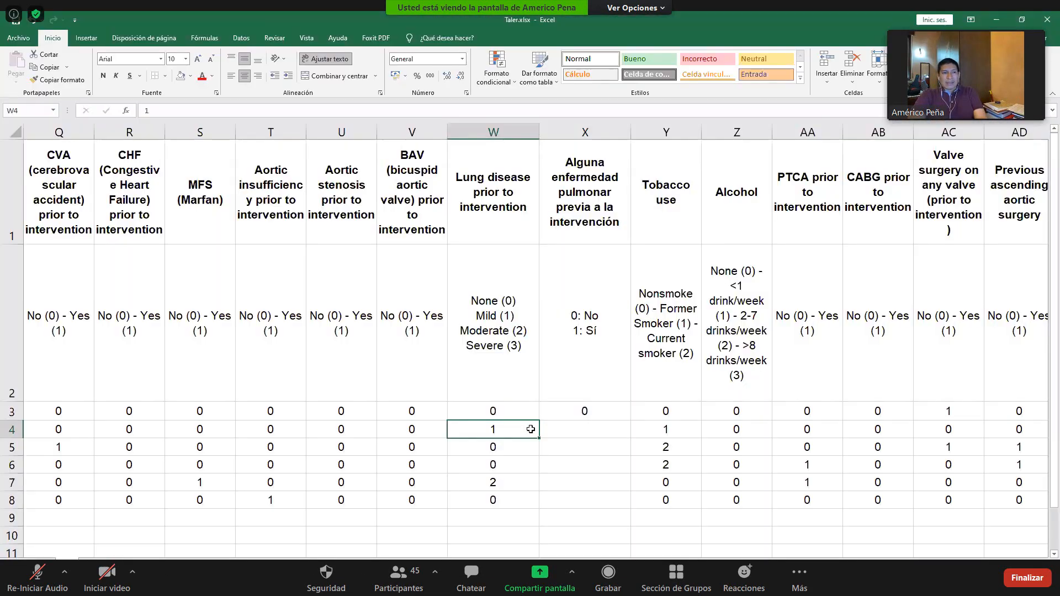
pyautogui.click(586, 430)
pyautogui.write('1')
pyautogui.press('Return')
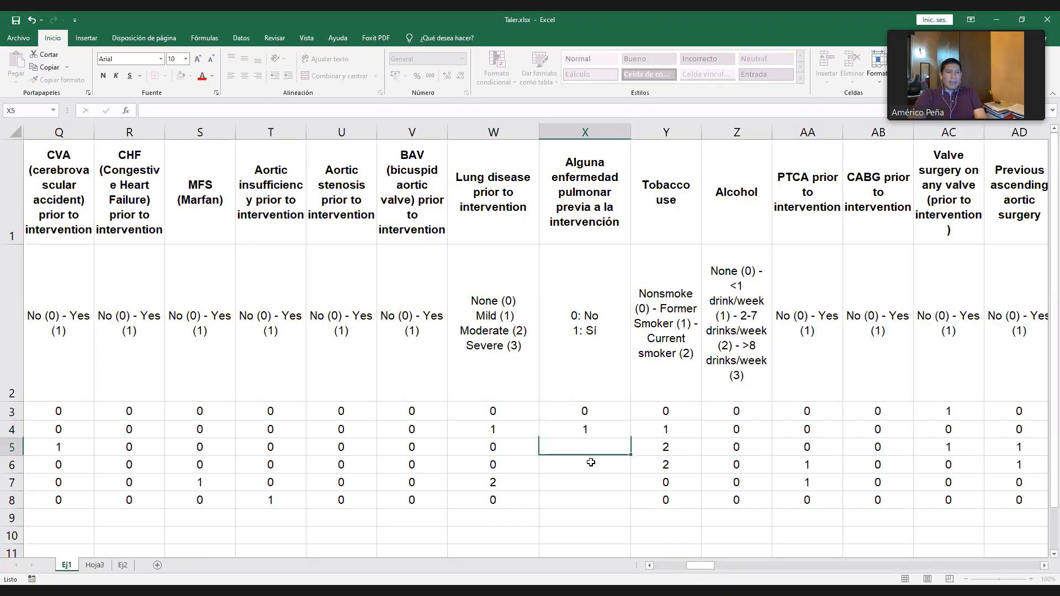
# - Code lung disease presence for the remaining patients in X5 to X8 as 0, 0, 1 and 0
pyautogui.write('0')
pyautogui.press('Return')
pyautogui.write('0')
pyautogui.press('Return')
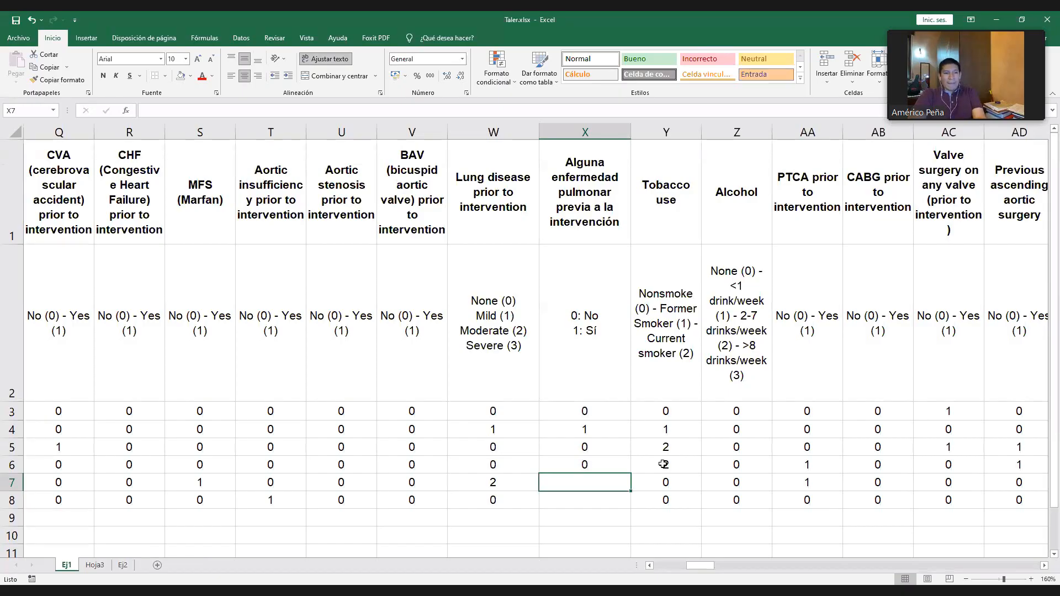
pyautogui.write('1')
pyautogui.press('Return')
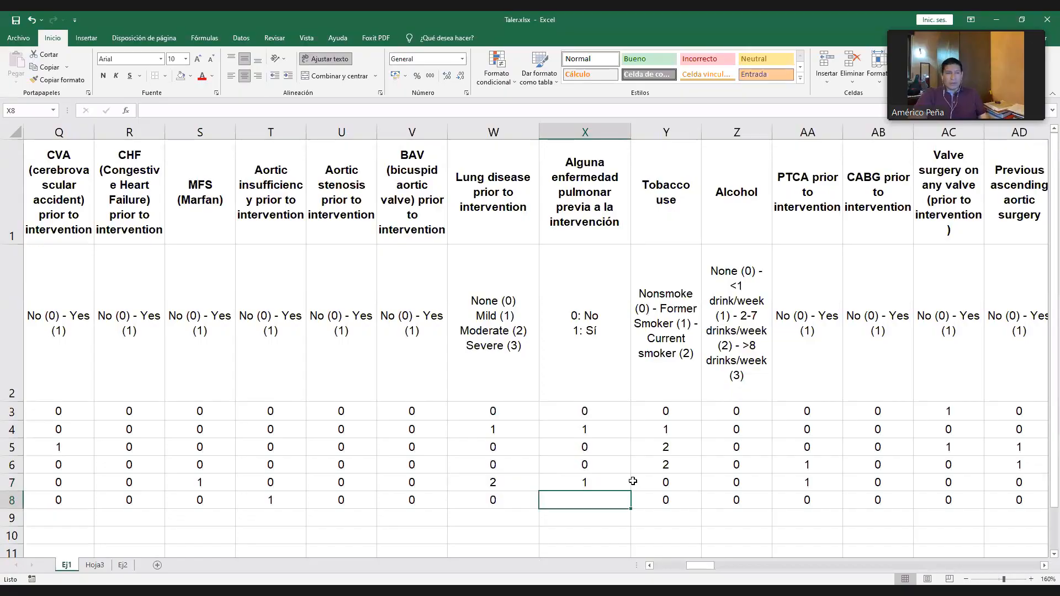
pyautogui.write('0')
pyautogui.press('Return')
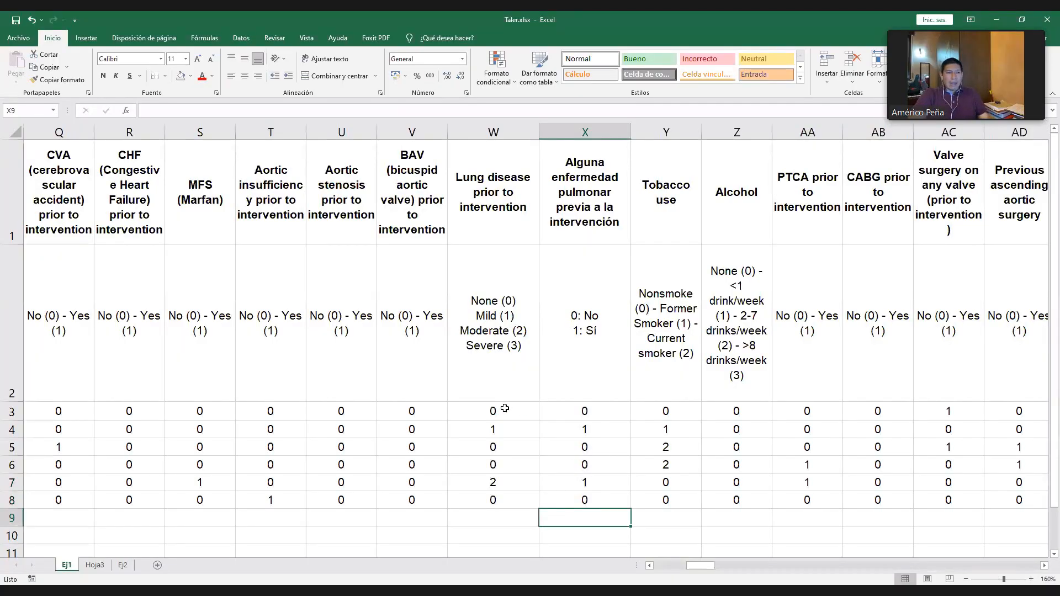
pyautogui.click(508, 516)
pyautogui.scroll(-1, 585, 425)
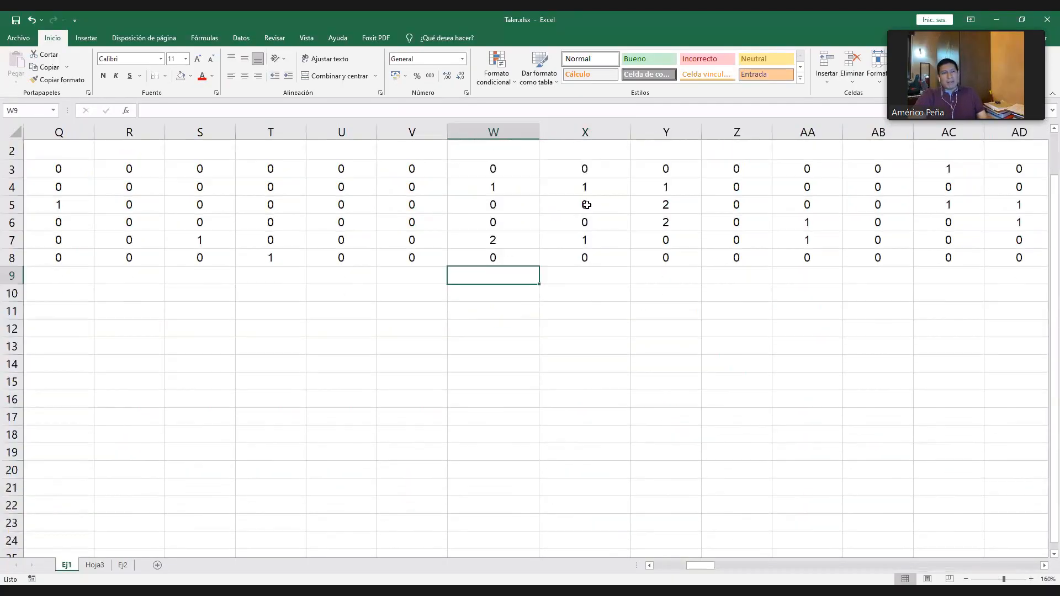
# - Enter the formula =ALEATORIO.ENTRE(0;3) in W9 to generate a random lung disease severity code
pyautogui.scroll(1, 551, 400)
pyautogui.write('=')
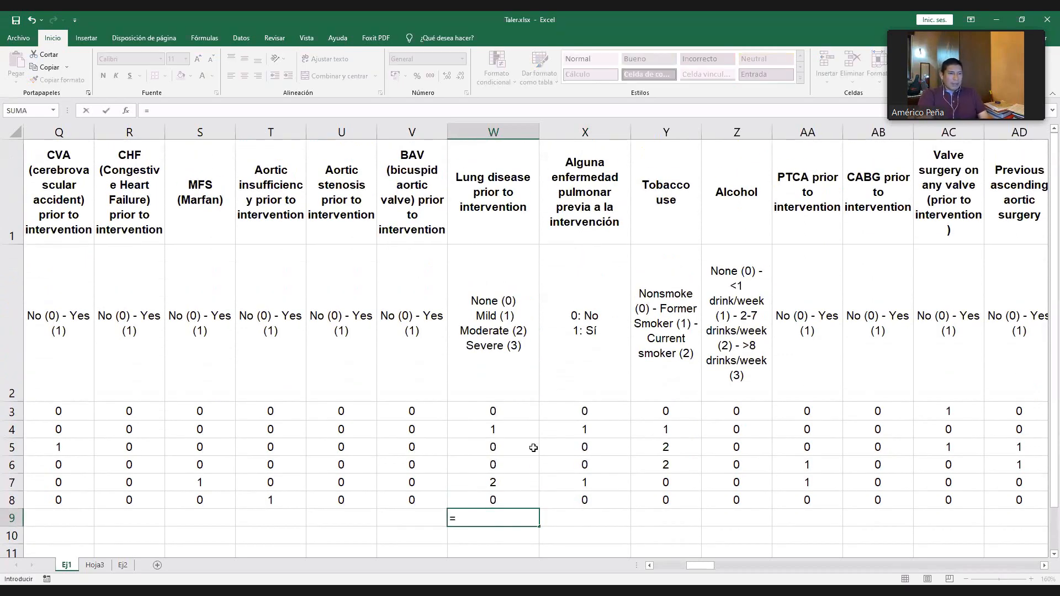
pyautogui.write('ALEATORIO.ENTRE(')
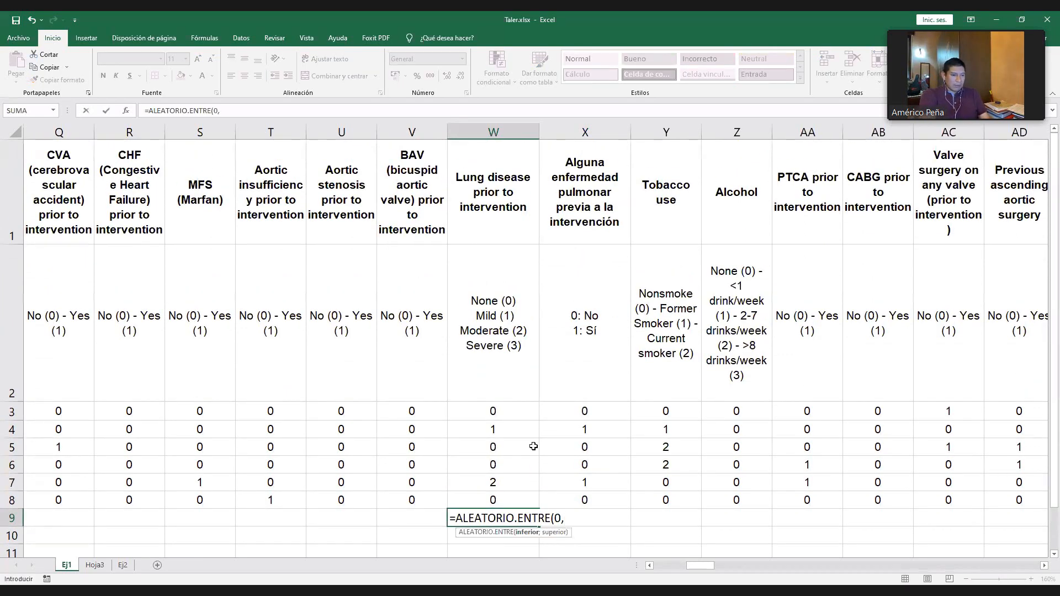
pyautogui.write('0;3)')
pyautogui.hotkey('ctrl', 'Return')
# - Copy the random severity formula from W9 down column W to row 76 and center the cells horizontally
pyautogui.hotkey('ctrl', 'c')
pyautogui.scroll(-4, 523, 438)
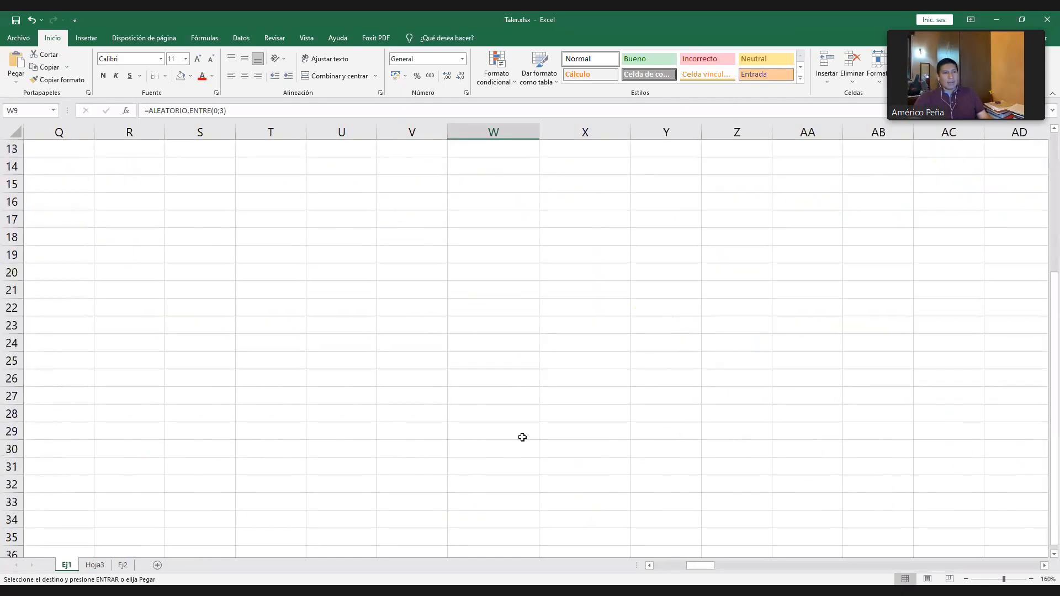
pyautogui.scroll(-3, 524, 413)
pyautogui.scroll(4, 581, 392)
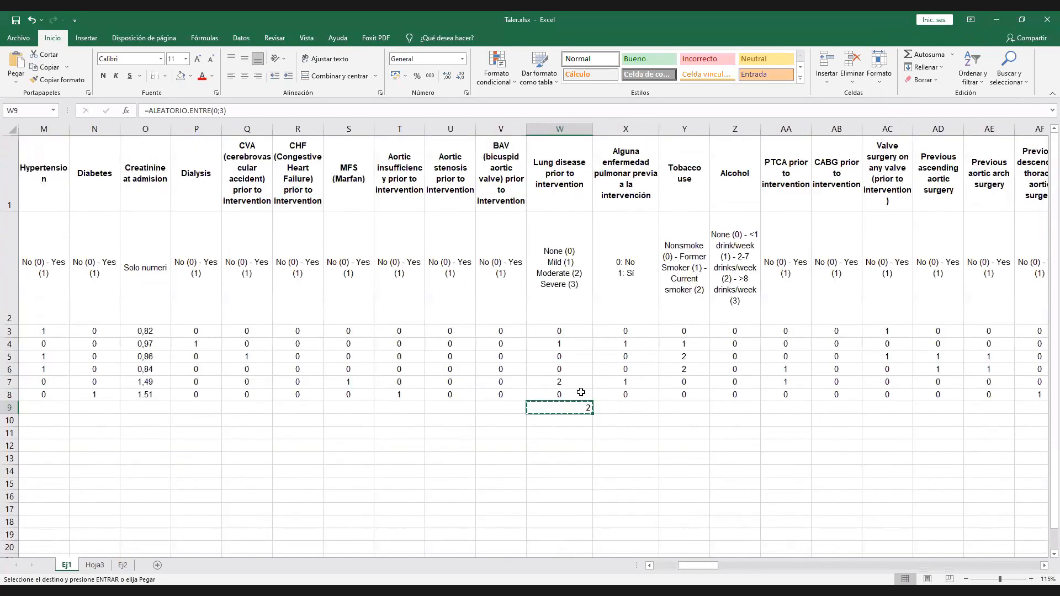
pyautogui.scroll(-1, 581, 392)
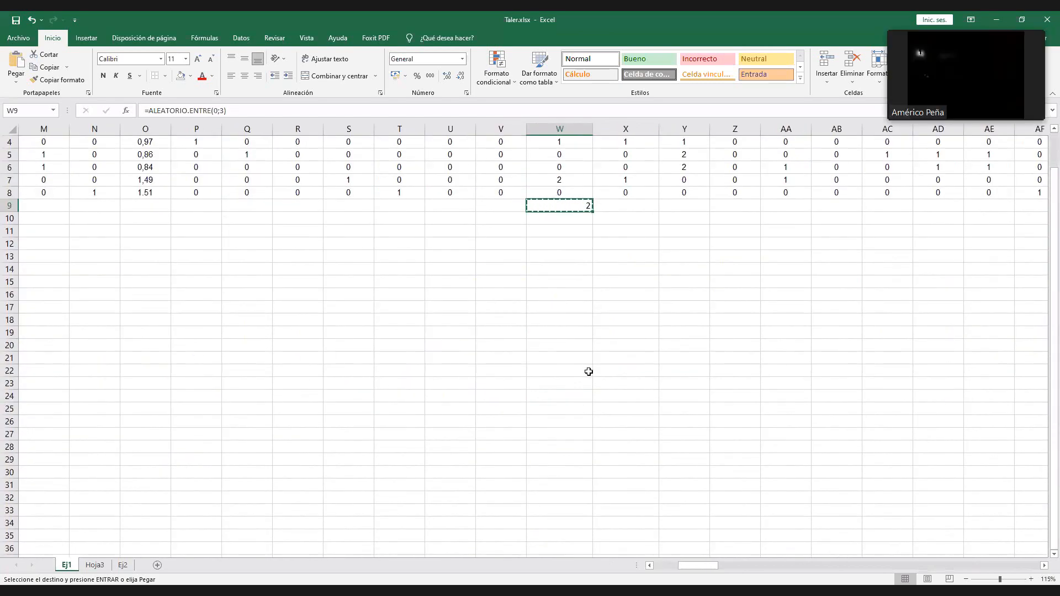
pyautogui.keyDown('shift'); pyautogui.click(586, 447); pyautogui.keyUp('shift')
pyautogui.hotkey('ctrl', 'v')
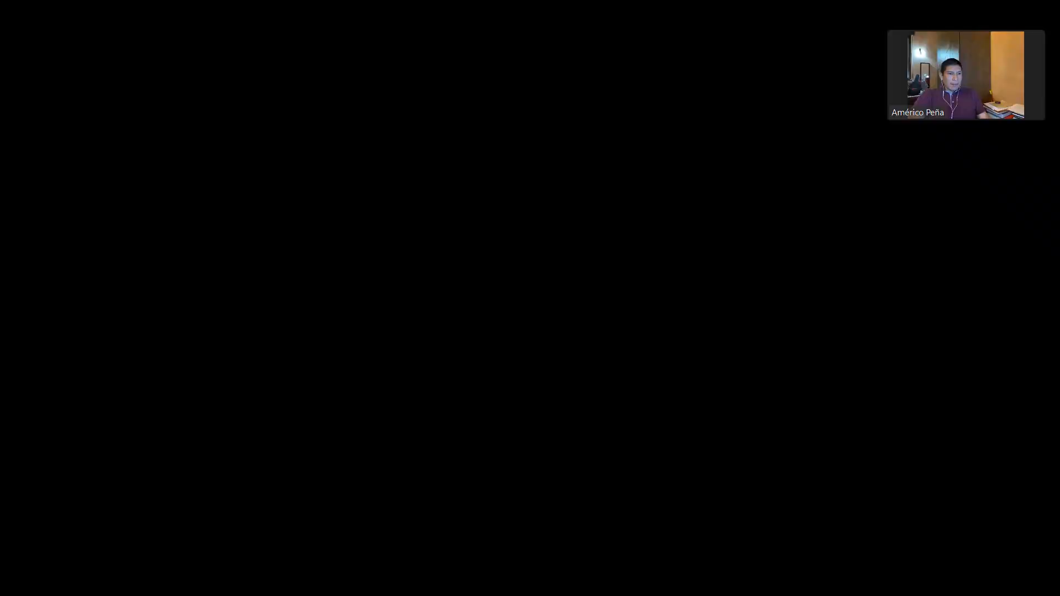
pyautogui.scroll(-9, 579, 509)
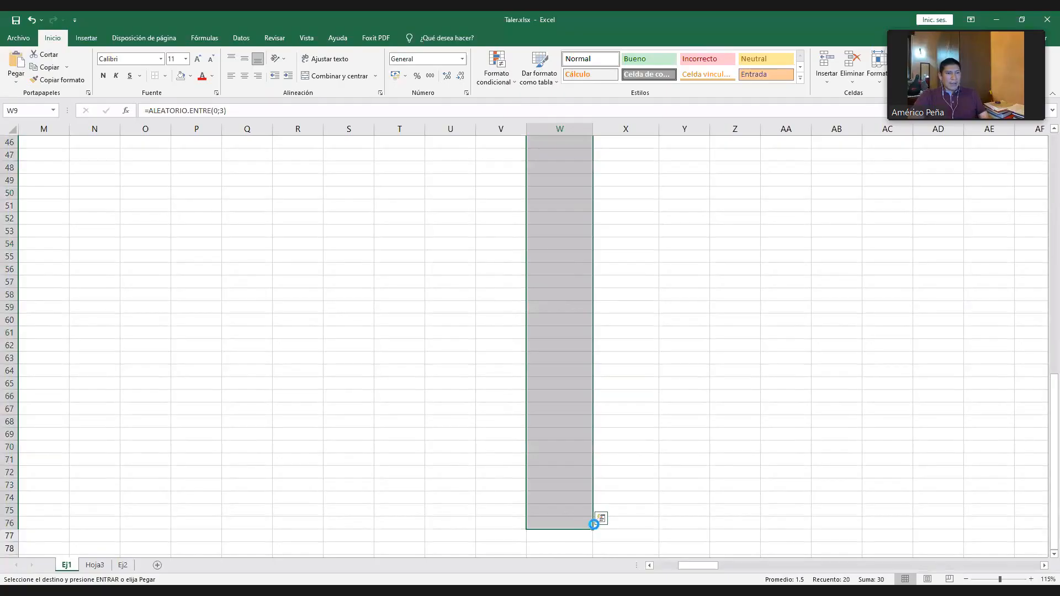
pyautogui.scroll(15, 530, 342)
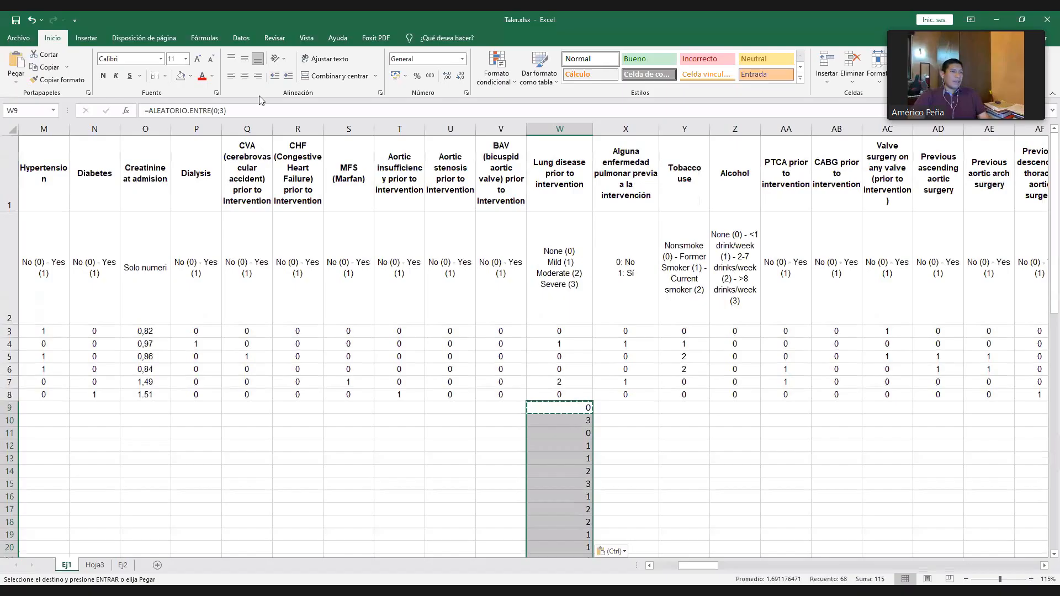
pyautogui.click(244, 76)
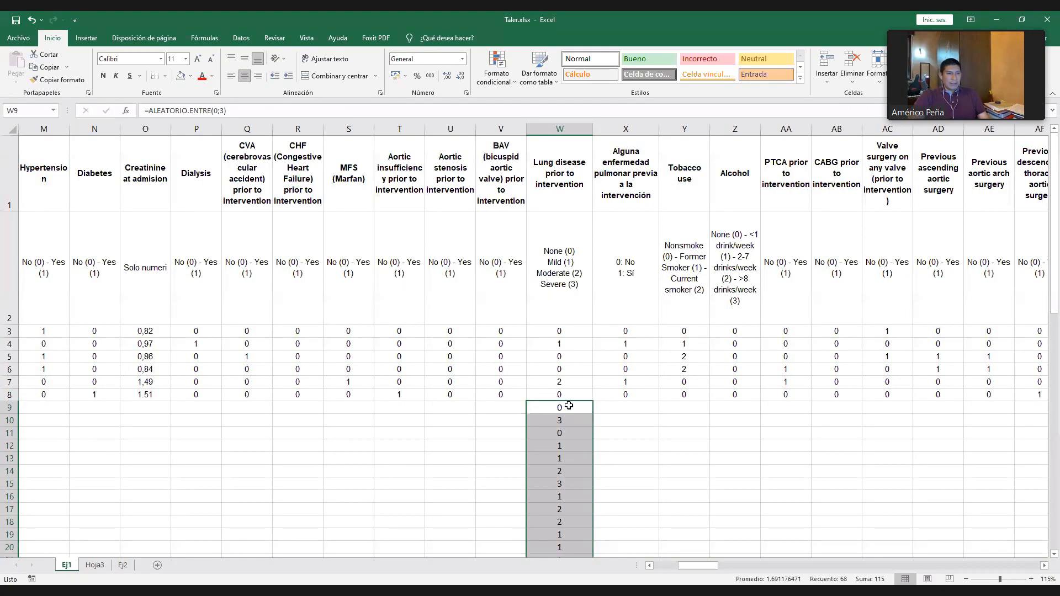
pyautogui.click(568, 406)
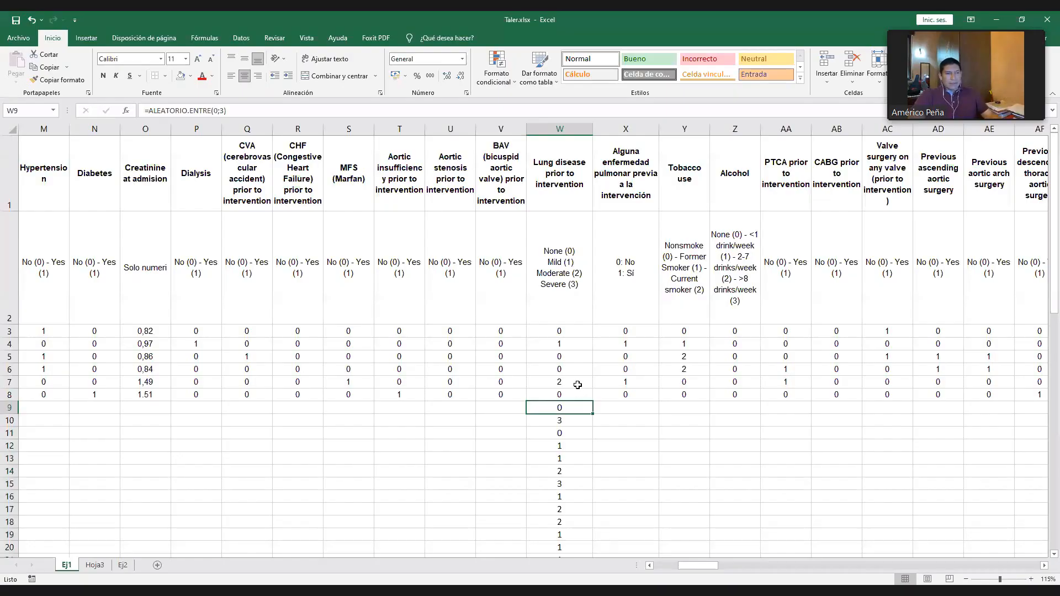
# - Try to replace the random formulas in W9:W76 with their values
pyautogui.scroll(-1, 577, 385)
pyautogui.scroll(1, 575, 241)
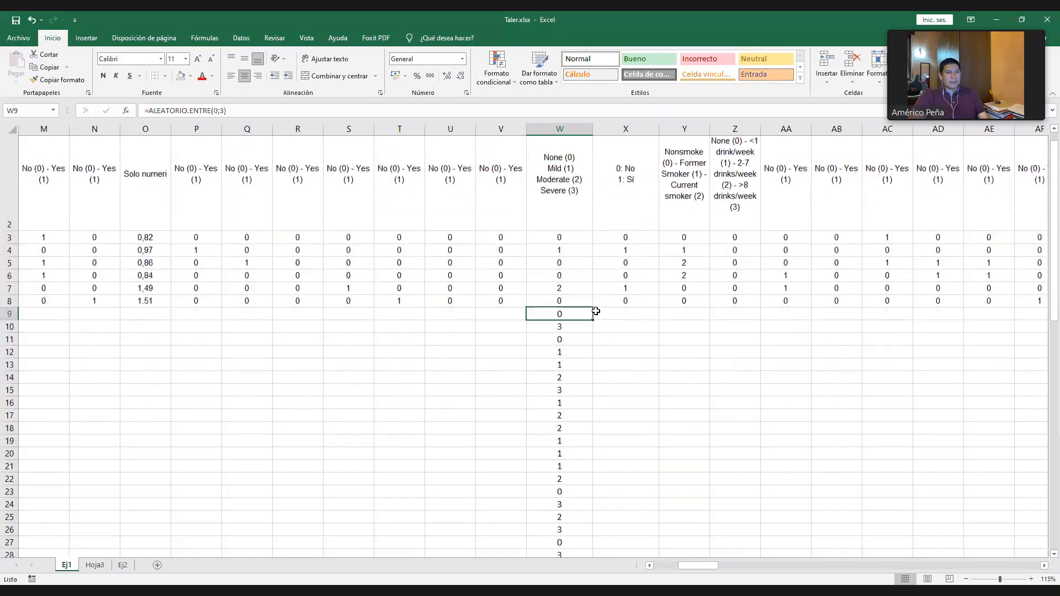
pyautogui.scroll(-1, 596, 311)
pyautogui.hotkey('ctrl', 'shift', 'Down')
pyautogui.hotkey('ctrl', 'c')
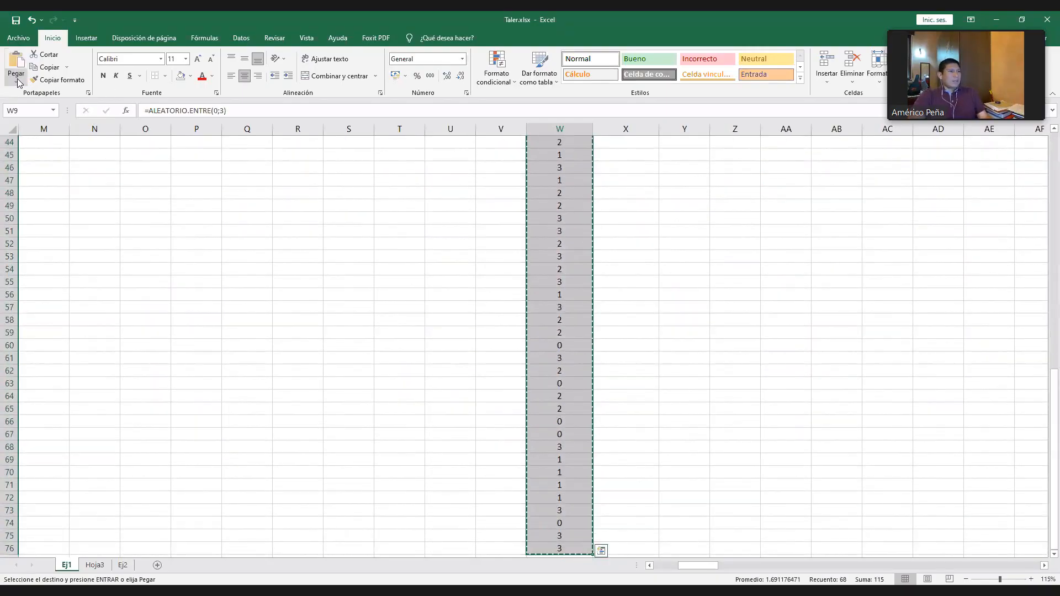
pyautogui.click(17, 82)
pyautogui.click(16, 154)
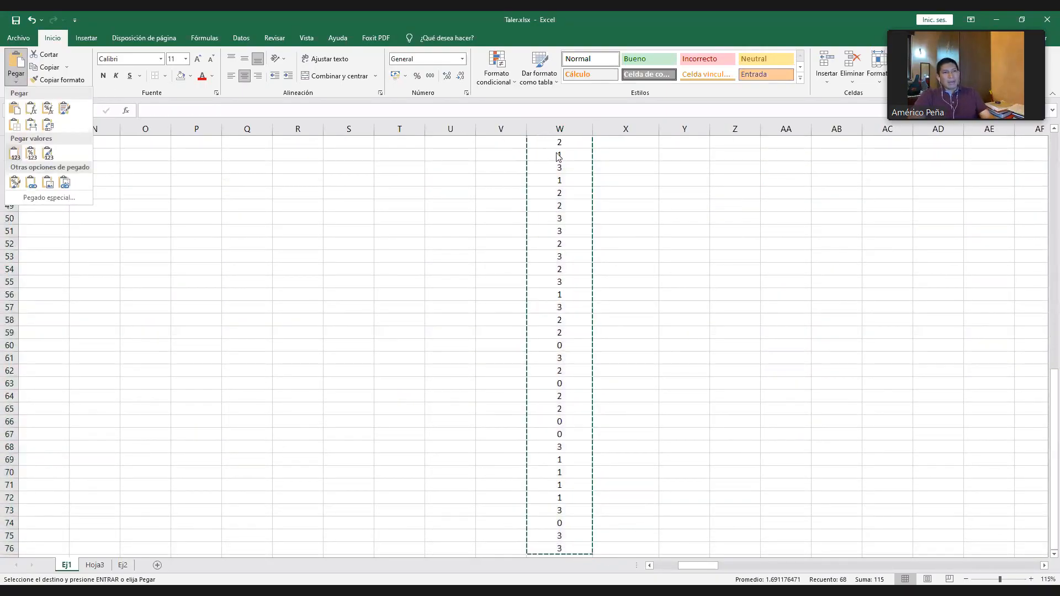
pyautogui.scroll(14, 577, 224)
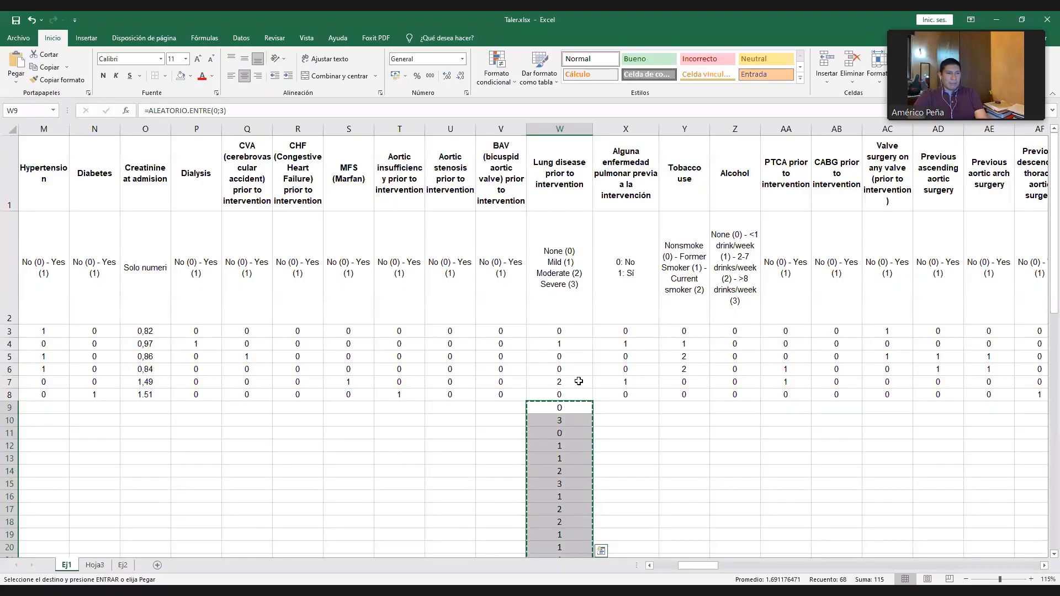
# - Re-confirm the formulas in W9 and W27 to recalculate the random severity codes in column W
pyautogui.click(575, 409)
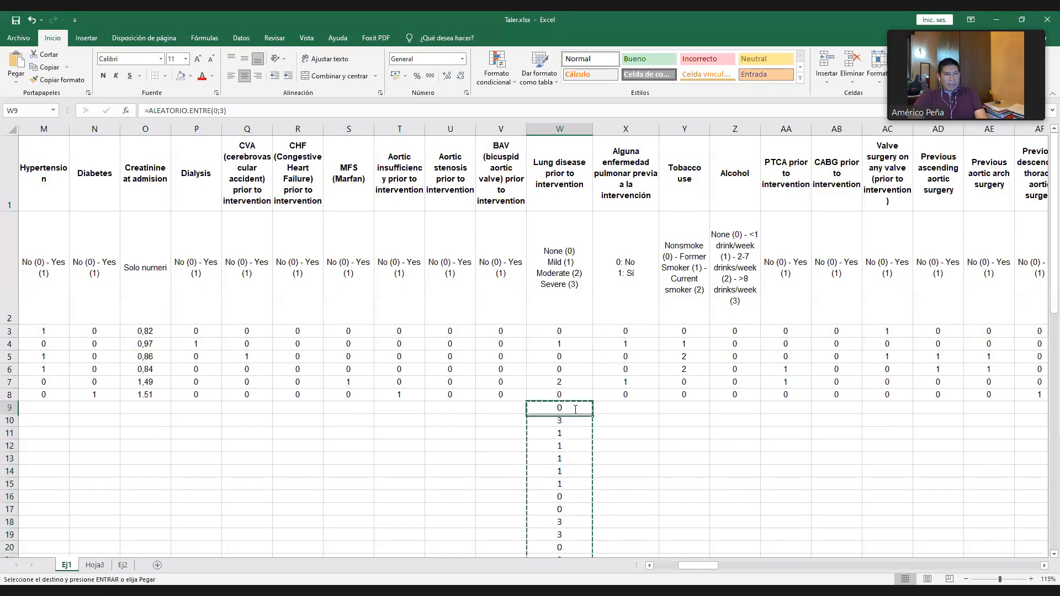
pyautogui.doubleClick(575, 409)
pyautogui.press('Return')
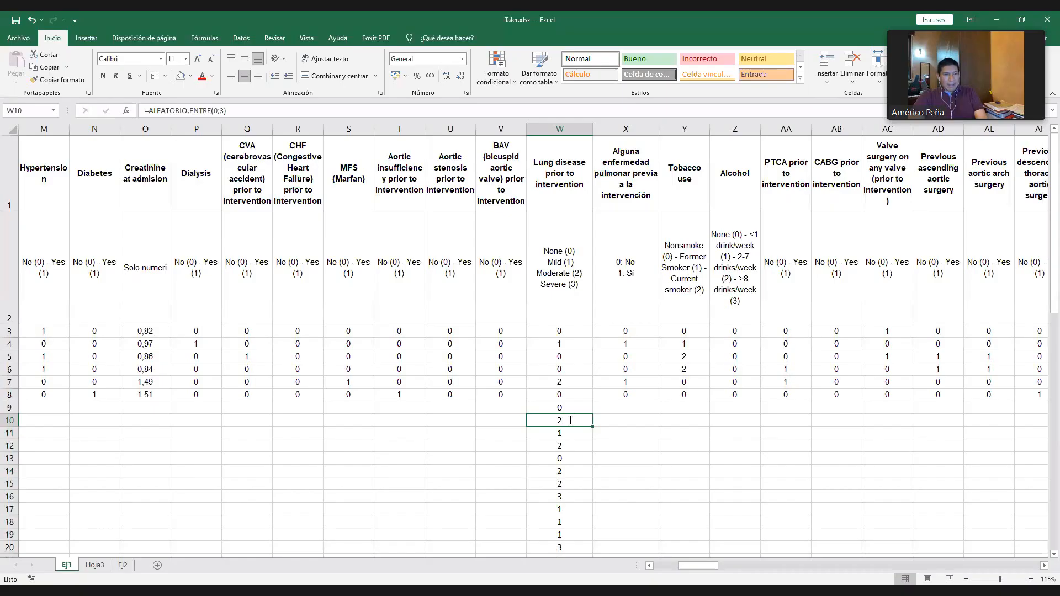
pyautogui.press('Return')
pyautogui.scroll(-3, 571, 436)
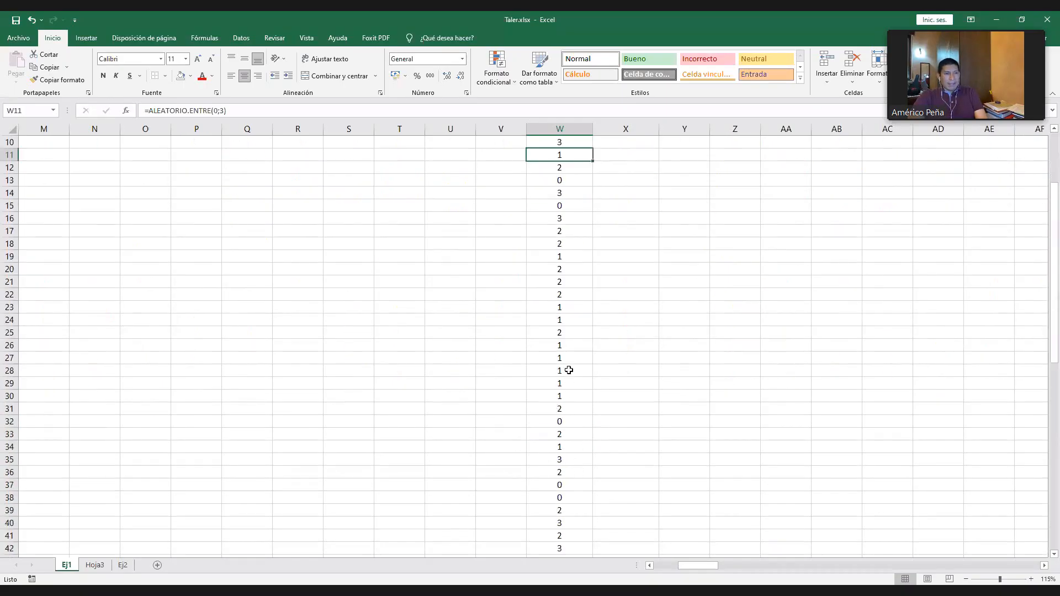
pyautogui.doubleClick(571, 358)
pyautogui.press('Return')
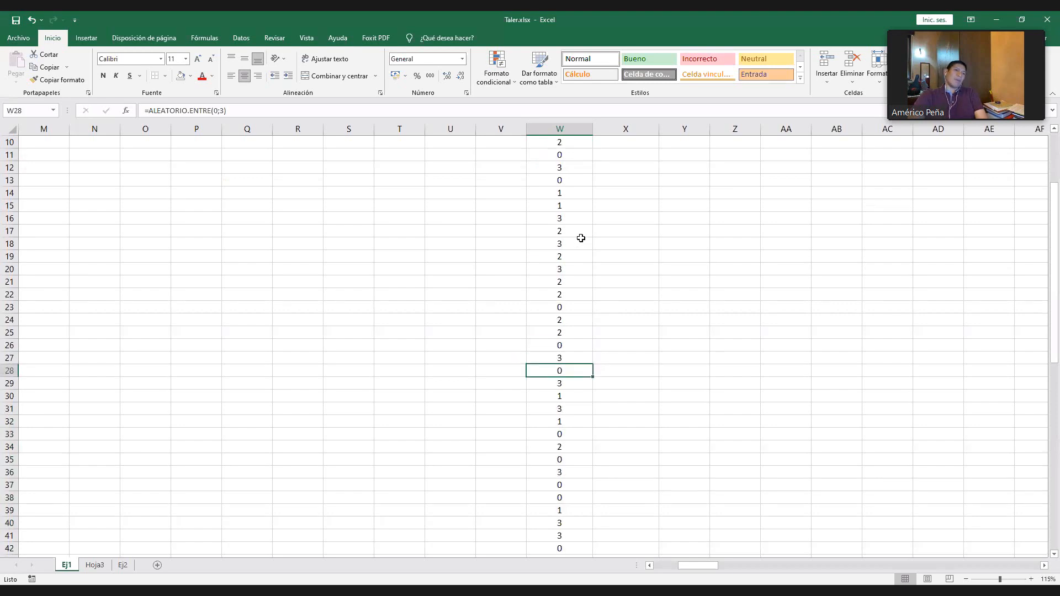
# - Copy W9:W76 and paste it over itself with Paste Special set to Valores, replacing the random formulas with fixed codes
pyautogui.scroll(4, 581, 238)
pyautogui.scroll(-1, 580, 237)
pyautogui.click(563, 206)
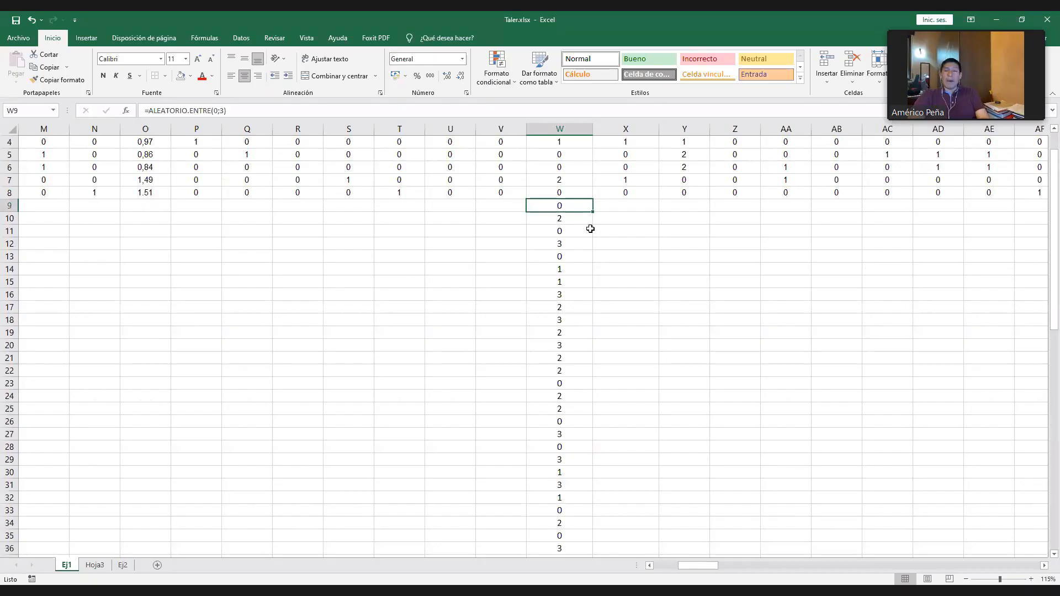
pyautogui.hotkey('ctrl', 'shift', 'Down')
pyautogui.hotkey('ctrl', 'c')
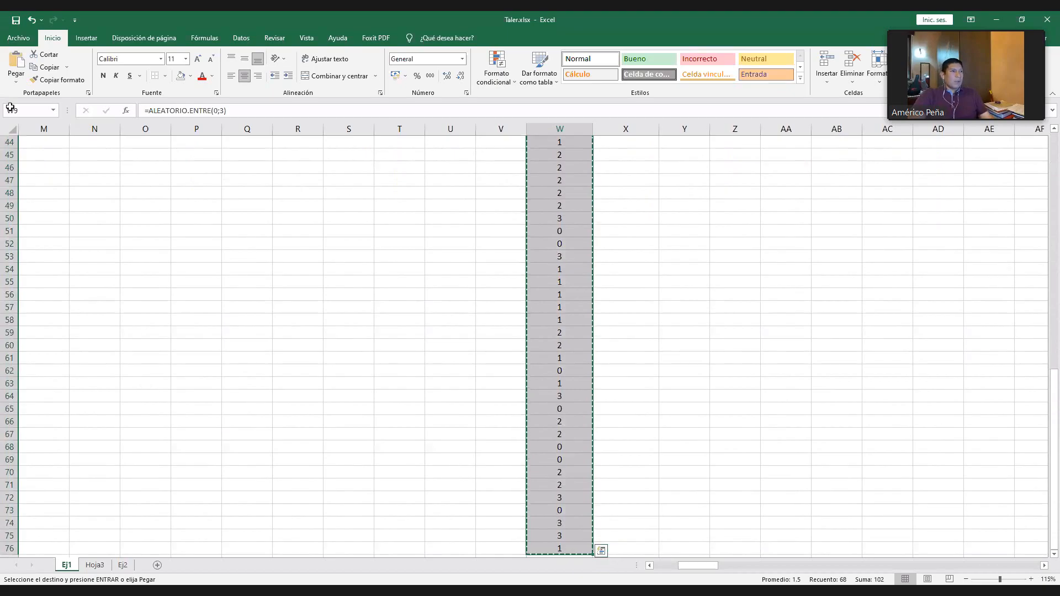
pyautogui.click(16, 79)
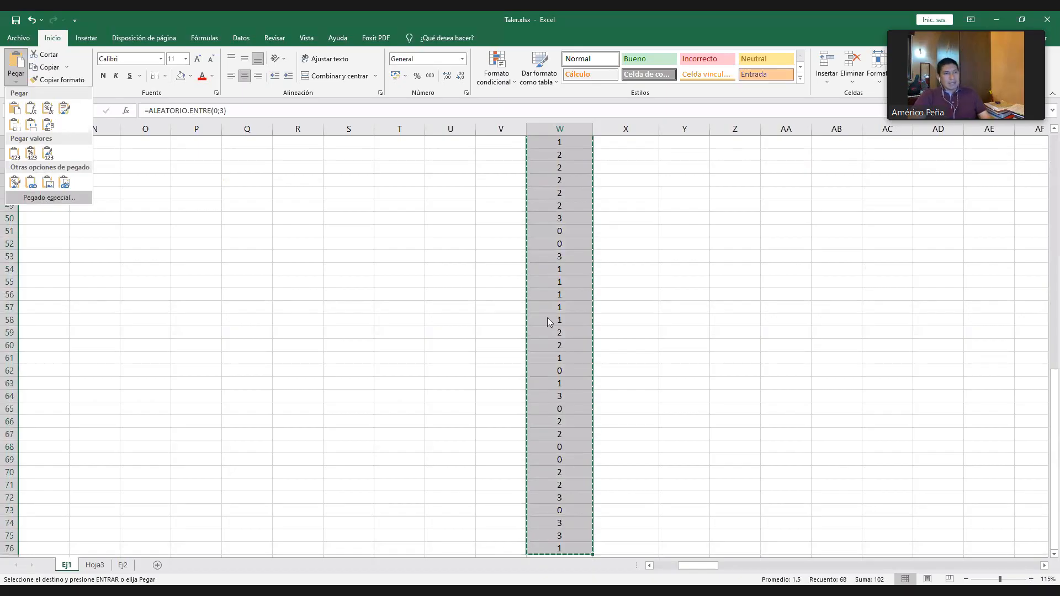
pyautogui.press('Return')
pyautogui.click(379, 270)
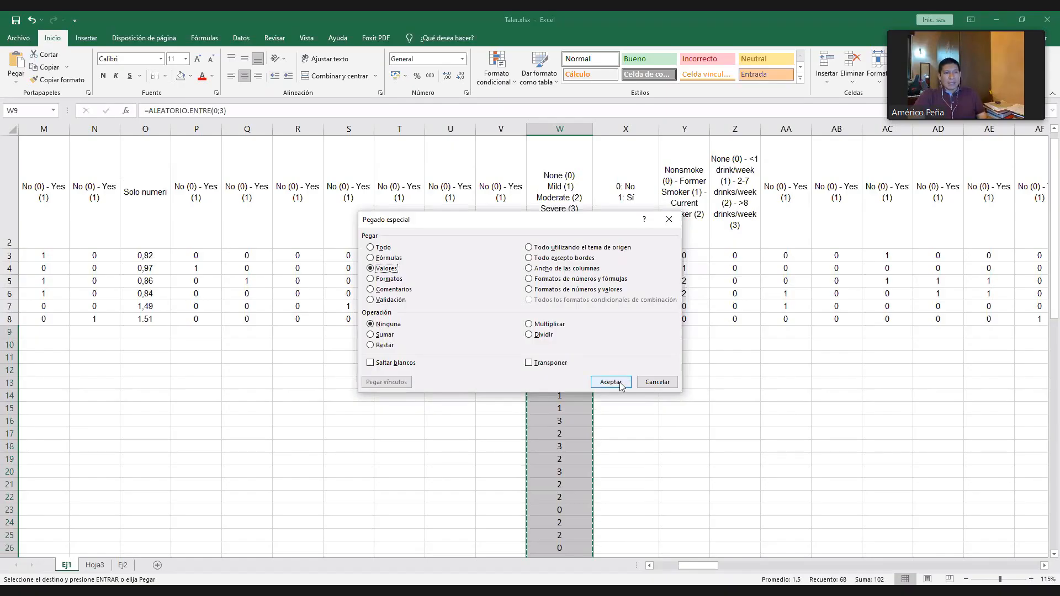
pyautogui.click(611, 382)
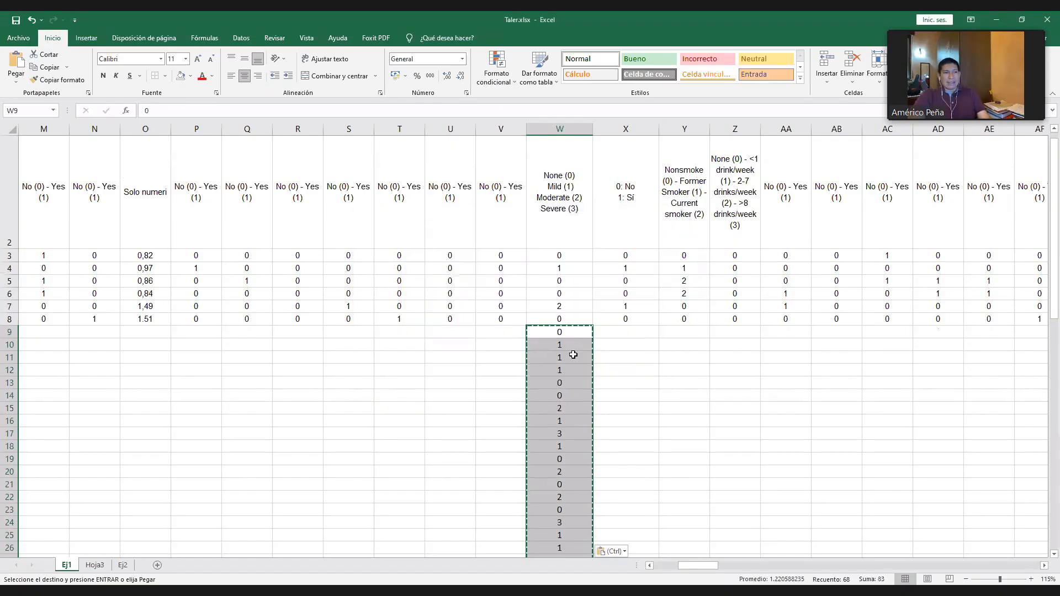
# - Check several severity codes from W9 to W13 to see whether they contain fixed values or formulas
pyautogui.click(574, 366)
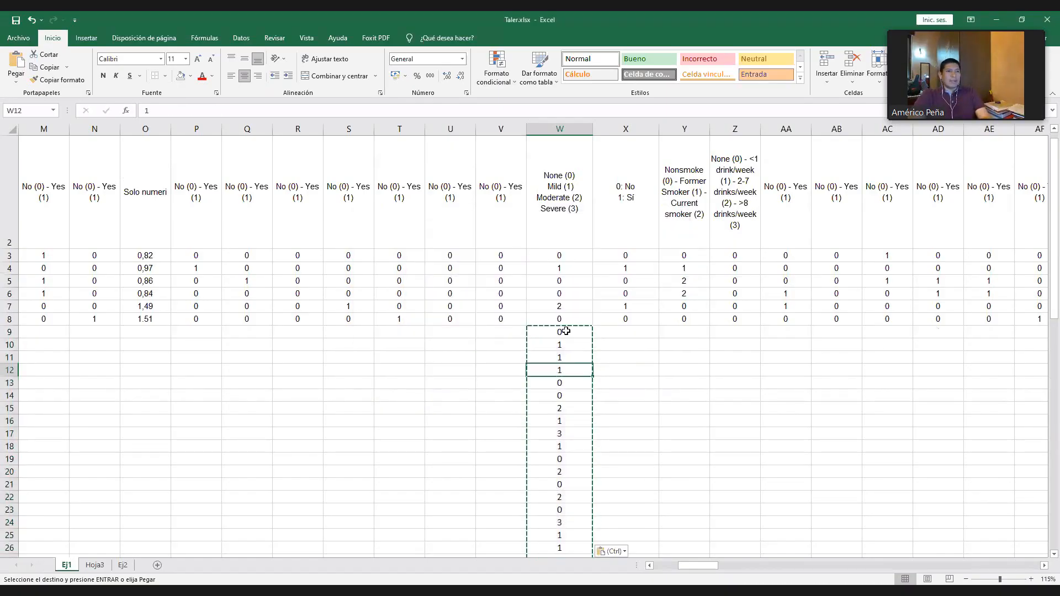
pyautogui.click(565, 333)
pyautogui.click(584, 345)
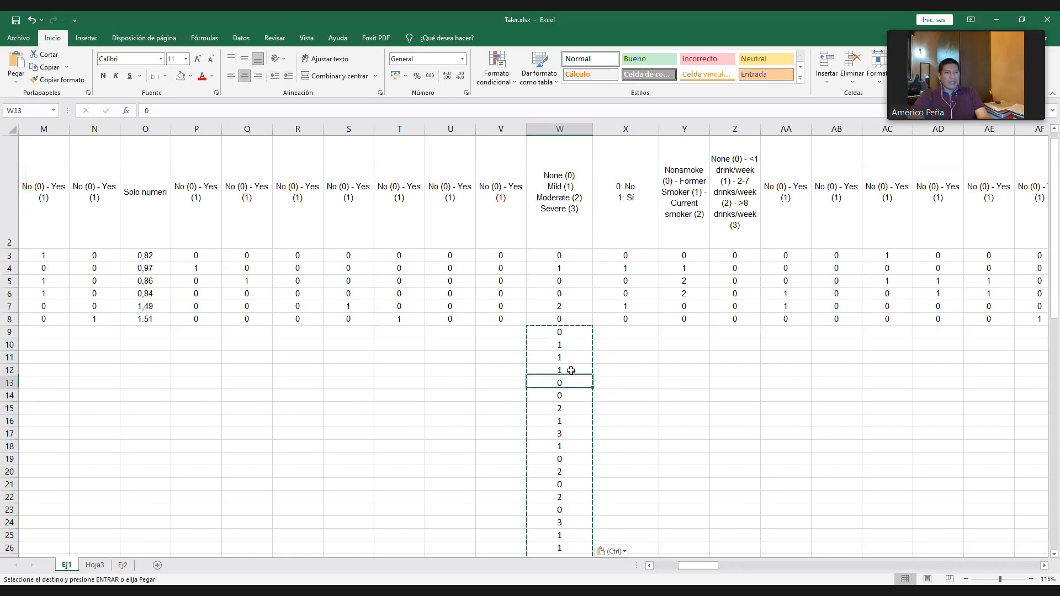
pyautogui.scroll(-3, 568, 371)
pyautogui.scroll(4, 594, 398)
# - Select X9, the first empty cell of the column for any lung disease prior to the intervention
pyautogui.click(610, 406)
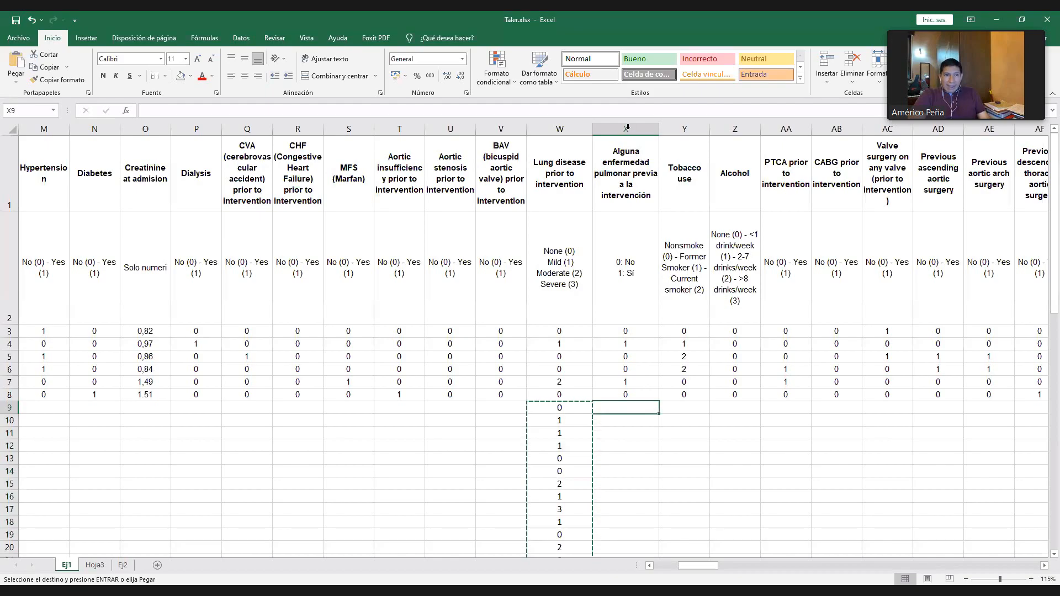
pyautogui.click(627, 128)
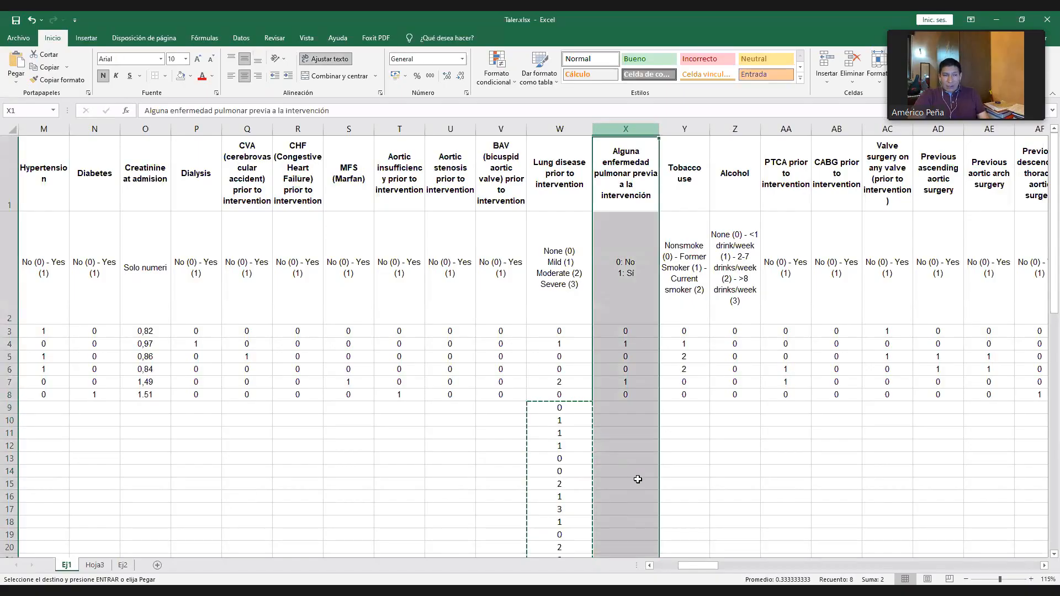
pyautogui.click(630, 403)
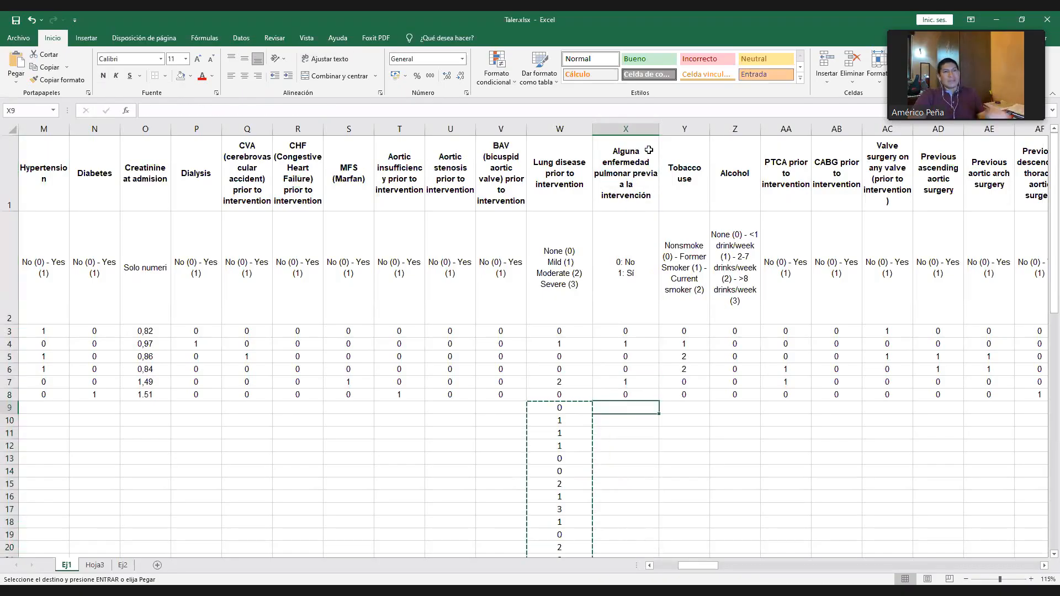
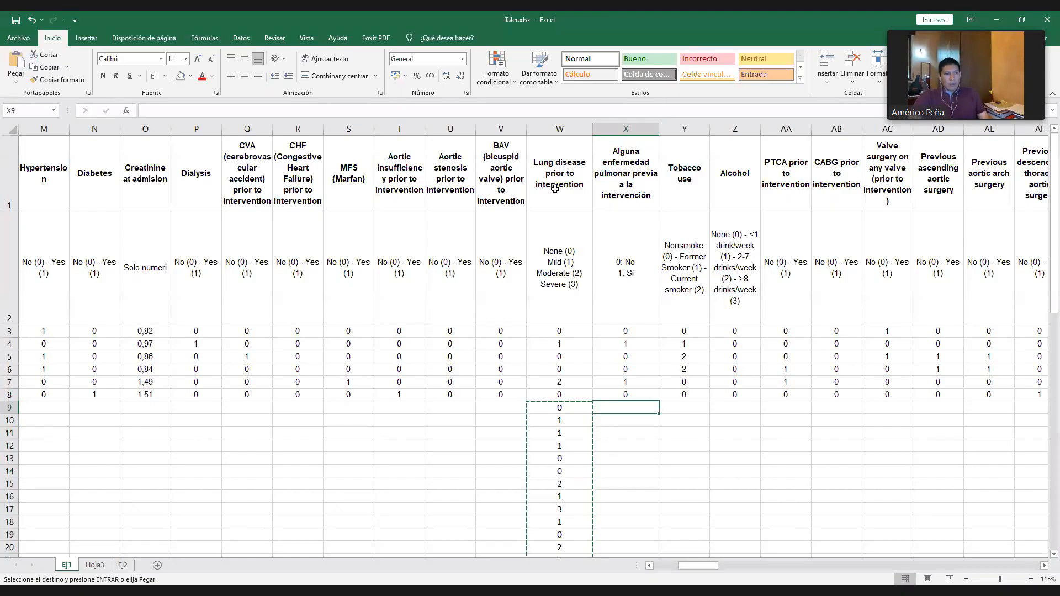
# - Enter the formula =SI(W9=0;"0";"1") in X9 to derive the dichotomous lung disease code from the severity code in W9
pyautogui.click(559, 128)
pyautogui.click(615, 408)
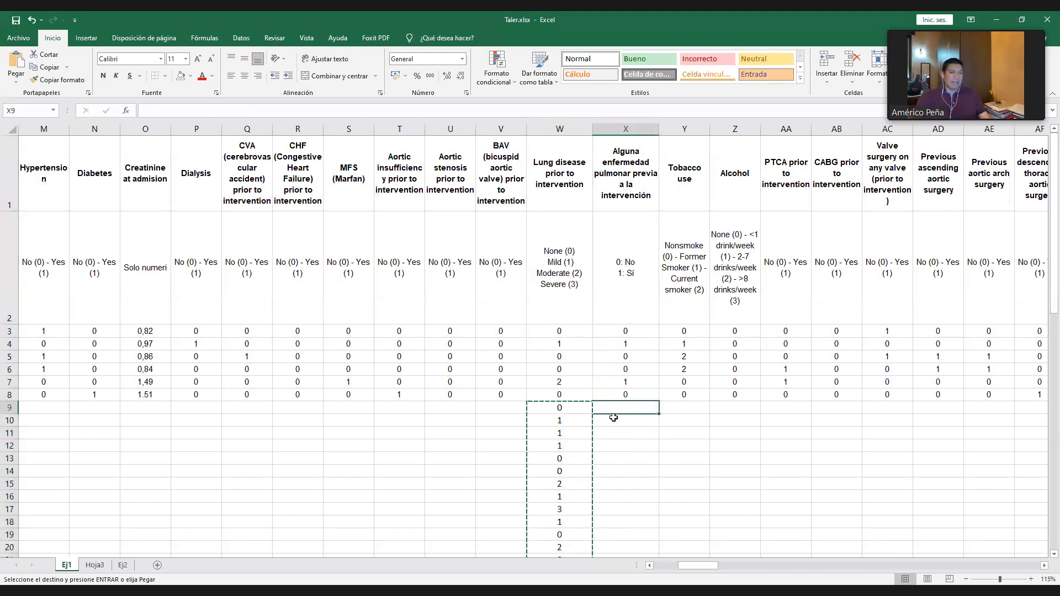
pyautogui.write('=')
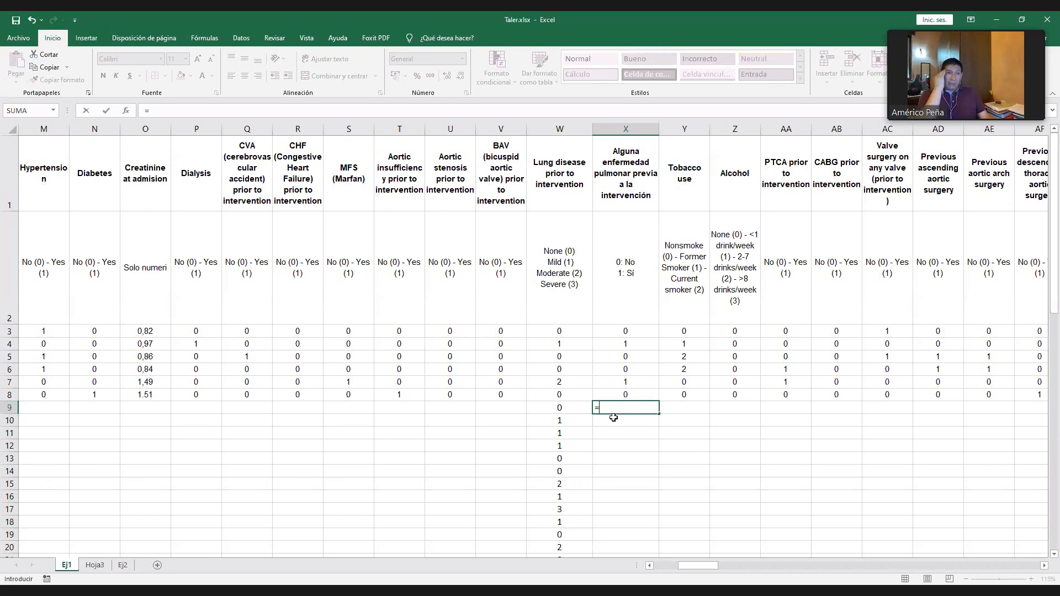
pyautogui.write('s')
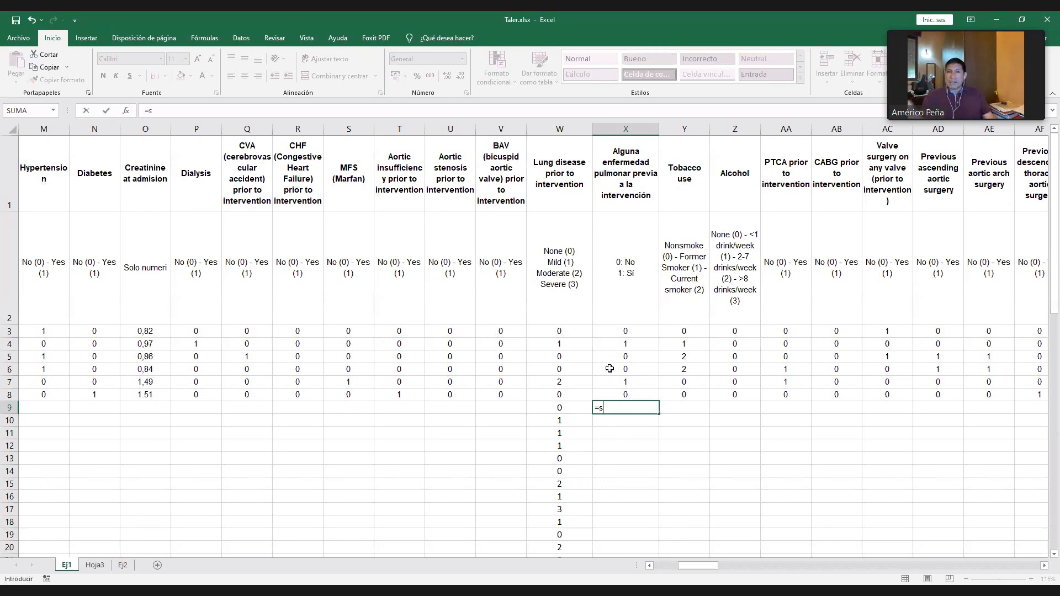
pyautogui.write('i')
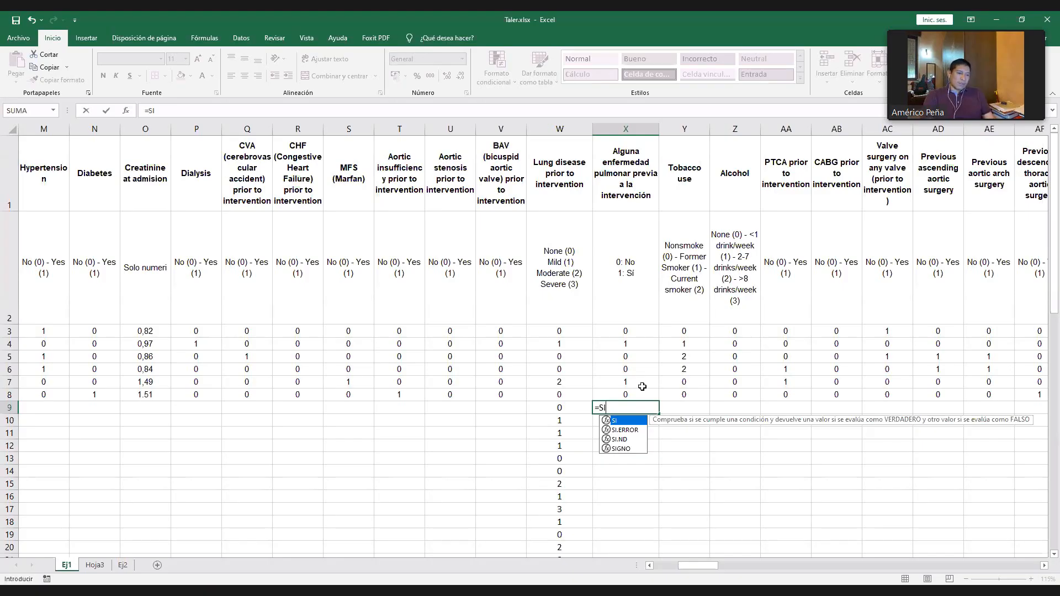
pyautogui.write('(')
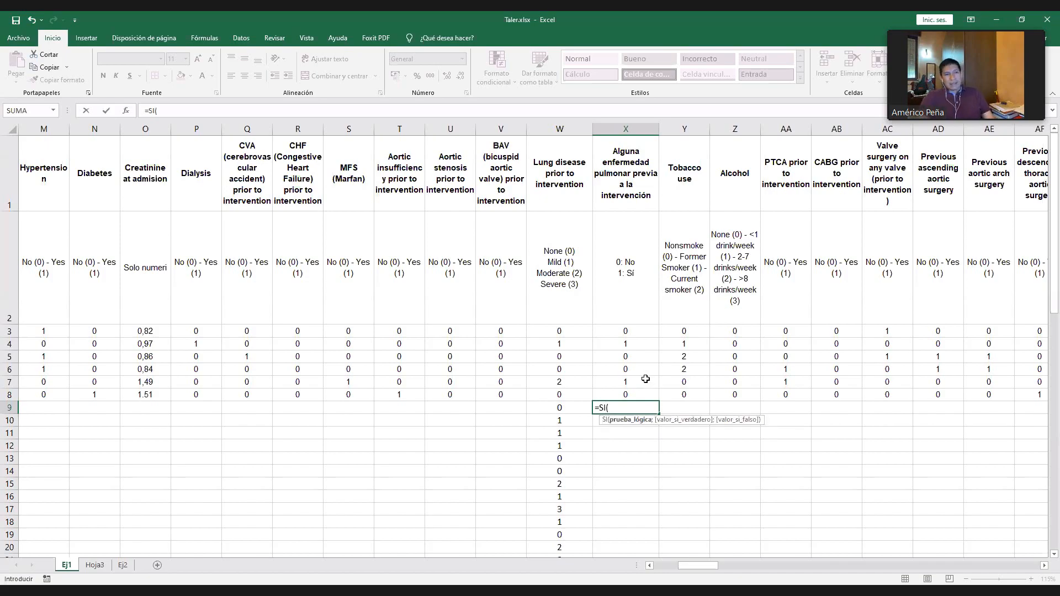
pyautogui.click(564, 407)
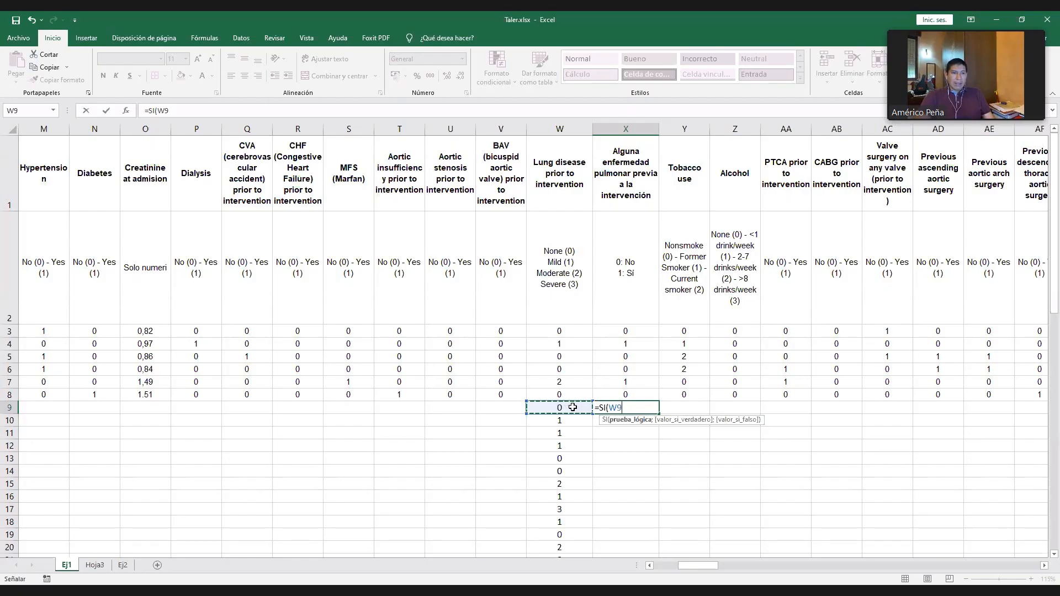
pyautogui.write('=')
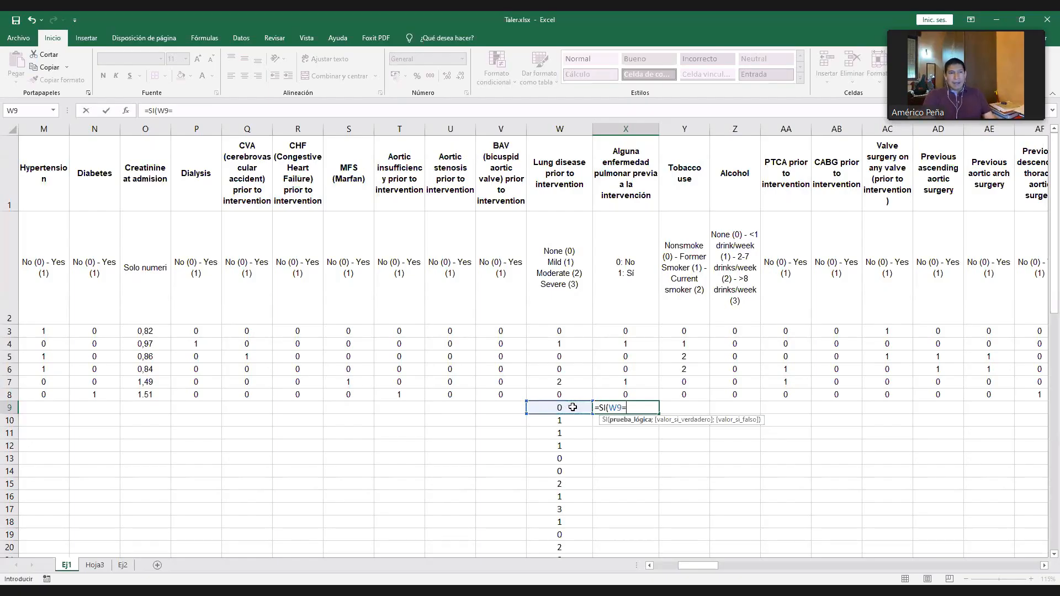
pyautogui.write('"0"')
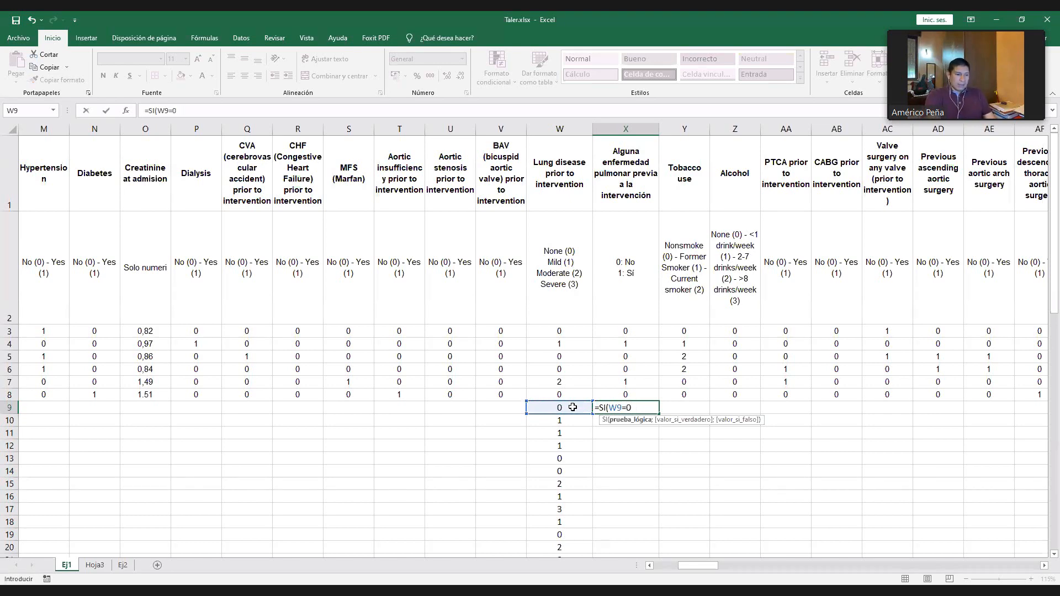
pyautogui.write(';')
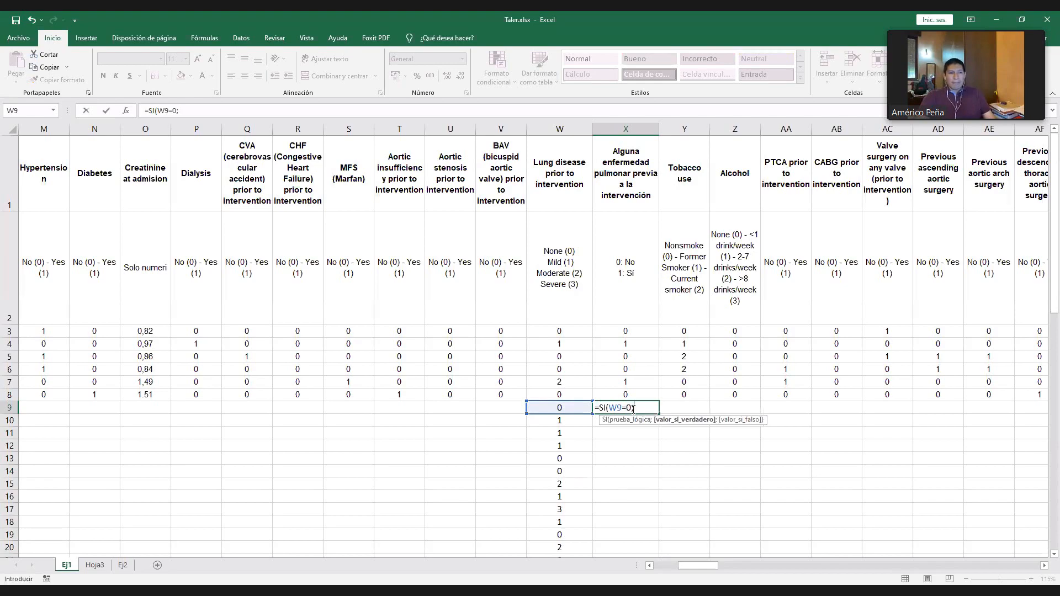
pyautogui.write('"0"')
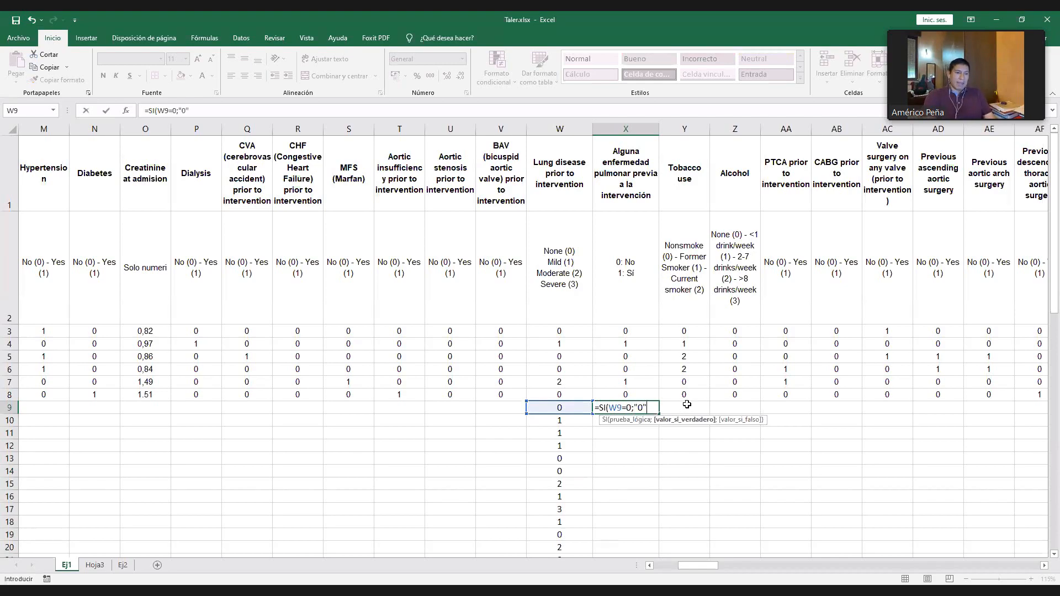
pyautogui.write('0";')
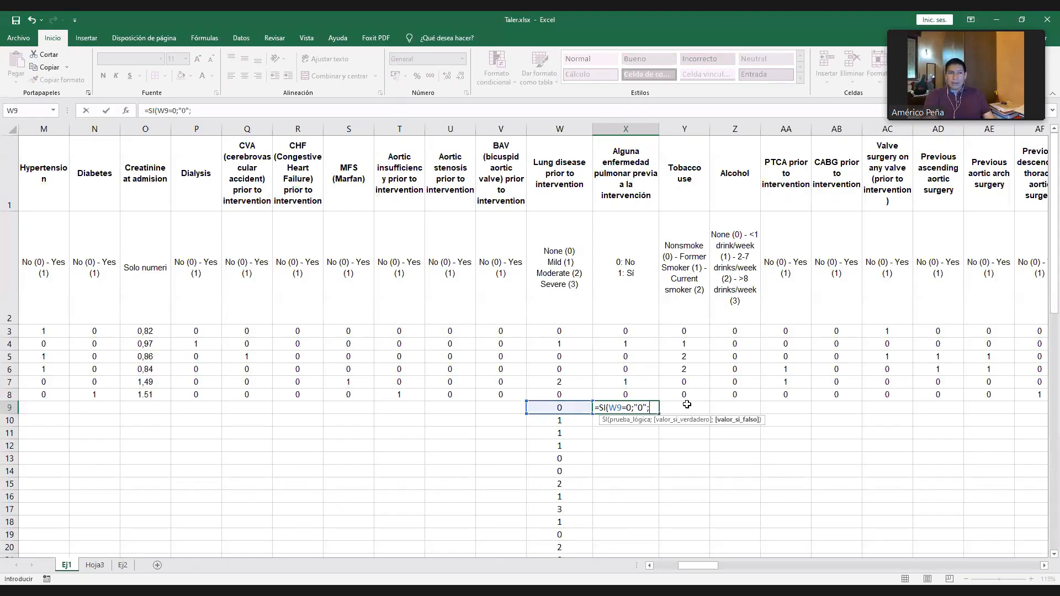
pyautogui.write('"1')
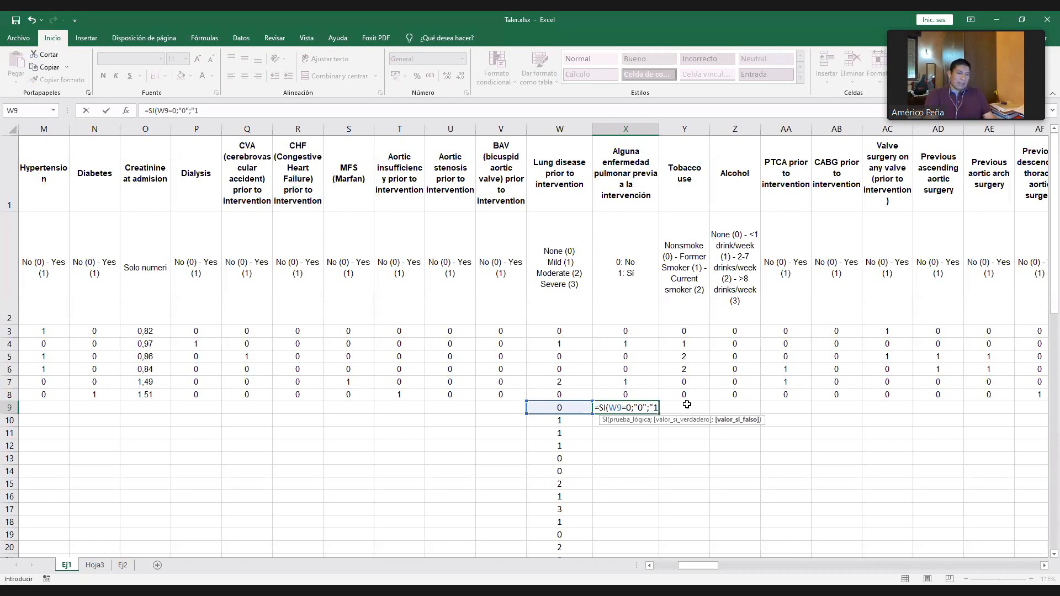
pyautogui.write('")')
pyautogui.press('Return')
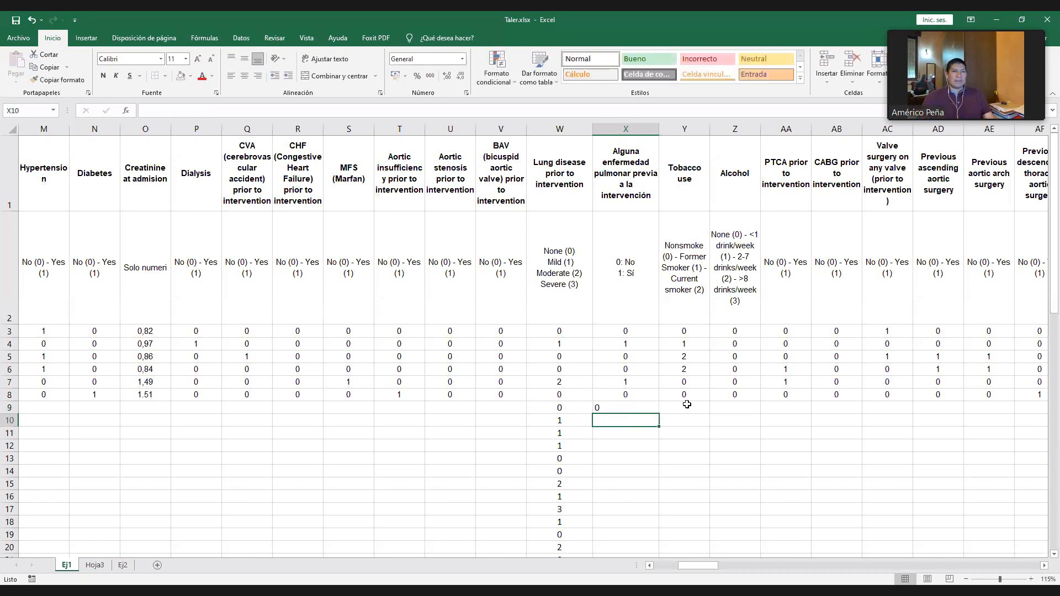
# - Center the content of X9 and fill its formula down column X to row 76
pyautogui.click(613, 407)
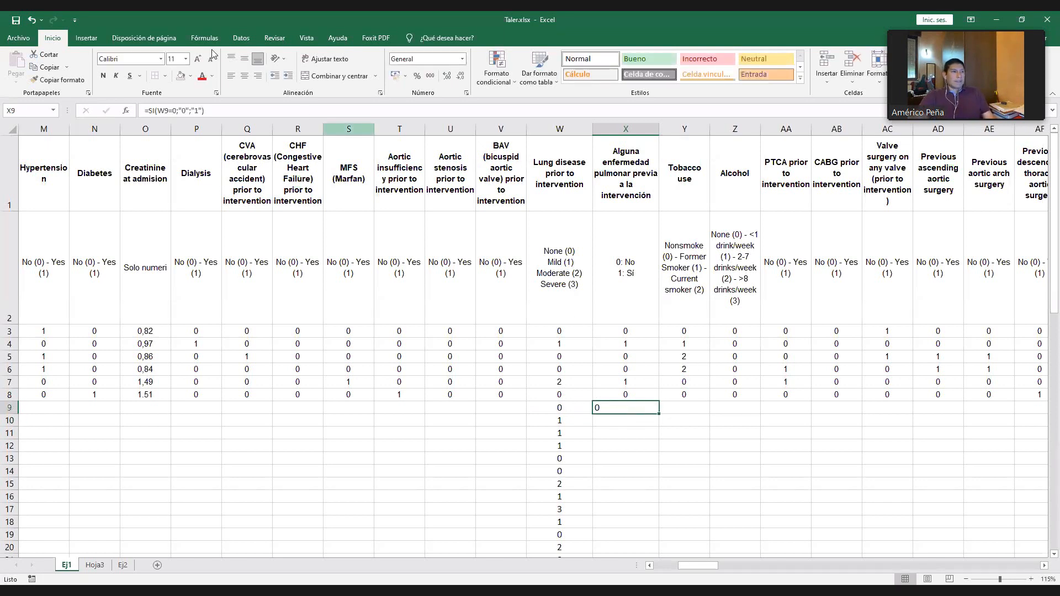
pyautogui.click(244, 75)
pyautogui.scroll(-1, 643, 369)
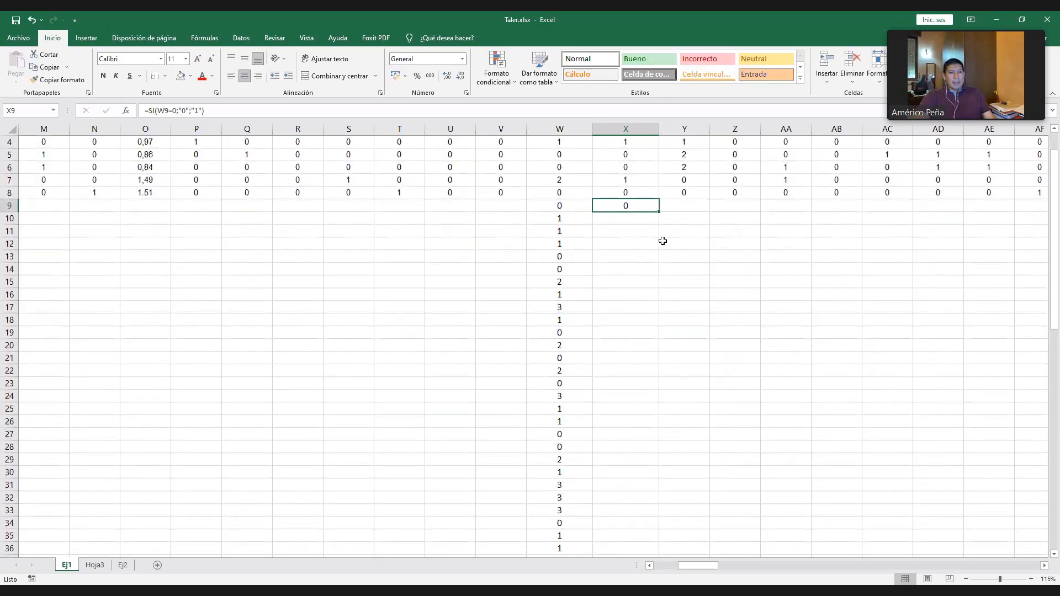
pyautogui.moveTo(657, 216); pyautogui.dragTo(630, 315)
# - Compare severity codes in column W with the derived codes in column X, including rows 66 and 74, and admit the waiting meeting participant
pyautogui.click(560, 383)
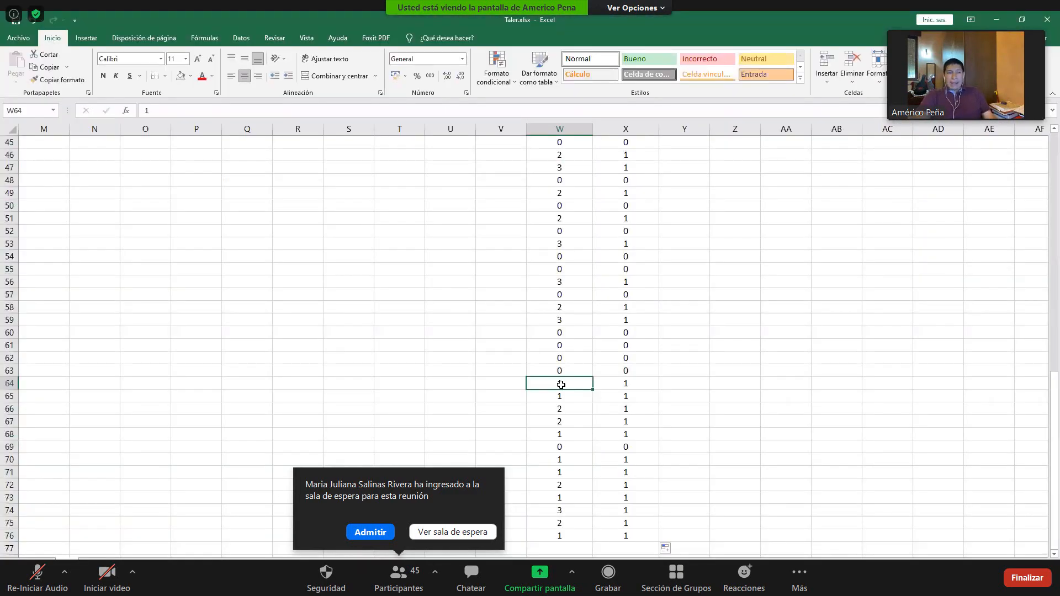
pyautogui.click(382, 532)
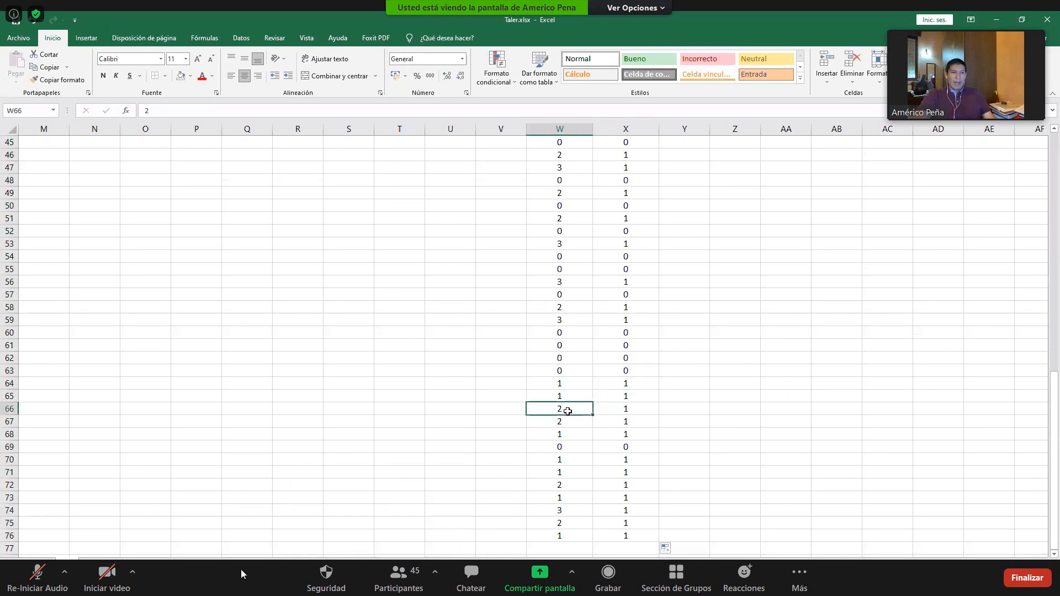
pyautogui.click(621, 412)
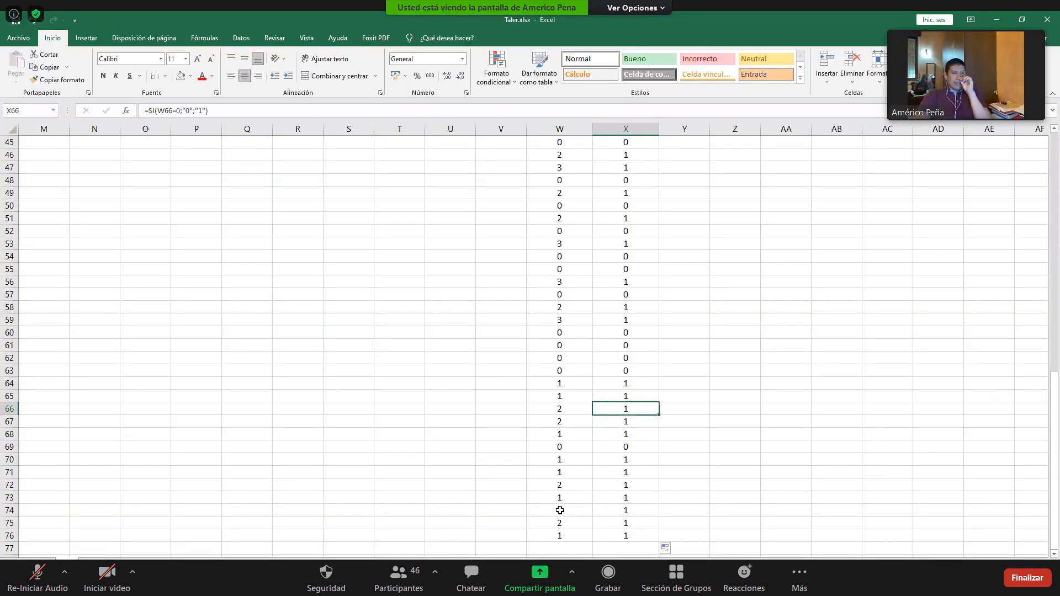
pyautogui.click(560, 510)
pyautogui.click(631, 513)
pyautogui.scroll(10, 630, 492)
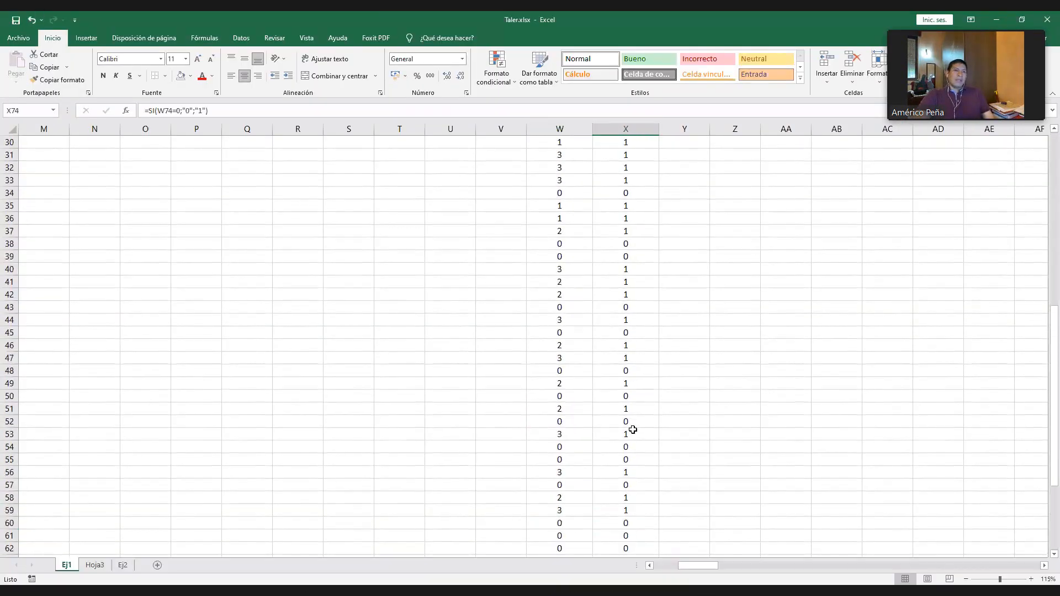
pyautogui.scroll(5, 627, 317)
pyautogui.scroll(-1, 627, 330)
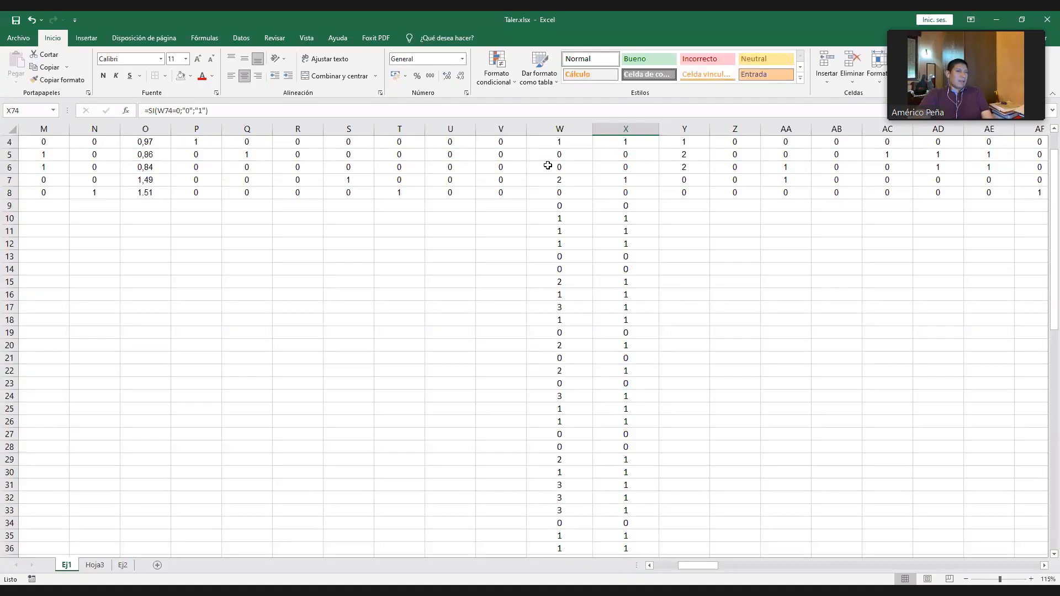
# - Select the severity codes W3:W76 to review the whole variable, and select X3 in the derived column
pyautogui.click(551, 167)
pyautogui.scroll(1, 598, 250)
pyautogui.scroll(1, 598, 250)
pyautogui.click(559, 330)
pyautogui.hotkey('ctrl', 'shift', 'Down')
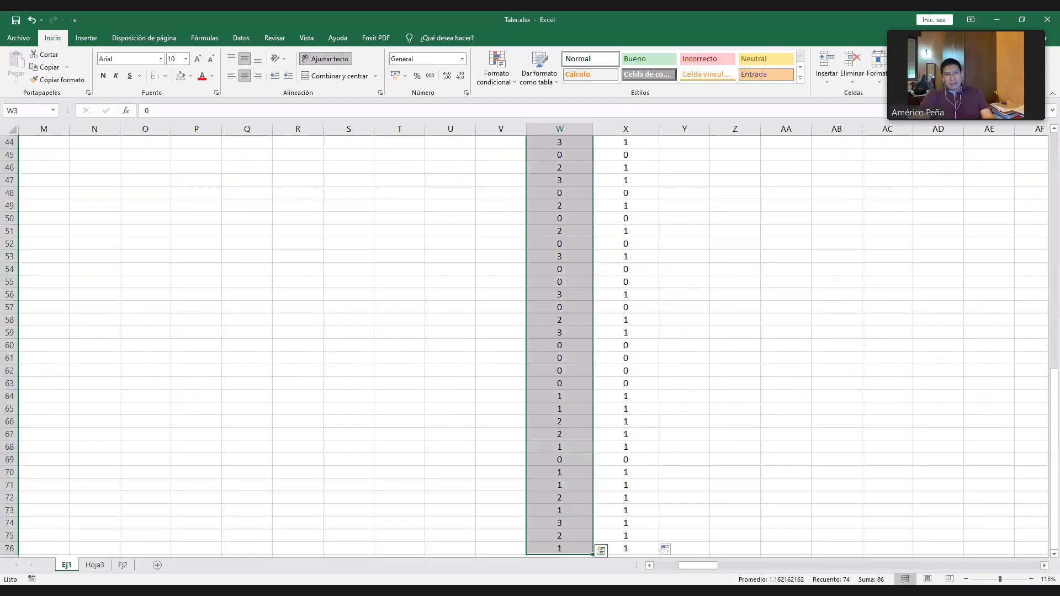
pyautogui.scroll(15, 552, 251)
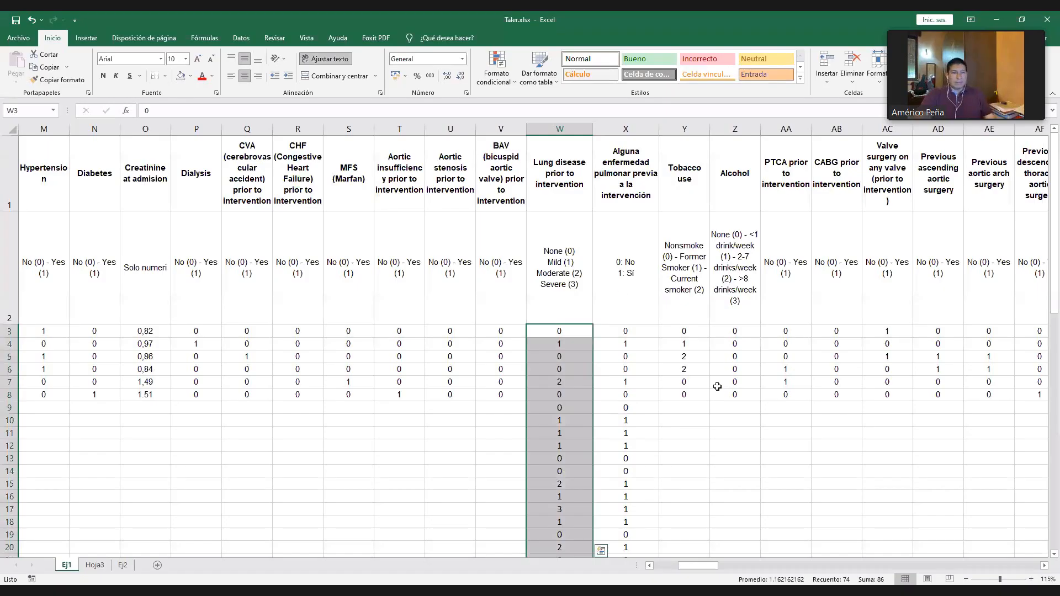
pyautogui.click(652, 331)
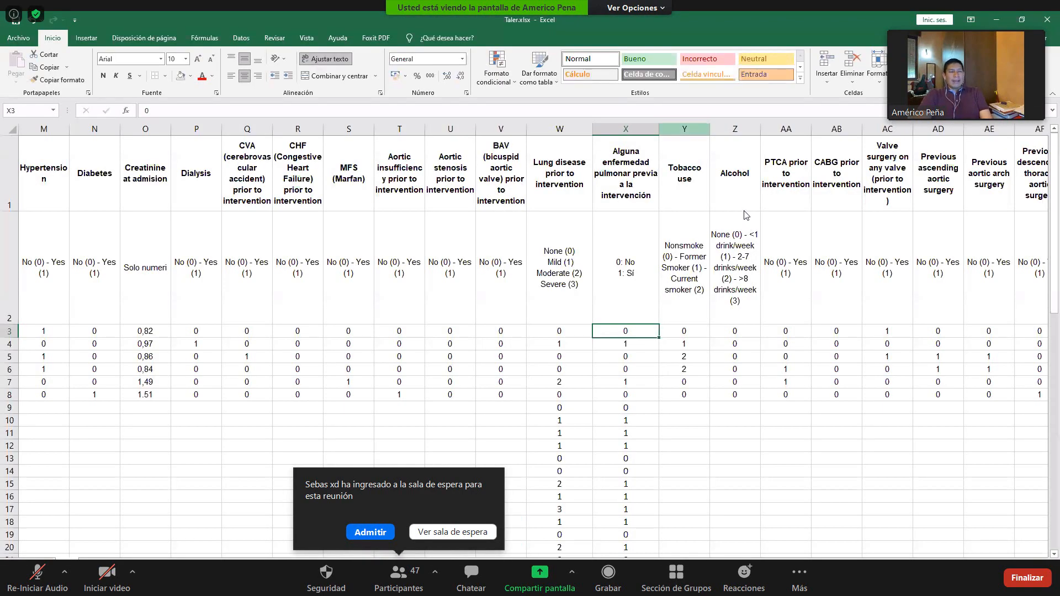
# - Review the headings and coding legends of Tobacco use and Alcohol, and select the tobacco codes in Y3:Y8
pyautogui.rightClick(692, 131)
pyautogui.click(665, 308)
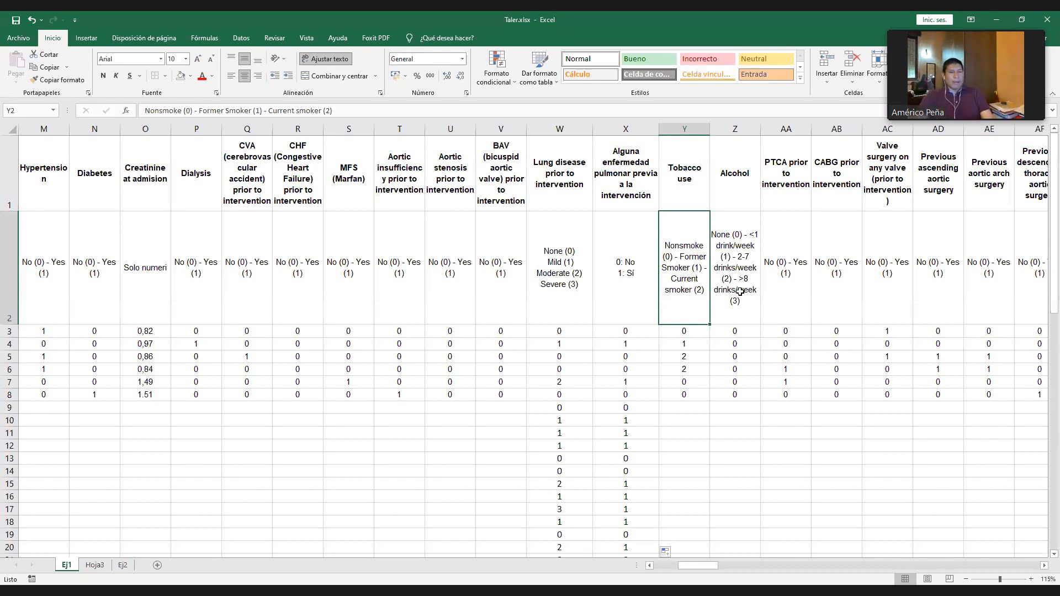
pyautogui.click(744, 381)
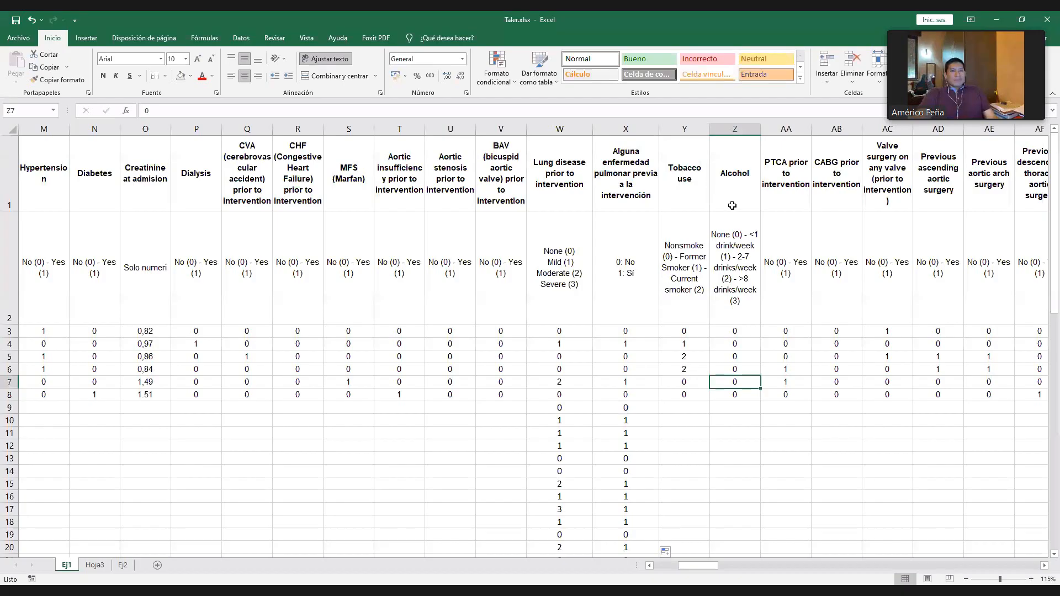
pyautogui.click(738, 183)
pyautogui.click(689, 176)
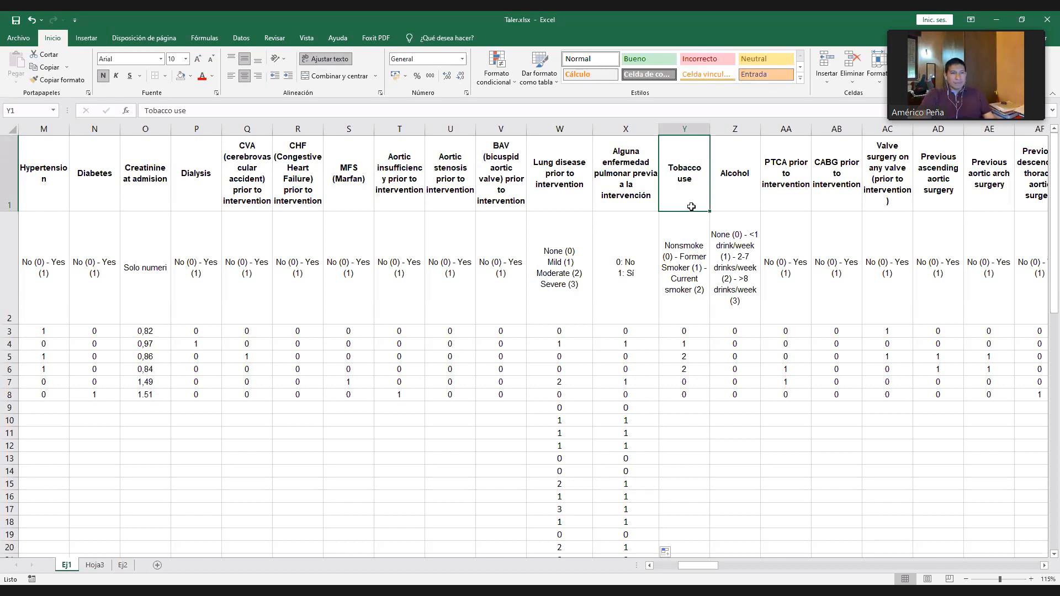
pyautogui.click(680, 248)
pyautogui.click(692, 168)
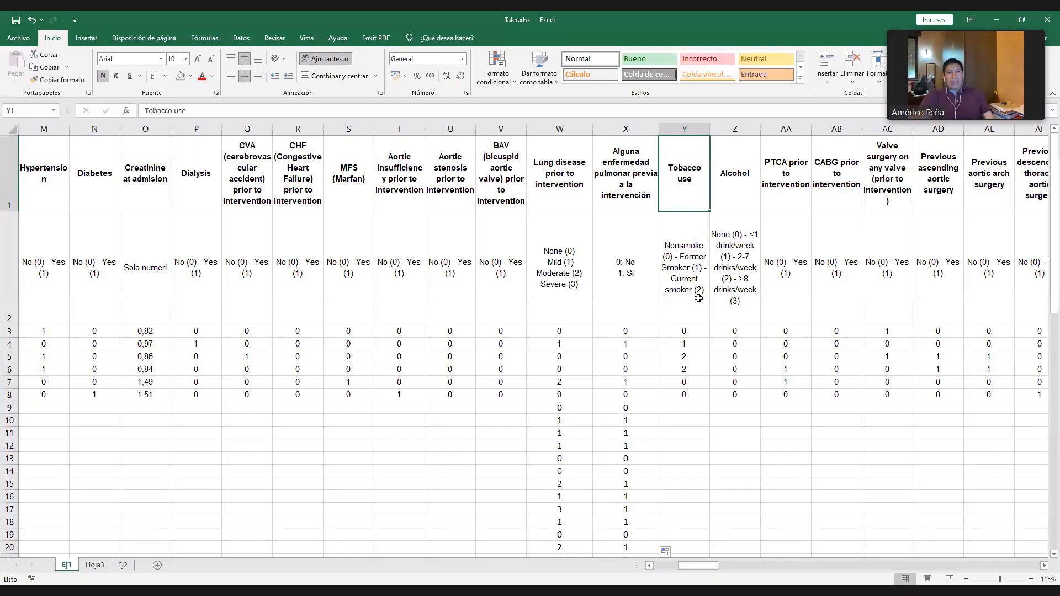
pyautogui.moveTo(689, 331); pyautogui.dragTo(690, 394)
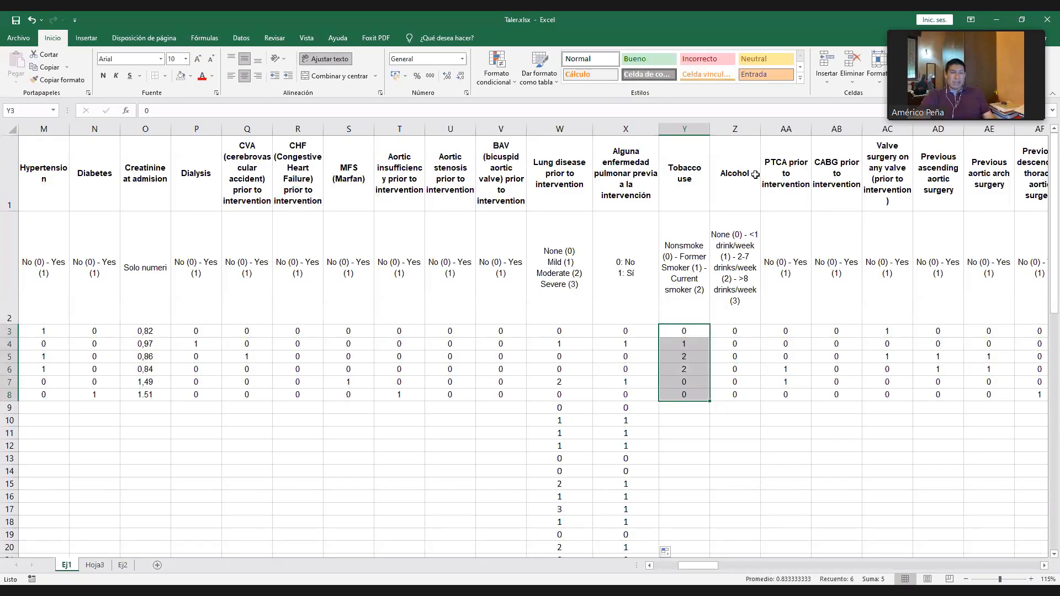
# - Insert an empty column between Alcohol and PTCA prior to intervention, and admit the waiting meeting participant
pyautogui.click(752, 261)
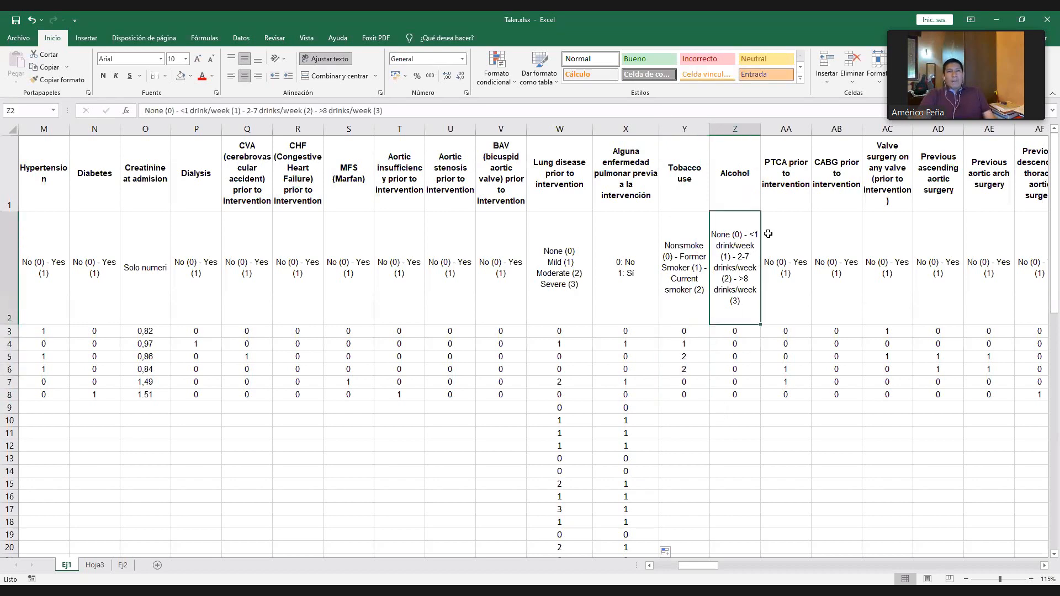
pyautogui.click(834, 208)
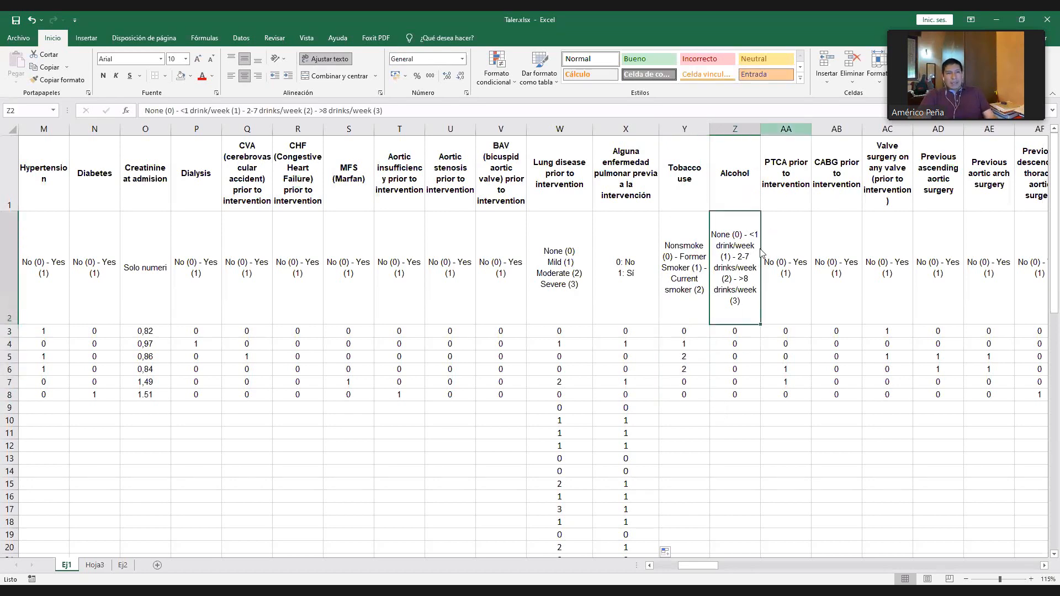
pyautogui.click(749, 253)
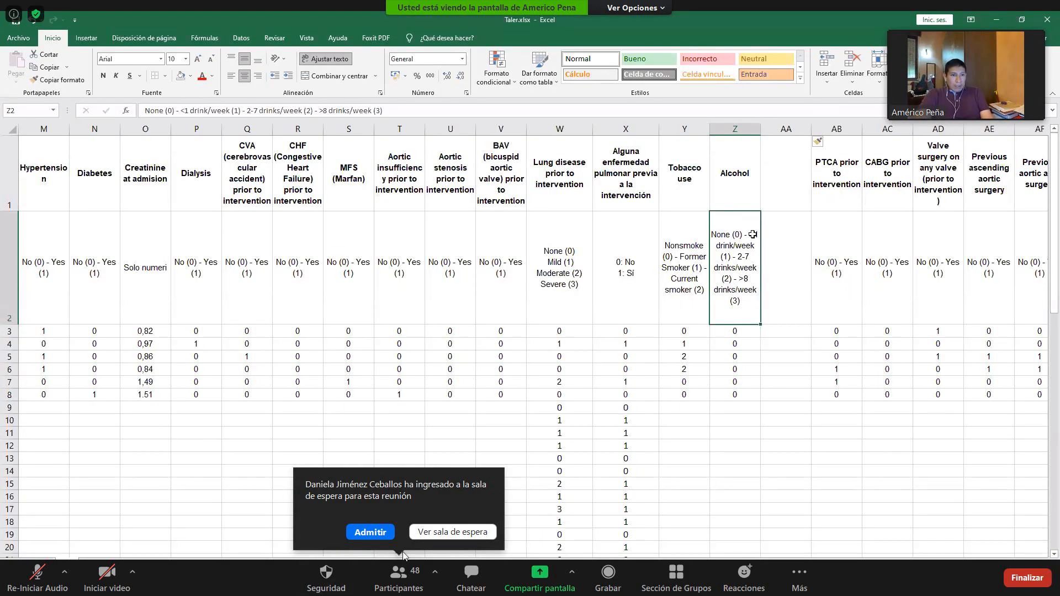
pyautogui.click(359, 533)
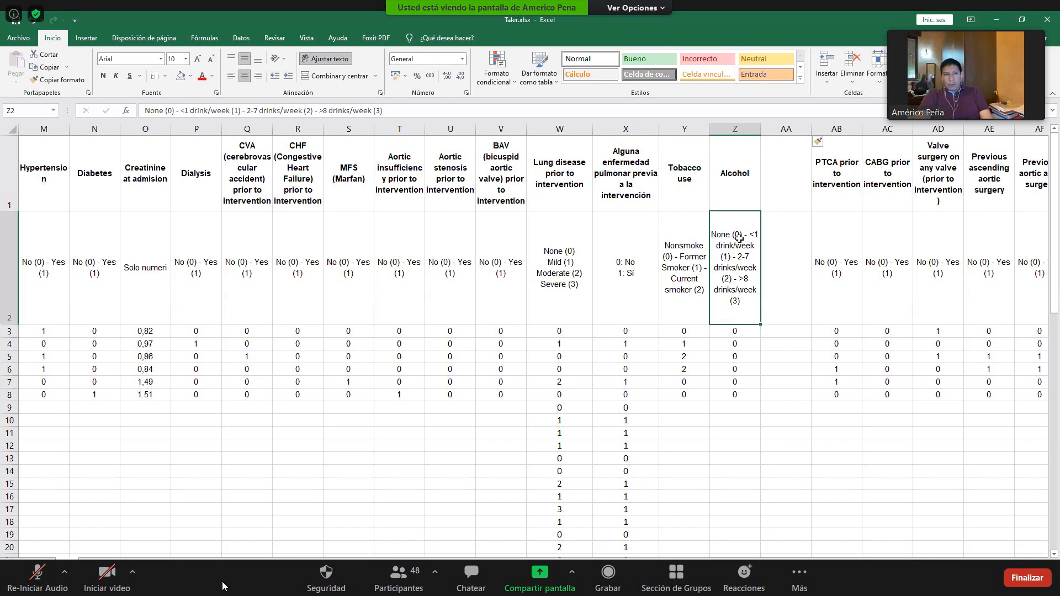
# - Reformat the Alcohol coding legend in Z2 so None (0), <1 drink/week (1), 2-7 drinks/week (2) and >8 drinks/week (3) occupy separate lines
pyautogui.doubleClick(738, 236)
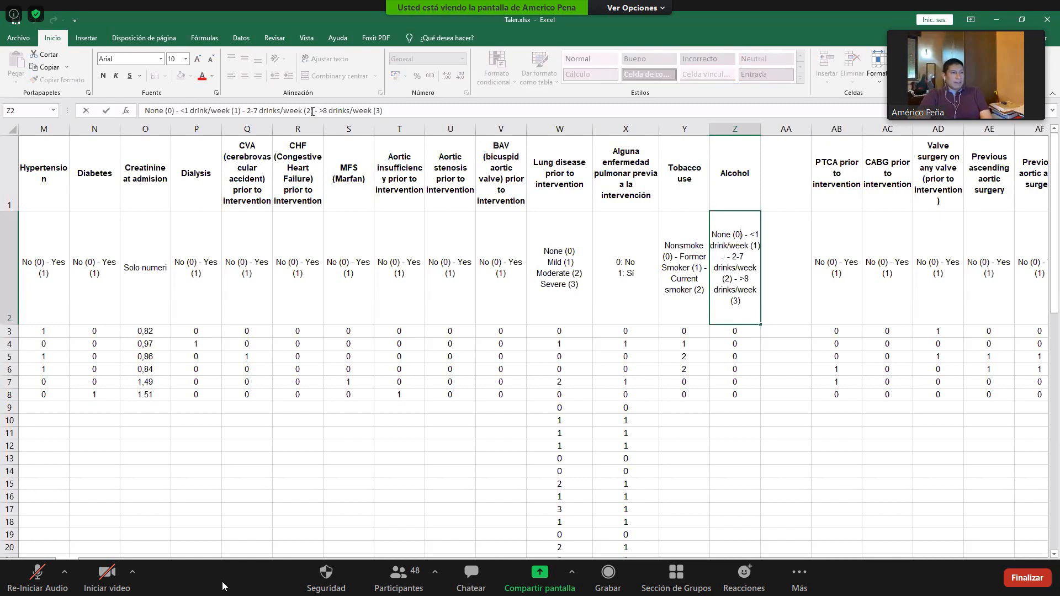
pyautogui.moveTo(314, 120); pyautogui.dragTo(309, 165)
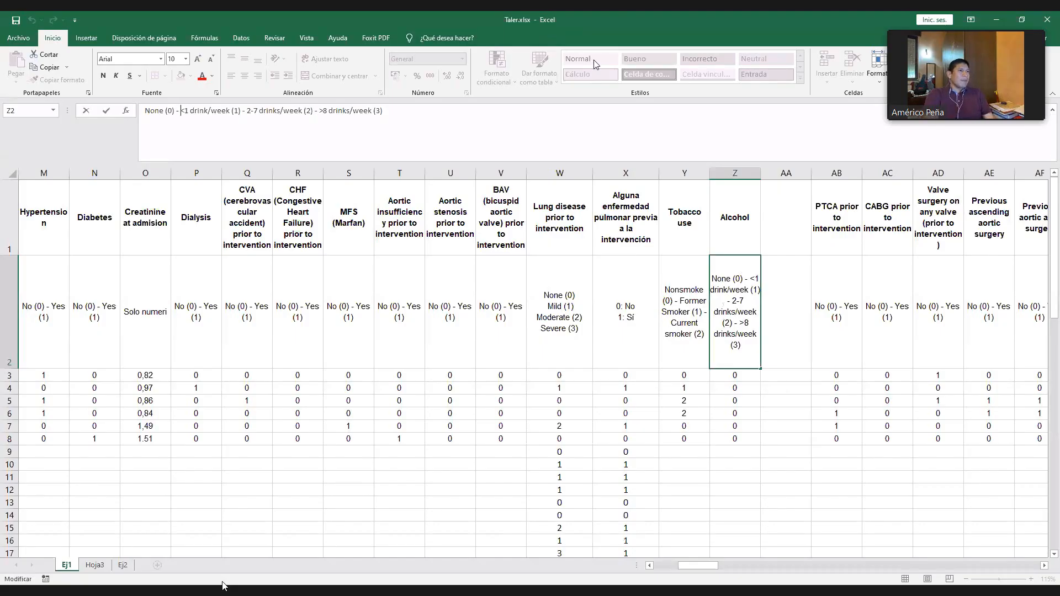
pyautogui.press('BackSpace')
pyautogui.press('BackSpace')
pyautogui.press('BackSpace')
pyautogui.hotkey('alt', 'Return')
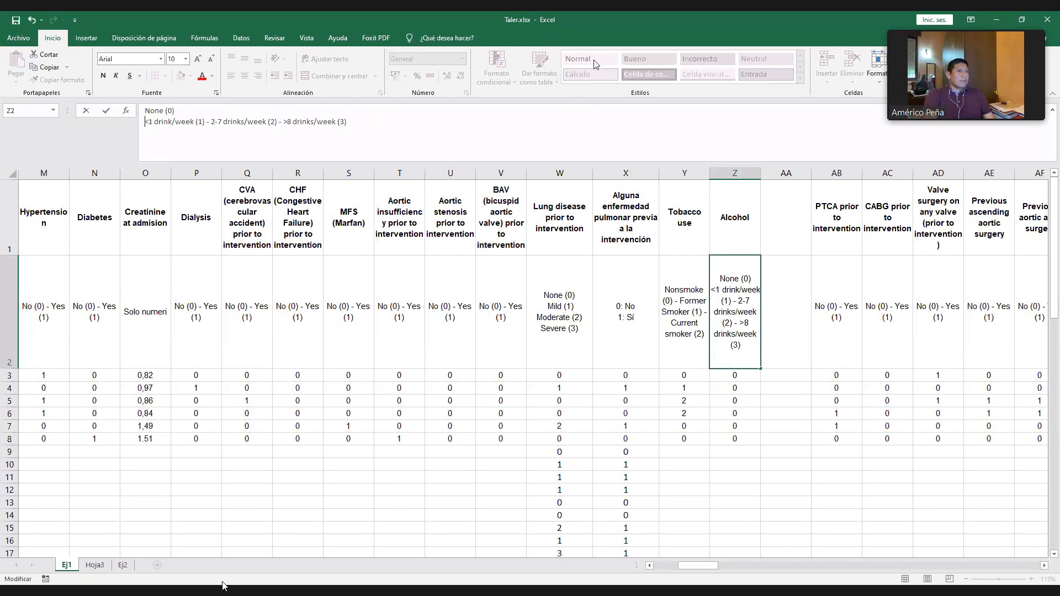
pyautogui.press('BackSpace')
pyautogui.press('BackSpace')
pyautogui.press('BackSpace')
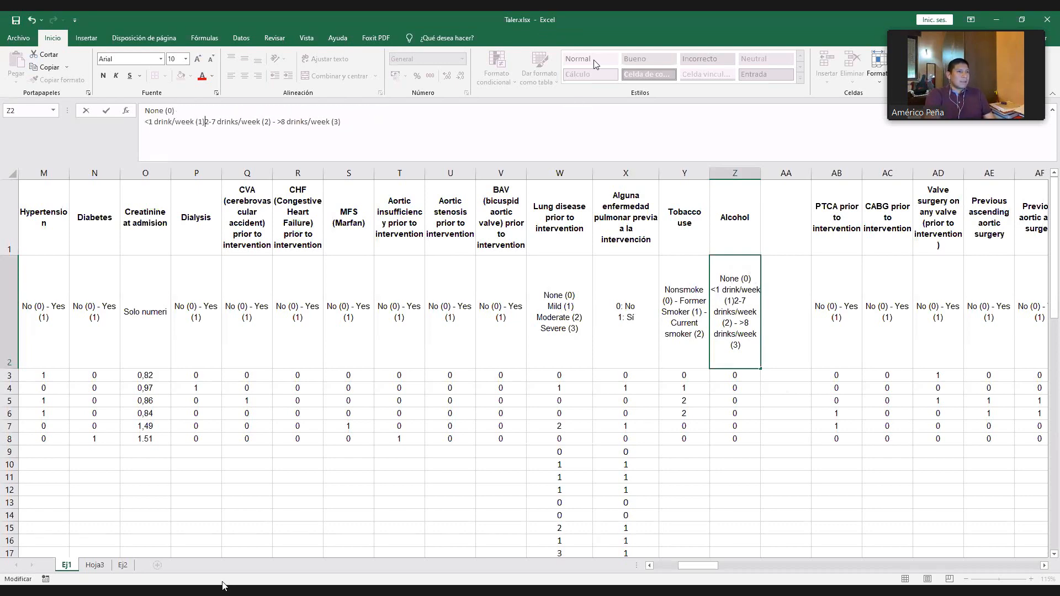
pyautogui.hotkey('alt', 'Return')
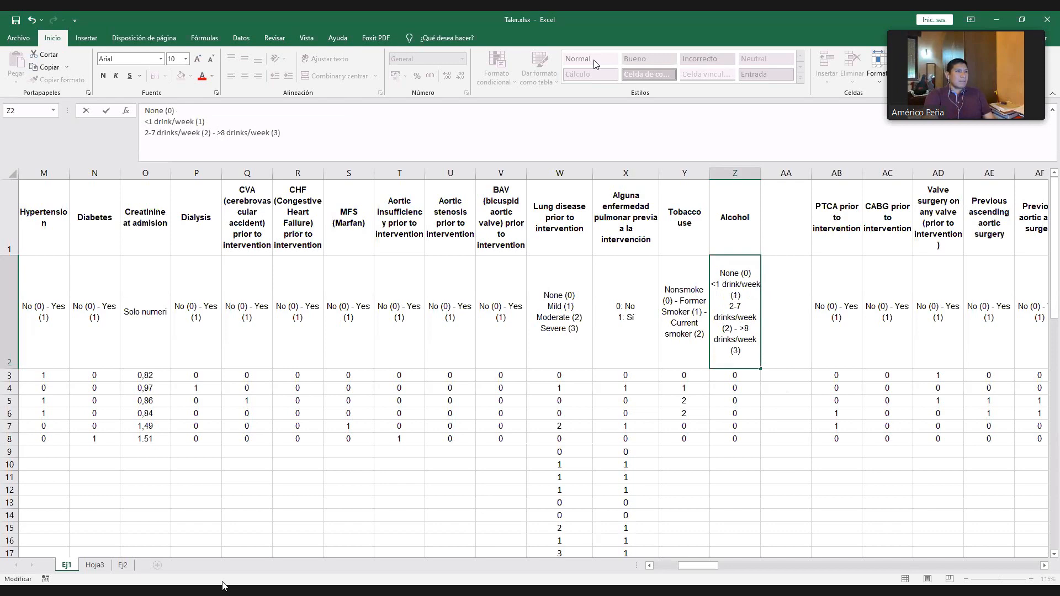
pyautogui.press('BackSpace')
pyautogui.press('BackSpace')
pyautogui.press('BackSpace')
pyautogui.hotkey('alt', 'Return')
pyautogui.press('Return')
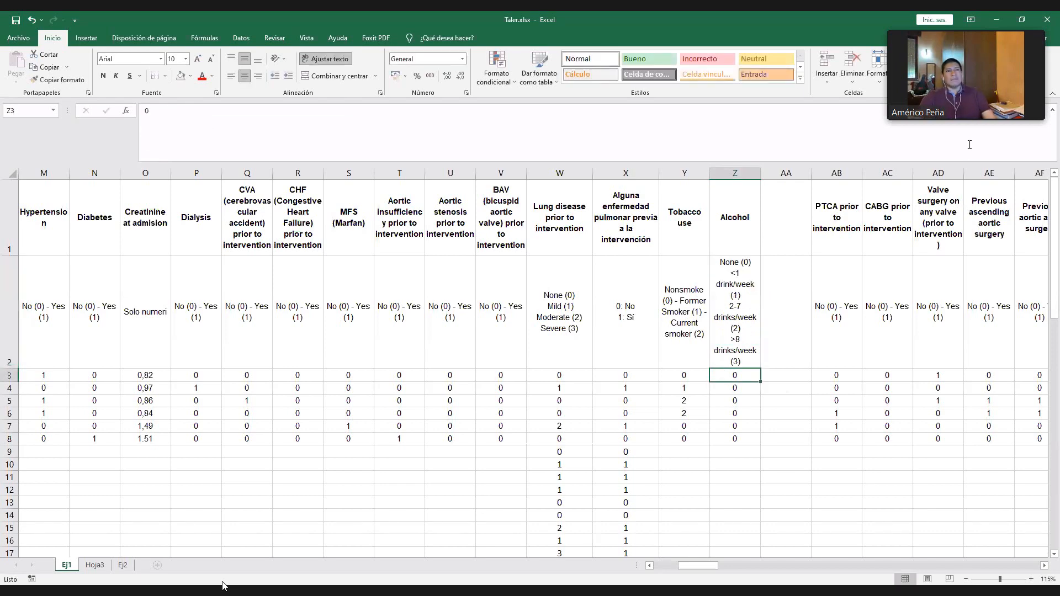
# - Widen column Z so each Alcohol legend code fits on a single line, and select the legend cell
pyautogui.moveTo(760, 172); pyautogui.dragTo(793, 173)
pyautogui.click(764, 245)
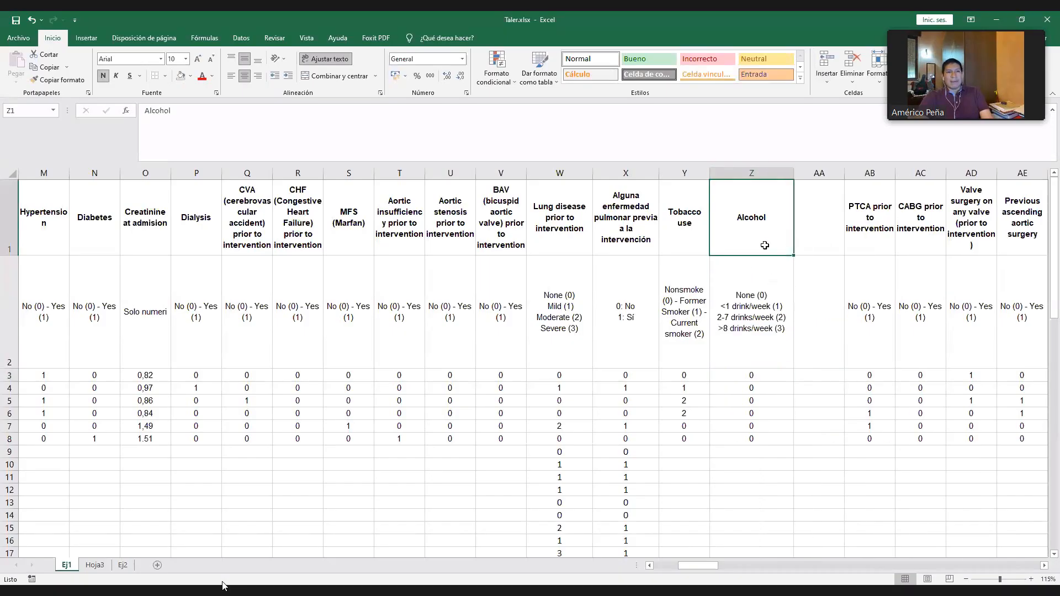
pyautogui.click(776, 330)
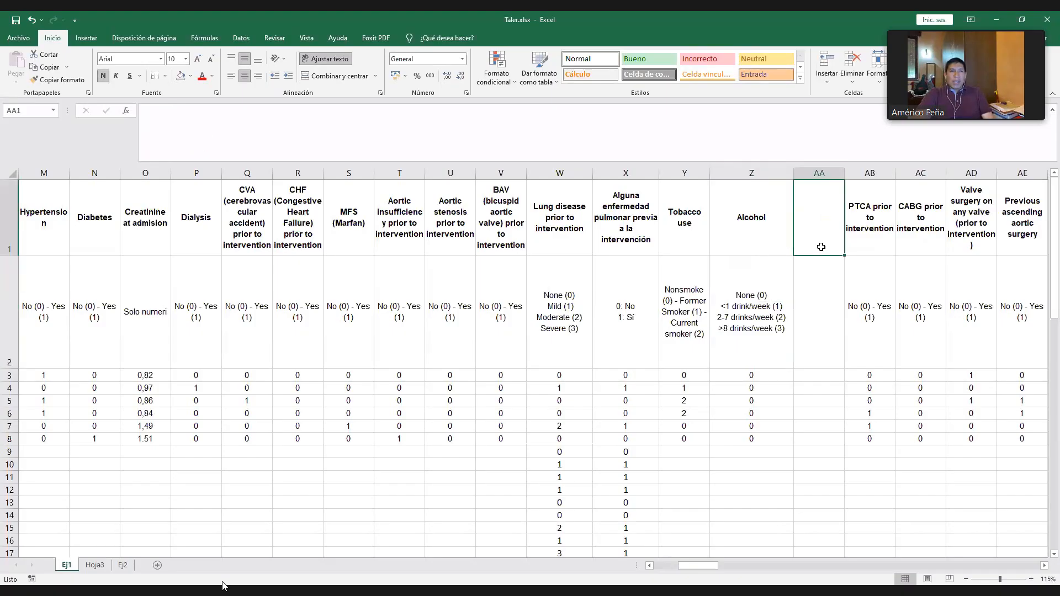
# - Enter the heading "Bebedor de alcohol <1 drink/week" in AA1 for the new dichotomous variable
pyautogui.click(804, 244)
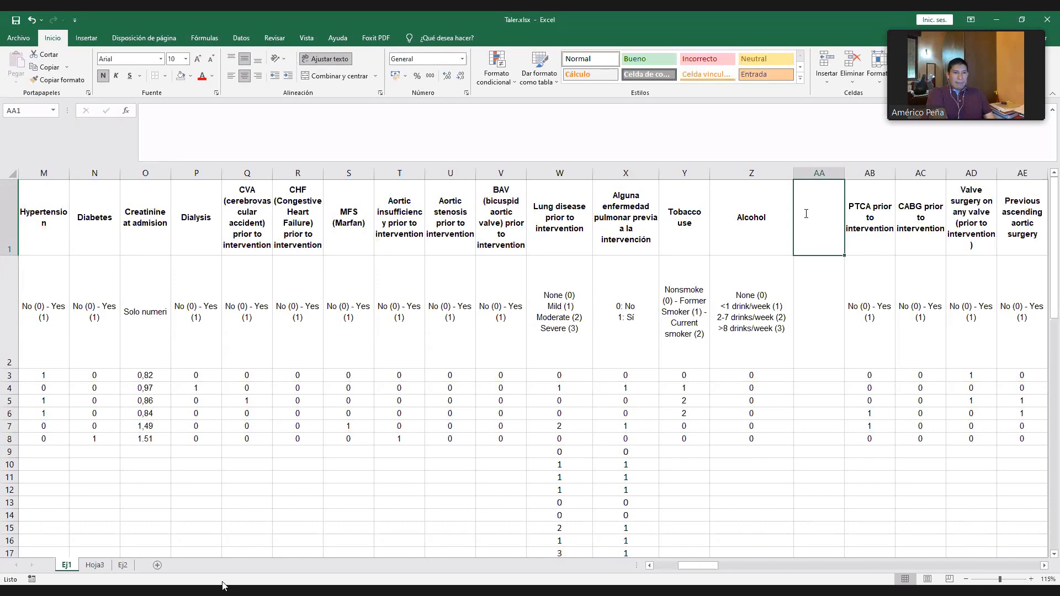
pyautogui.write('bEBE')
pyautogui.press('BackSpace')
pyautogui.press('BackSpace')
pyautogui.press('BackSpace')
pyautogui.write('e')
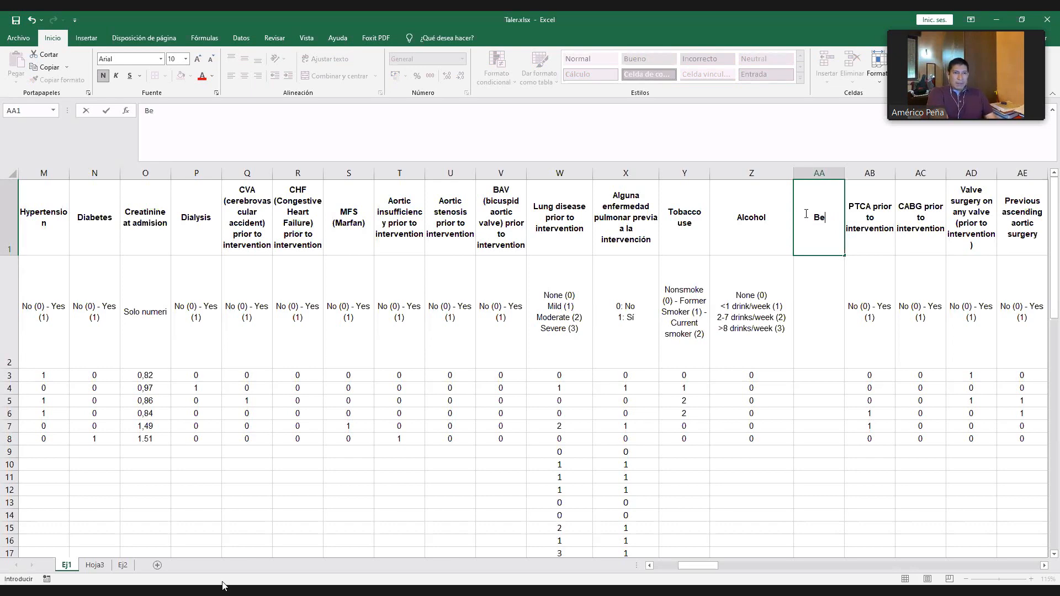
pyautogui.write('bedor de alcohol ')
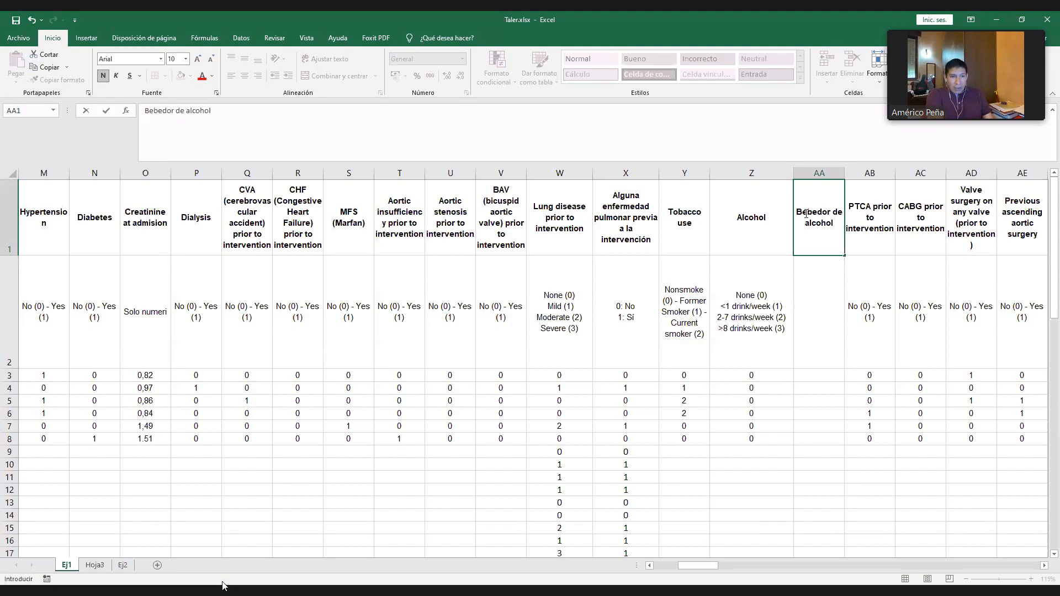
pyautogui.write('<1')
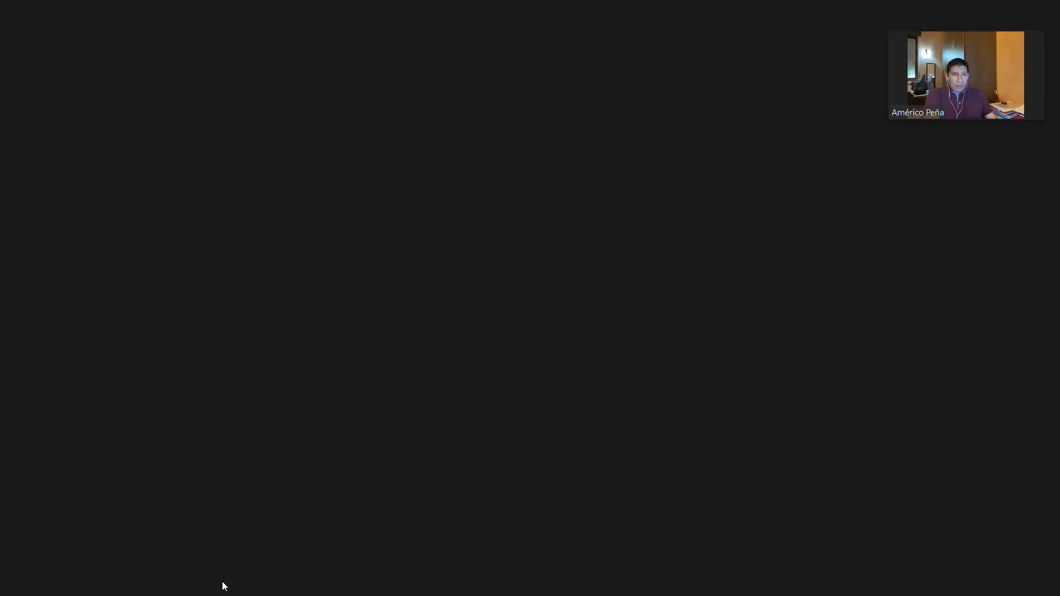
pyautogui.write(' dri')
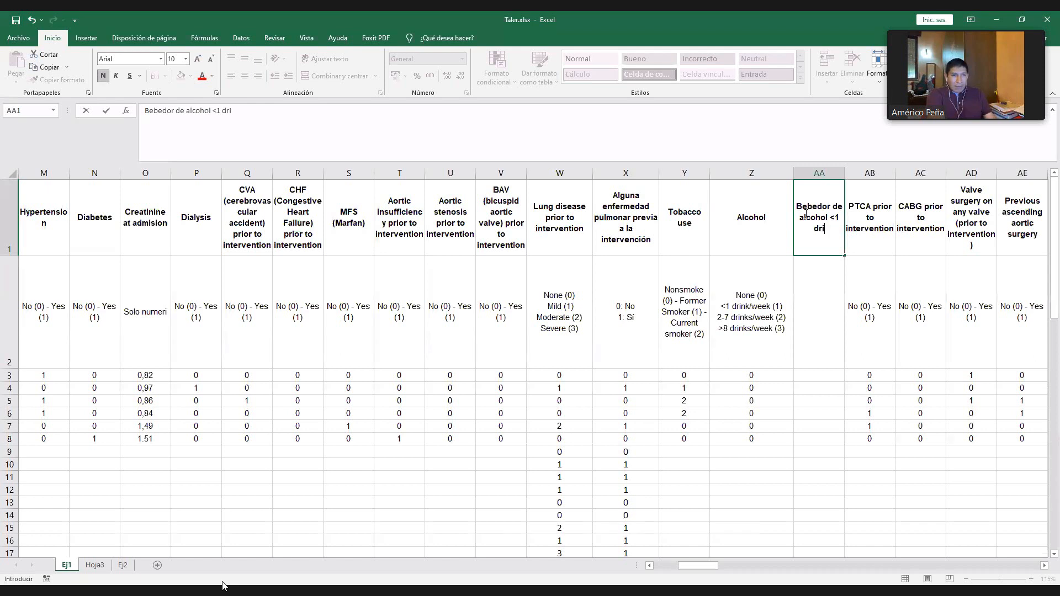
pyautogui.write('nk/week')
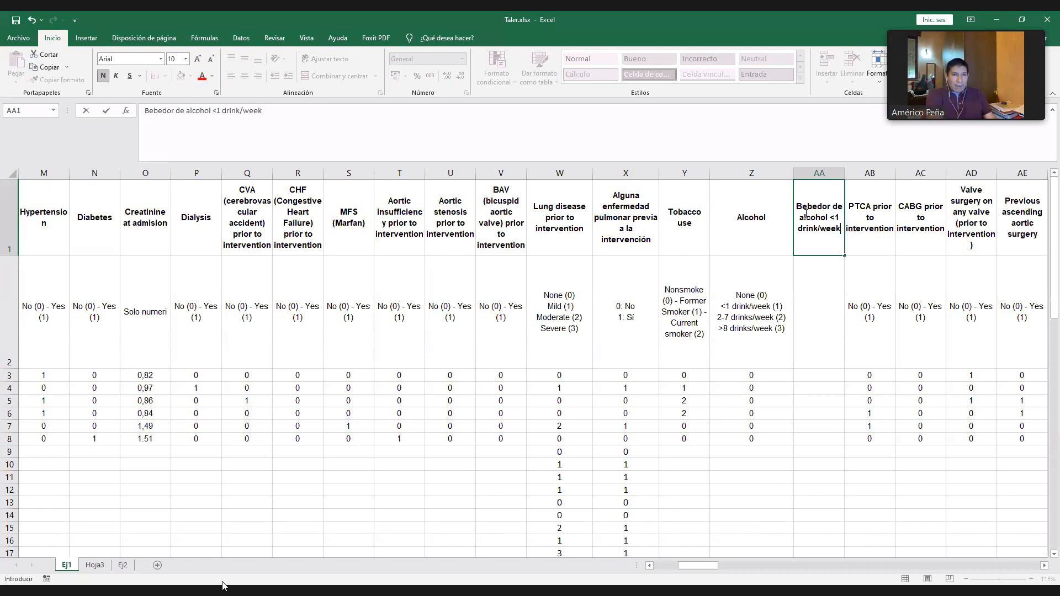
pyautogui.press('Return')
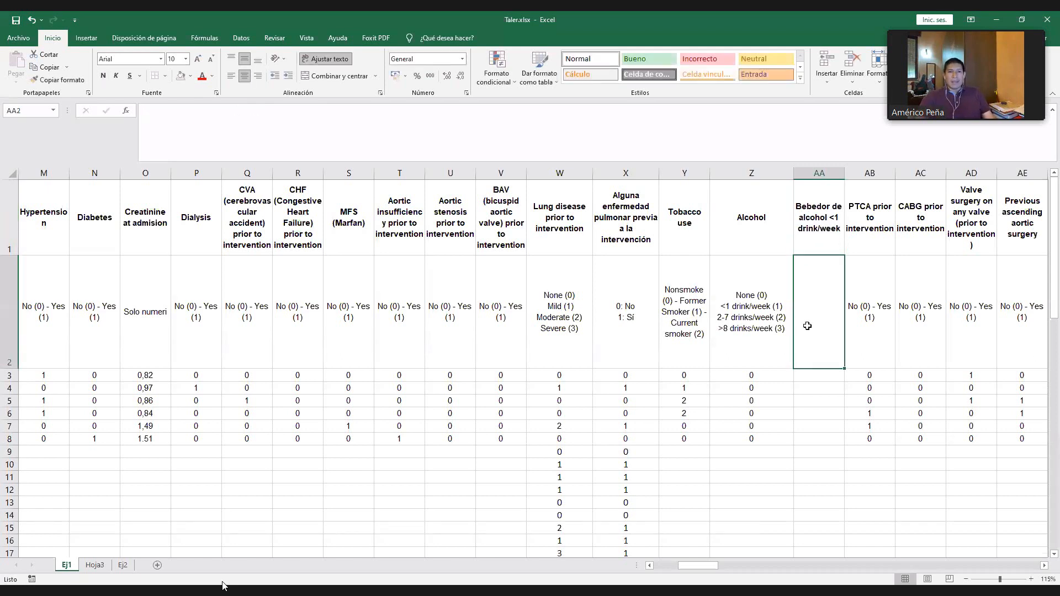
# - Copy the "0: No, 1: Sí" coding legend from X2 to AA2
pyautogui.click(623, 312)
pyautogui.hotkey('ctrl', 'c')
pyautogui.click(818, 286)
pyautogui.hotkey('ctrl', 'v')
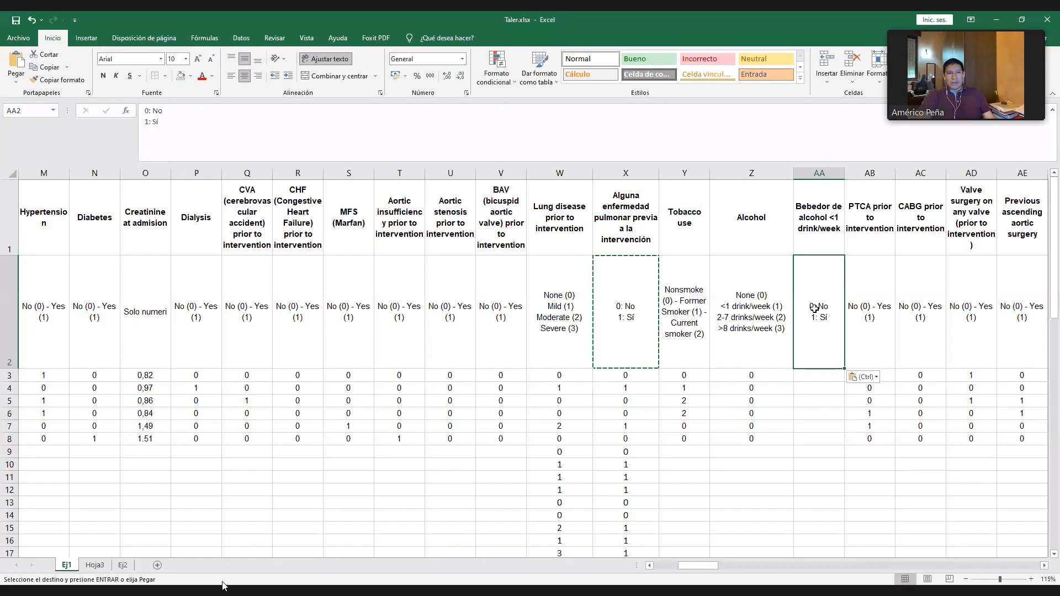
# - Set the Alcohol code in Z4 to 1
pyautogui.click(814, 375)
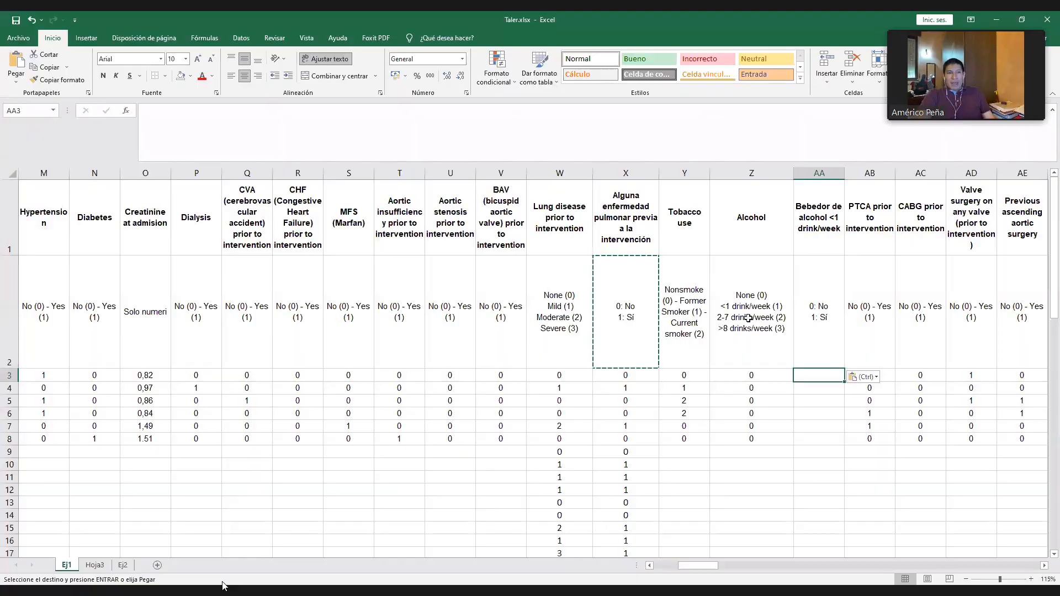
pyautogui.click(765, 386)
pyautogui.write('1')
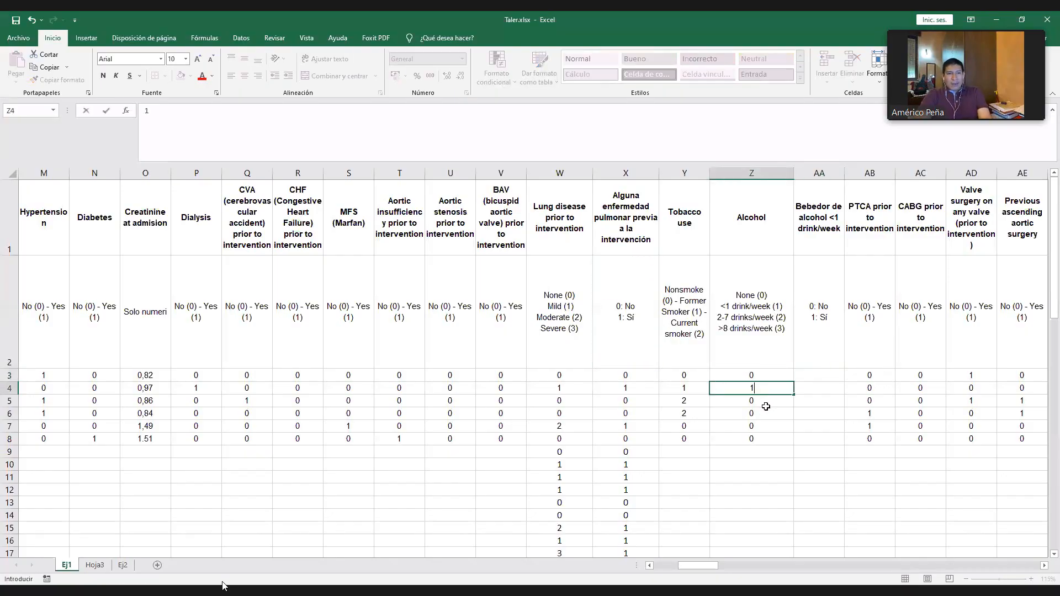
pyautogui.click(804, 377)
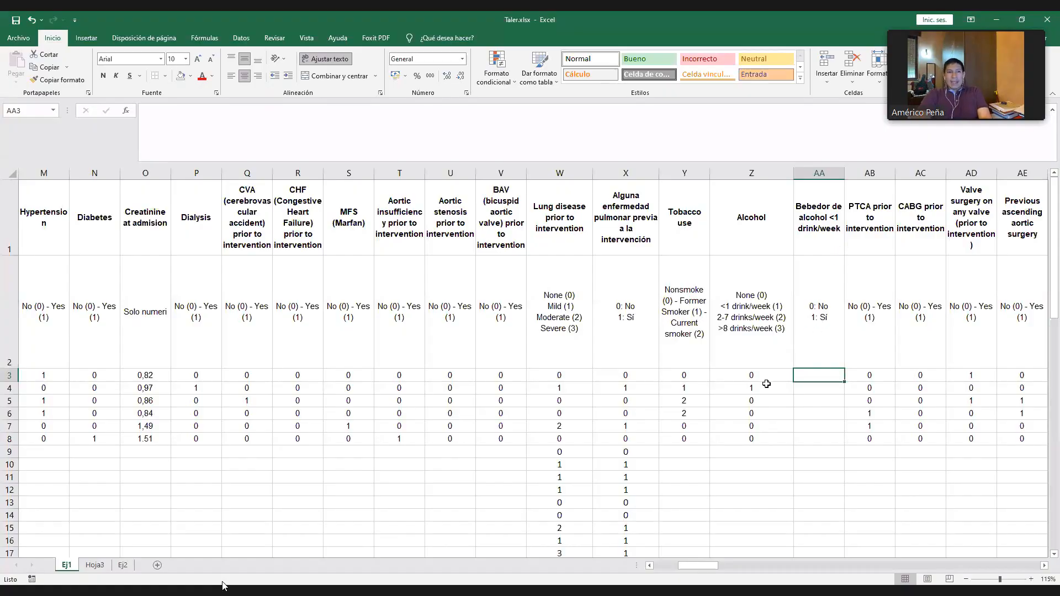
pyautogui.click(756, 401)
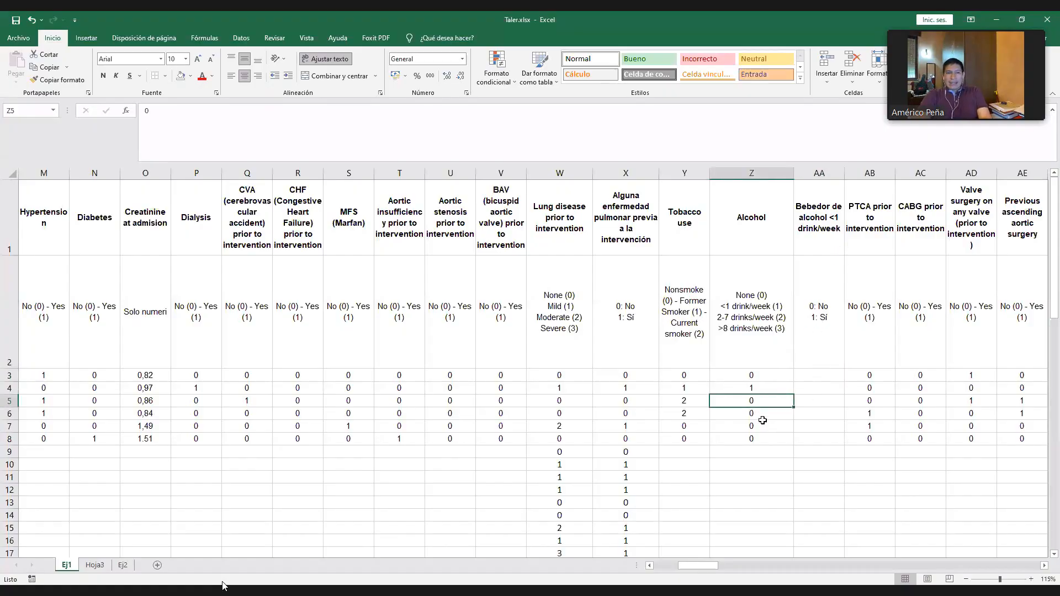
# - Manually code the derived alcohol variable as 1 in AA3 and AA4
pyautogui.click(812, 373)
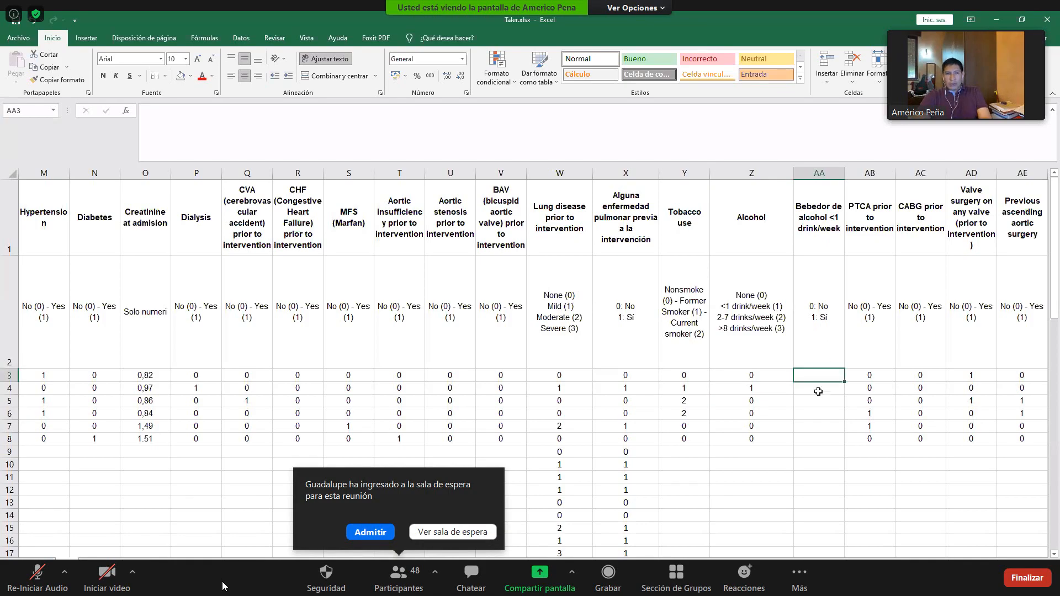
pyautogui.write('1')
pyautogui.press('Return')
pyautogui.write('1')
# - Set the Alcohol codes in Z5:Z8 to 2, 3, 2 and 3
pyautogui.click(760, 403)
pyautogui.write('2')
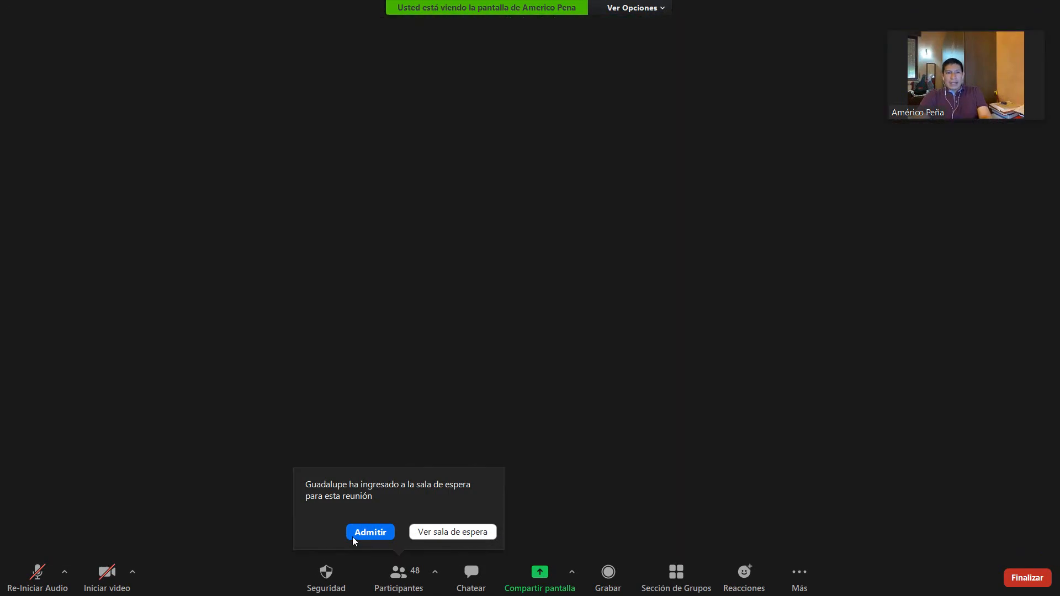
pyautogui.click(761, 414)
pyautogui.write('3')
pyautogui.click(762, 426)
pyautogui.write('2')
pyautogui.click(757, 439)
pyautogui.write('3')
# - Manually code the derived alcohol variable as 0 in AA5:AA8
pyautogui.click(820, 402)
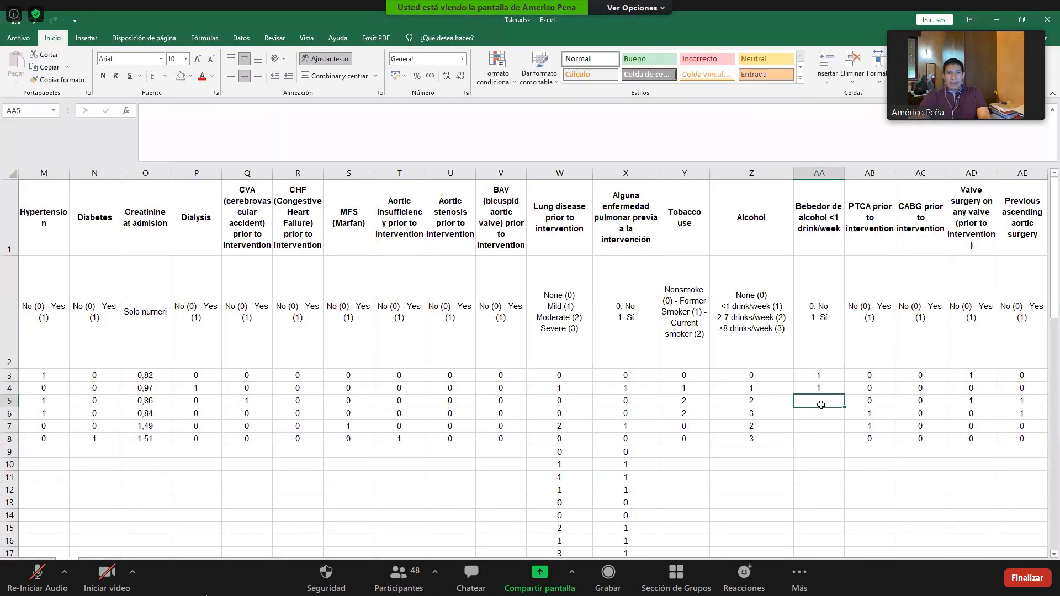
pyautogui.write('0')
pyautogui.click(822, 414)
pyautogui.write('0')
pyautogui.click(822, 426)
pyautogui.write('0')
pyautogui.click(823, 440)
pyautogui.write('0')
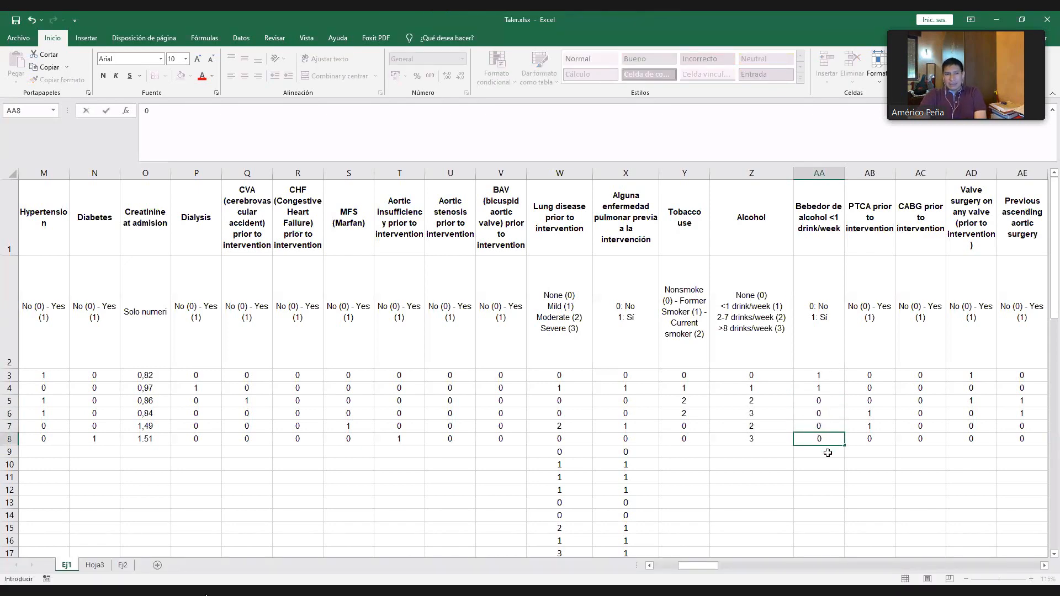
# - Review the manual zero codes in AA5:AA8, and clear the cells AA3:AA9
pyautogui.moveTo(824, 401); pyautogui.dragTo(829, 437)
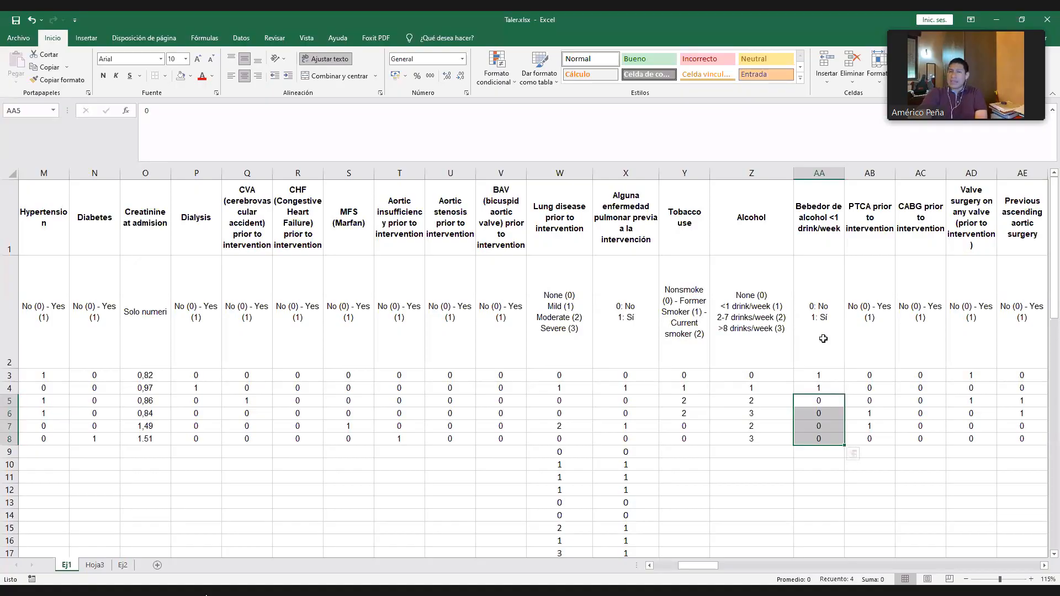
pyautogui.click(828, 503)
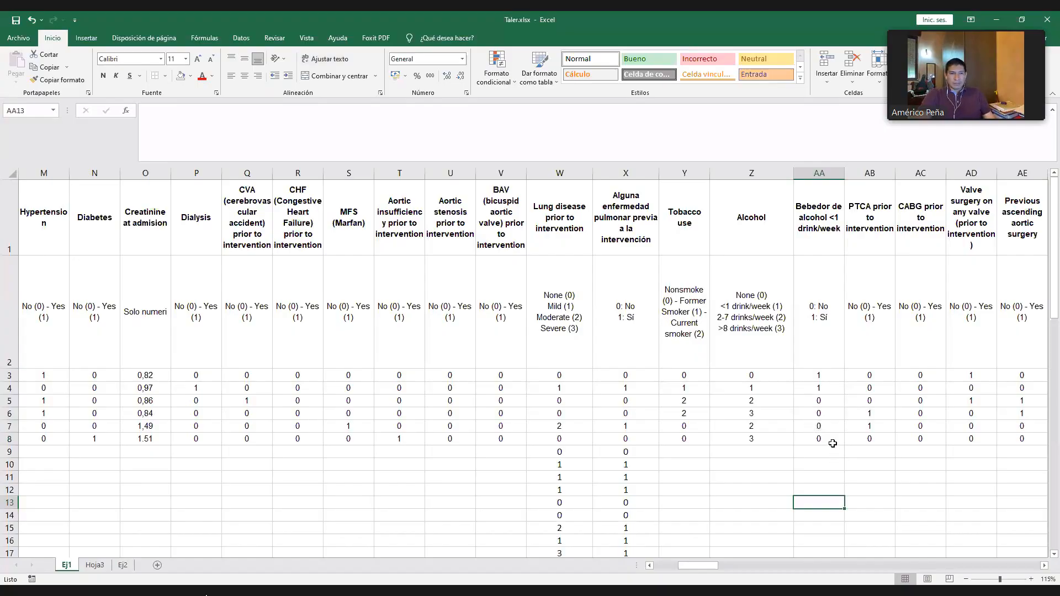
pyautogui.moveTo(822, 378); pyautogui.dragTo(821, 450)
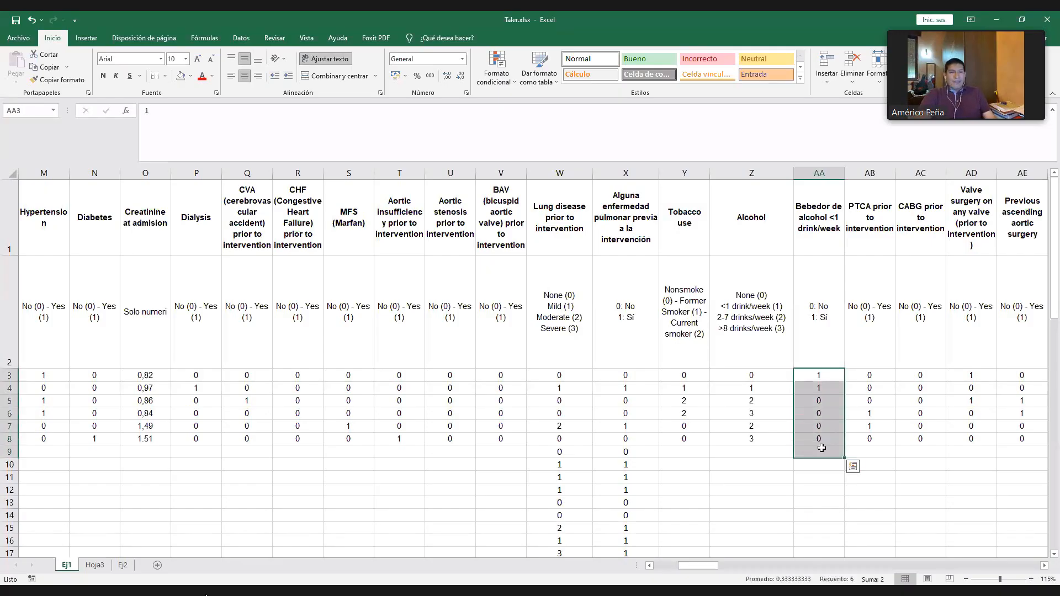
pyautogui.press('Delete')
# - Enter =ALEATORIO.ENTRE(0;3) in Z9 to generate a random Alcohol code
pyautogui.click(753, 439)
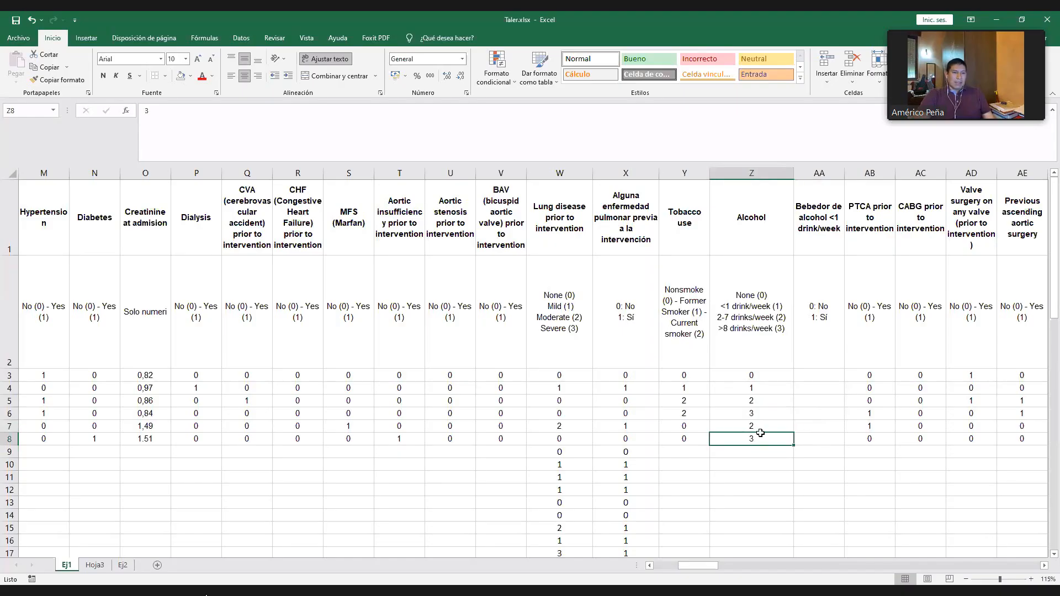
pyautogui.press('Down')
pyautogui.write('=')
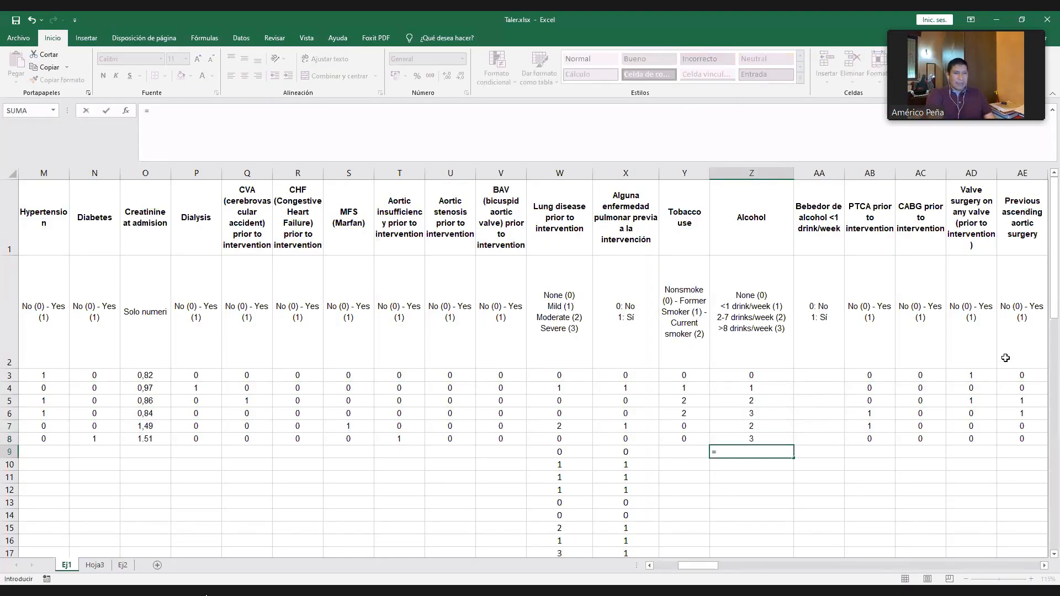
pyautogui.write('aleat')
pyautogui.press('Down')
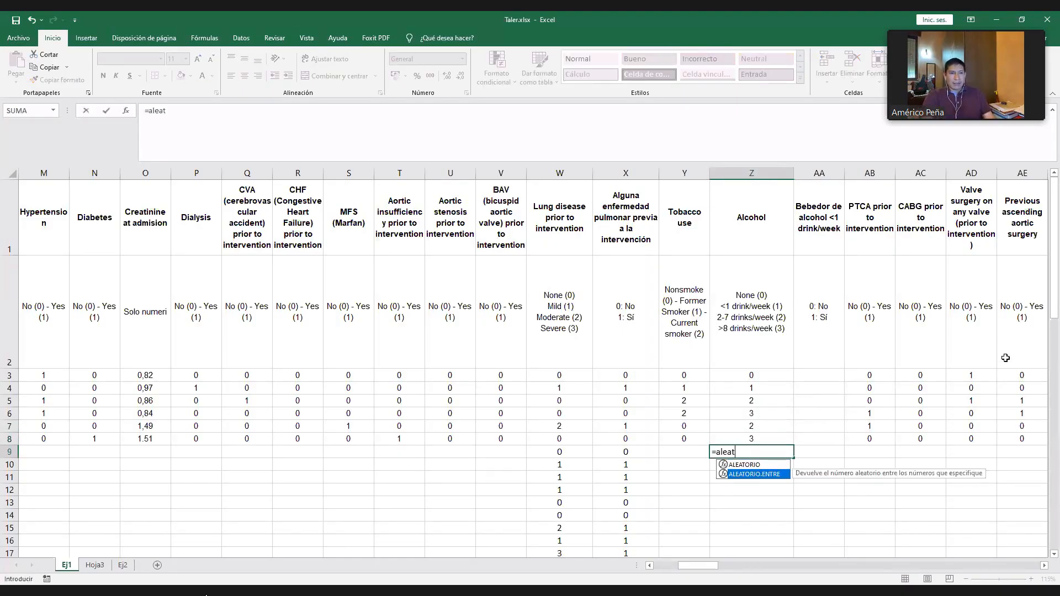
pyautogui.press('Tab')
pyautogui.write('0')
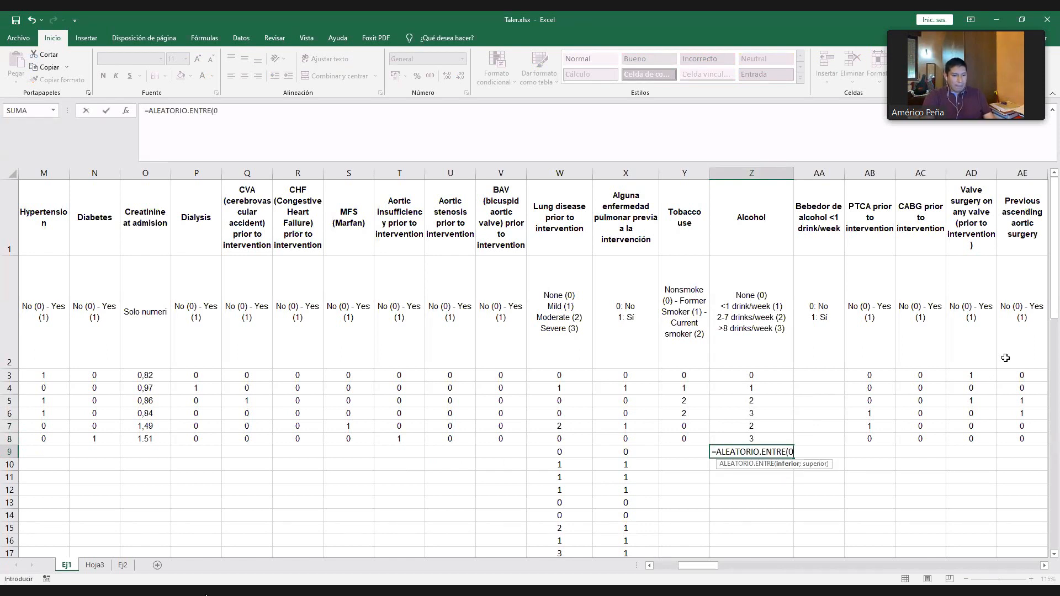
pyautogui.write(';3')
pyautogui.hotkey('ctrl', 'Return')
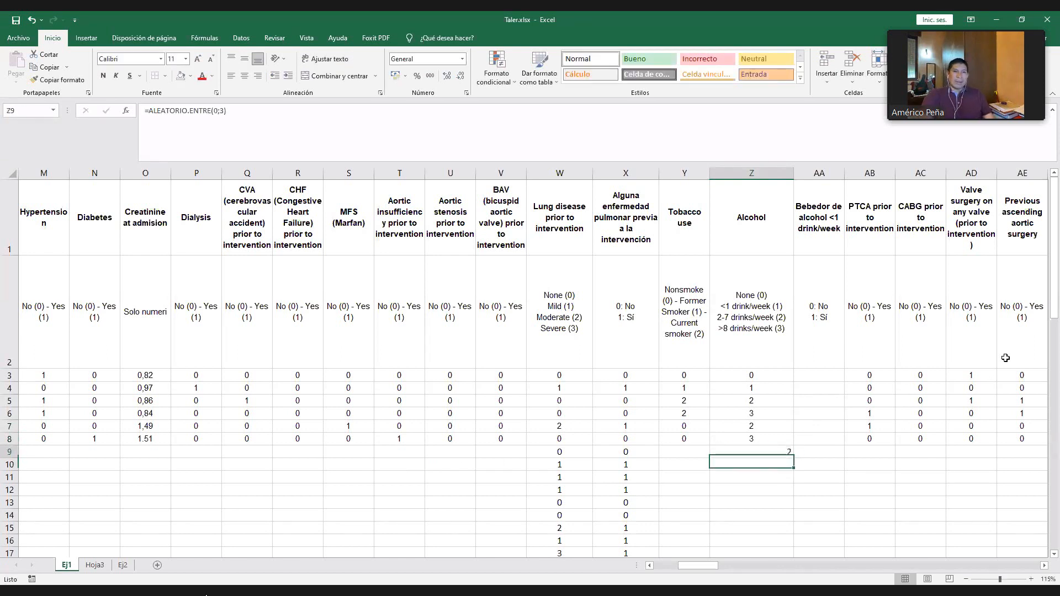
# - Copy the random-code formula from Z9 down the Alcohol column to row 76, and admit the waiting meeting participant
pyautogui.hotkey('ctrl', 'c')
pyautogui.scroll(-7, 832, 452)
pyautogui.scroll(-9, 833, 451)
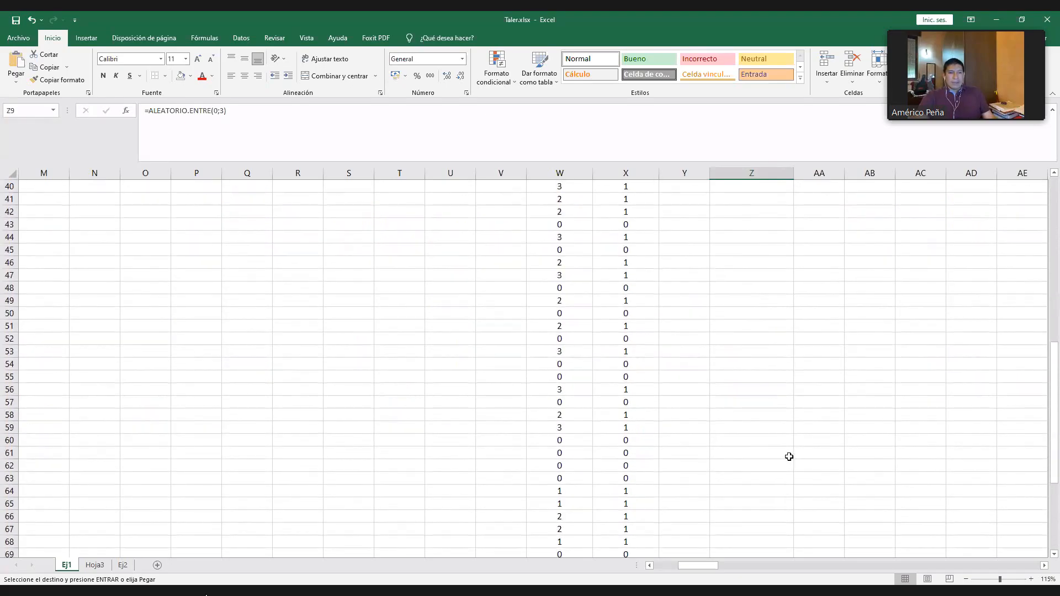
pyautogui.keyDown('shift'); pyautogui.click(764, 526); pyautogui.keyUp('shift')
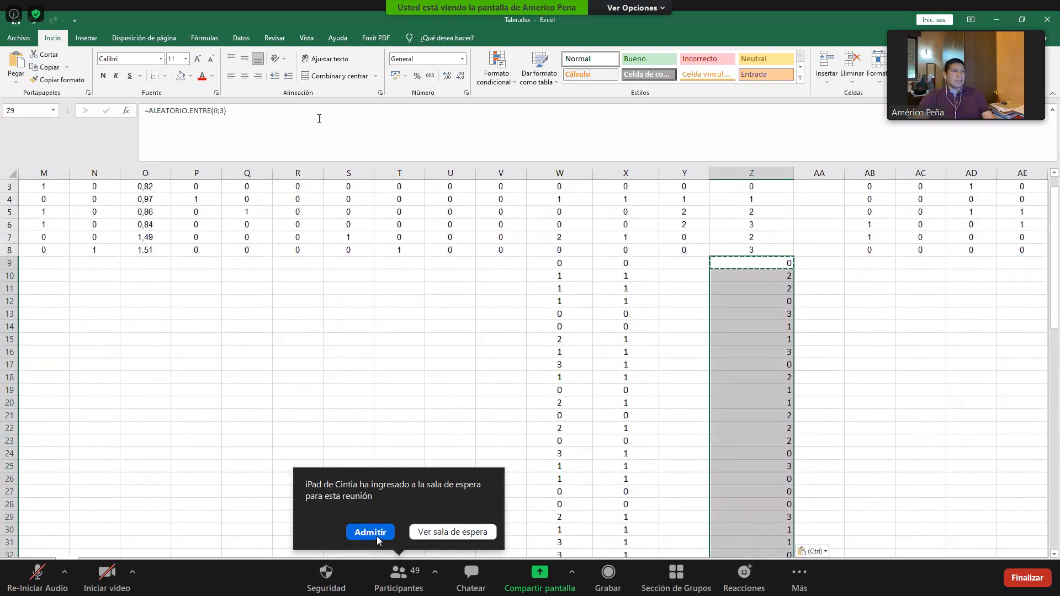
pyautogui.click(374, 533)
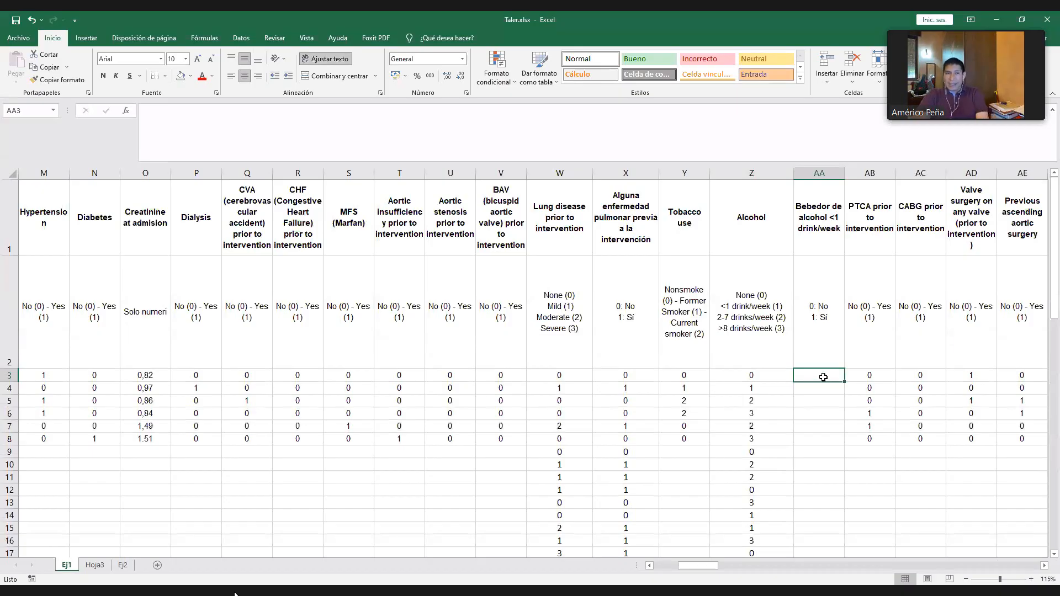
# - Enter =SI(Z3<=1;"1";"0") in AA3 to derive the yes/no value from the Alcohol code
pyautogui.write('=')
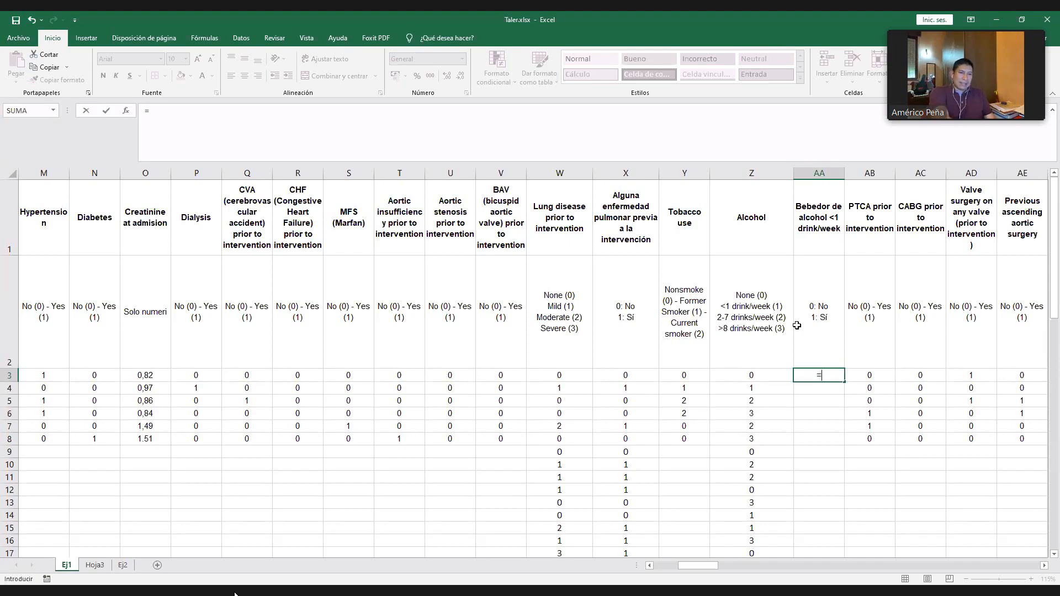
pyautogui.write('si(')
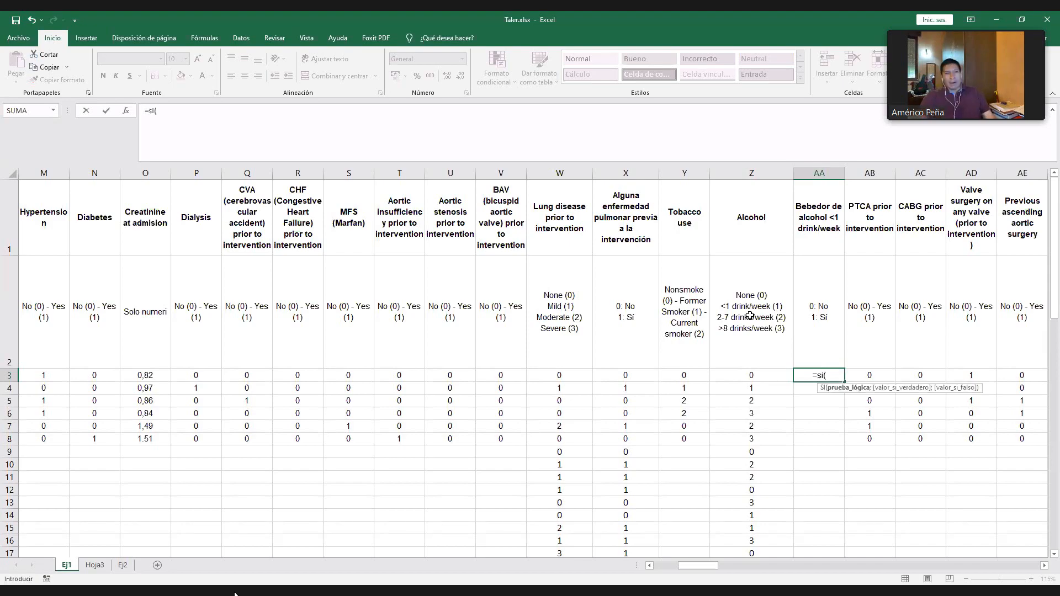
pyautogui.click(752, 375)
pyautogui.write('<')
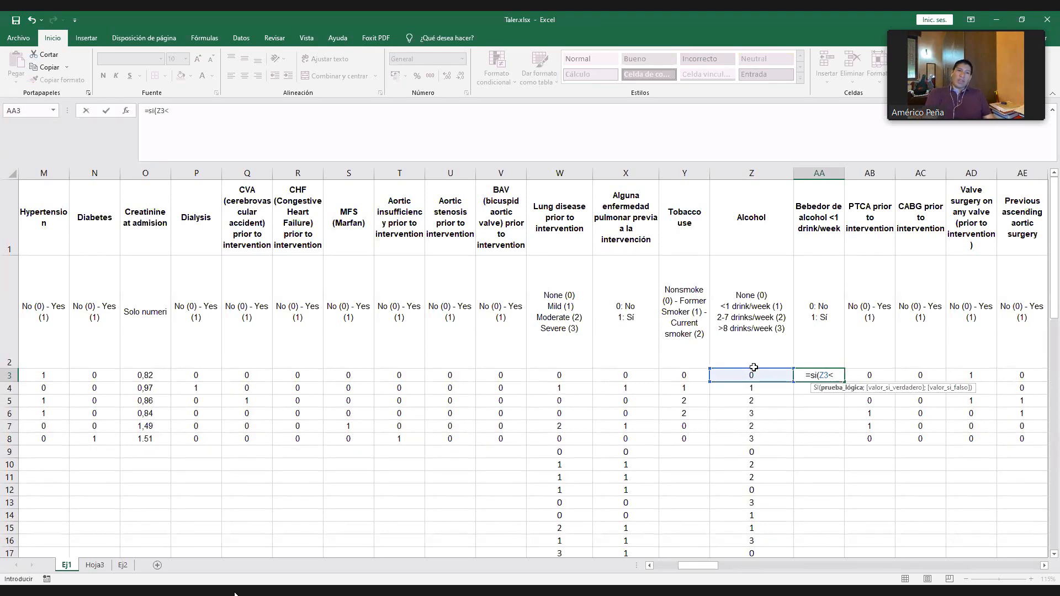
pyautogui.write('2')
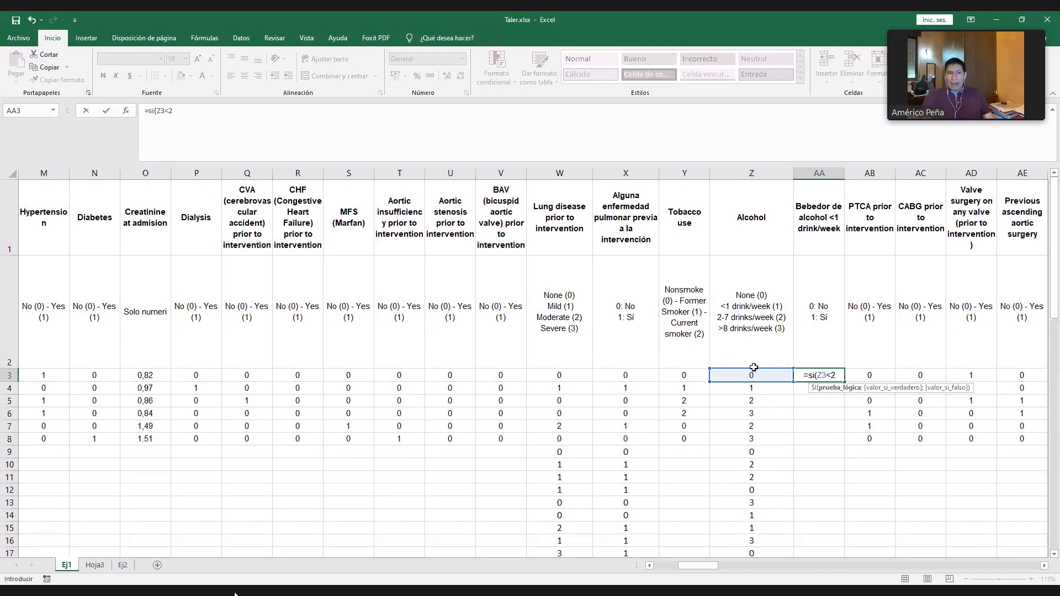
pyautogui.press('BackSpace')
pyautogui.write('=1')
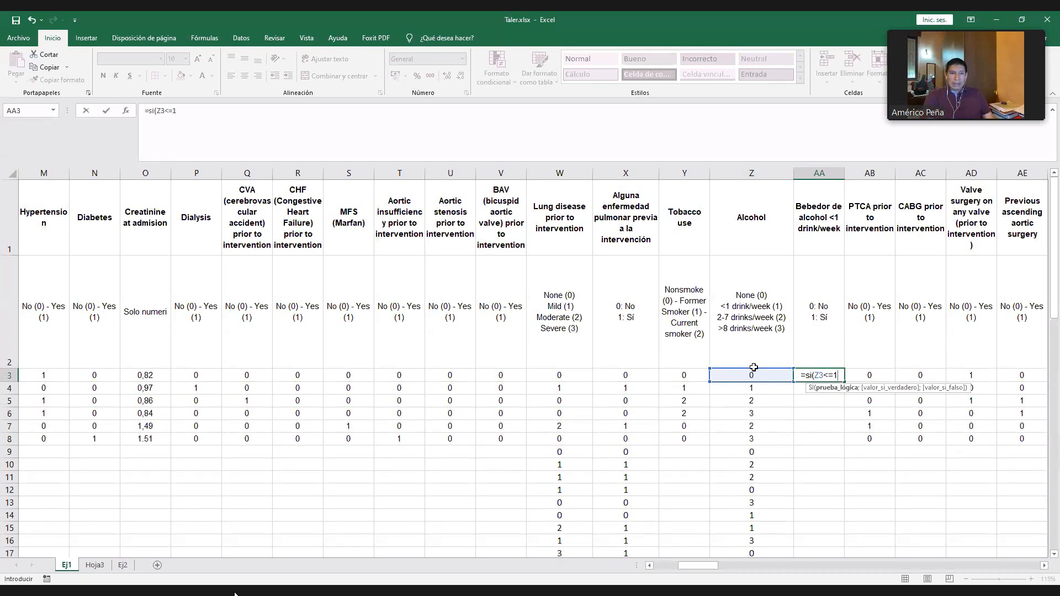
pyautogui.write(';')
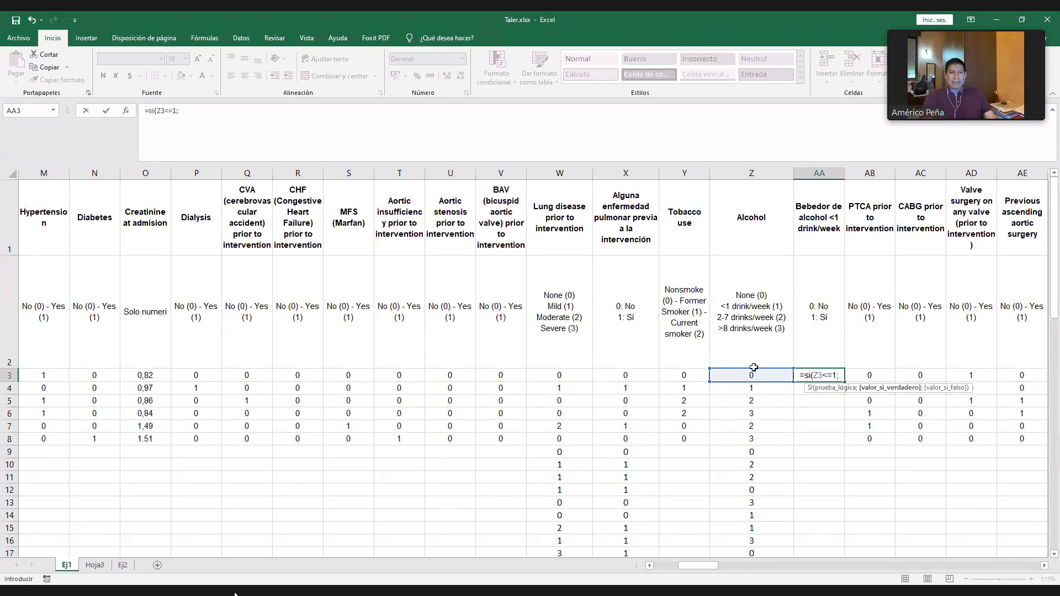
pyautogui.write('"1";"0")')
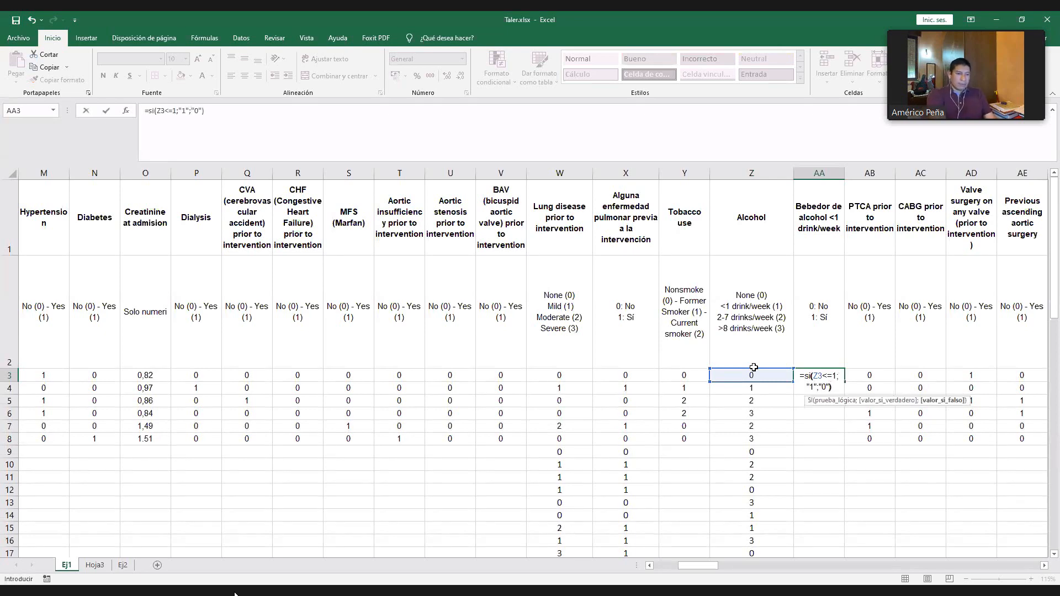
pyautogui.press('Return')
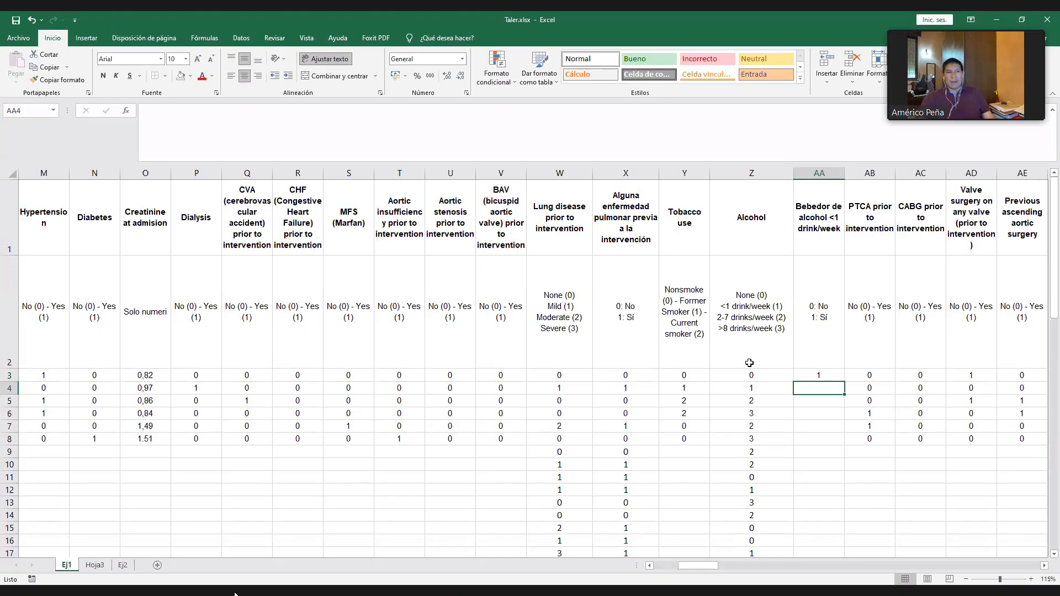
# - Replace the random-number formulas in Z9:Z76 of the Alcohol column with their fixed values
pyautogui.click(759, 451)
pyautogui.hotkey('ctrl', 'shift', 'Down')
pyautogui.hotkey('ctrl', 'c')
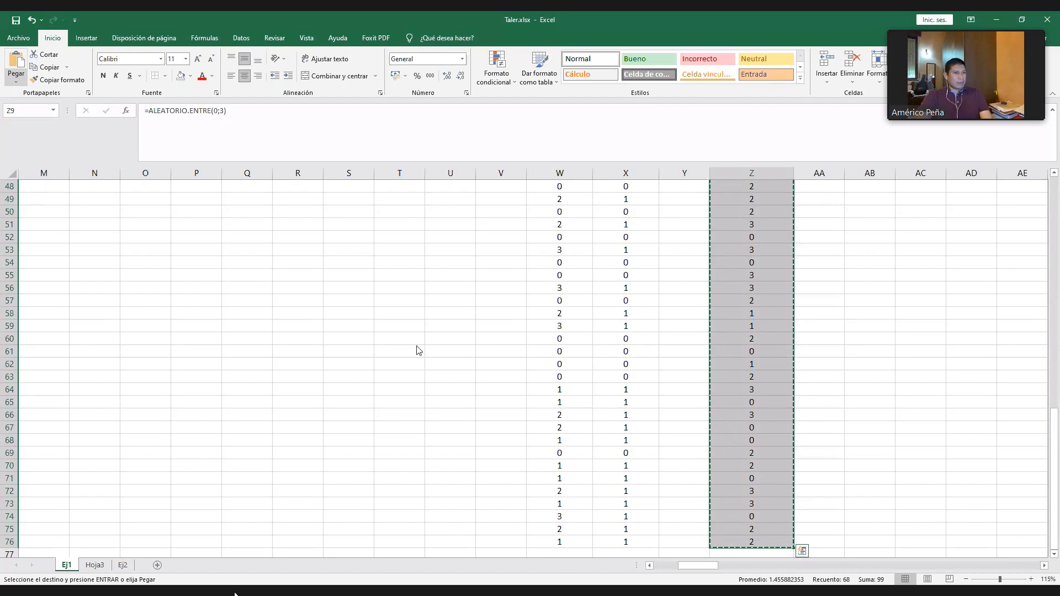
pyautogui.hotkey('ctrl', 'alt', 'v')
pyautogui.click(371, 269)
pyautogui.press('Return')
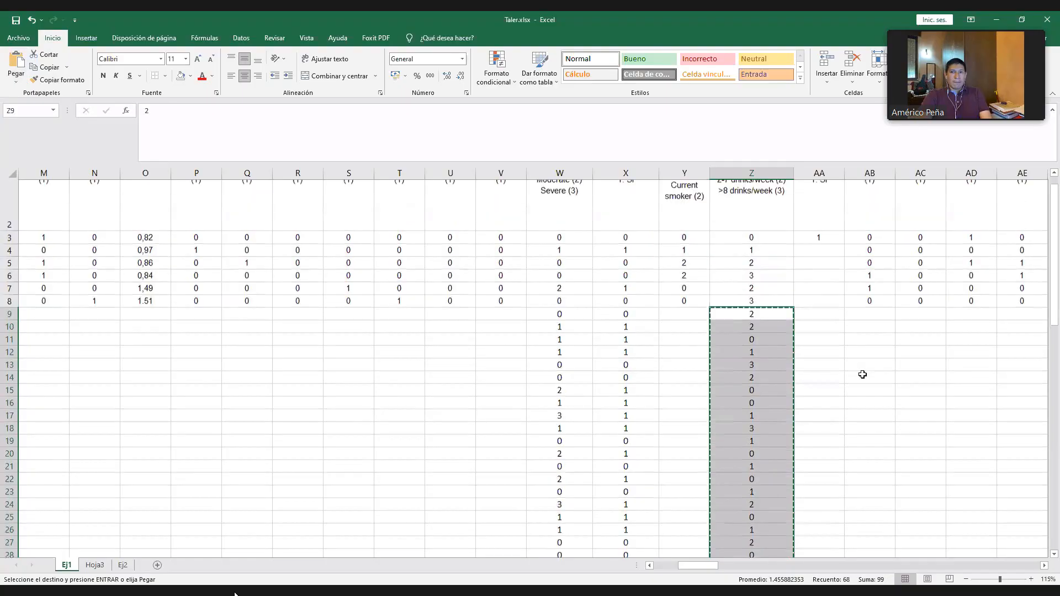
# - Copy the yes/no formula from AA3 down through the upper rows of the derived alcohol column, past row 17
pyautogui.scroll(2, 862, 375)
pyautogui.click(820, 440)
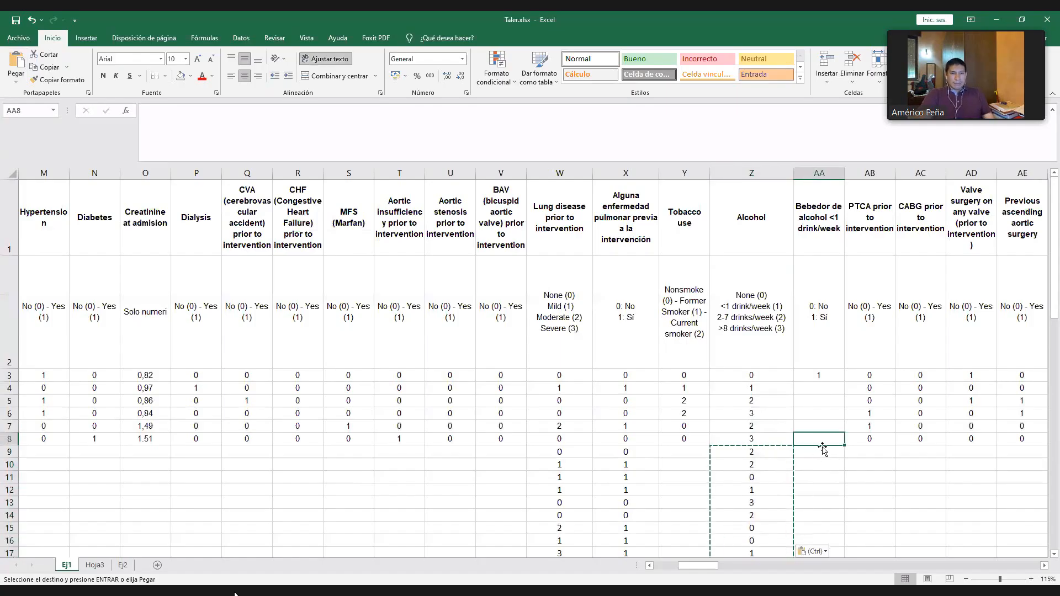
pyautogui.click(823, 375)
pyautogui.moveTo(844, 381); pyautogui.dragTo(845, 457)
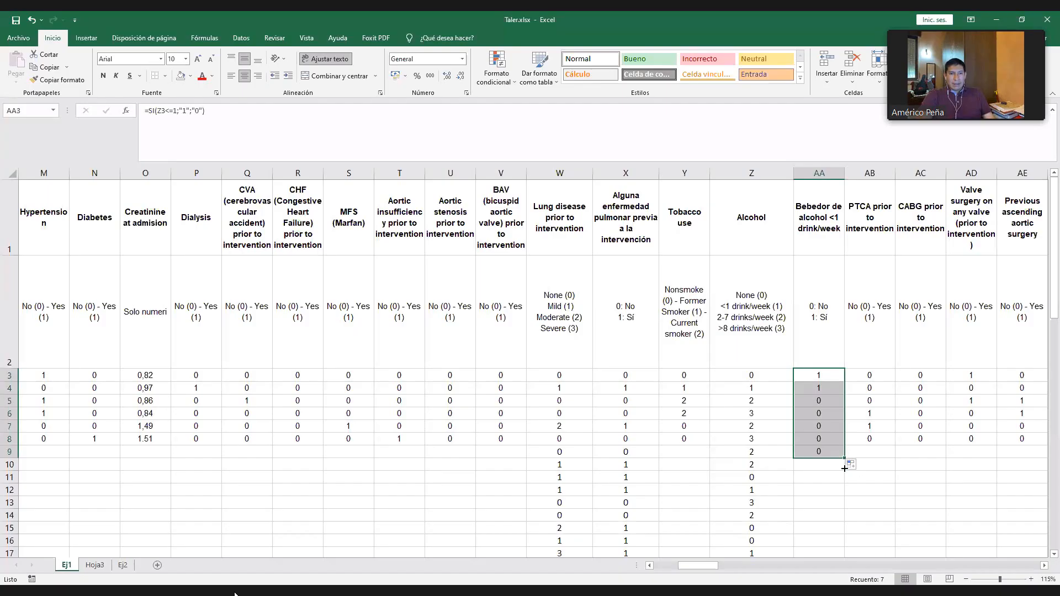
pyautogui.doubleClick(844, 468)
pyautogui.click(862, 463)
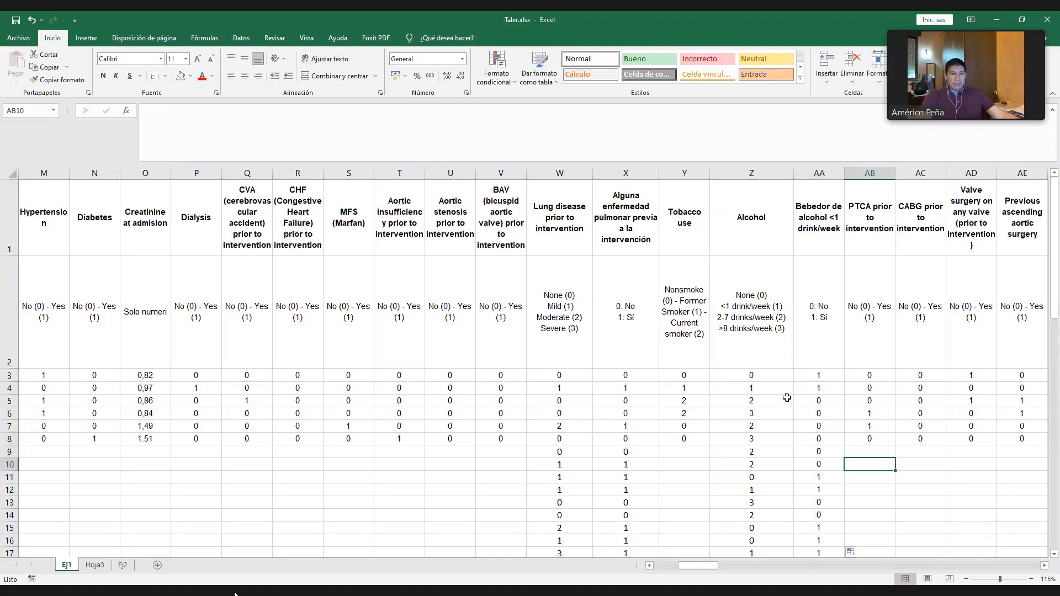
# - Compare the Alcohol codes in column Z with the derived yes/no values in column AA for the first rows
pyautogui.scroll(-2, 787, 395)
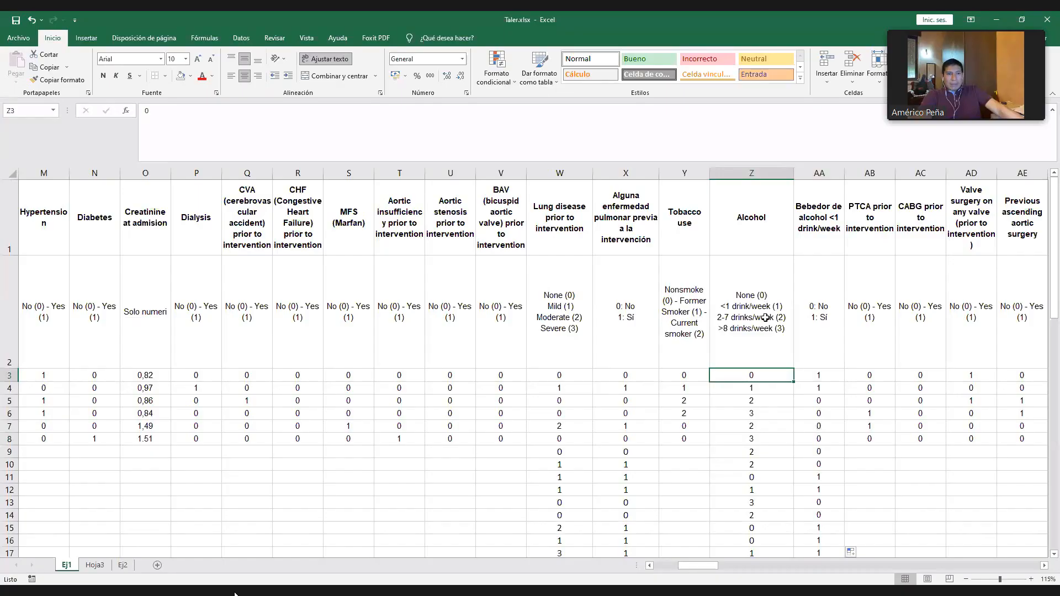
pyautogui.click(764, 393)
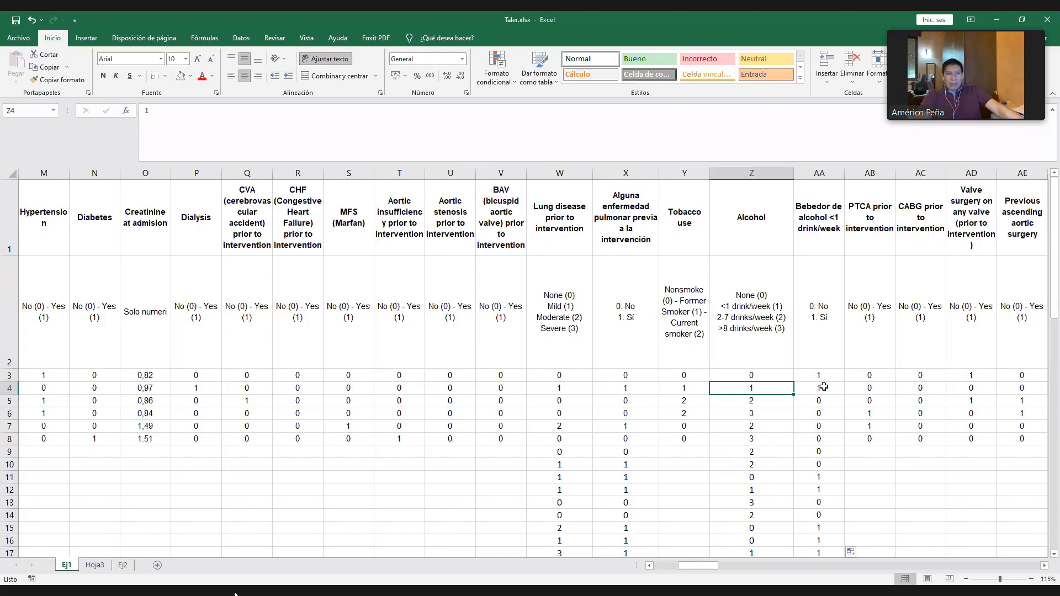
pyautogui.press('Right')
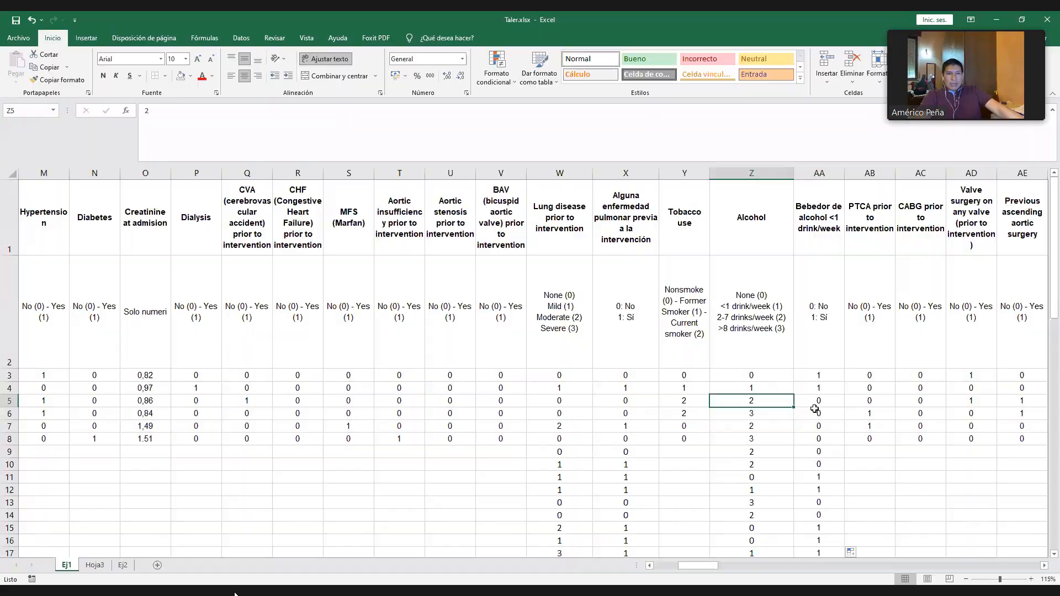
pyautogui.click(814, 407)
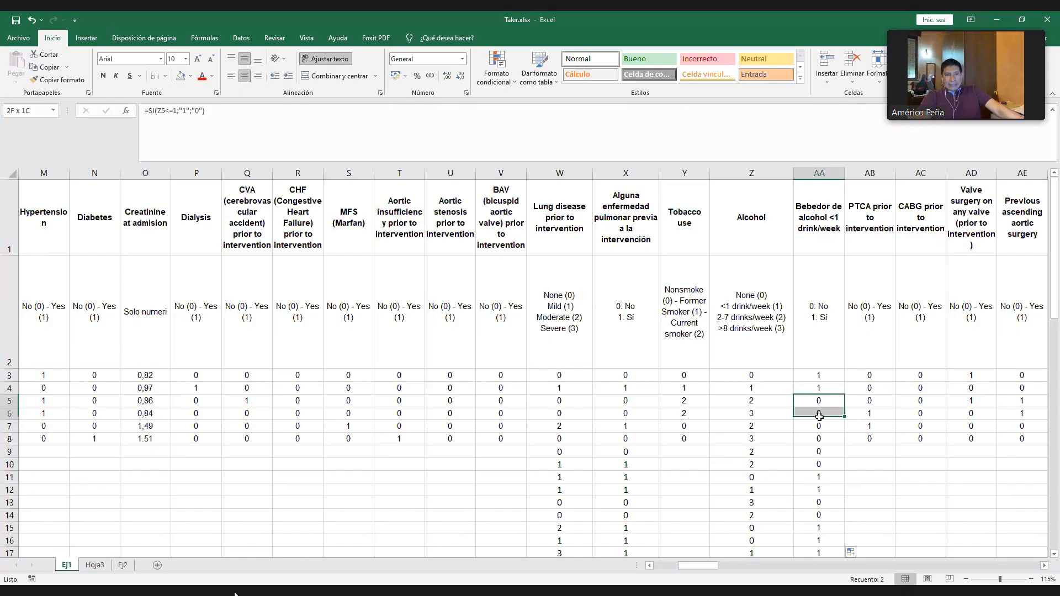
# - Extend the yes/no formula in column AA down to row 76, check AA56, and return to the column's header
pyautogui.moveTo(824, 313); pyautogui.dragTo(833, 536)
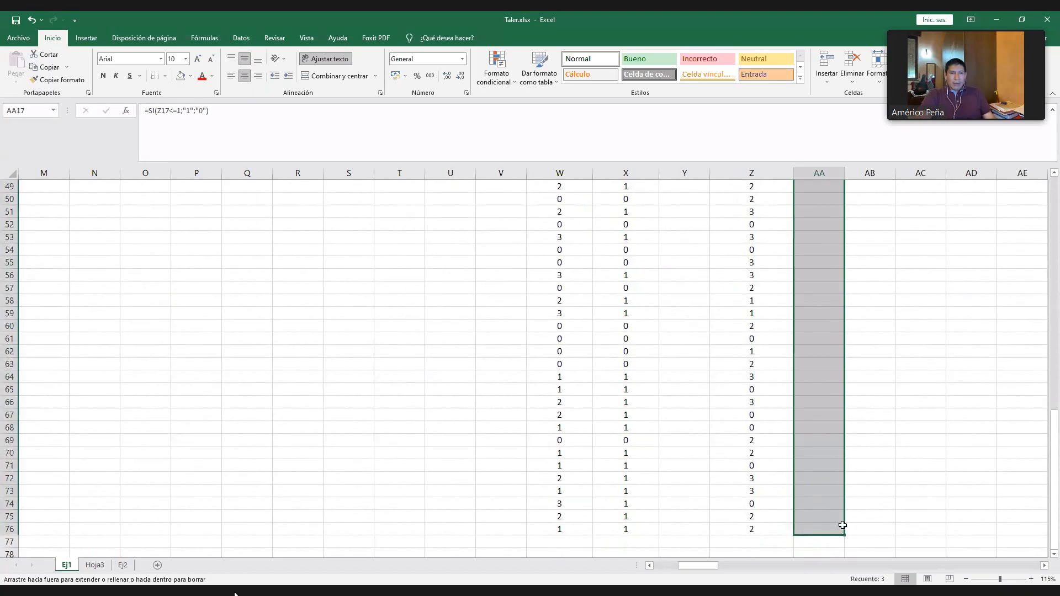
pyautogui.click(903, 376)
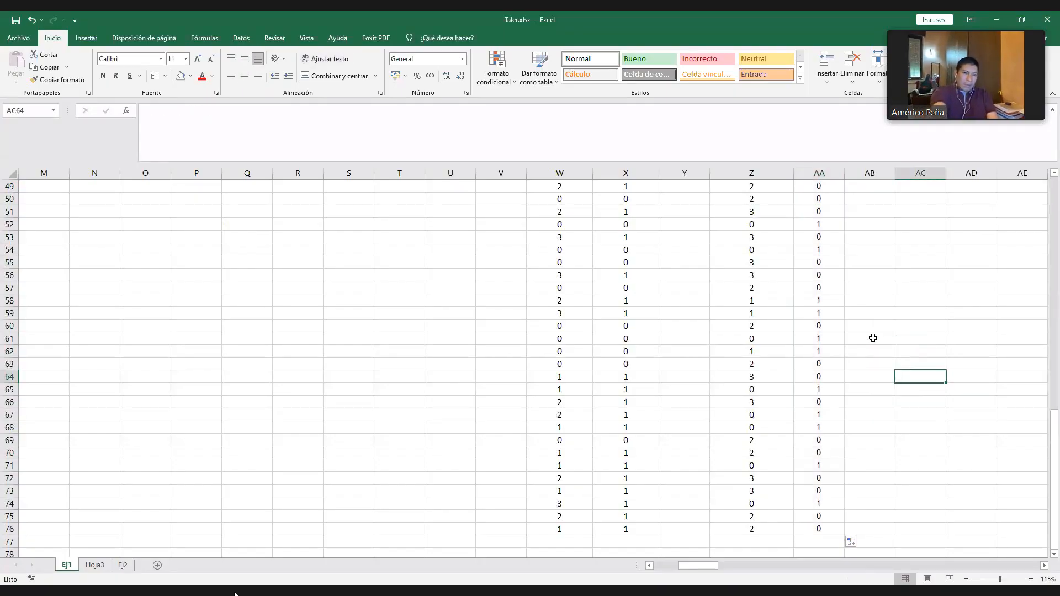
pyautogui.click(829, 276)
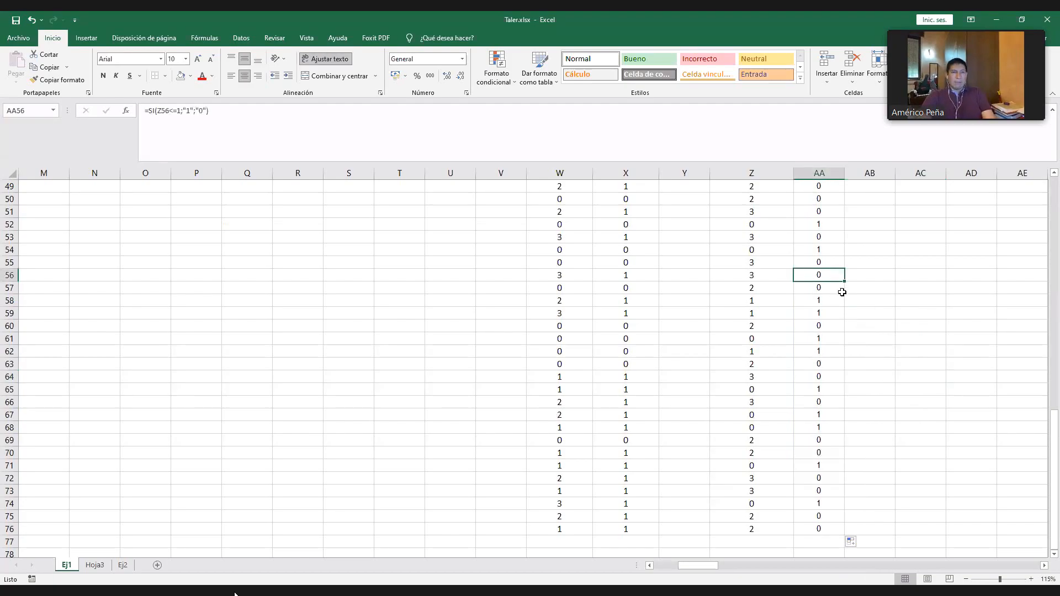
pyautogui.hotkey('ctrl', 'Up')
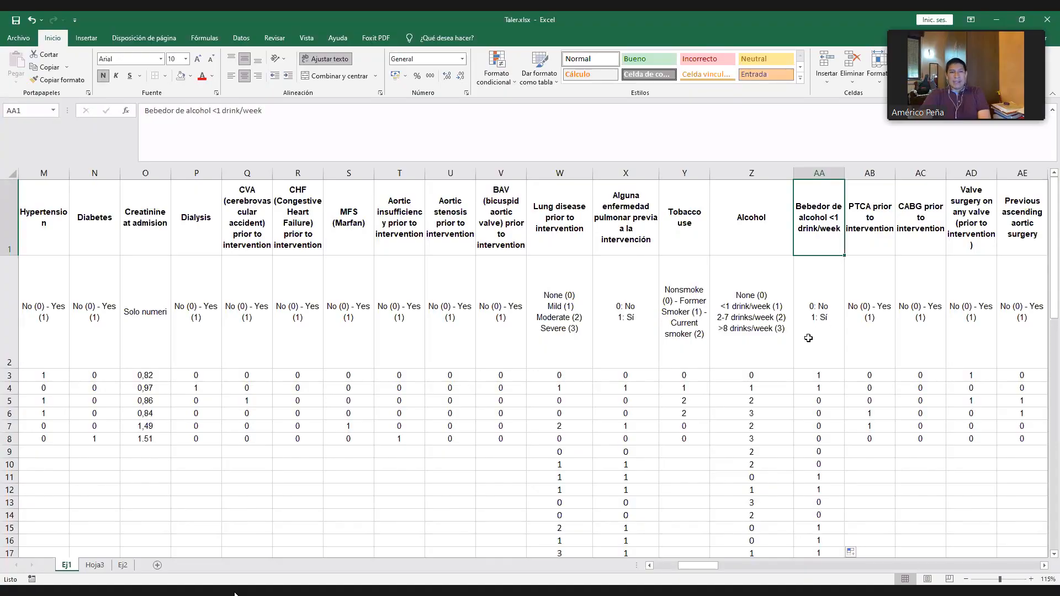
# - Review the 0/1 coding legend in AA2 and the derived value's formula in AA3
pyautogui.click(809, 338)
pyautogui.click(627, 301)
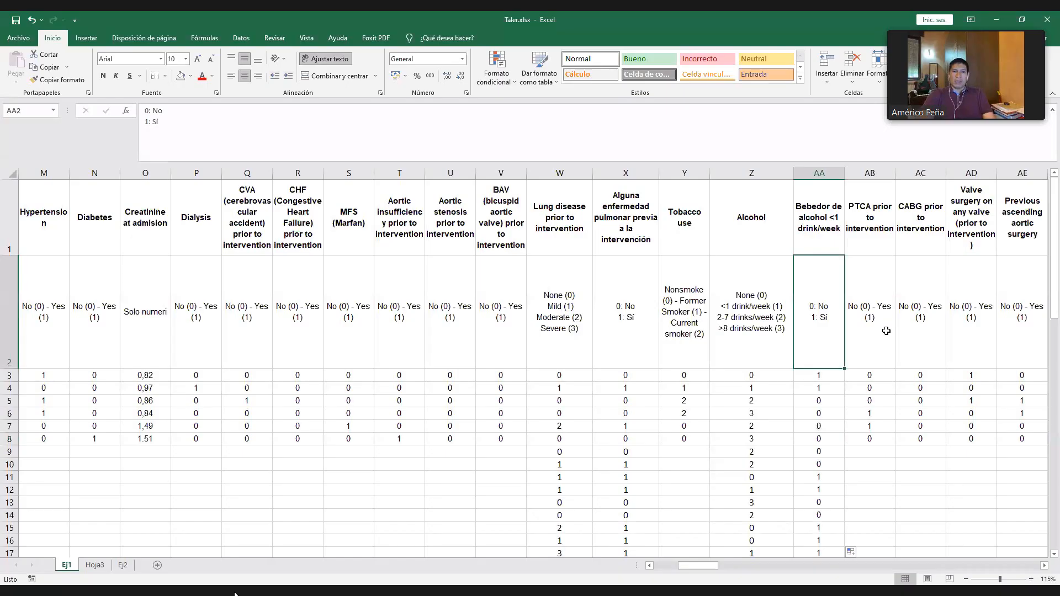
pyautogui.click(826, 380)
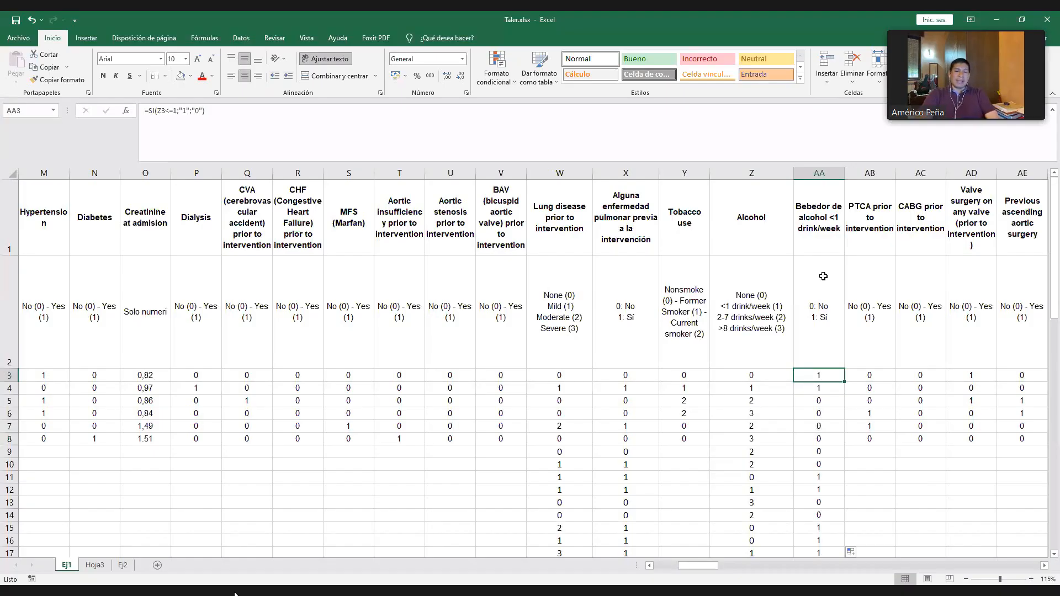
# - Examine the coding legends in row 2 for the variables from AA through CR
pyautogui.click(826, 326)
pyautogui.press('Right')
pyautogui.press('Right')
pyautogui.press('Right')
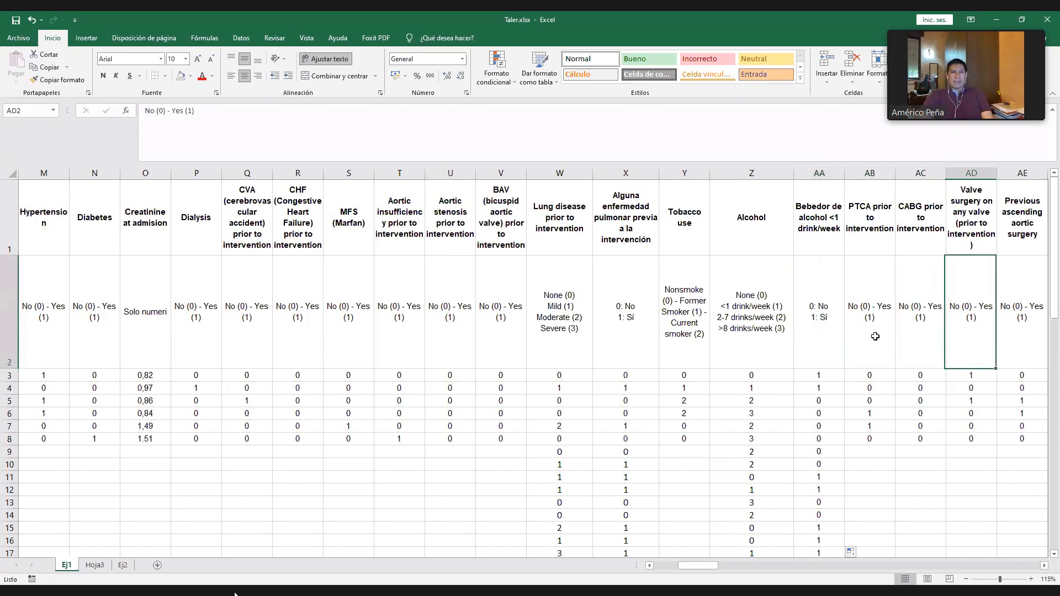
pyautogui.press('Right')
pyautogui.press('Right')
pyautogui.press('Right')
pyautogui.press('Right')
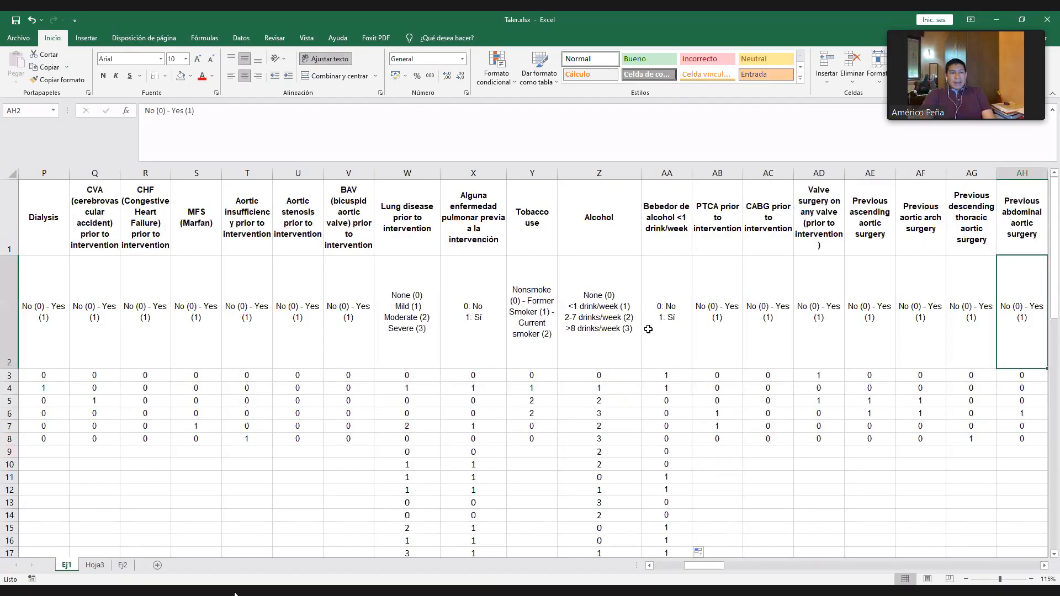
pyautogui.press('Right')
pyautogui.press('Right')
pyautogui.press('Right')
pyautogui.press('Right')
pyautogui.press('Right')
pyautogui.press('Right')
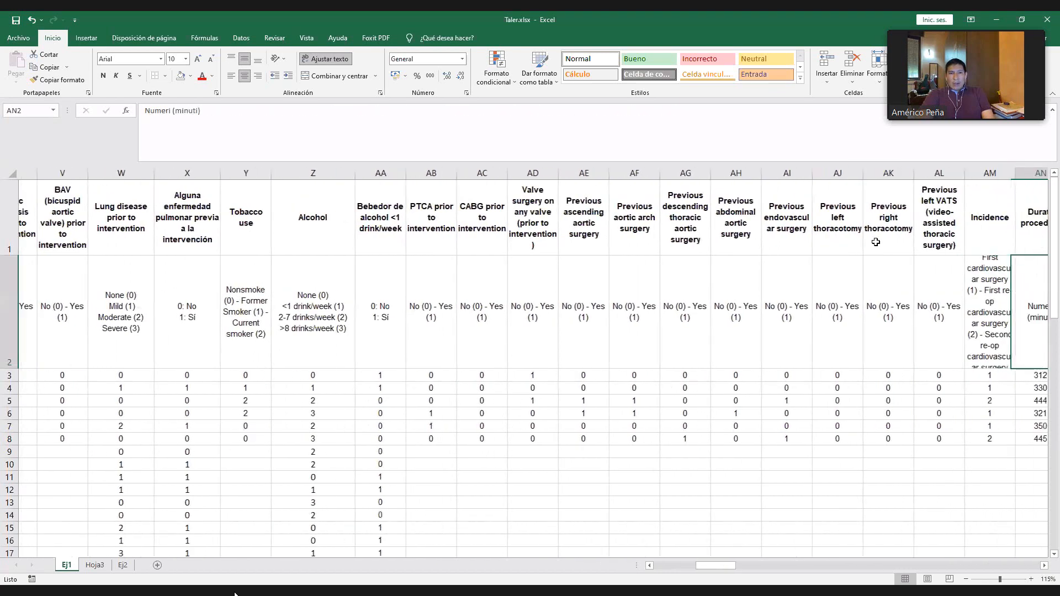
pyautogui.press('Right')
pyautogui.press('Right')
pyautogui.press('Right')
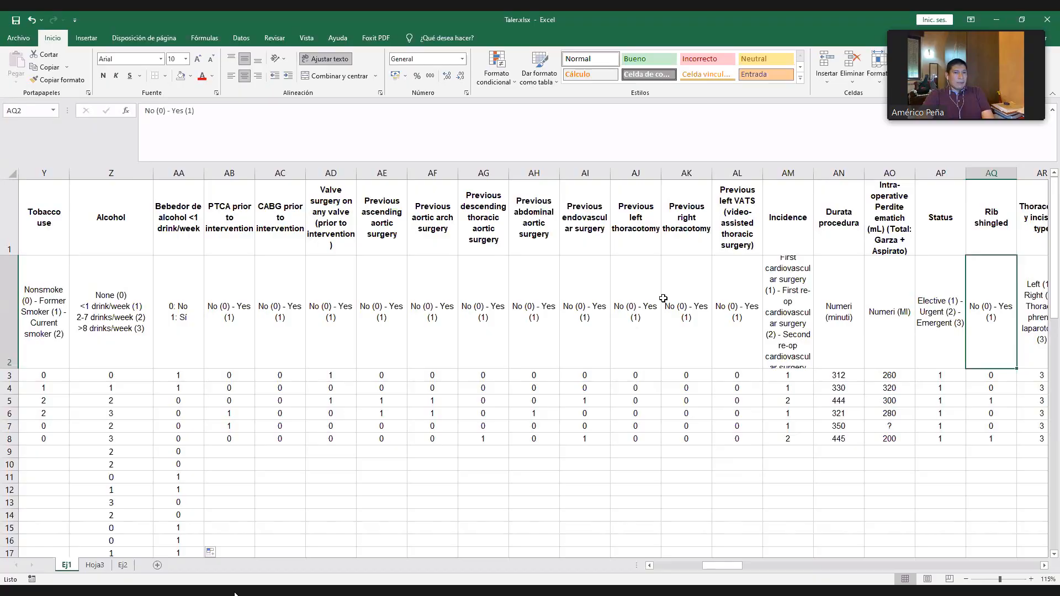
pyautogui.press('Right')
pyautogui.press('Right')
pyautogui.press('Right')
pyautogui.press('Right')
pyautogui.press('Right')
pyautogui.press('Right')
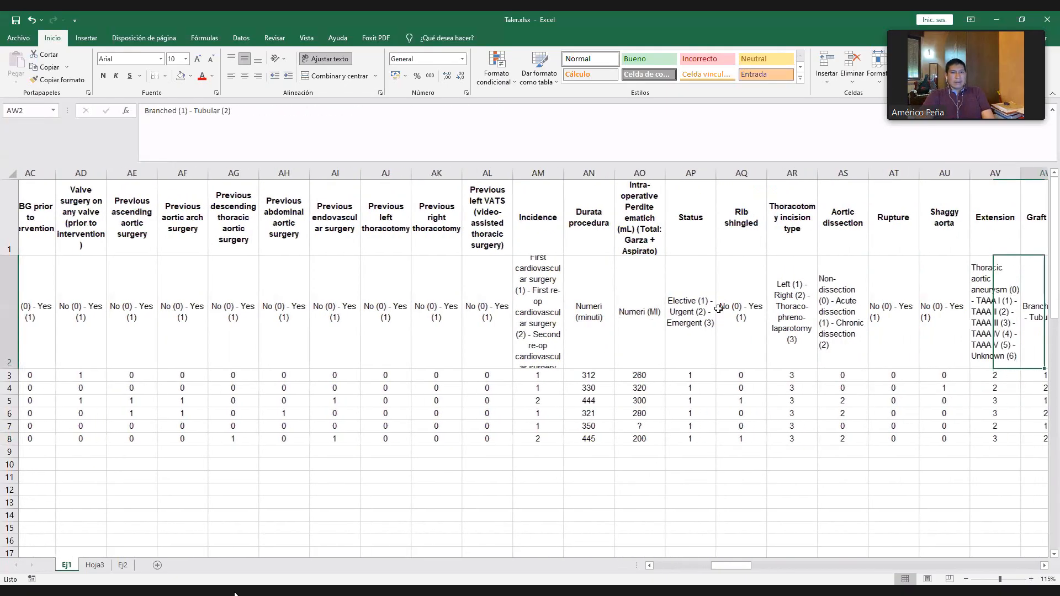
pyautogui.press('Right')
pyautogui.press('Right')
pyautogui.press('Right')
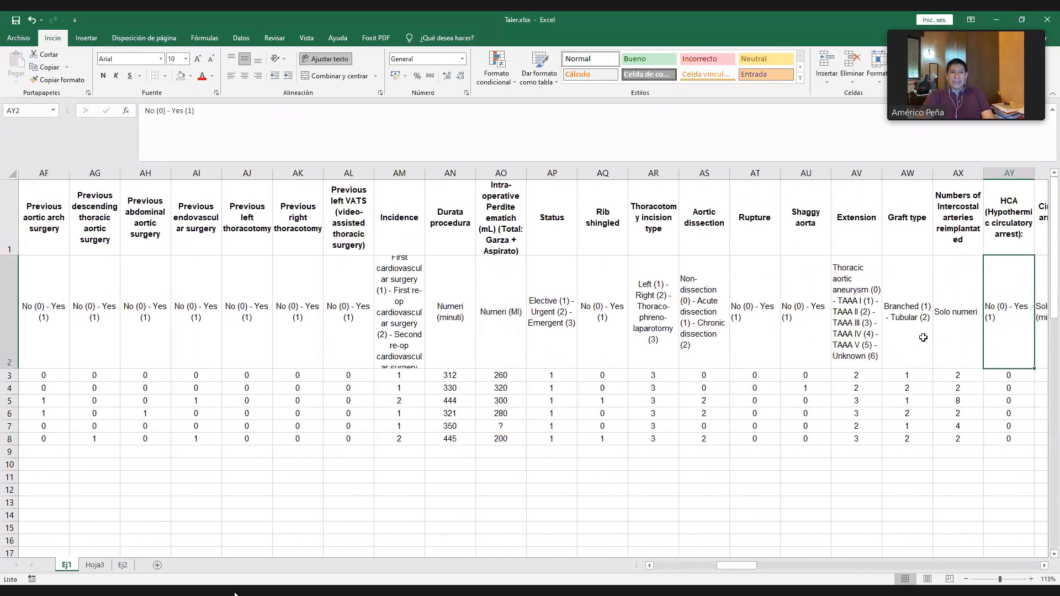
pyautogui.press('Right')
pyautogui.press('Right')
pyautogui.press('Right')
pyautogui.press('Right')
pyautogui.press('Right')
pyautogui.press('Right')
pyautogui.press('Right')
pyautogui.press('Right')
pyautogui.press('Right')
pyautogui.press('Right')
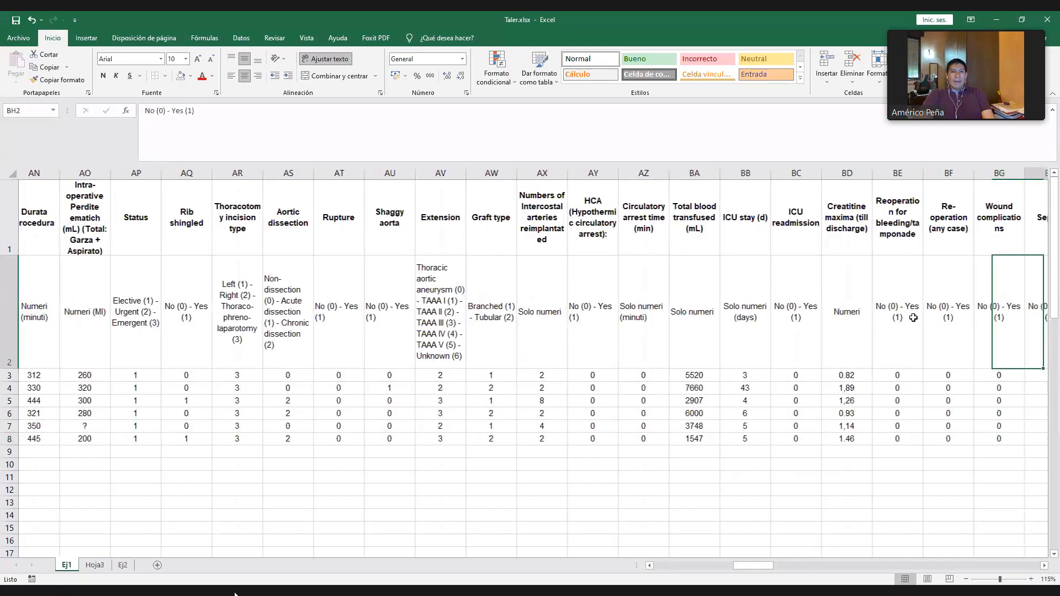
pyautogui.press('Right')
pyautogui.press('Right')
pyautogui.press('Right')
pyautogui.press('Right')
pyautogui.press('Right')
pyautogui.press('Right')
pyautogui.press('Right')
pyautogui.press('Right')
pyautogui.press('Right')
pyautogui.press('Right')
pyautogui.press('Right')
pyautogui.press('Right')
pyautogui.press('Right')
pyautogui.press('Right')
pyautogui.press('Right')
pyautogui.press('Right')
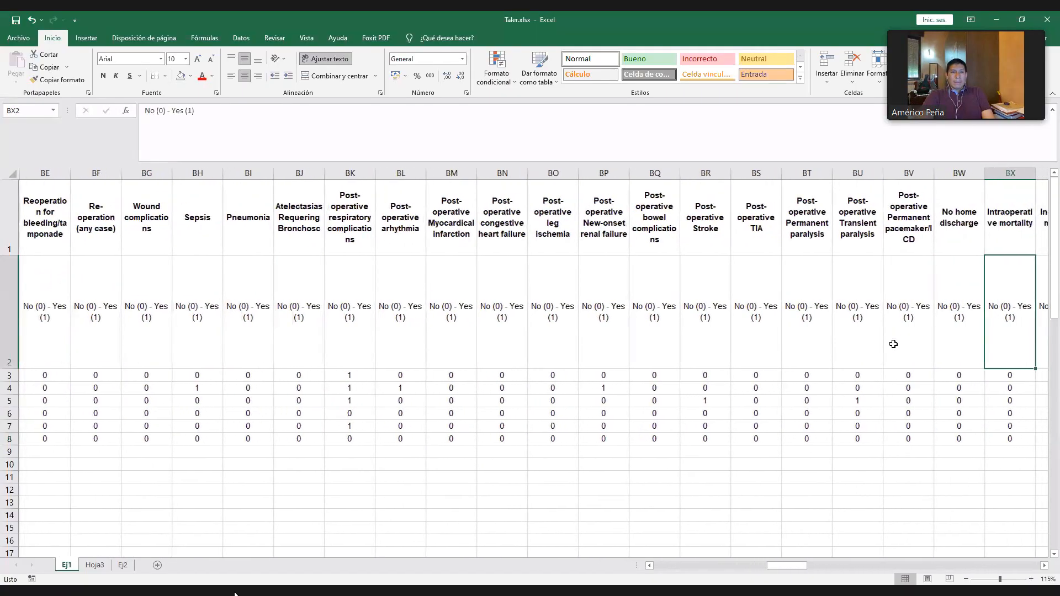
pyautogui.press('Right')
pyautogui.press('Right')
pyautogui.press('Right')
pyautogui.press('Right')
pyautogui.press('Right')
pyautogui.press('Right')
pyautogui.press('Right')
pyautogui.press('Right')
pyautogui.press('Right')
pyautogui.press('Right')
pyautogui.press('Right')
pyautogui.press('Right')
pyautogui.press('Right')
pyautogui.press('Right')
pyautogui.press('Right')
pyautogui.press('Right')
pyautogui.press('Right')
pyautogui.press('Right')
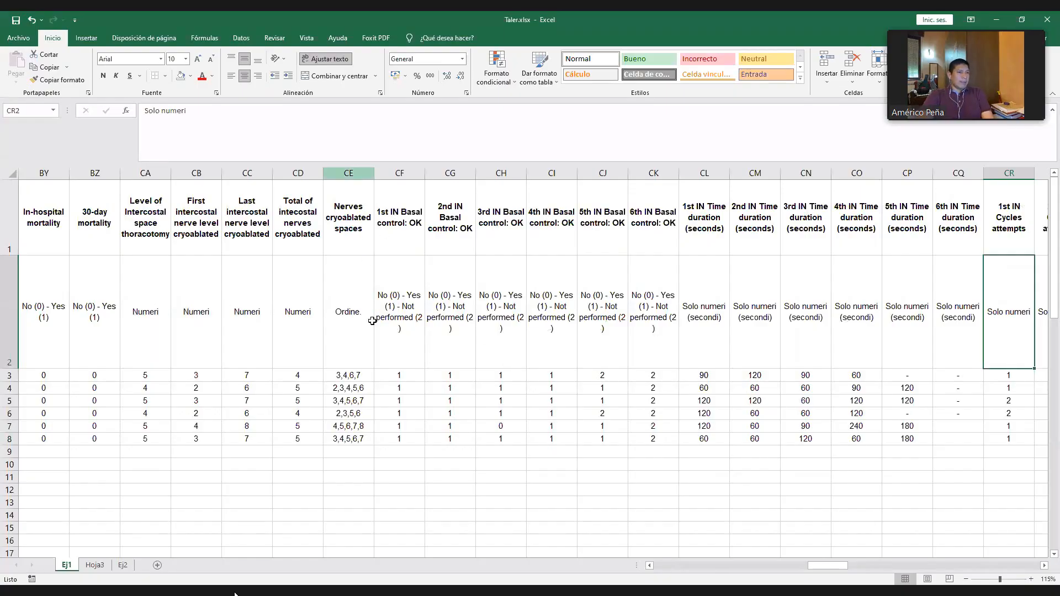
# - Inspect the coding legend and the multi-value entries in CE3:CE8 of the Nerves cryoablated spaces column, and select the whole column
pyautogui.click(353, 174)
pyautogui.click(356, 275)
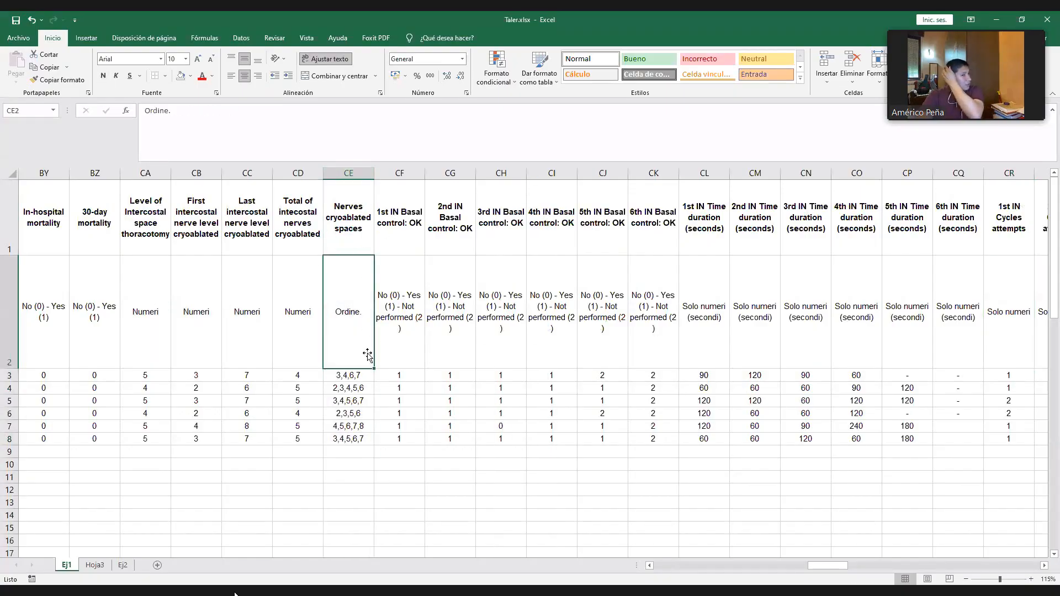
pyautogui.moveTo(356, 381); pyautogui.dragTo(356, 442)
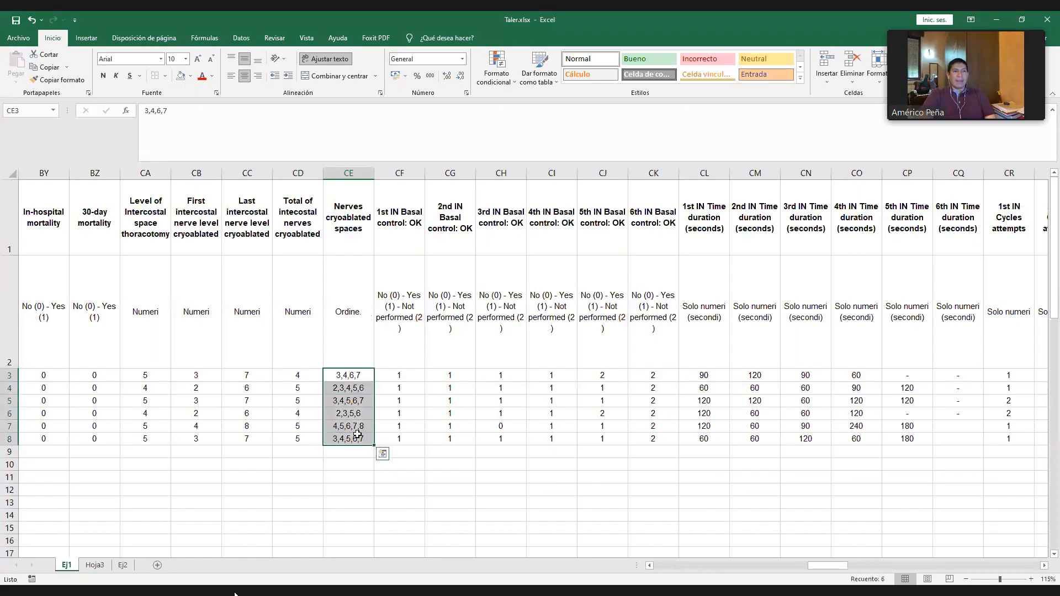
pyautogui.click(348, 174)
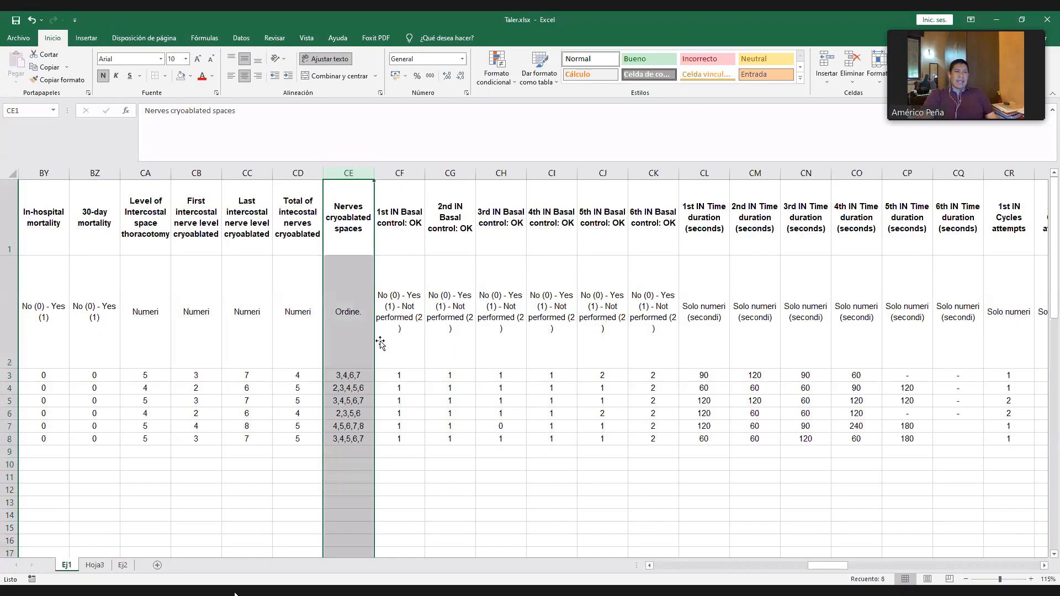
# - Review the Nerves cryoablated spaces header, its coding legend in CE2 and the multi-value entry in CE3
pyautogui.click(358, 376)
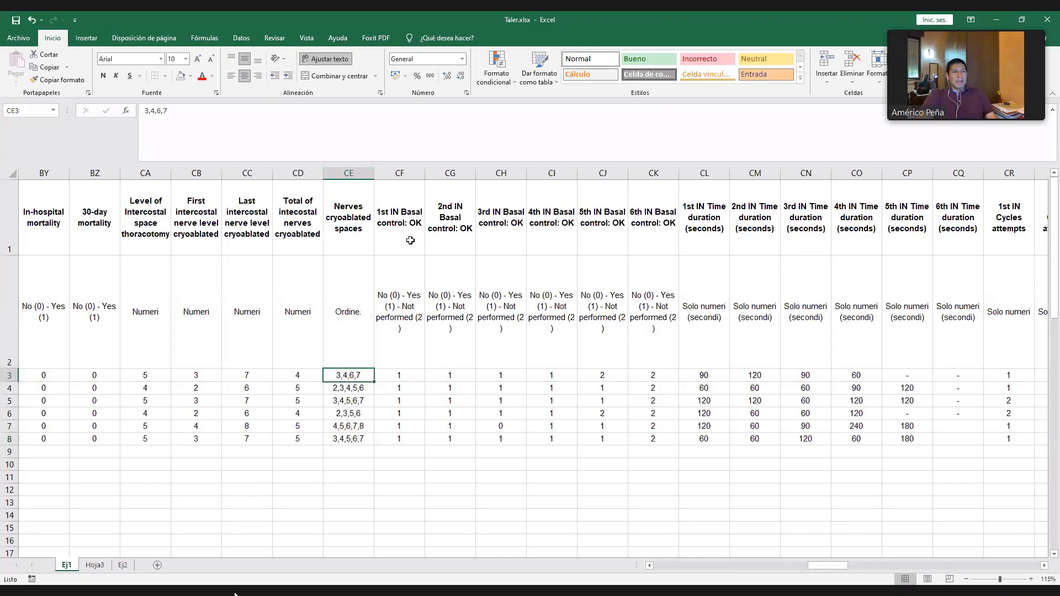
pyautogui.click(354, 224)
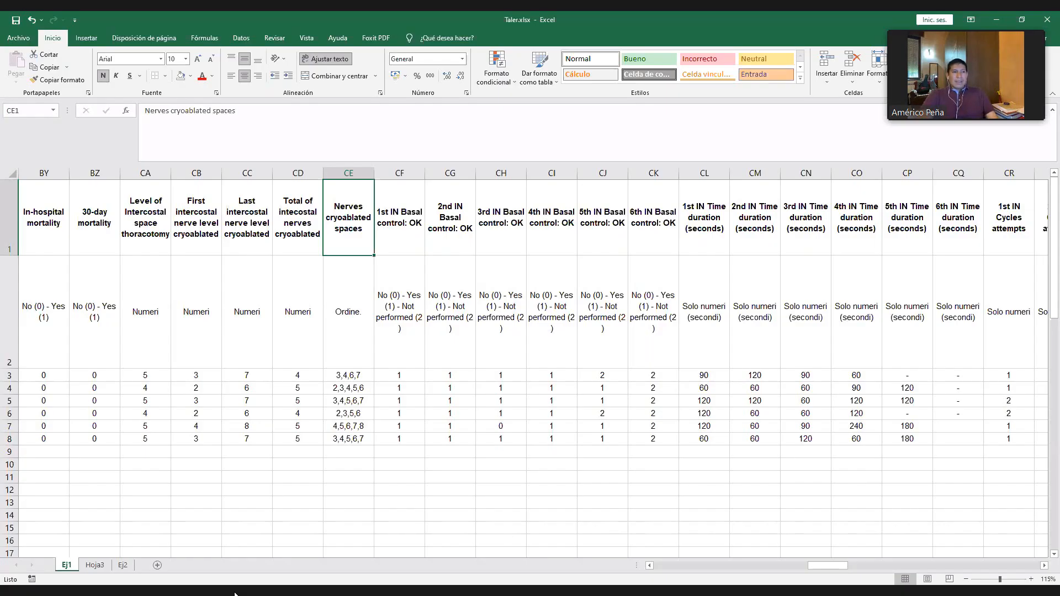
pyautogui.press('Down')
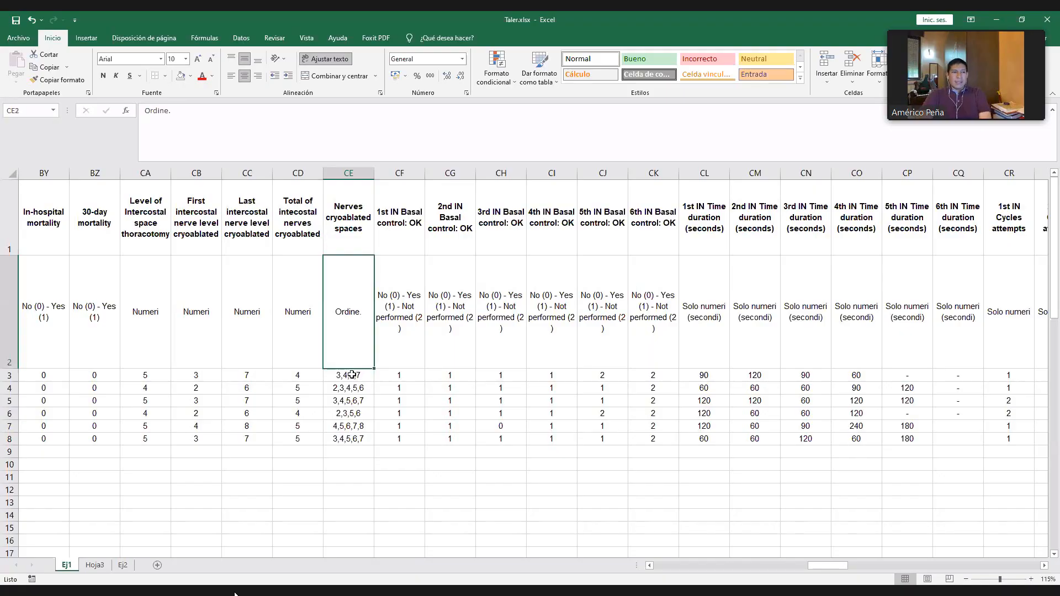
pyautogui.click(351, 375)
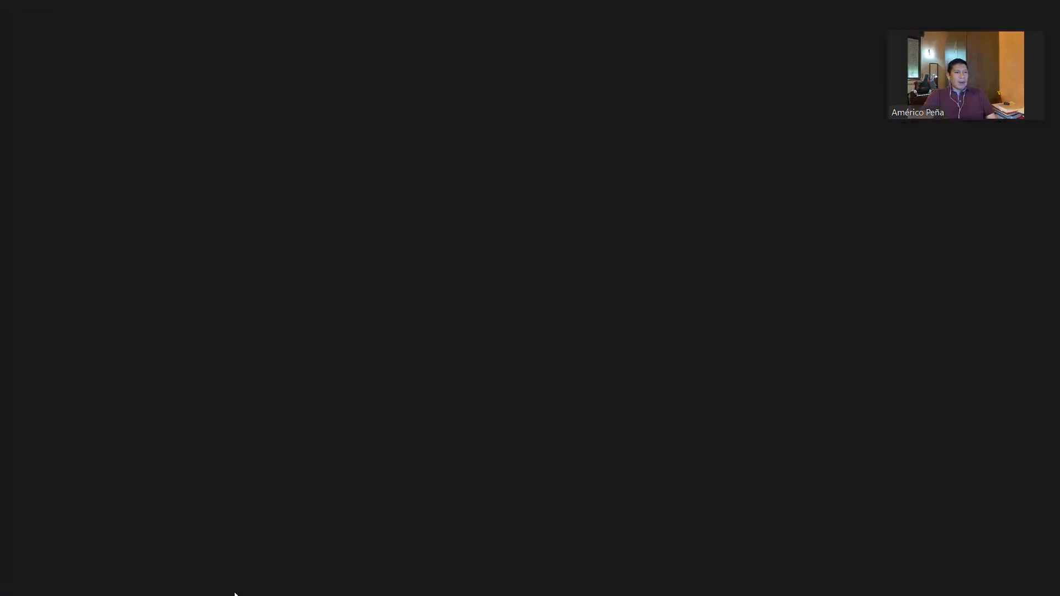
# - Examine the thoracotomy level and the first, last and total intercostal nerve values in CA3:CD3
pyautogui.moveTo(146, 375); pyautogui.dragTo(295, 440)
pyautogui.click(164, 174)
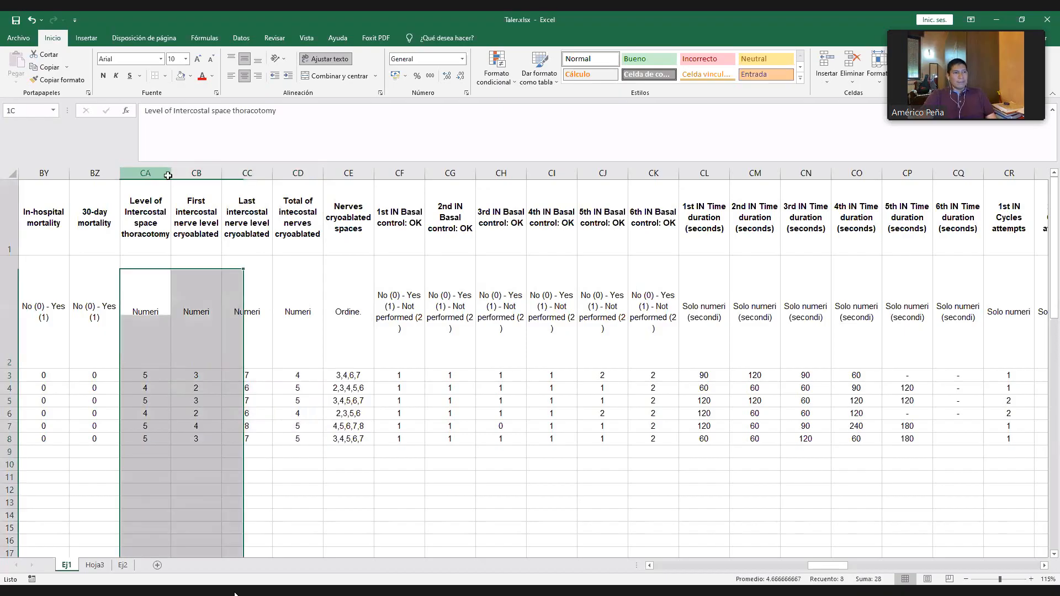
pyautogui.click(198, 387)
pyautogui.click(200, 376)
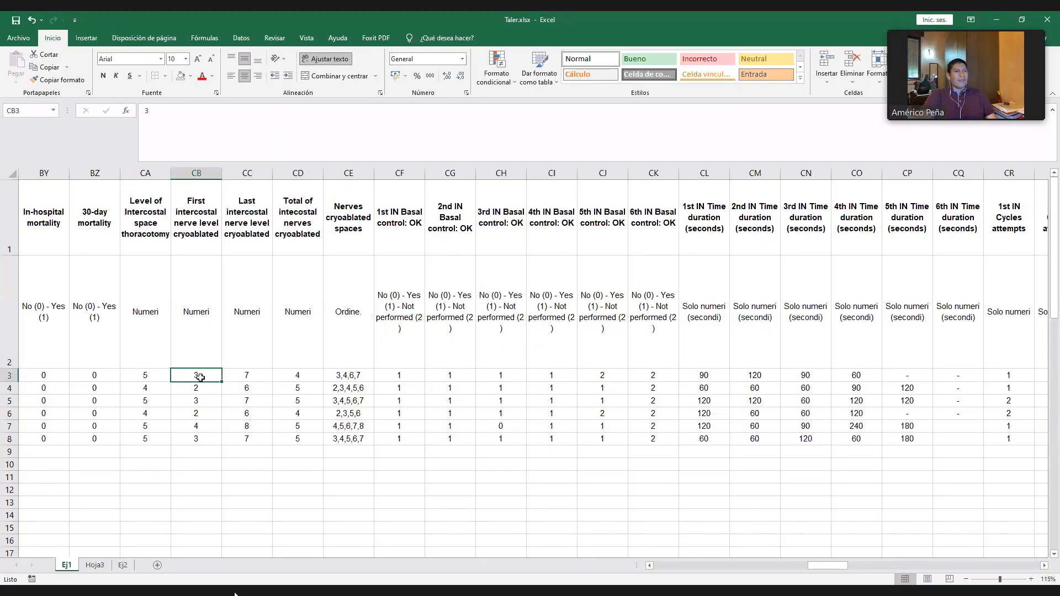
pyautogui.click(246, 376)
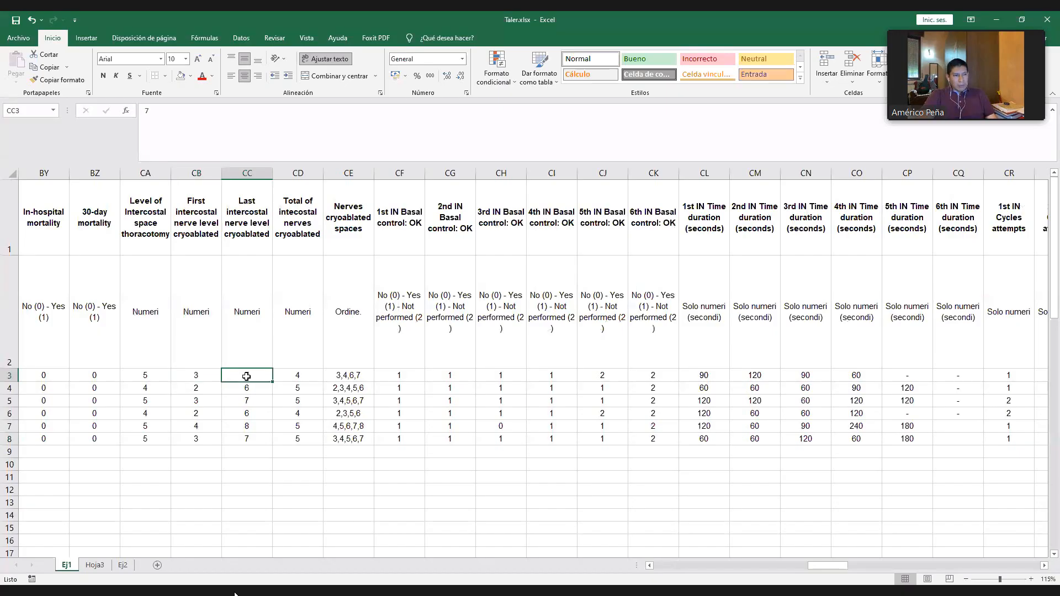
pyautogui.click(300, 377)
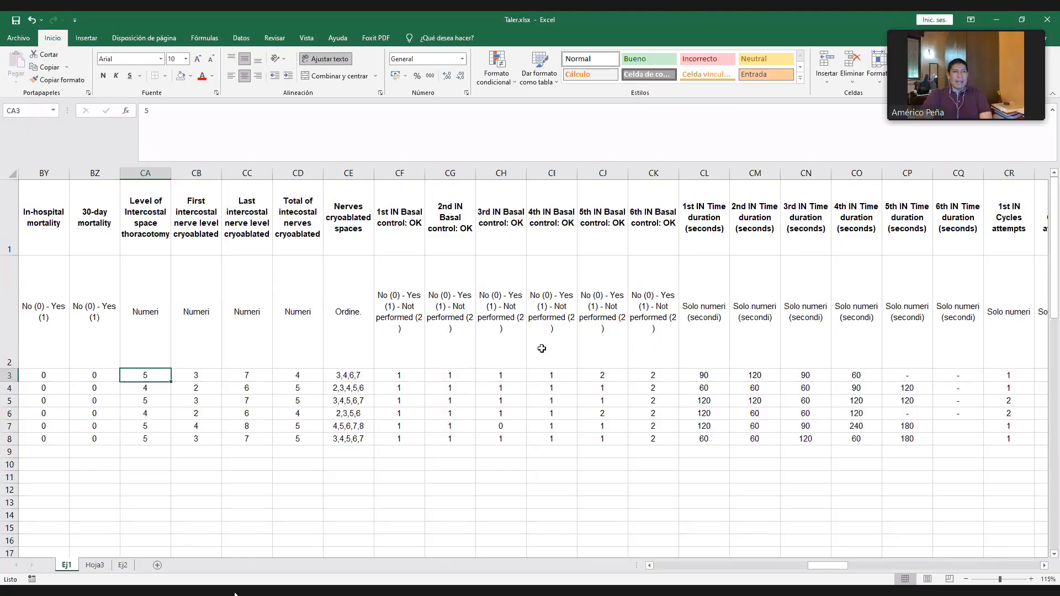
# - Delete the Nerves cryoablated spaces column CE and admit the waiting participant to the meeting
pyautogui.moveTo(353, 374); pyautogui.dragTo(358, 438)
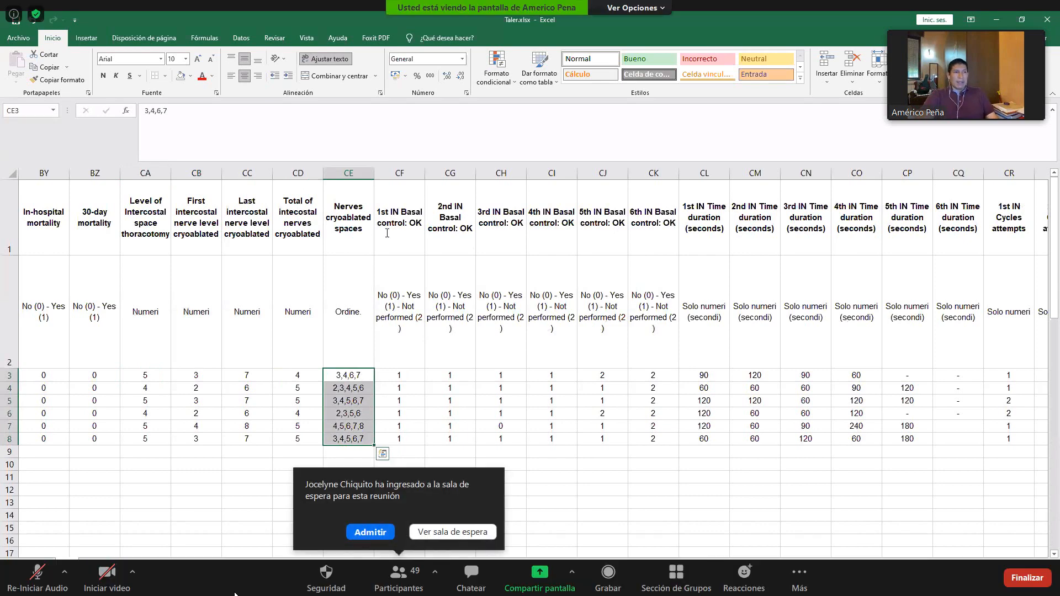
pyautogui.click(412, 260)
pyautogui.click(505, 323)
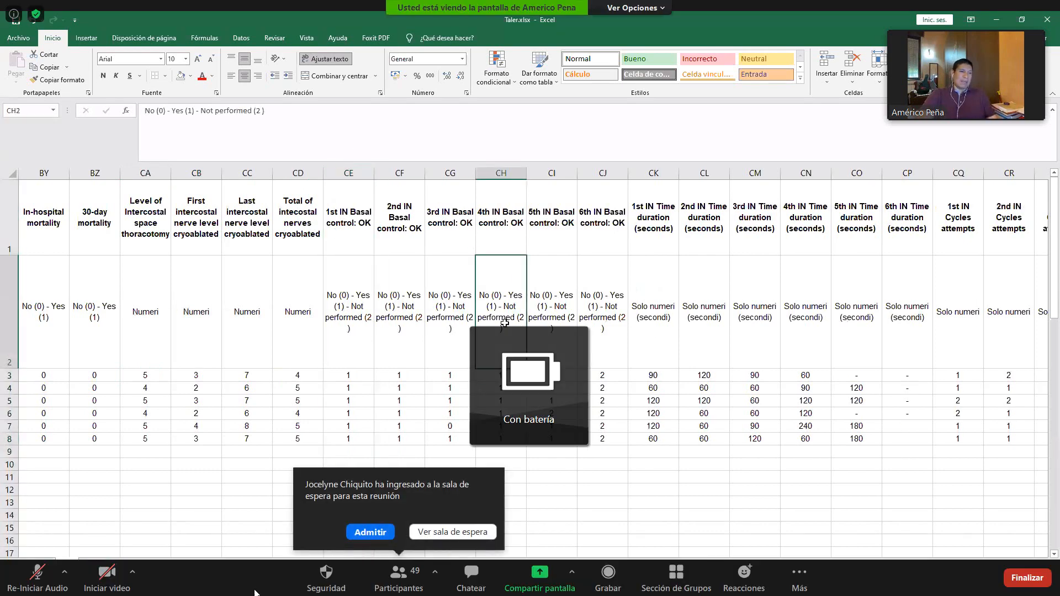
pyautogui.click(370, 533)
# - Look through the remaining variables up to the pain score columns and return to the first column of the sheet
pyautogui.hscroll(10, 364, 540)
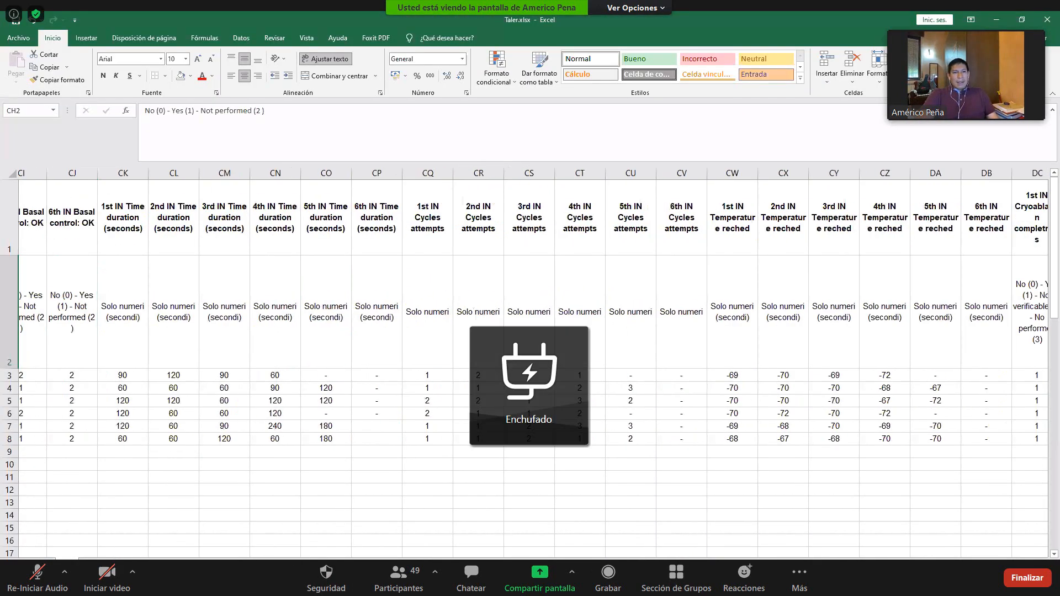
pyautogui.hscroll(8, 868, 560)
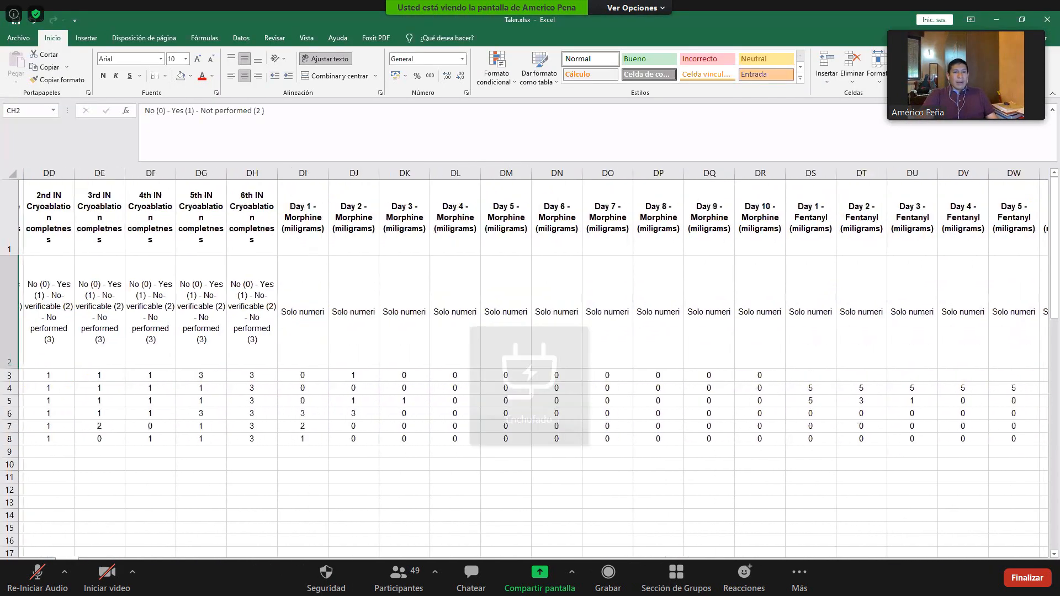
pyautogui.hscroll(-20, 867, 560)
pyautogui.hscroll(-5, 868, 559)
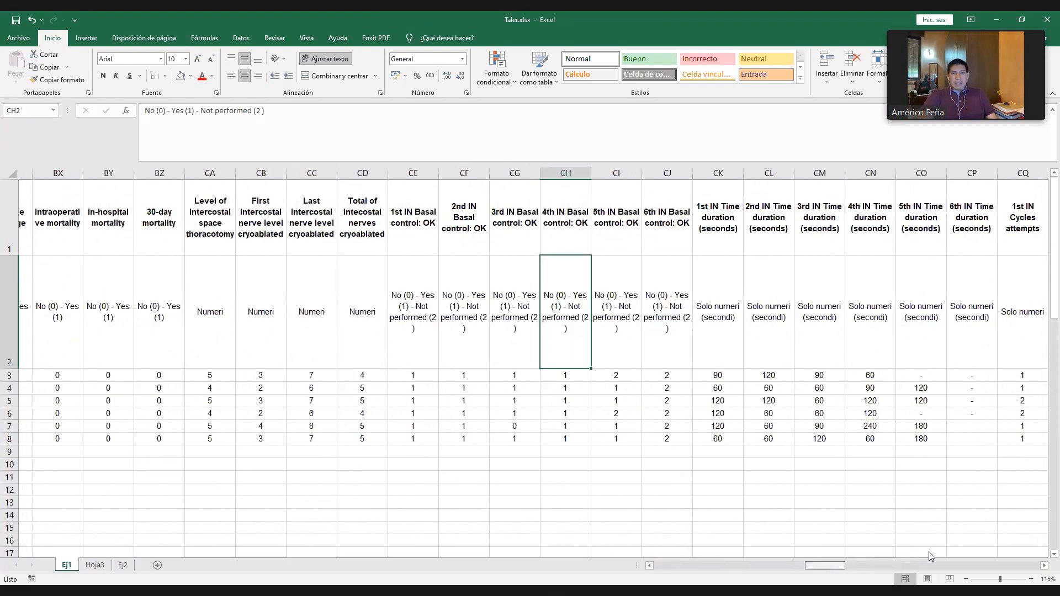
pyautogui.hscroll(20, 928, 552)
pyautogui.hscroll(5, 1038, 557)
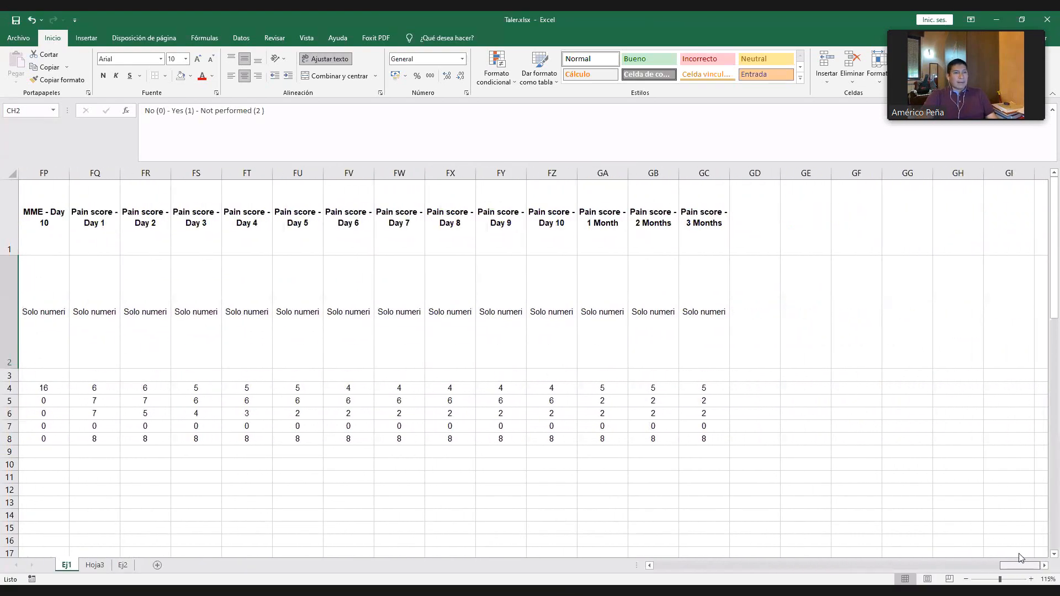
pyautogui.hscroll(-20, 906, 551)
pyautogui.hscroll(-20, 631, 564)
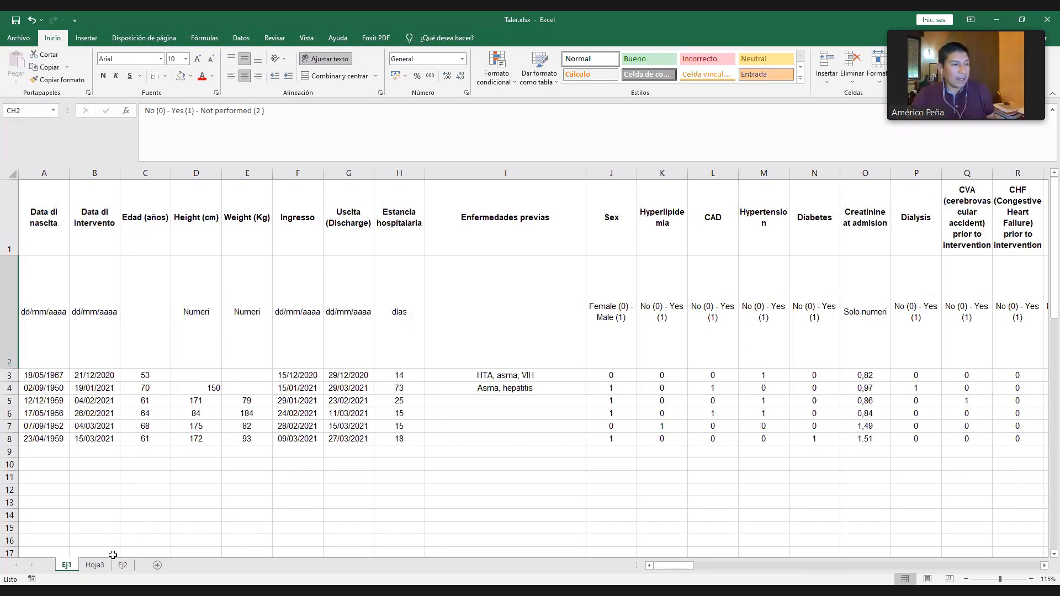
# - Look at sheets Hoja3 and Ej2 and return to sheet Ej1
pyautogui.click(100, 566)
pyautogui.click(122, 566)
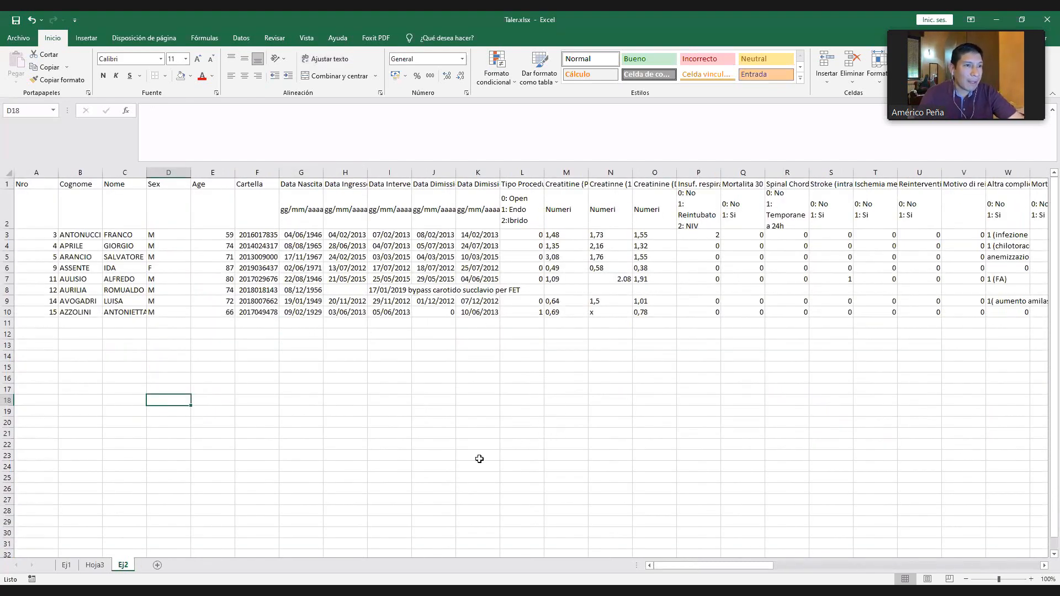
pyautogui.click(67, 566)
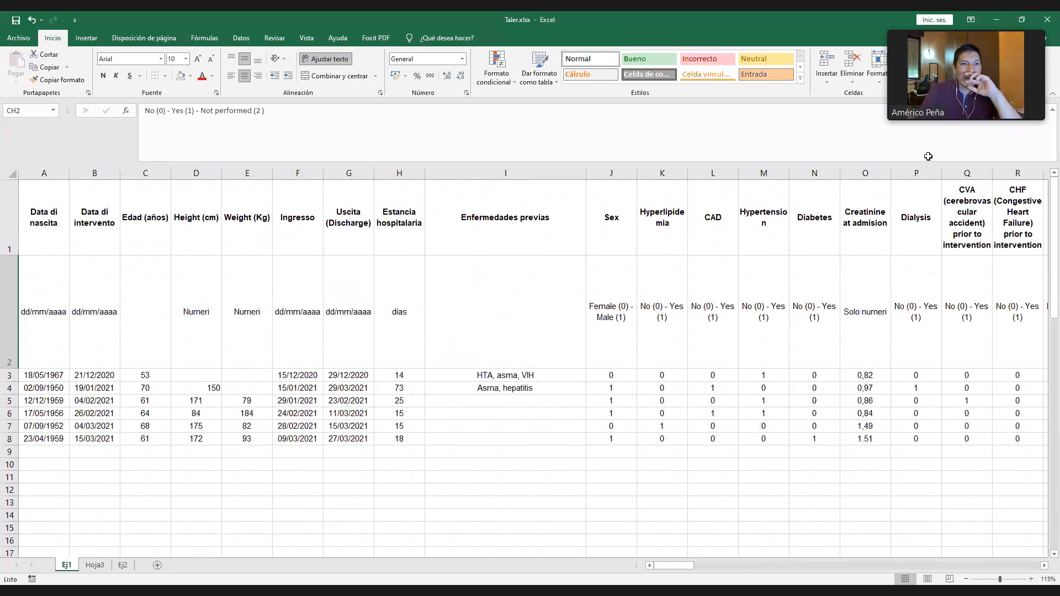
# - Check the Creatinine at admision values and change the decimal separator in O8 to a comma, giving 1,51
pyautogui.click(868, 242)
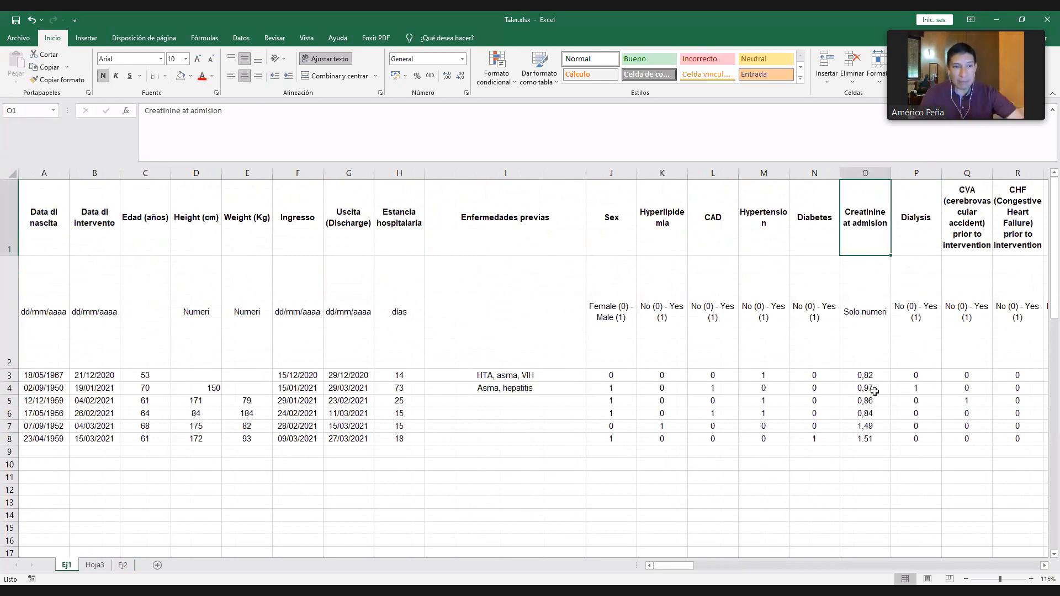
pyautogui.click(870, 375)
pyautogui.keyDown('shift'); pyautogui.click(863, 440); pyautogui.keyUp('shift')
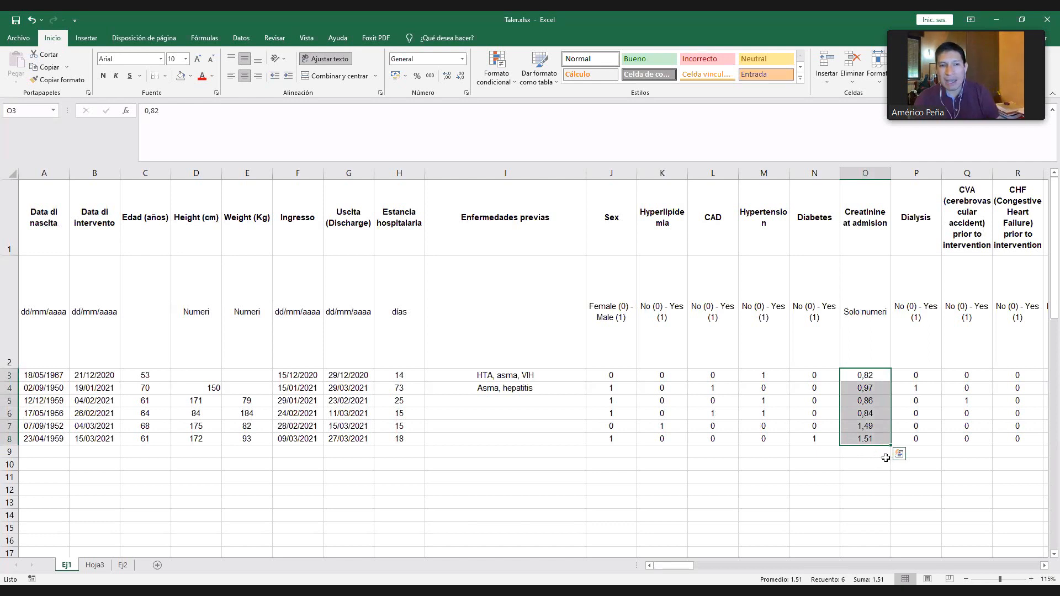
pyautogui.click(865, 439)
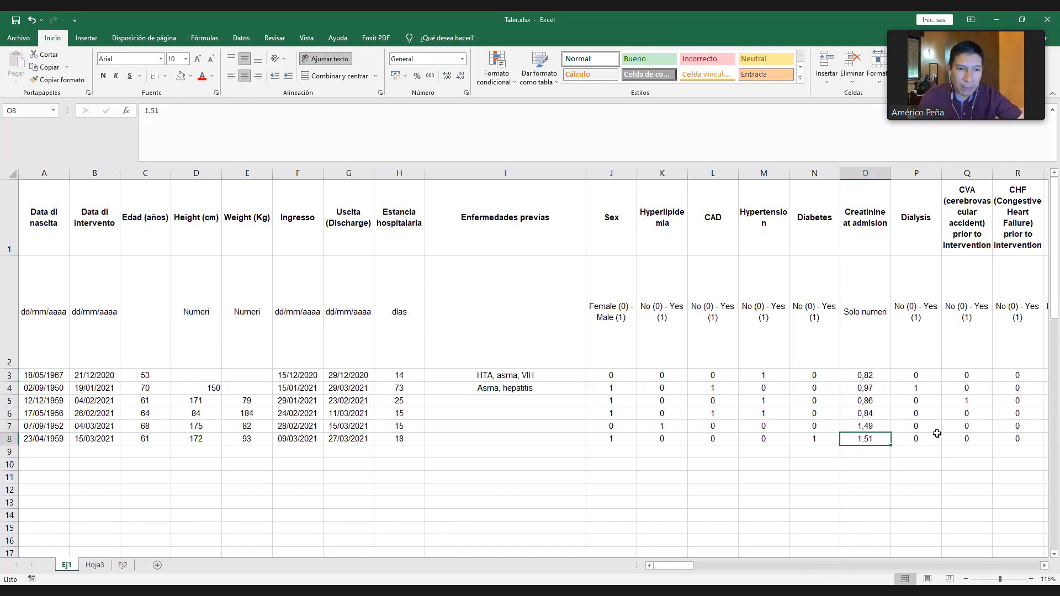
pyautogui.doubleClick(866, 438)
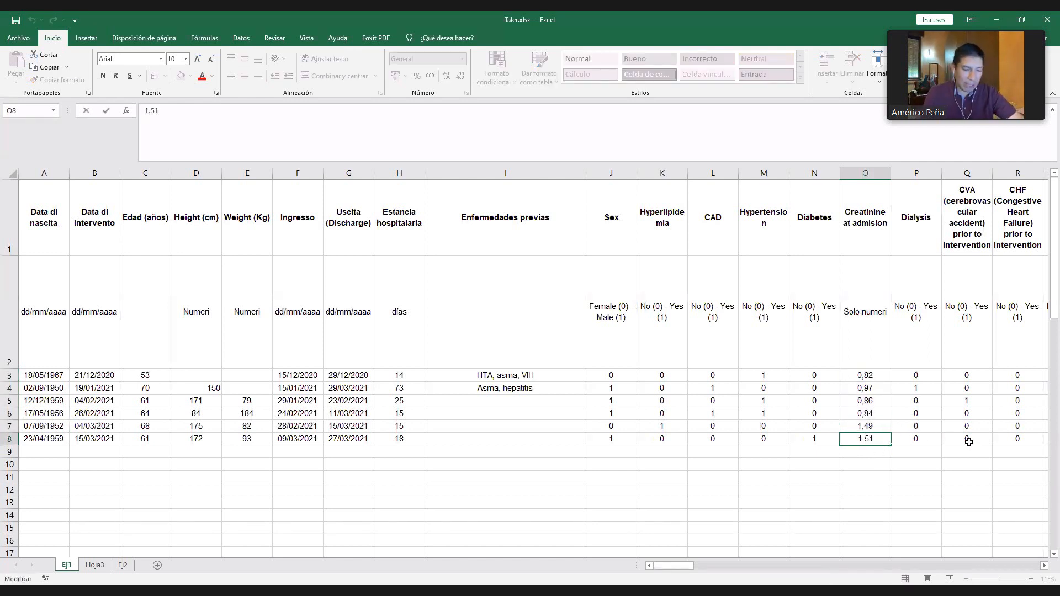
pyautogui.press('BackSpace')
pyautogui.write(',')
pyautogui.press('Return')
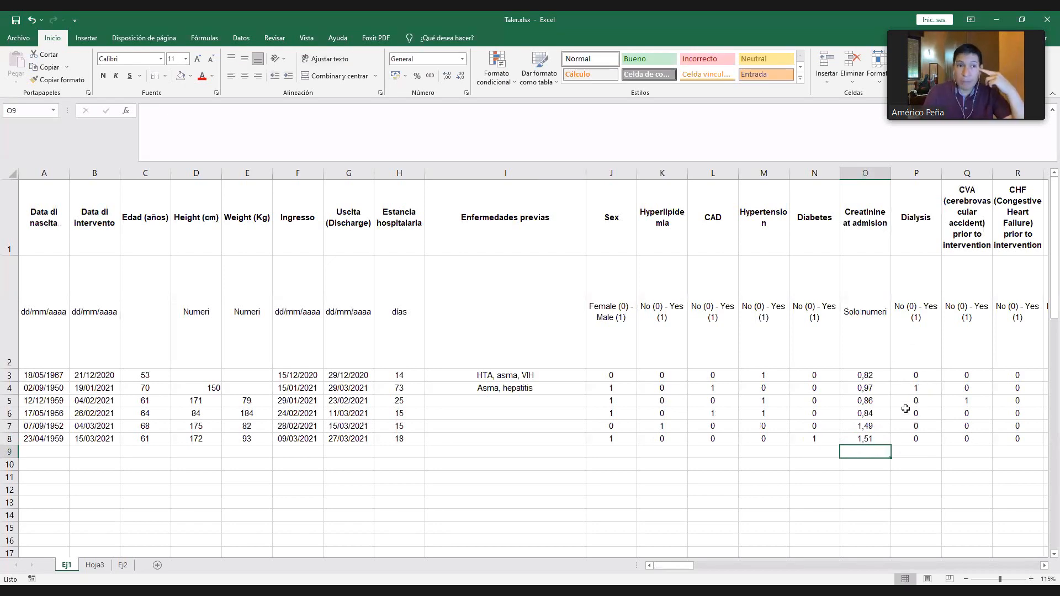
# - Extend the creatinine coding legend in O2 to "Solo numeri (X.YY)"
pyautogui.doubleClick(867, 314)
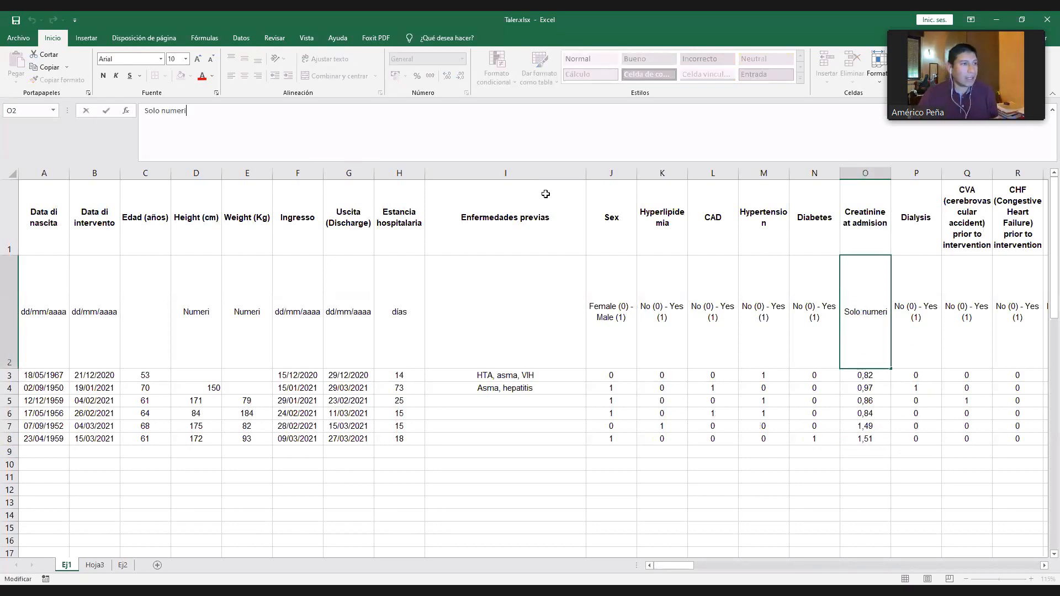
pyautogui.write('(')
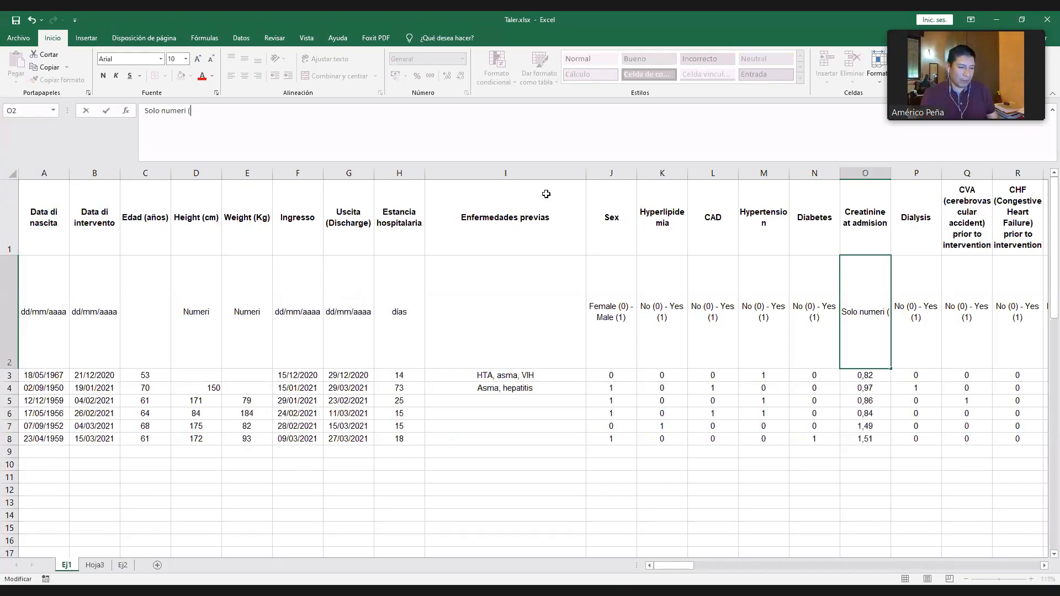
pyautogui.write('X.YY)')
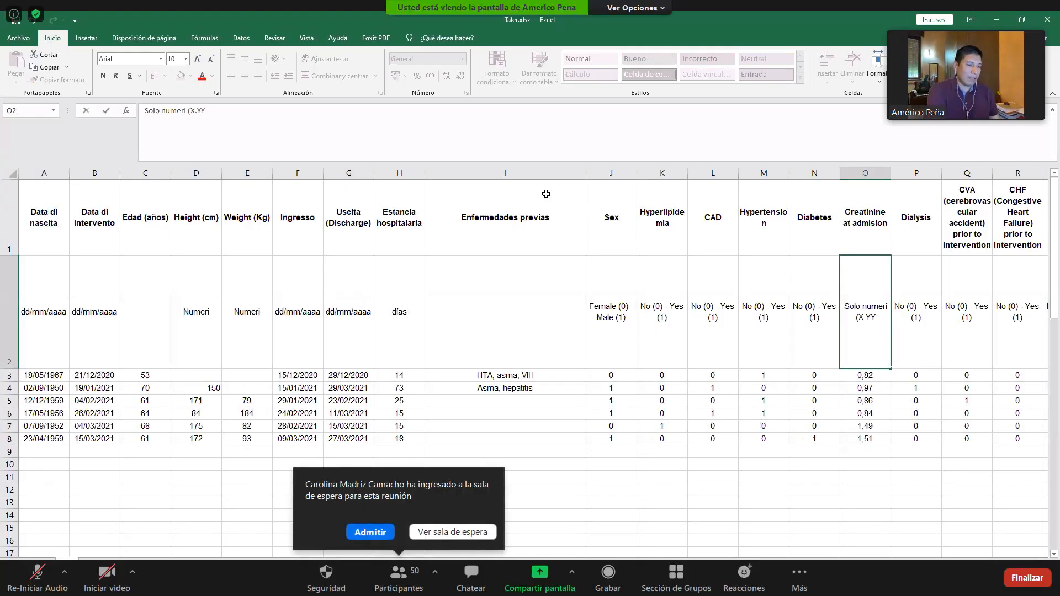
pyautogui.press('Return')
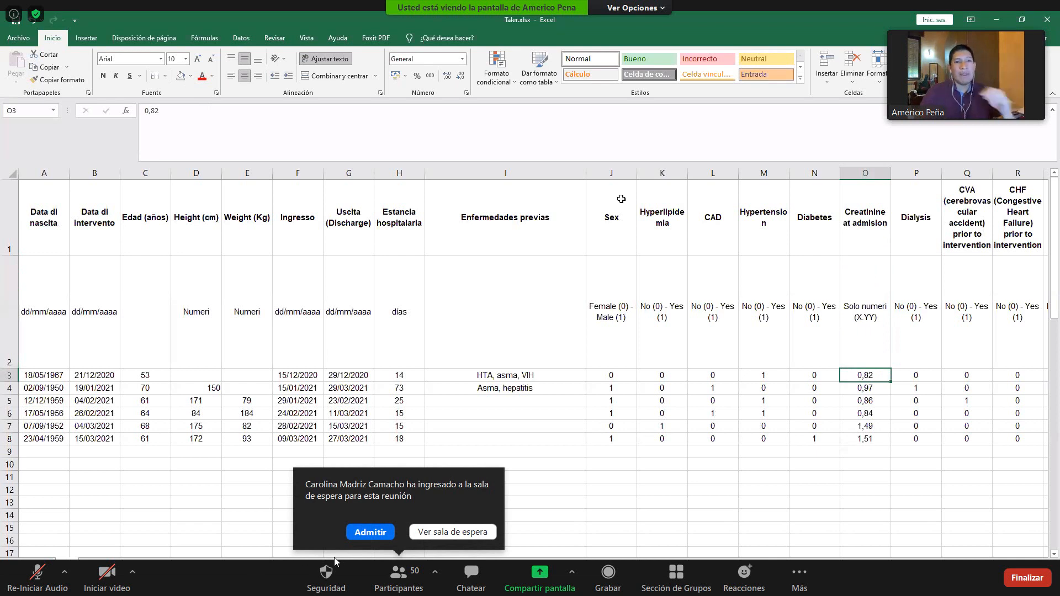
# - Admit the waiting participant to the meeting and select the creatinine values in O3:O8
pyautogui.click(868, 341)
pyautogui.click(361, 533)
pyautogui.moveTo(868, 375)
pyautogui.mouseDown()
pyautogui.moveTo(871, 435)
pyautogui.moveTo(887, 442)
pyautogui.mouseUp()
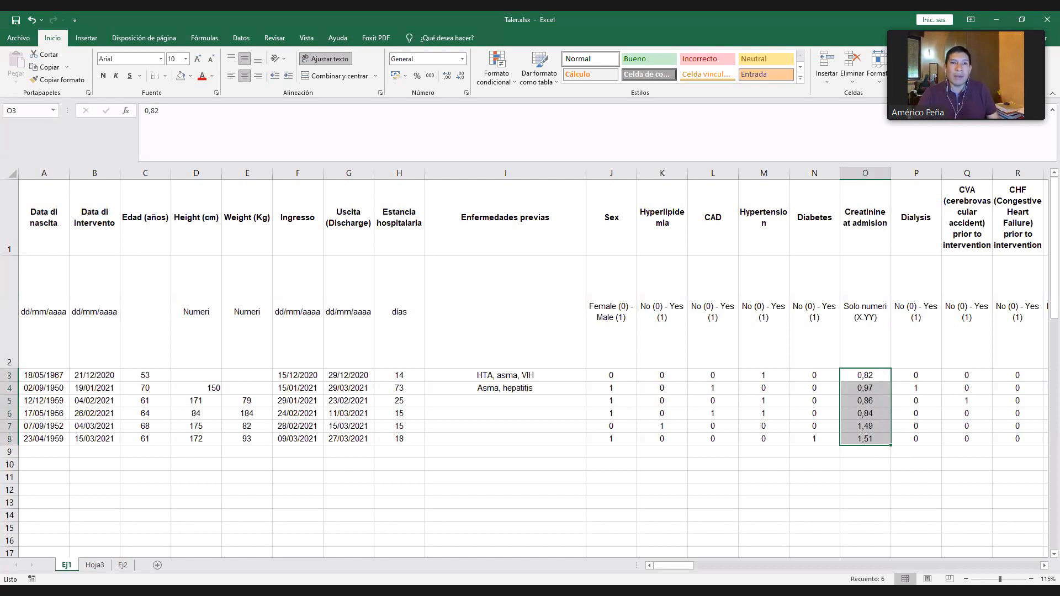
pyautogui.click(1009, 73)
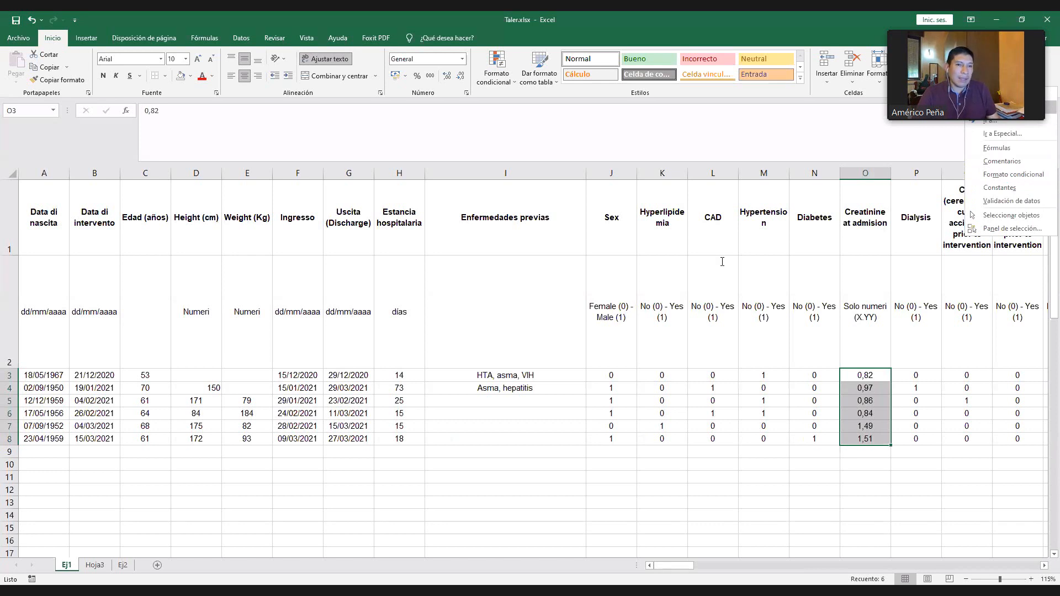
# - Rewrite the creatinine values with a decimal point as 0.97 in O4 and 1.49 in O7, and select O3:O8
pyautogui.doubleClick(865, 388)
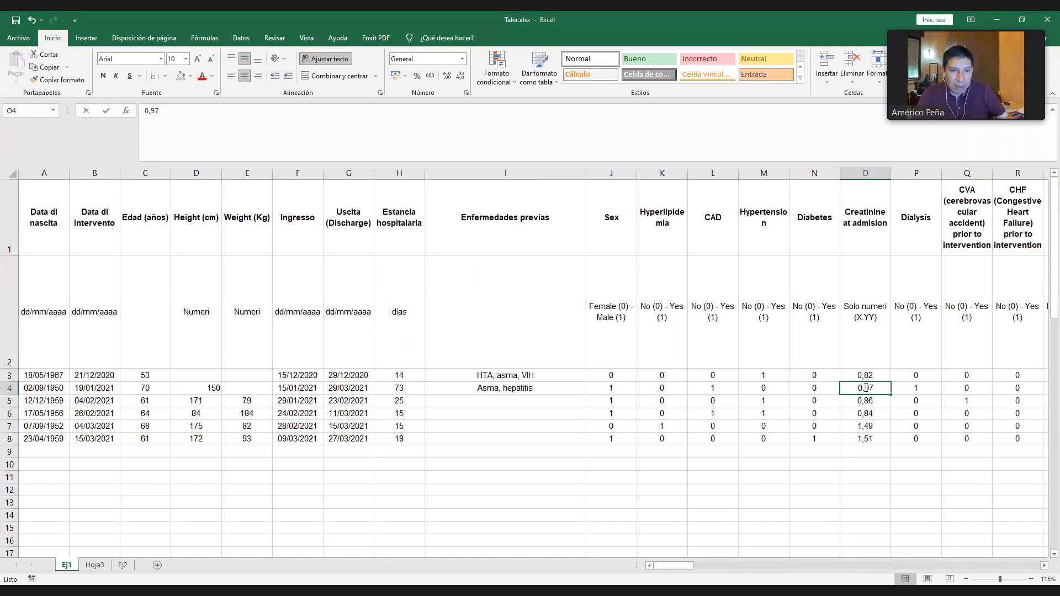
pyautogui.press('BackSpace')
pyautogui.write('.')
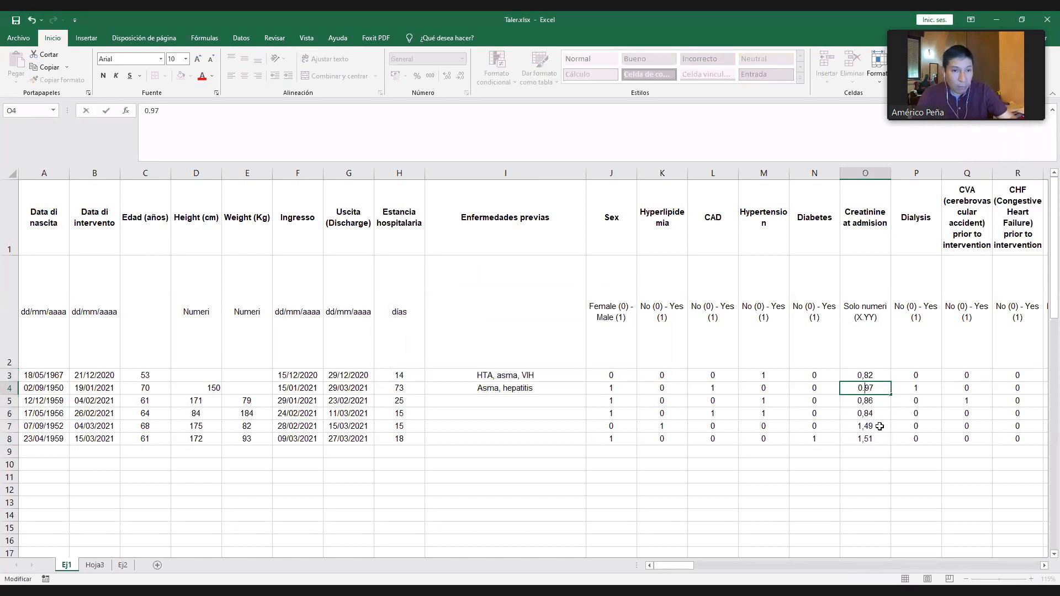
pyautogui.doubleClick(873, 424)
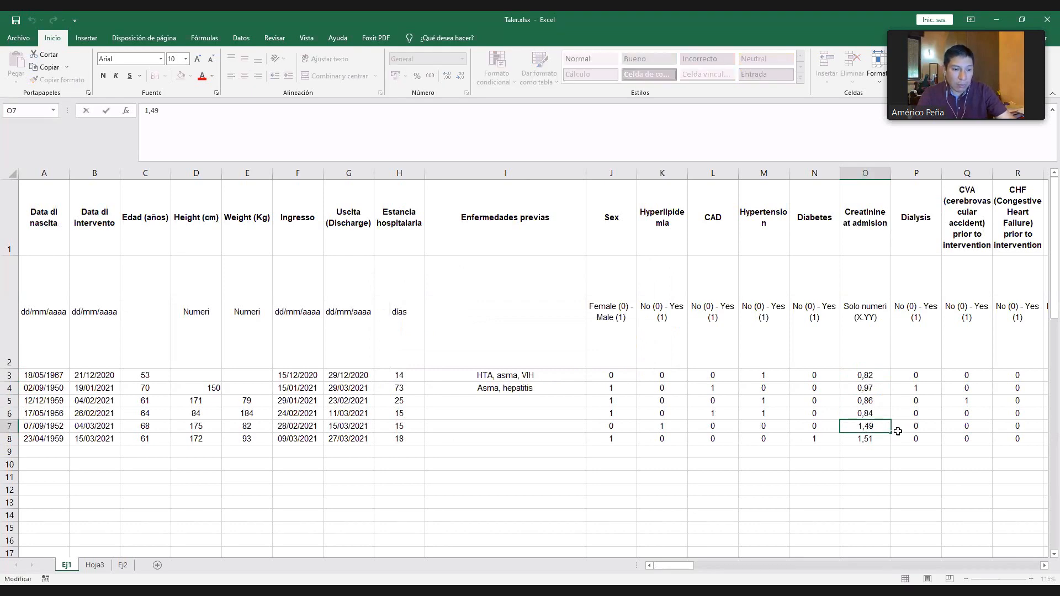
pyautogui.press('BackSpace')
pyautogui.write('.')
pyautogui.moveTo(865, 376); pyautogui.dragTo(870, 443)
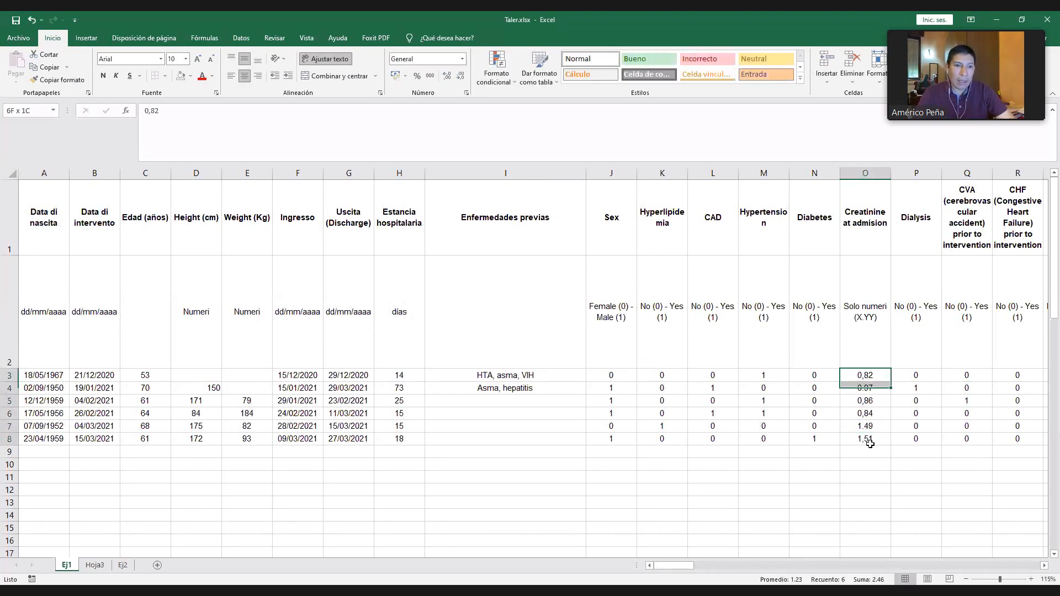
# - Enter the formula =PROMEDIO(O3:O8) in O10 to average the creatinine values
pyautogui.click(868, 465)
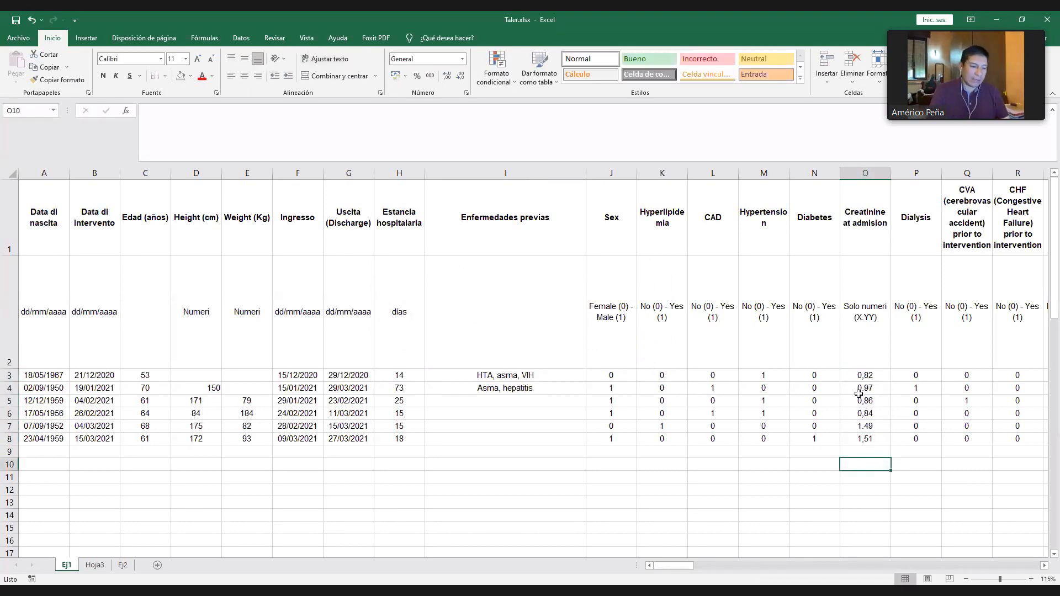
pyautogui.write('=')
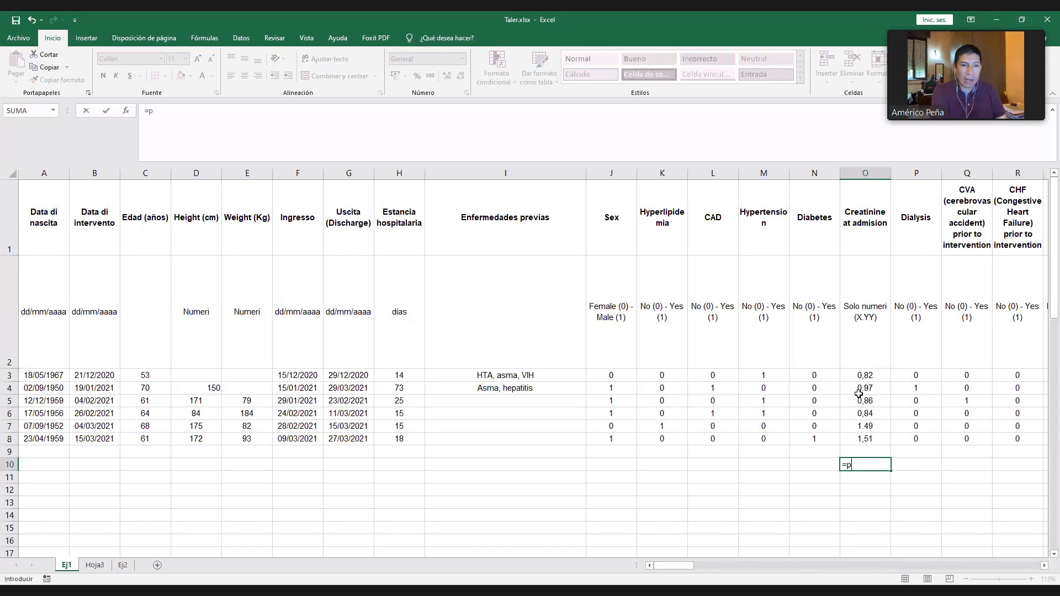
pyautogui.write('promedio')
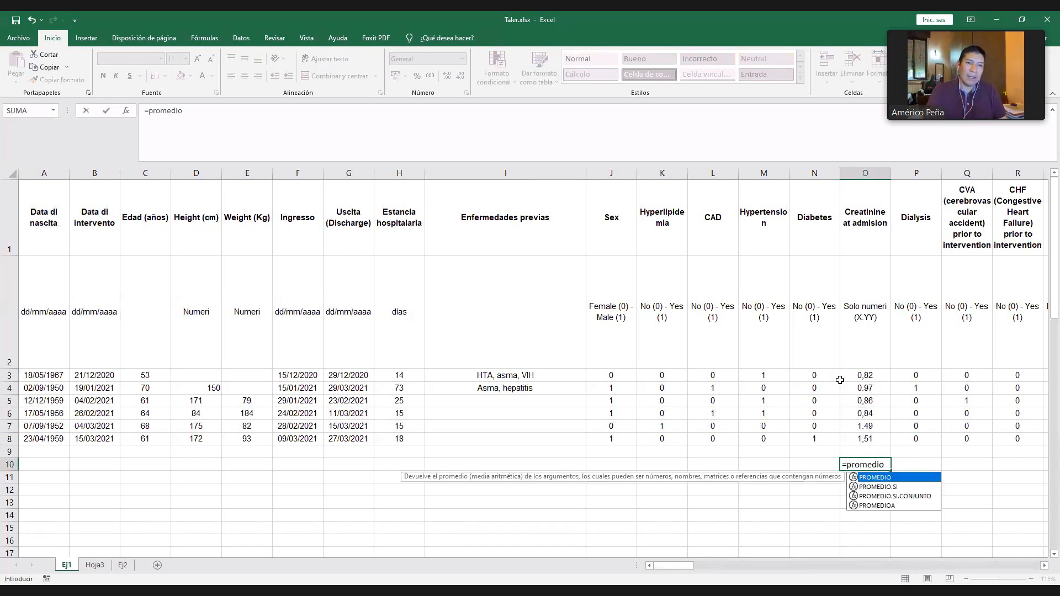
pyautogui.write('(')
pyautogui.click(868, 381)
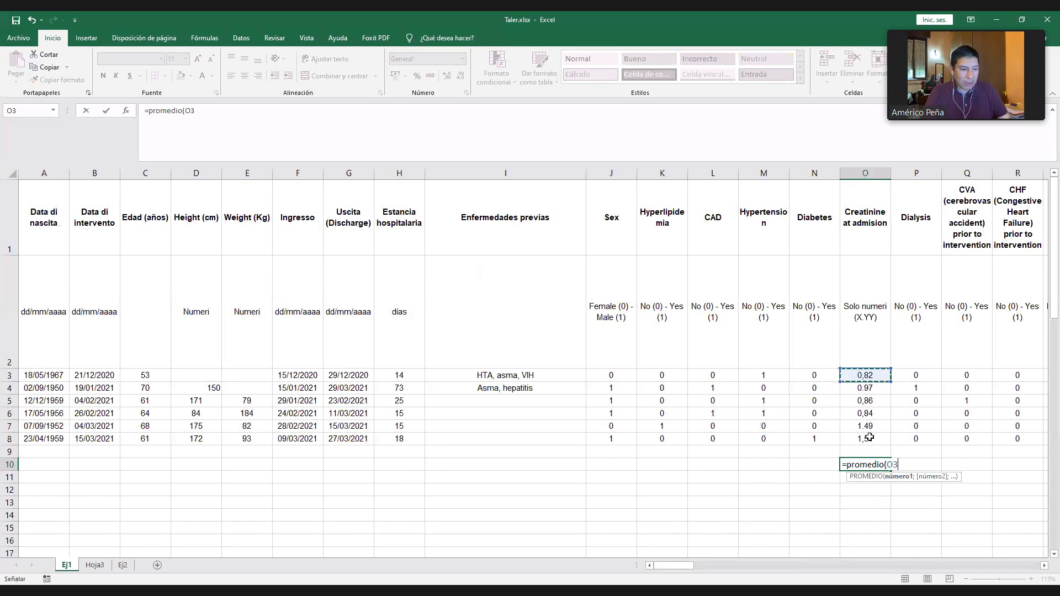
pyautogui.moveTo(869, 437); pyautogui.dragTo(870, 437)
pyautogui.write(')')
pyautogui.press('Return')
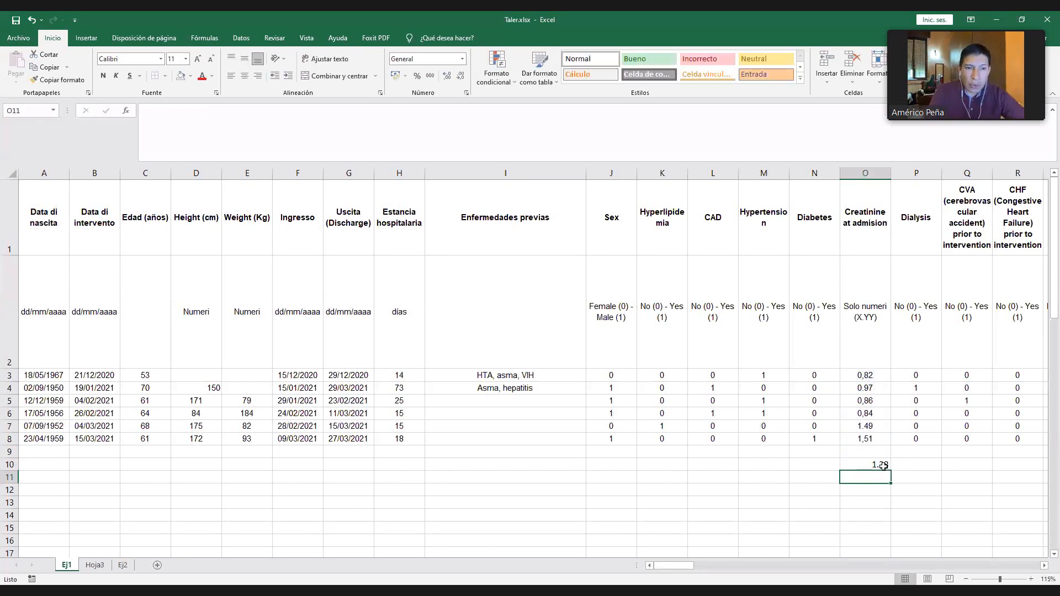
# - Clear the decimal-point values in O4 and O7 and undo it, and do the same test with the comma value in O8
pyautogui.click(867, 428)
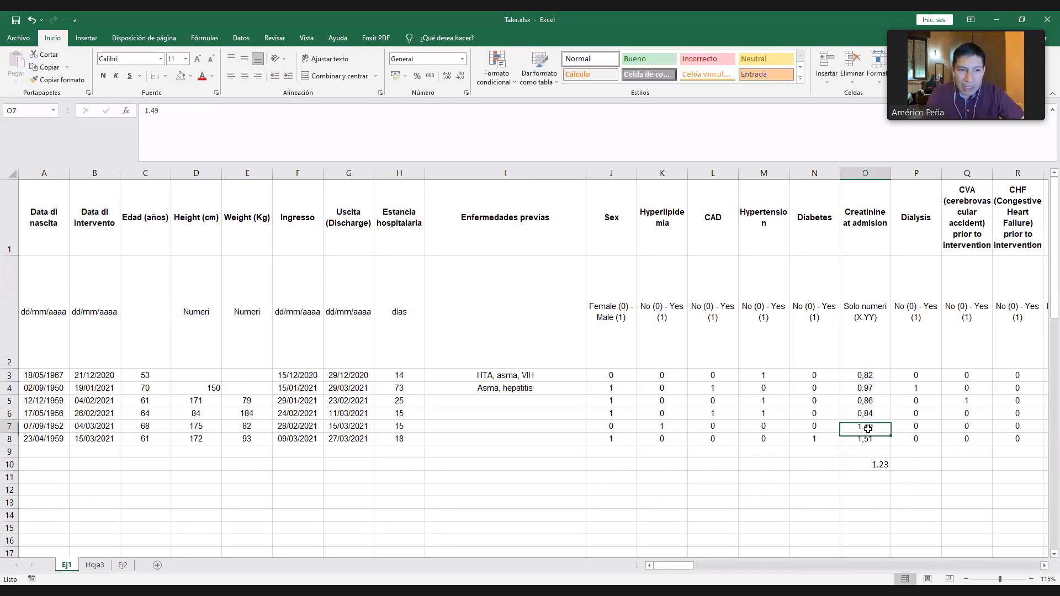
pyautogui.keyDown('ctrl'); pyautogui.click(875, 392); pyautogui.keyUp('ctrl')
pyautogui.press('Delete')
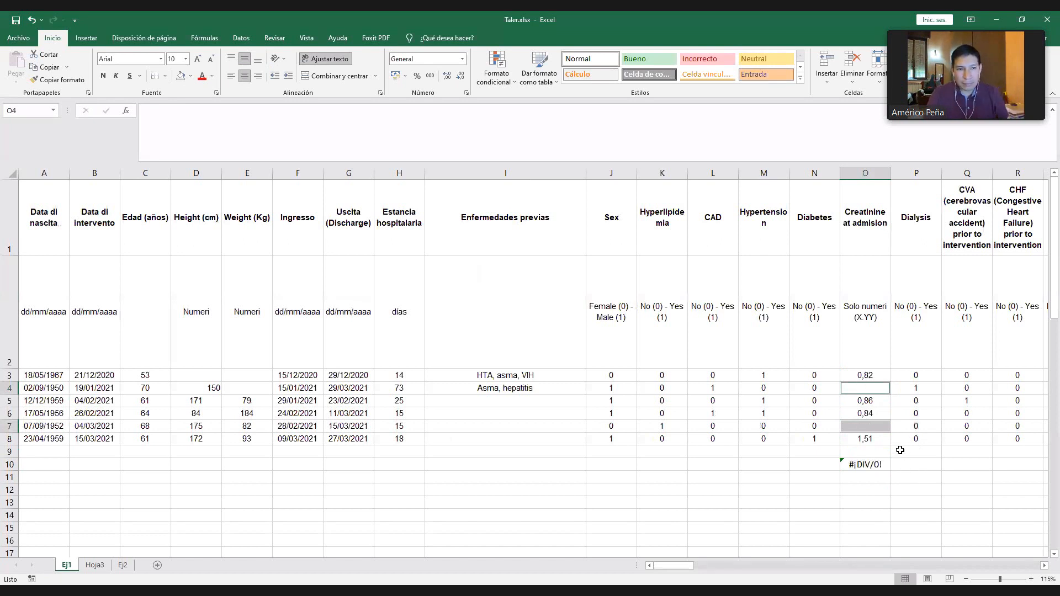
pyautogui.hotkey('ctrl', 'z')
pyautogui.click(883, 437)
pyautogui.press('Delete')
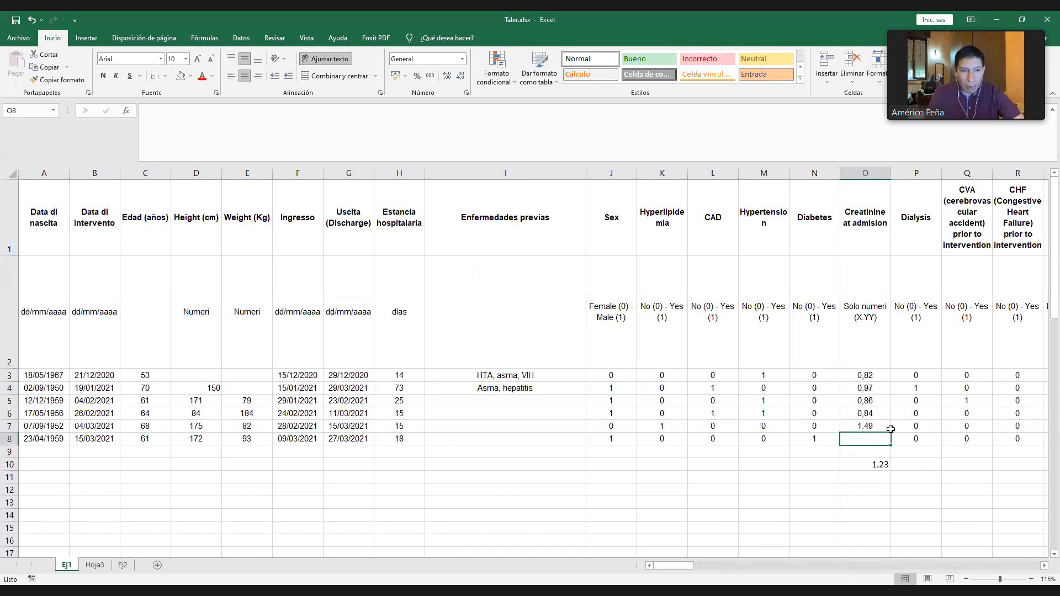
pyautogui.hotkey('ctrl', 'z')
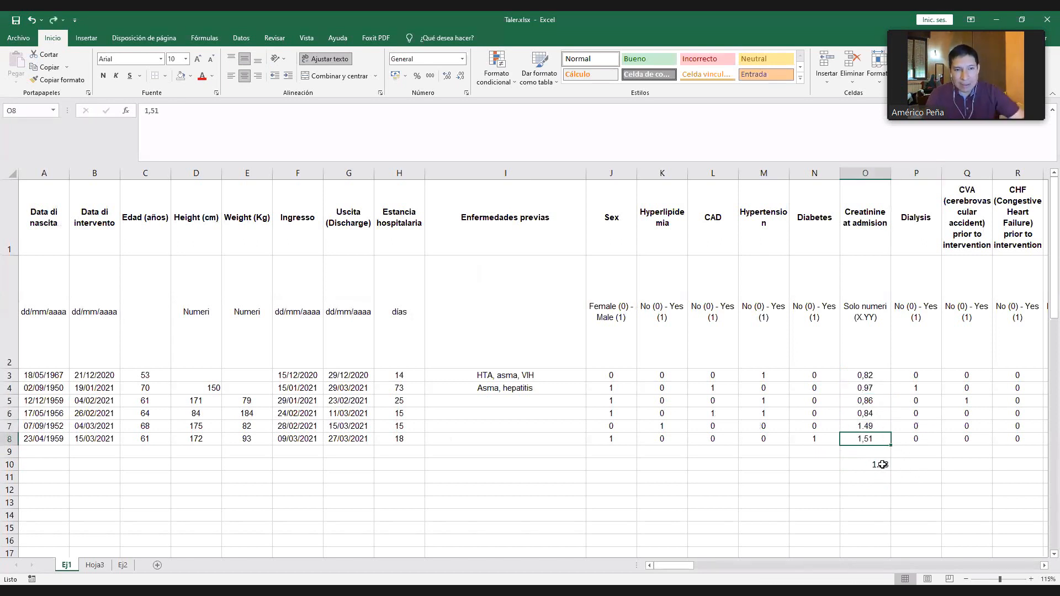
# - Clear the comma-separated creatinine values in O3, O5, O6 and O8 together, and undo the deletion
pyautogui.click(883, 464)
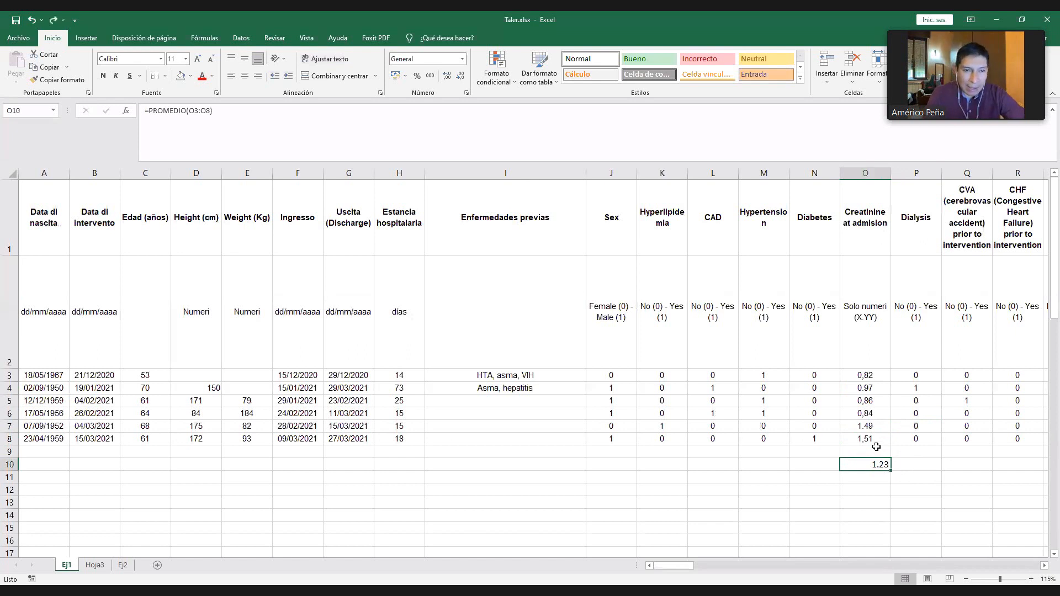
pyautogui.click(867, 377)
pyautogui.keyDown('ctrl'); pyautogui.click(871, 399); pyautogui.keyUp('ctrl')
pyautogui.keyDown('ctrl'); pyautogui.click(870, 414); pyautogui.keyUp('ctrl')
pyautogui.keyDown('ctrl'); pyautogui.click(870, 436); pyautogui.keyUp('ctrl')
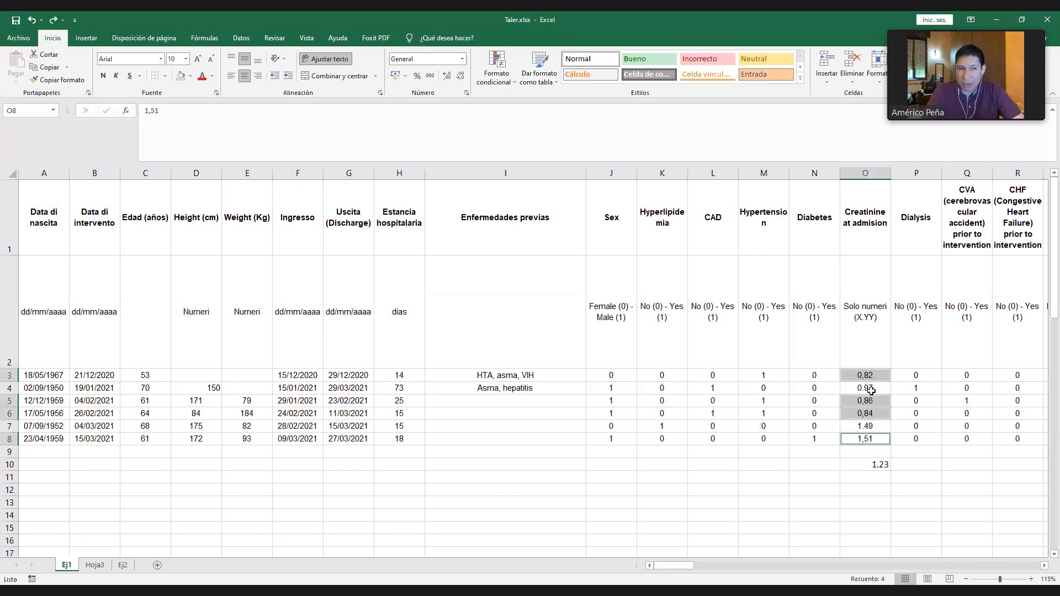
pyautogui.press('Delete')
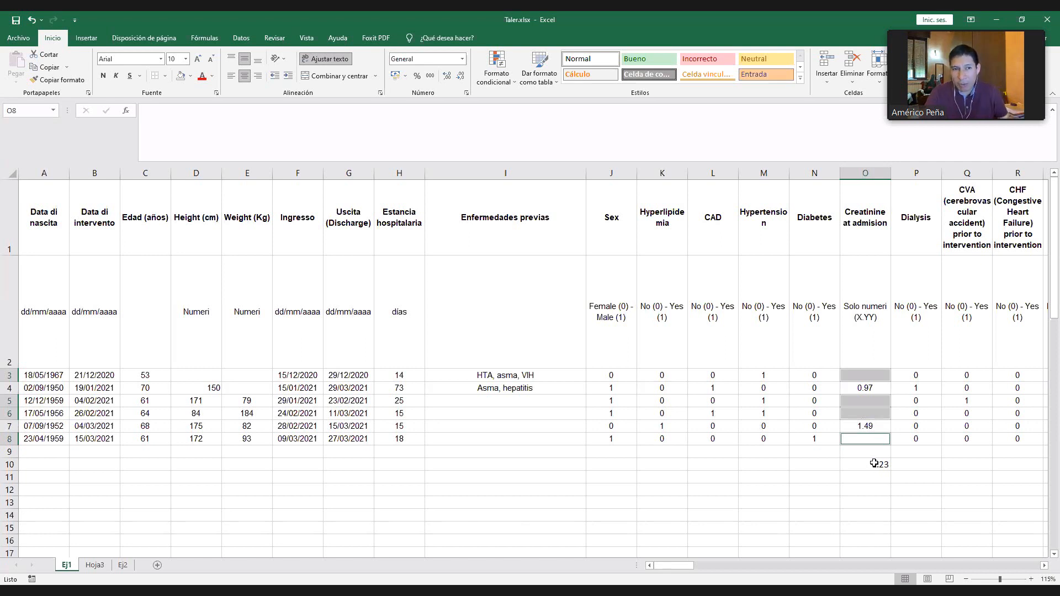
pyautogui.hotkey('ctrl', 'z')
# - Rewrite the creatinine value in O3 with a decimal point as 0.82 and check the average in O10
pyautogui.click(863, 377)
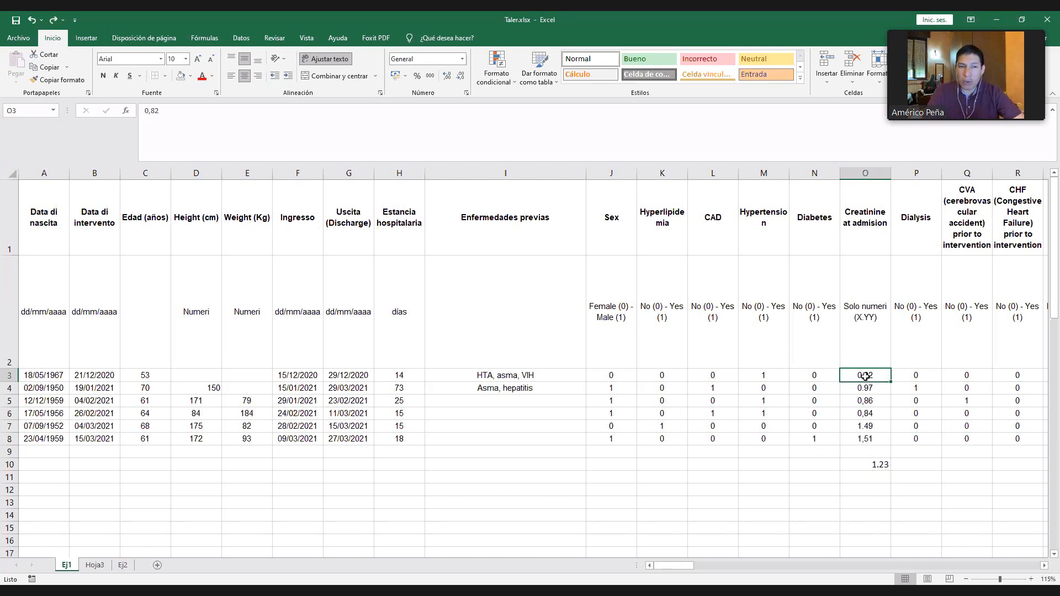
pyautogui.doubleClick(864, 375)
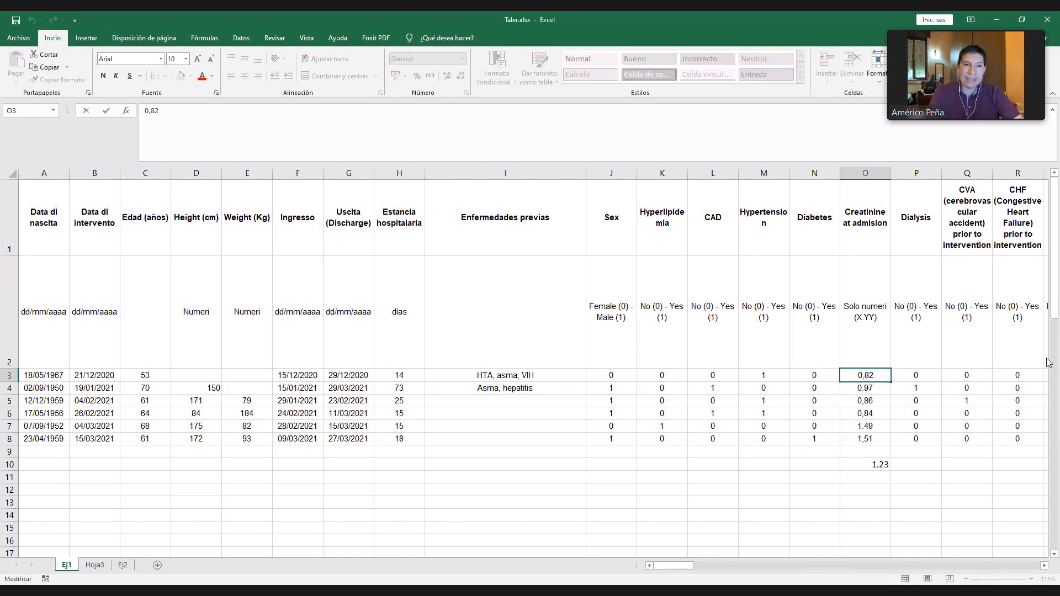
pyautogui.press('BackSpace')
pyautogui.write('.')
pyautogui.press('Return')
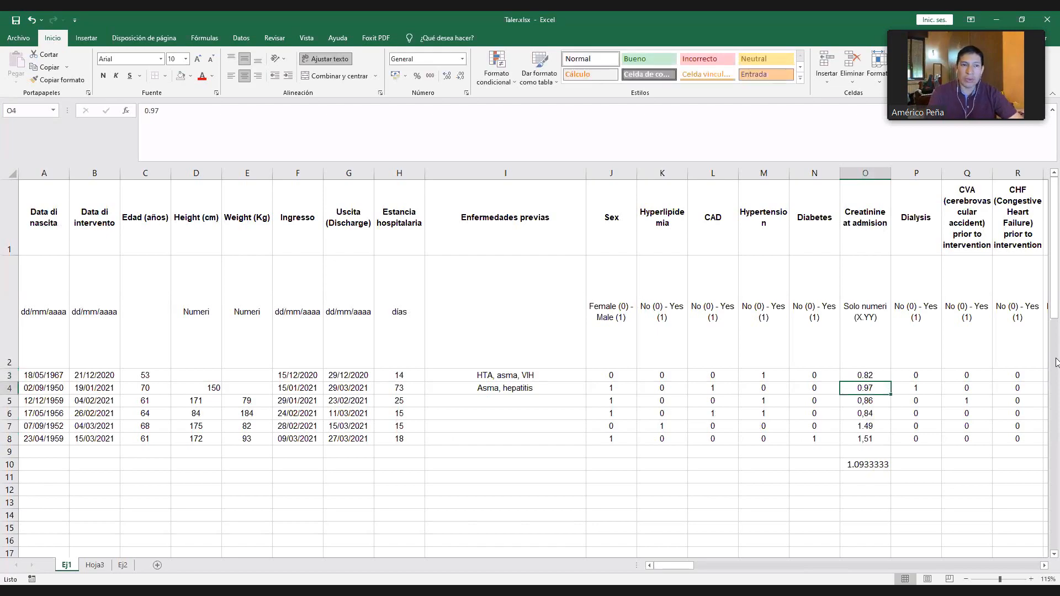
pyautogui.click(874, 468)
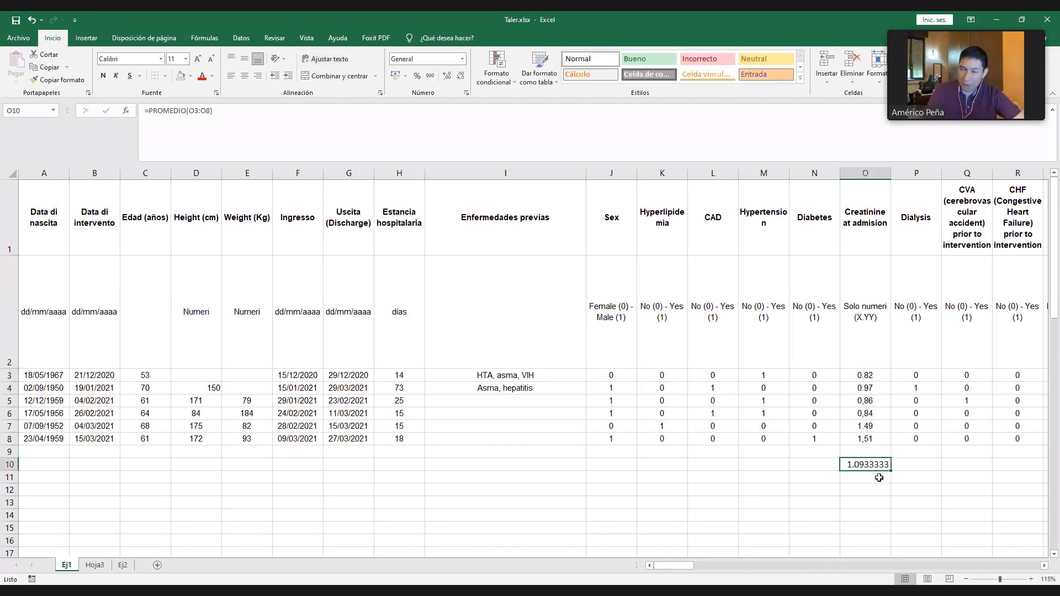
# - Apply the Número format to the creatinine value in O8
pyautogui.click(875, 443)
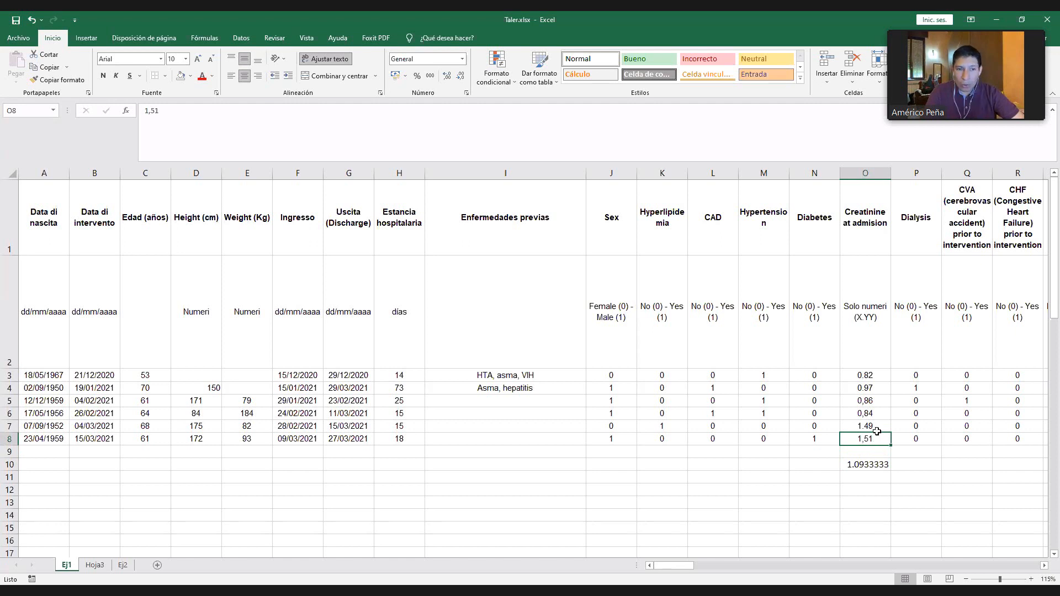
pyautogui.click(462, 59)
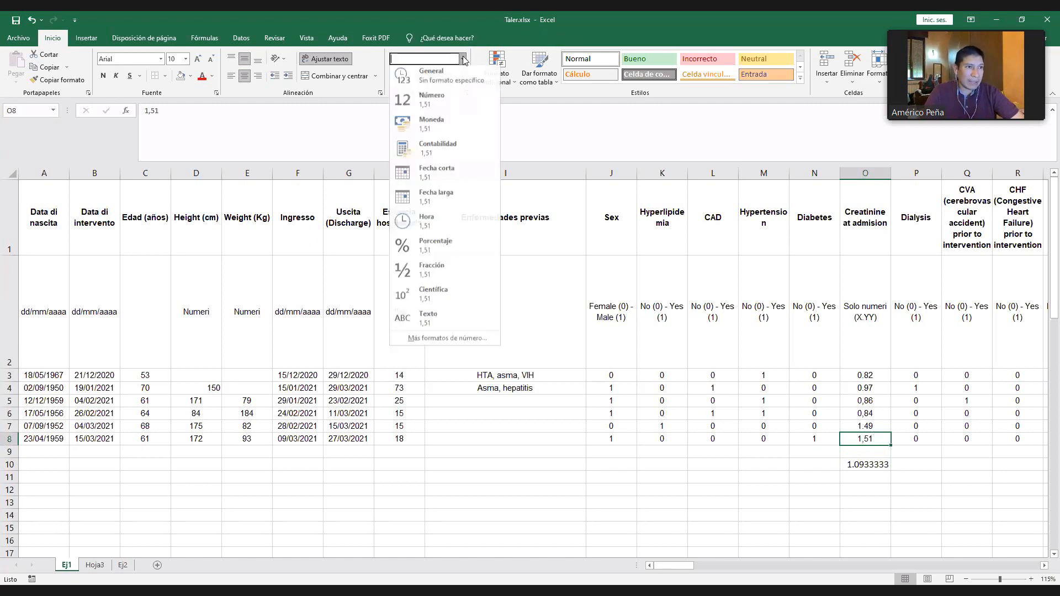
pyautogui.click(434, 100)
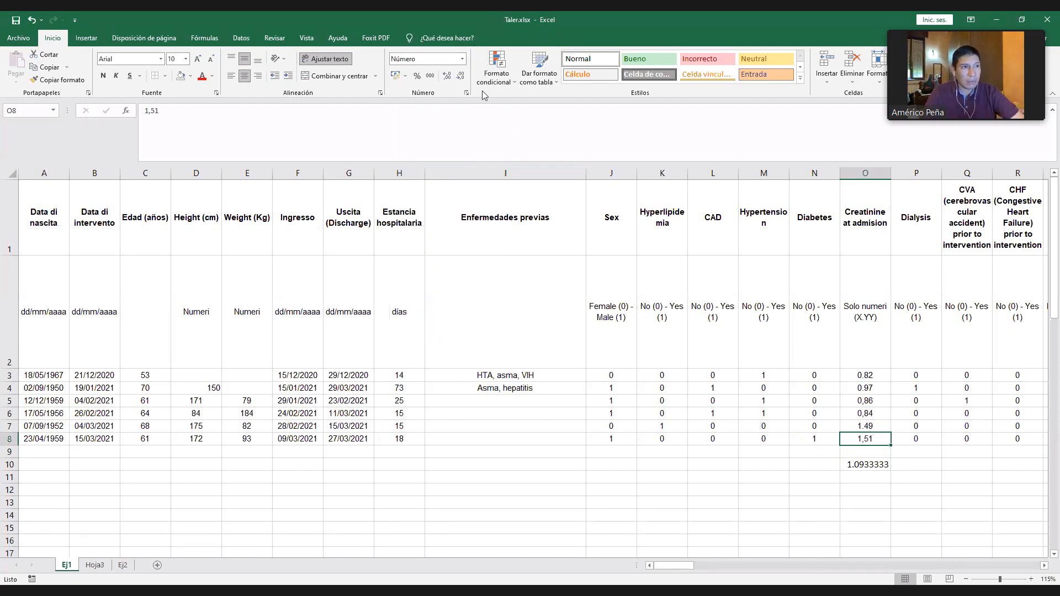
# - Rewrite the creatinine value in O8 as 1.51 with a decimal point, and undo the change
pyautogui.doubleClick(865, 438)
pyautogui.press('BackSpace')
pyautogui.press('BackSpace')
pyautogui.press('BackSpace')
pyautogui.write('.51')
pyautogui.press('Return')
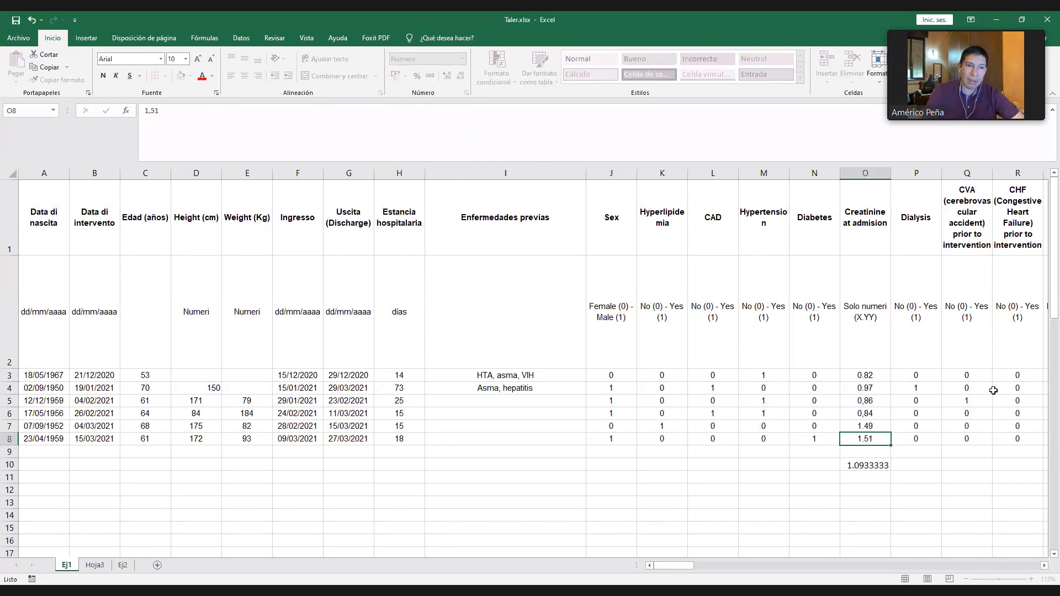
pyautogui.hotkey('ctrl', 'z')
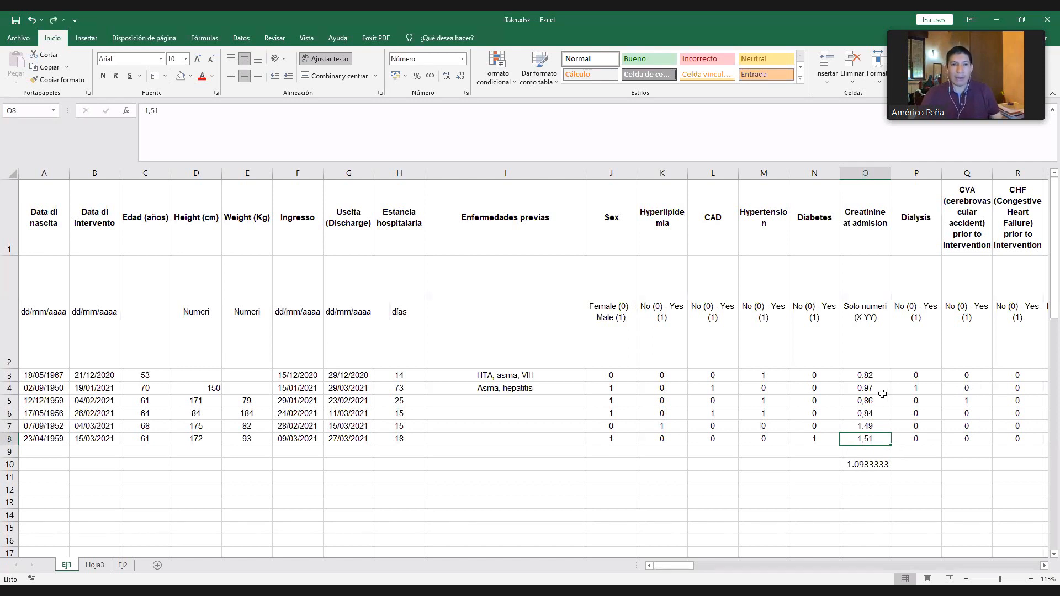
# - Replace all commas with decimal points in the creatinine values of O3:O8
pyautogui.keyDown('shift'); pyautogui.click(863, 375); pyautogui.keyUp('shift')
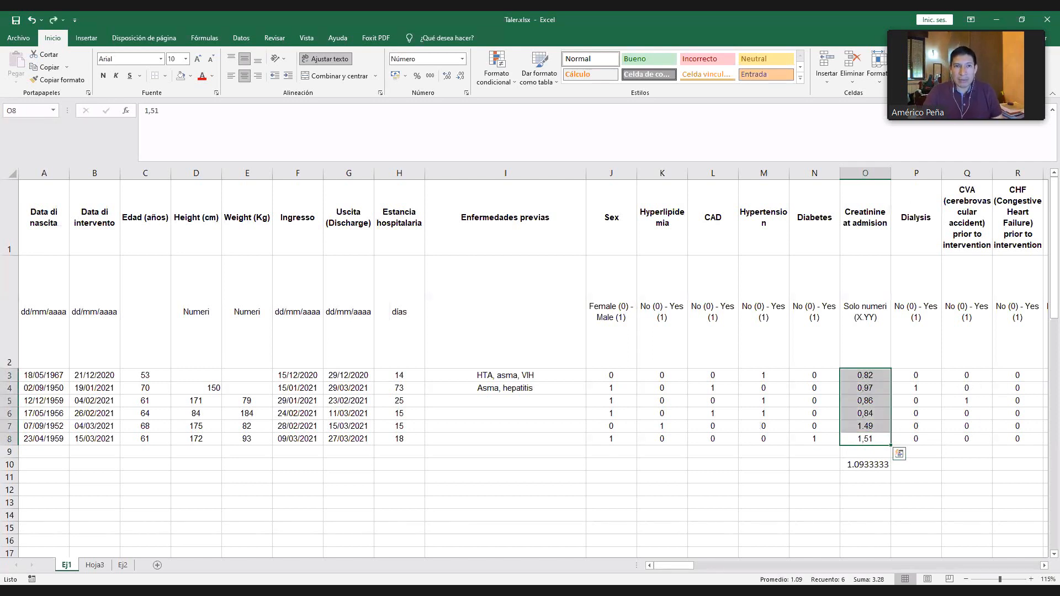
pyautogui.click(1010, 72)
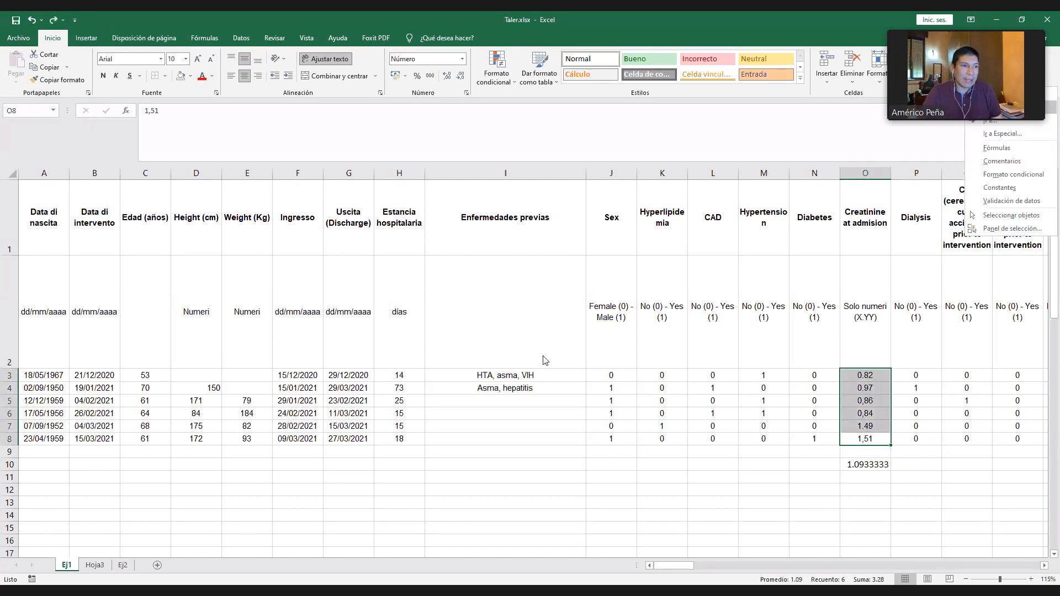
pyautogui.press('Return')
pyautogui.click(462, 338)
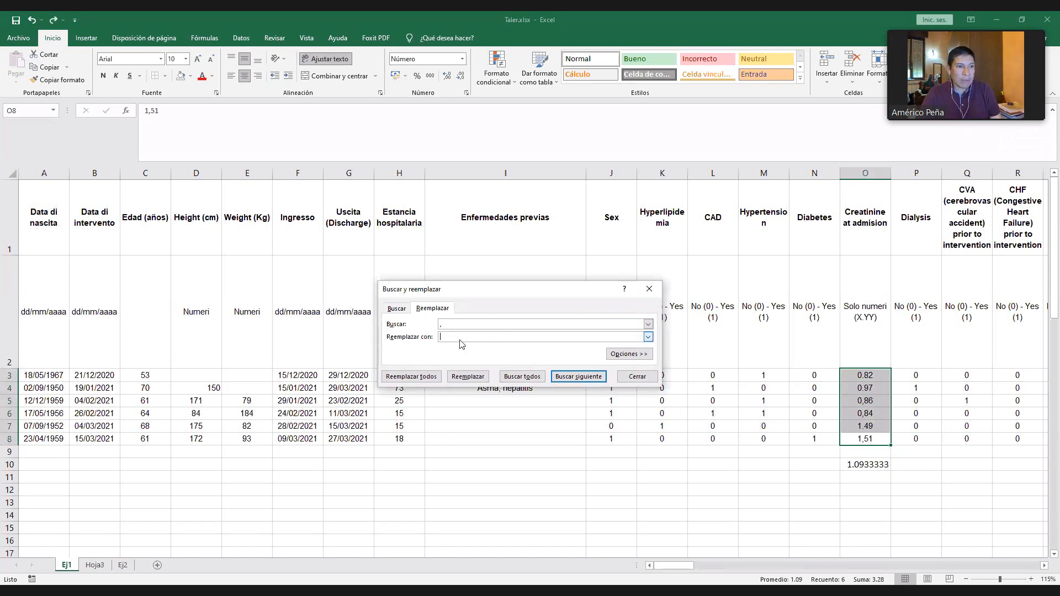
pyautogui.click(411, 376)
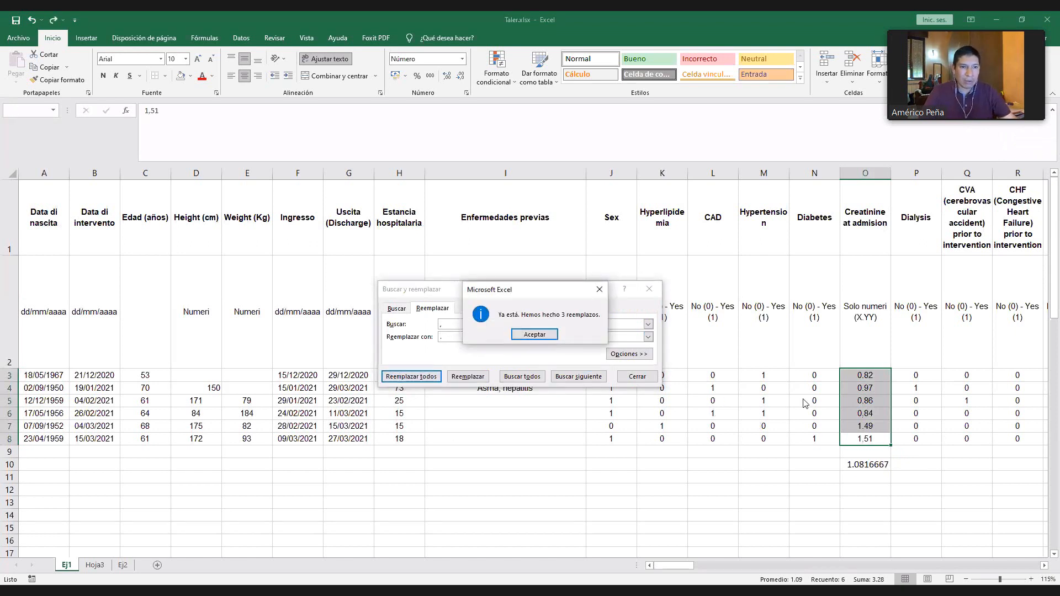
pyautogui.click(529, 335)
pyautogui.press('Escape')
# - Check the creatinine values in O3:O8 against their average, and delete the average formula from O10
pyautogui.click(871, 375)
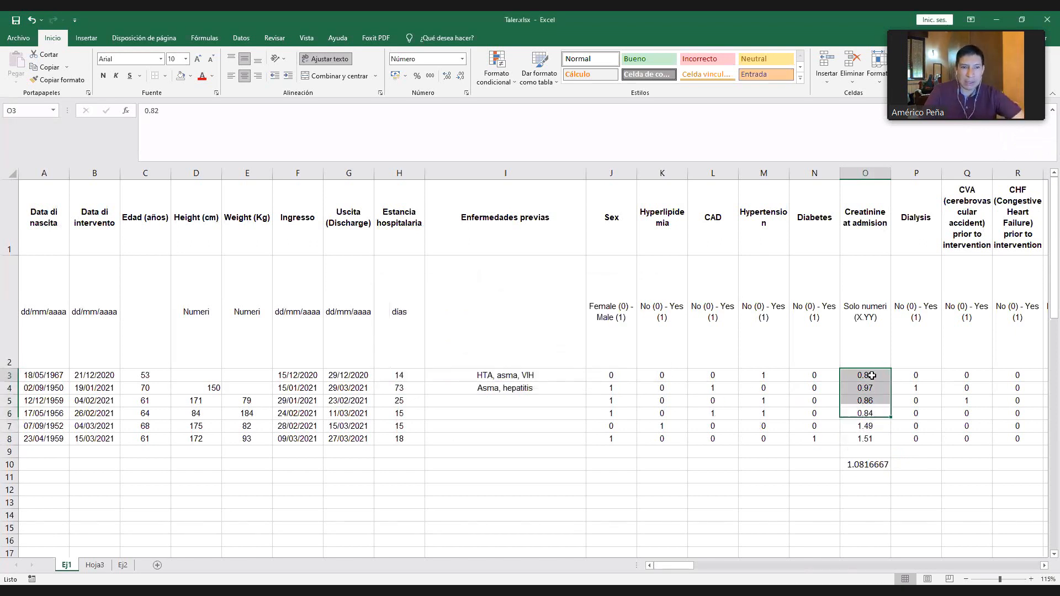
pyautogui.moveTo(863, 449); pyautogui.dragTo(863, 440)
pyautogui.click(857, 464)
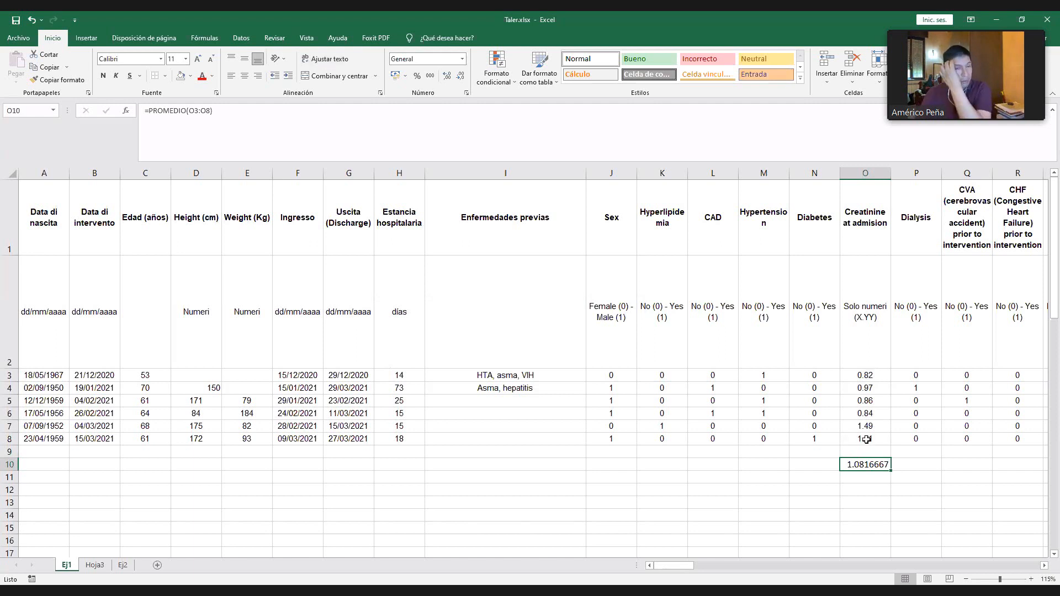
pyautogui.press('Delete')
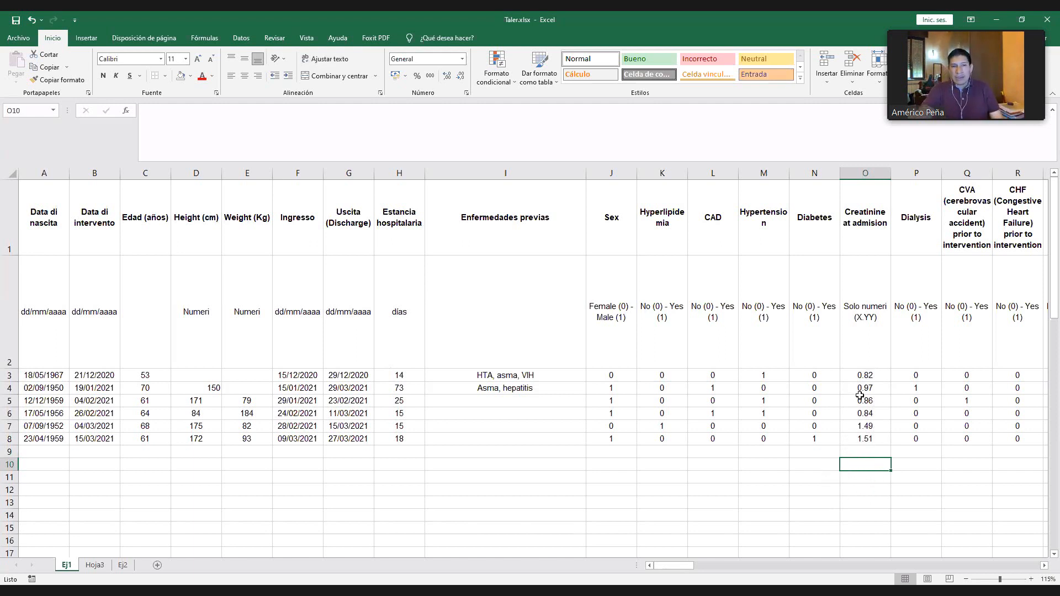
# - Copy patient rows 3 to 8 and paste them three times below, starting at rows 9, 15 and 21
pyautogui.click(853, 308)
pyautogui.moveTo(865, 376); pyautogui.dragTo(874, 448)
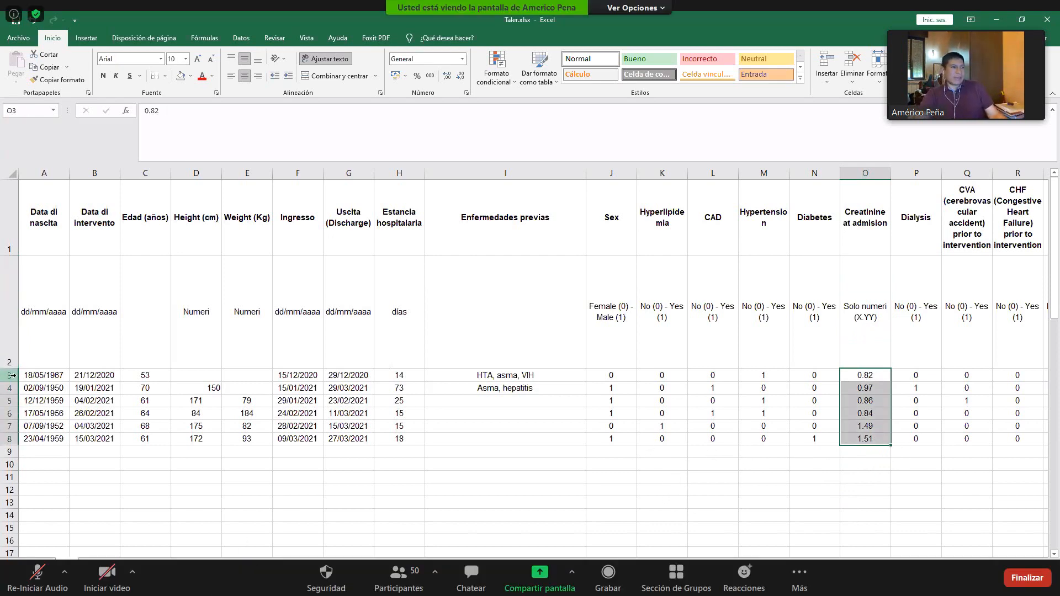
pyautogui.moveTo(9, 375); pyautogui.dragTo(12, 439)
pyautogui.hotkey('ctrl', 'c')
pyautogui.click(11, 452)
pyautogui.hotkey('ctrl', 'v')
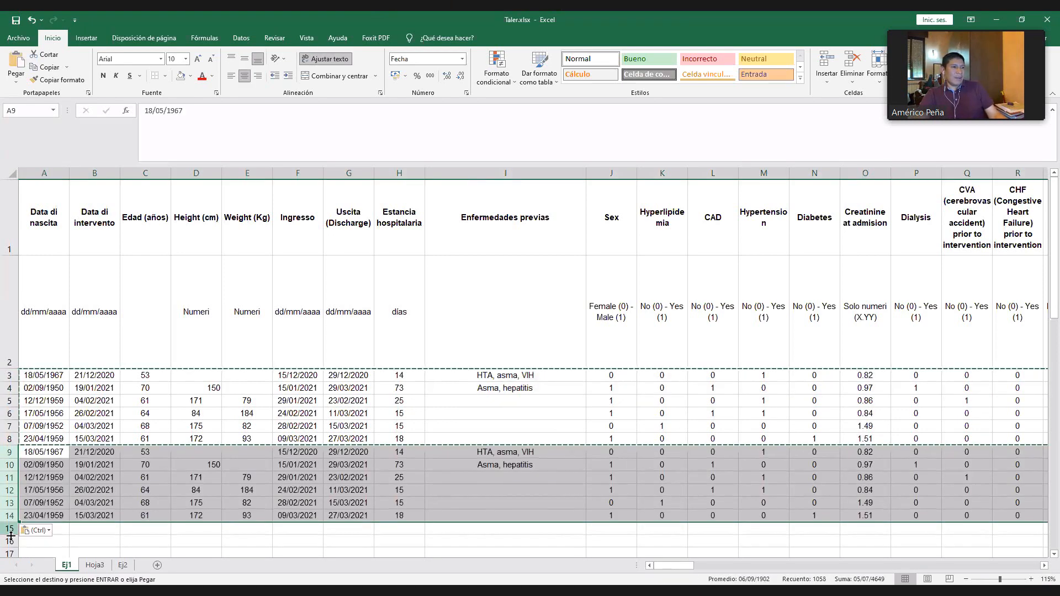
pyautogui.click(11, 529)
pyautogui.hotkey('ctrl', 'v')
pyautogui.scroll(-2, 12, 516)
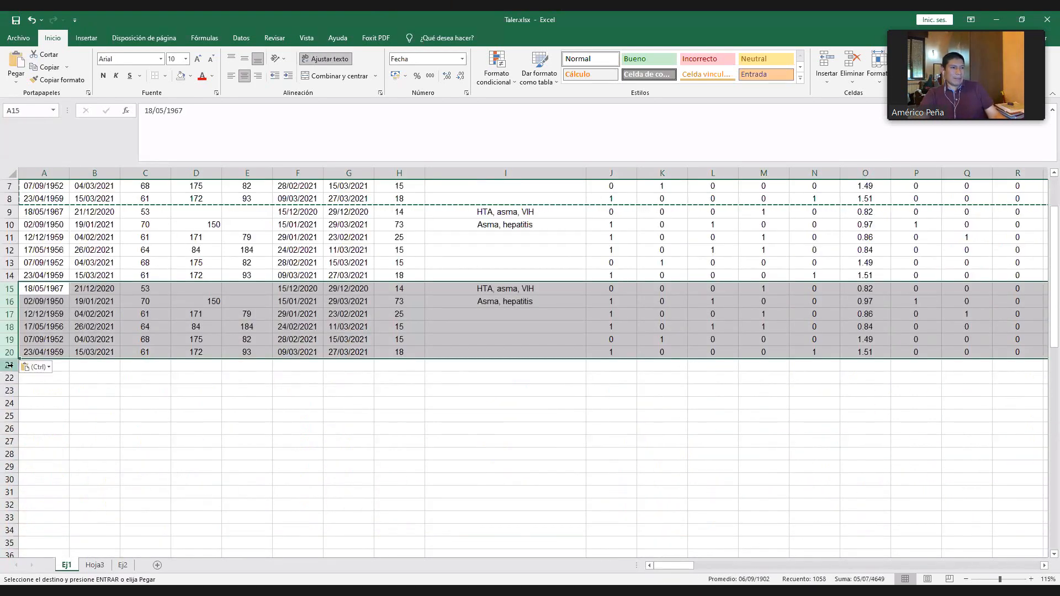
pyautogui.click(10, 367)
pyautogui.hotkey('ctrl', 'v')
pyautogui.scroll(2, 379, 394)
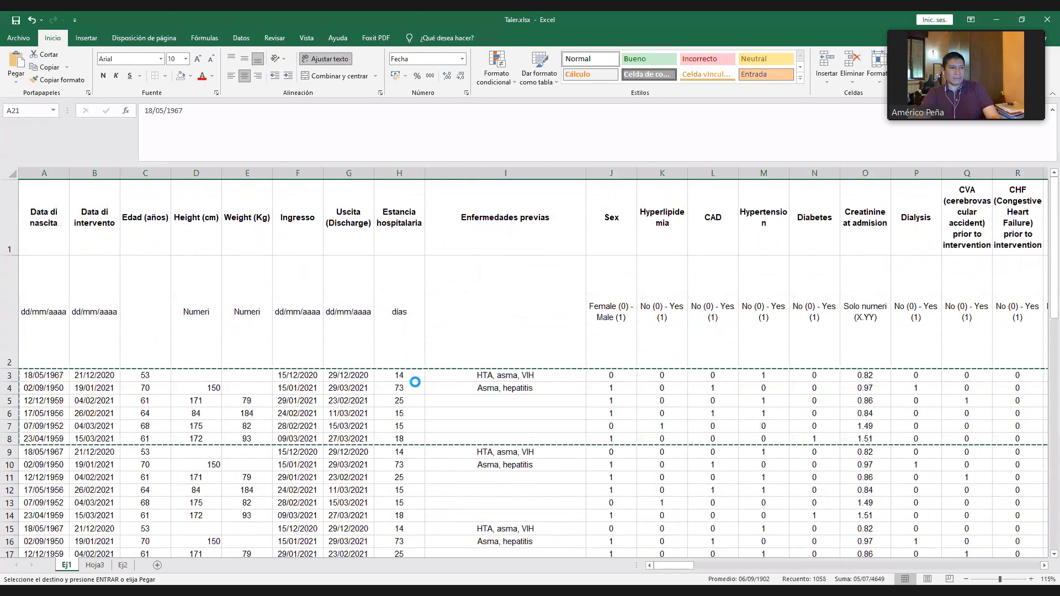
# - Delete the Enfermedades previas column and look over the data rows down past row 26
pyautogui.keyDown('ctrl'); pyautogui.scroll(-2, 395, 180); pyautogui.keyUp('ctrl')
pyautogui.click(387, 171)
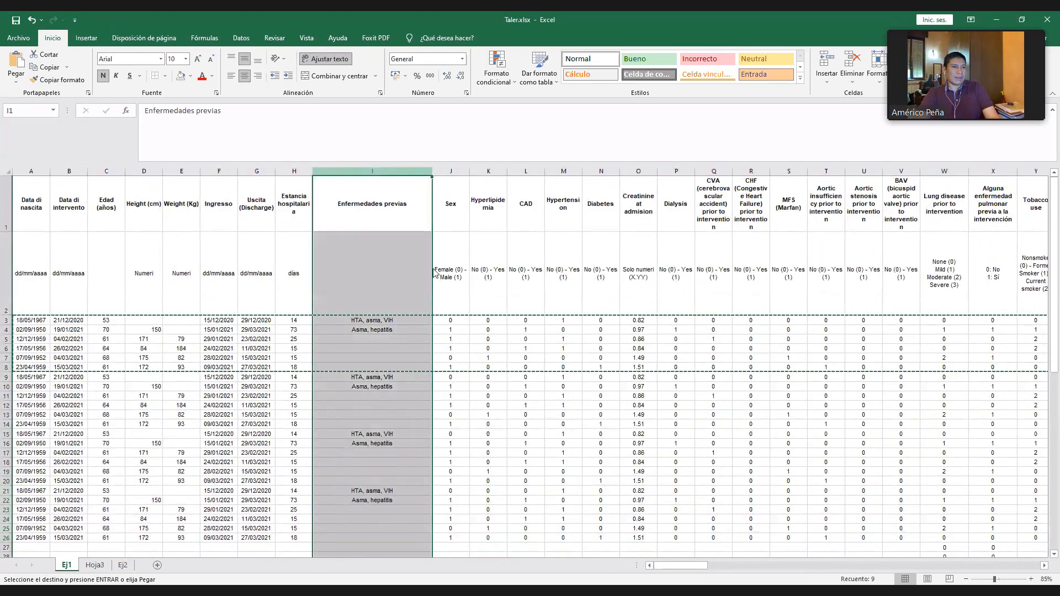
pyautogui.hotkey('ctrl', '-')
pyautogui.click(370, 273)
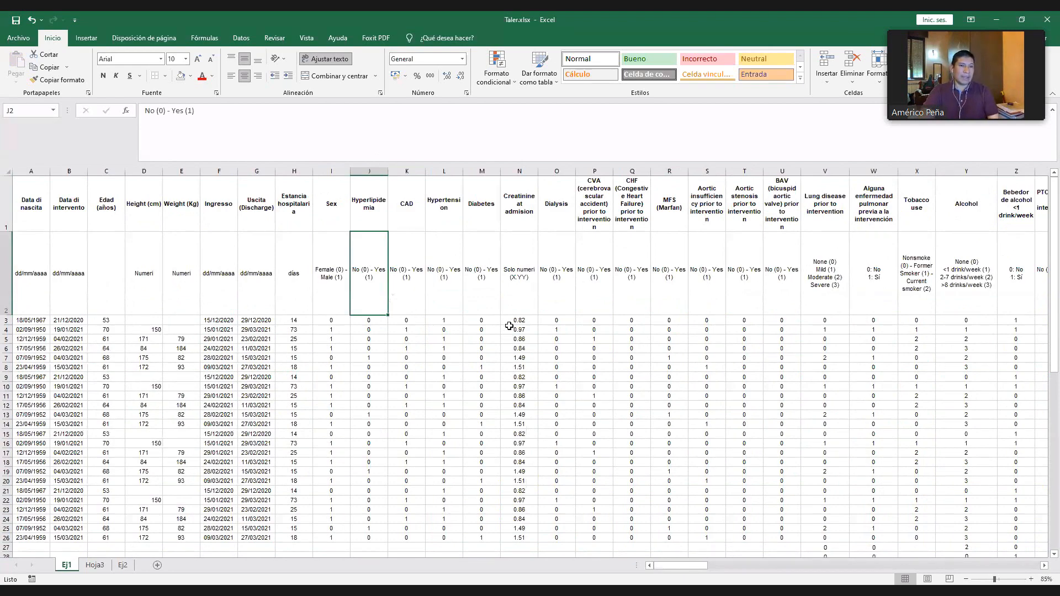
pyautogui.scroll(-2, 485, 346)
pyautogui.scroll(-1, 482, 347)
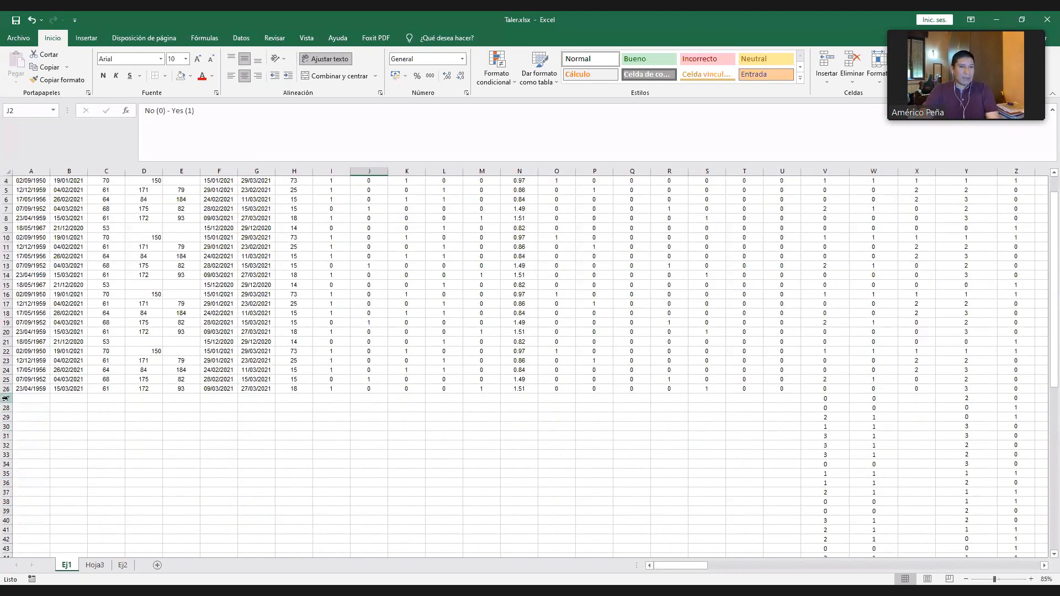
# - Delete all rows from row 27 downward to clear the leftover values beneath the patient data
pyautogui.click(7, 398)
pyautogui.hotkey('ctrl', 'shift', 'Down')
pyautogui.hotkey('ctrl', '-')
pyautogui.click(142, 293)
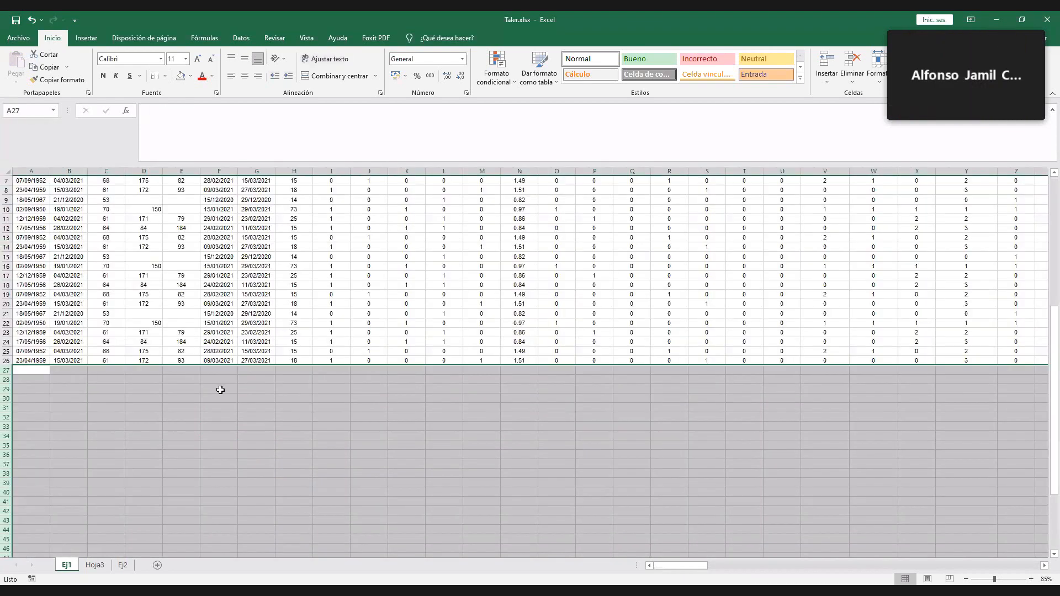
pyautogui.scroll(2, 308, 428)
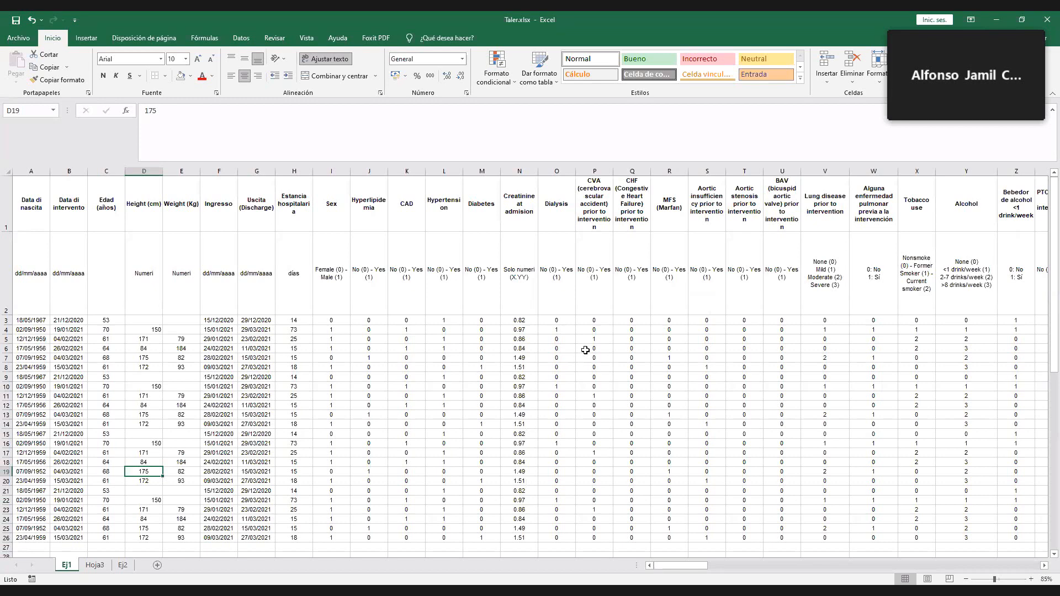
pyautogui.click(570, 322)
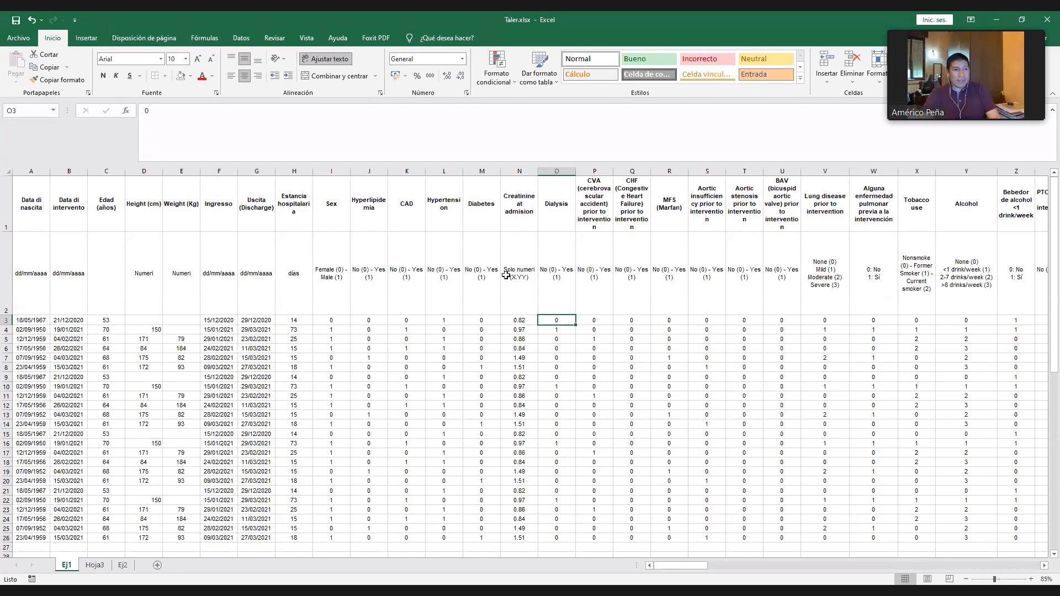
# - Shorten the creatinine coding note in N2 to "Solo numeri (X)"
pyautogui.click(522, 284)
pyautogui.scroll(7, 522, 284)
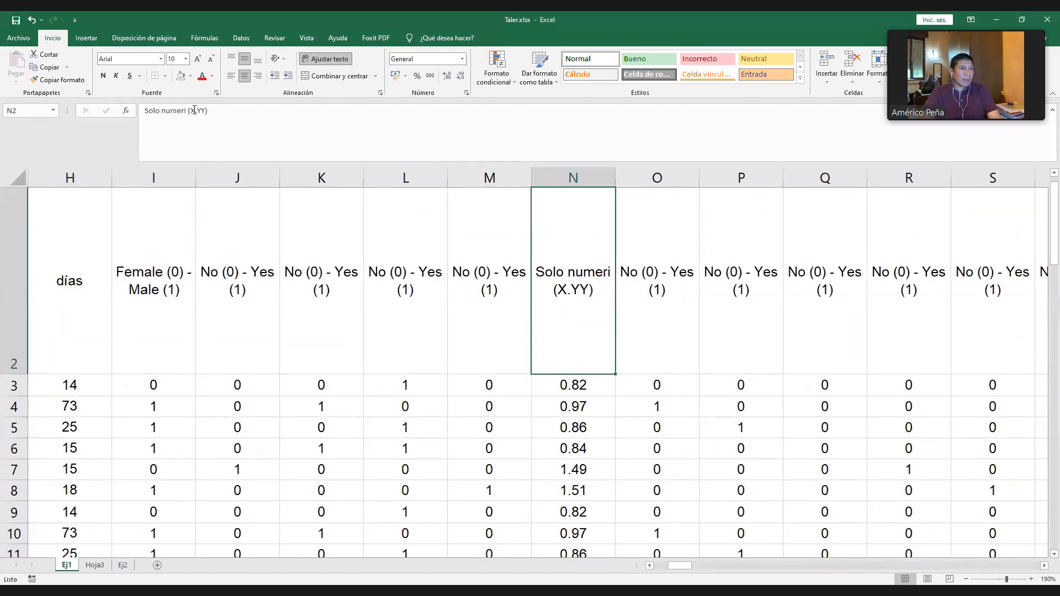
pyautogui.click(197, 117)
pyautogui.press('Delete')
pyautogui.press('Delete')
pyautogui.press('Delete')
pyautogui.press('Return')
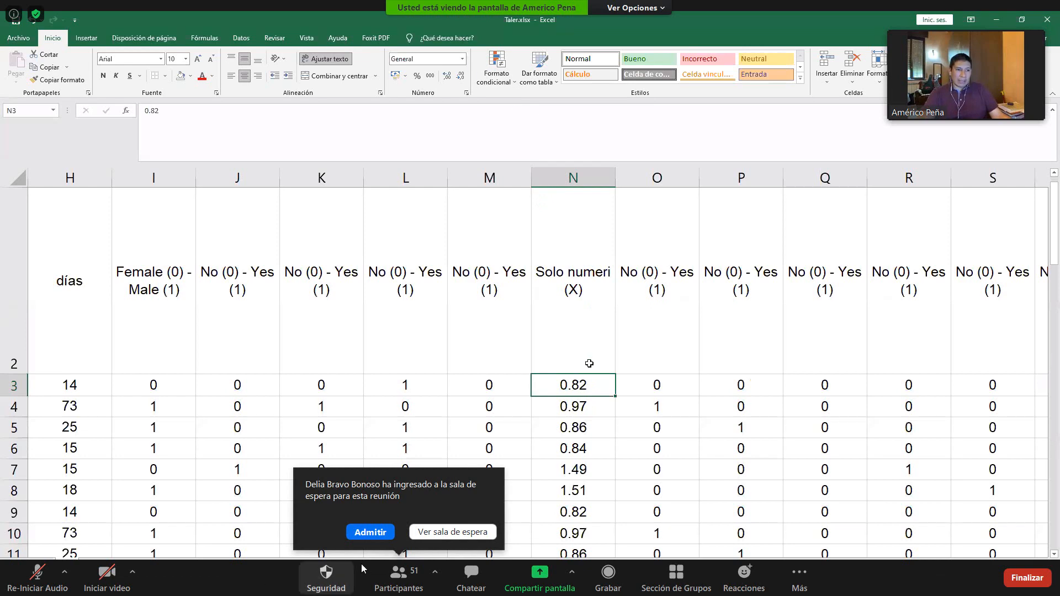
# - Format the creatinine value in N3 as a number without decimals, and admit the participants waiting to join the meeting
pyautogui.click(366, 533)
pyautogui.rightClick(588, 392)
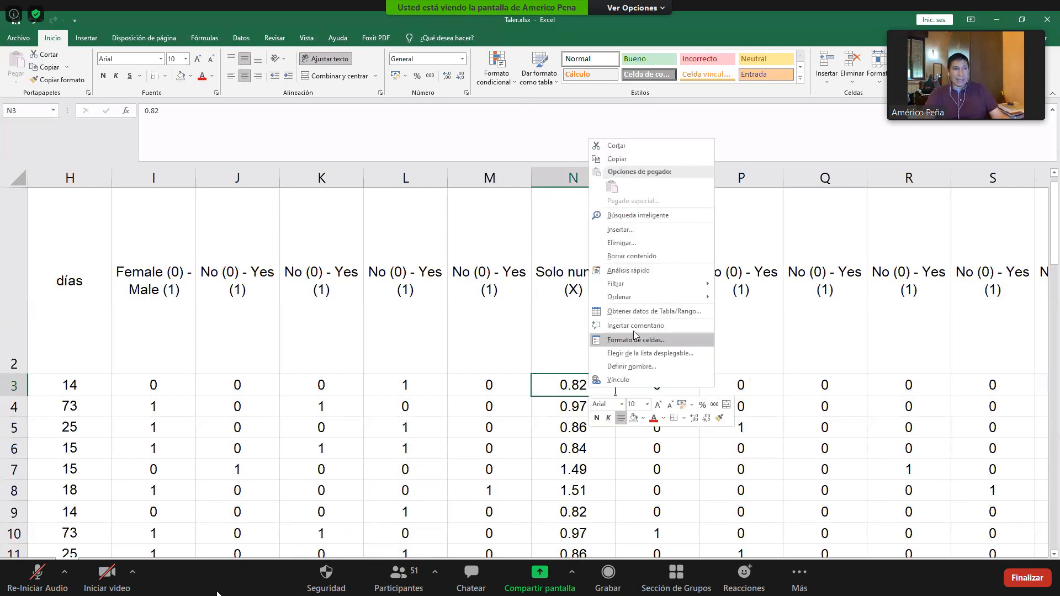
pyautogui.click(632, 403)
pyautogui.click(662, 274)
pyautogui.click(662, 274)
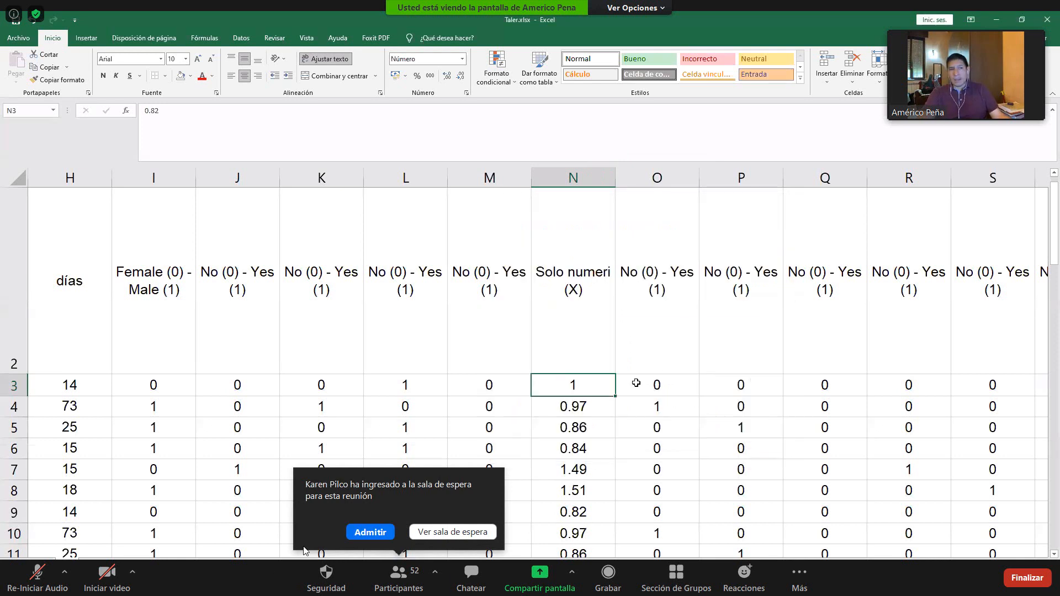
pyautogui.click(354, 535)
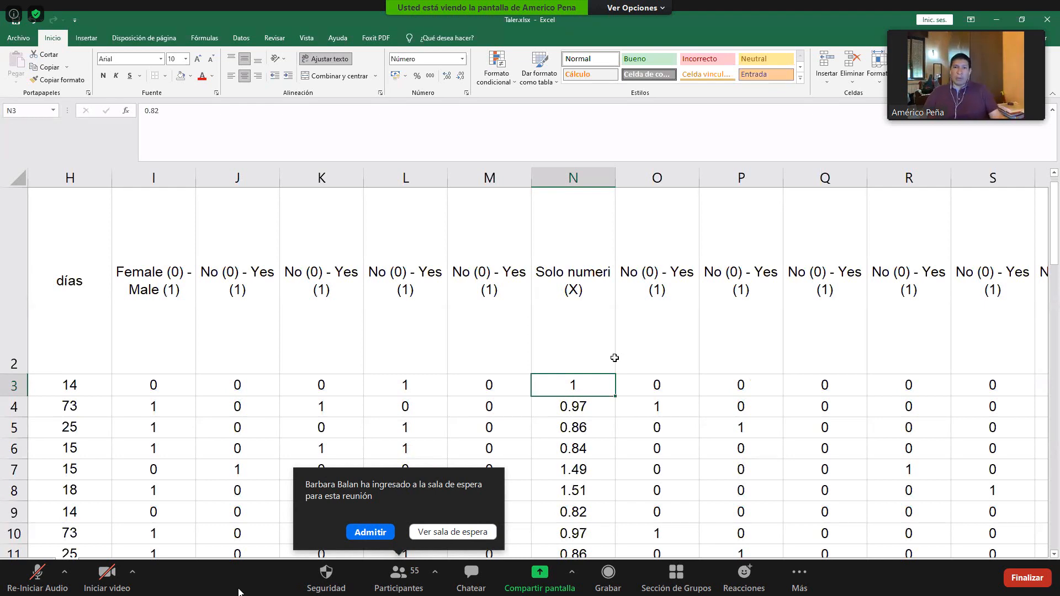
# - Examine the creatinine column from its header to the last patient row, admitting a waiting participant meanwhile
pyautogui.scroll(-3, 573, 394)
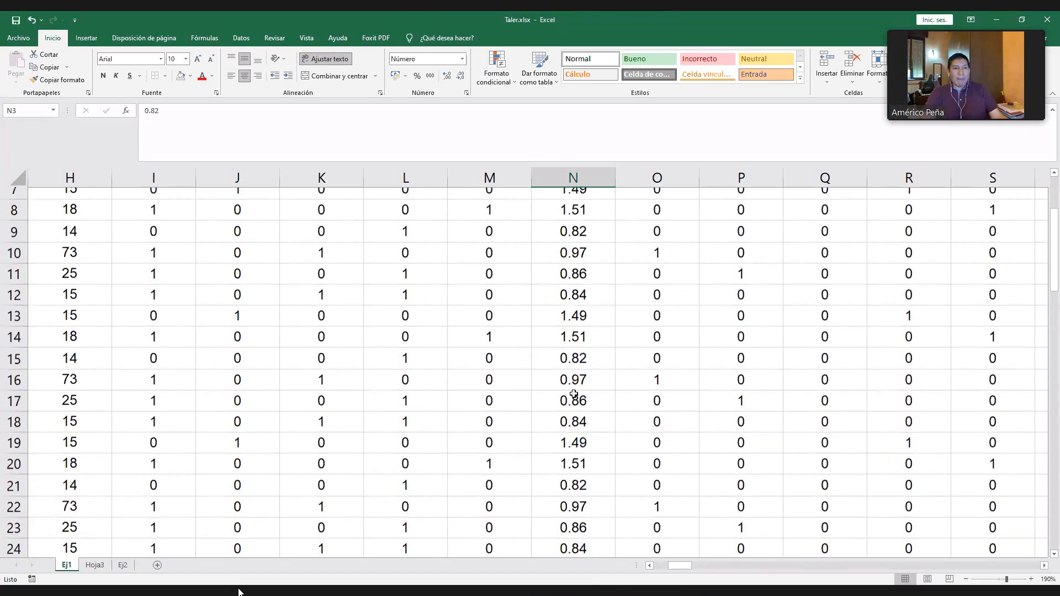
pyautogui.scroll(-2, 573, 394)
pyautogui.click(574, 431)
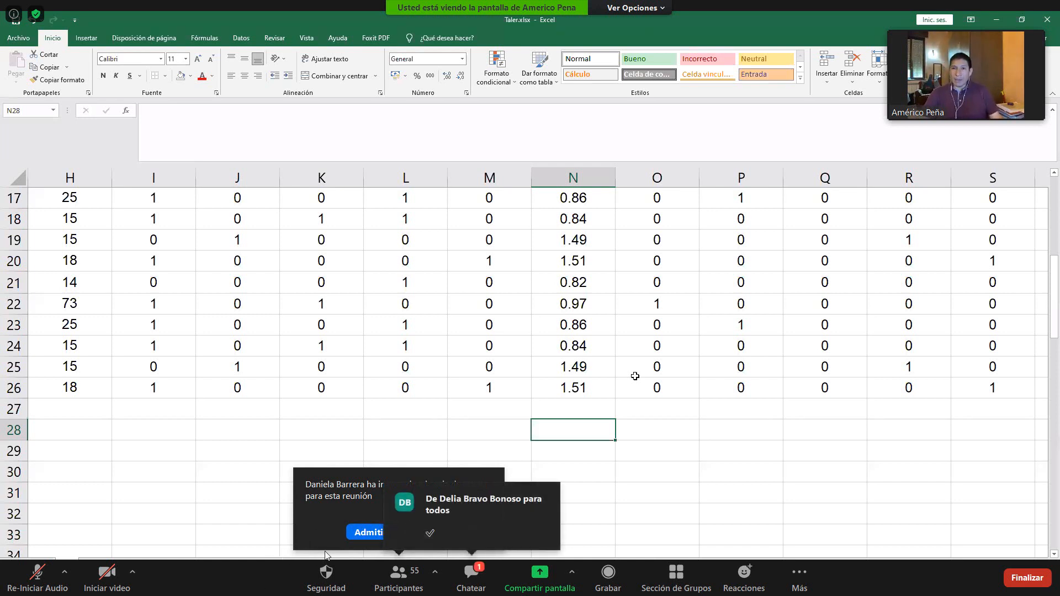
pyautogui.click(359, 532)
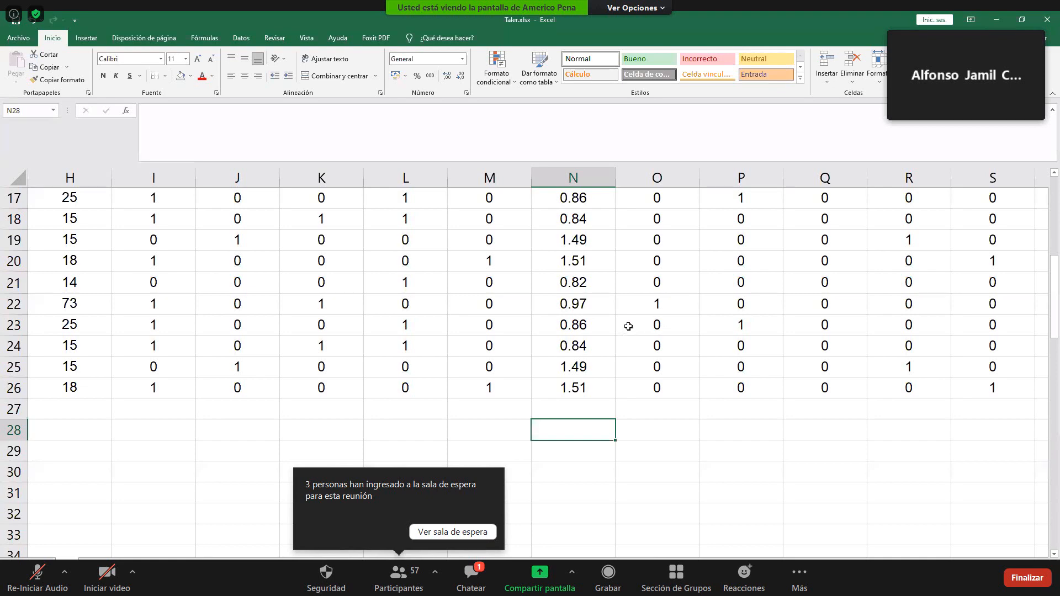
pyautogui.scroll(1, 584, 345)
pyautogui.scroll(5, 582, 353)
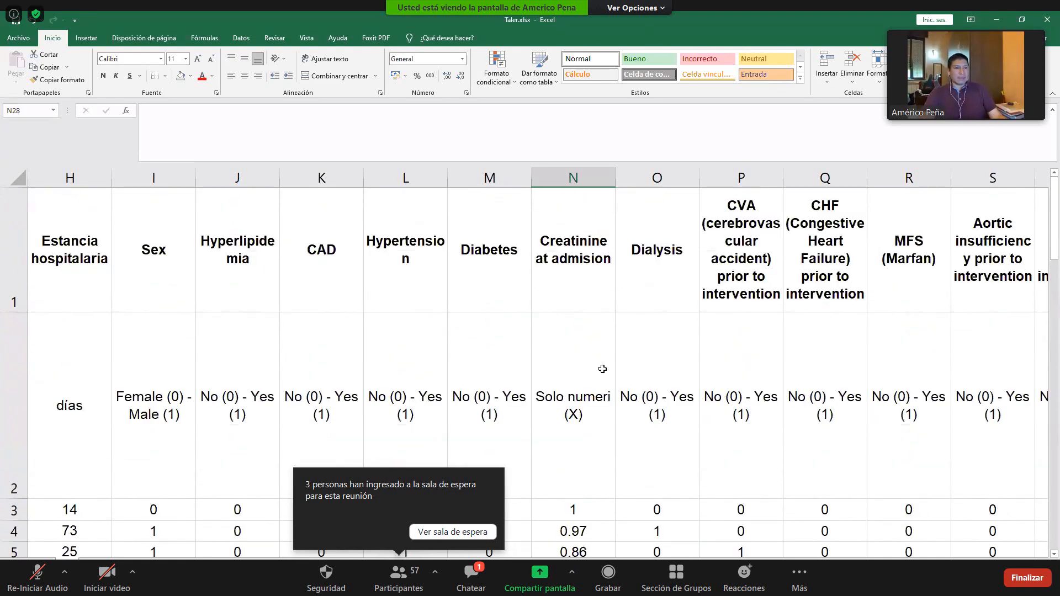
pyautogui.scroll(-1, 600, 375)
pyautogui.scroll(-1, 580, 344)
pyautogui.scroll(-2, 591, 362)
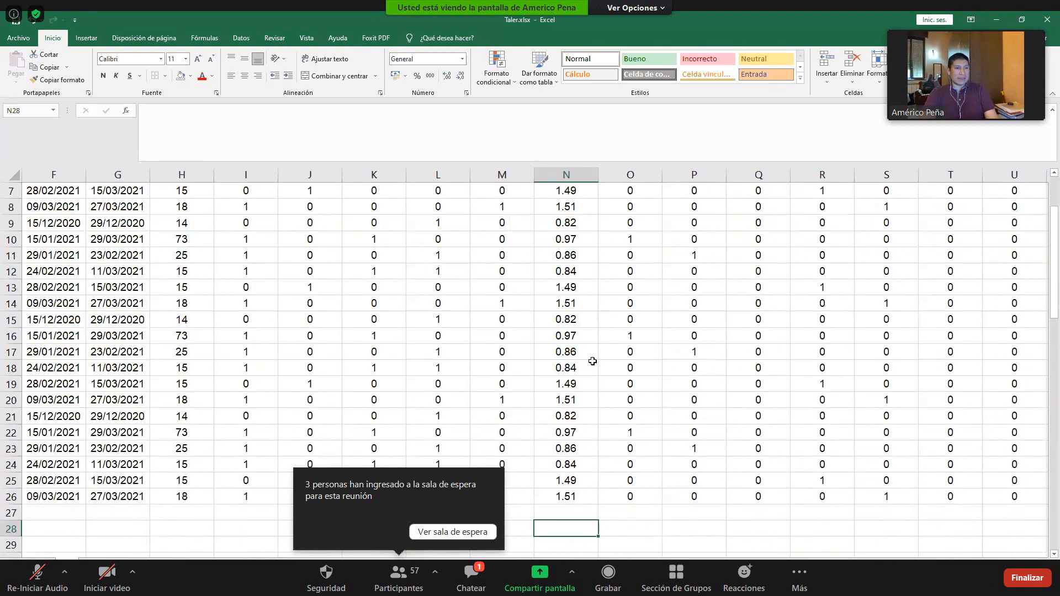
pyautogui.scroll(2, 579, 367)
# - Reduce the height of row 2 to about half and shrink the formula bar
pyautogui.click(592, 366)
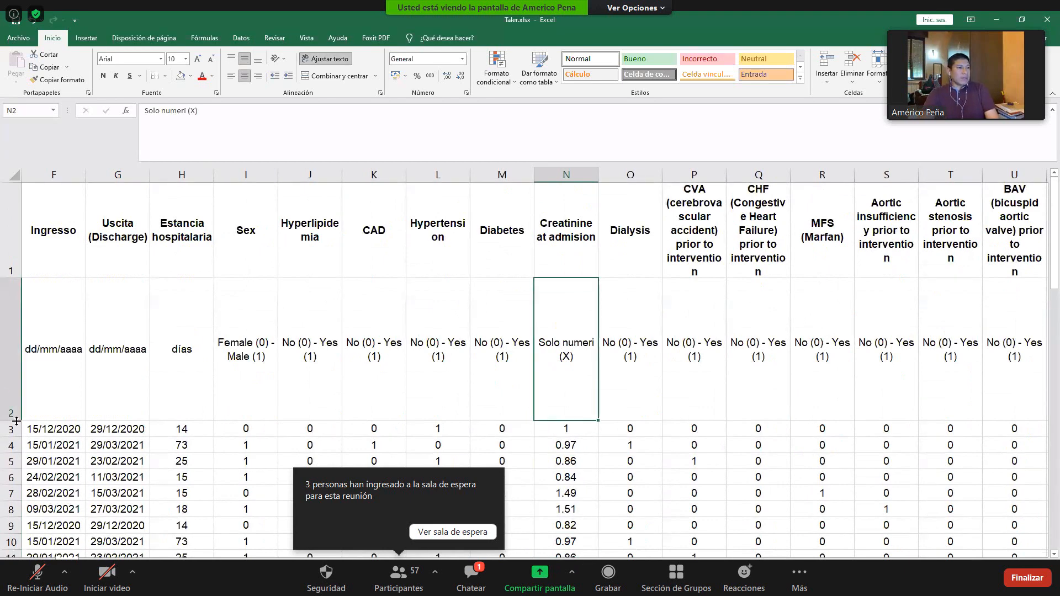
pyautogui.moveTo(15, 352); pyautogui.dragTo(15, 352)
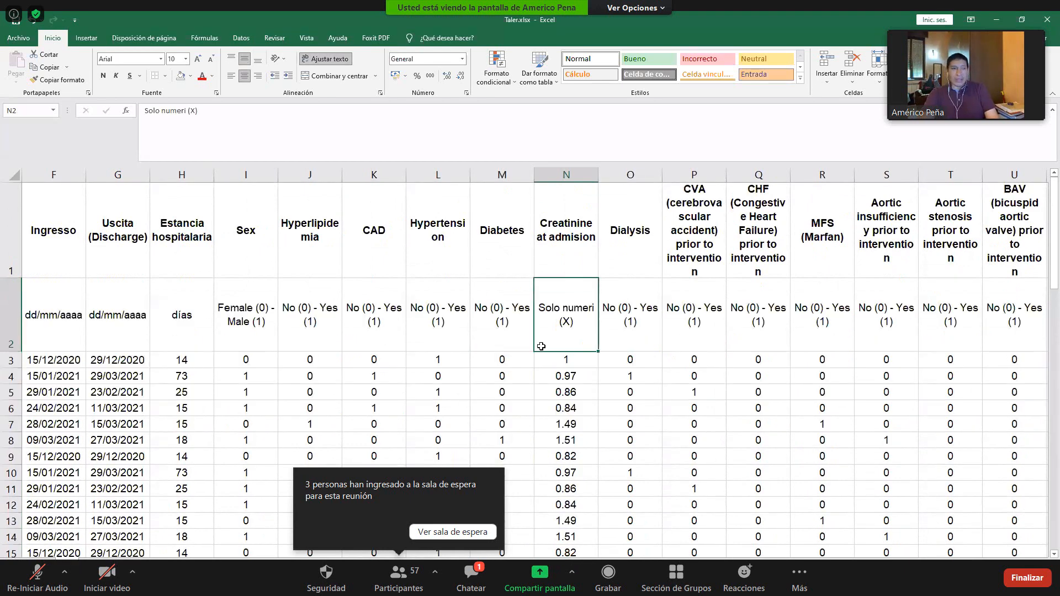
pyautogui.press('F2')
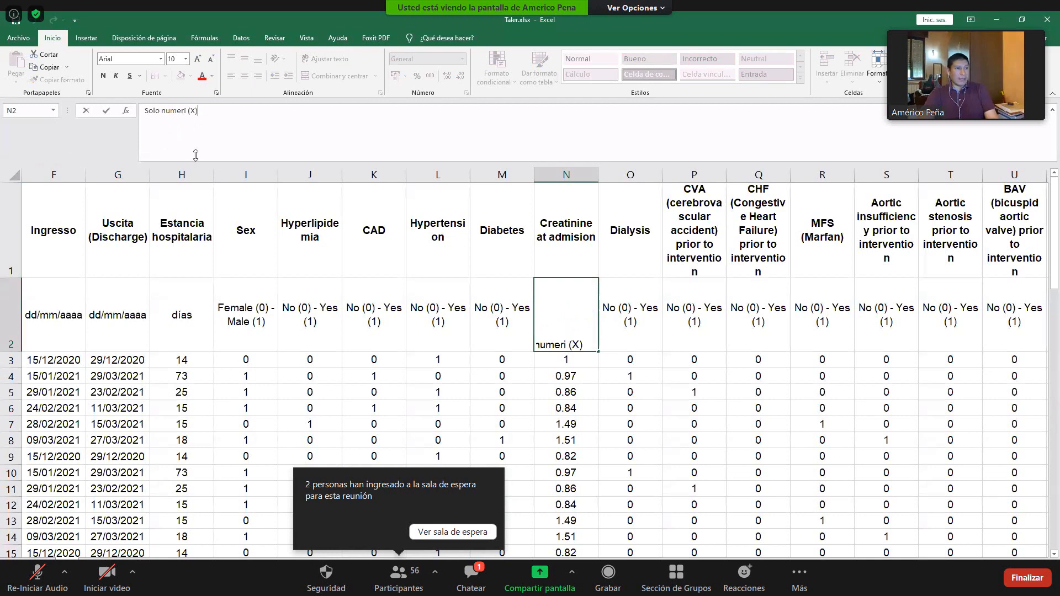
pyautogui.moveTo(195, 161); pyautogui.dragTo(200, 128)
pyautogui.click(576, 363)
# - Review the patient rows down to row 26 against their column headers, admitting a waiting participant meanwhile
pyautogui.scroll(-4, 578, 389)
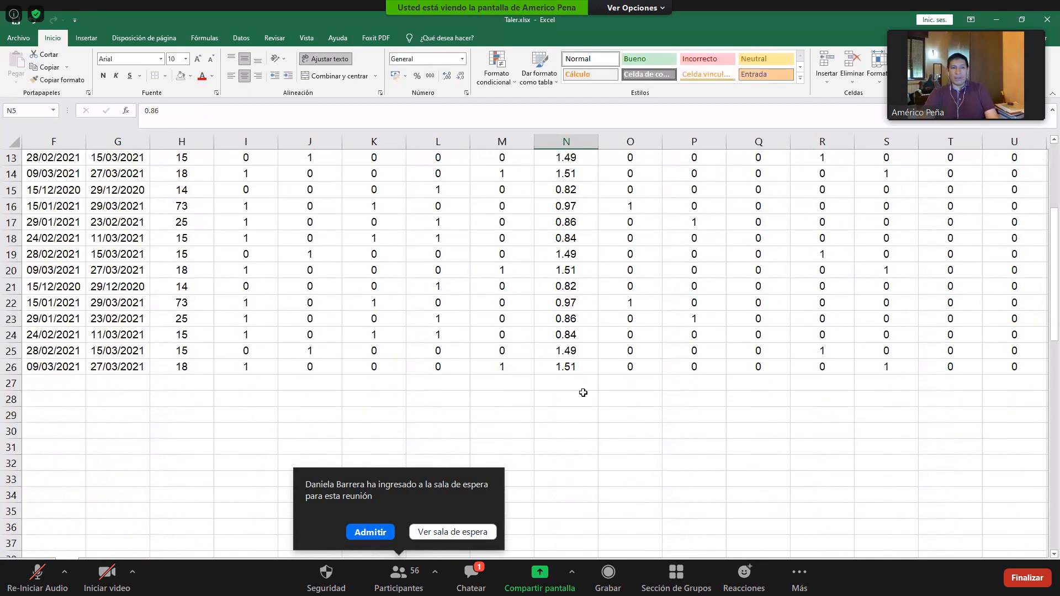
pyautogui.click(354, 530)
pyautogui.scroll(4, 568, 409)
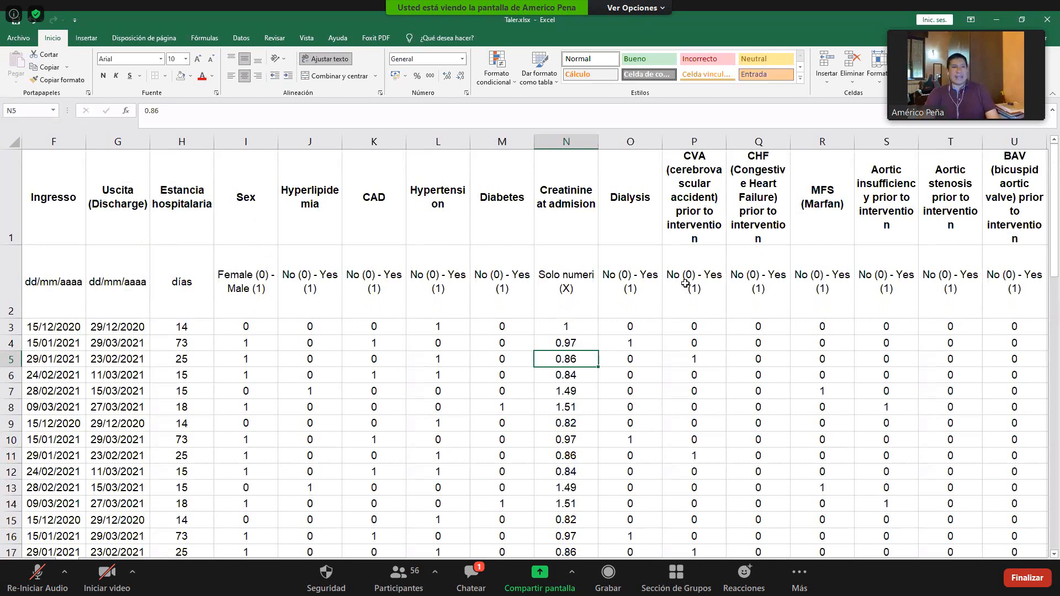
pyautogui.scroll(-1, 526, 408)
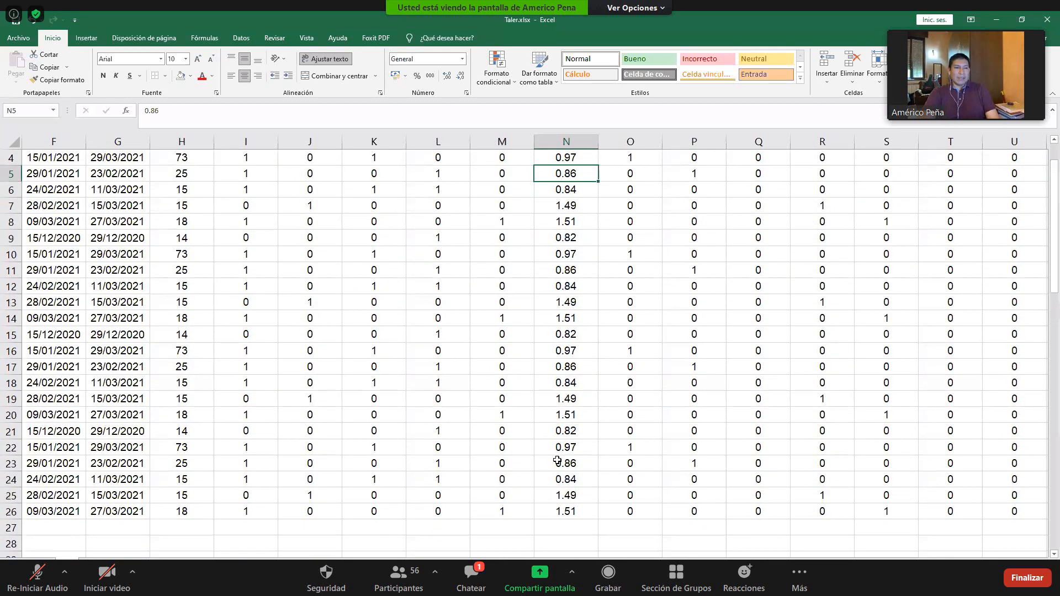
pyautogui.scroll(-1, 516, 503)
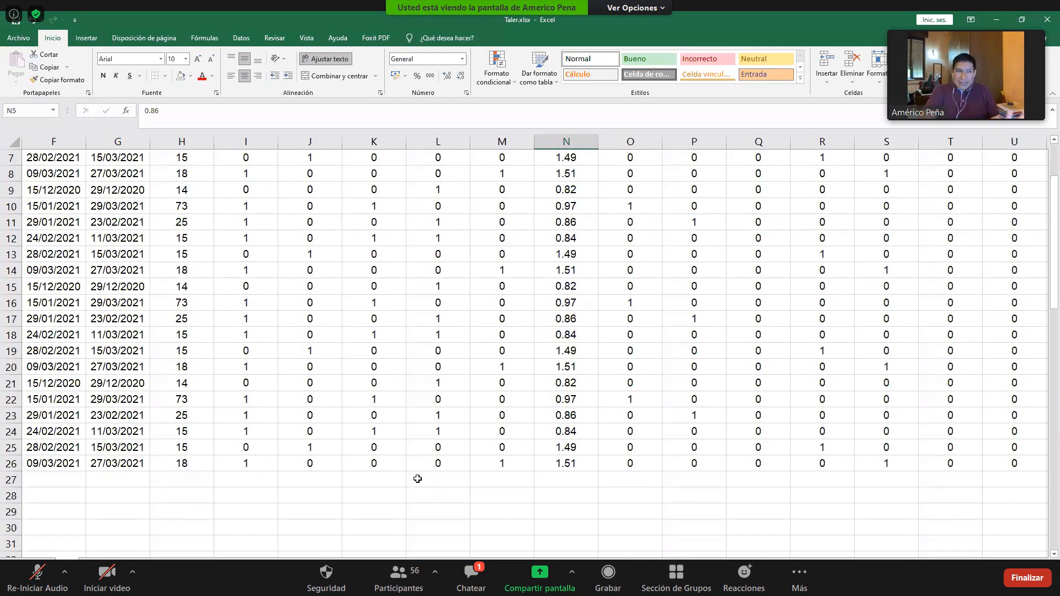
pyautogui.scroll(2, 500, 228)
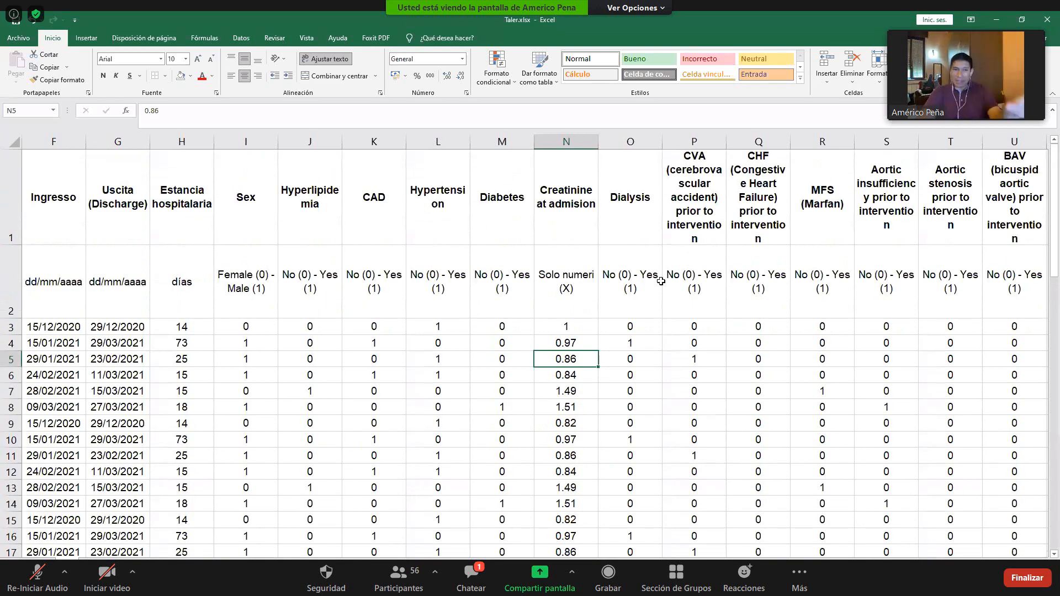
pyautogui.scroll(-3, 281, 461)
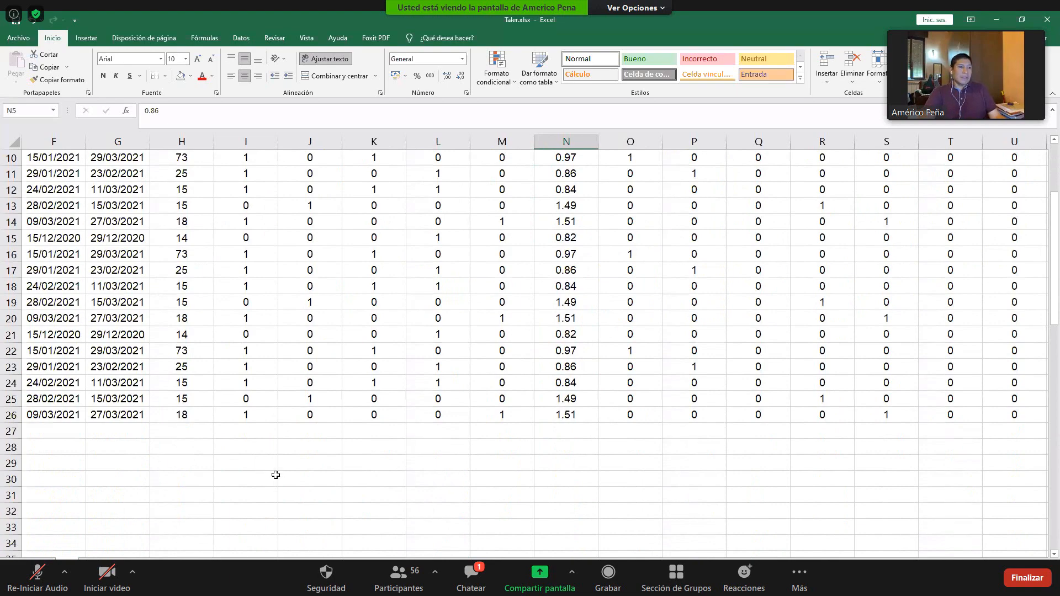
pyautogui.scroll(3, 265, 462)
pyautogui.scroll(-2, 238, 351)
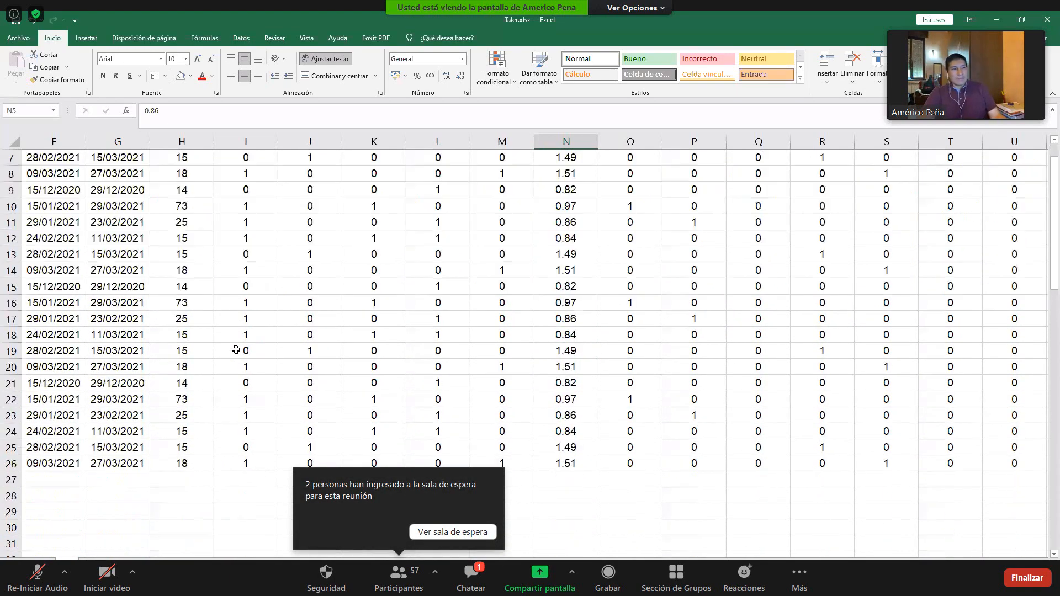
pyautogui.scroll(2, 165, 349)
pyautogui.scroll(-3, 69, 346)
pyautogui.scroll(2, 69, 266)
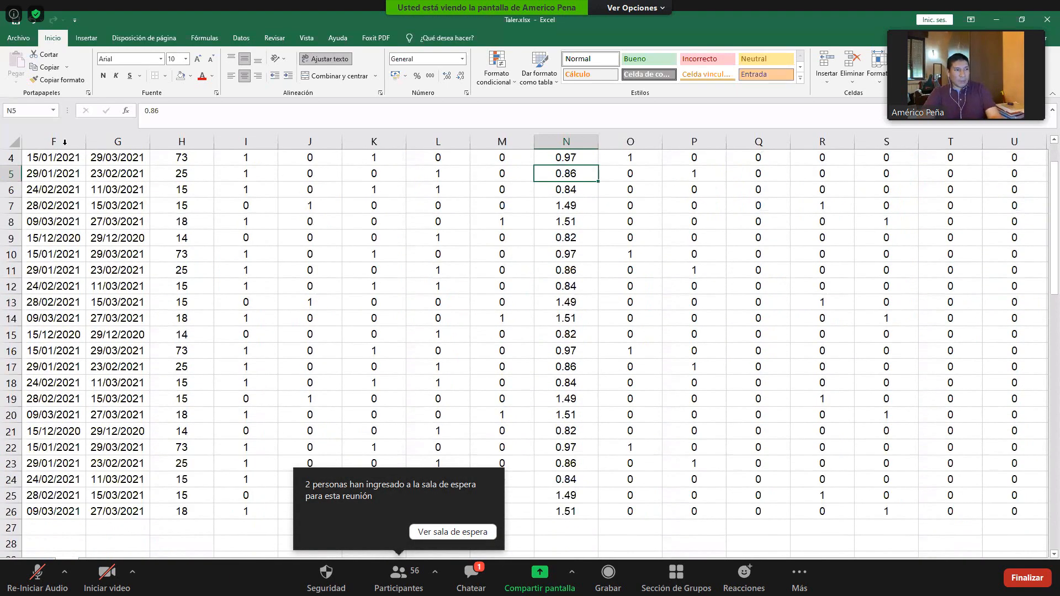
pyautogui.scroll(1, 64, 190)
# - Examine the Ingresso column from its header and date format down through the last dates
pyautogui.click(59, 143)
pyautogui.click(57, 198)
pyautogui.click(56, 312)
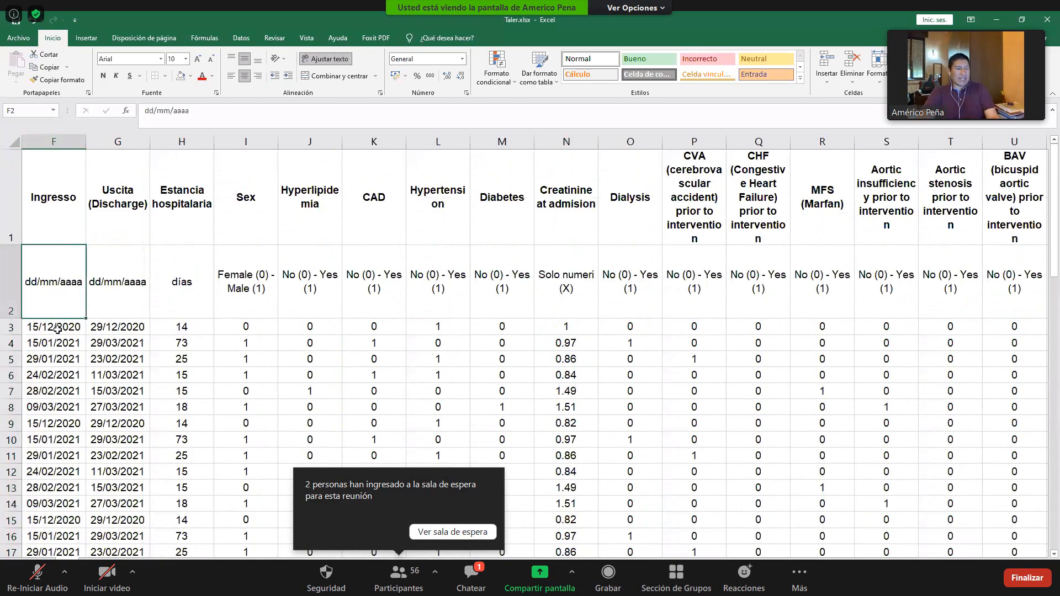
pyautogui.click(58, 330)
pyautogui.moveTo(62, 465)
pyautogui.mouseDown()
pyautogui.moveTo(63, 552)
pyautogui.moveTo(66, 476)
pyautogui.mouseUp()
pyautogui.click(67, 476)
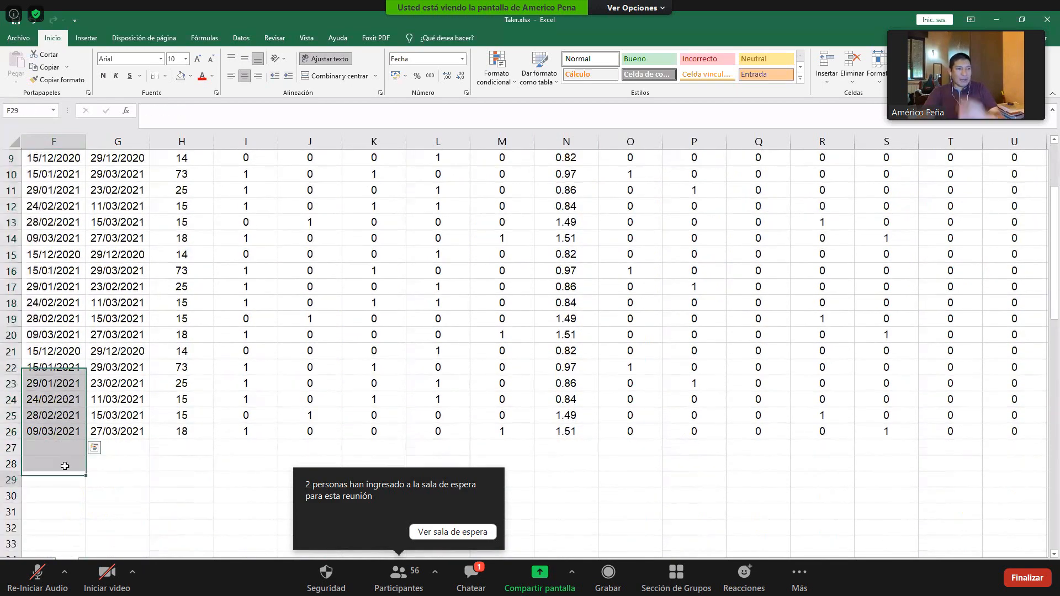
pyautogui.scroll(3, 74, 358)
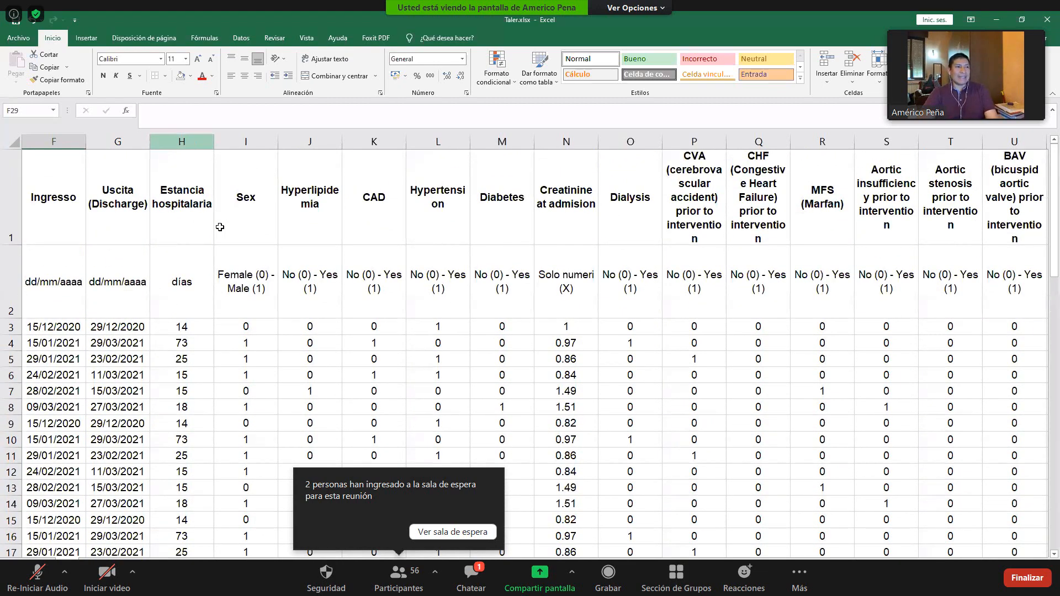
# - Go back to the first columns and select the empty cell C28 beneath the Edad (años) values
pyautogui.click(202, 209)
pyautogui.hotkey('ctrl', 'Home')
pyautogui.click(181, 207)
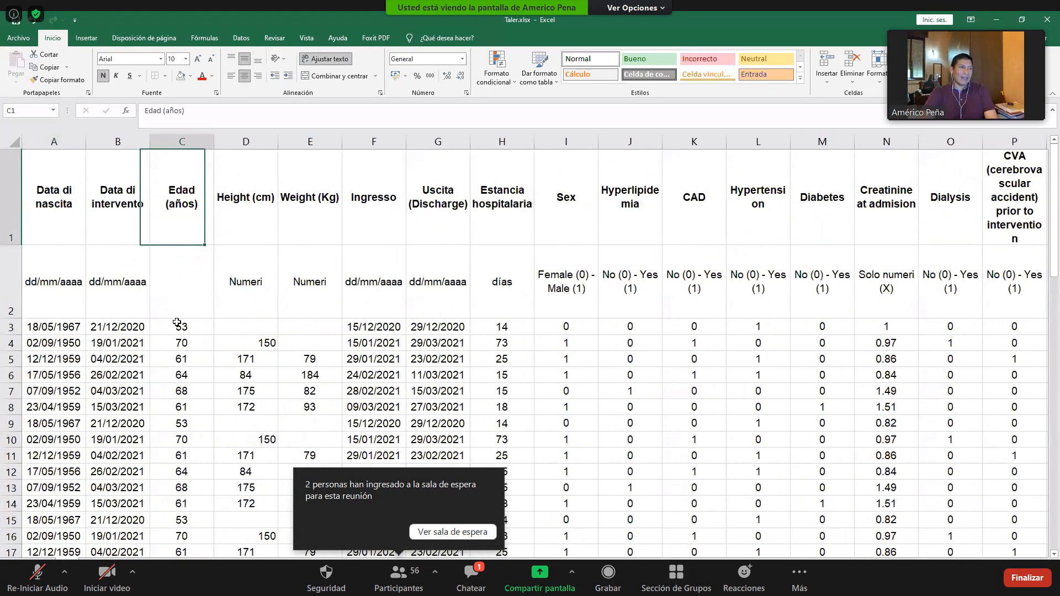
pyautogui.scroll(-1, 187, 443)
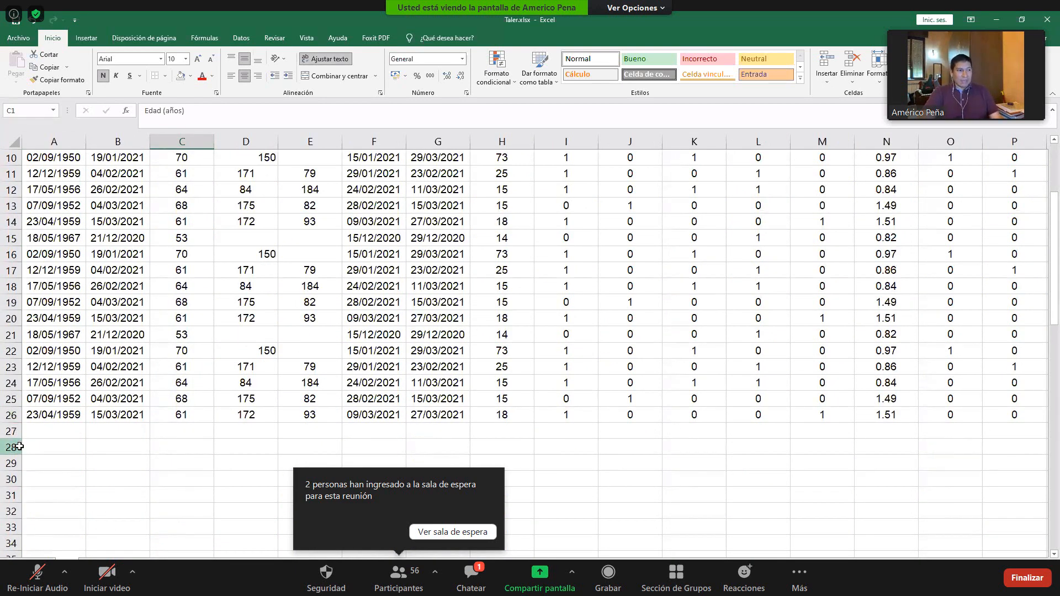
pyautogui.click(15, 447)
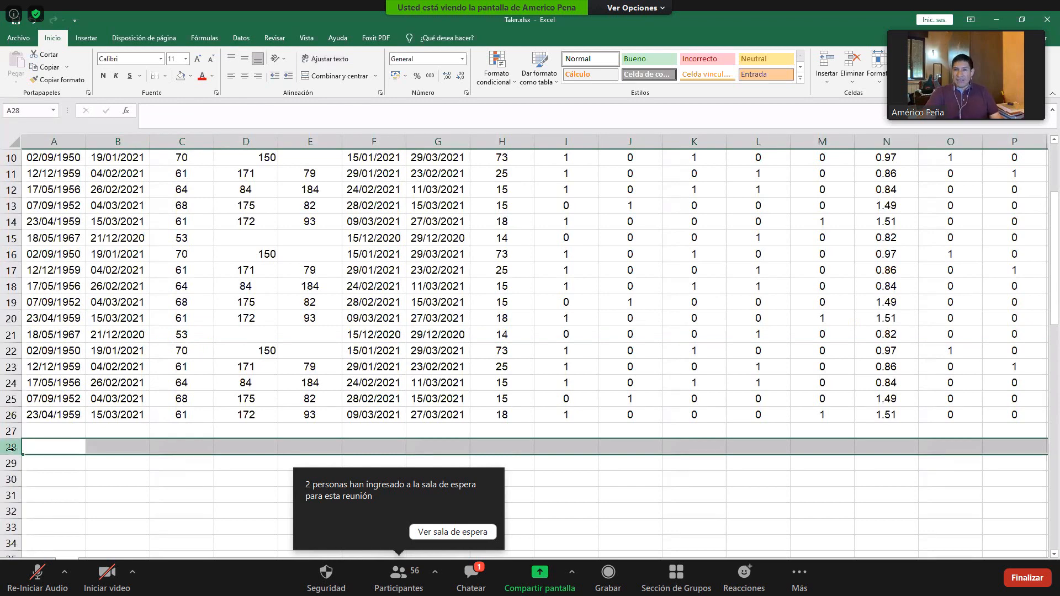
pyautogui.click(177, 443)
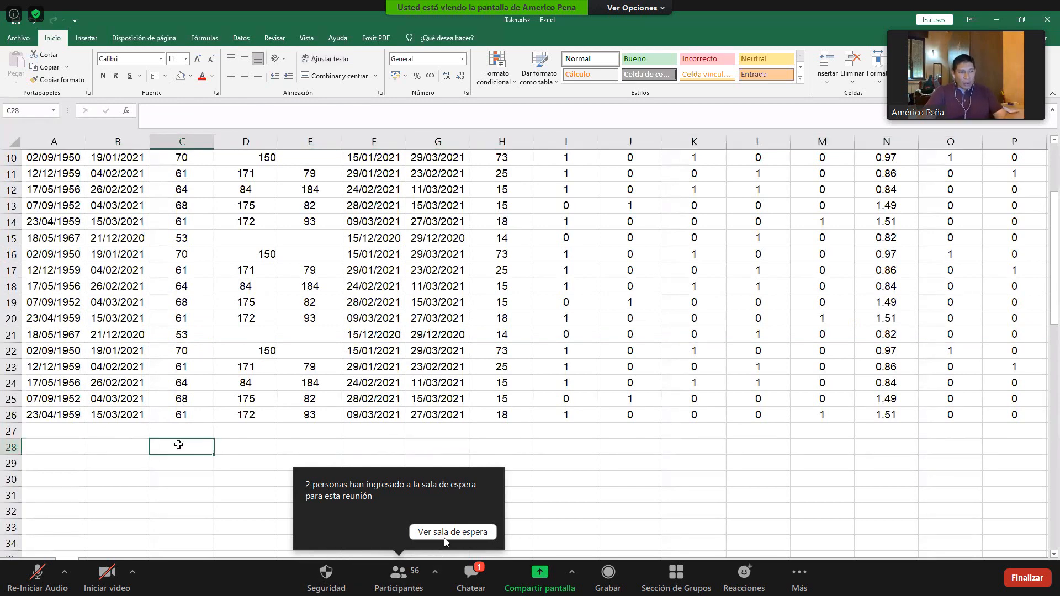
# - Admit everyone in the meeting's waiting room and close the participants list
pyautogui.click(396, 580)
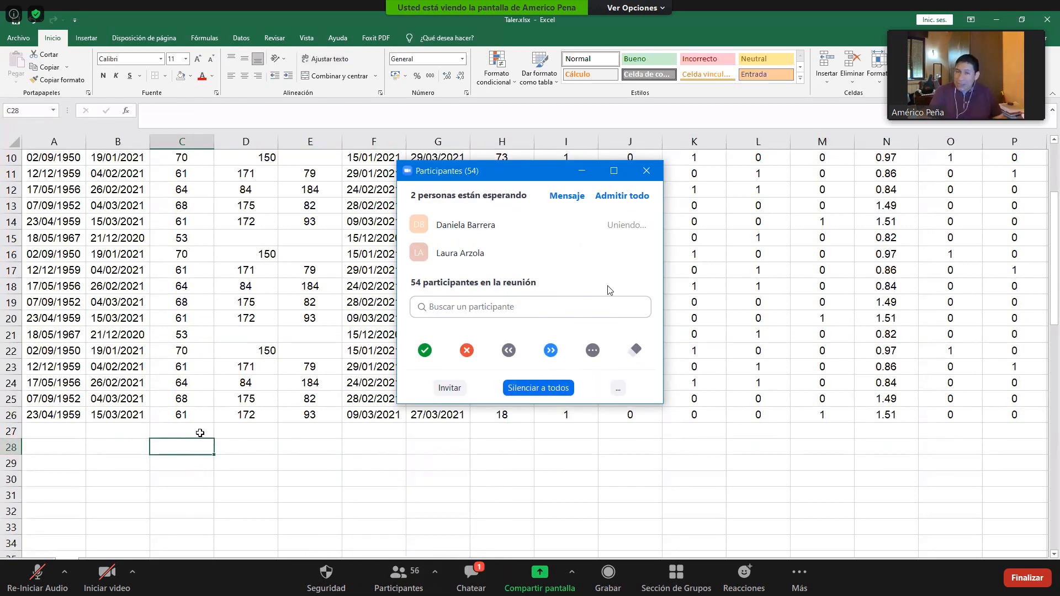
pyautogui.click(623, 198)
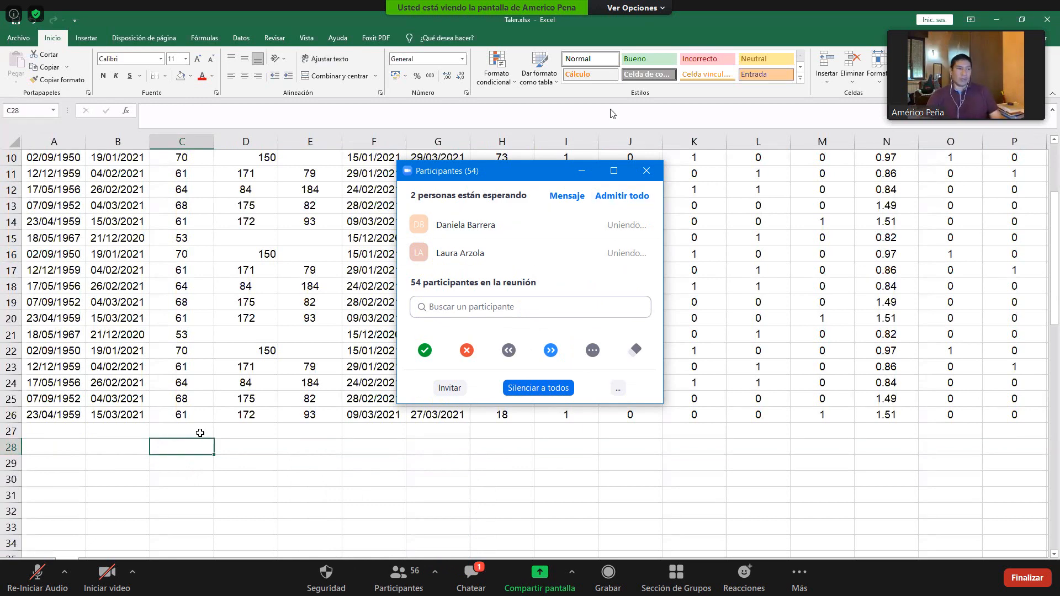
pyautogui.click(646, 171)
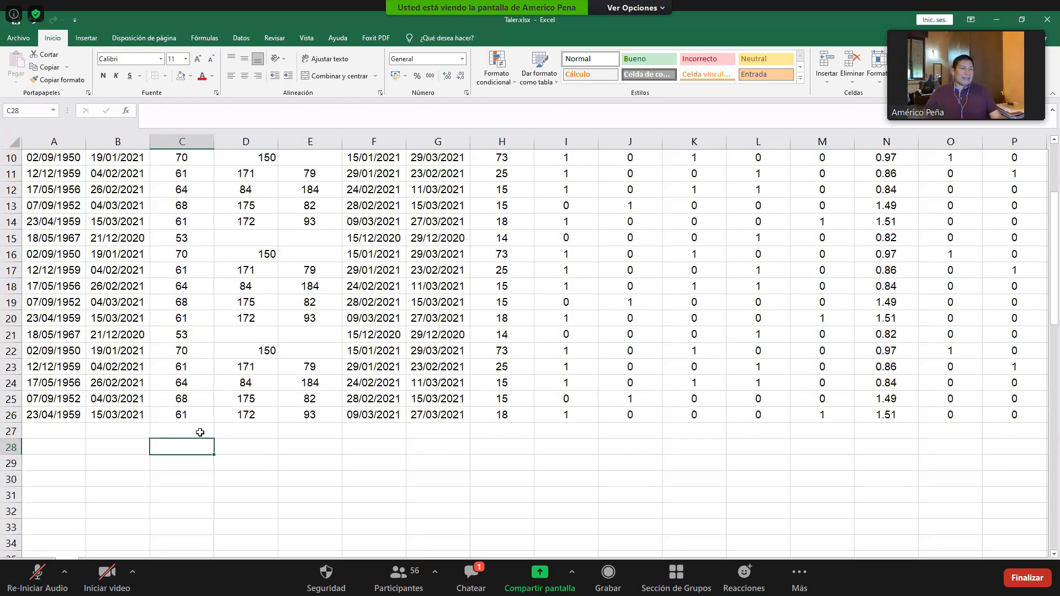
pyautogui.write('=')
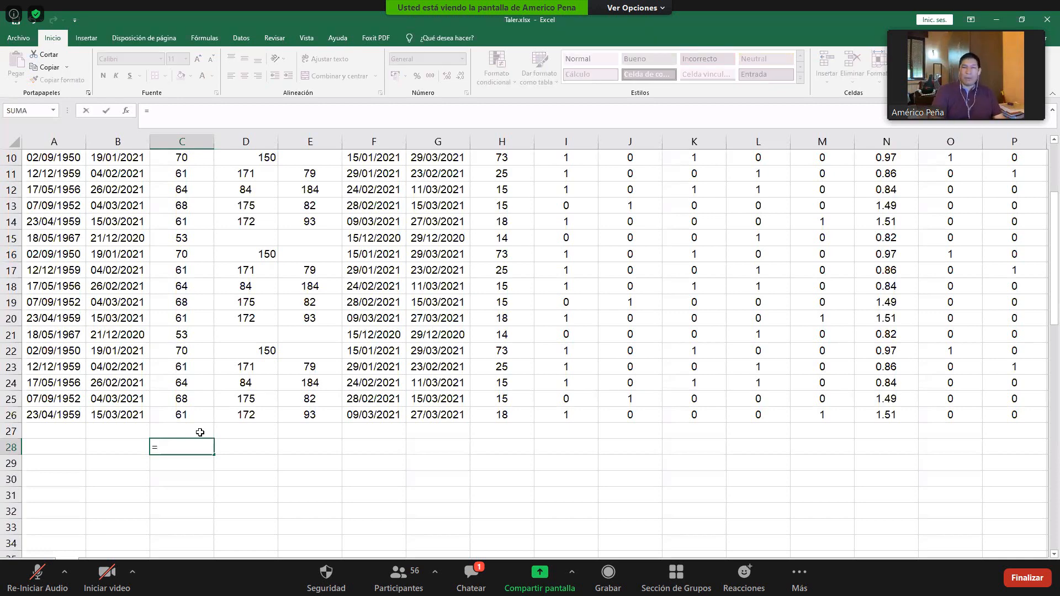
pyautogui.write('promedio')
pyautogui.doubleClick(180, 461)
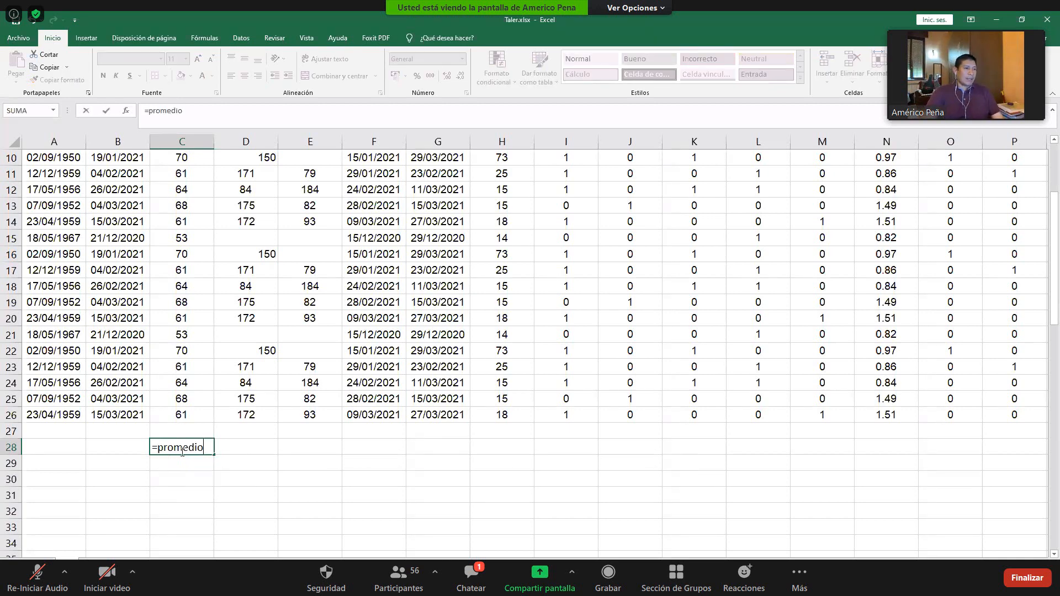
pyautogui.press('Escape')
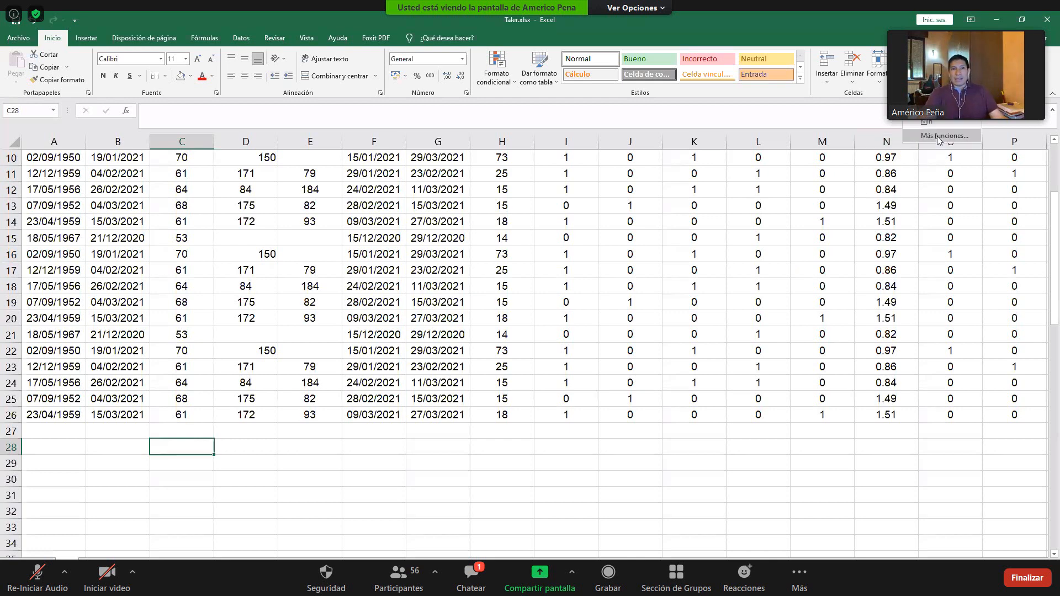
pyautogui.hotkey('shift', 'F3')
pyautogui.click(587, 258)
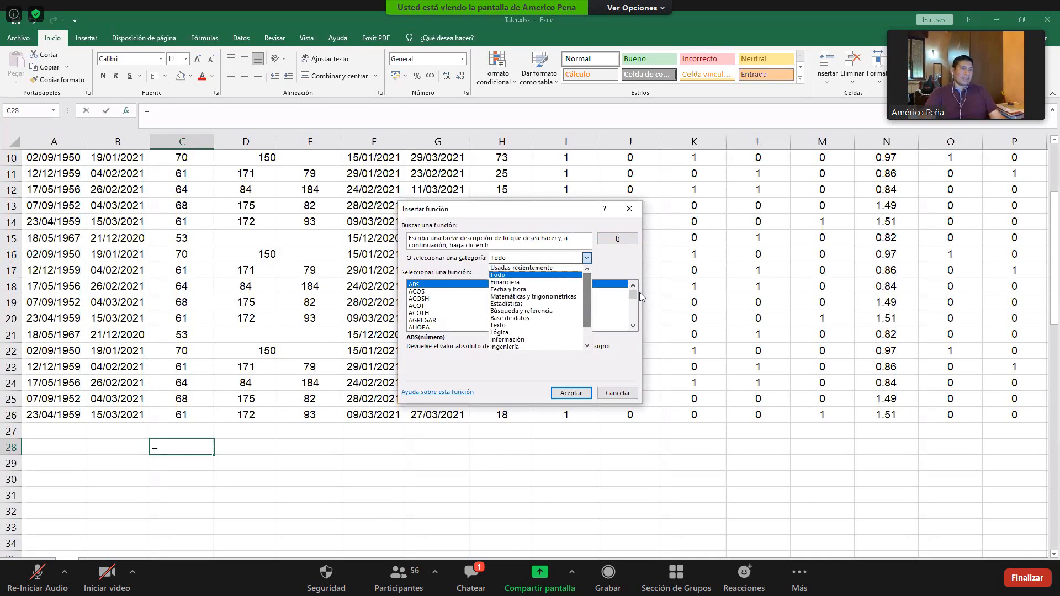
pyautogui.moveTo(633, 295)
pyautogui.mouseDown()
pyautogui.moveTo(633, 338)
pyautogui.moveTo(633, 285)
pyautogui.mouseUp()
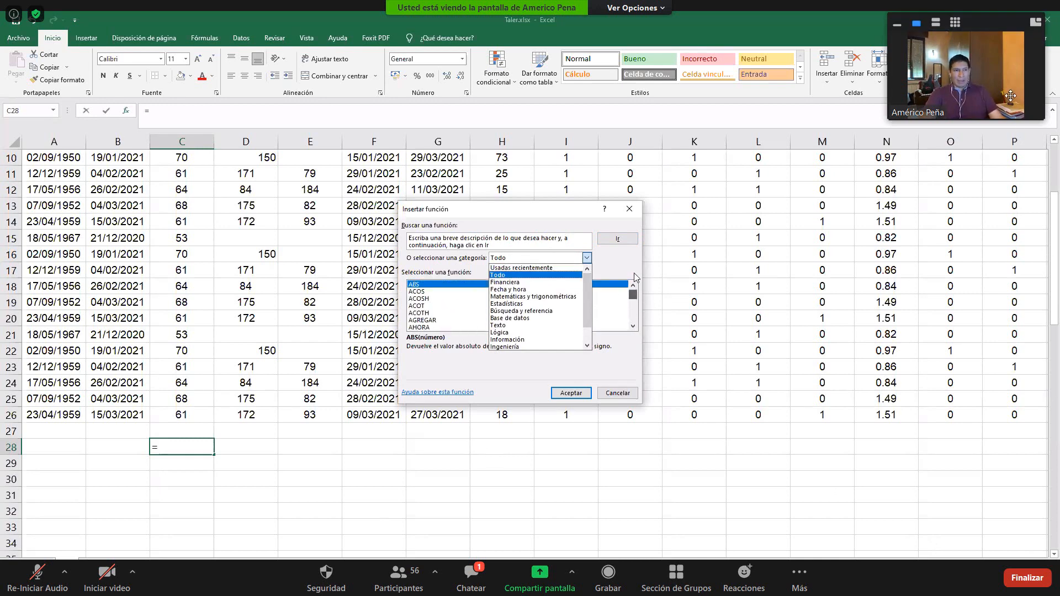
# - Move the floating video thumbnail down clear of the ribbon and dismiss the function insertion dialog
pyautogui.moveTo(1010, 95); pyautogui.dragTo(1012, 194)
pyautogui.click(550, 210)
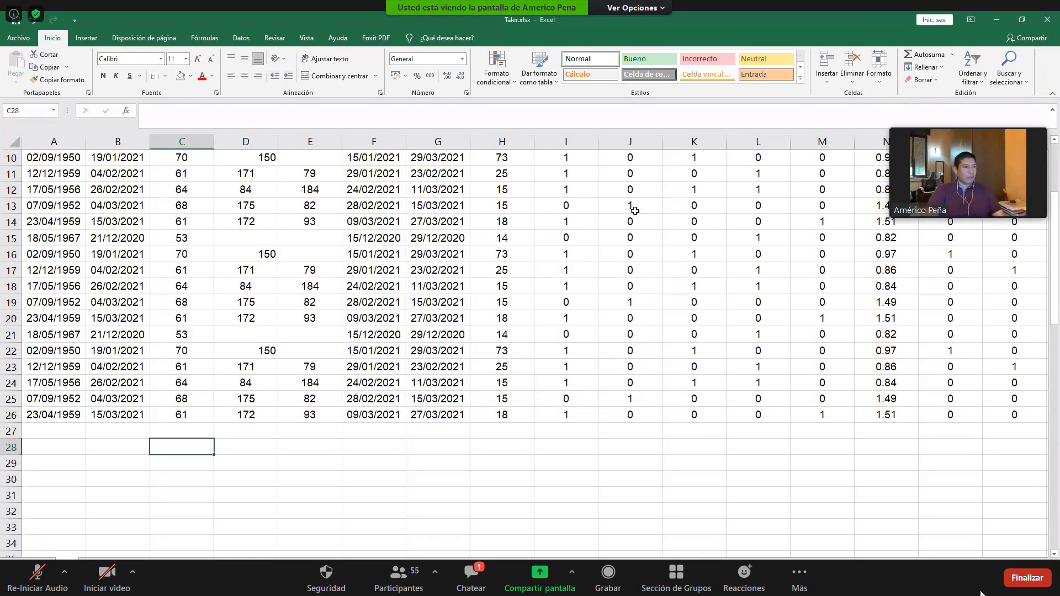
pyautogui.click(629, 209)
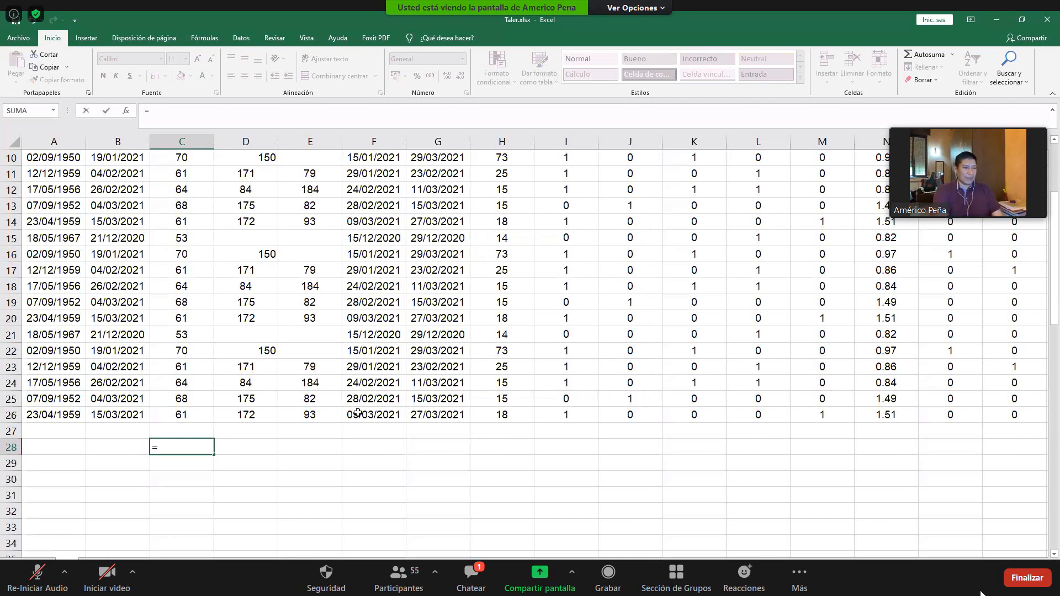
# - Calculate the average age in C28 with the formula =PROMEDIO(C3:C26)
pyautogui.write('promedio(')
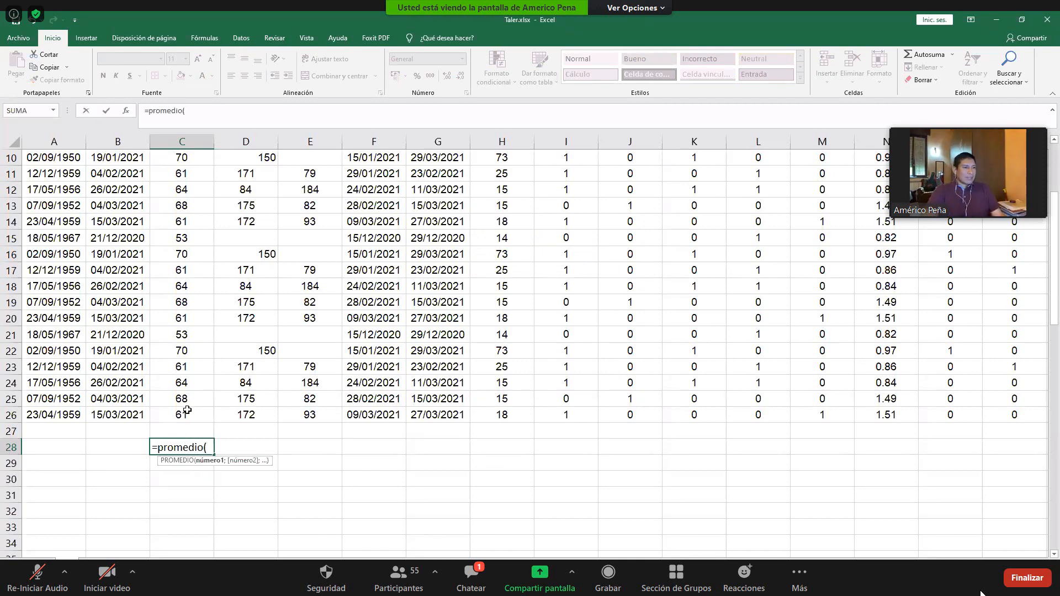
pyautogui.moveTo(186, 417); pyautogui.dragTo(189, 278)
pyautogui.moveTo(198, 91); pyautogui.dragTo(186, 327)
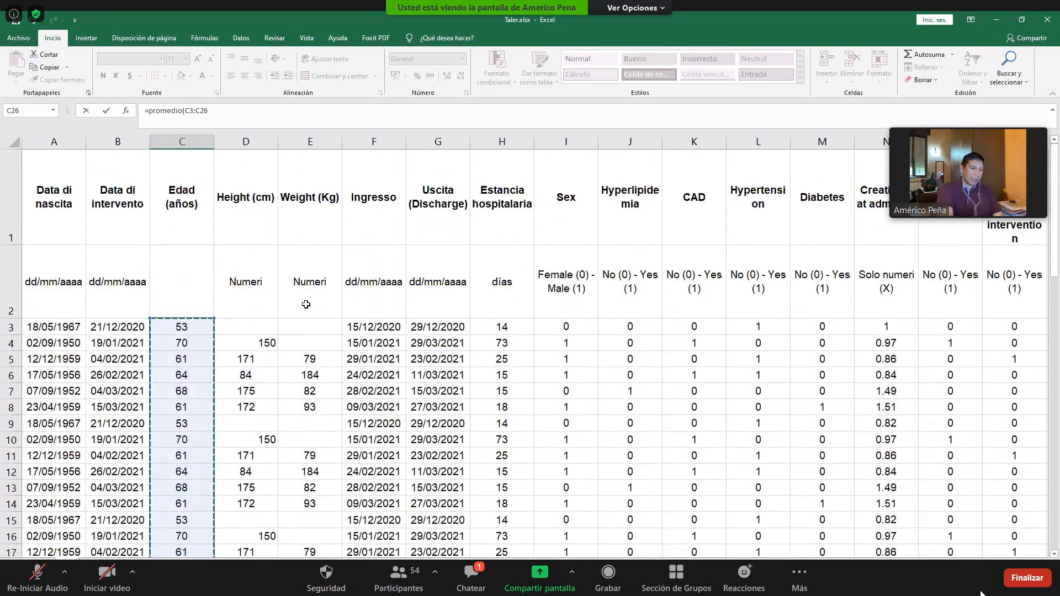
pyautogui.write(')')
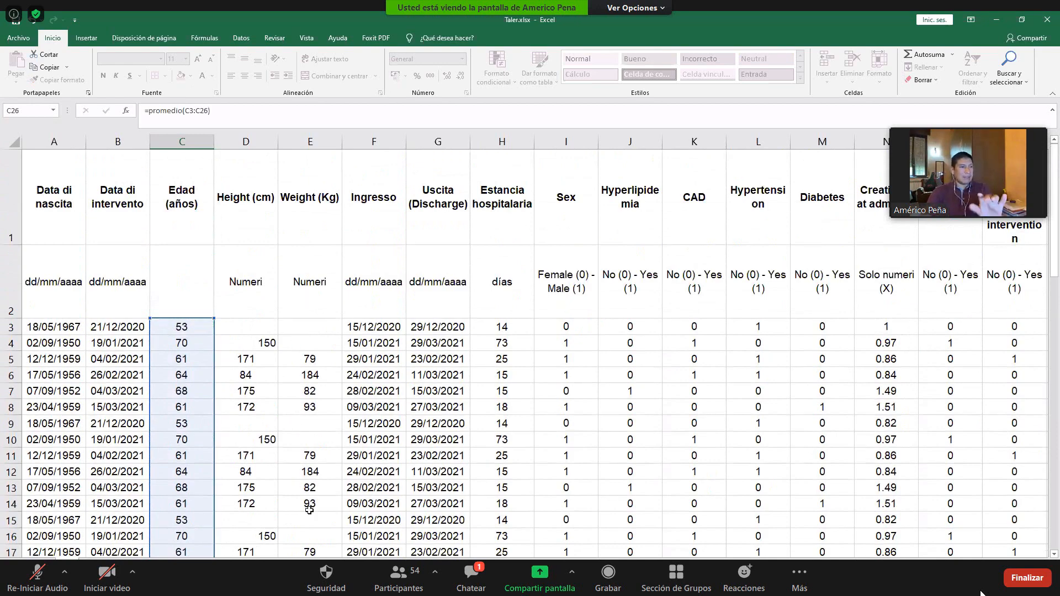
pyautogui.press('Return')
# - Format the average in C28 with two decimal places and centre it, admitting the waiting participant meanwhile
pyautogui.scroll(-3, 265, 480)
pyautogui.click(213, 481)
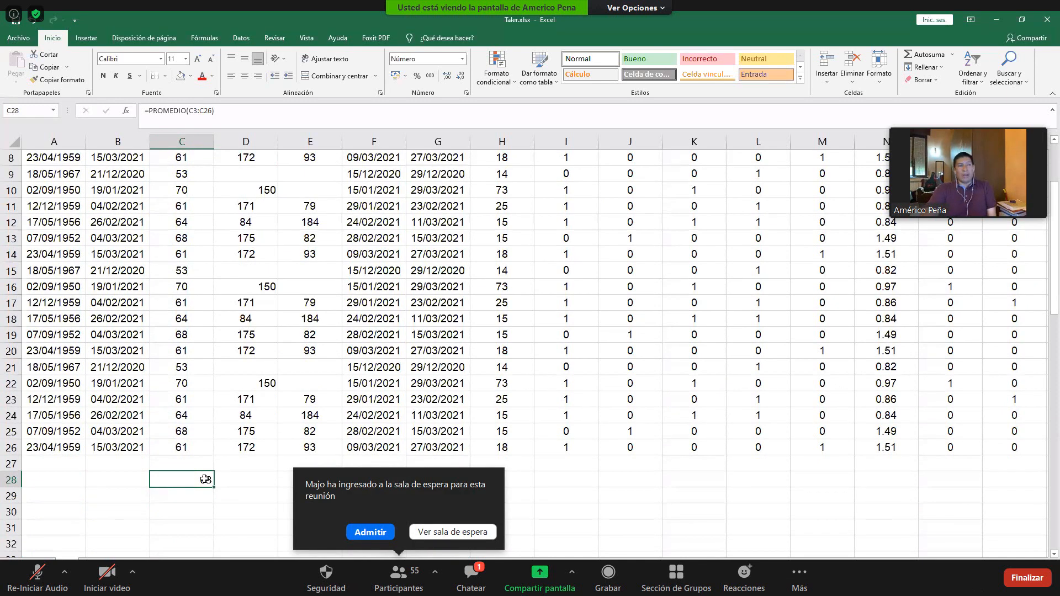
pyautogui.click(365, 525)
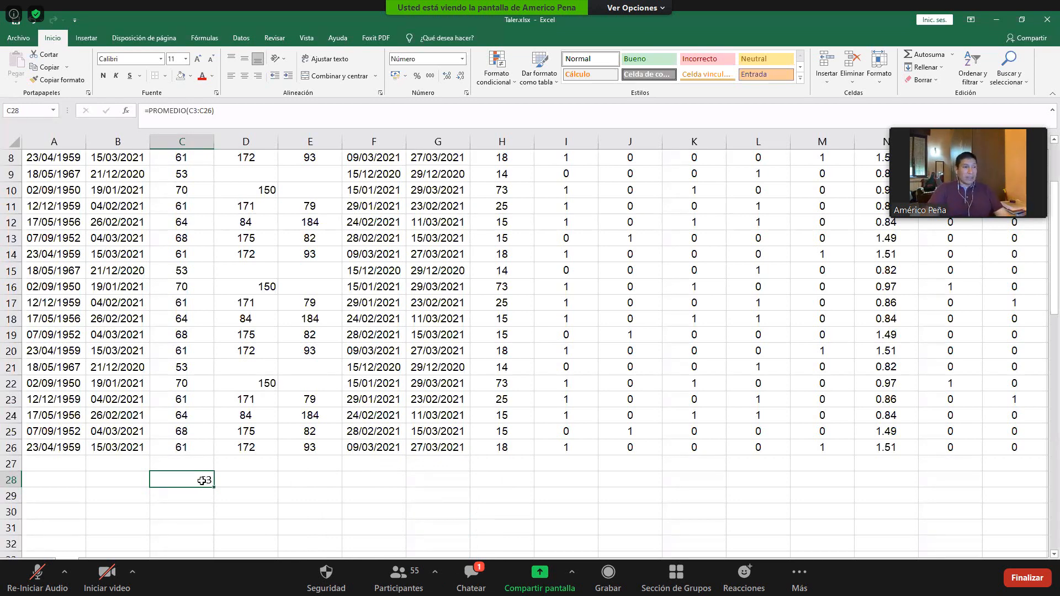
pyautogui.rightClick(204, 484)
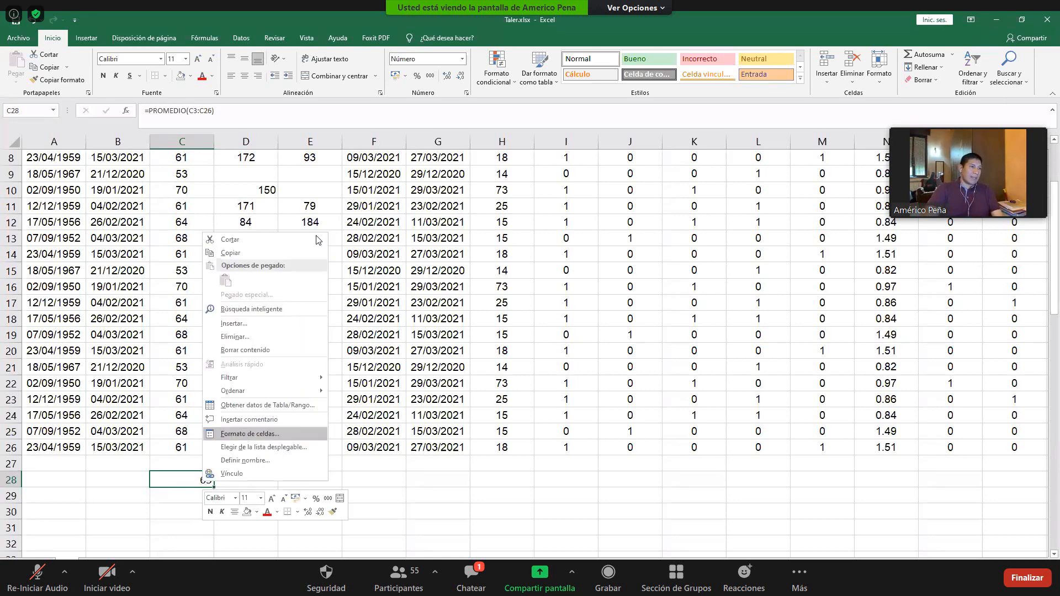
pyautogui.click(249, 434)
pyautogui.click(268, 364)
pyautogui.click(268, 364)
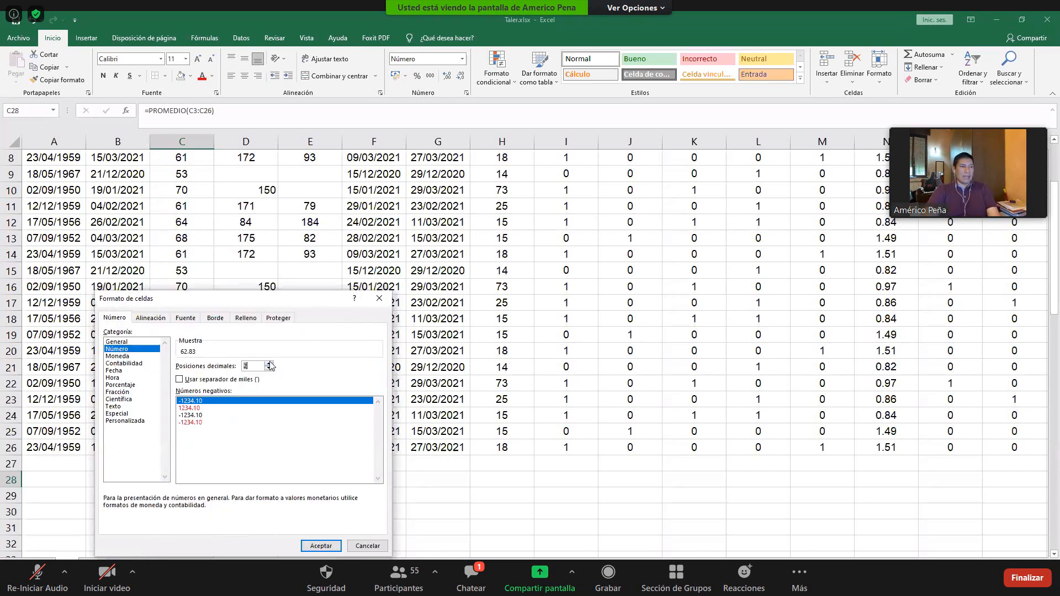
pyautogui.press('Return')
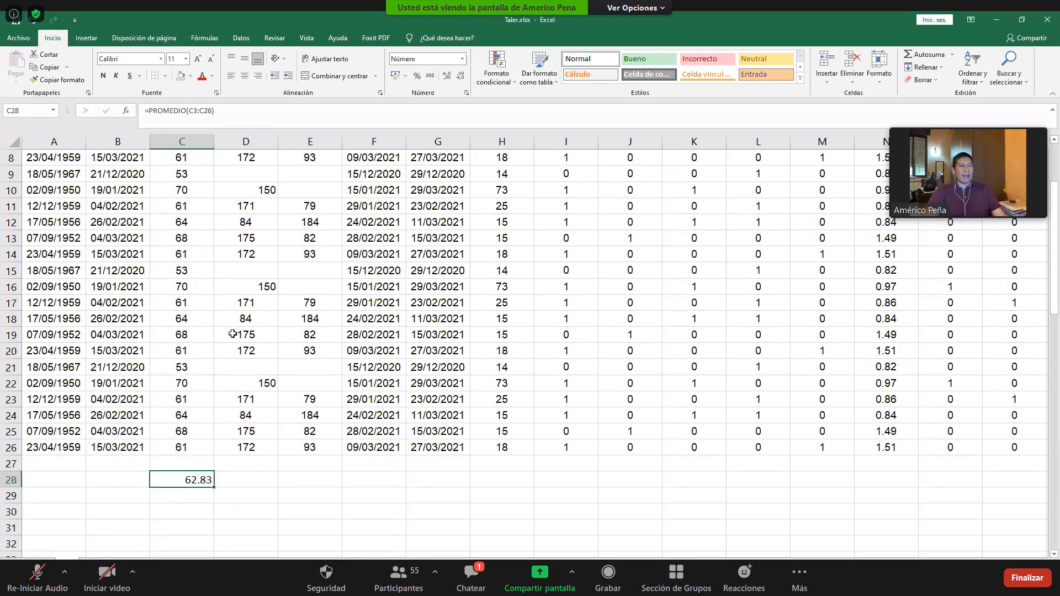
pyautogui.click(243, 75)
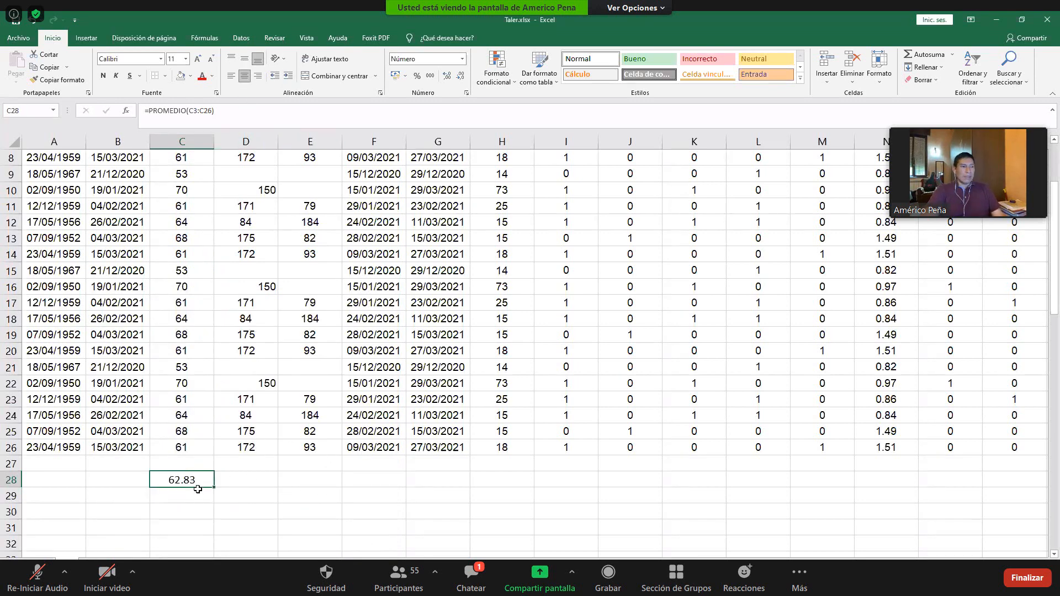
# - Clear the average from C28 and select the whole Edad (años) column
pyautogui.click(233, 461)
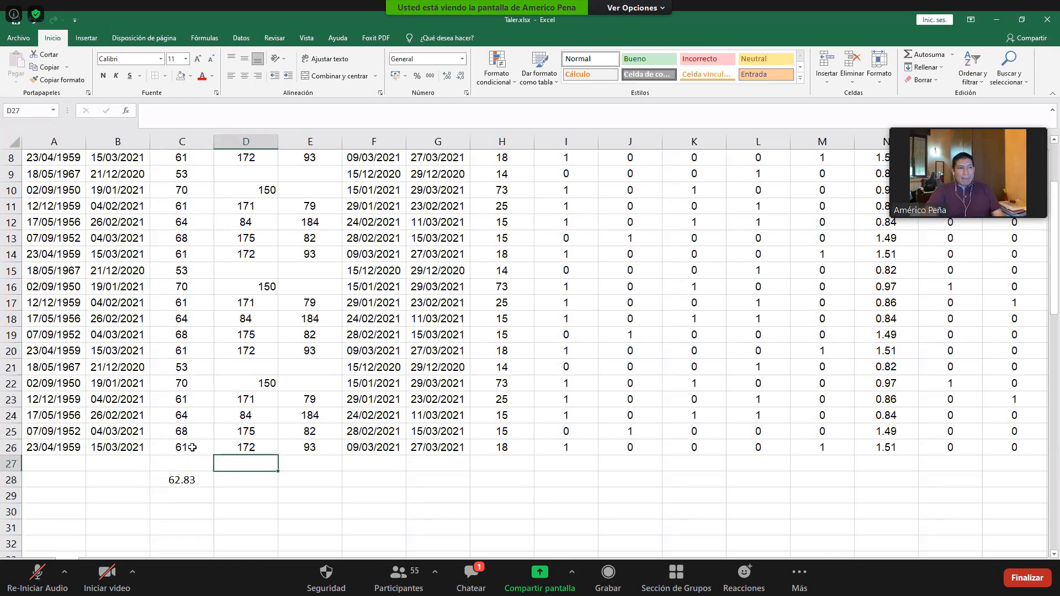
pyautogui.click(192, 480)
pyautogui.press('Delete')
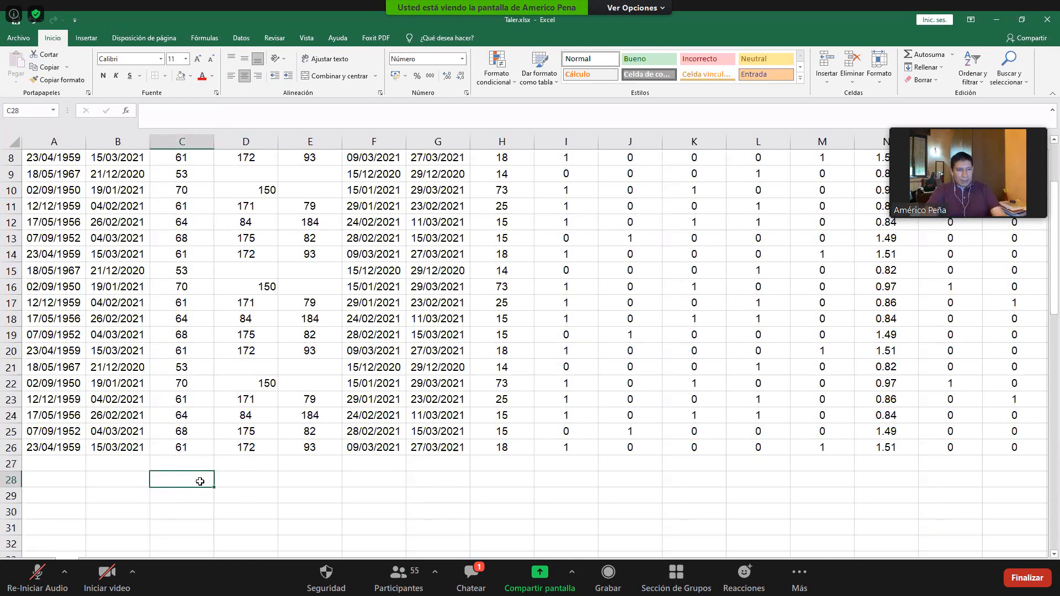
pyautogui.scroll(3, 203, 433)
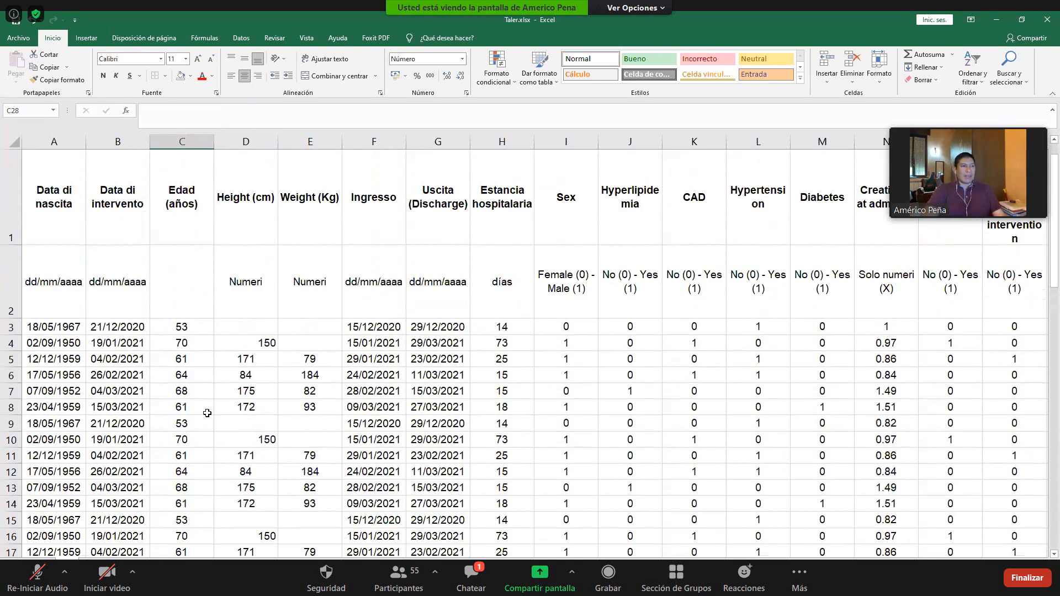
pyautogui.click(184, 141)
pyautogui.click(184, 141)
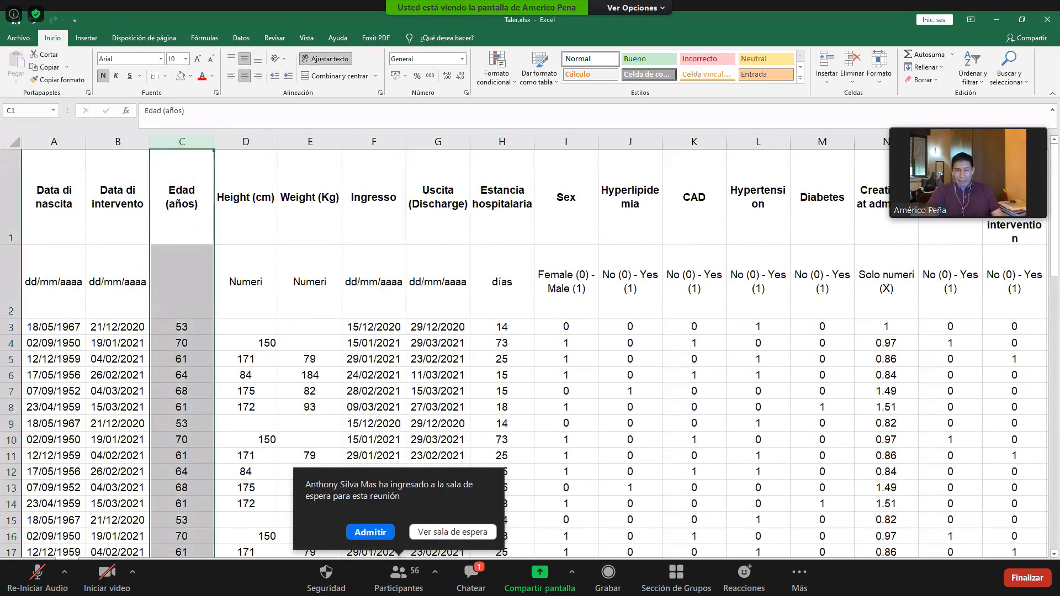
# - Admit everyone waiting in the meeting's waiting room
pyautogui.click(379, 538)
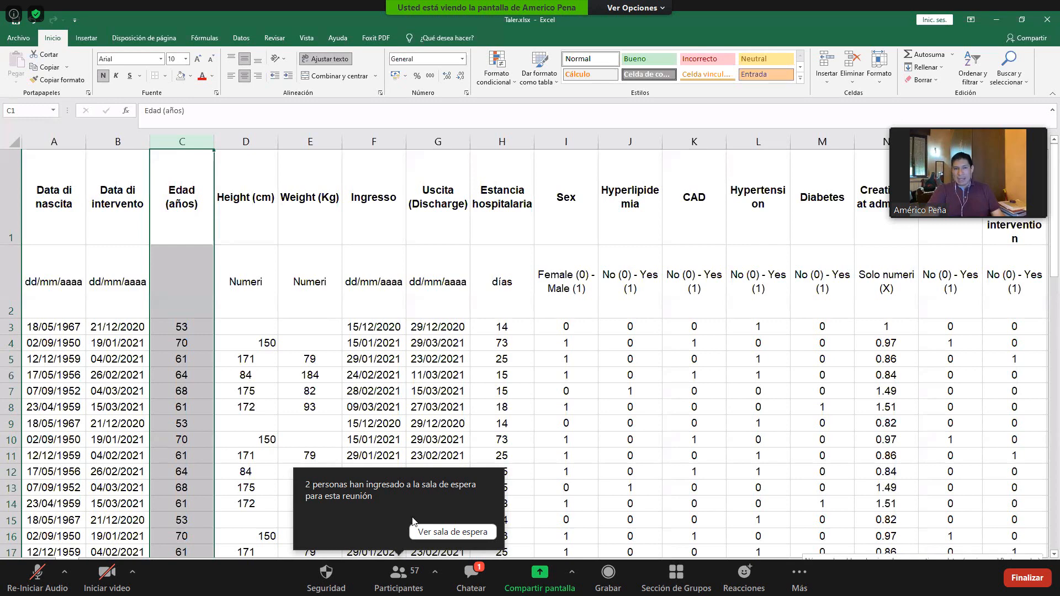
pyautogui.click(423, 531)
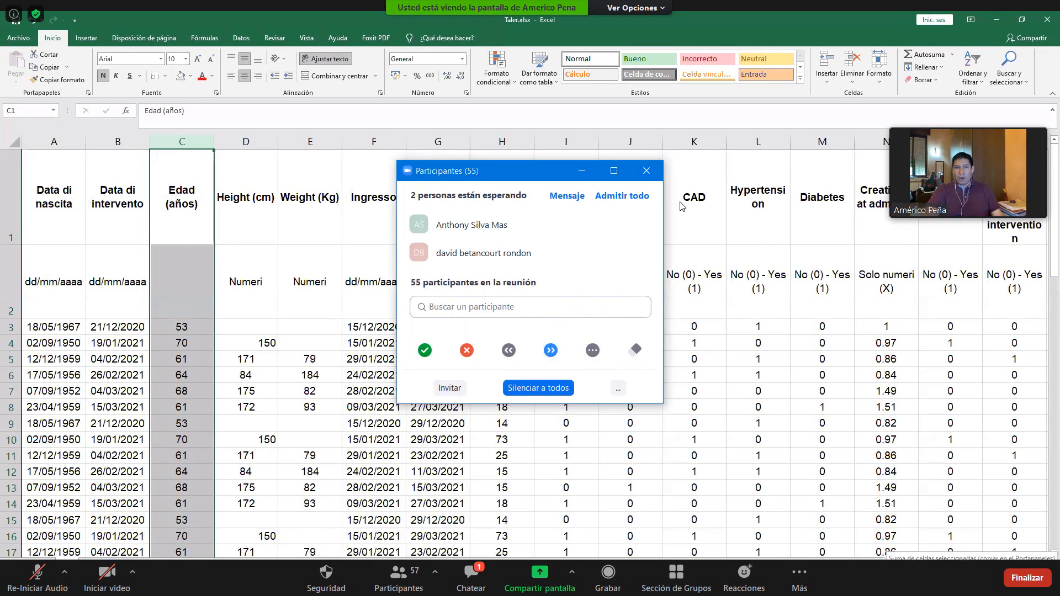
pyautogui.click(619, 208)
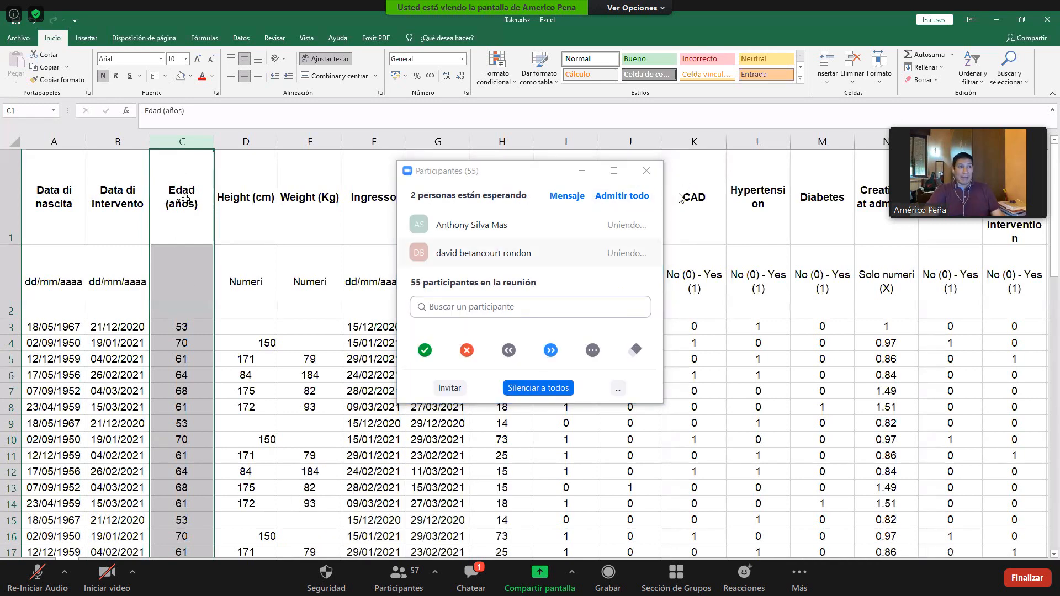
# - Select the ages in C3:C26 and undo the clearing of the average in C28
pyautogui.click(200, 325)
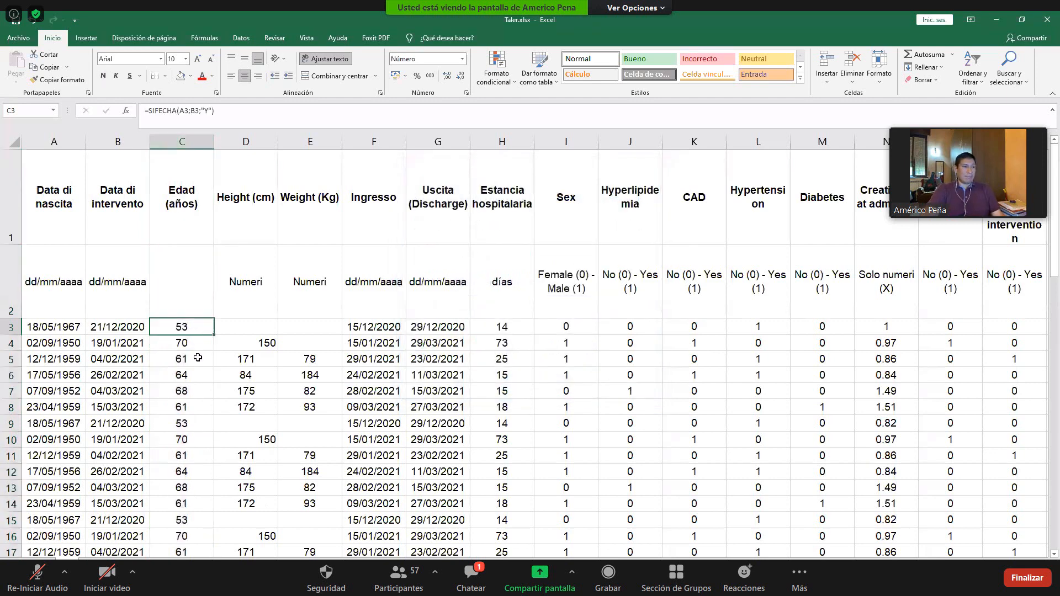
pyautogui.scroll(-6, 197, 386)
pyautogui.keyDown('shift'); pyautogui.click(196, 265); pyautogui.keyUp('shift')
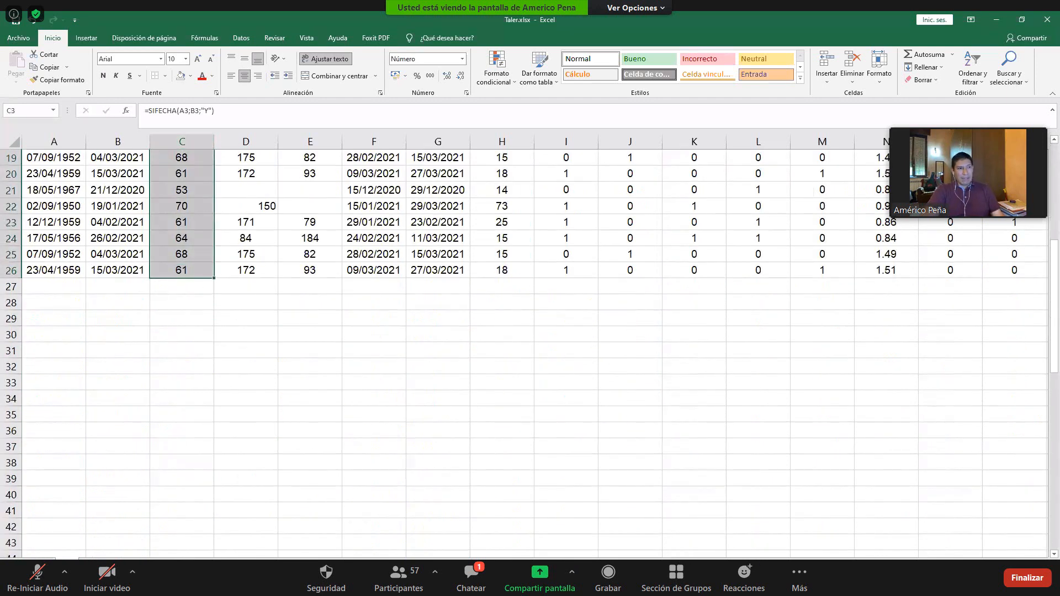
pyautogui.click(204, 315)
pyautogui.hotkey('ctrl', 'z')
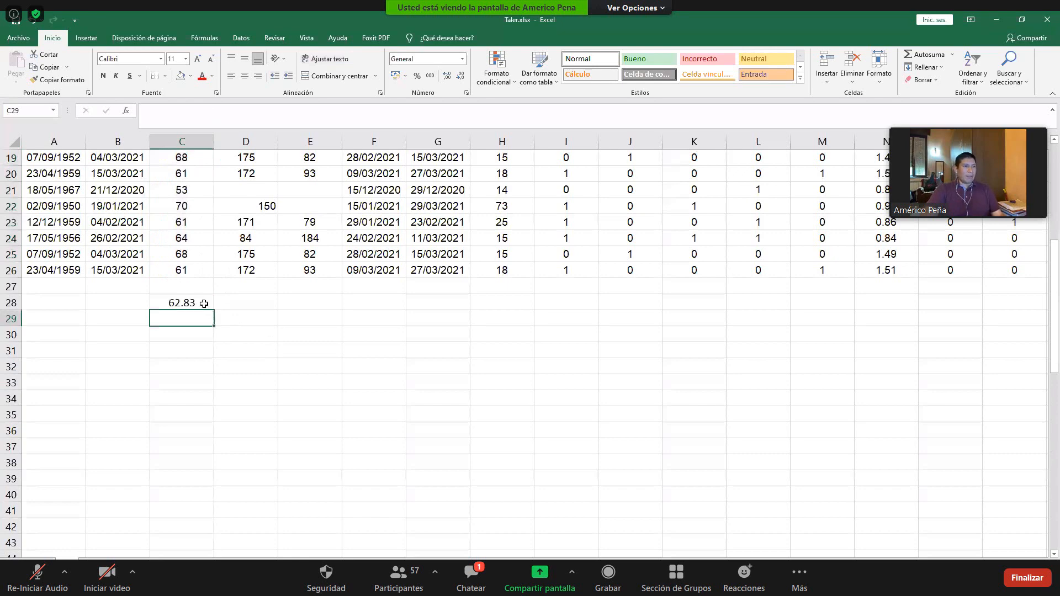
# - Try to enter a standard deviation formula in C29 as =desves, checking and closing the meeting chat meanwhile
pyautogui.click(189, 320)
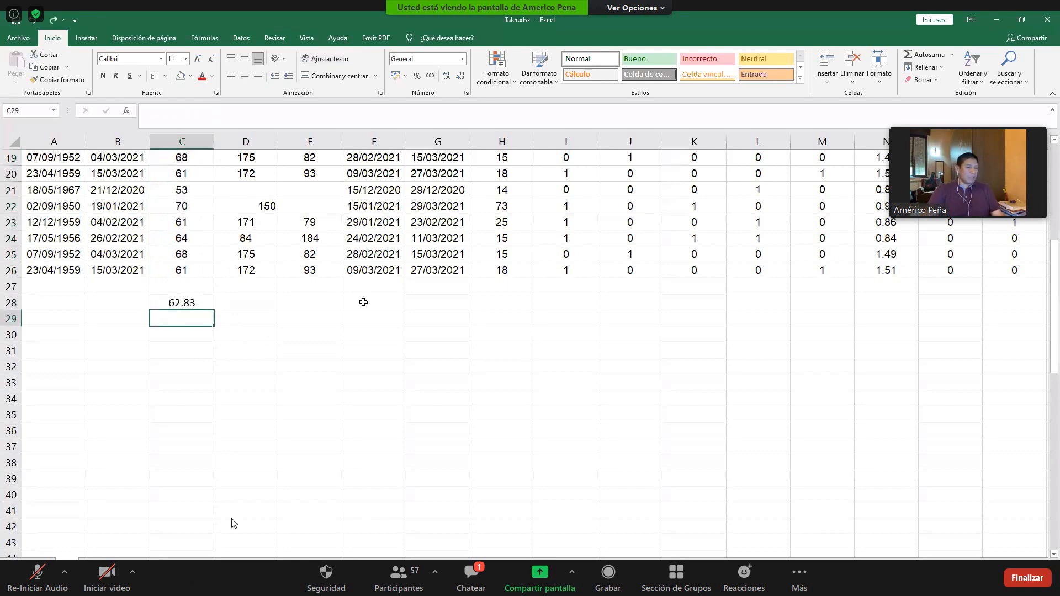
pyautogui.write('=')
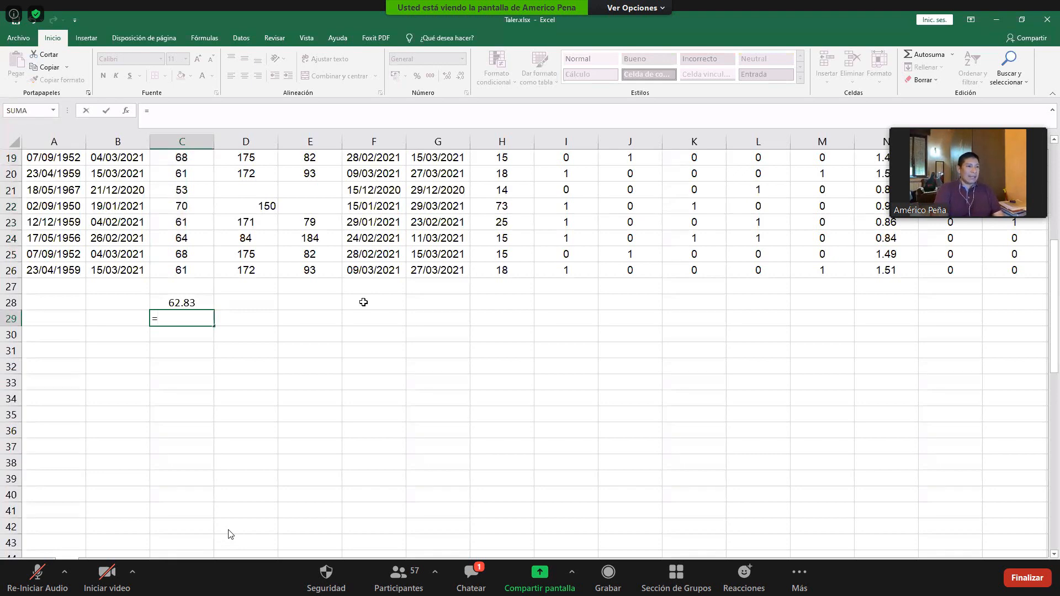
pyautogui.write('desves')
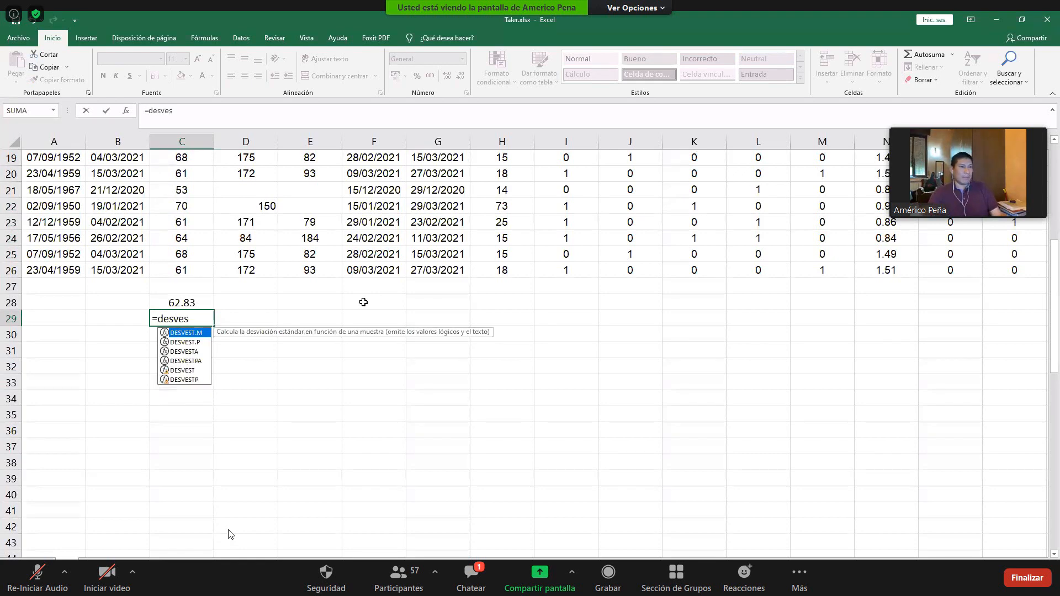
pyautogui.click(485, 570)
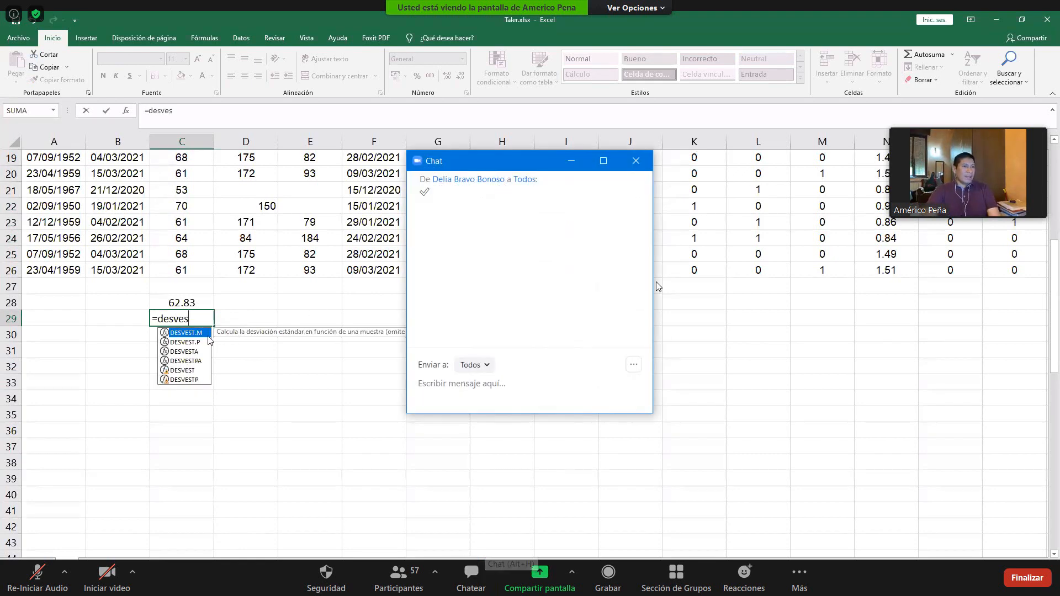
pyautogui.click(637, 160)
pyautogui.click(198, 352)
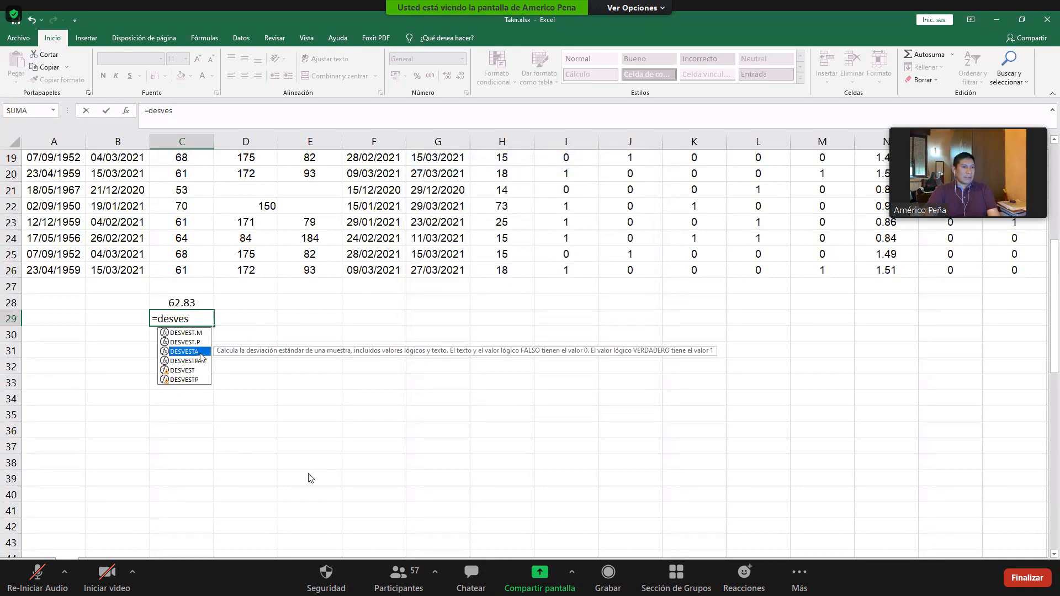
pyautogui.press('Return')
pyautogui.press('Up')
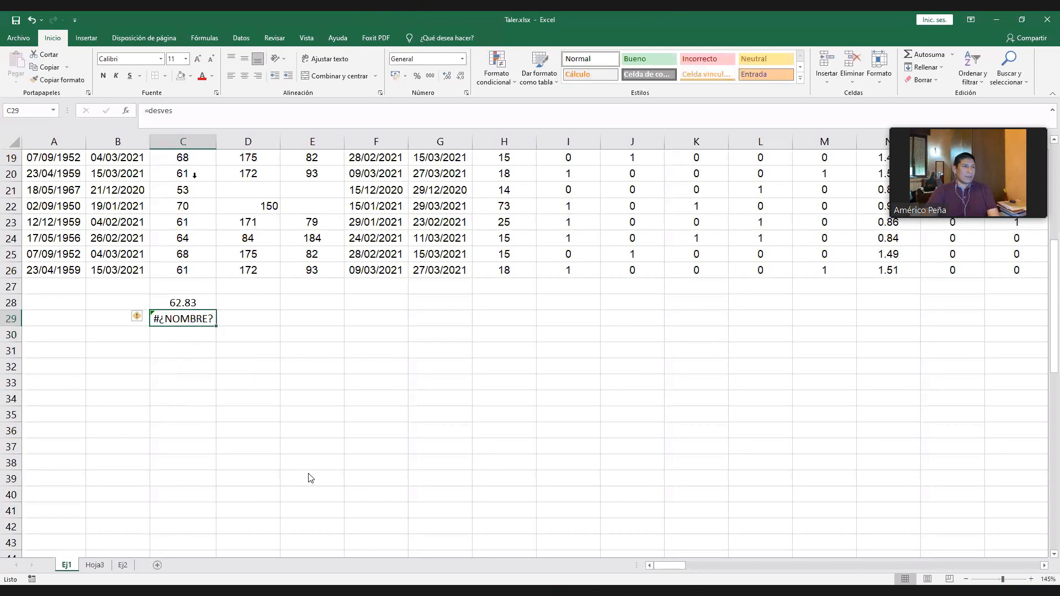
# - Correct the formula in C29 to calculate the standard deviation of the ages with =DESVESTA(C3:C26)
pyautogui.click(194, 111)
pyautogui.write('t')
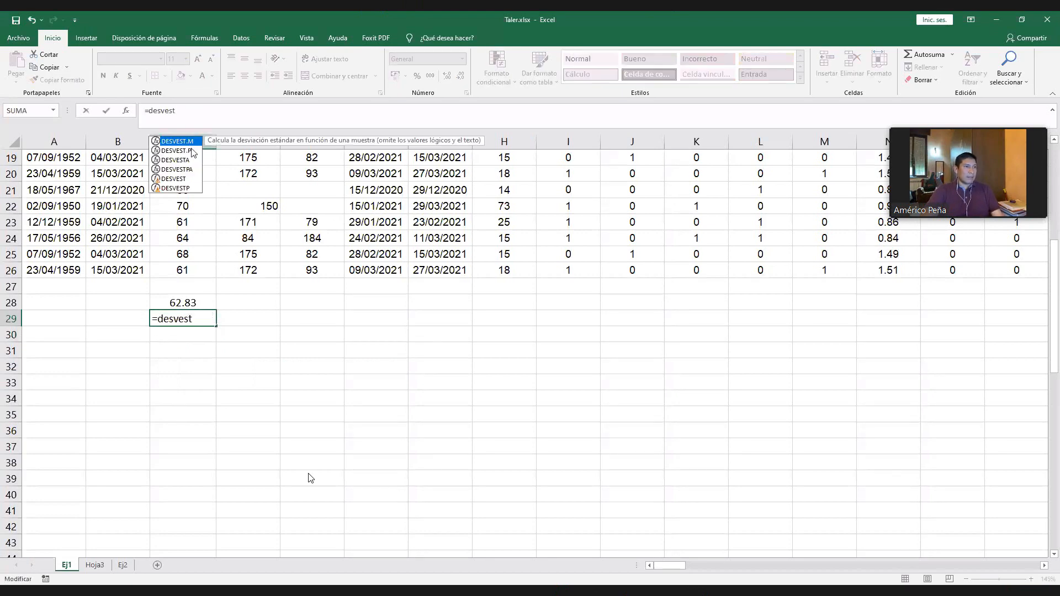
pyautogui.click(185, 160)
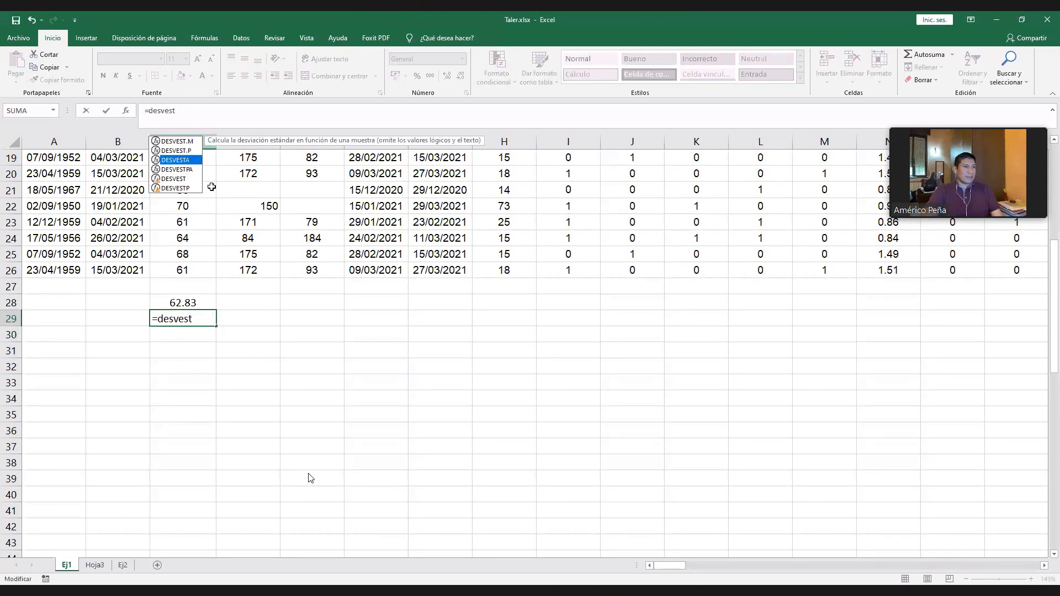
pyautogui.press('Tab')
pyautogui.click(188, 267)
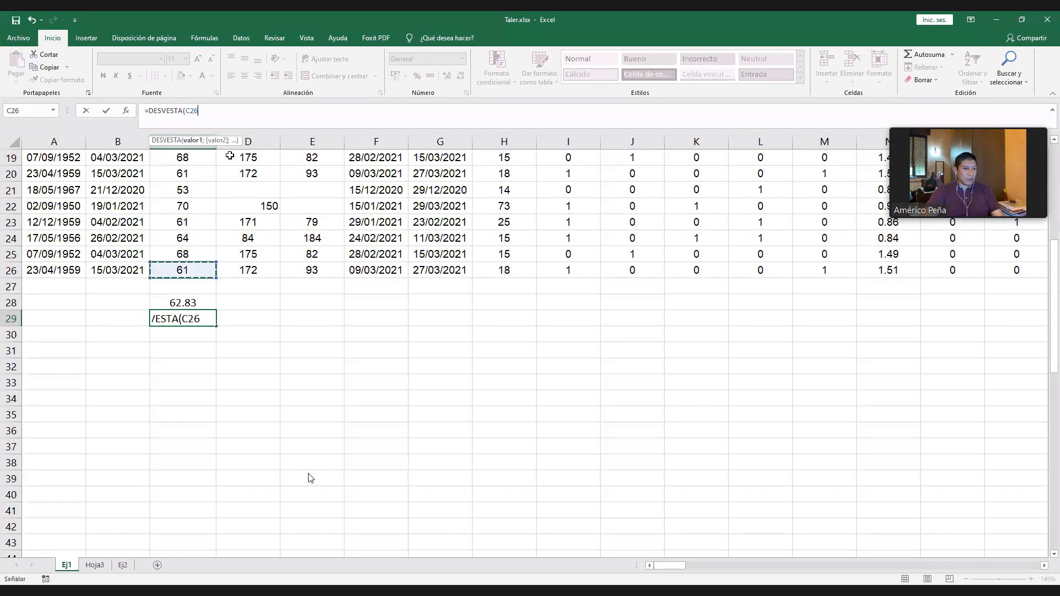
pyautogui.hotkey('ctrl', 'shift', 'Up')
pyautogui.press('Return')
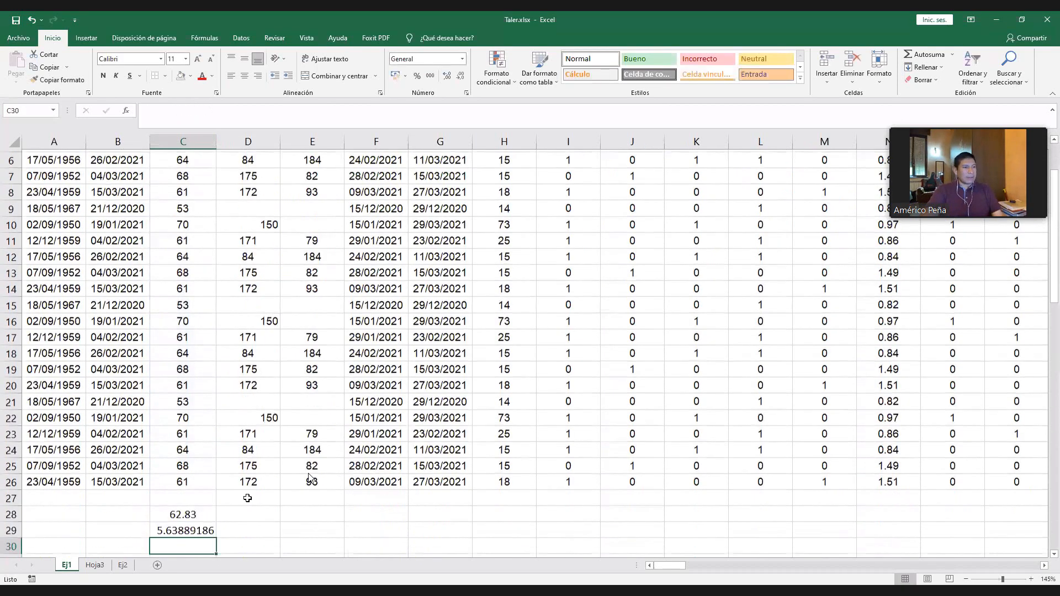
# - Format the standard deviation in C29 as Número with 2 decimal places
pyautogui.click(183, 529)
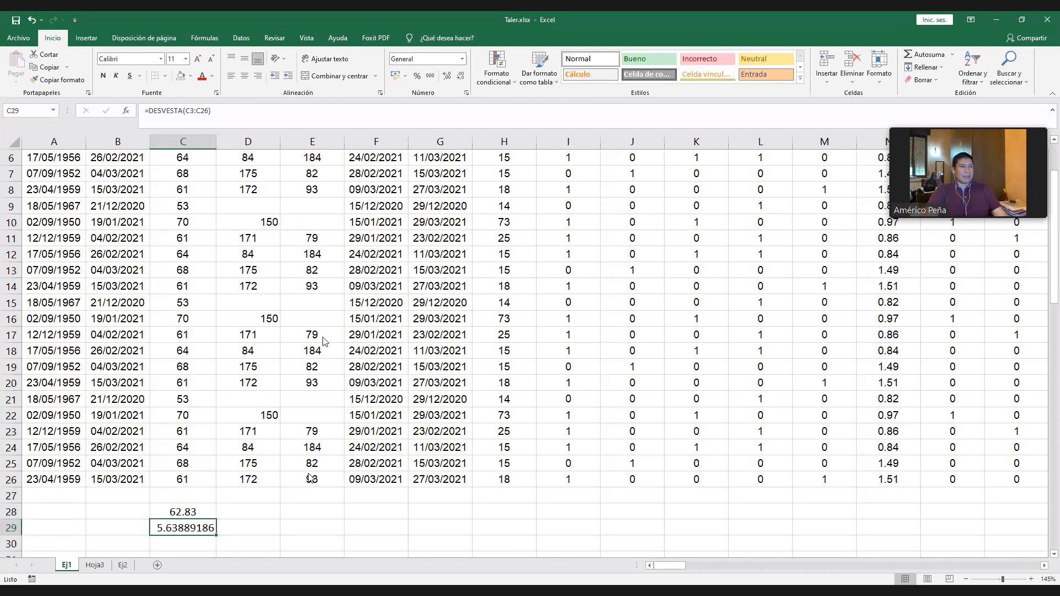
pyautogui.hotkey('ctrl', '1')
pyautogui.click(126, 372)
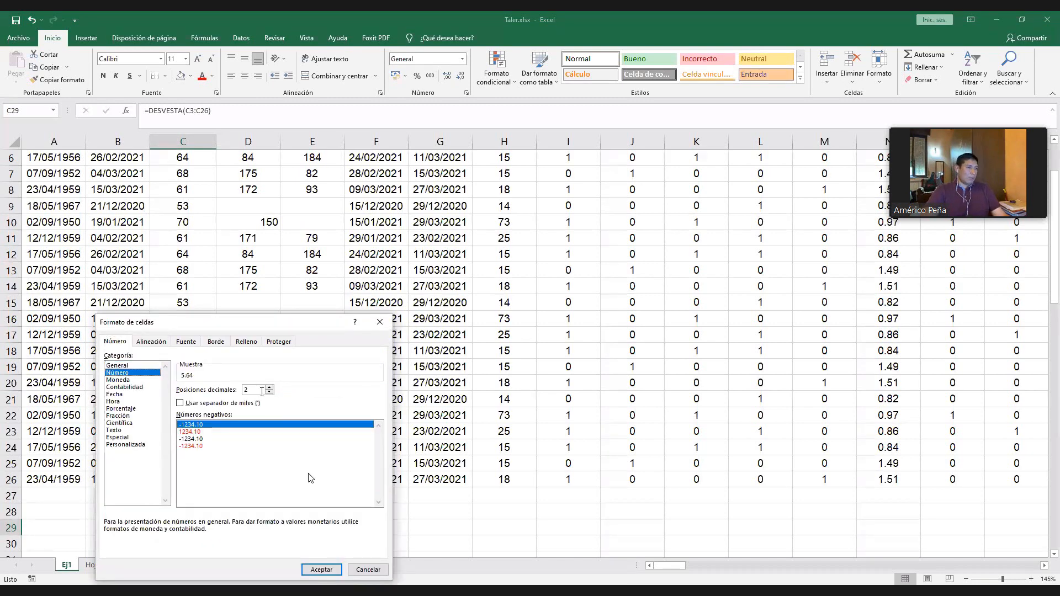
pyautogui.click(129, 366)
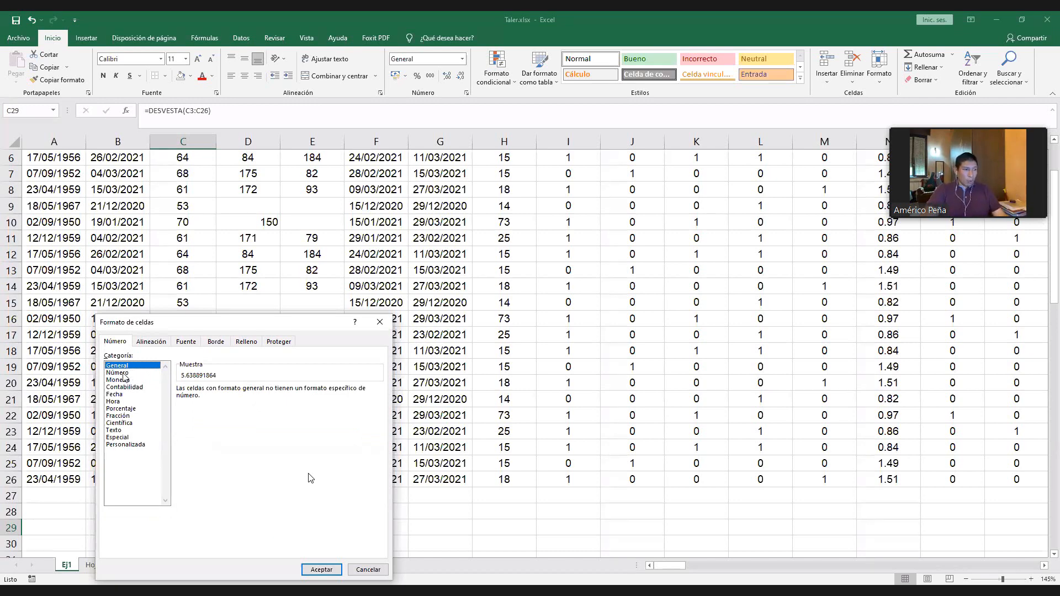
pyautogui.click(122, 373)
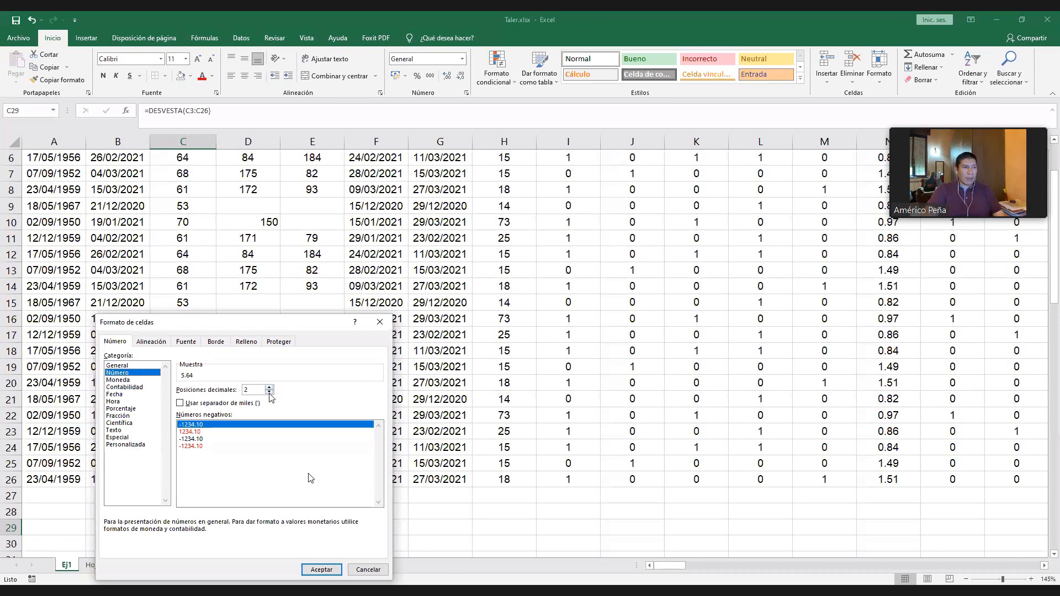
pyautogui.click(269, 393)
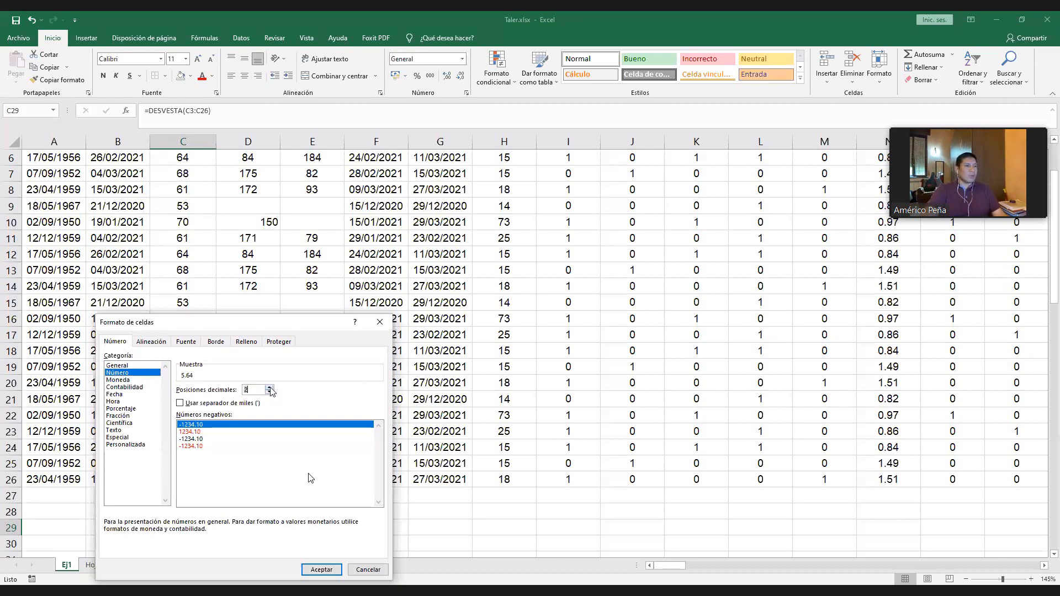
pyautogui.click(321, 569)
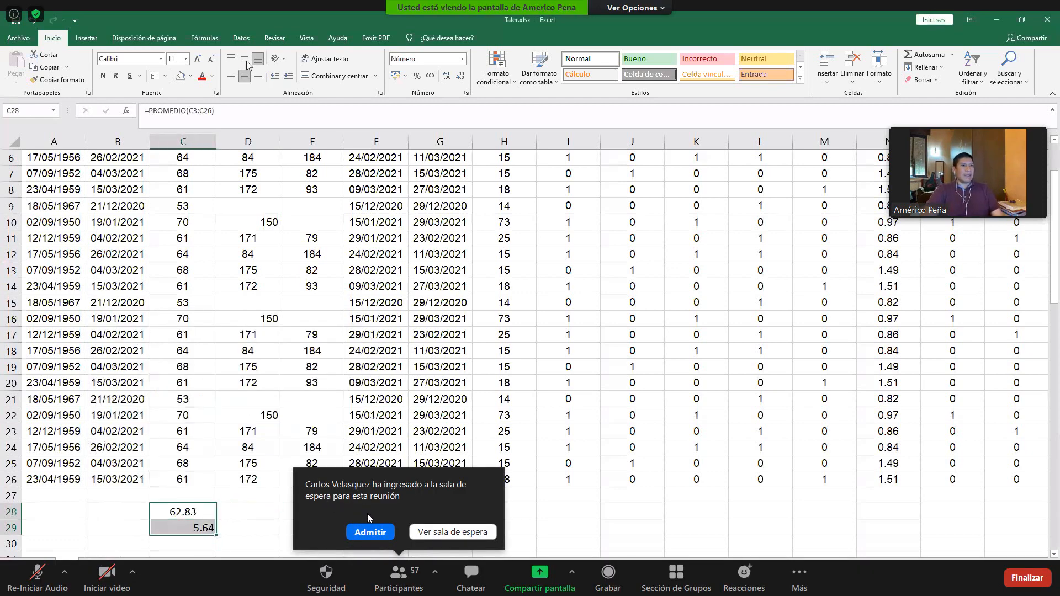
# - Center the values in C28:C29 and admit the participant waiting to join the meeting
pyautogui.click(370, 532)
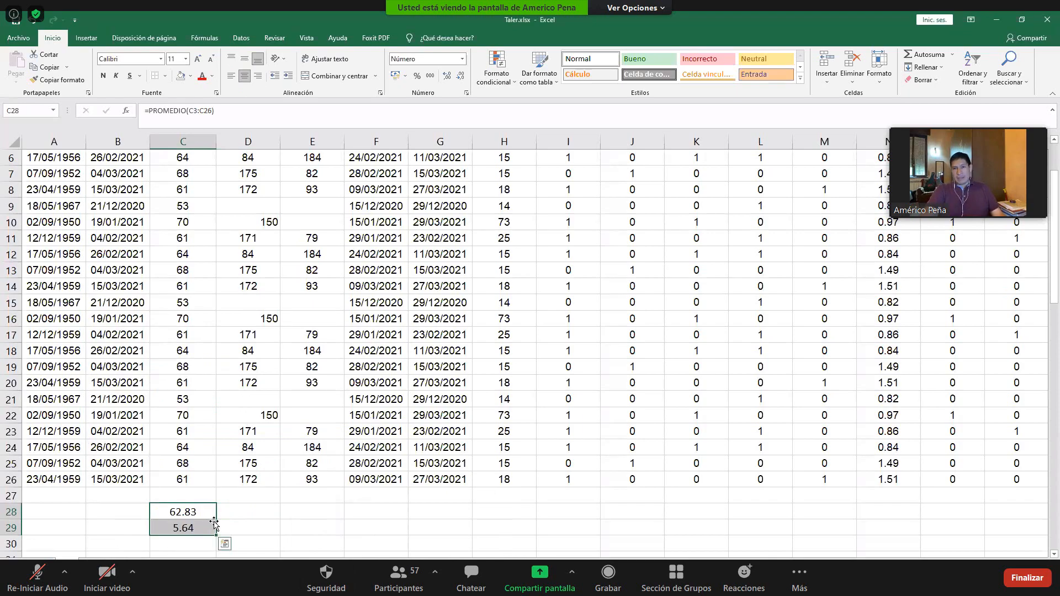
# - Review the mean in C28 and the standard deviation in C29 beneath the age column
pyautogui.scroll(-1, 210, 547)
pyautogui.click(212, 494)
pyautogui.click(199, 519)
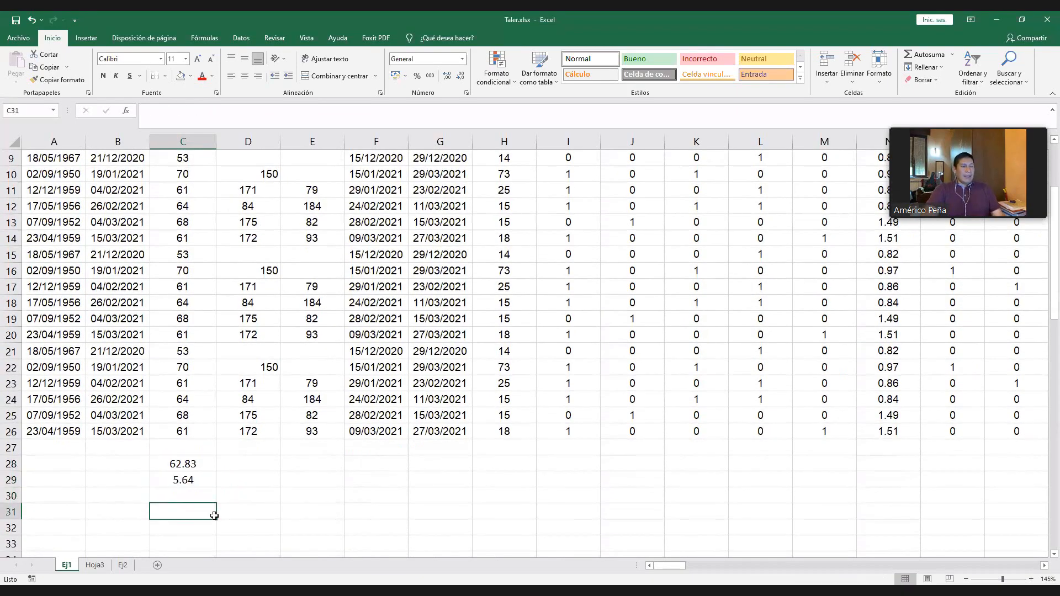
pyautogui.moveTo(187, 465); pyautogui.dragTo(187, 479)
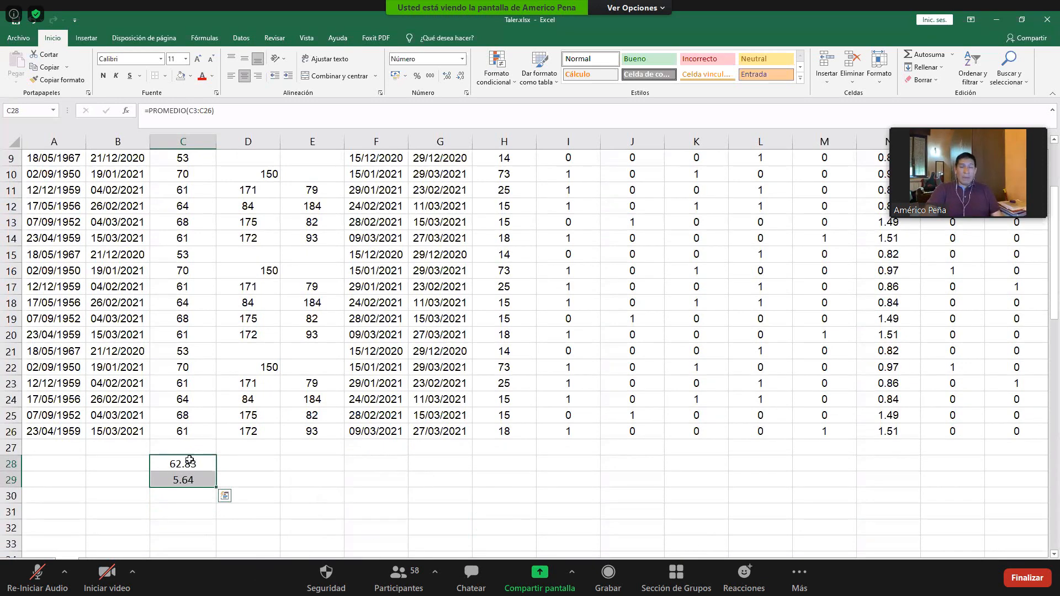
pyautogui.click(192, 483)
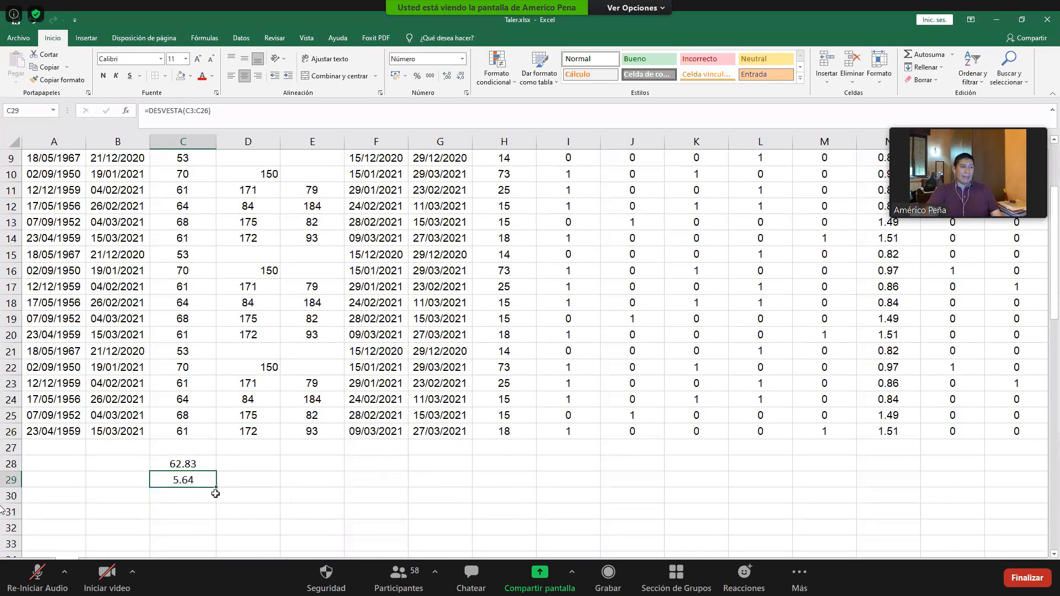
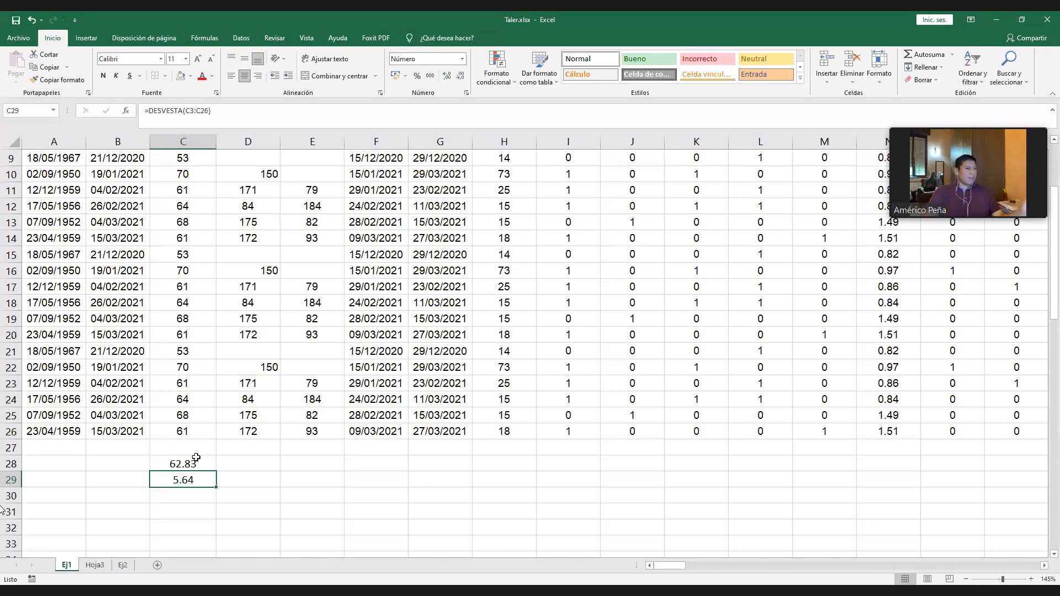
# - Fill the mean and standard deviation formulas from C28:C29 across the height and weight columns into D28:E29
pyautogui.moveTo(190, 478); pyautogui.dragTo(203, 458)
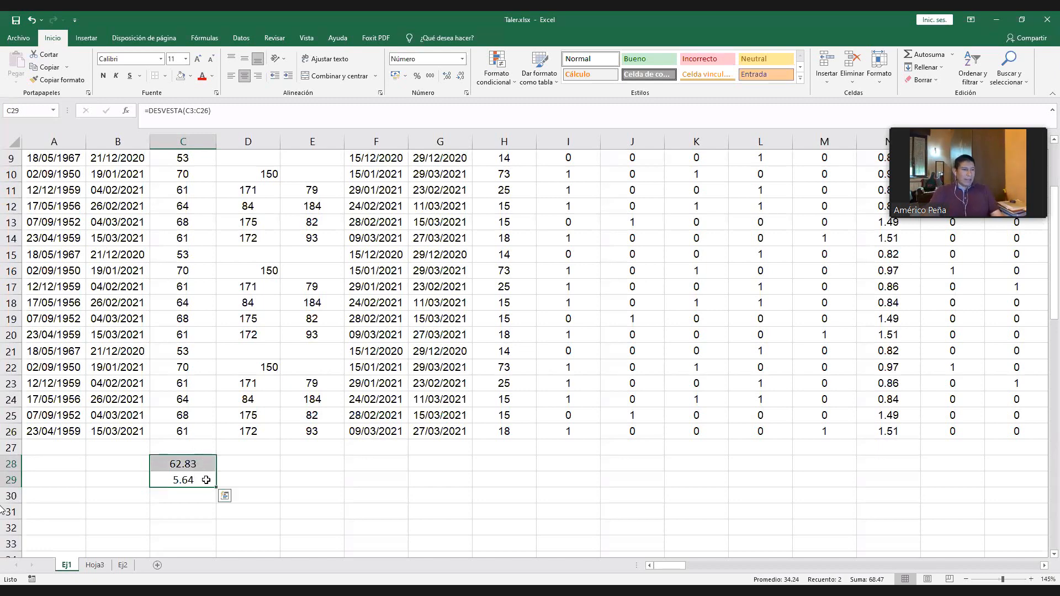
pyautogui.click(238, 466)
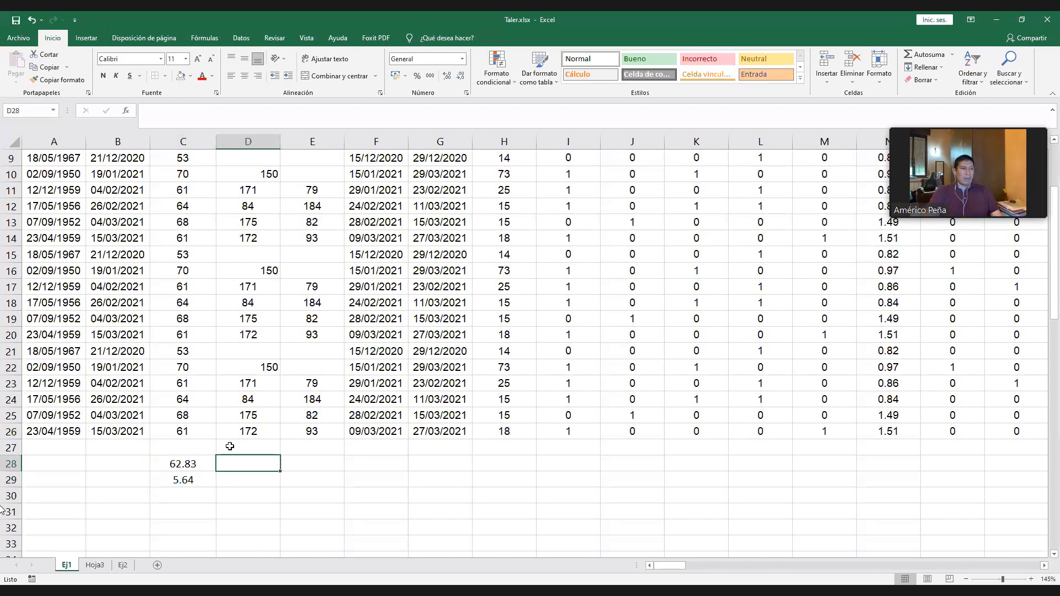
pyautogui.scroll(3, 238, 436)
pyautogui.scroll(-2, 298, 317)
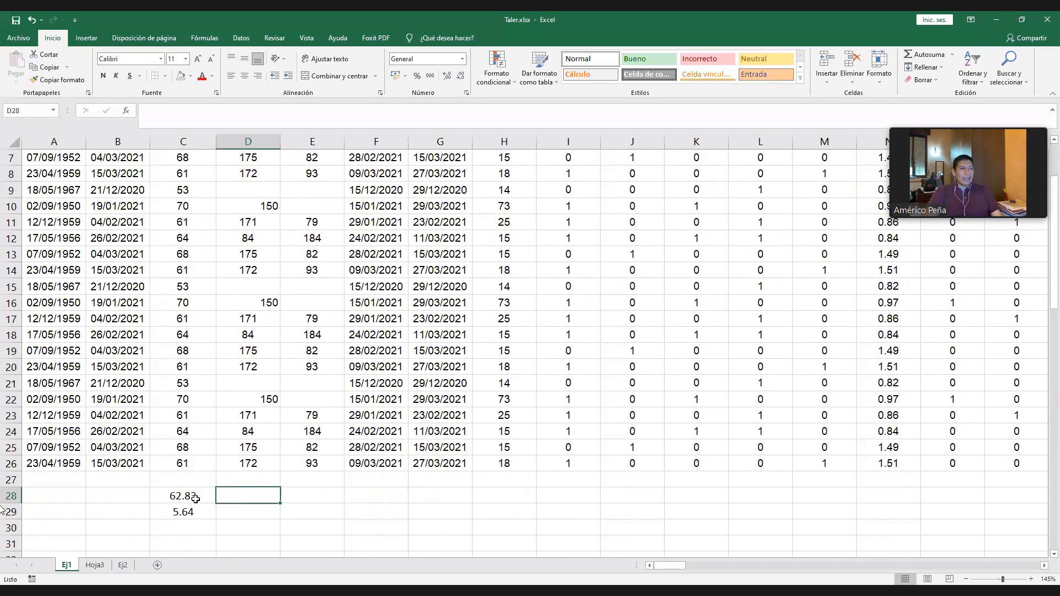
pyautogui.moveTo(188, 496); pyautogui.dragTo(342, 518)
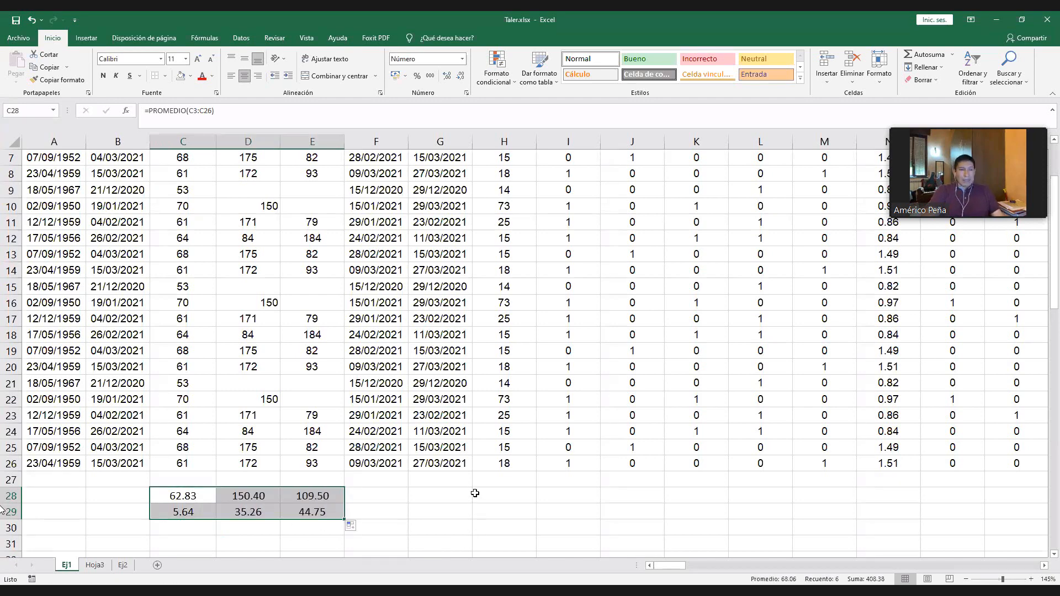
pyautogui.click(462, 508)
# - Admit the participant waiting to join the meeting and copy the formulas in E28:E29 to H28:H29 for the hospital stay
pyautogui.click(310, 496)
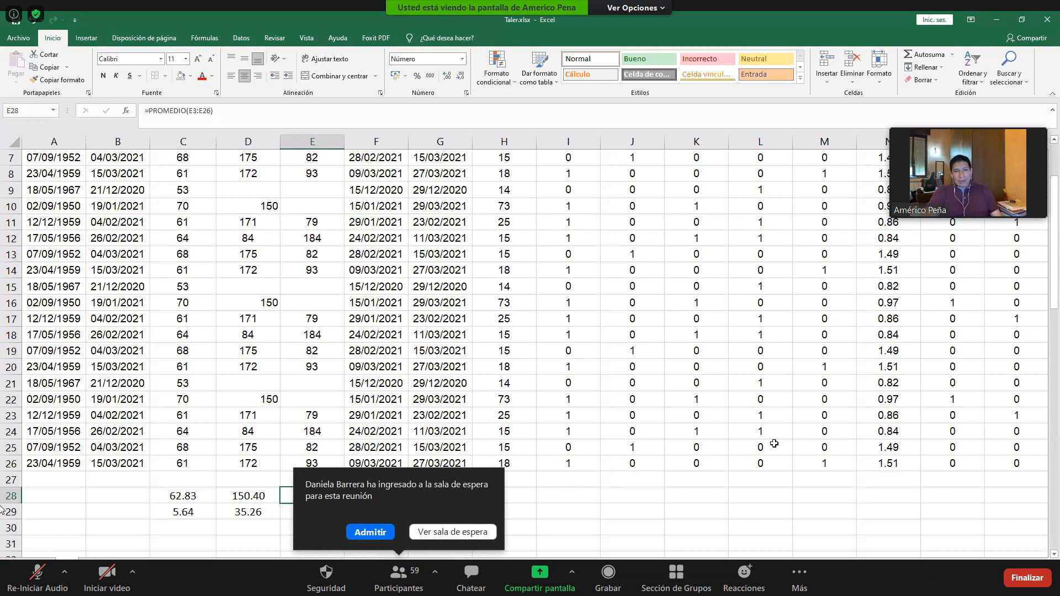
pyautogui.moveTo(578, 460); pyautogui.dragTo(845, 451)
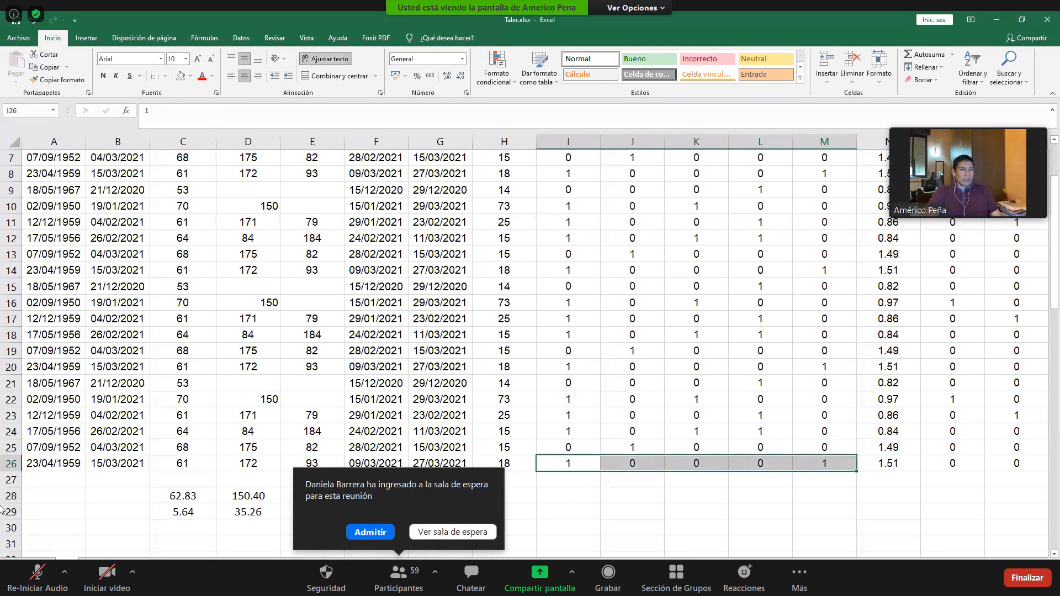
pyautogui.click(366, 533)
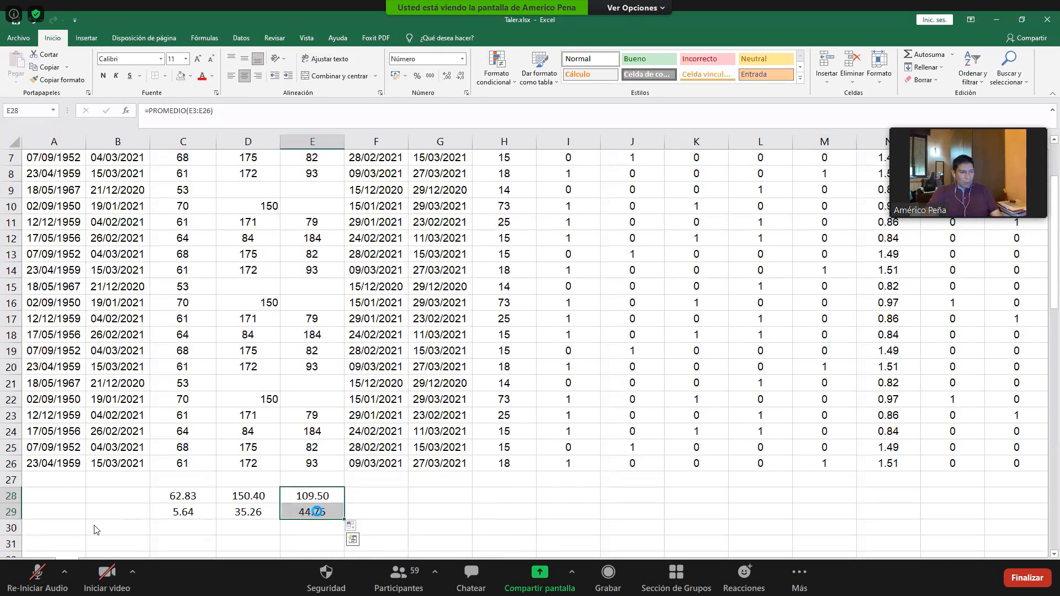
pyautogui.hotkey('ctrl', 'c')
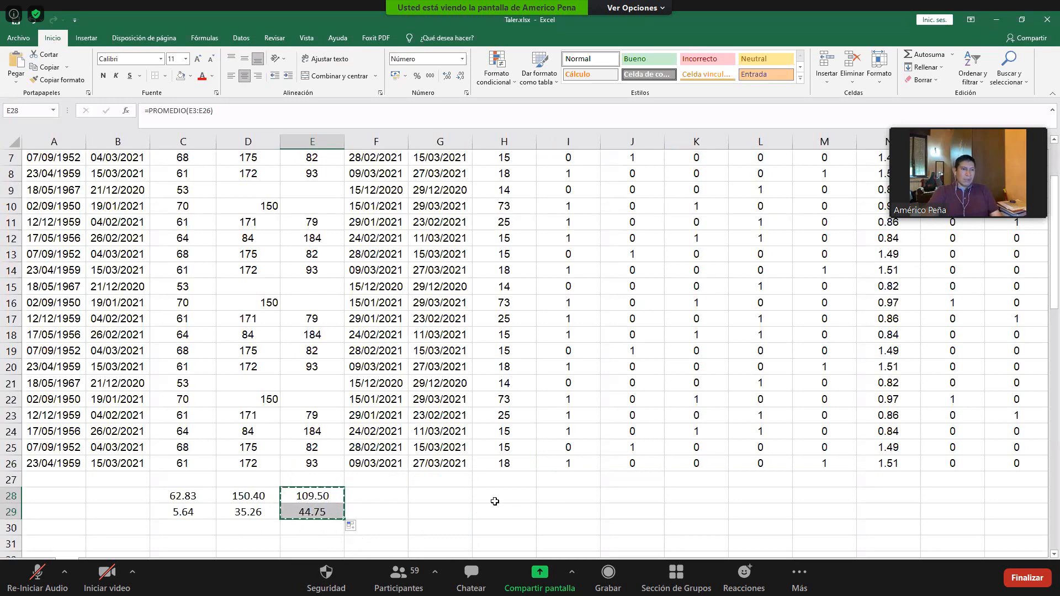
pyautogui.moveTo(497, 494); pyautogui.dragTo(495, 506)
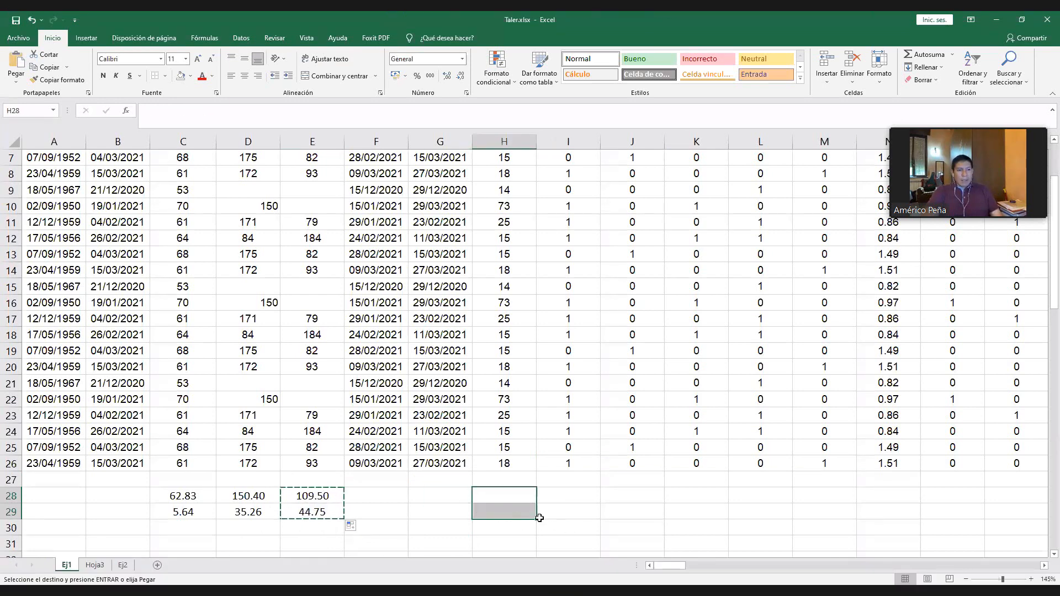
pyautogui.scroll(2, 508, 202)
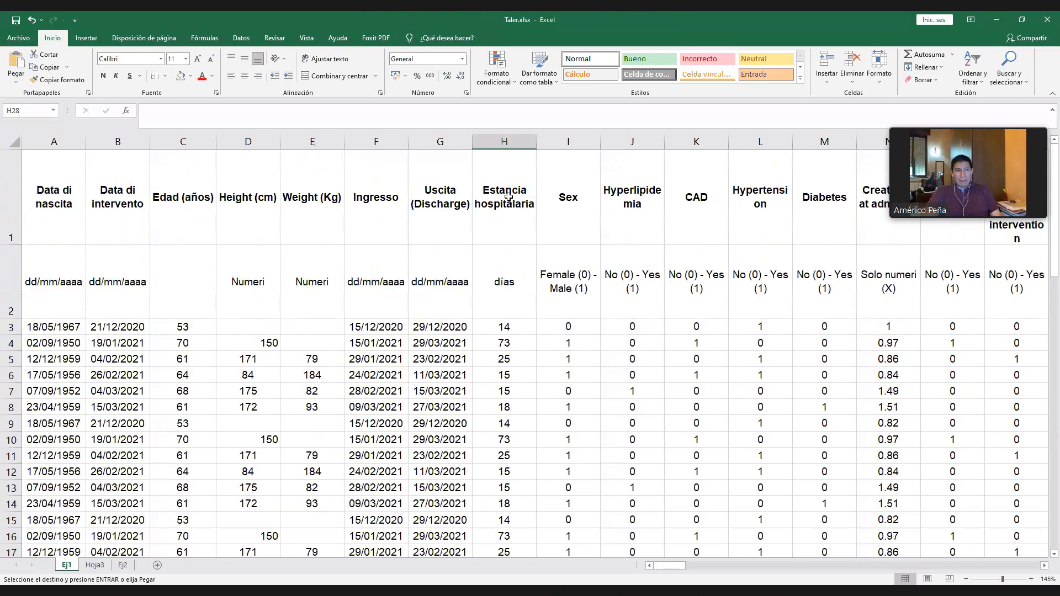
pyautogui.scroll(-4, 516, 244)
pyautogui.hotkey('ctrl', 'v')
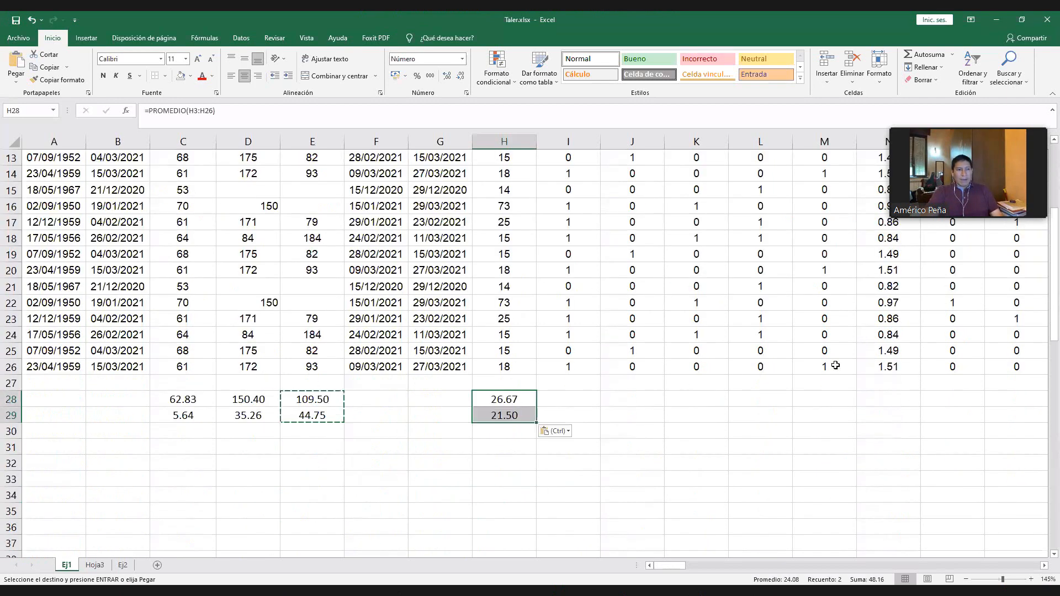
# - Paste the copied mean and standard deviation formulas into N28:N29, AM28:AM29 and AN28:AN29
pyautogui.moveTo(887, 397); pyautogui.dragTo(888, 418)
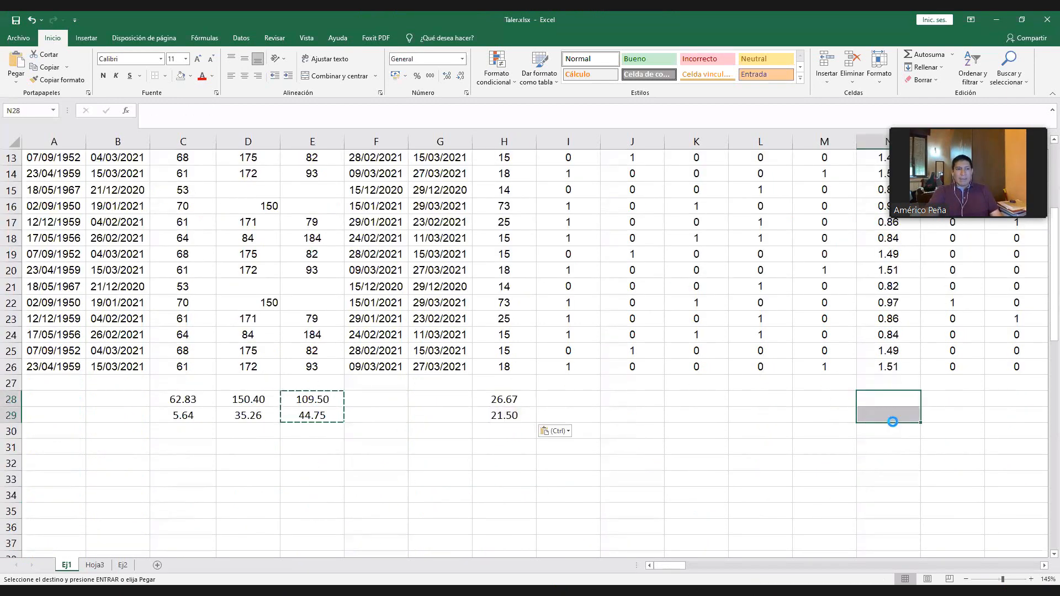
pyautogui.hotkey('ctrl', 'v')
pyautogui.moveTo(684, 565); pyautogui.dragTo(743, 561)
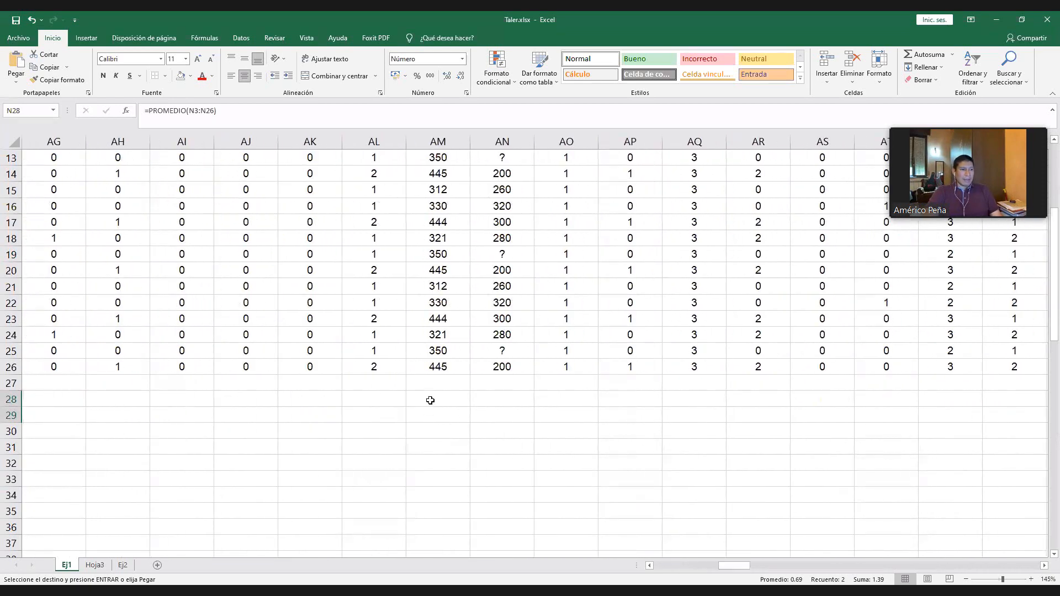
pyautogui.moveTo(430, 400); pyautogui.dragTo(431, 414)
pyautogui.hotkey('ctrl', 'v')
pyautogui.moveTo(496, 405); pyautogui.dragTo(498, 415)
pyautogui.hotkey('ctrl', 'v')
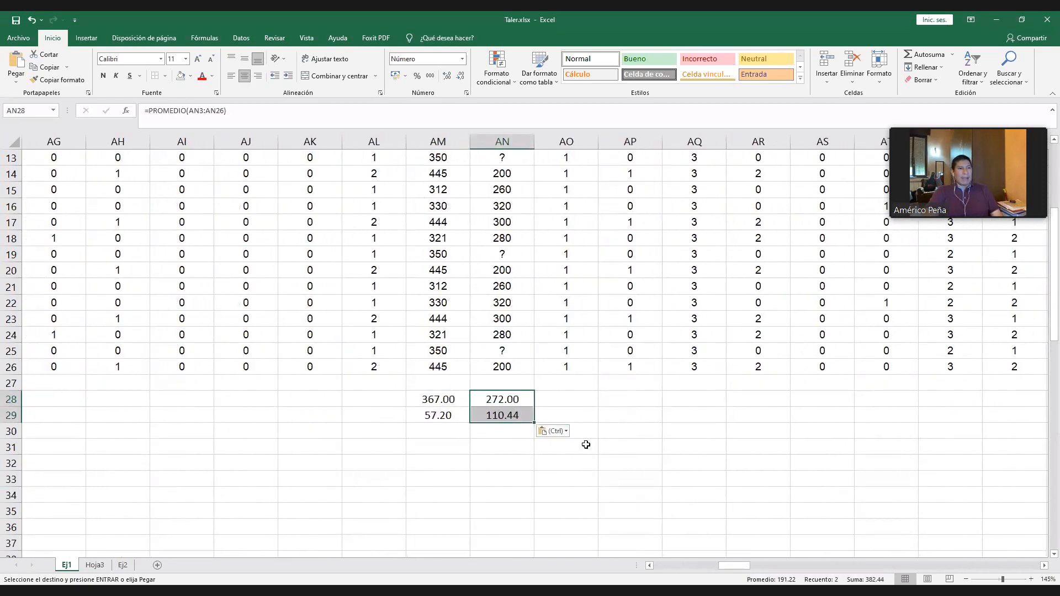
# - Admit the next participant waiting to join the meeting and review the means and standard deviations in rows 28 and 29
pyautogui.moveTo(738, 562); pyautogui.dragTo(651, 564)
pyautogui.click(350, 398)
pyautogui.click(576, 400)
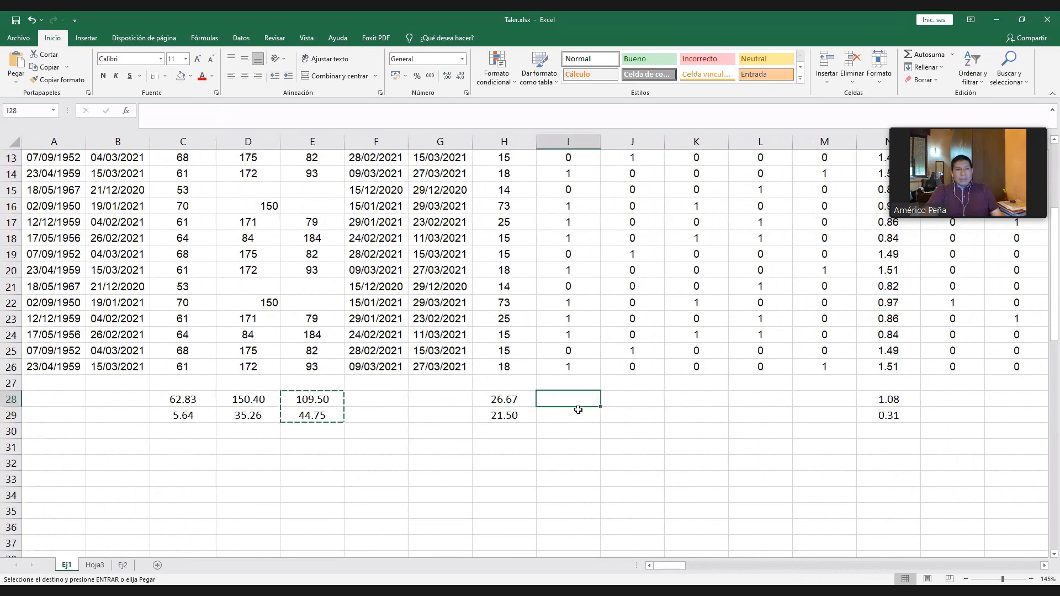
pyautogui.scroll(4, 579, 315)
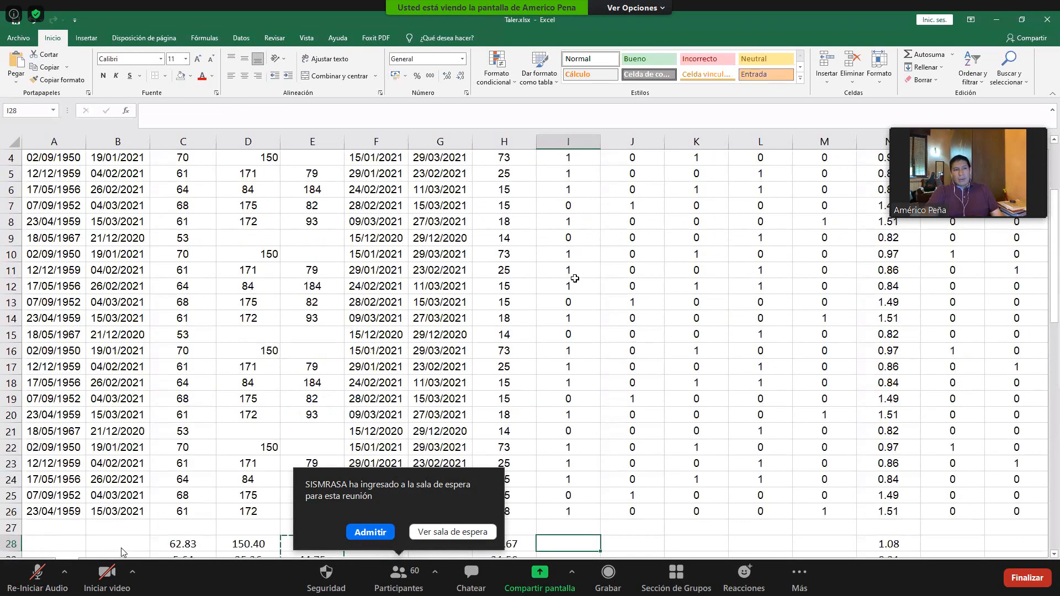
pyautogui.click(379, 536)
pyautogui.scroll(-4, 580, 355)
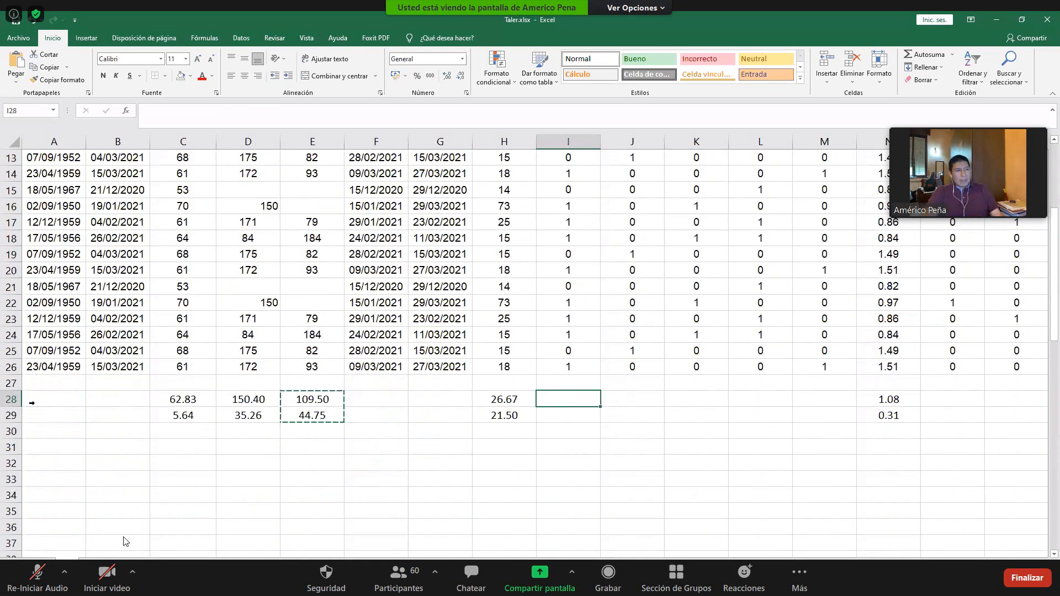
pyautogui.moveTo(11, 400); pyautogui.dragTo(12, 417)
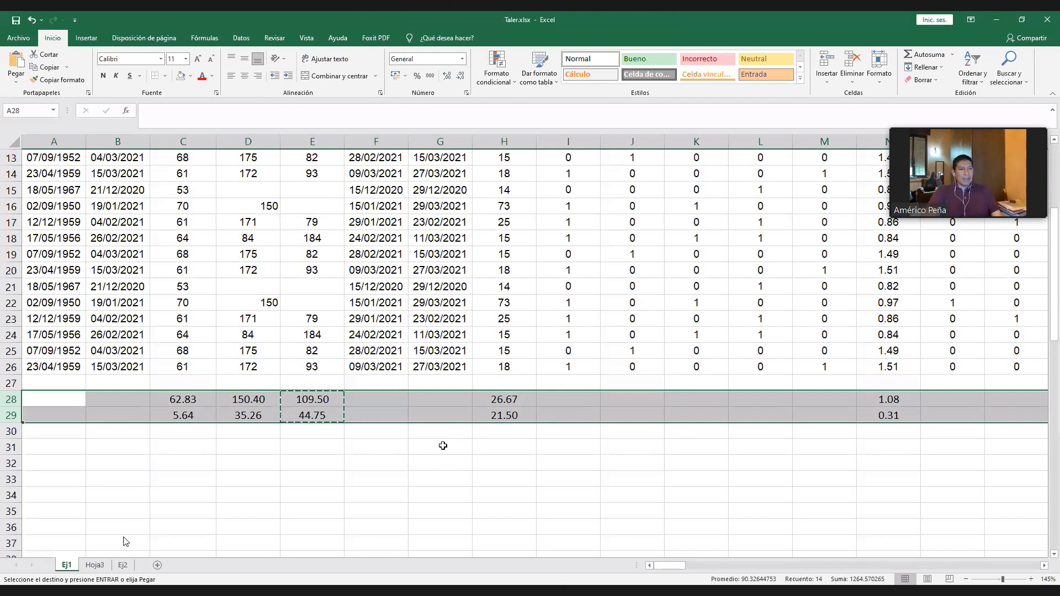
# - Enter the category codes 1 to 7 down G31:G37 beneath the data
pyautogui.click(443, 445)
pyautogui.write('1')
pyautogui.press('Return')
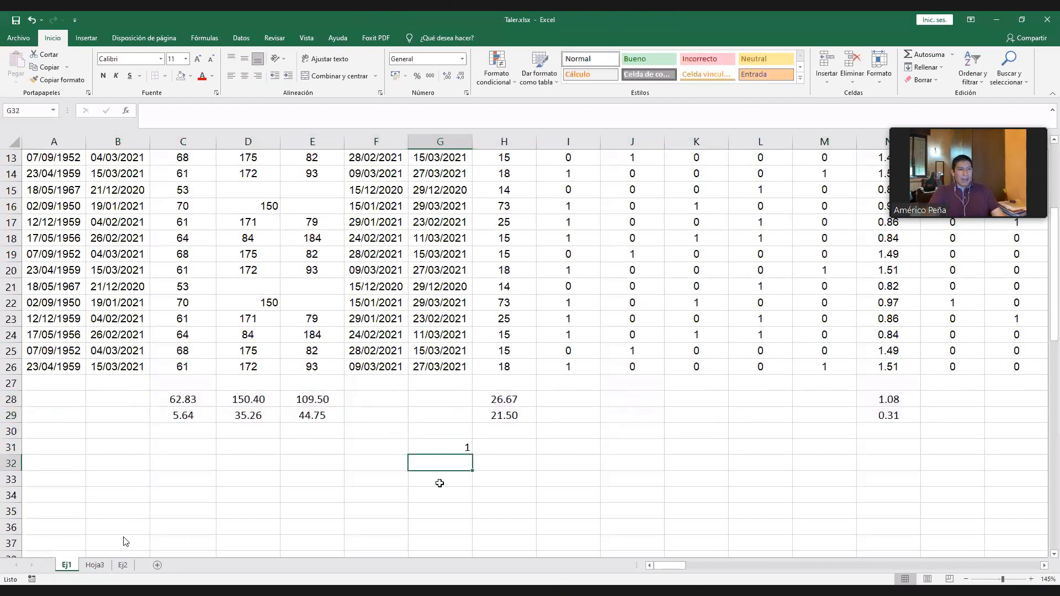
pyautogui.write('2')
pyautogui.press('Return')
pyautogui.write('3')
pyautogui.press('Return')
pyautogui.write('4')
pyautogui.press('Return')
pyautogui.write('5')
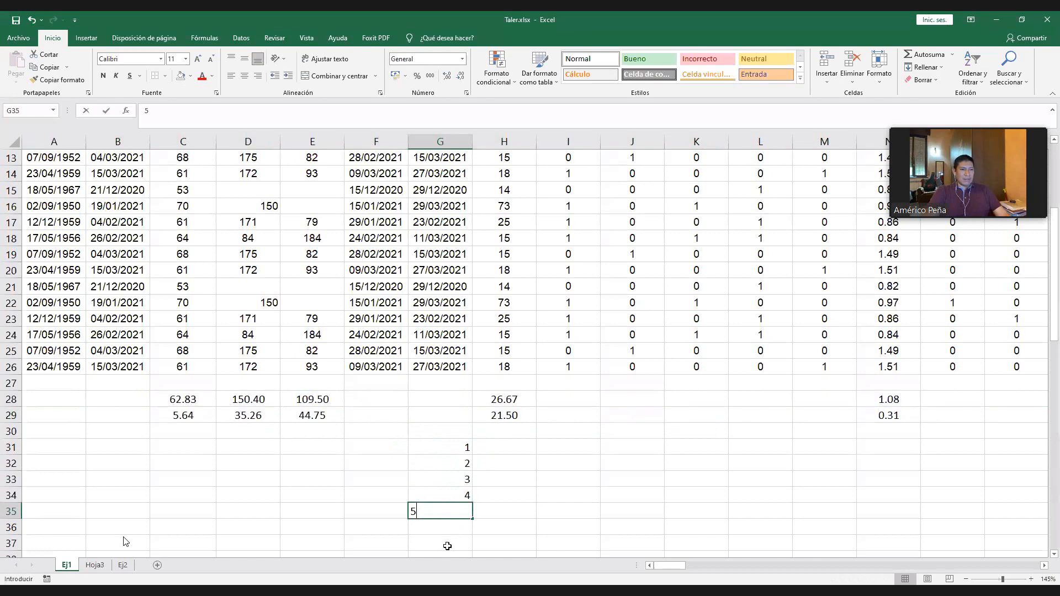
pyautogui.press('Return')
pyautogui.write('6')
pyautogui.press('Return')
pyautogui.write('7')
pyautogui.moveTo(455, 446); pyautogui.dragTo(468, 522)
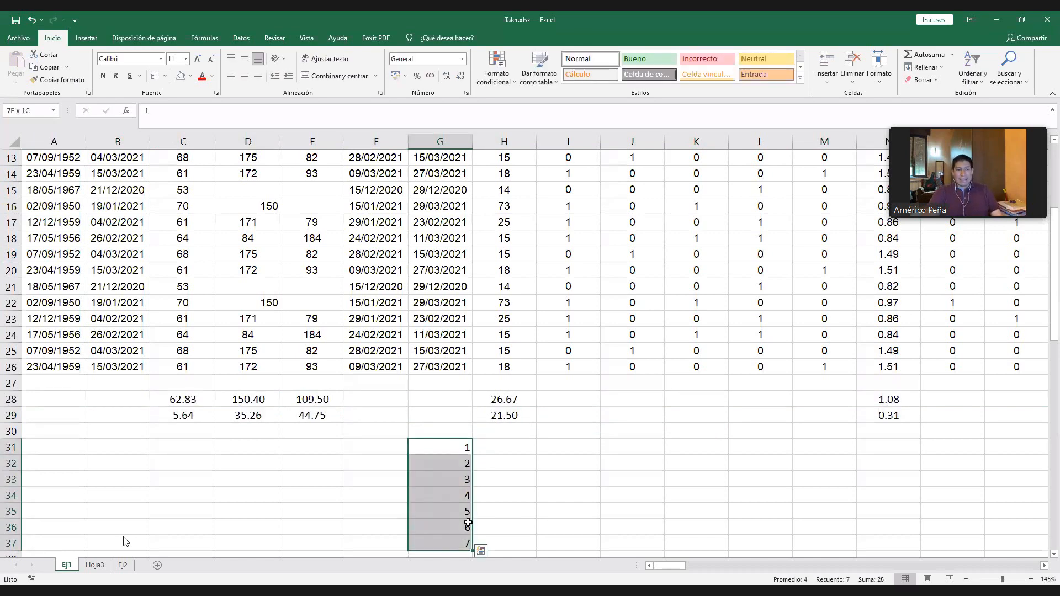
# - Count the males in I31 with =CONTAR.SI(I3:I26;"1") and admit the participant in the waiting room
pyautogui.click(565, 446)
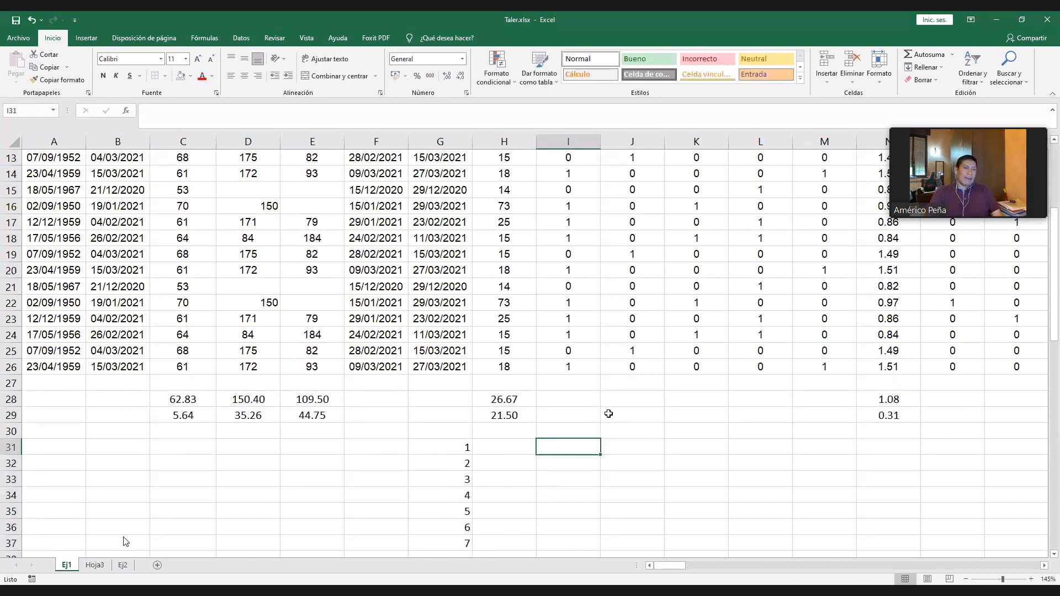
pyautogui.write('=')
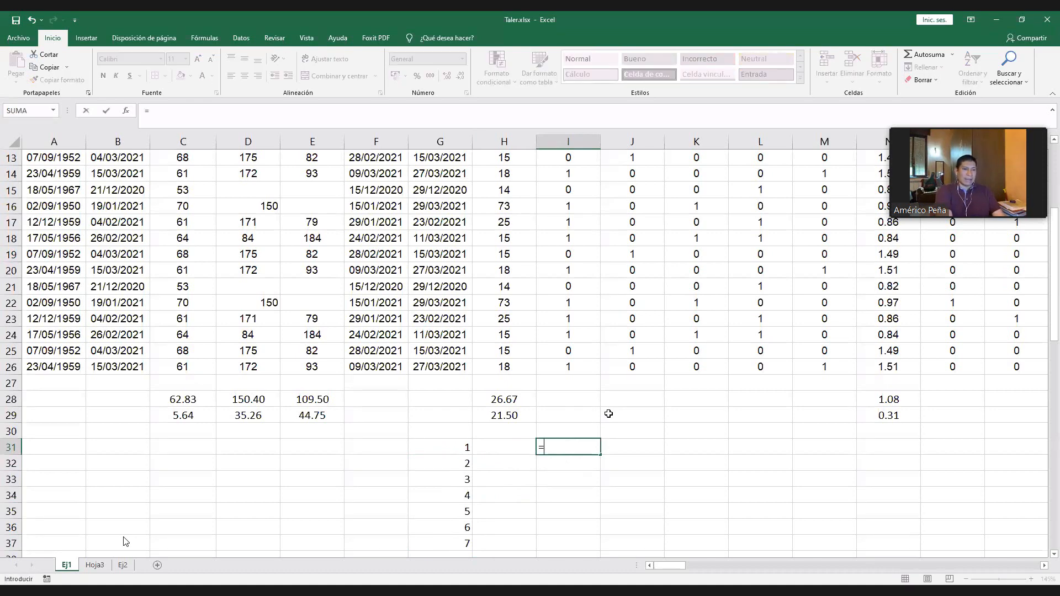
pyautogui.write('CONTAR.SI')
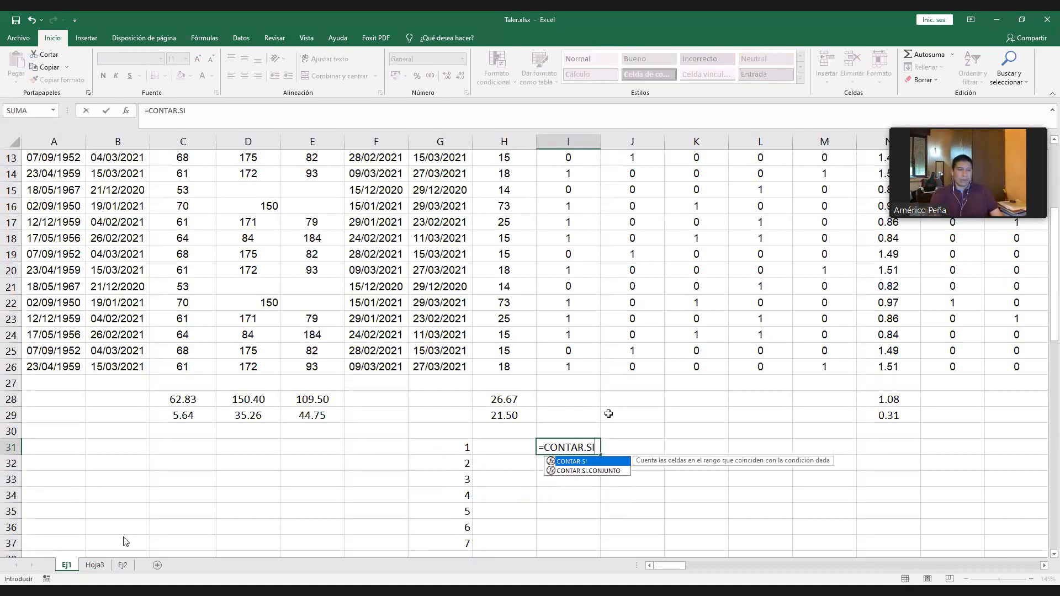
pyautogui.write('(')
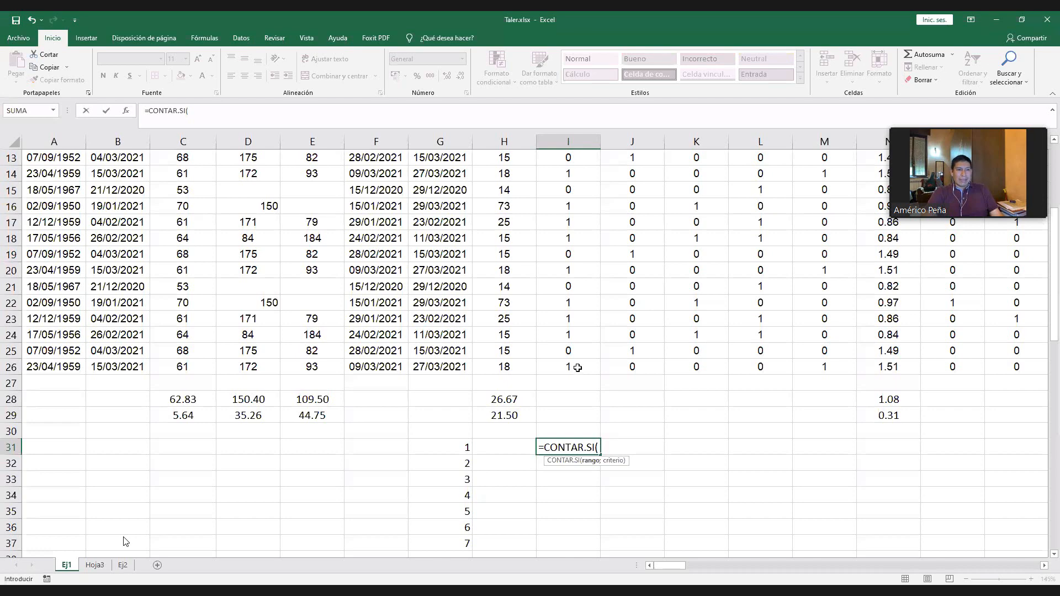
pyautogui.click(577, 368)
pyautogui.hotkey('ctrl', 'shift', 'Up')
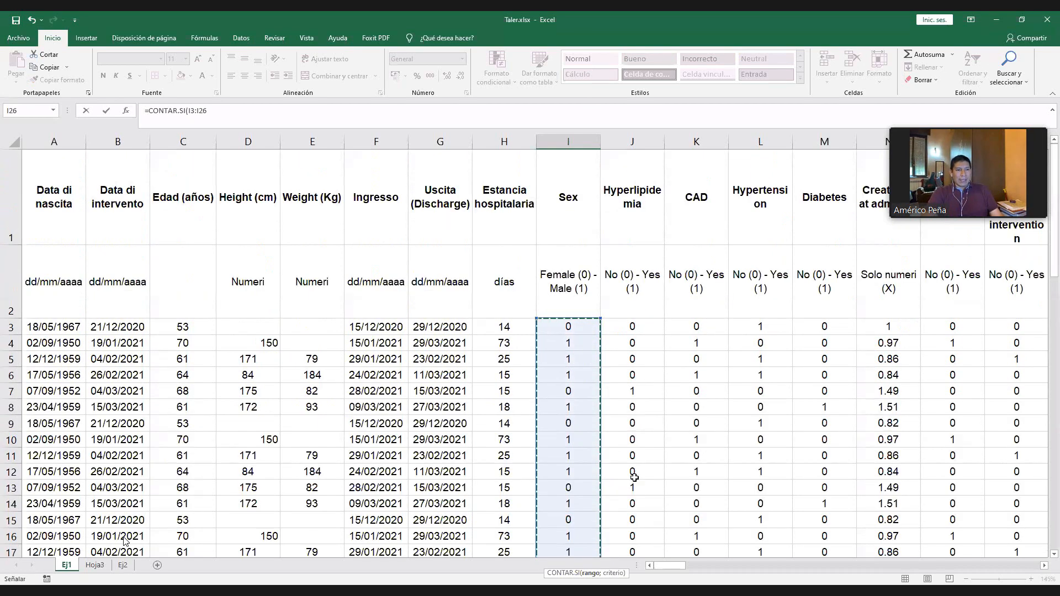
pyautogui.scroll(-4, 635, 477)
pyautogui.write(';')
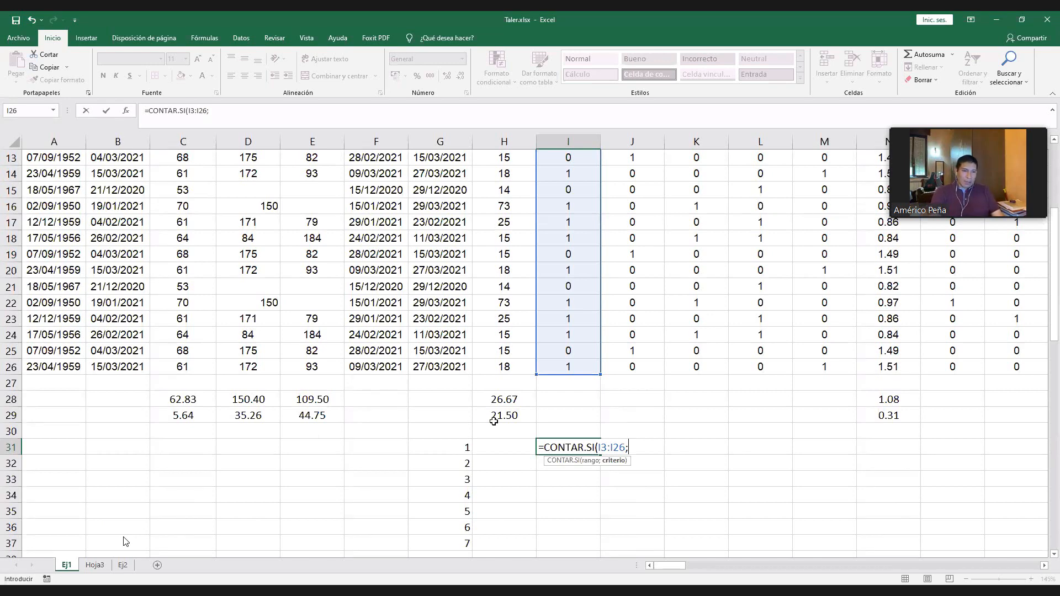
pyautogui.write('"1"')
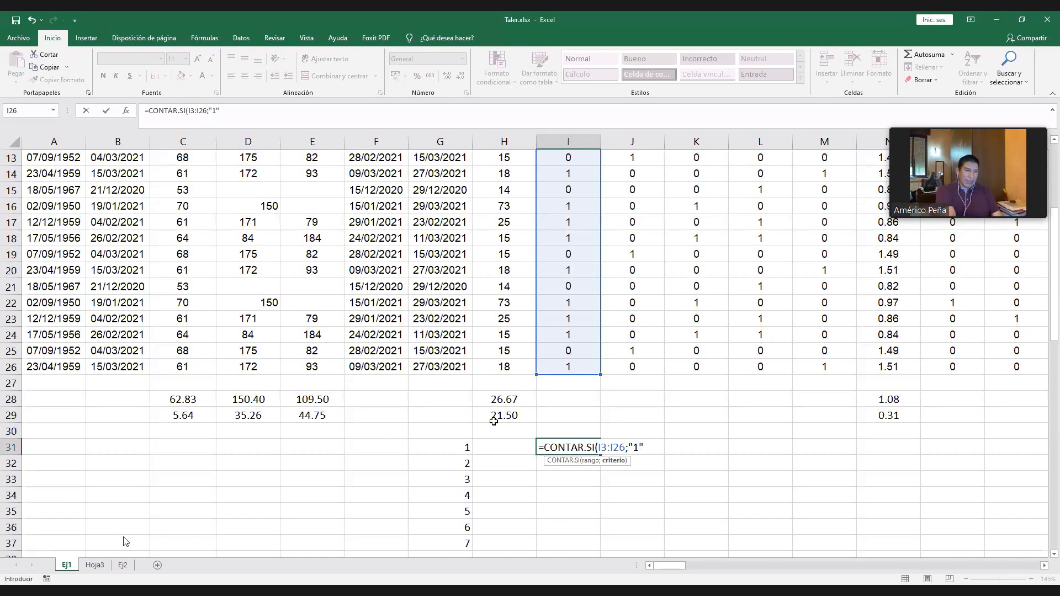
pyautogui.write(')')
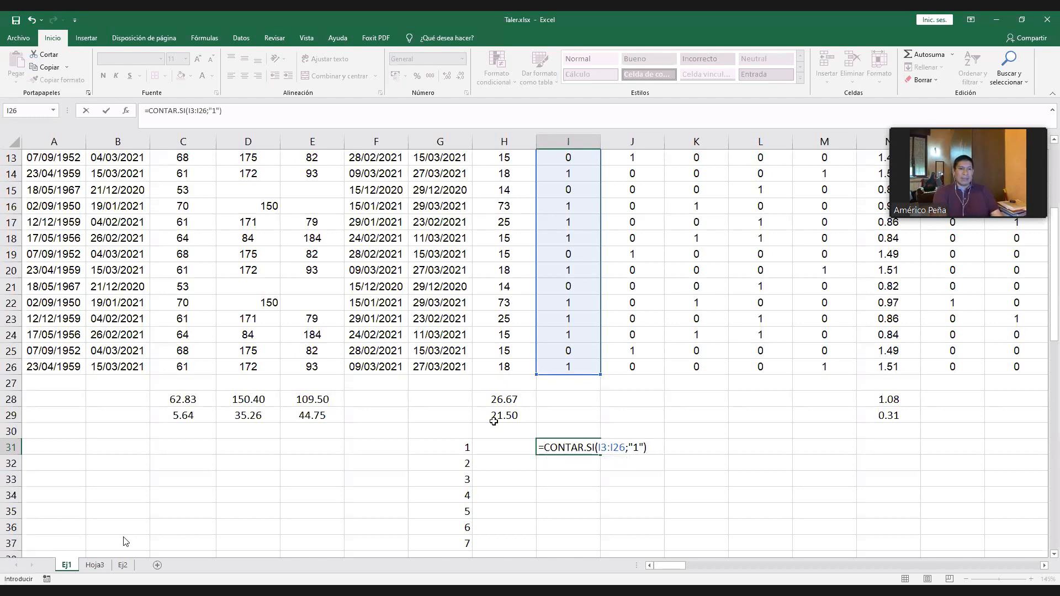
pyautogui.press('Return')
pyautogui.press('Up')
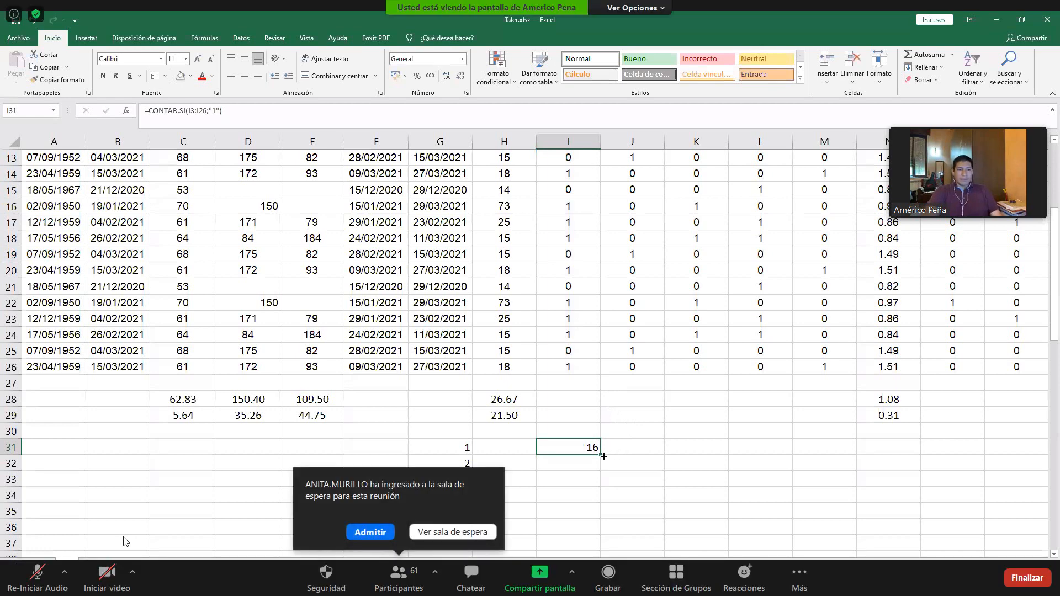
pyautogui.click(369, 532)
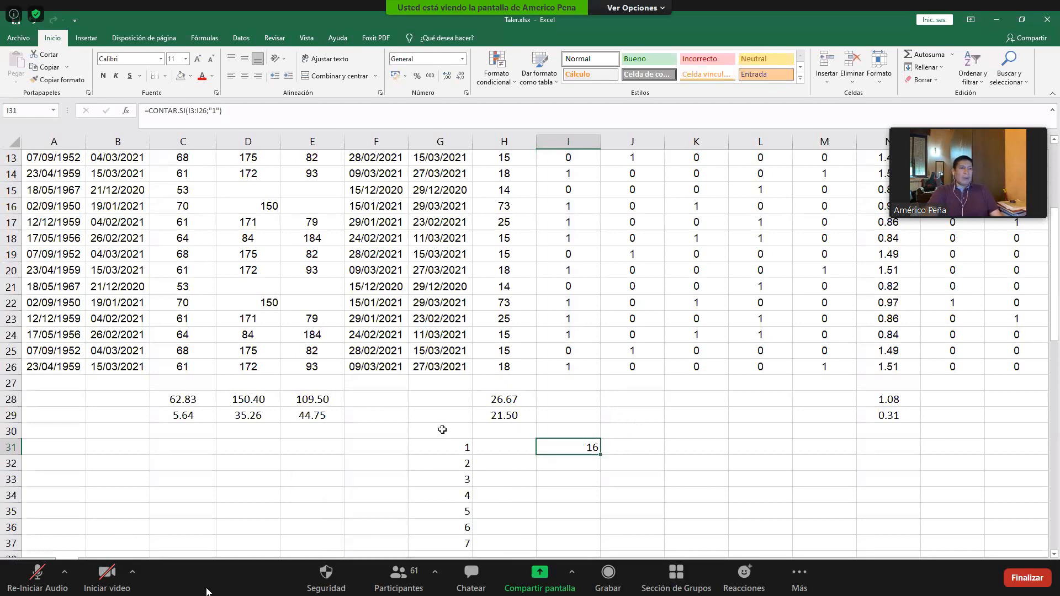
# - Insert a row above the category code 1 and enter 0 in G31
pyautogui.click(44, 375)
pyautogui.click(444, 444)
pyautogui.write('0')
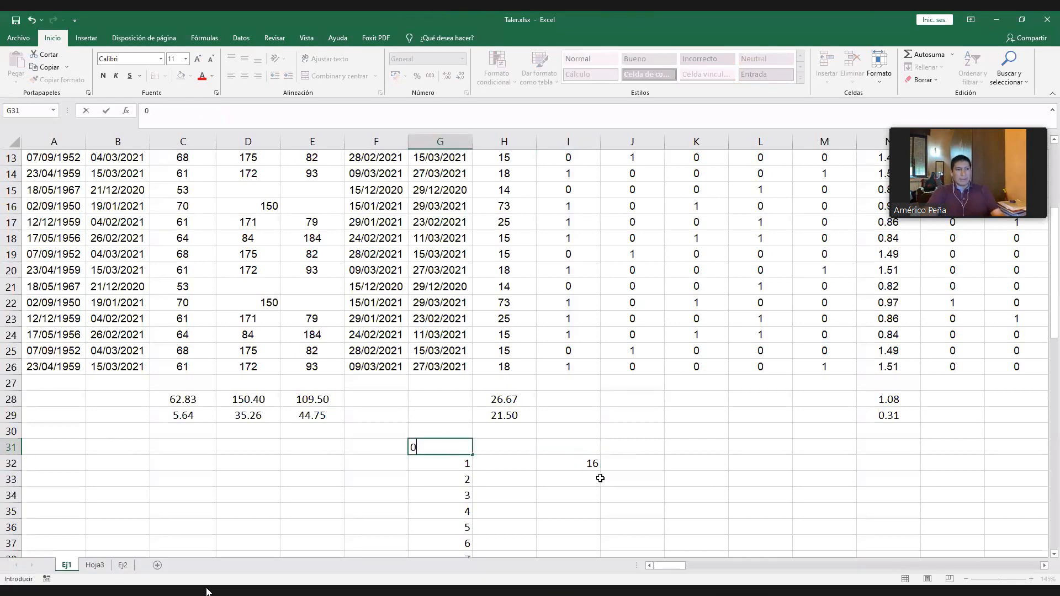
# - Count the code 0 entries in I31 with =CONTAR.SI(I3:I26;"0") and check both counts against their codes in column G
pyautogui.click(581, 449)
pyautogui.write('=')
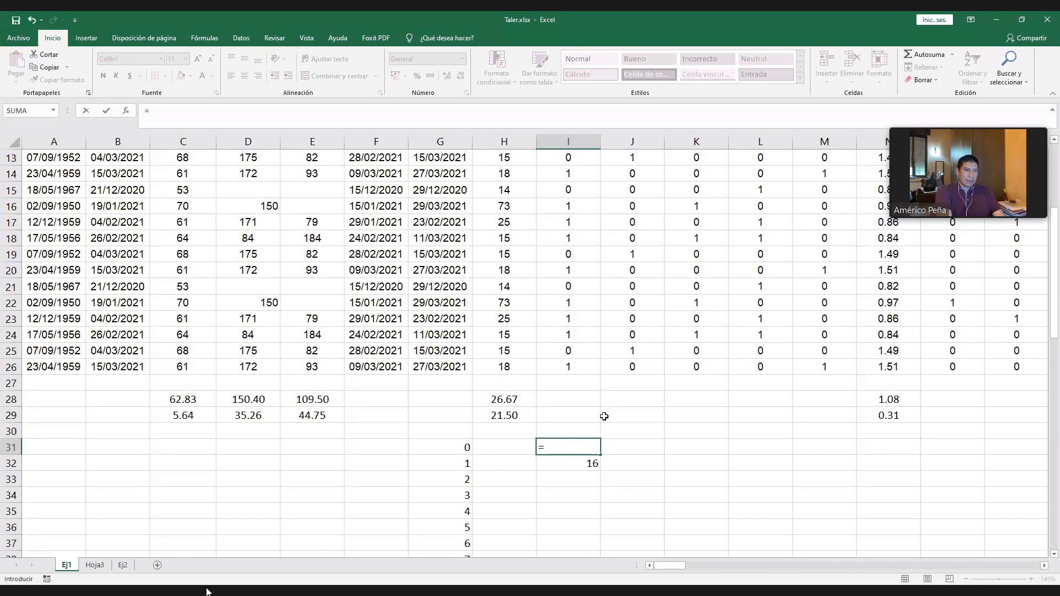
pyautogui.write('CONTAR.SI(')
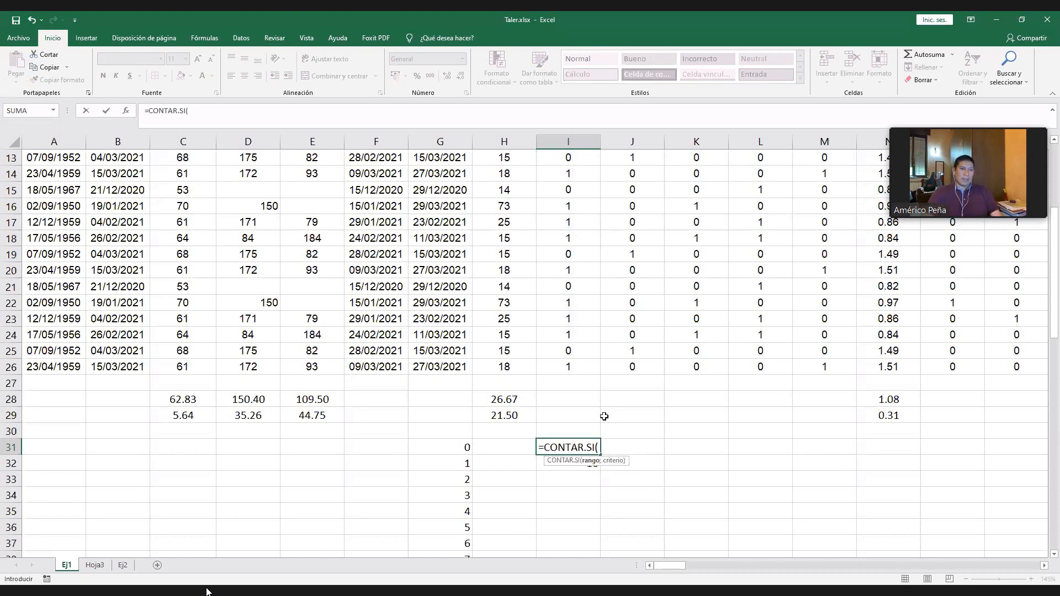
pyautogui.click(576, 369)
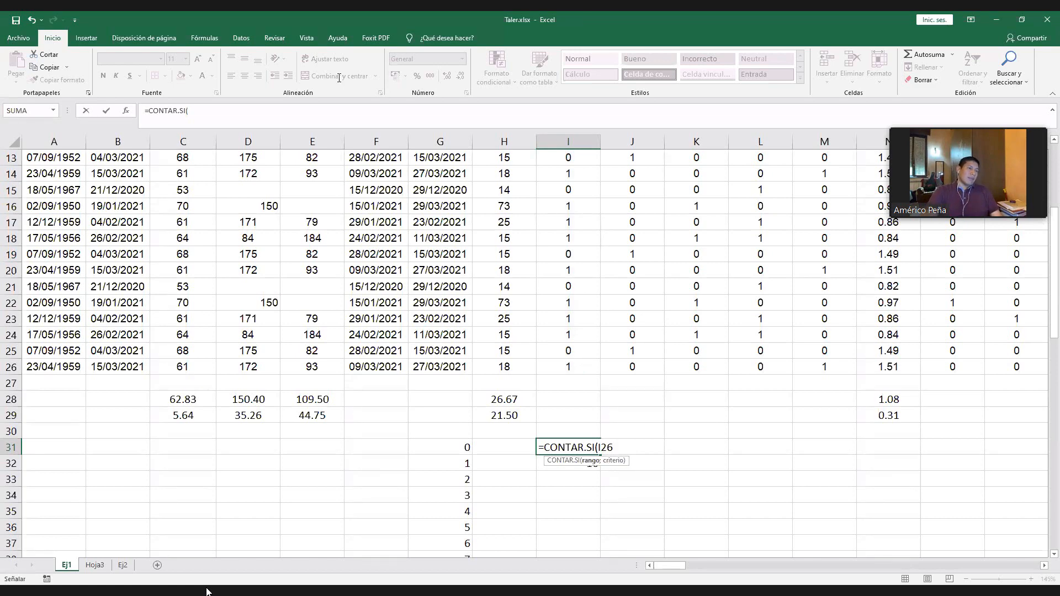
pyautogui.hotkey('ctrl', 'shift', 'Up')
pyautogui.write(';')
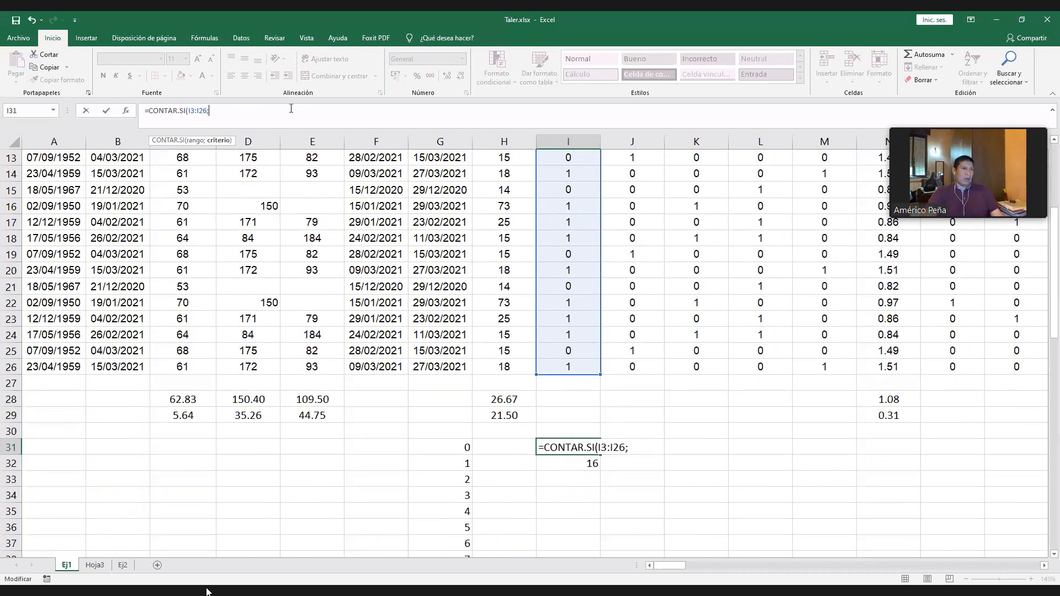
pyautogui.write('"0"')
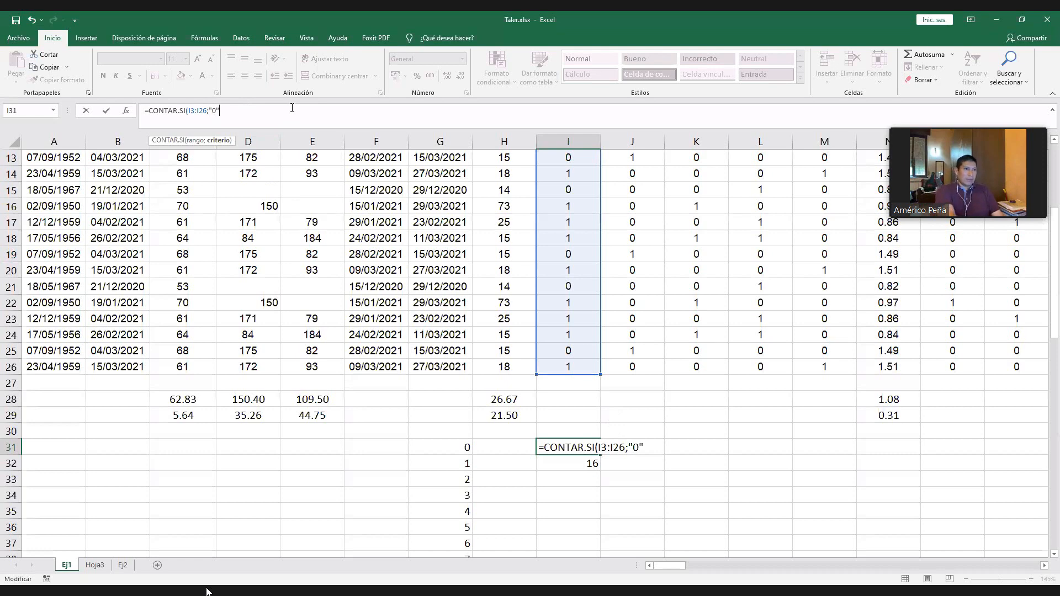
pyautogui.write(')')
pyautogui.press('Return')
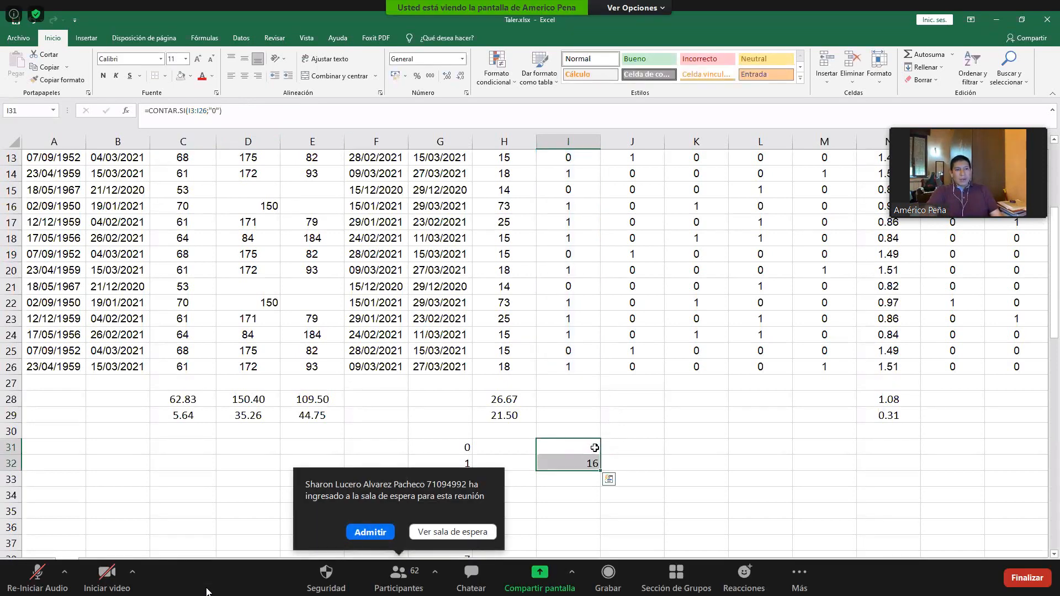
pyautogui.click(595, 450)
pyautogui.click(464, 447)
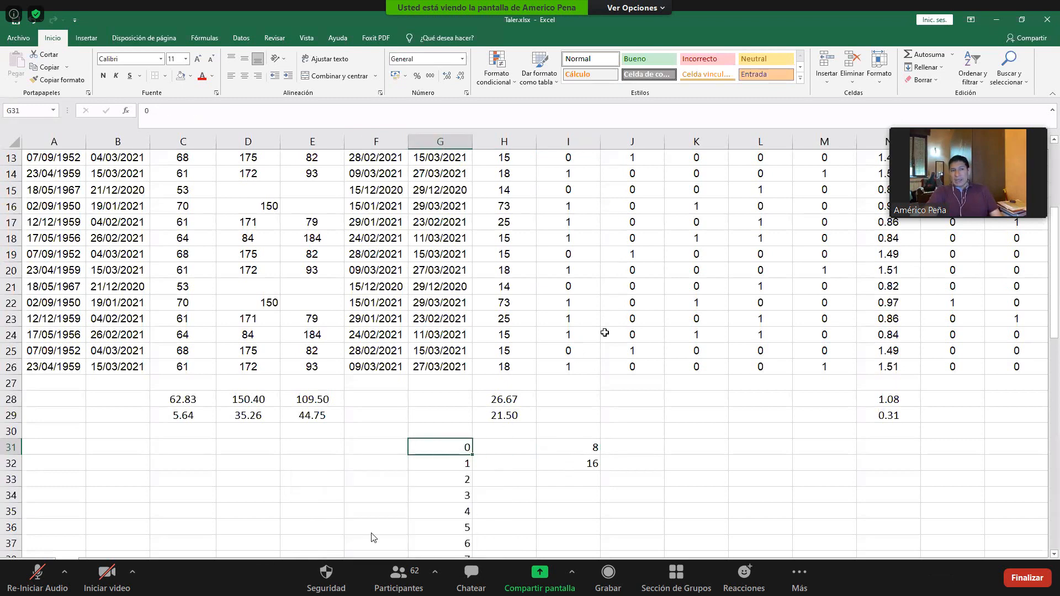
pyautogui.click(590, 467)
pyautogui.click(467, 466)
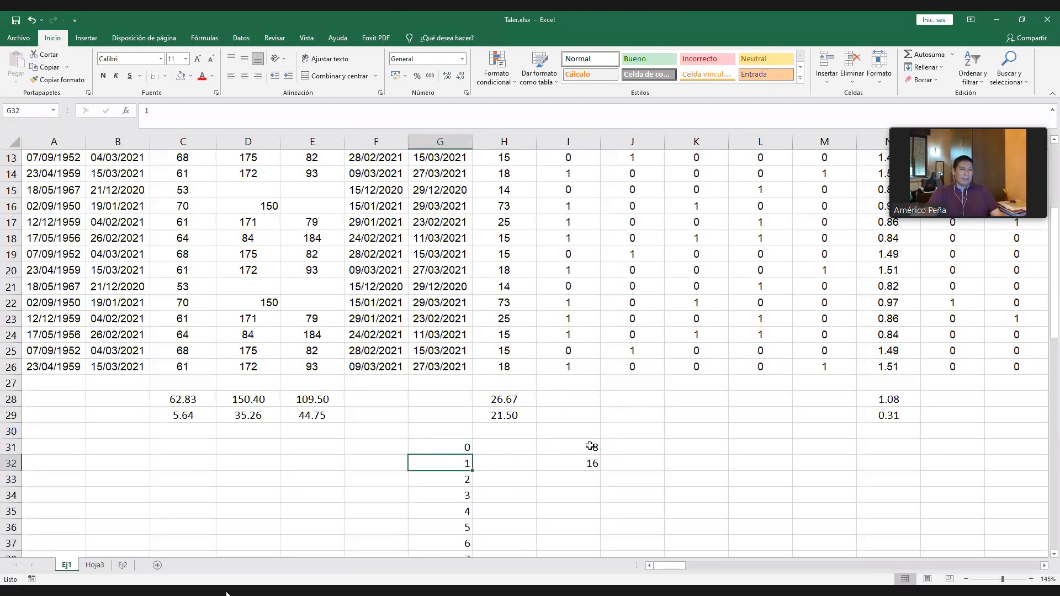
# - Total the code counts in I39 with =SUMA(I31:I38)
pyautogui.moveTo(588, 447); pyautogui.dragTo(593, 464)
pyautogui.scroll(-2, 612, 450)
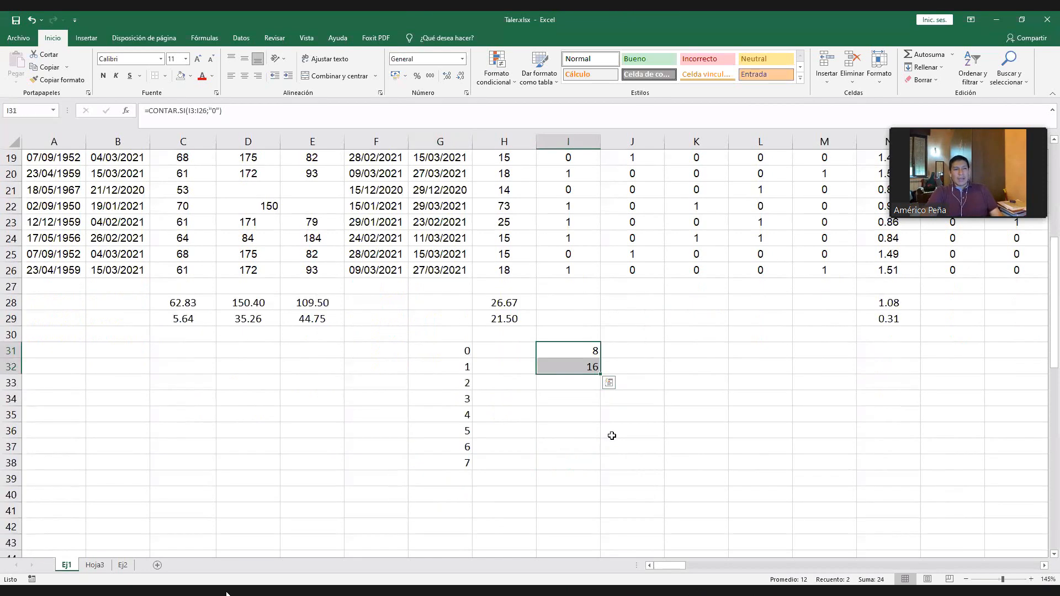
pyautogui.click(571, 478)
pyautogui.write('=')
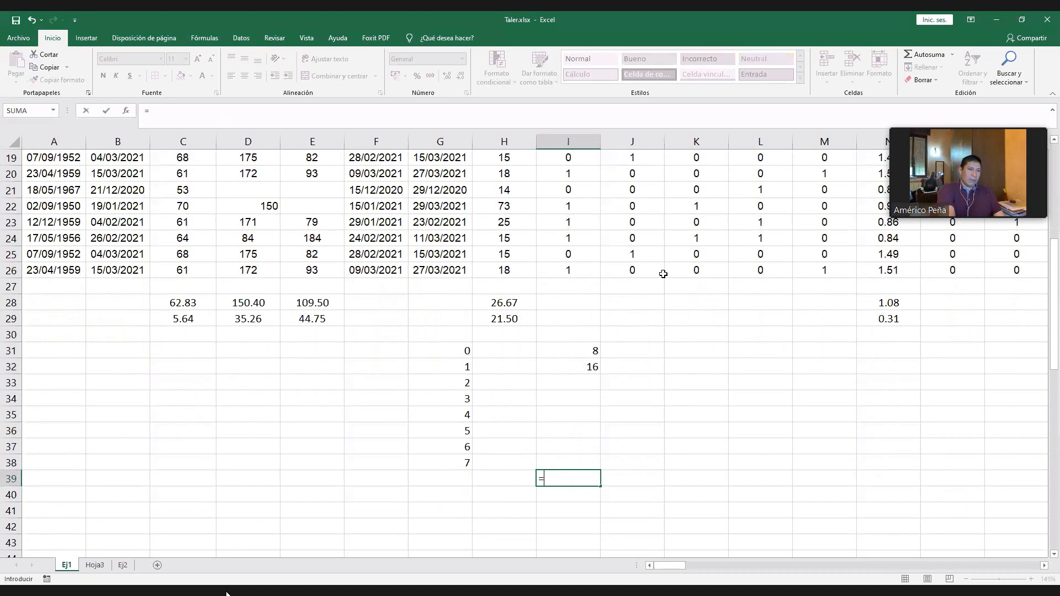
pyautogui.write('SUMA(')
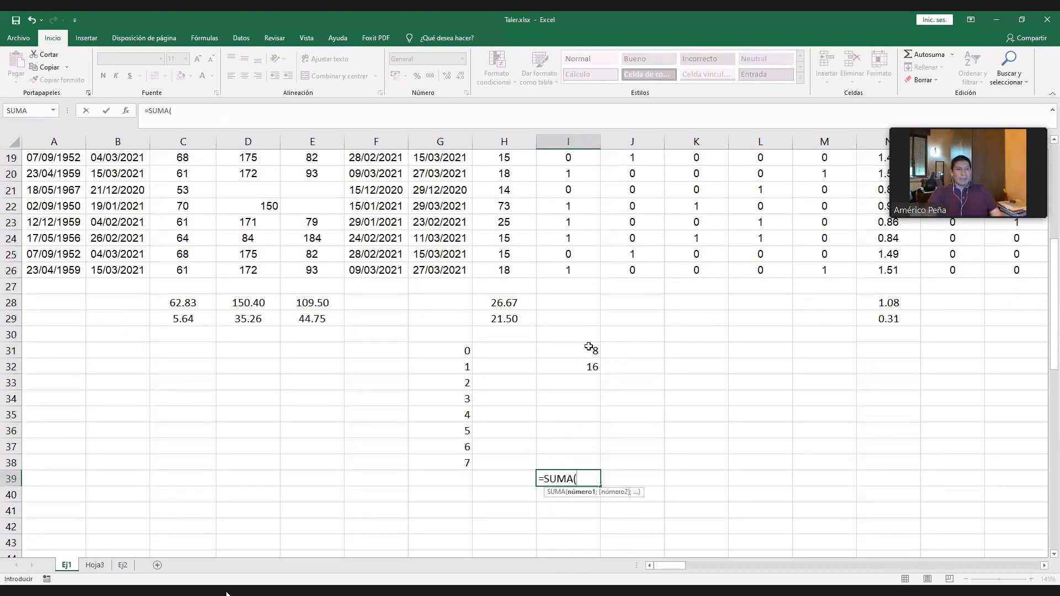
pyautogui.click(589, 348)
pyautogui.keyDown('shift'); pyautogui.click(575, 459); pyautogui.keyUp('shift')
pyautogui.write(')')
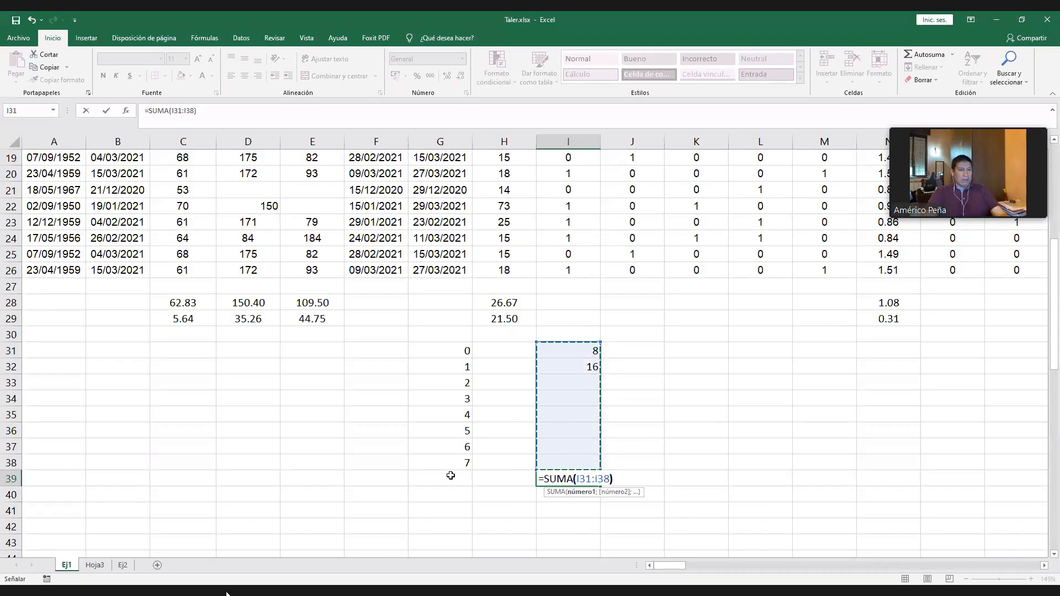
pyautogui.hotkey('ctrl', 'Return')
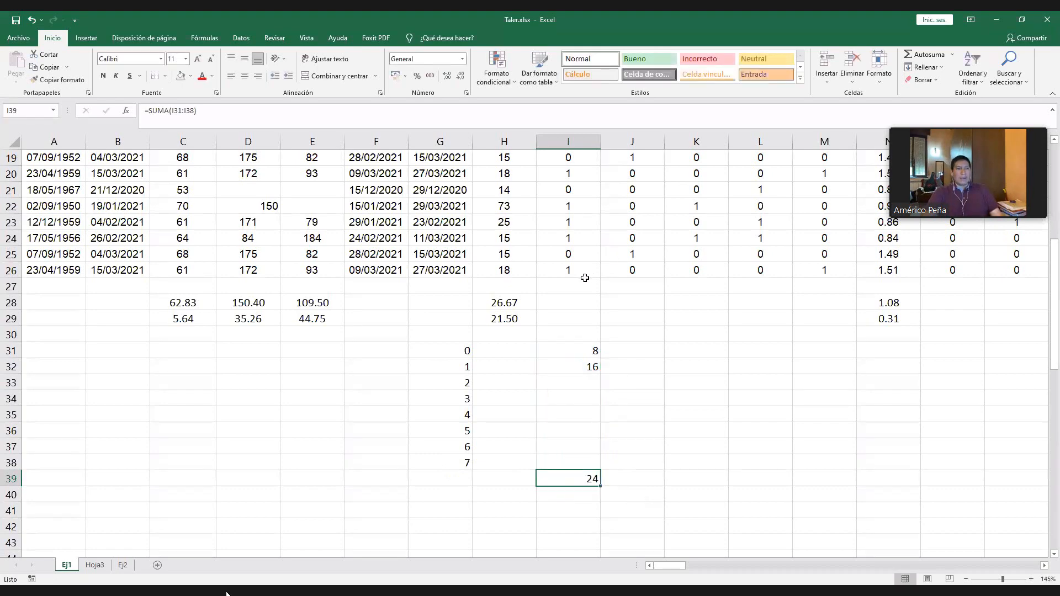
# - Extend the count formulas in I31:I32 and the total in I39 across to column M
pyautogui.scroll(6, 603, 328)
pyautogui.scroll(-5, 603, 328)
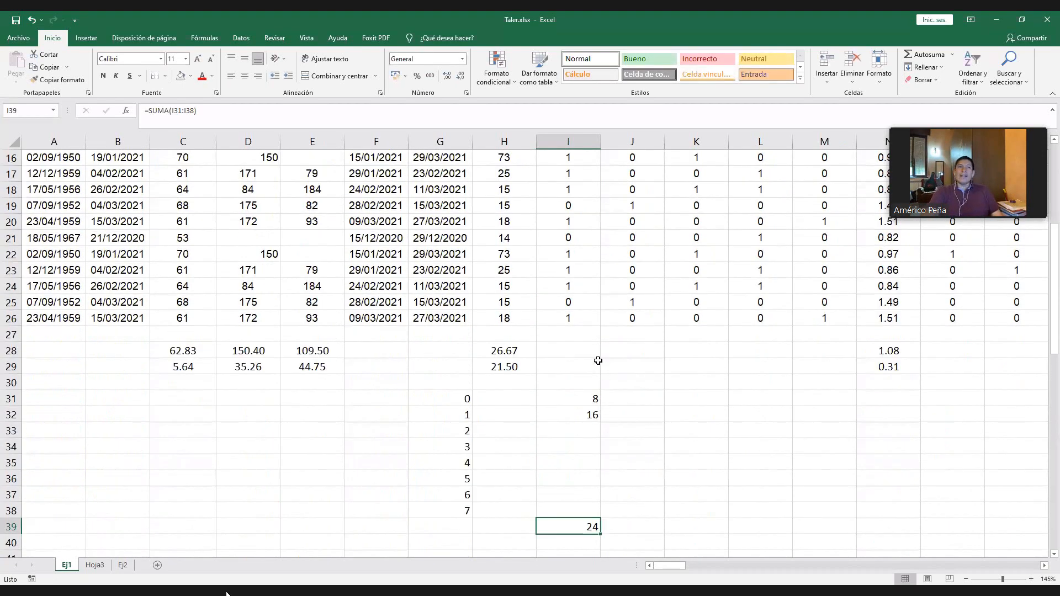
pyautogui.scroll(3, 598, 361)
pyautogui.scroll(-3, 595, 295)
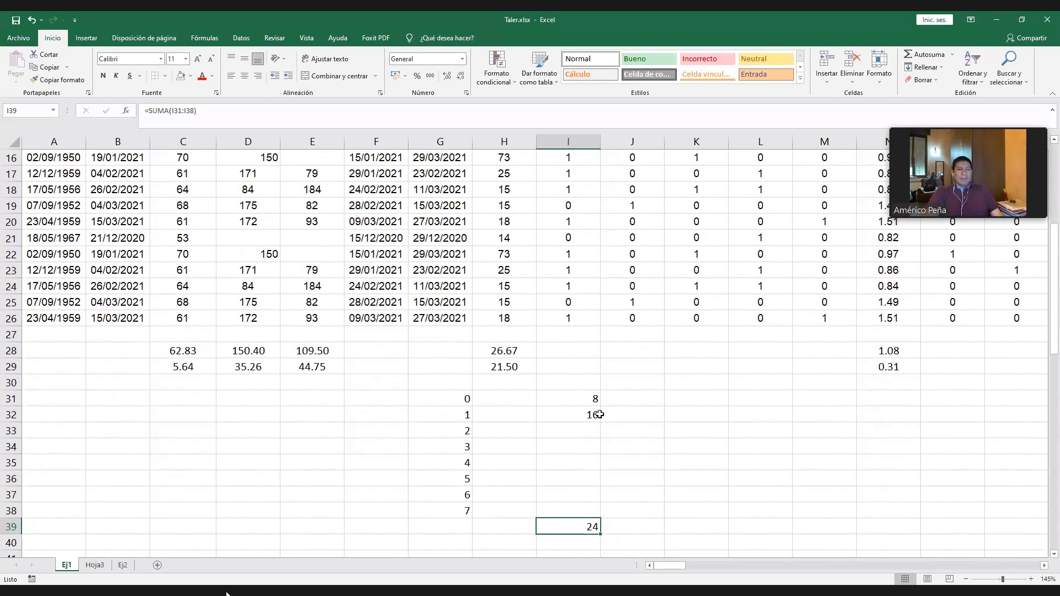
pyautogui.moveTo(593, 397); pyautogui.dragTo(833, 421)
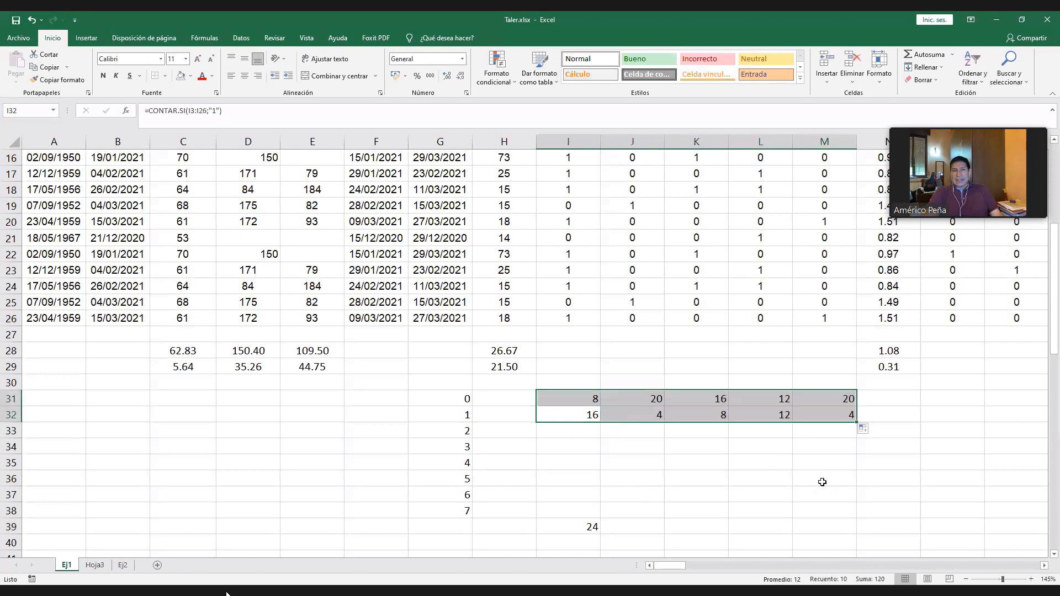
pyautogui.click(586, 529)
pyautogui.moveTo(612, 535); pyautogui.dragTo(864, 527)
pyautogui.click(893, 488)
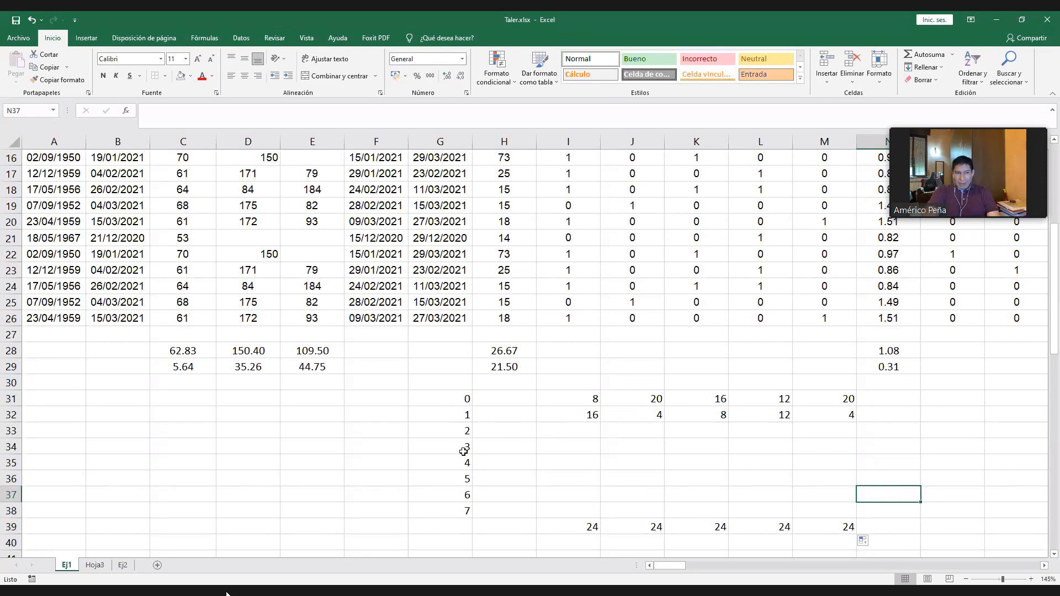
# - Try to fill the count formula from I32 down to I38 and inspect the range in the I33 copy
pyautogui.click(466, 435)
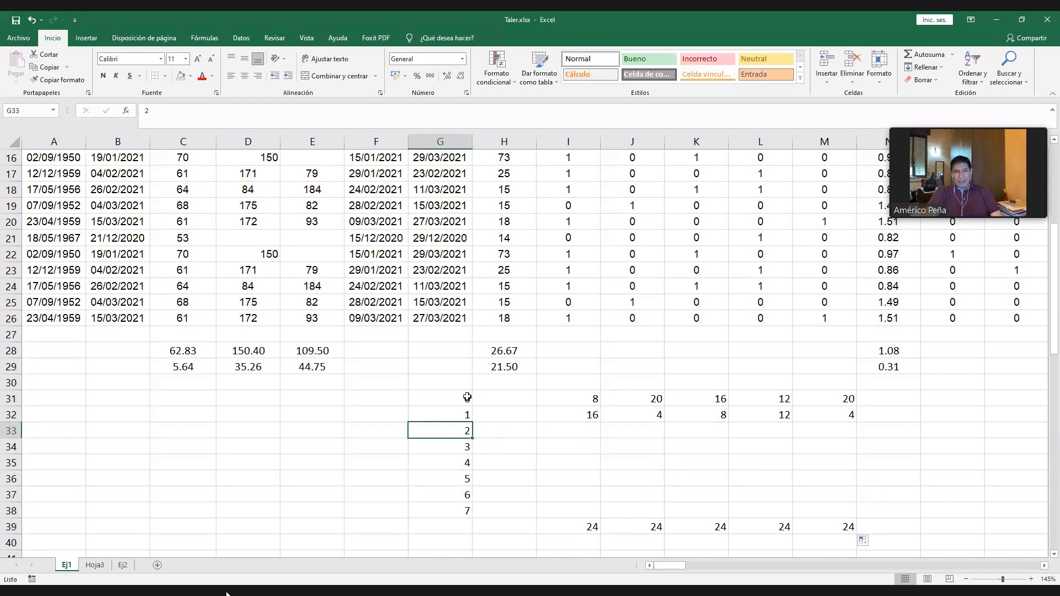
pyautogui.click(593, 412)
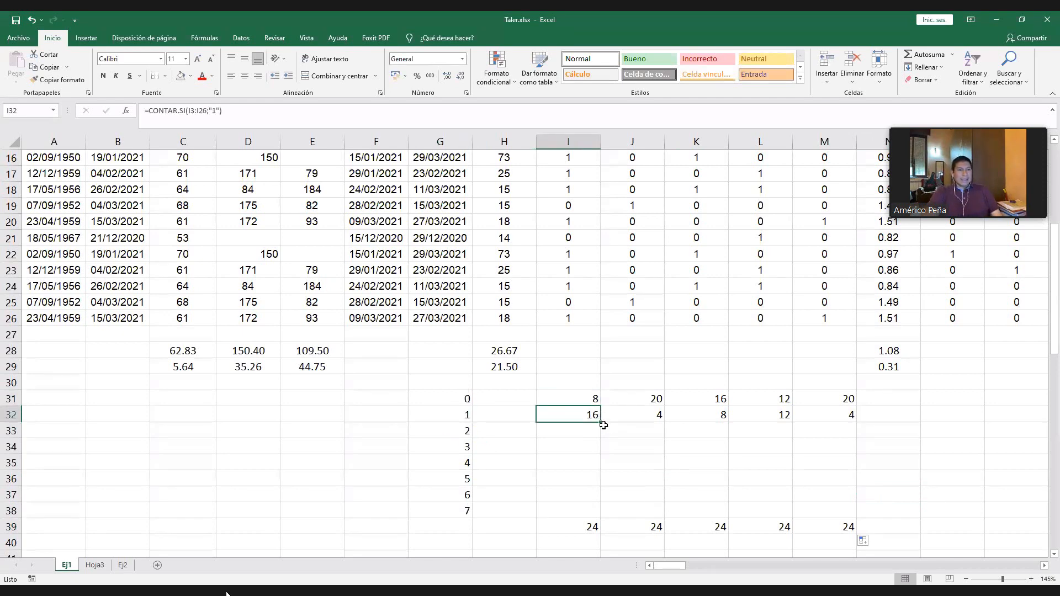
pyautogui.moveTo(600, 422); pyautogui.dragTo(619, 511)
pyautogui.click(595, 430)
pyautogui.doubleClick(596, 431)
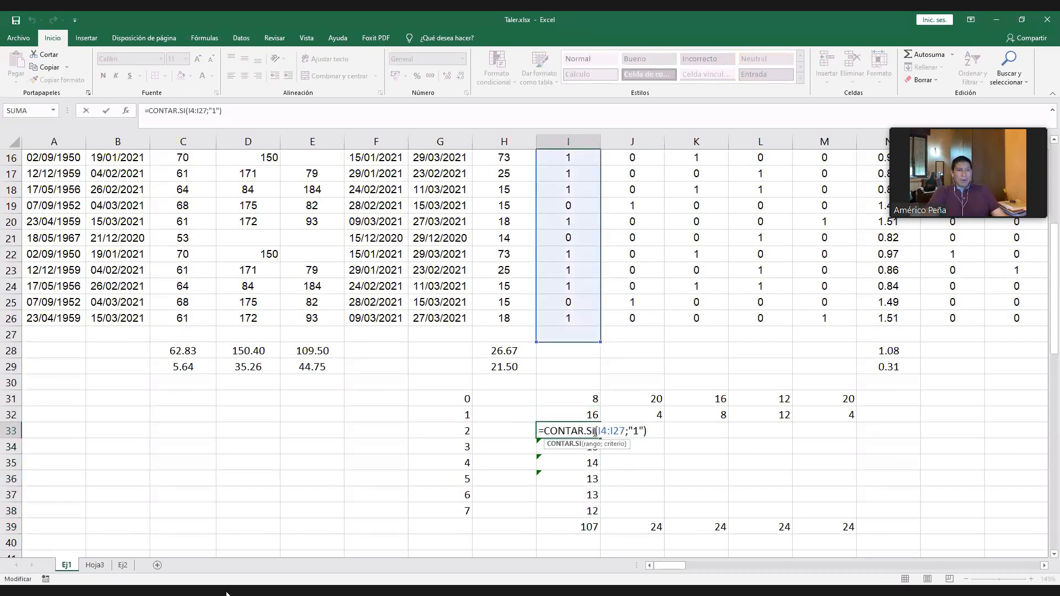
pyautogui.press('Escape')
pyautogui.press('Up')
pyautogui.moveTo(600, 422); pyautogui.dragTo(596, 511)
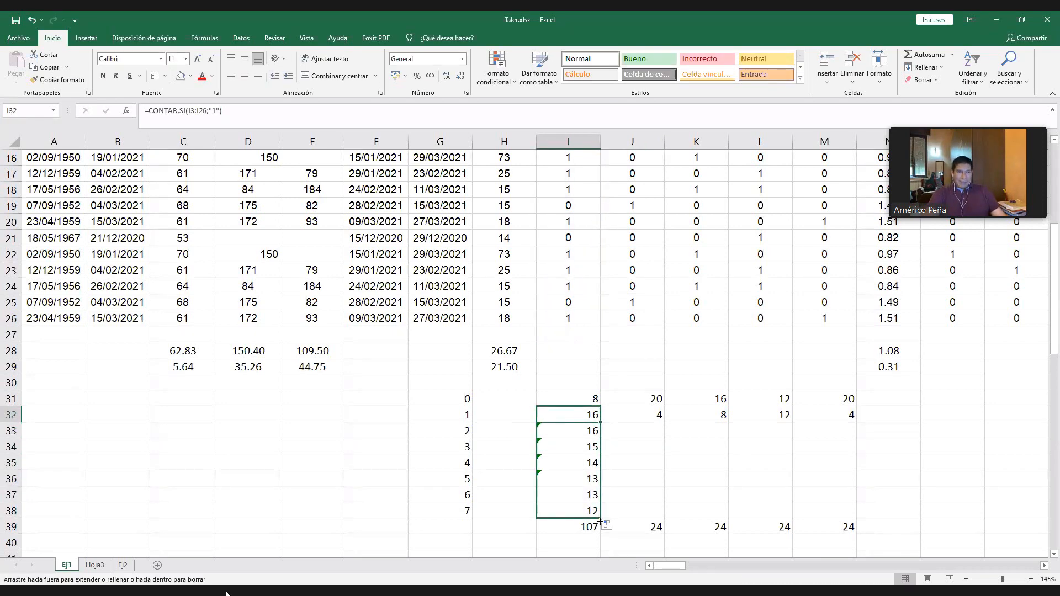
pyautogui.doubleClick(587, 432)
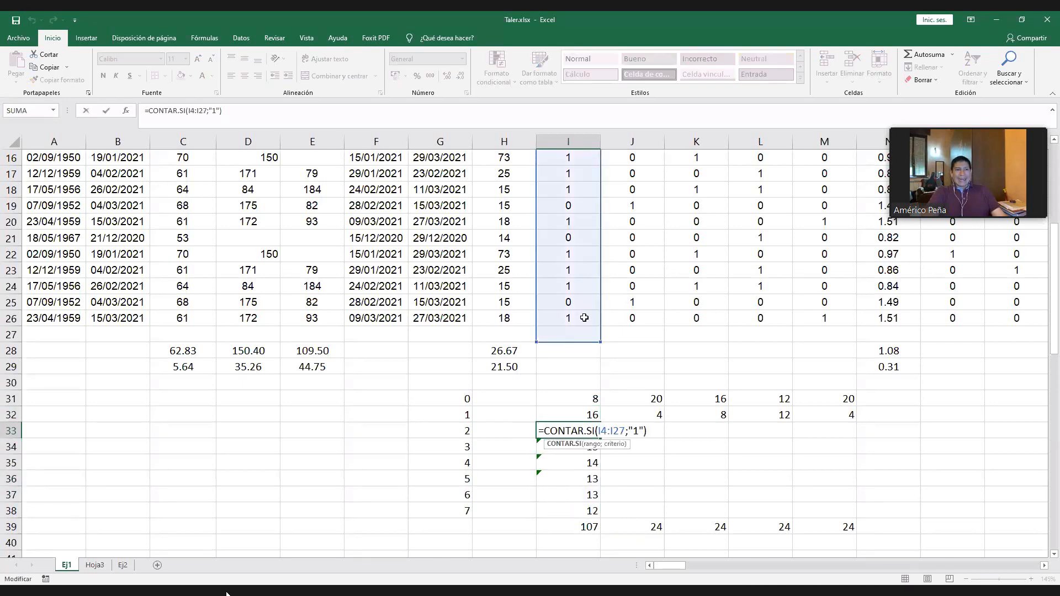
pyautogui.press('Escape')
pyautogui.click(590, 414)
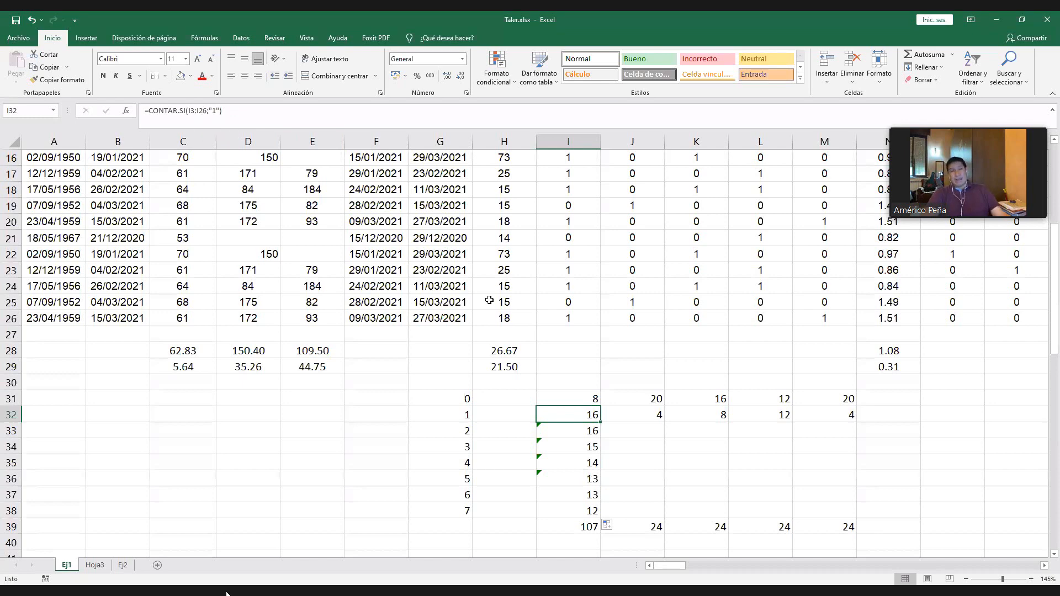
pyautogui.click(589, 434)
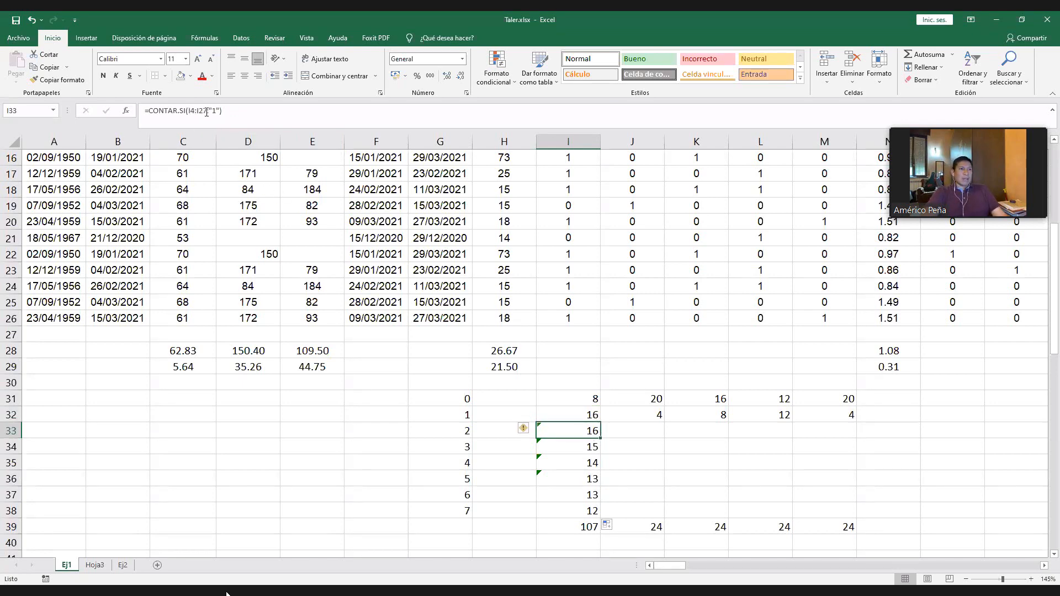
# - Clear the copied count formulas from I33:I38
pyautogui.moveTo(578, 428); pyautogui.dragTo(591, 510)
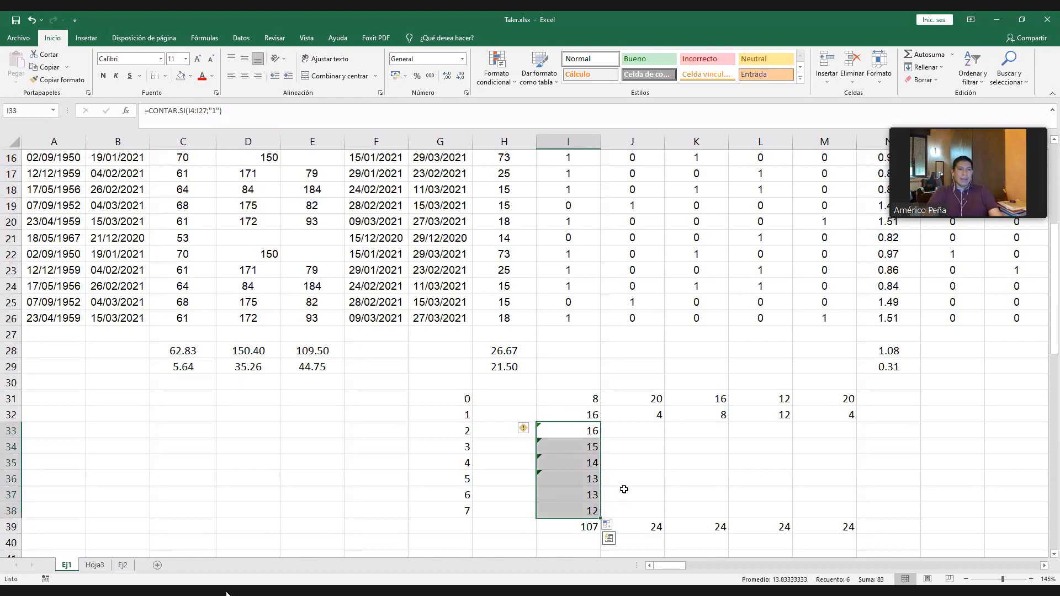
pyautogui.press('Delete')
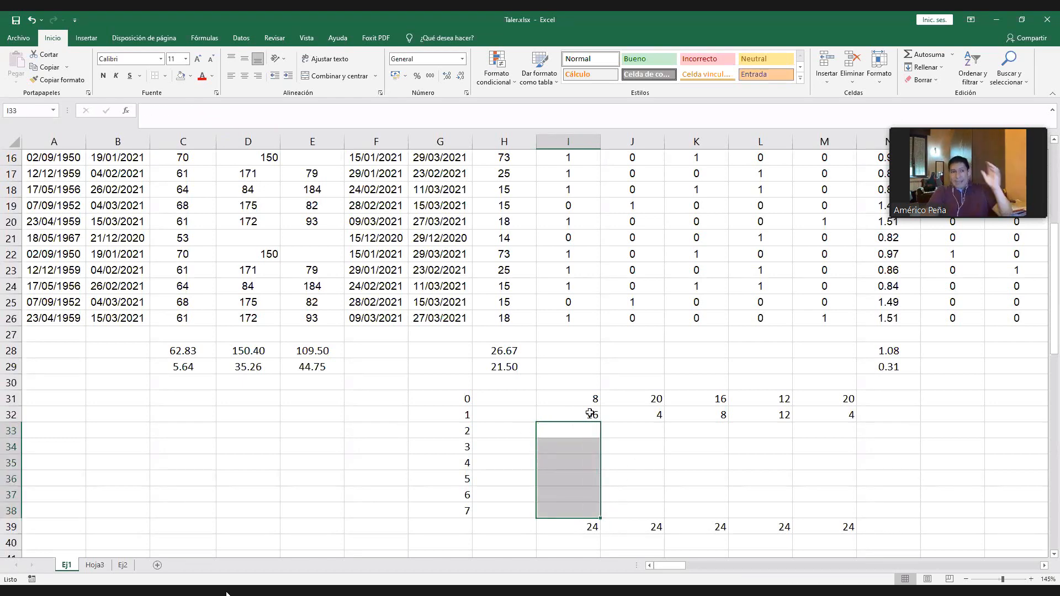
# - Make the range in the I32 formula absolute so it reads =CONTAR.SI($I$3:$I$26;"1")
pyautogui.press('Up')
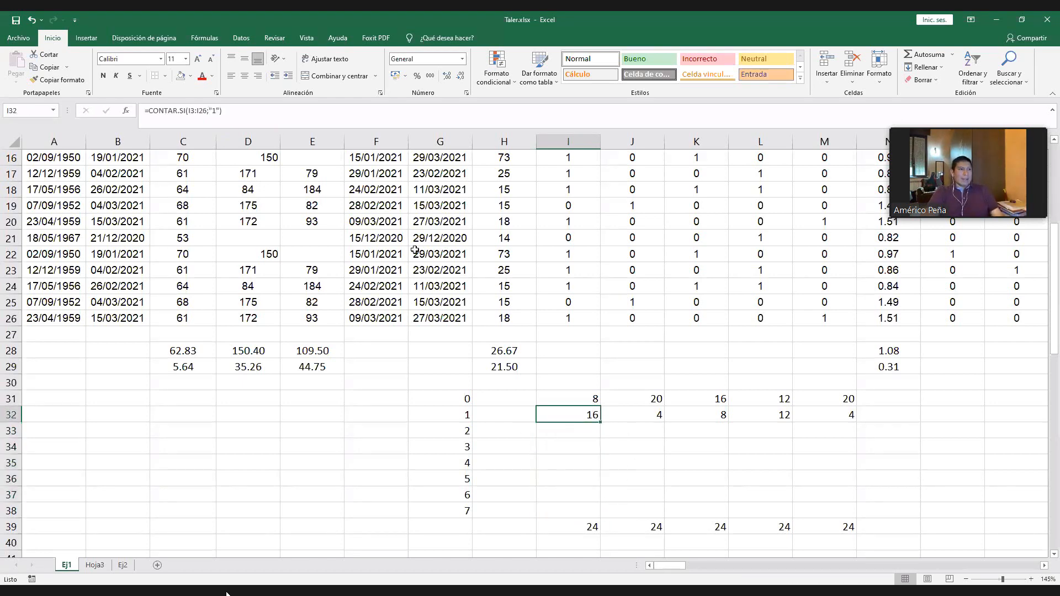
pyautogui.click(193, 111)
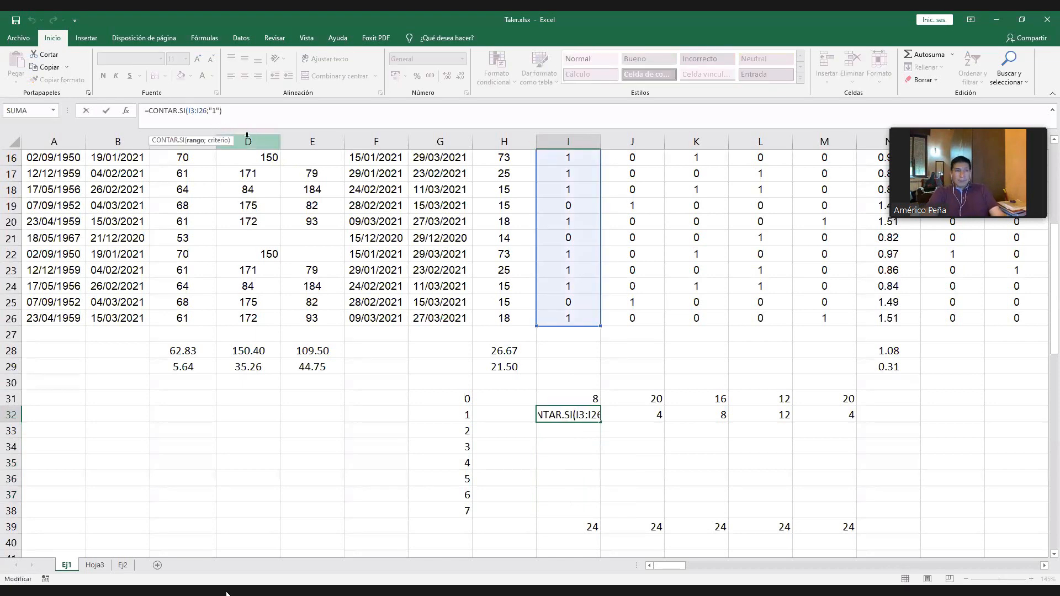
pyautogui.click(194, 110)
pyautogui.press('F4')
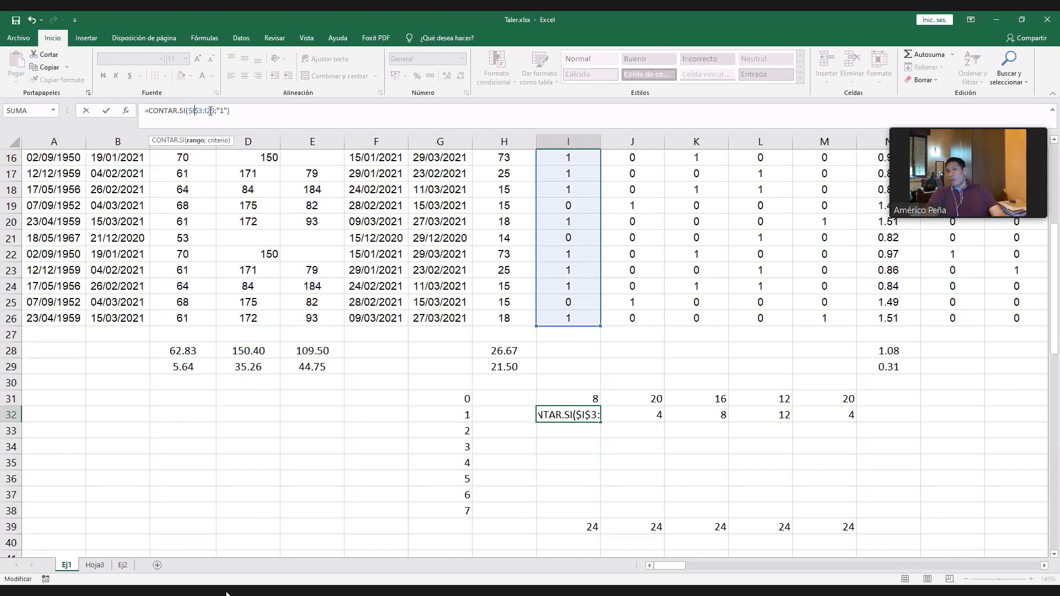
pyautogui.click(210, 111)
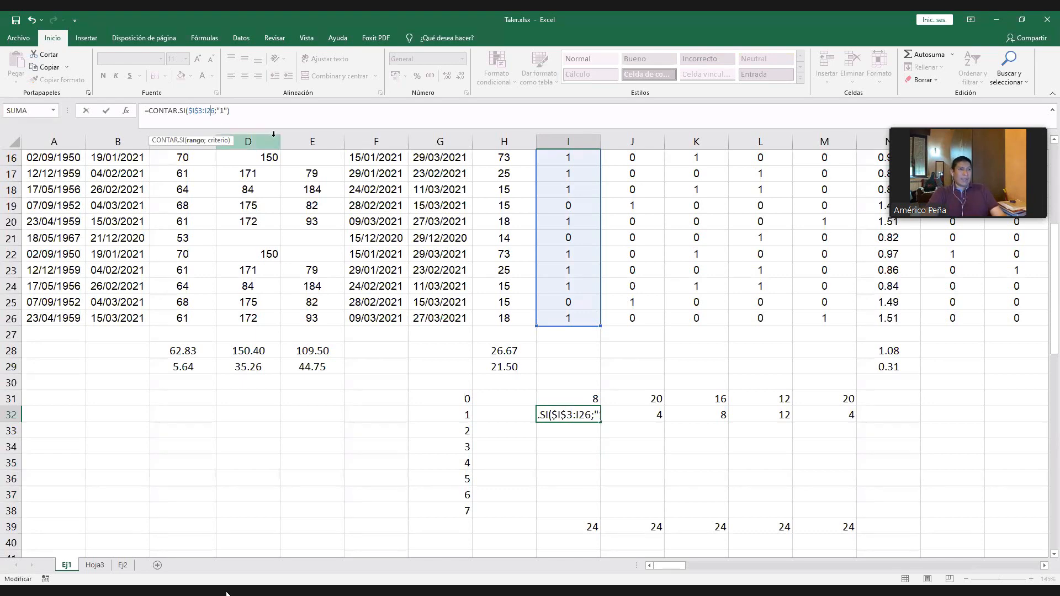
pyautogui.press('F4')
pyautogui.press('Up')
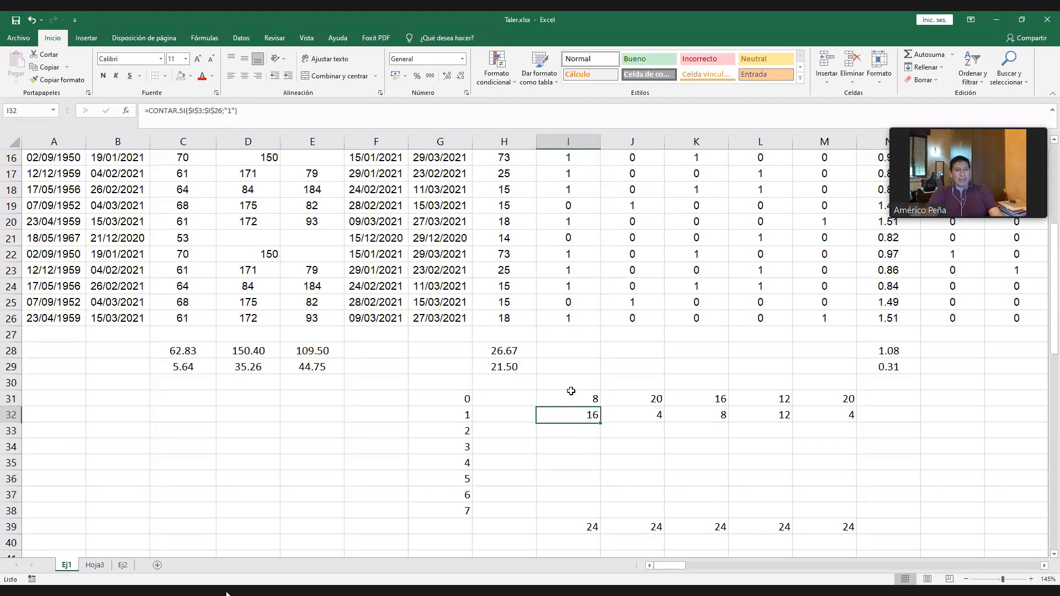
# - Try filling the absolute-range formula from I32 down to I38, inspect the copies in I33:I35, and undo the fill
pyautogui.moveTo(602, 423); pyautogui.dragTo(598, 511)
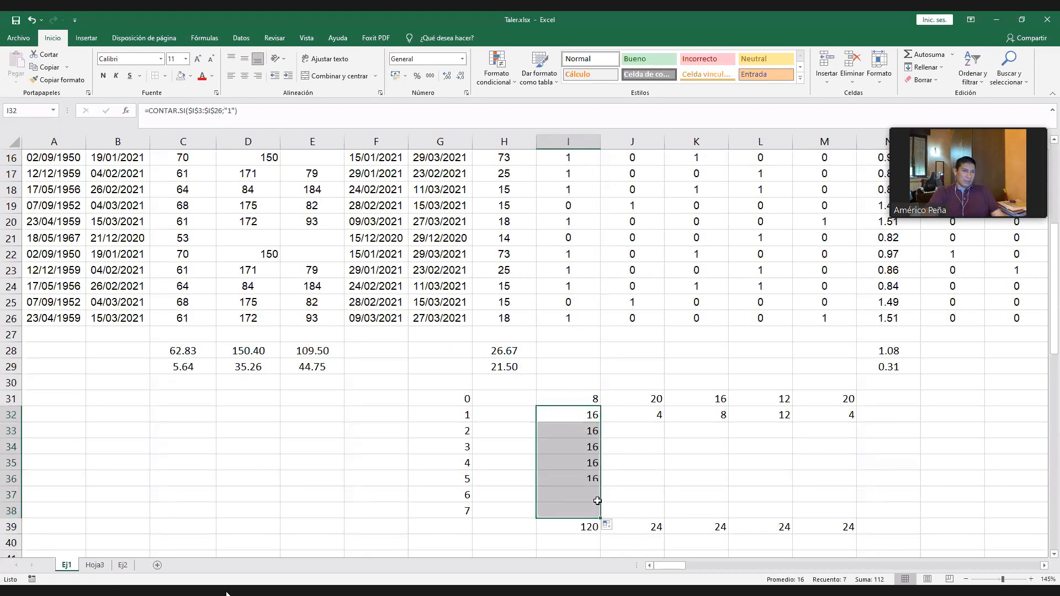
pyautogui.doubleClick(595, 431)
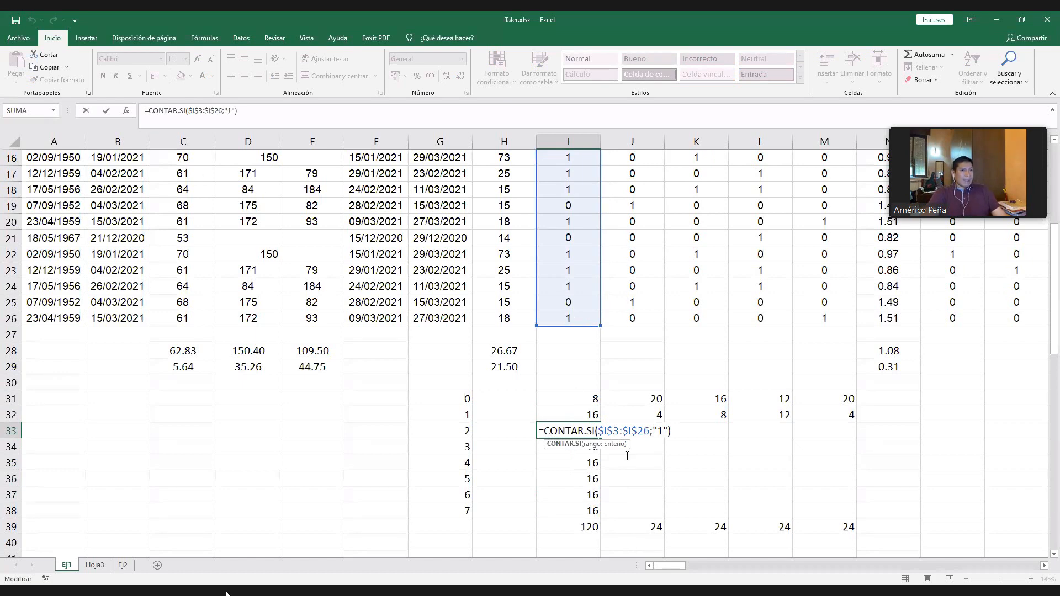
pyautogui.press('Escape')
pyautogui.doubleClick(591, 447)
pyautogui.press('Escape')
pyautogui.doubleClick(588, 463)
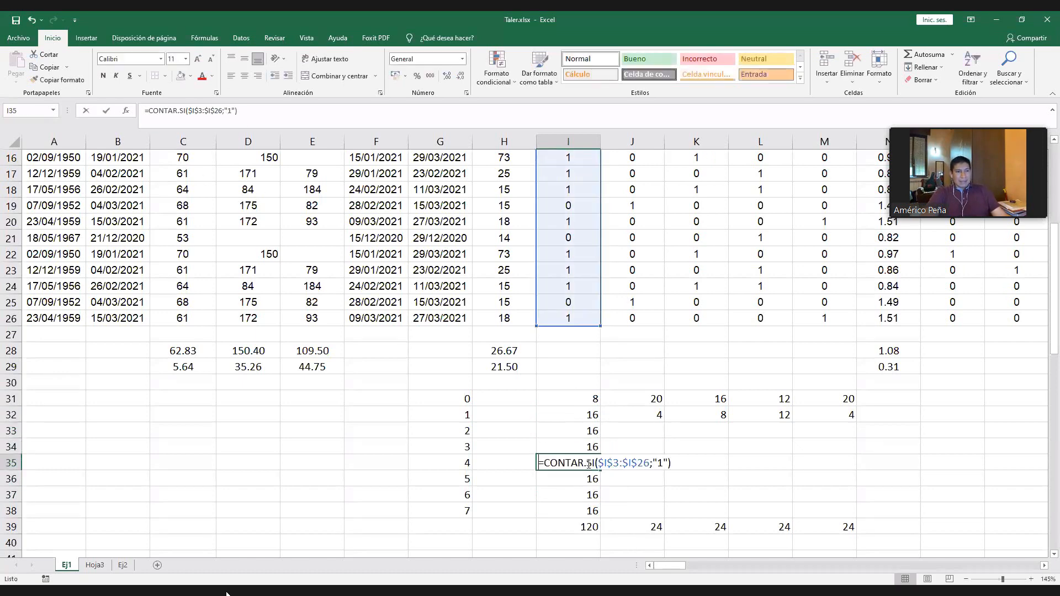
pyautogui.press('Escape')
pyautogui.hotkey('ctrl', 'z')
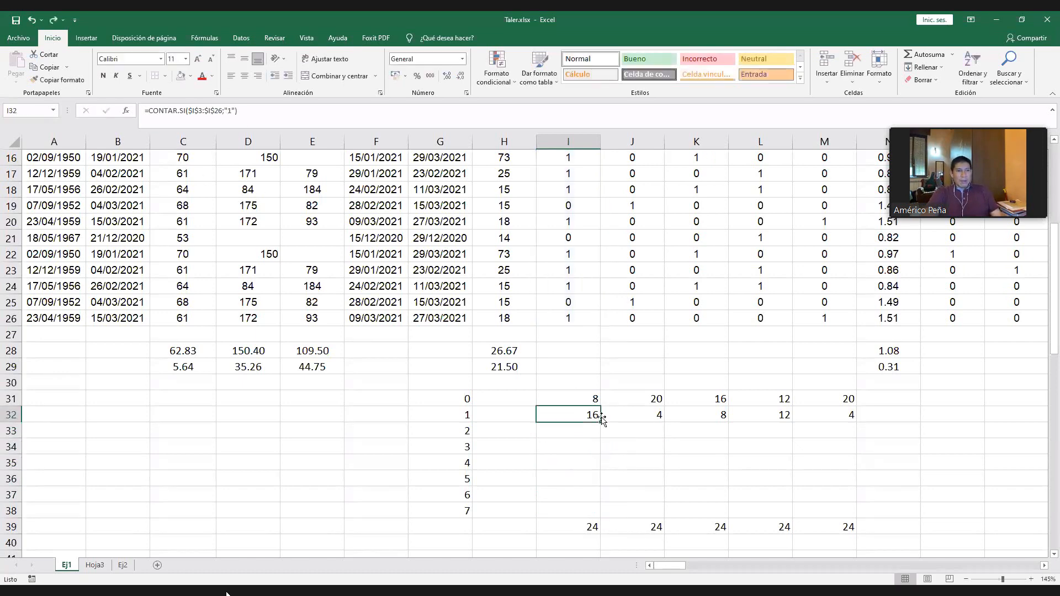
# - Undo the absolute range in I32, try filling the relative count formula down to I38, inspect the I38 copy, and undo the fill
pyautogui.hotkey('ctrl', 'z')
pyautogui.moveTo(600, 423); pyautogui.dragTo(595, 516)
pyautogui.click(646, 496)
pyautogui.doubleClick(583, 513)
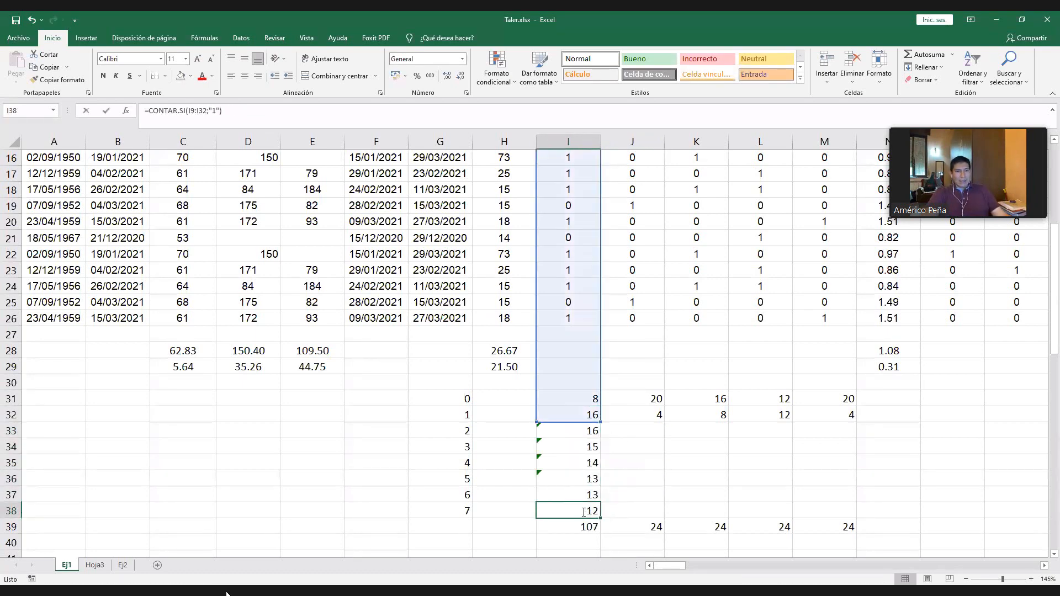
pyautogui.doubleClick(583, 512)
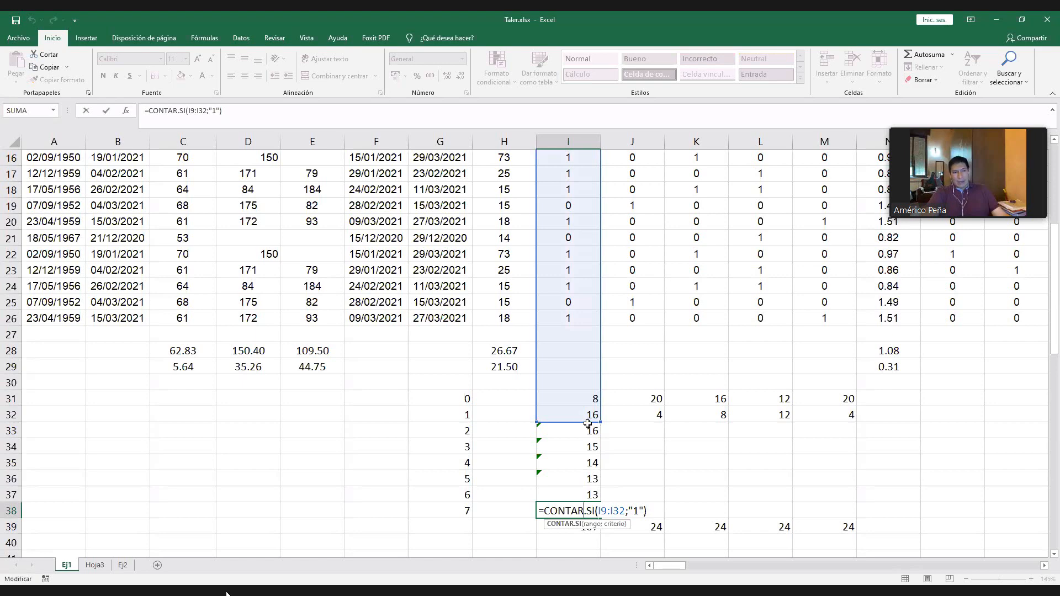
pyautogui.press('Escape')
pyautogui.hotkey('ctrl', 'z')
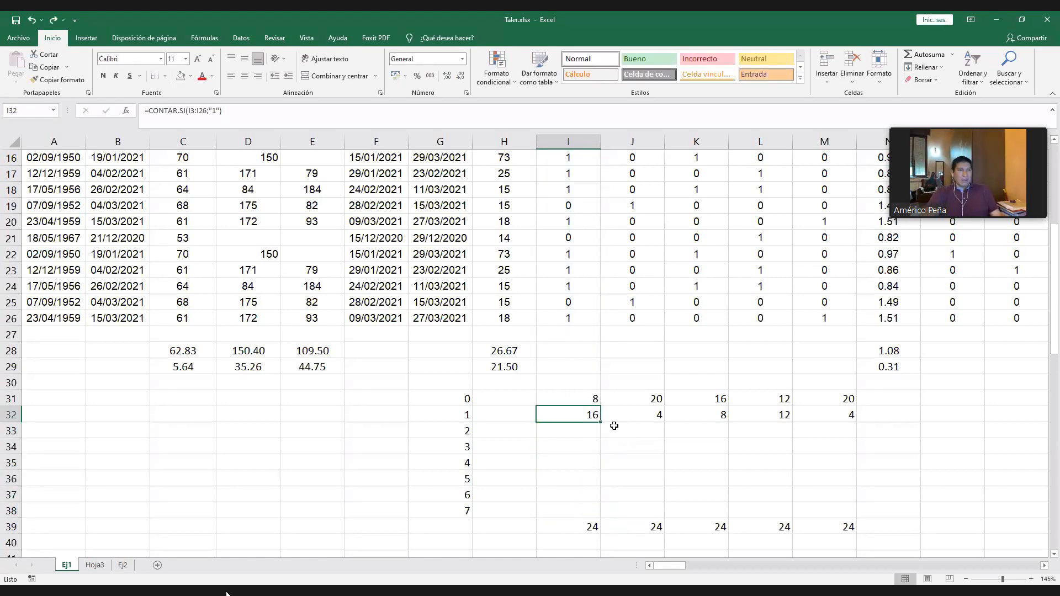
# - Lock both references of the range in the I32 formula so it reads =CONTAR.SI($I$3:$I$26;"1")
pyautogui.click(193, 111)
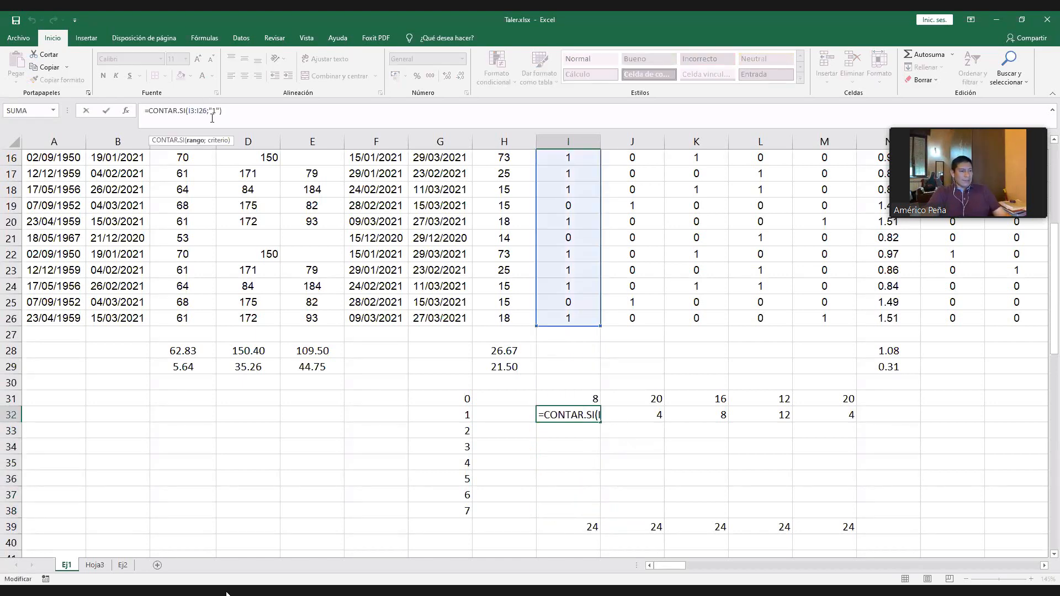
pyautogui.press('F4')
pyautogui.press('F4')
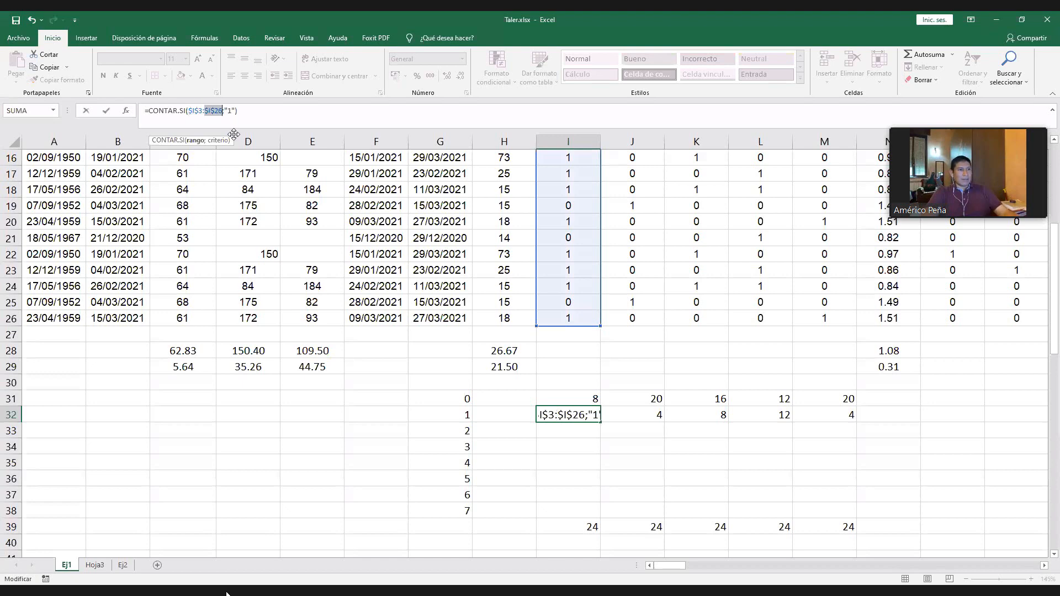
pyautogui.click(202, 111)
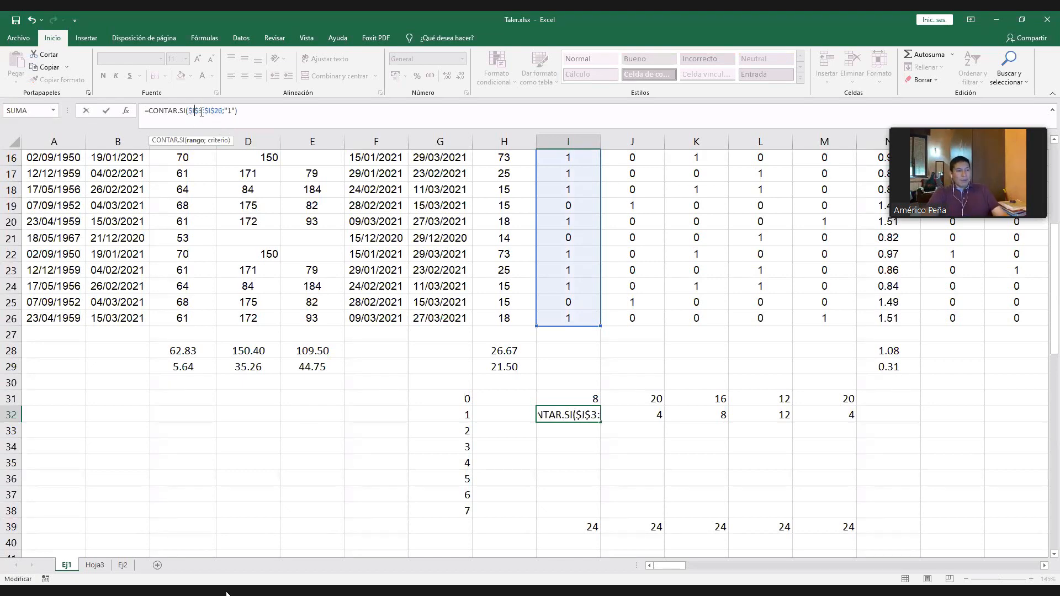
pyautogui.press('F4')
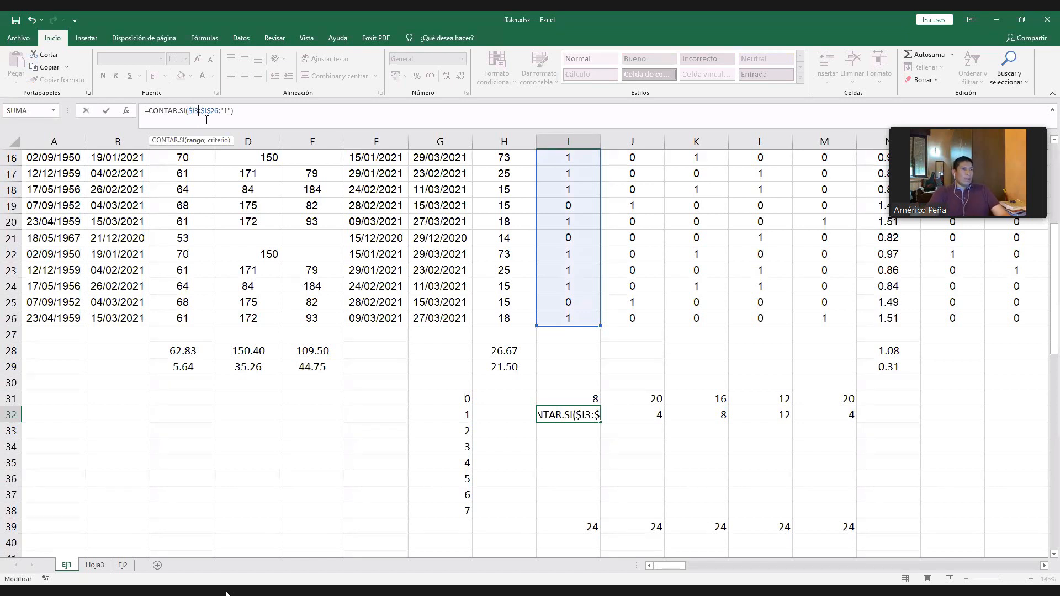
pyautogui.press('F4')
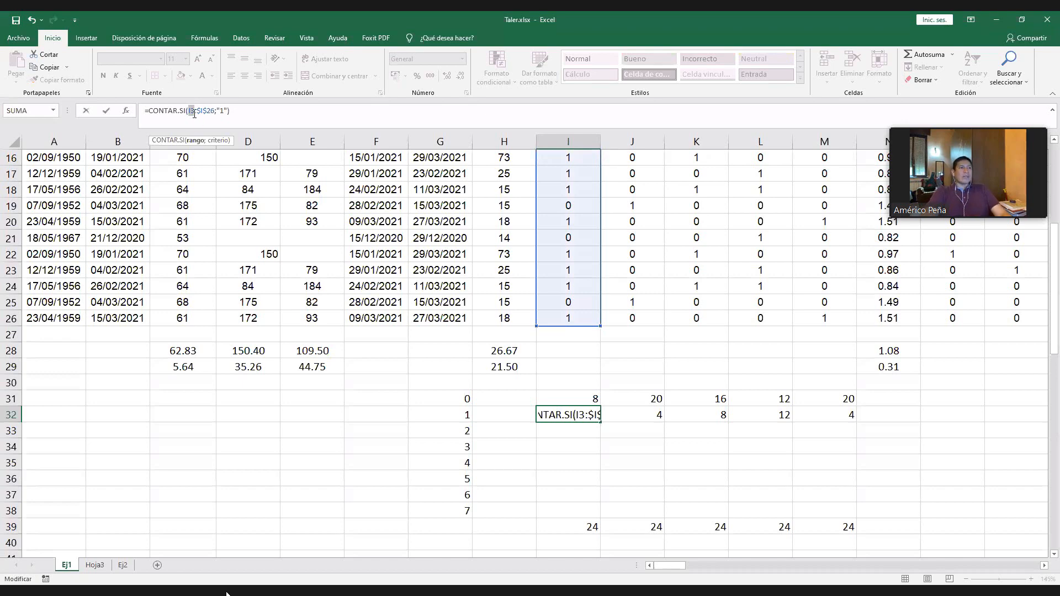
pyautogui.press('F4')
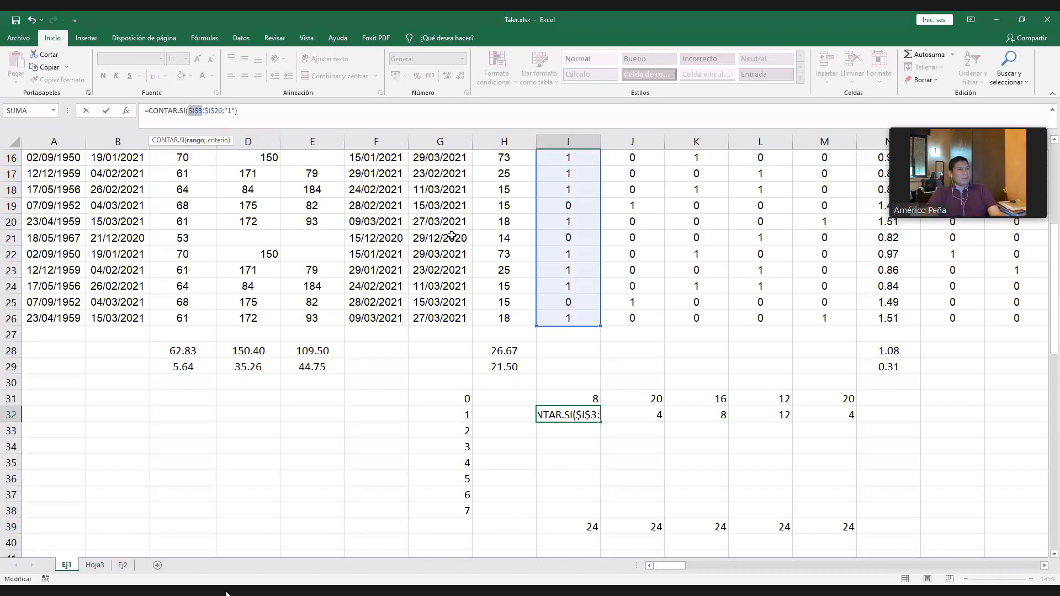
pyautogui.hotkey('ctrl', 'Return')
# - Try filling the fixed-range count from I32 to I38, inspect the copies' range and "1" criterion, and undo the fill
pyautogui.moveTo(600, 422); pyautogui.dragTo(597, 516)
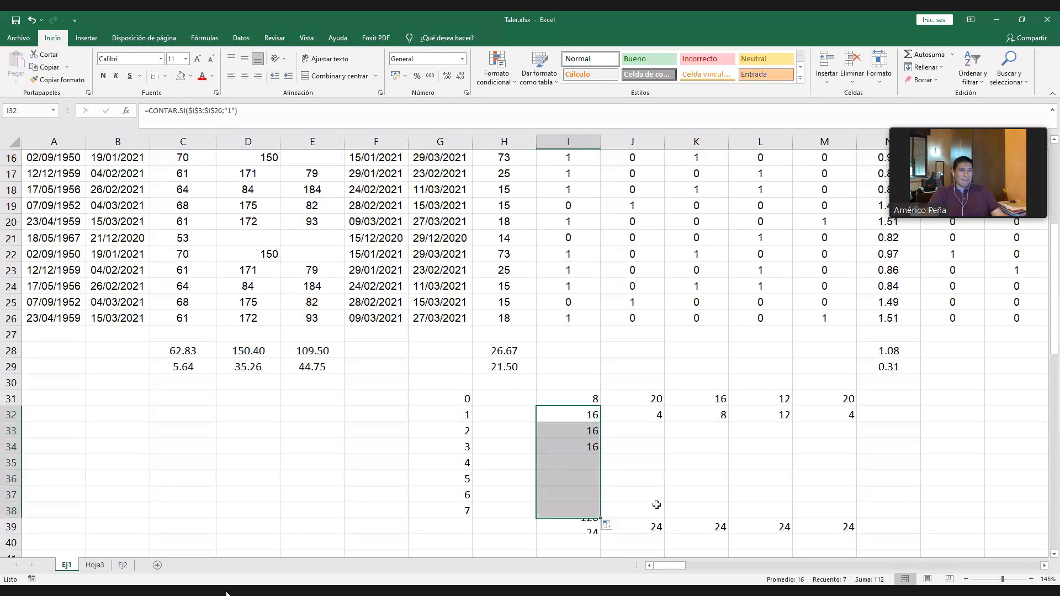
pyautogui.click(664, 471)
pyautogui.click(593, 434)
pyautogui.click(595, 447)
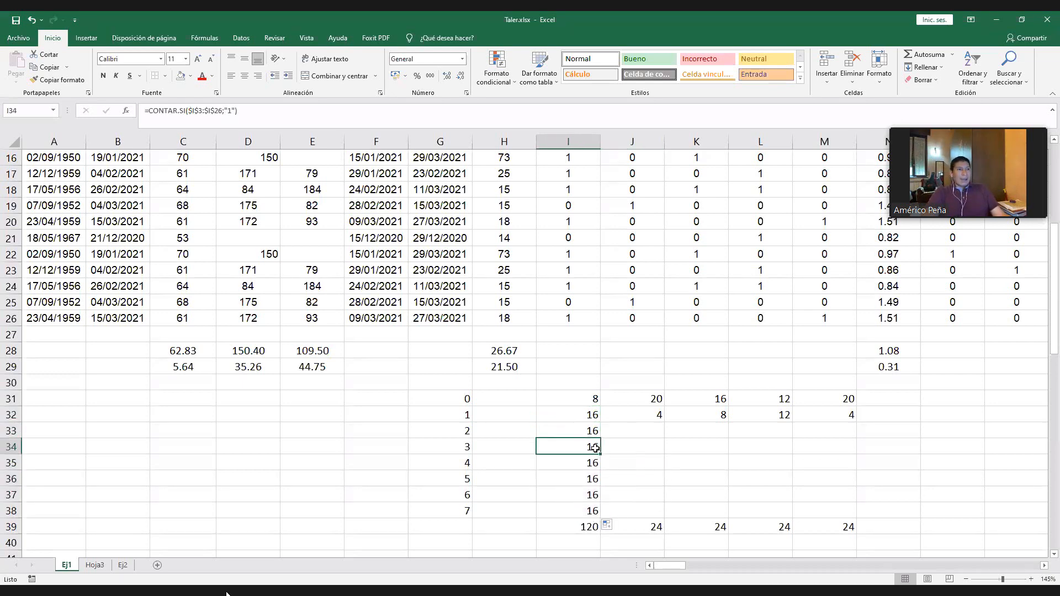
pyautogui.click(590, 429)
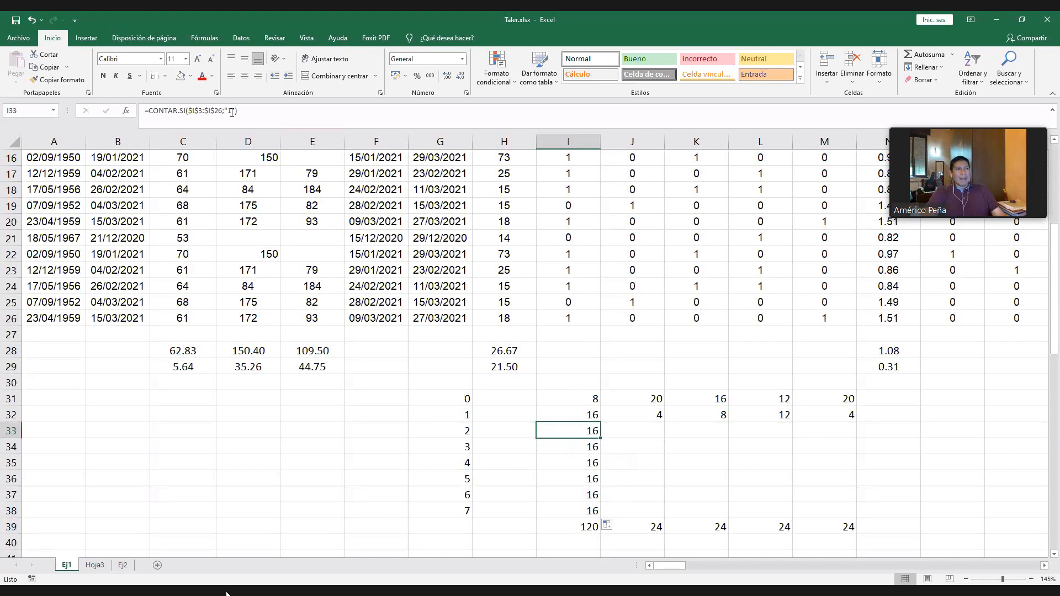
pyautogui.press('Down')
pyautogui.press('Down')
pyautogui.press('Down')
pyautogui.press('Down')
pyautogui.press('Down')
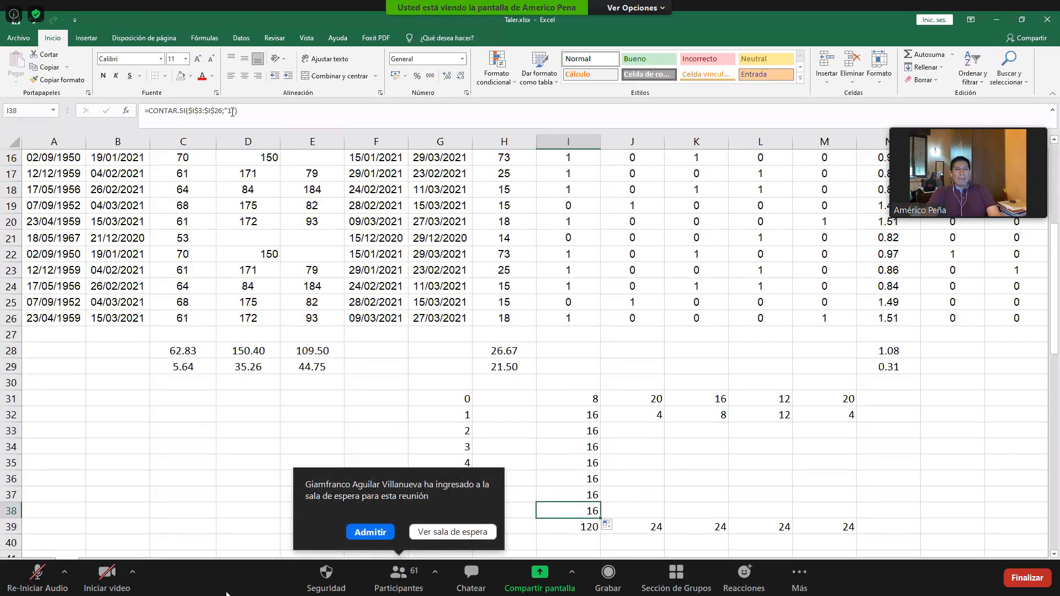
pyautogui.hotkey('ctrl', 'z')
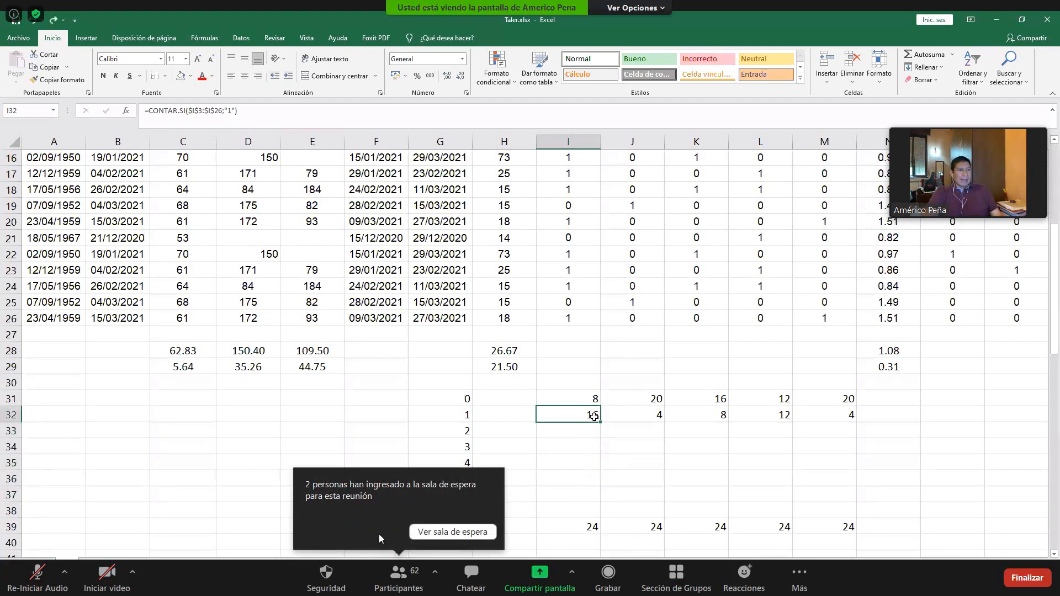
# - Admit everyone in the Zoom waiting room and close the participants list
pyautogui.click(416, 532)
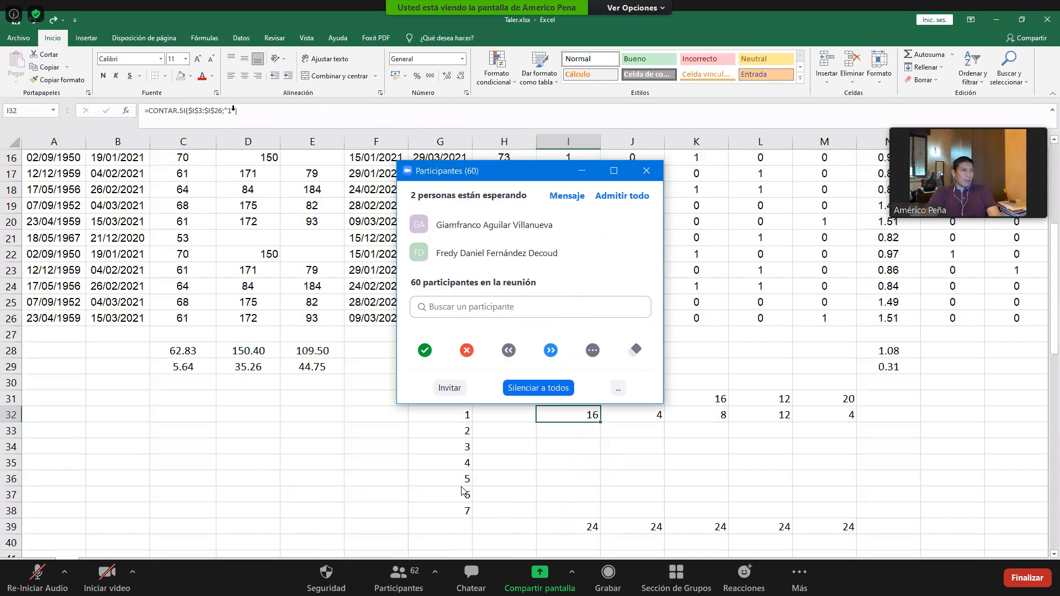
pyautogui.click(622, 196)
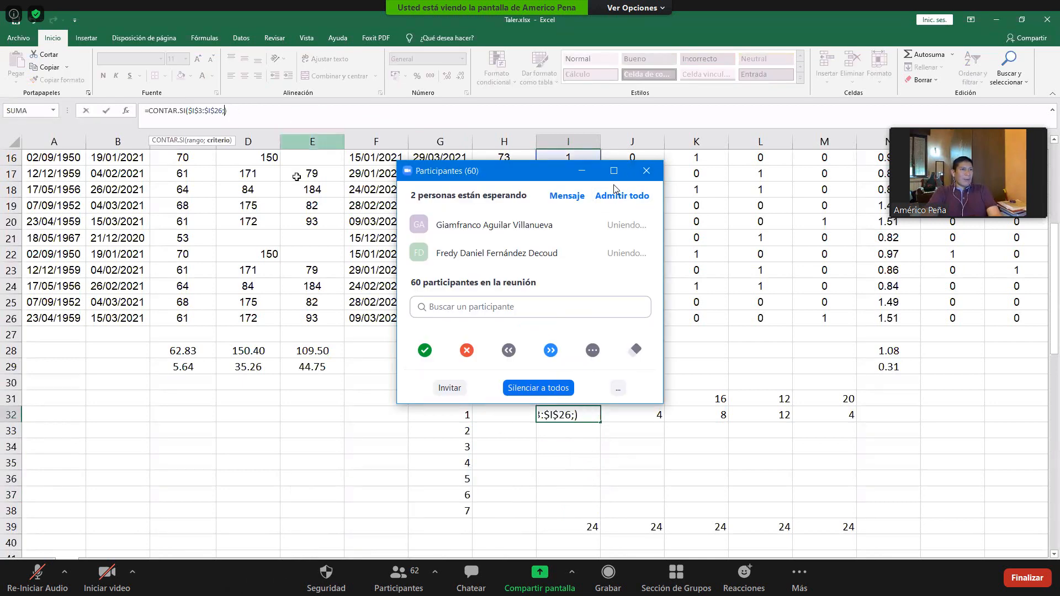
pyautogui.click(644, 177)
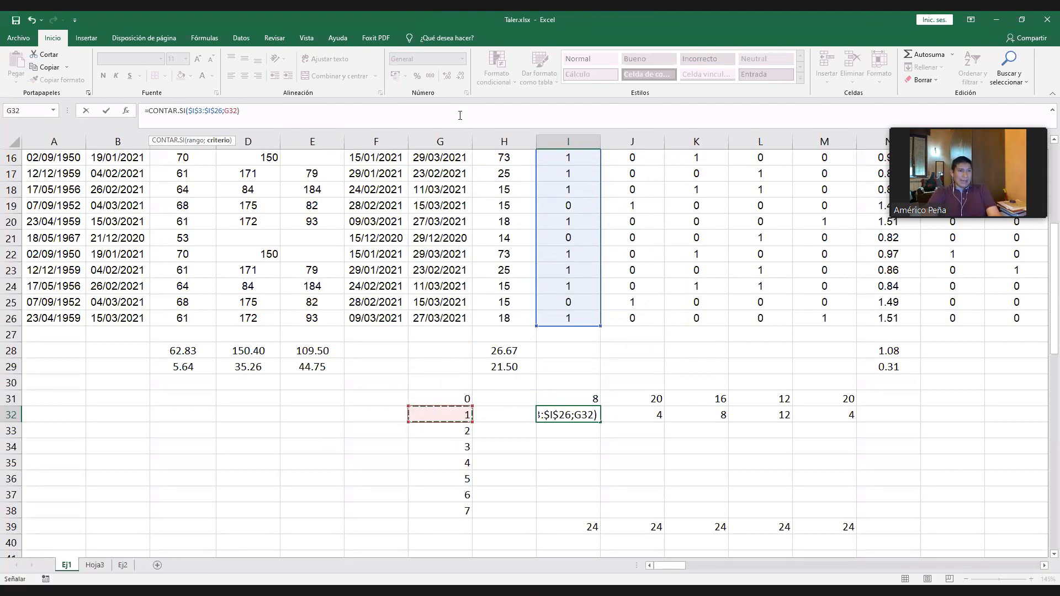
# - Use cell G32 as the criterion so I32 reads =CONTAR.SI($I$3:$I$26;G32), and fill the formula down to I38
pyautogui.press('Return')
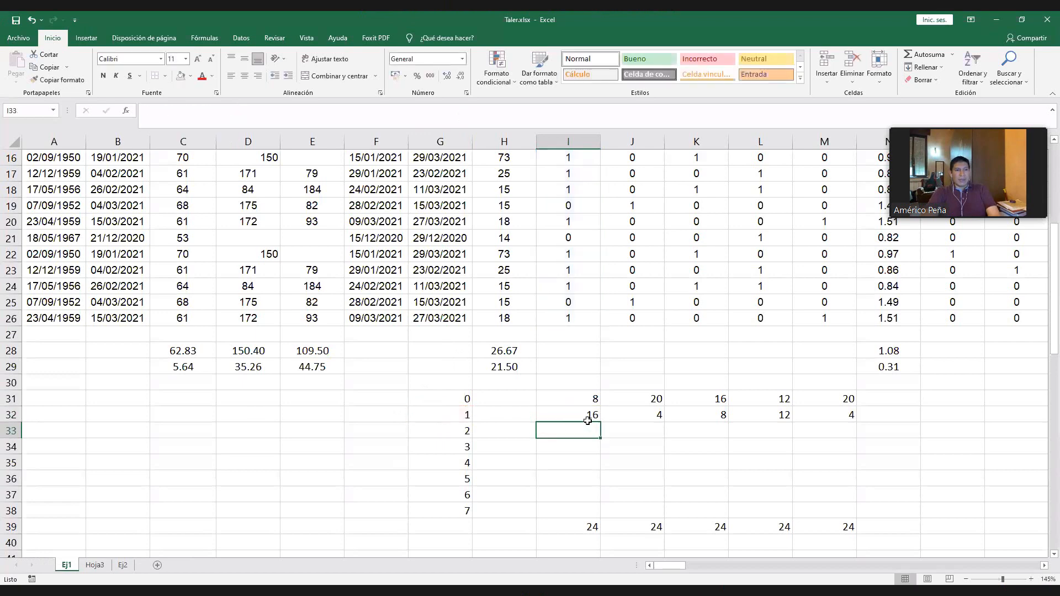
pyautogui.press('Up')
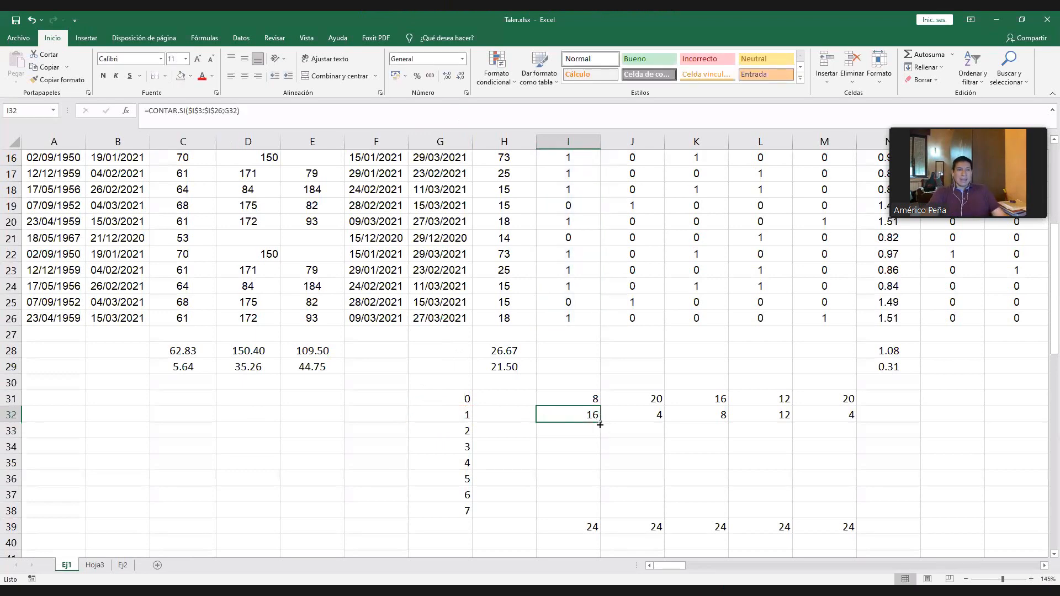
pyautogui.moveTo(599, 424); pyautogui.dragTo(599, 513)
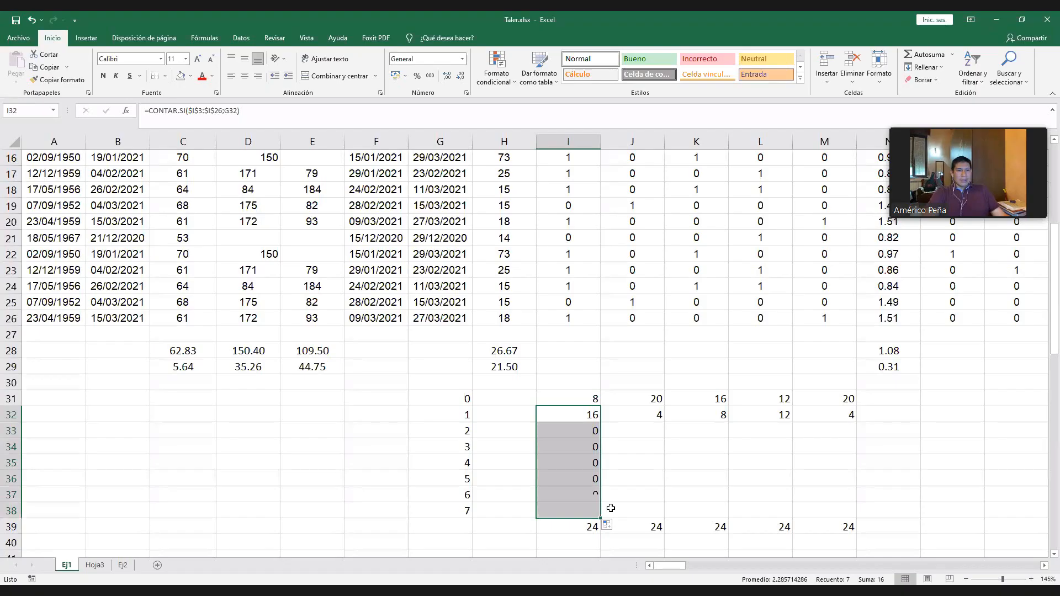
# - Inspect the range and criterion references in the I33 copy of the count formula
pyautogui.click(585, 430)
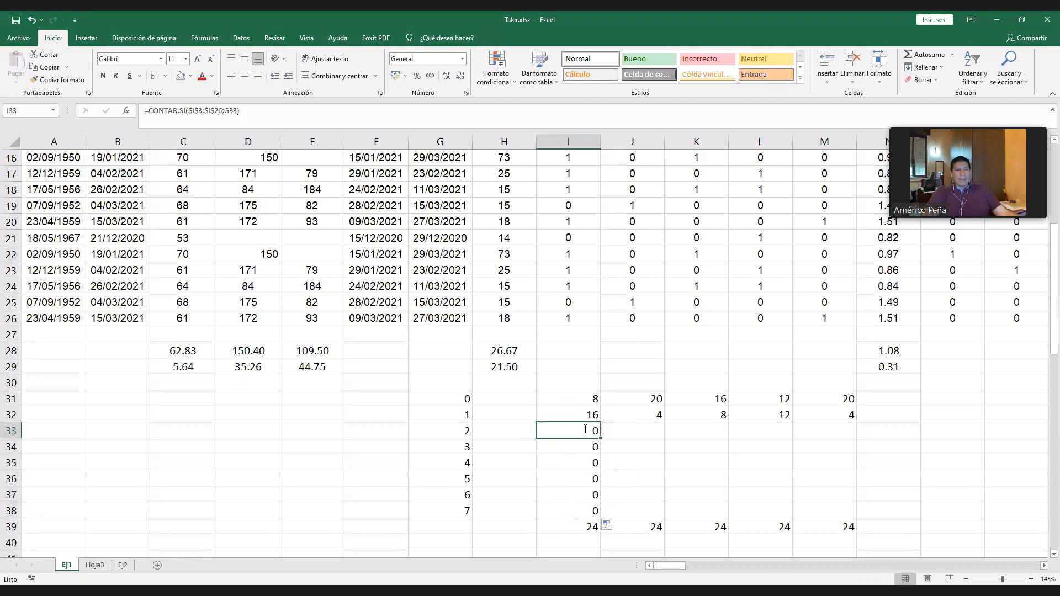
pyautogui.doubleClick(585, 431)
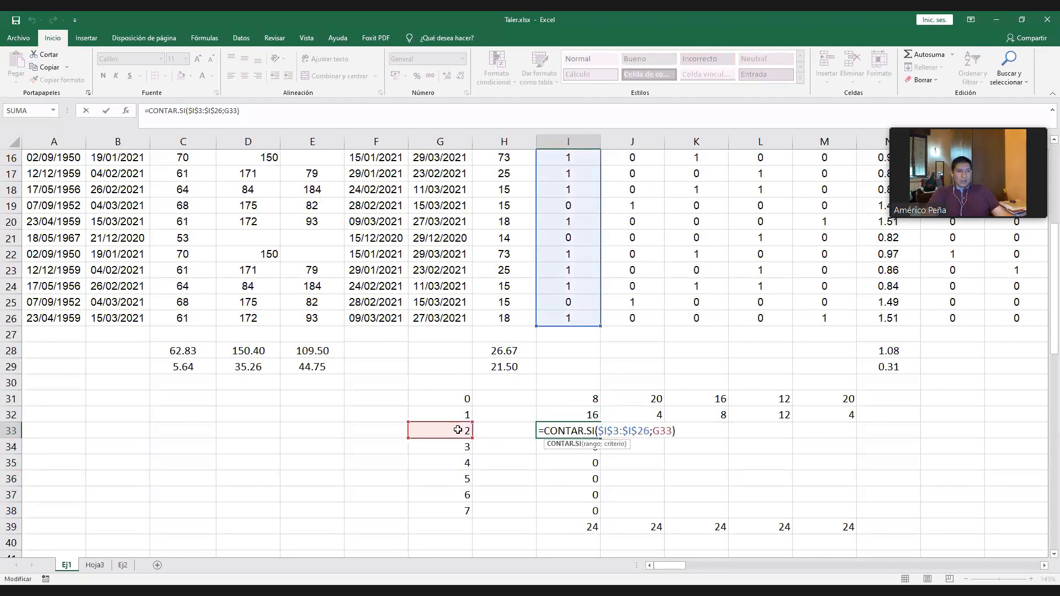
pyautogui.press('Escape')
# - Test the counts by changing the code in I19 to 2 and the code in I24 to 3
pyautogui.click(574, 205)
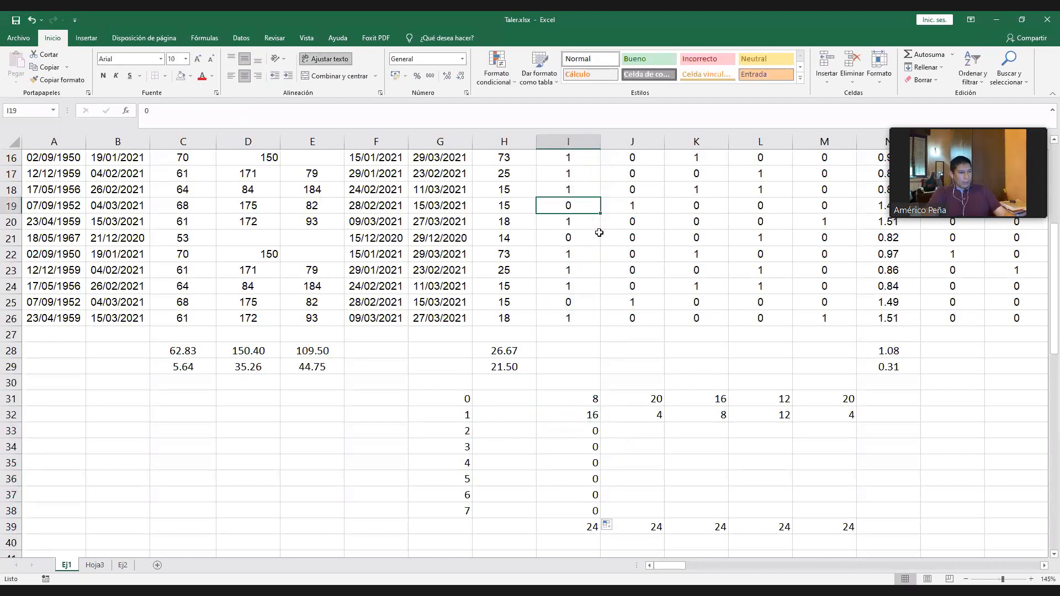
pyautogui.write('2')
pyautogui.click(696, 414)
pyautogui.click(585, 431)
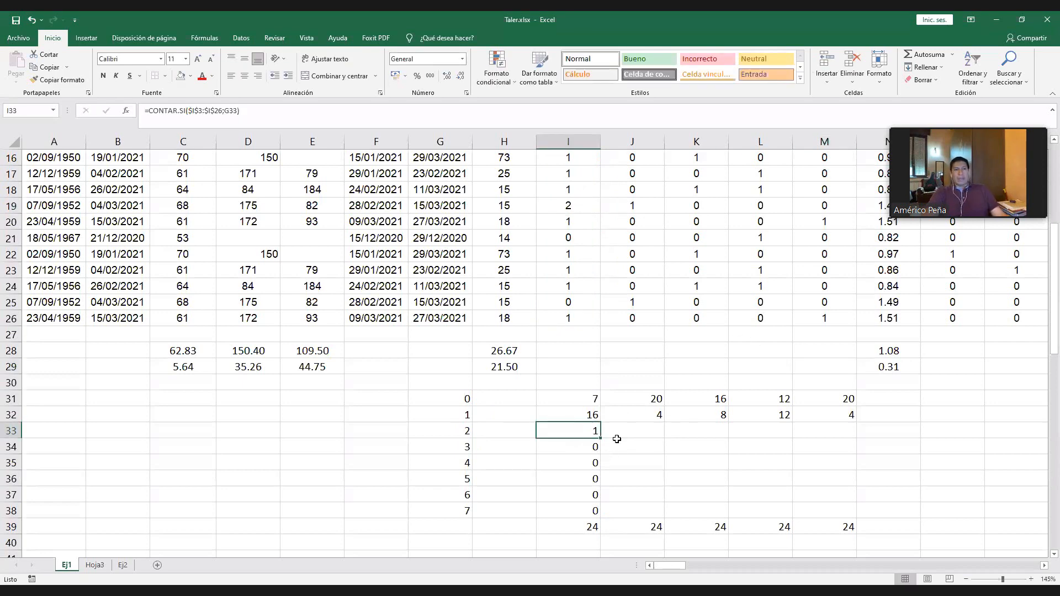
pyautogui.click(593, 447)
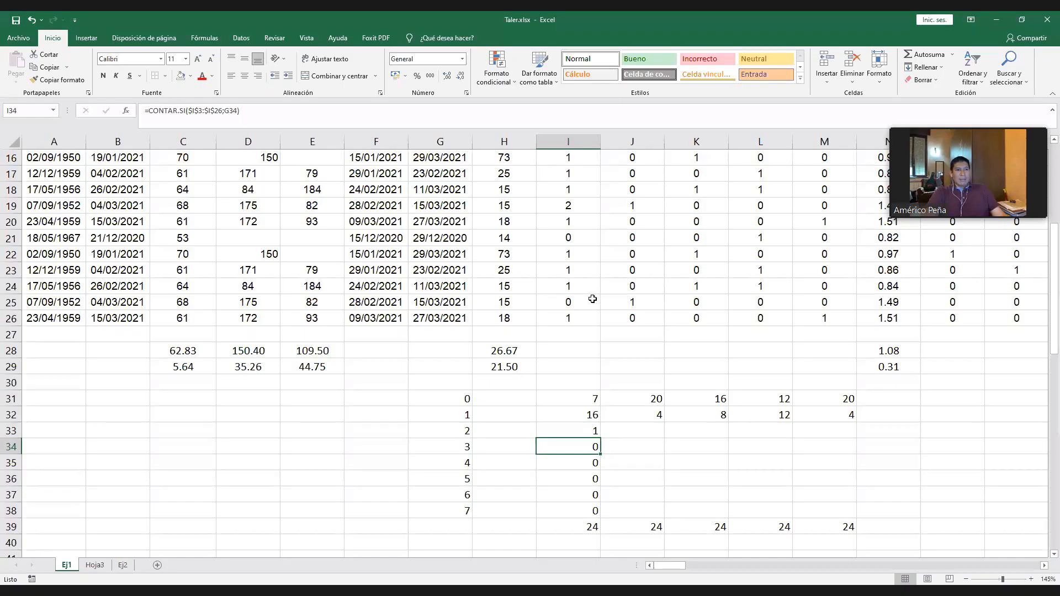
pyautogui.click(578, 282)
pyautogui.write('3')
pyautogui.click(665, 316)
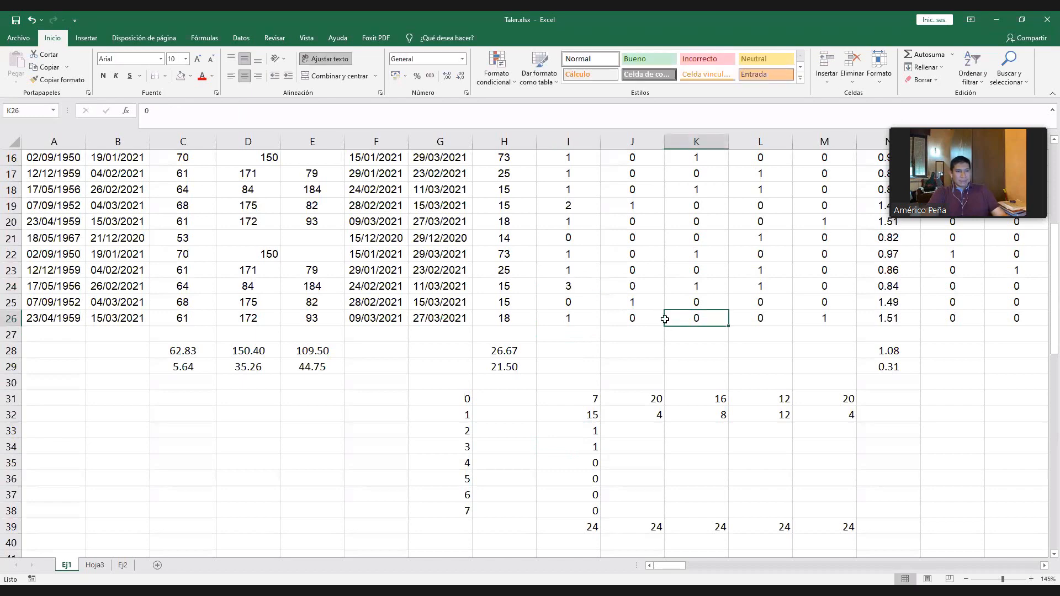
# - Change the code in I16 to 4 and the code in I25 to 5
pyautogui.click(568, 162)
pyautogui.write('4')
pyautogui.click(574, 207)
pyautogui.click(576, 269)
pyautogui.click(576, 303)
pyautogui.write('5')
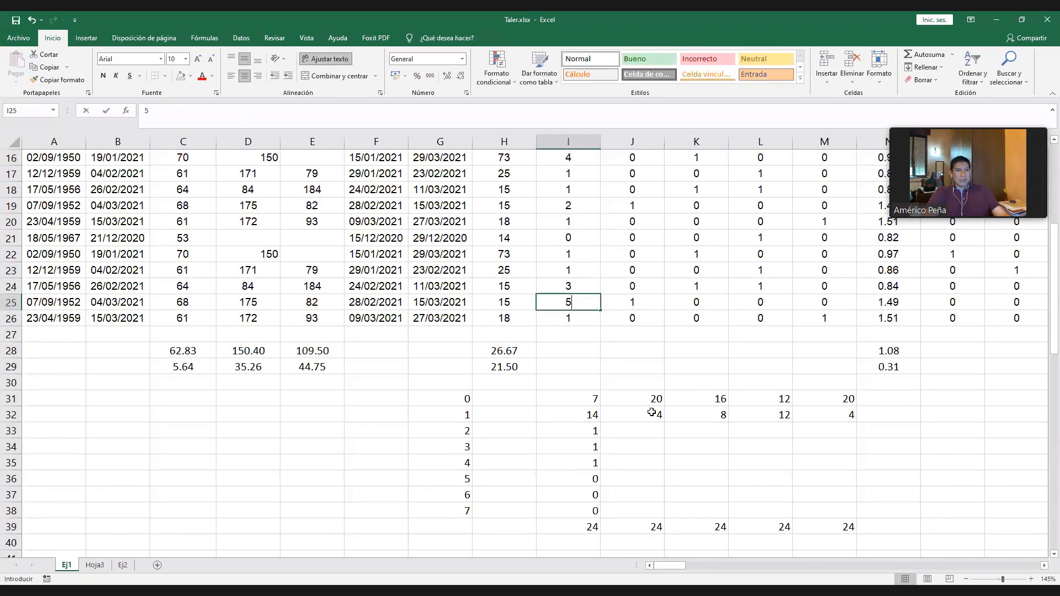
pyautogui.click(682, 446)
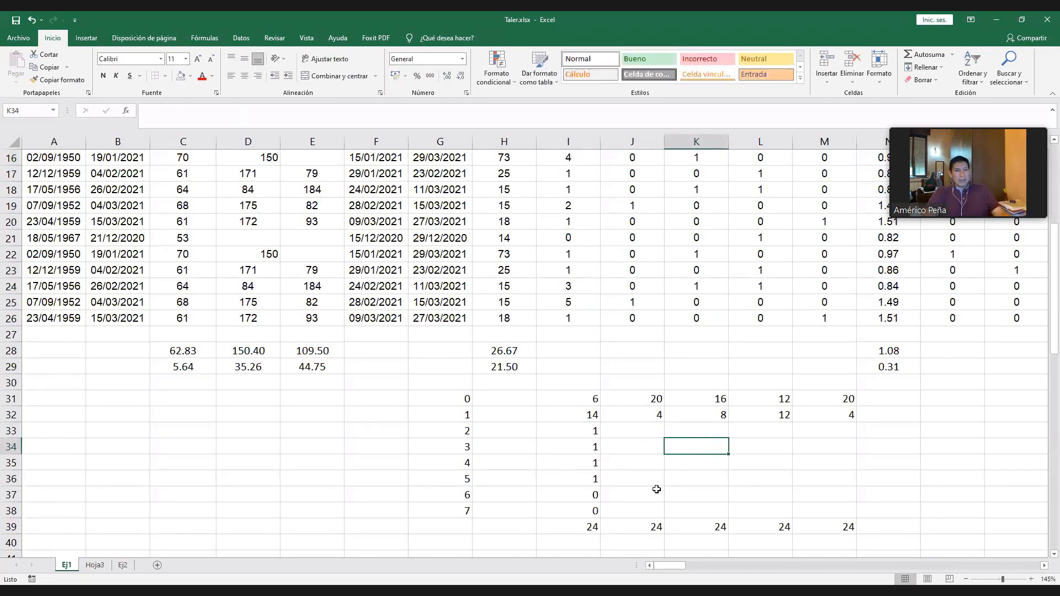
# - Change the code in I25 to 4
pyautogui.click(576, 288)
pyautogui.click(579, 298)
pyautogui.write('4')
pyautogui.click(699, 431)
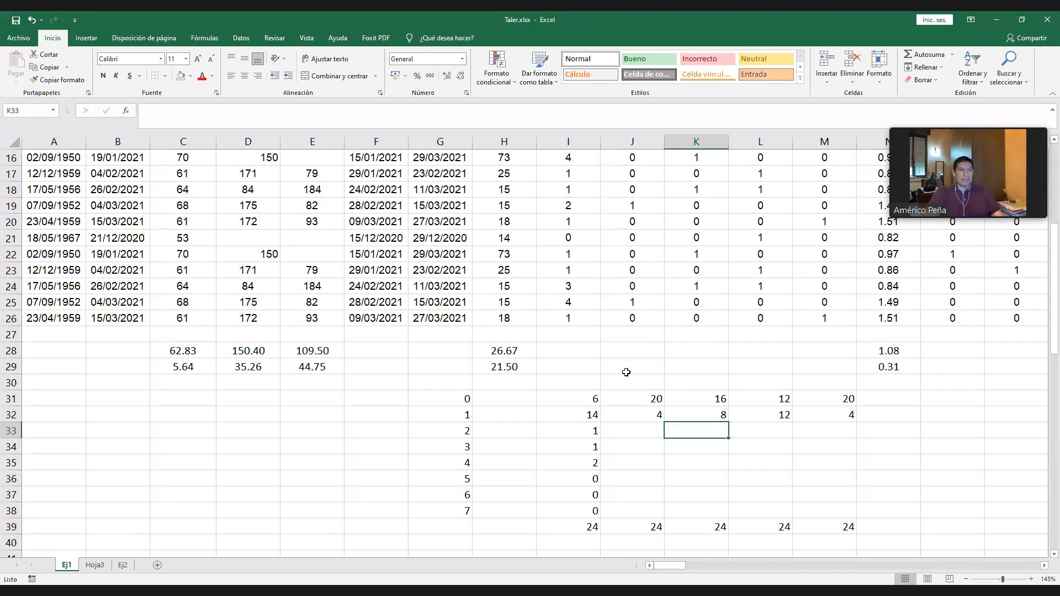
pyautogui.click(571, 301)
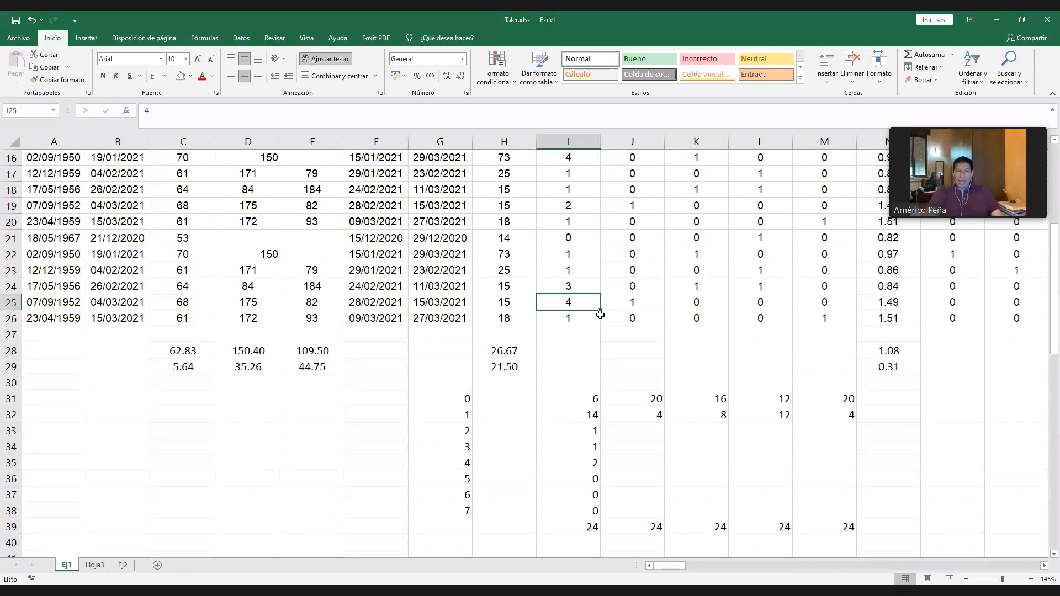
pyautogui.click(631, 335)
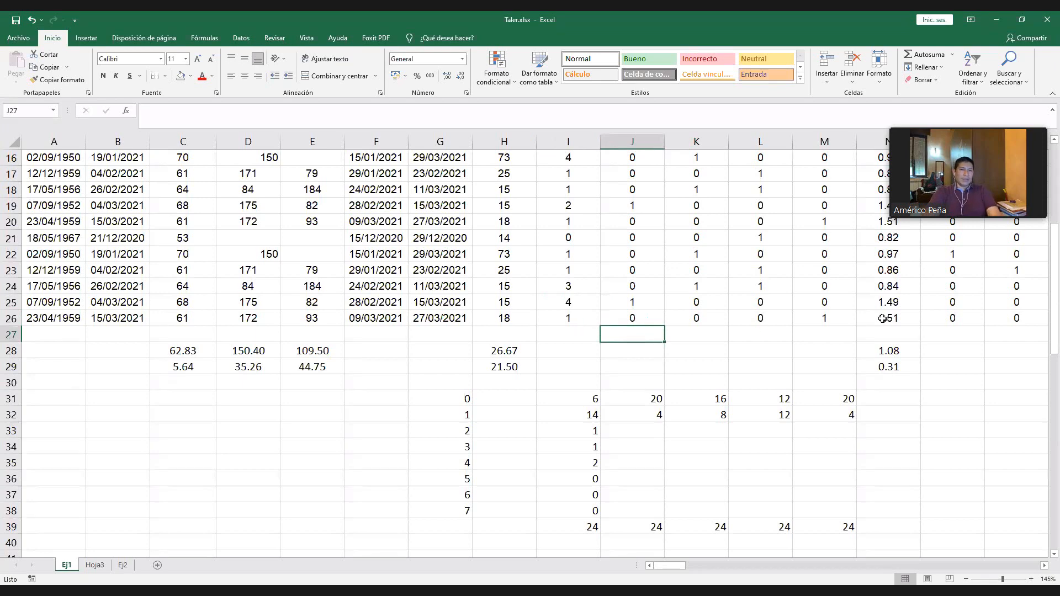
# - Copy the count formulas for codes 0 and 1 in I31:M32 and paste them starting at O31
pyautogui.moveTo(582, 399); pyautogui.dragTo(845, 416)
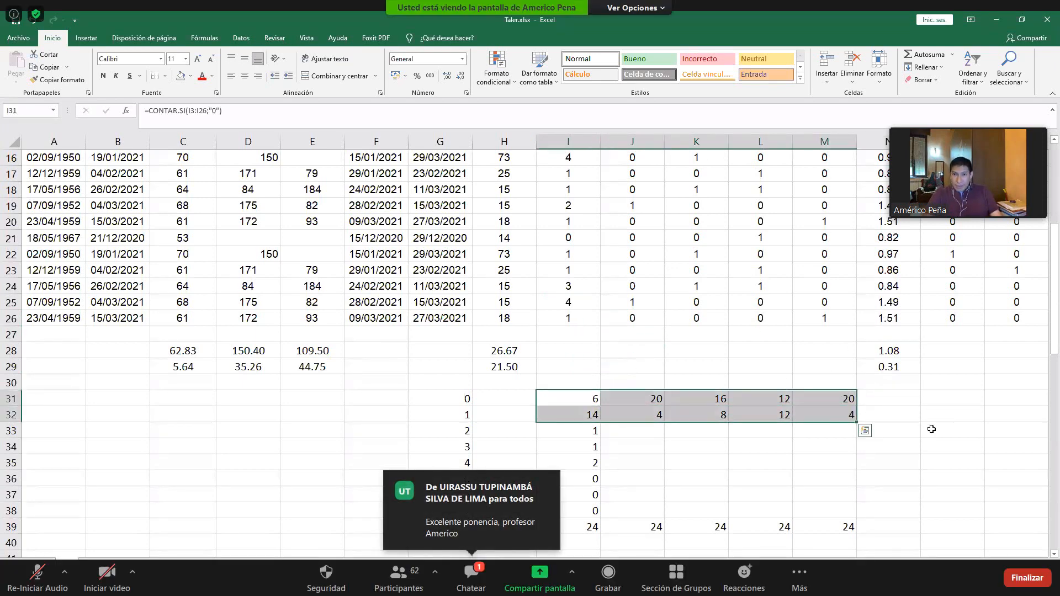
pyautogui.hotkey('ctrl', 'c')
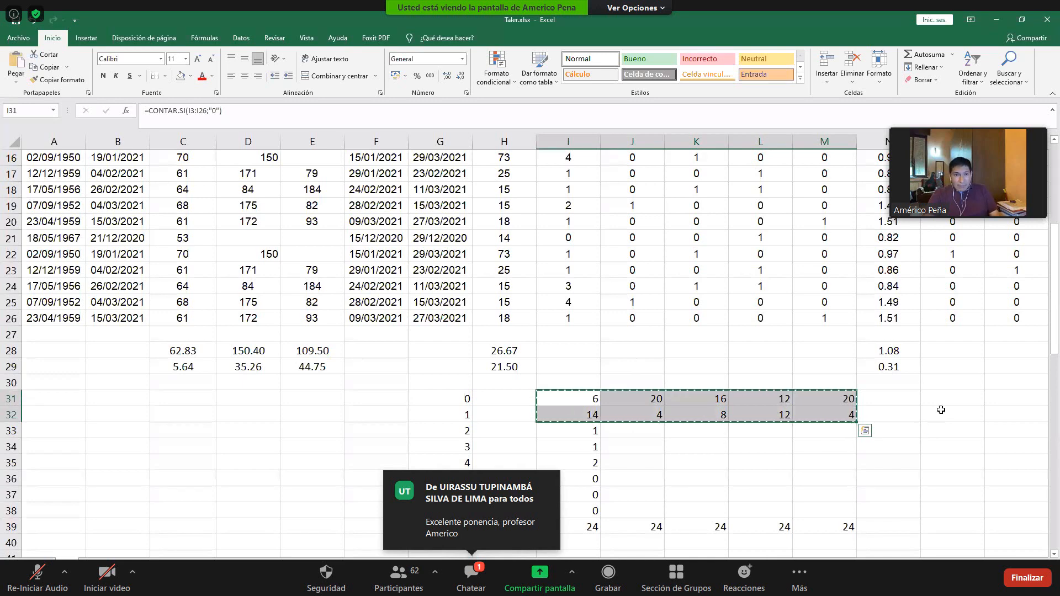
pyautogui.click(961, 399)
pyautogui.hotkey('alt', 'Tab')
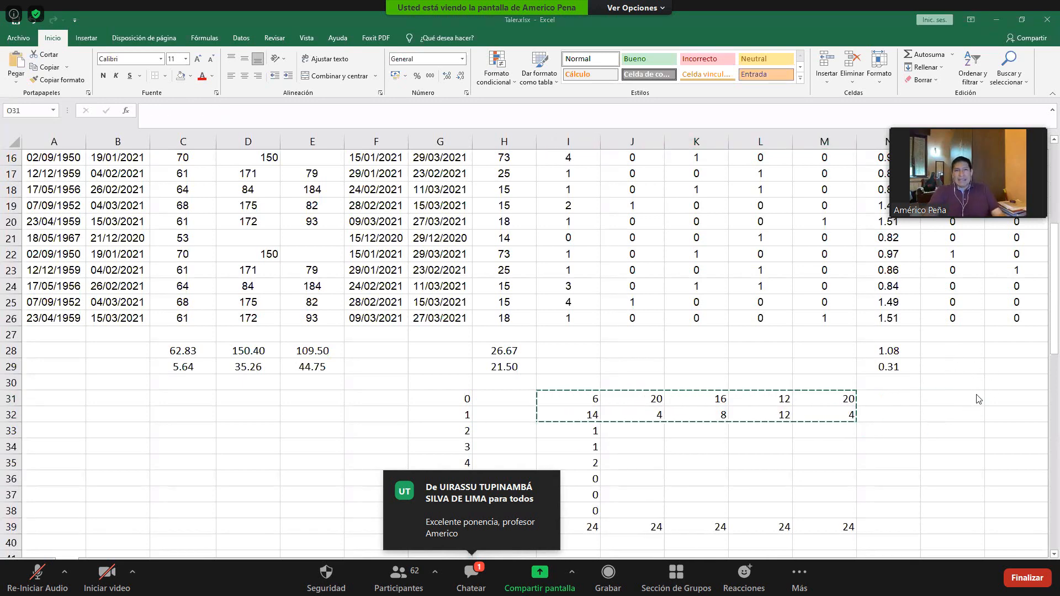
pyautogui.hotkey('alt', 'Tab')
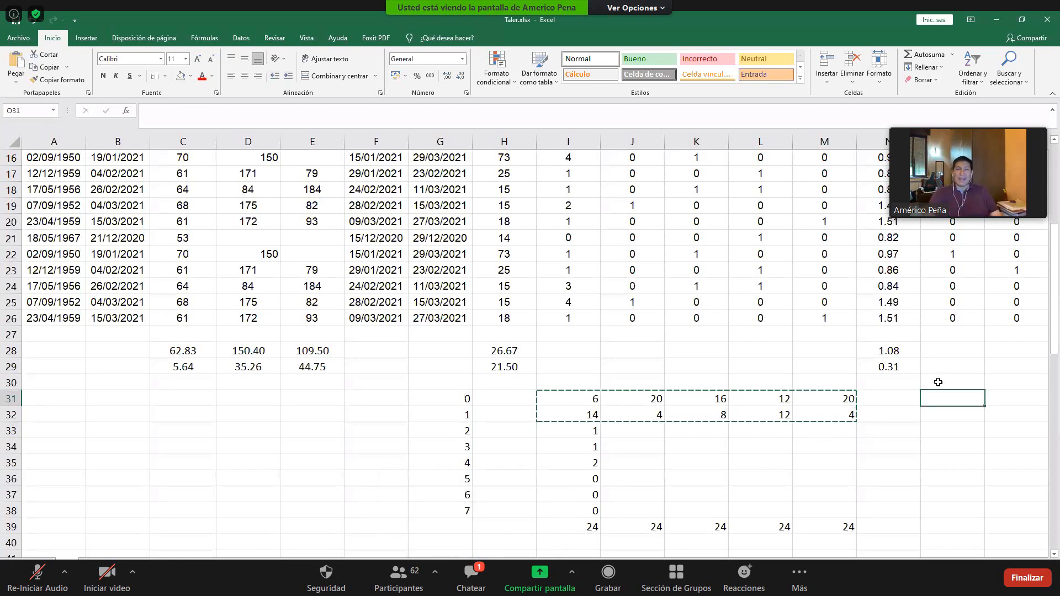
pyautogui.moveTo(829, 393); pyautogui.dragTo(602, 411)
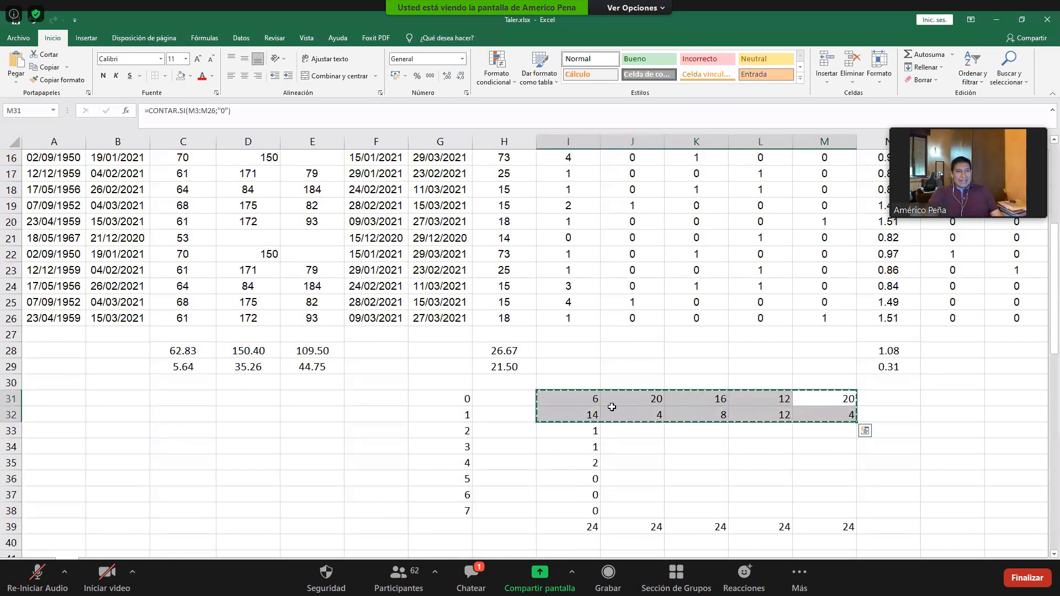
pyautogui.click(975, 398)
pyautogui.hotkey('ctrl', 'v')
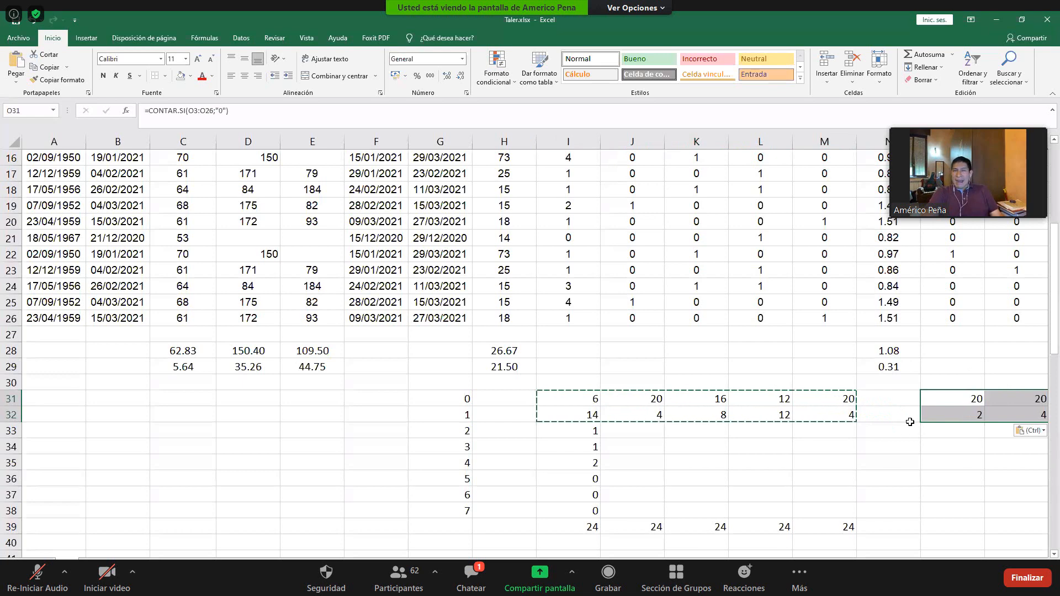
pyautogui.click(903, 442)
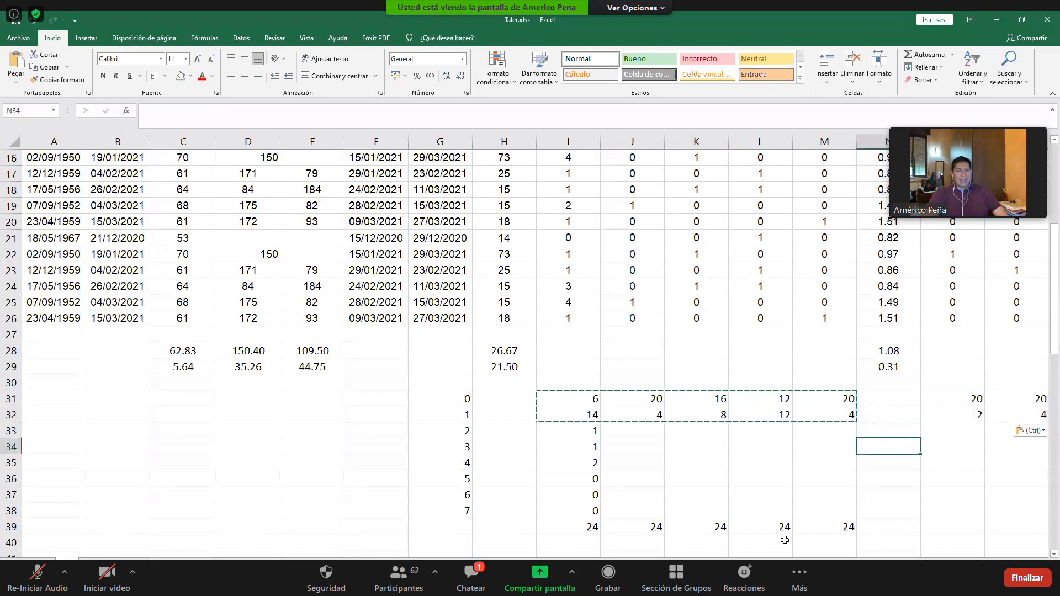
pyautogui.hscroll(5, 784, 540)
pyautogui.hscroll(-3, 784, 540)
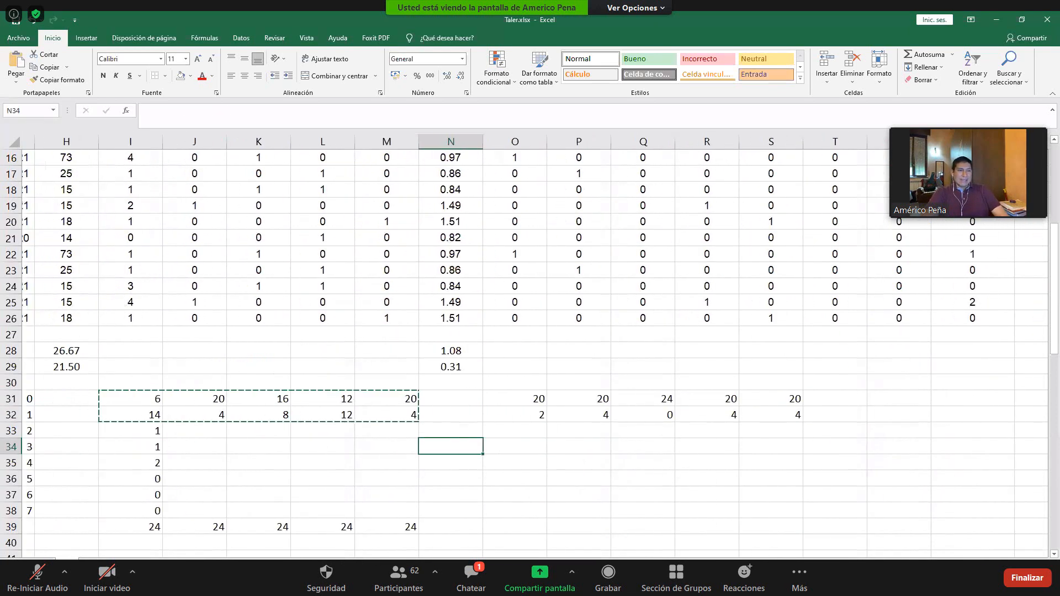
pyautogui.hscroll(-7, 262, 546)
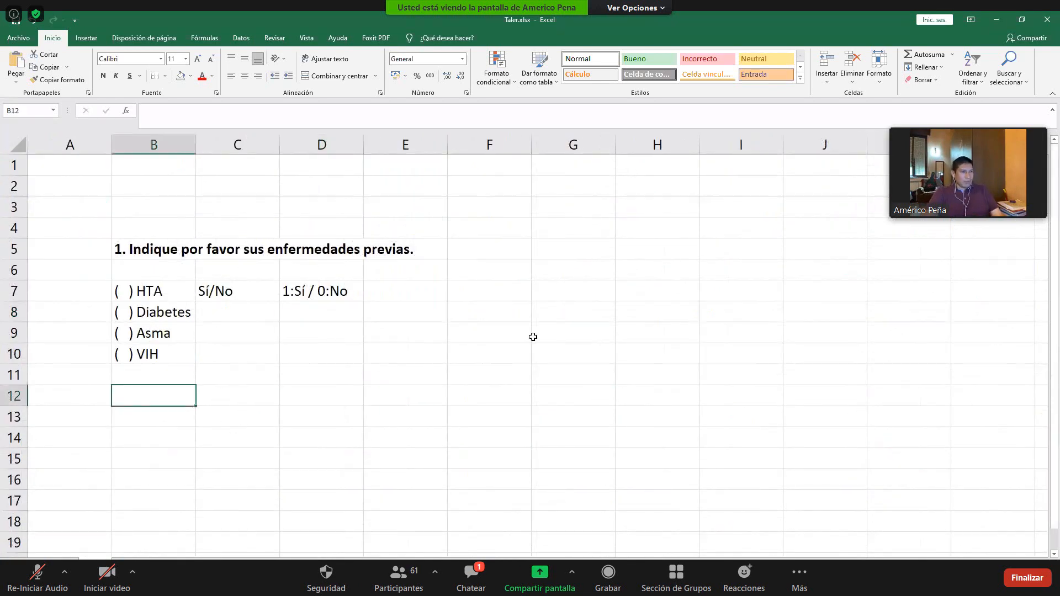
# - Enter the heading Ciudad in G10 of the sheet with the previous-illnesses question
pyautogui.click(541, 351)
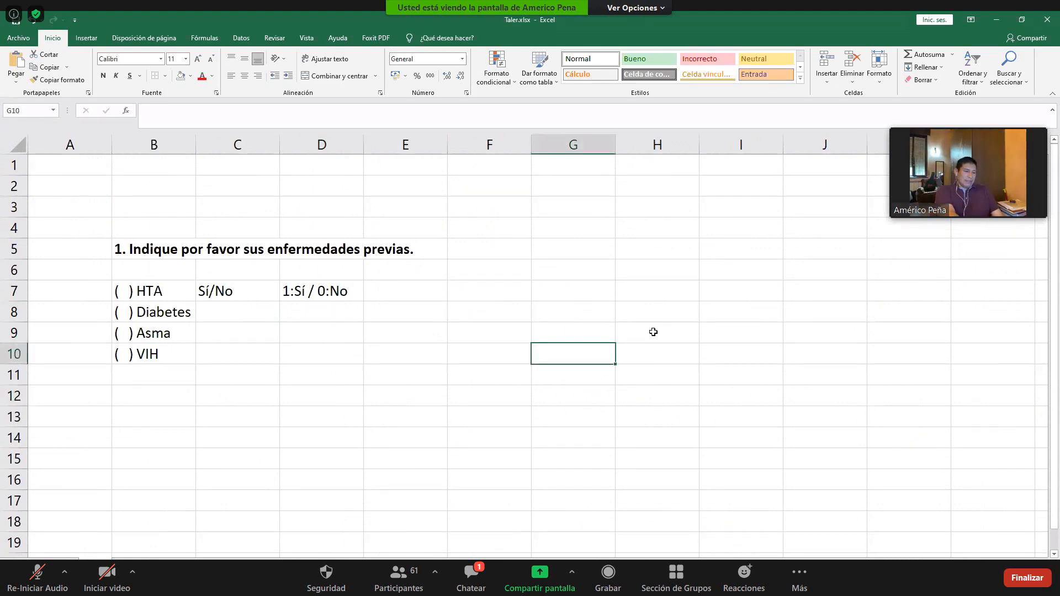
pyautogui.write('cIUDAD')
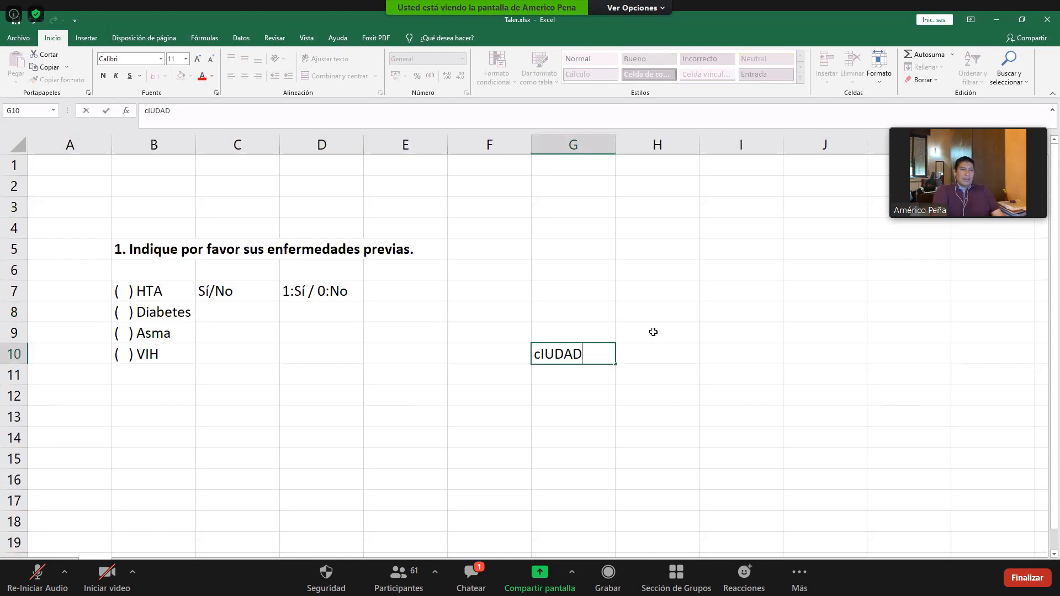
pyautogui.press('Return')
pyautogui.press('Up')
pyautogui.press('Return')
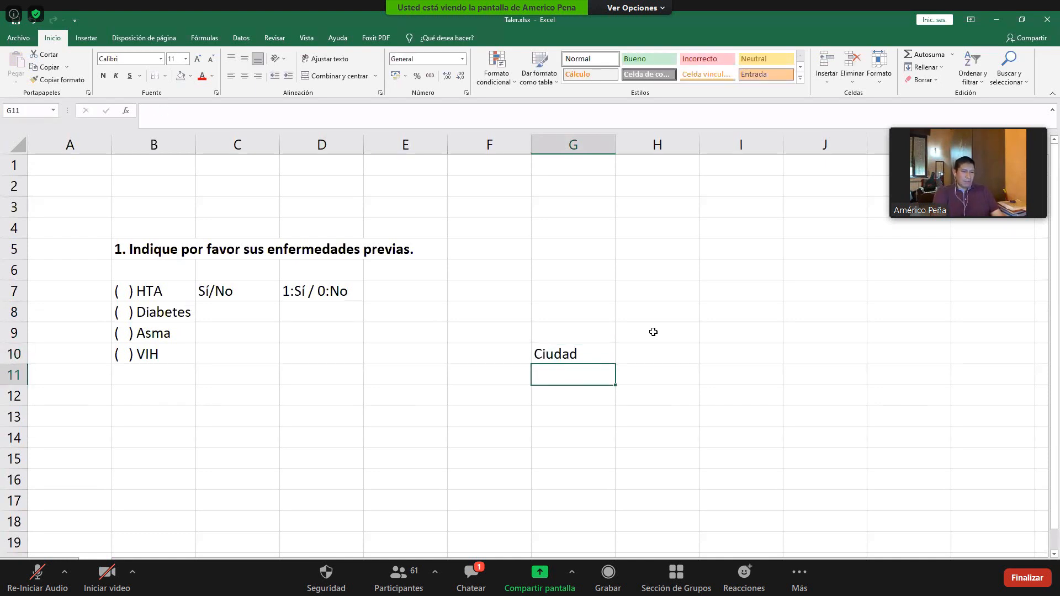
# - List the cities Quito, Lima, Huacho, Arequipa and Manabí in G11:G15 under the Ciudad heading
pyautogui.write('Quito')
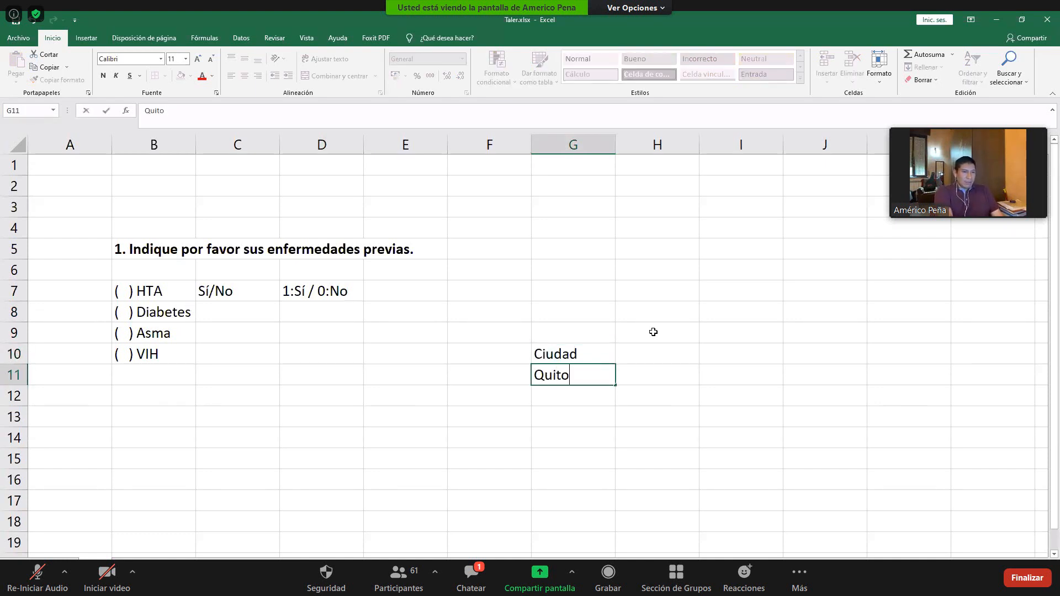
pyautogui.press('Return')
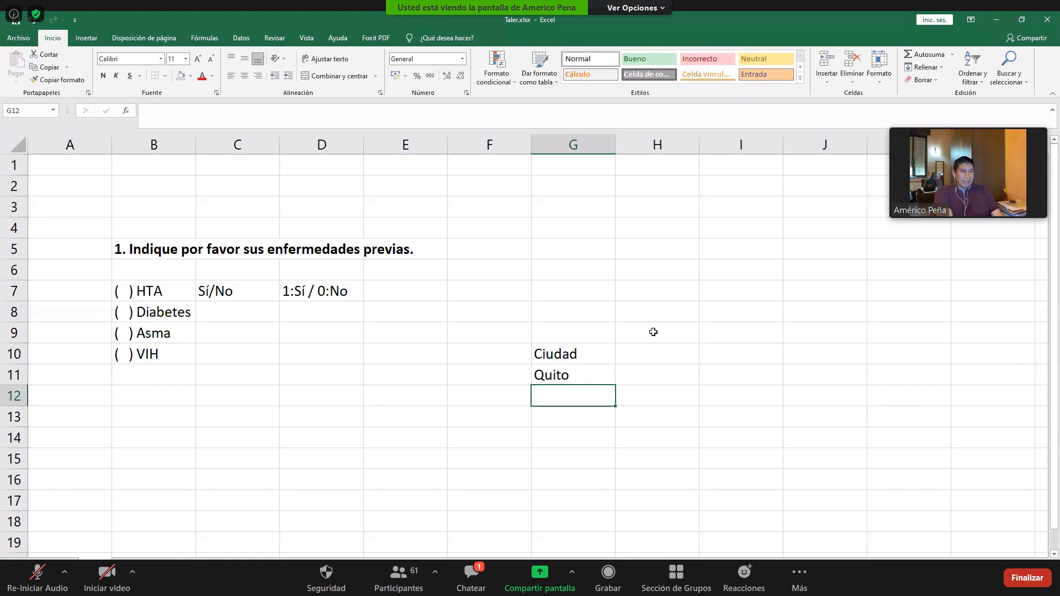
pyautogui.write('Lima')
pyautogui.press('Return')
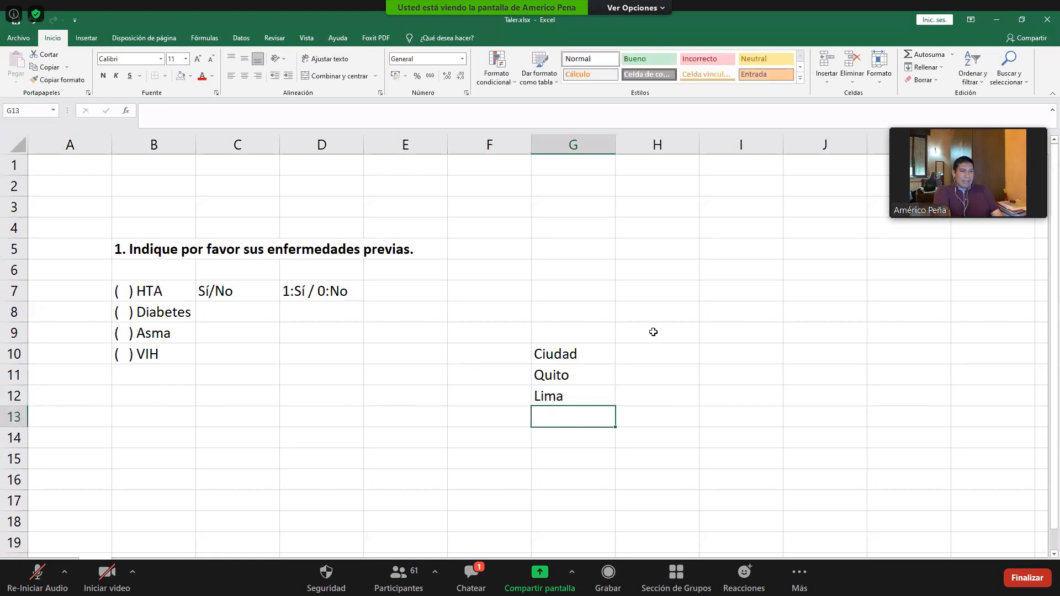
pyautogui.write('Ha')
pyautogui.press('BackSpace')
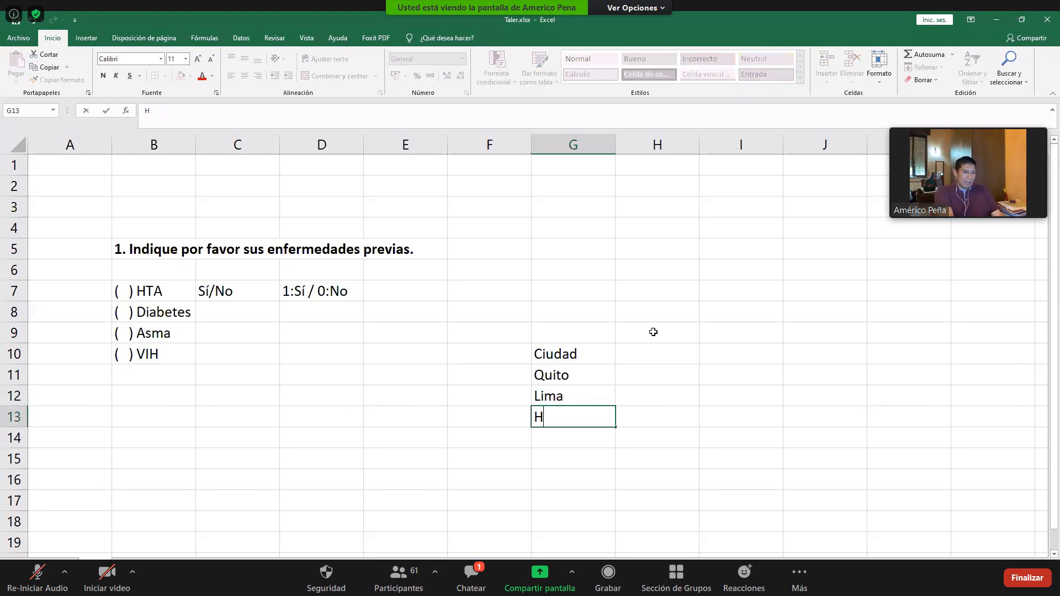
pyautogui.write('uacho')
pyautogui.press('Return')
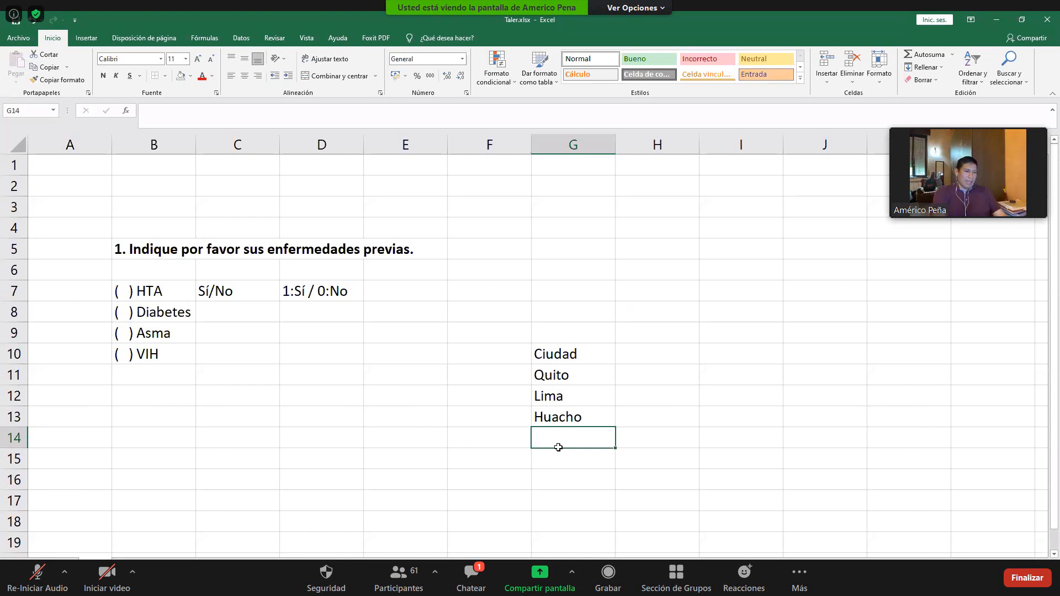
pyautogui.write('Arequipa')
pyautogui.press('Return')
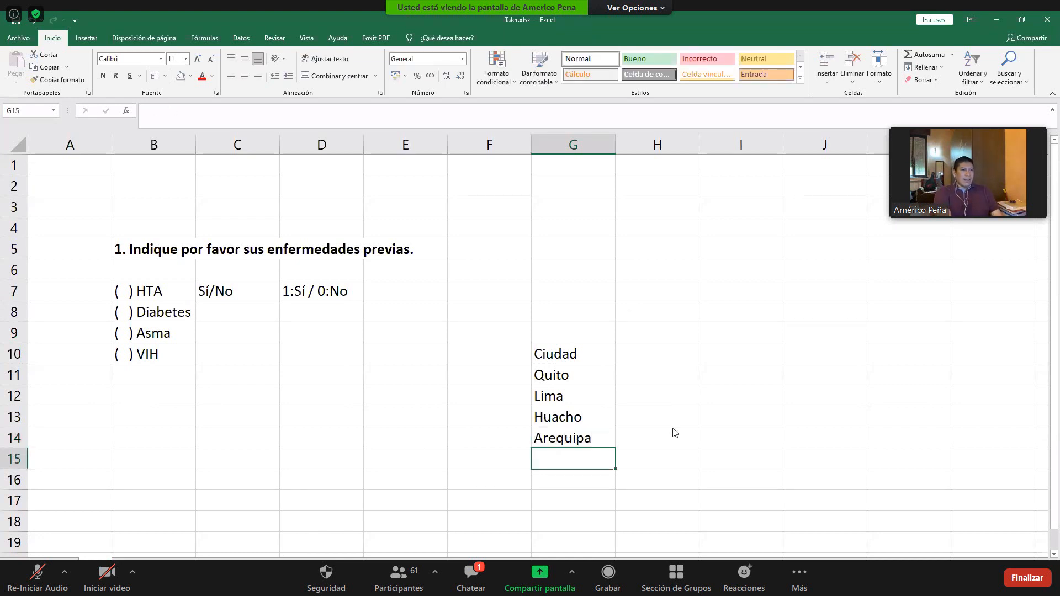
pyautogui.hotkey('alt', 'Tab')
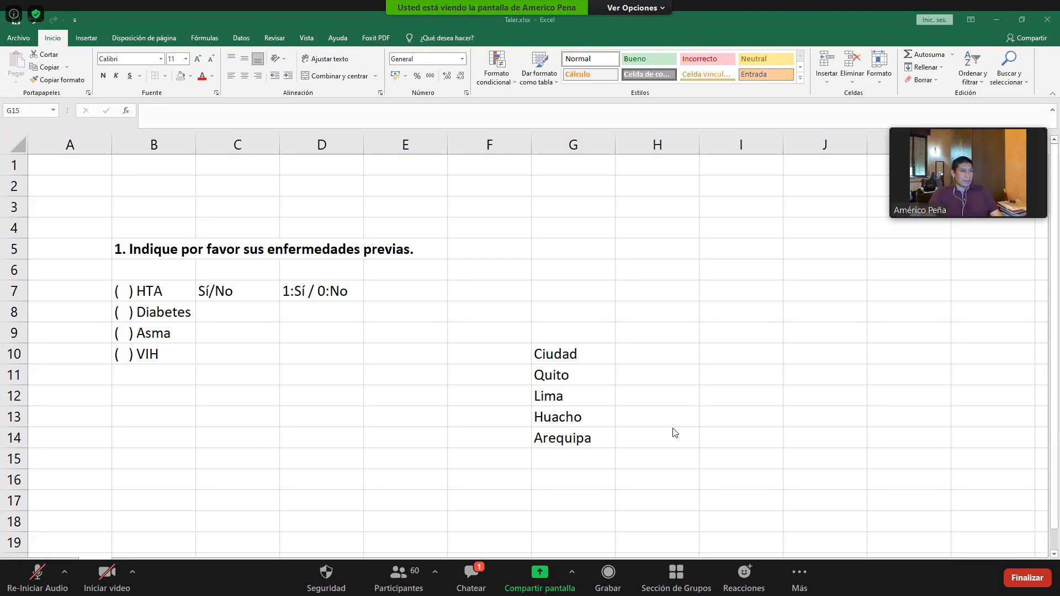
pyautogui.click(808, 306)
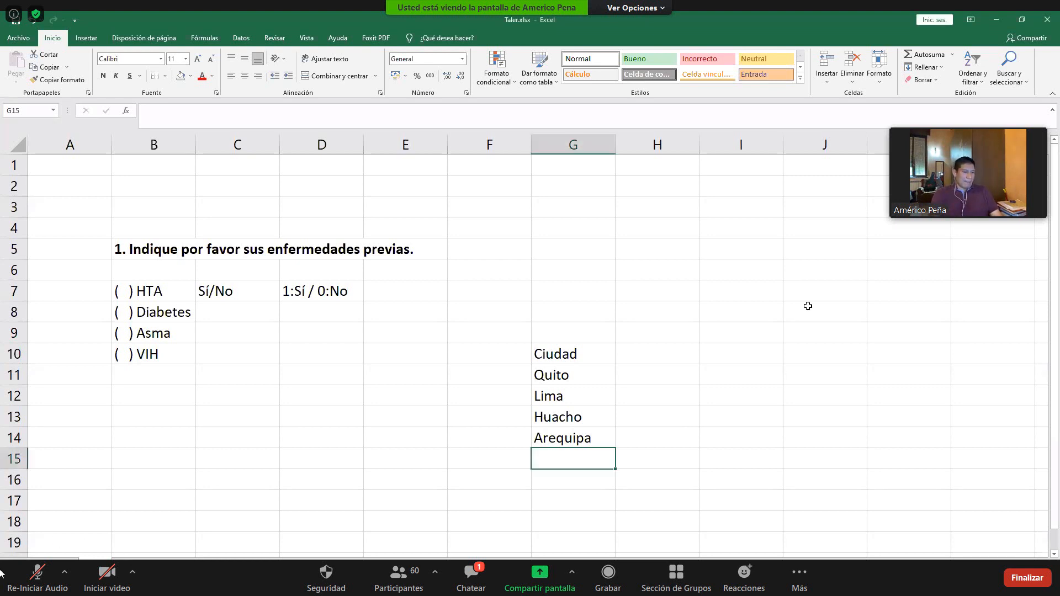
pyautogui.write('Manabí')
pyautogui.press('Return')
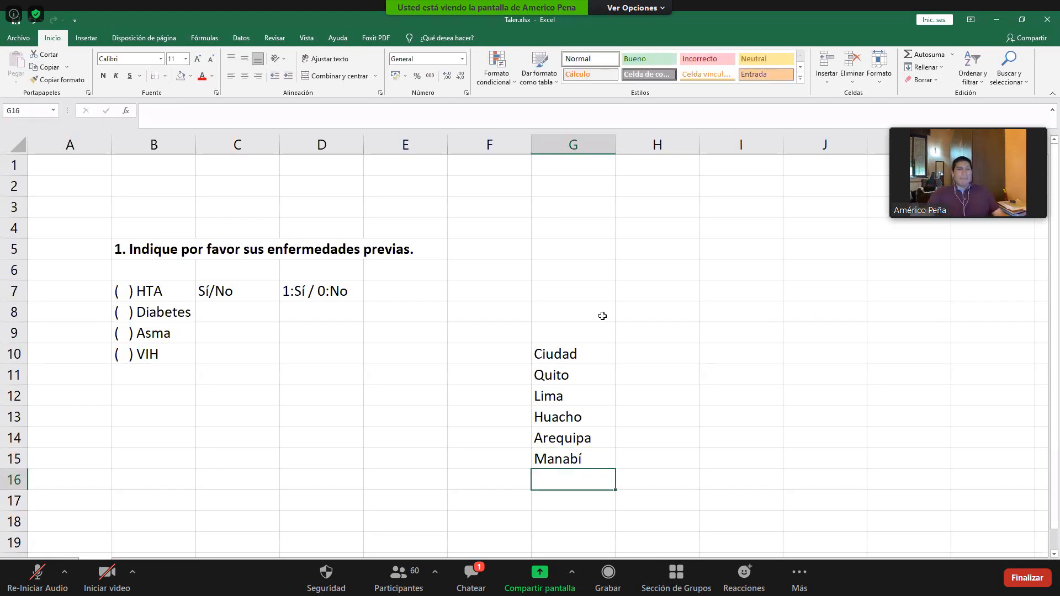
# - Make the Ciudad heading bold and assign the codes 1 to 5 to the cities in H11:H15
pyautogui.click(569, 354)
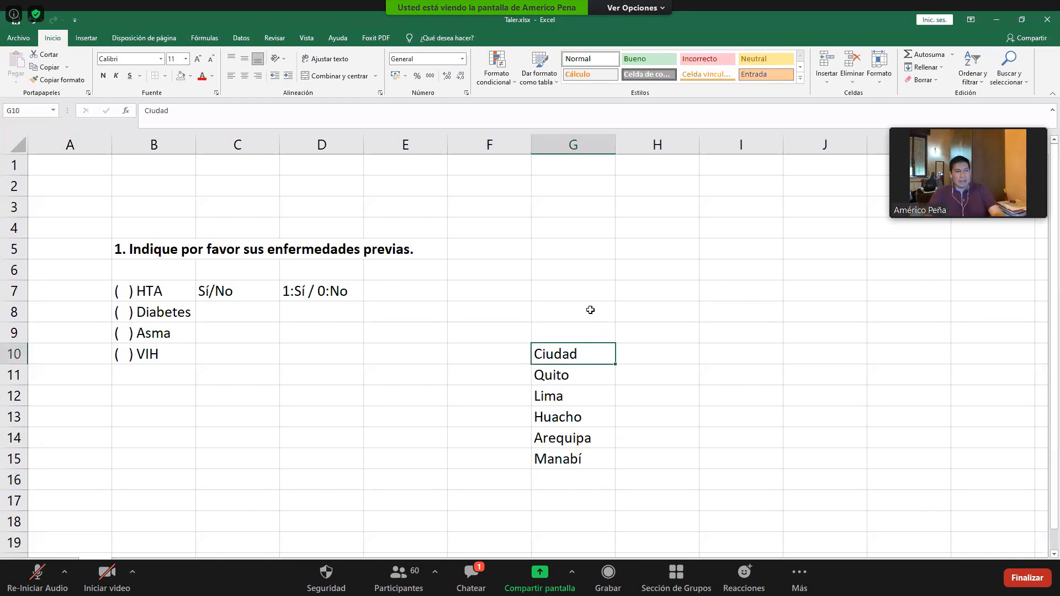
pyautogui.hotkey('ctrl', 'n')
pyautogui.click(640, 376)
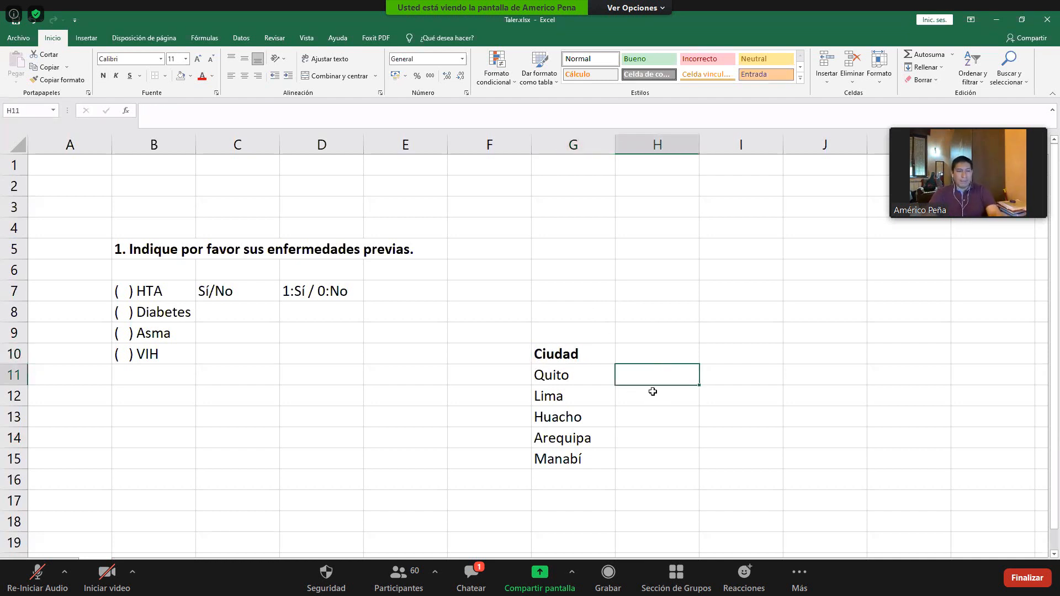
pyautogui.write('1')
pyautogui.press('Return')
pyautogui.write('2')
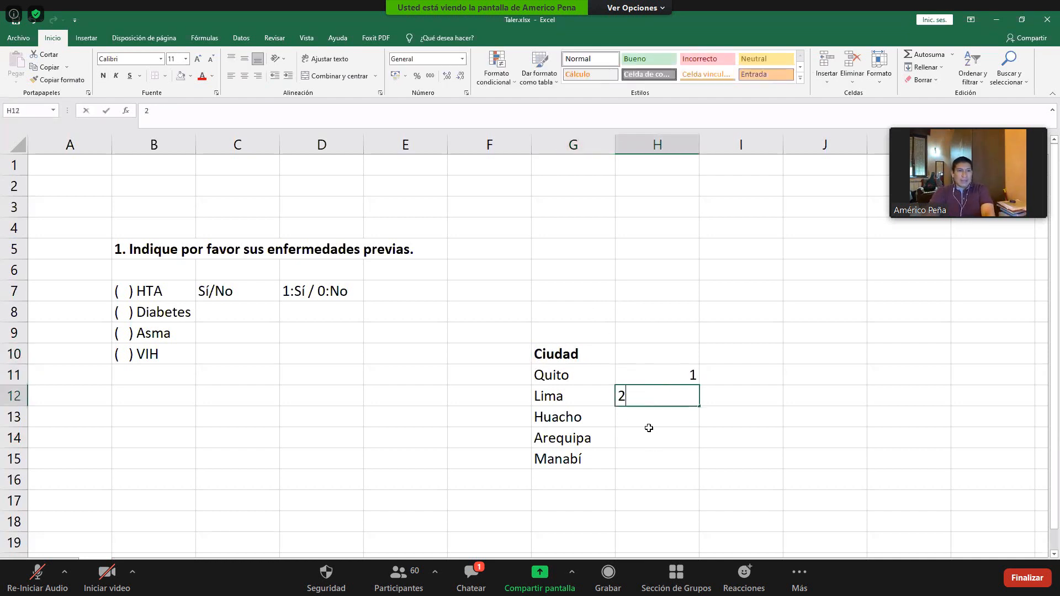
pyautogui.press('Return')
pyautogui.press('Return')
pyautogui.click(652, 415)
pyautogui.write('3')
pyautogui.press('Return')
pyautogui.write('4')
pyautogui.press('Return')
pyautogui.write('5')
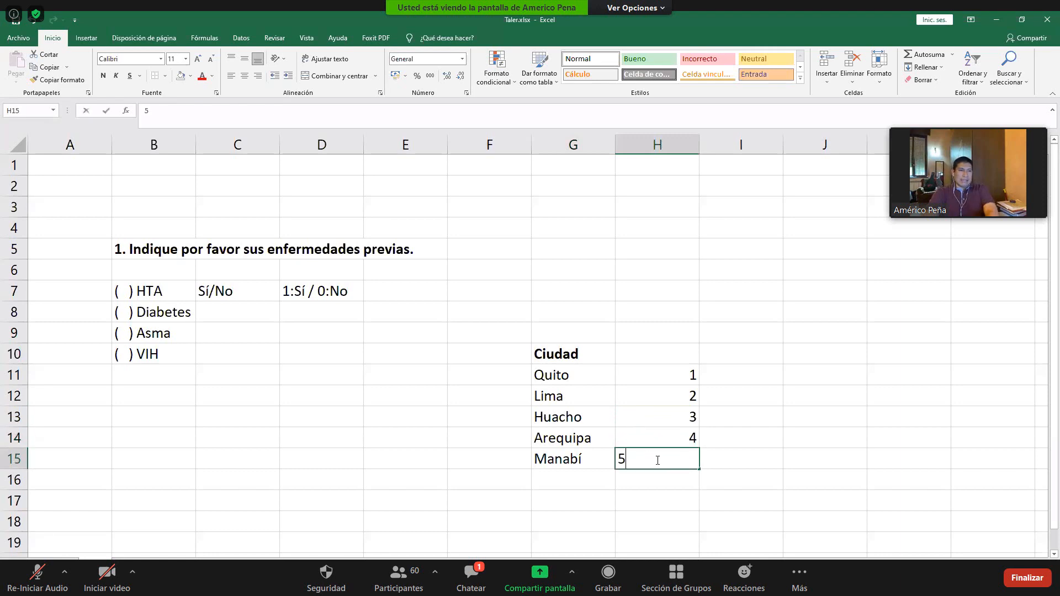
pyautogui.click(766, 412)
pyautogui.scroll(-1, 770, 409)
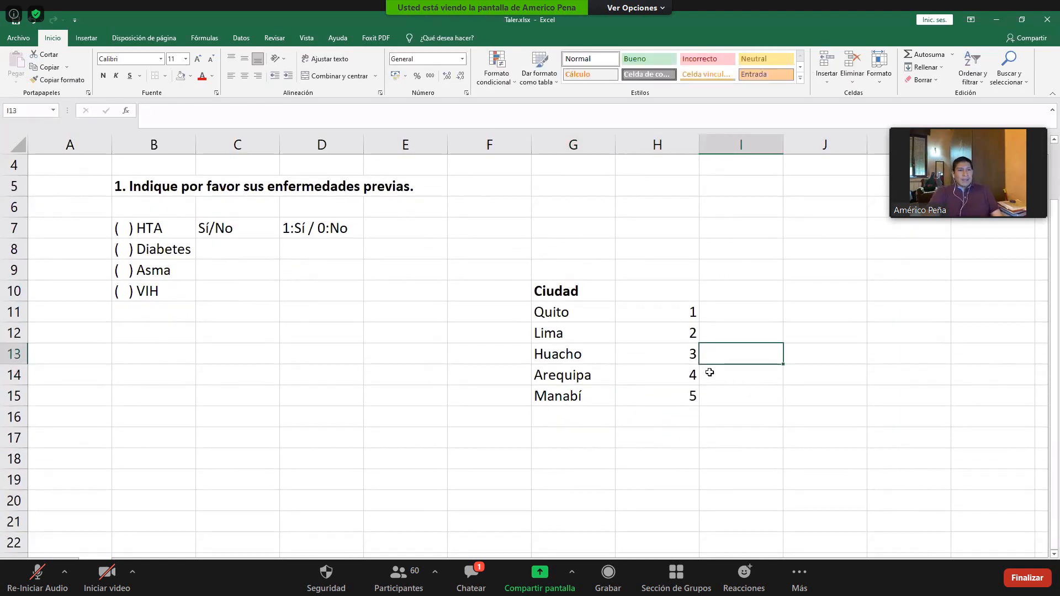
pyautogui.scroll(1, 683, 347)
pyautogui.moveTo(568, 375); pyautogui.dragTo(564, 457)
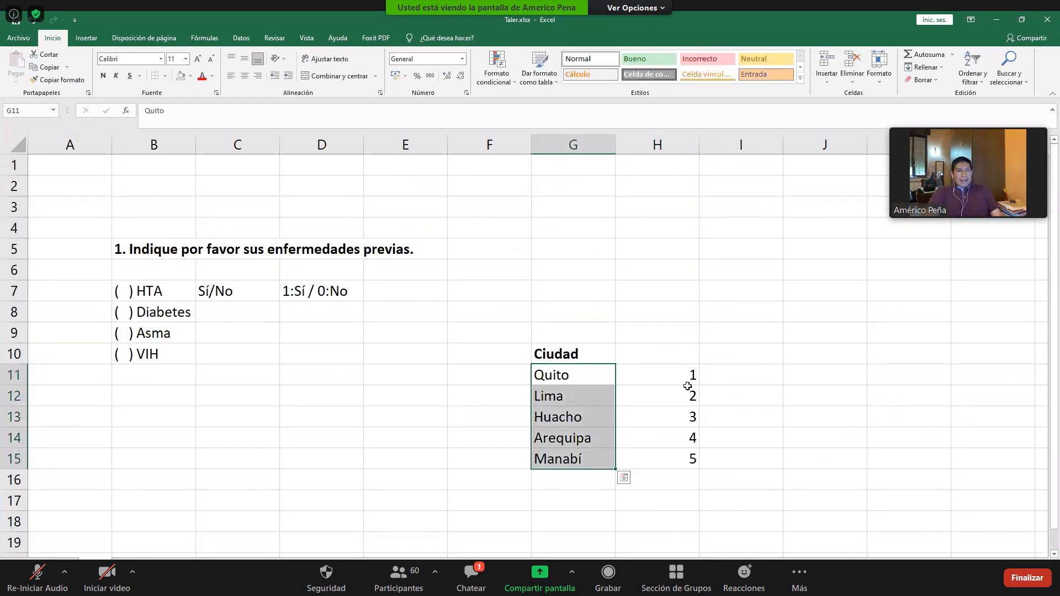
# - Enter 1, 2 and 3 in D18:D20 and extend the number series down column D to at least 17
pyautogui.scroll(-1, 668, 362)
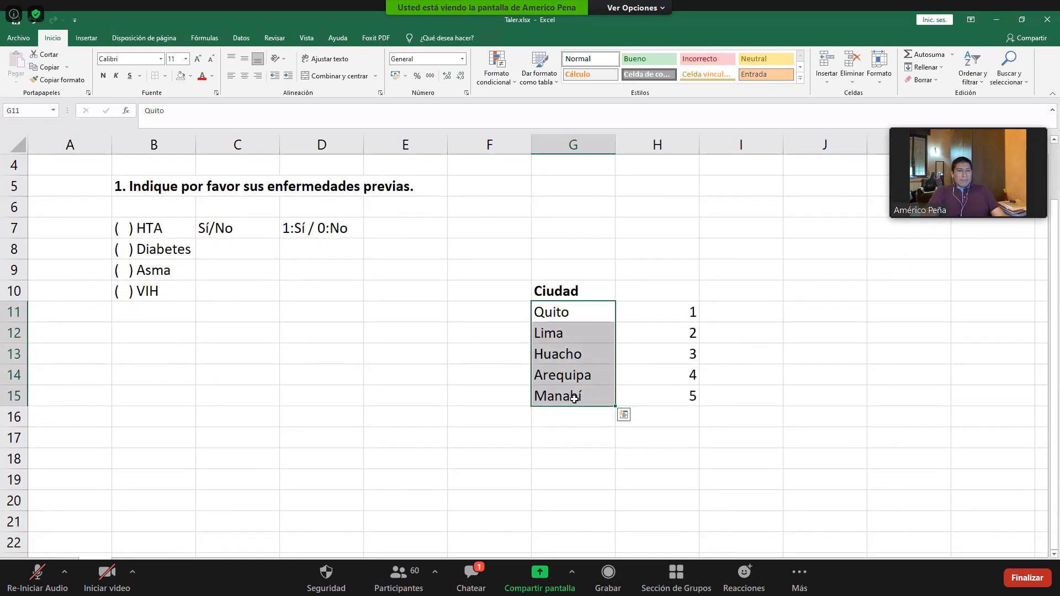
pyautogui.write('1')
pyautogui.press('Return')
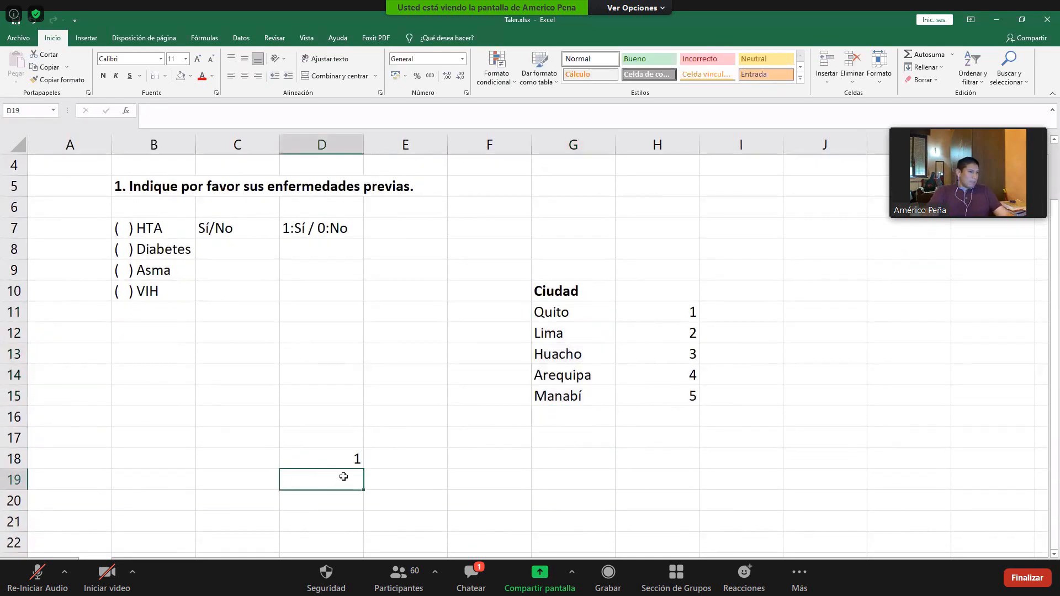
pyautogui.write('2')
pyautogui.press('Return')
pyautogui.write('3')
pyautogui.moveTo(344, 458); pyautogui.dragTo(366, 508)
pyautogui.scroll(-3, 367, 508)
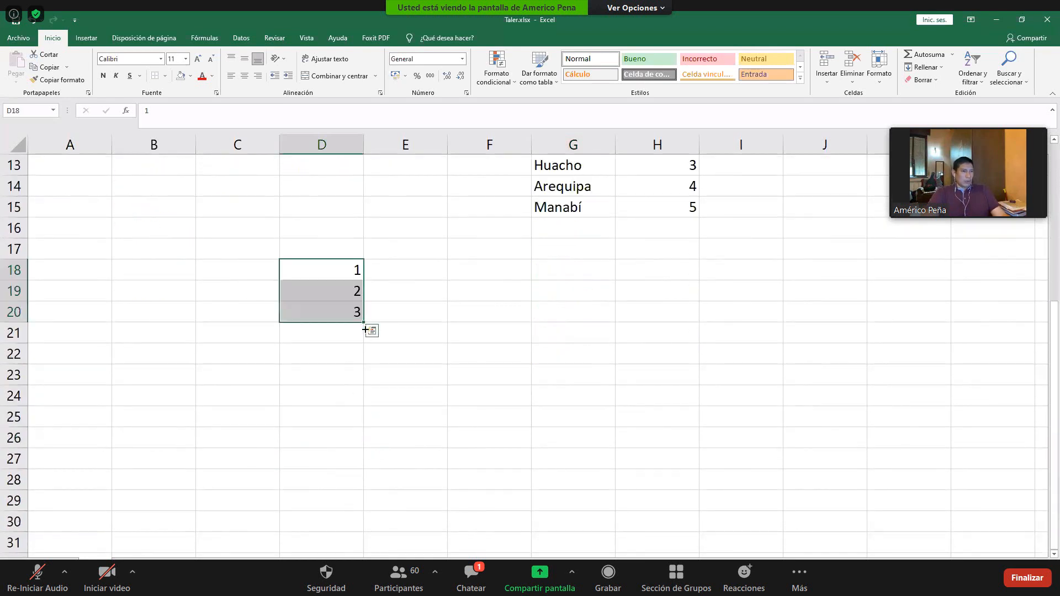
pyautogui.moveTo(349, 535); pyautogui.dragTo(362, 467)
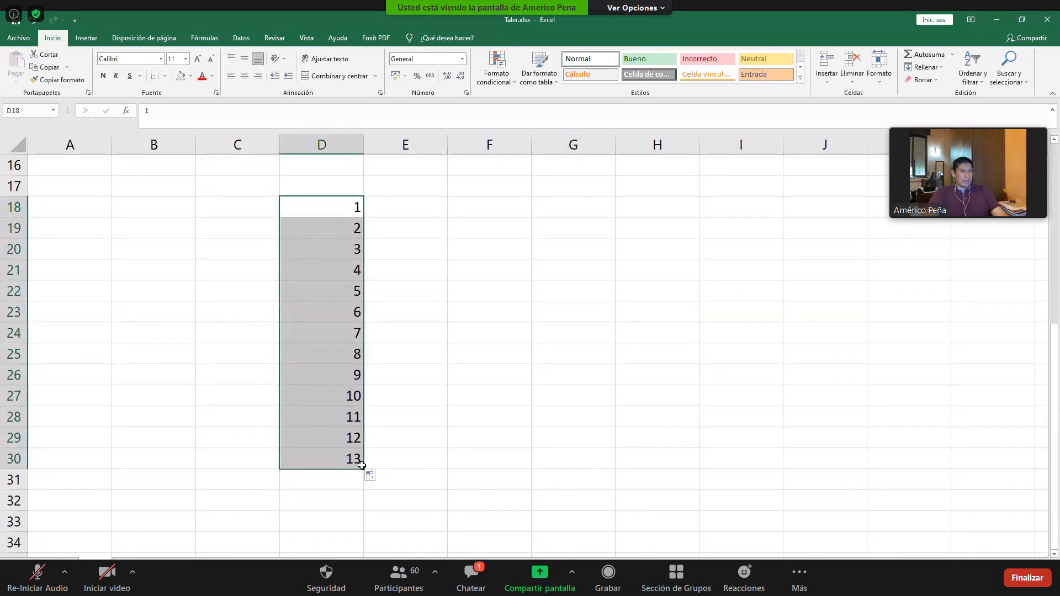
# - Copy the city name Quito from G11 into E18, E23, E26, E30 and E32 beside the number series
pyautogui.scroll(3, 449, 385)
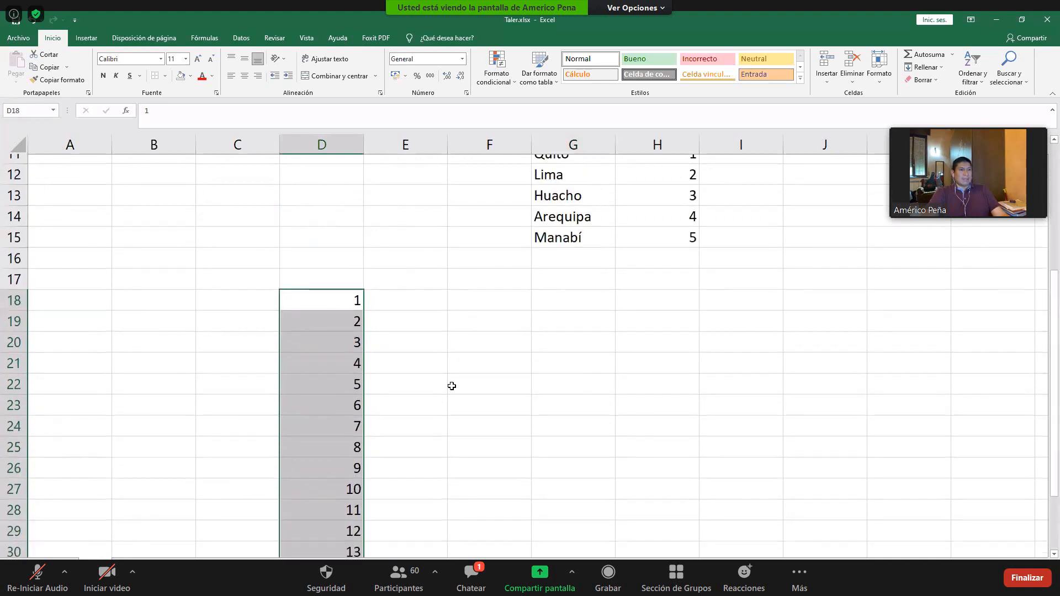
pyautogui.click(575, 249)
pyautogui.hotkey('ctrl', 'c')
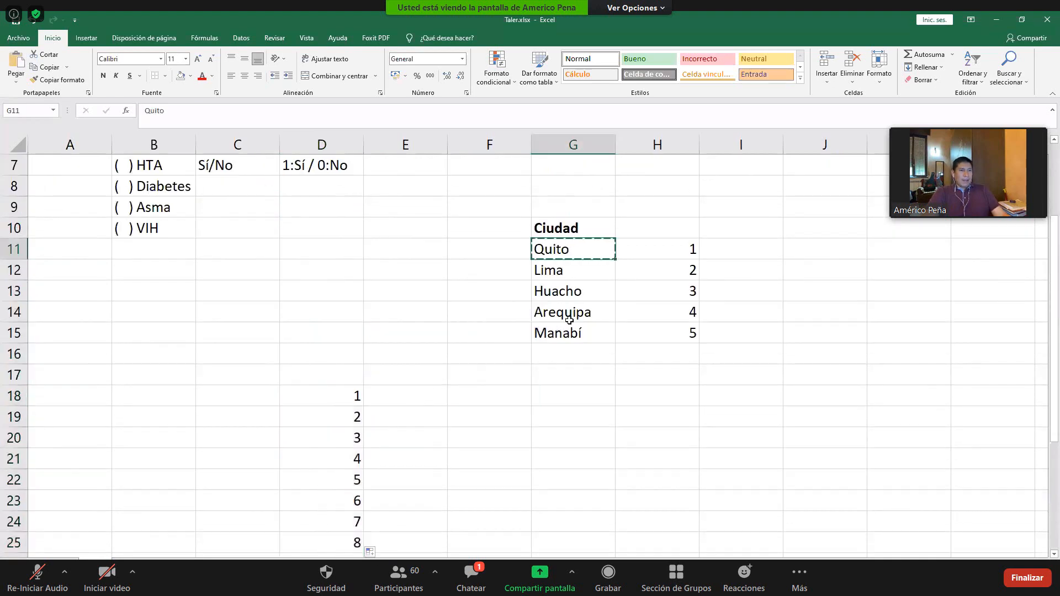
pyautogui.scroll(-1, 570, 307)
pyautogui.click(409, 333)
pyautogui.keyDown('ctrl'); pyautogui.click(403, 439); pyautogui.keyUp('ctrl')
pyautogui.keyDown('ctrl'); pyautogui.click(403, 500); pyautogui.keyUp('ctrl')
pyautogui.scroll(-2, 414, 456)
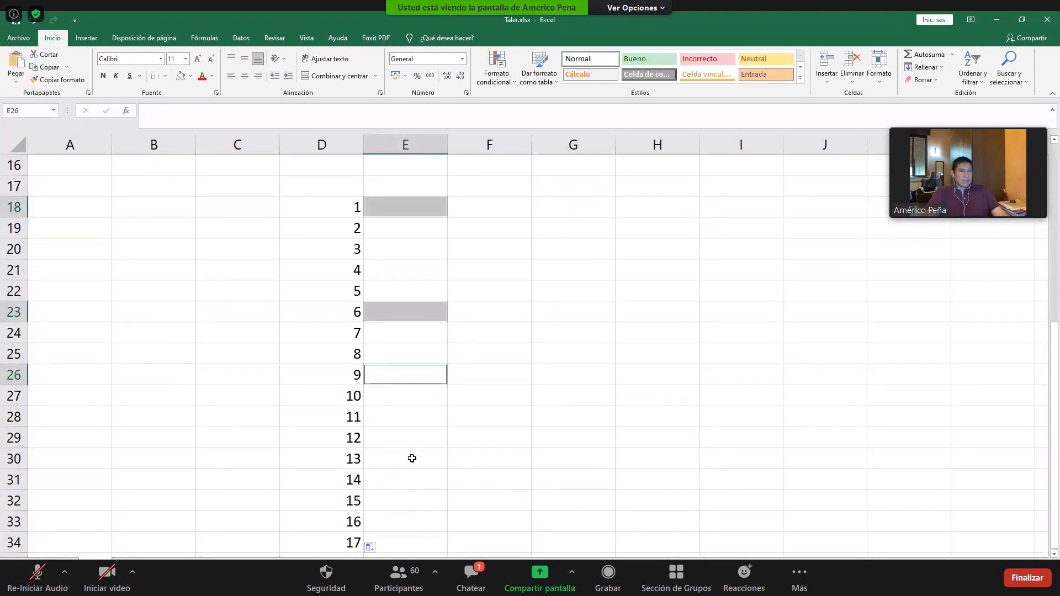
pyautogui.keyDown('ctrl'); pyautogui.click(408, 456); pyautogui.keyUp('ctrl')
pyautogui.keyDown('ctrl'); pyautogui.scroll(-1, 387, 481); pyautogui.keyUp('ctrl')
pyautogui.keyDown('ctrl'); pyautogui.scroll(-2, 383, 486); pyautogui.keyUp('ctrl')
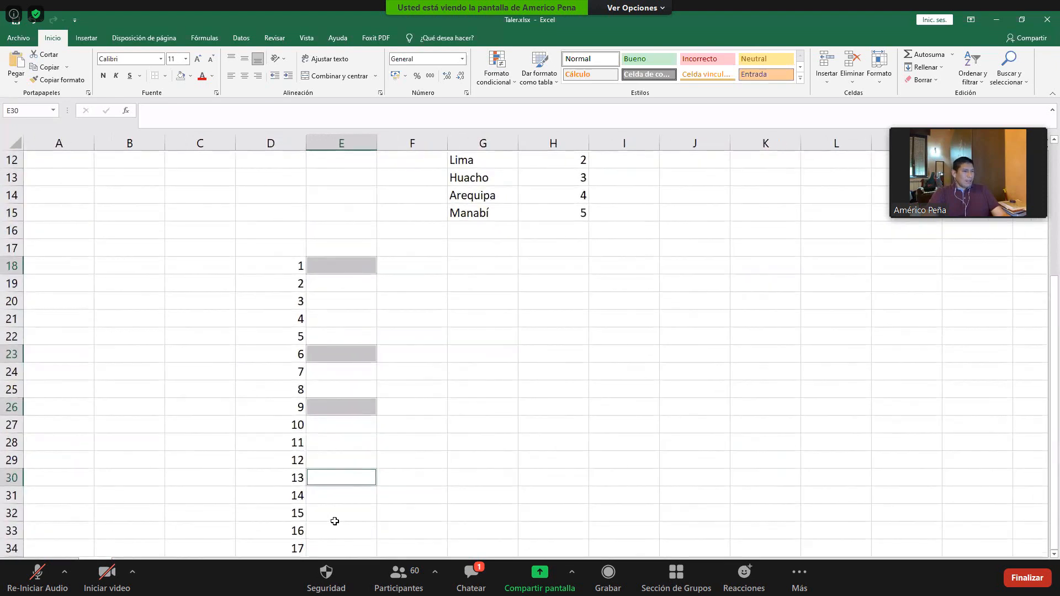
pyautogui.keyDown('ctrl'); pyautogui.click(334, 513); pyautogui.keyUp('ctrl')
pyautogui.hotkey('ctrl', 'v')
# - Copy the city name Huacho from G13 into E19, E24, E29 and E33
pyautogui.click(480, 178)
pyautogui.hotkey('ctrl', 'c')
pyautogui.click(364, 282)
pyautogui.keyDown('ctrl'); pyautogui.click(335, 373); pyautogui.keyUp('ctrl')
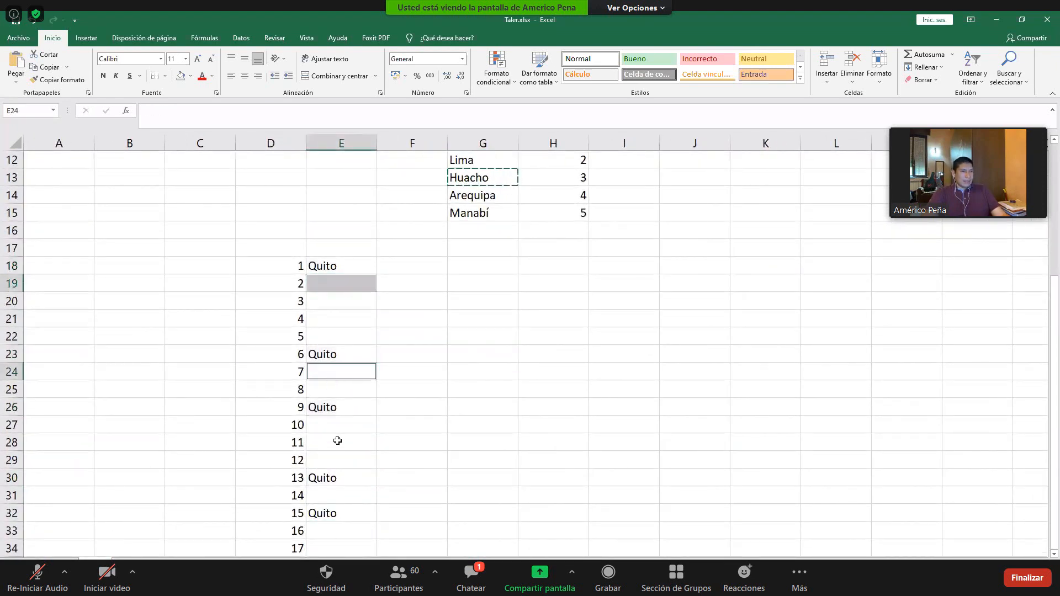
pyautogui.keyDown('ctrl'); pyautogui.click(335, 460); pyautogui.keyUp('ctrl')
pyautogui.keyDown('ctrl'); pyautogui.click(339, 531); pyautogui.keyUp('ctrl')
pyautogui.hotkey('ctrl', 'v')
# - Copy the city name Lima from G12 into E20 and E34
pyautogui.click(474, 195)
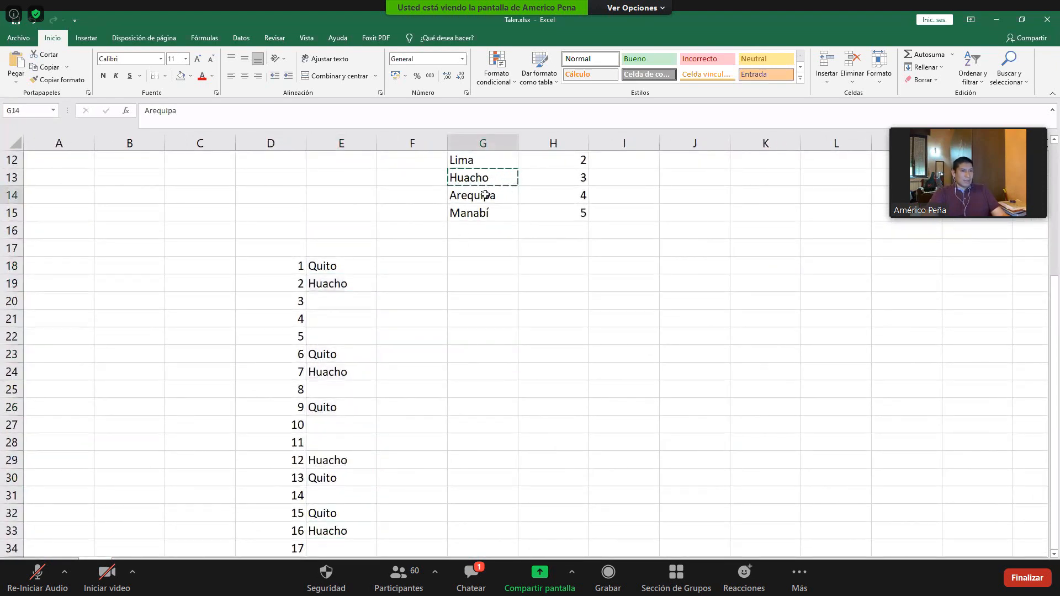
pyautogui.click(473, 160)
pyautogui.hotkey('ctrl', 'c')
pyautogui.click(343, 302)
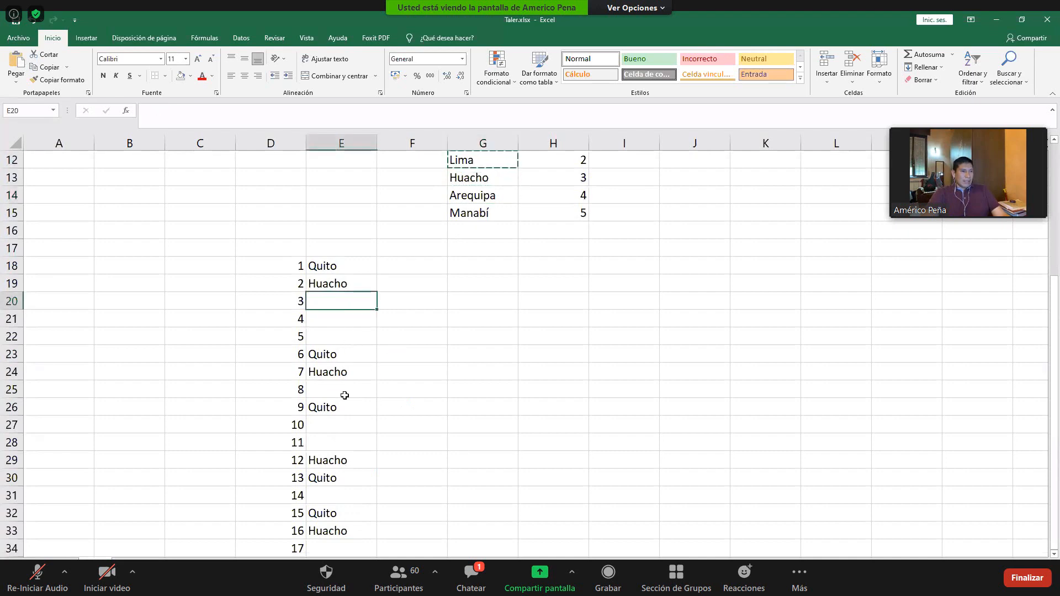
pyautogui.scroll(-1, 340, 487)
pyautogui.keyDown('ctrl'); pyautogui.click(332, 501); pyautogui.keyUp('ctrl')
pyautogui.hotkey('ctrl', 'v')
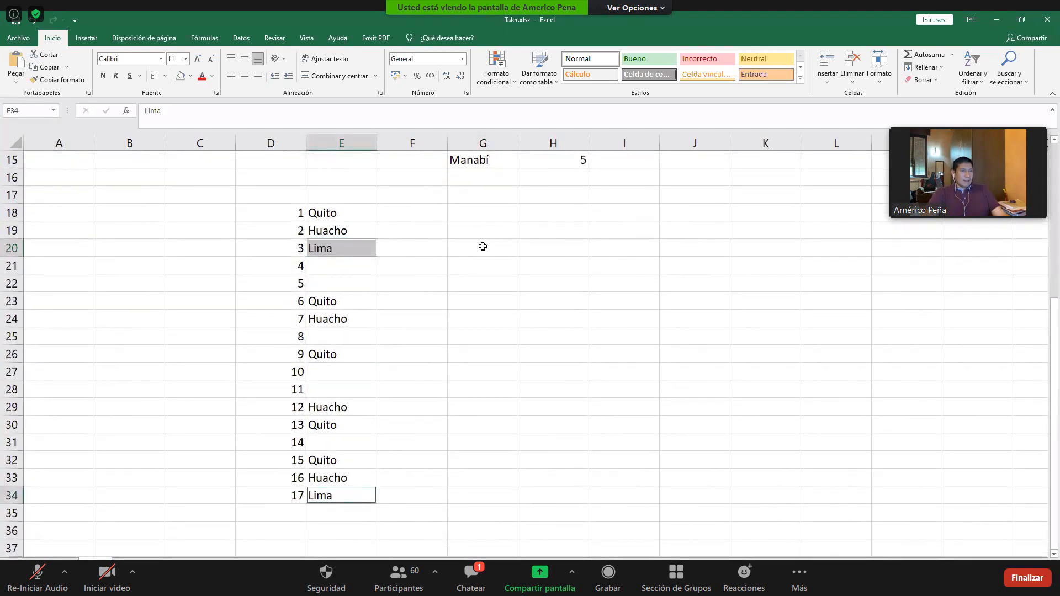
# - Copy the city name Manabí from G15 into the remaining blank cells E21:E22, E25, E27:E28 and E31
pyautogui.scroll(2, 482, 243)
pyautogui.click(479, 267)
pyautogui.hotkey('ctrl', 'c')
pyautogui.moveTo(346, 372); pyautogui.dragTo(342, 390)
pyautogui.hotkey('ctrl', 'v')
pyautogui.click(343, 441)
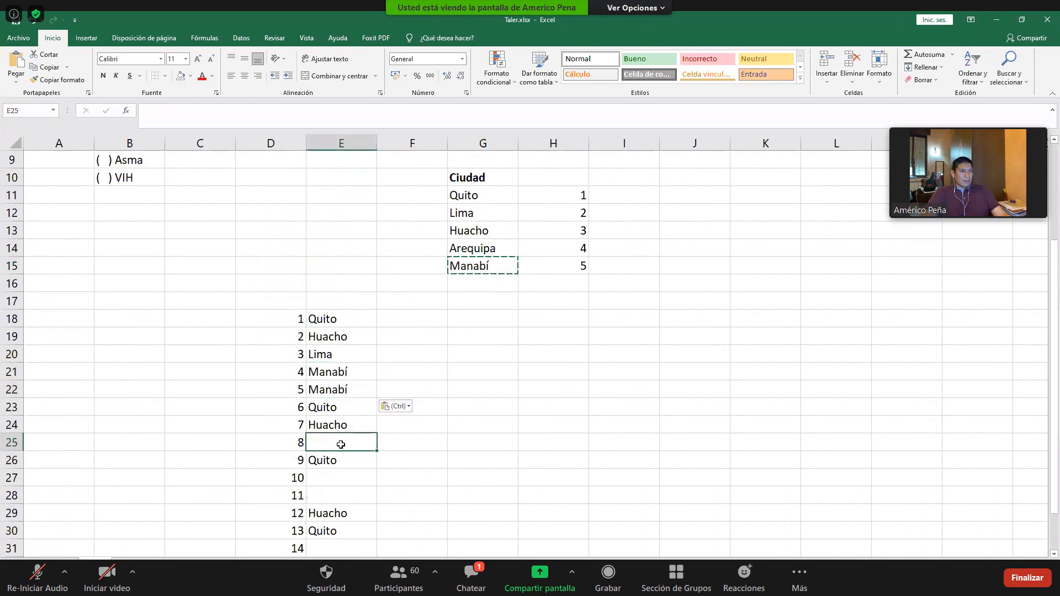
pyautogui.hotkey('ctrl', 'v')
pyautogui.moveTo(332, 479); pyautogui.dragTo(333, 501)
pyautogui.hotkey('ctrl', 'v')
pyautogui.scroll(-1, 343, 507)
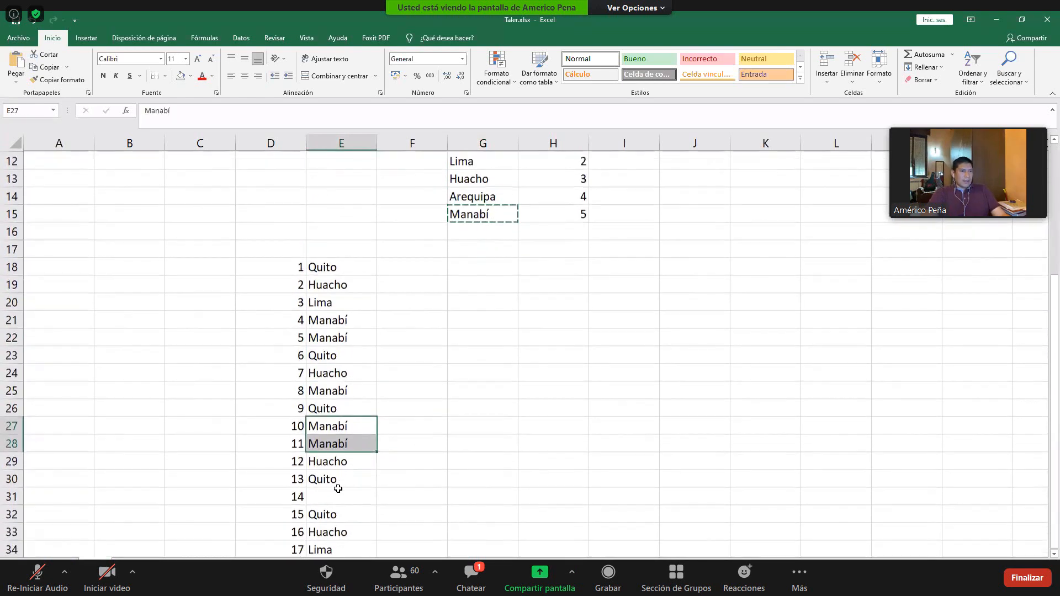
pyautogui.click(367, 492)
pyautogui.hotkey('ctrl', 'v')
pyautogui.scroll(-2, 375, 469)
pyautogui.click(529, 388)
pyautogui.scroll(2, 516, 388)
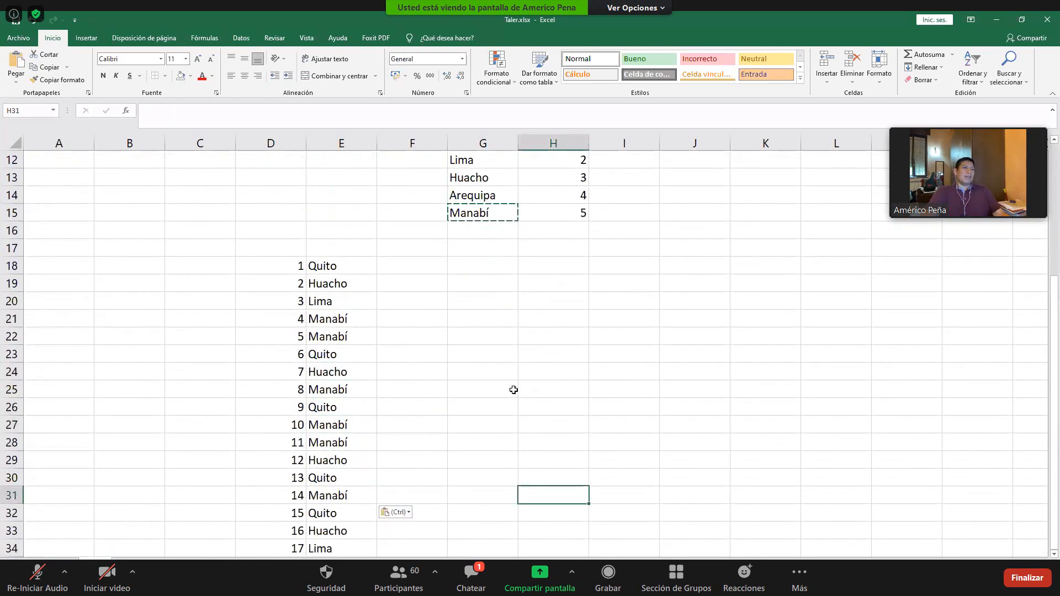
# - Review the filled city names in E18:E34 against the numeric codes in H11:H15
pyautogui.moveTo(337, 264); pyautogui.dragTo(347, 442)
pyautogui.scroll(-2, 348, 501)
pyautogui.click(351, 439)
pyautogui.scroll(2, 350, 439)
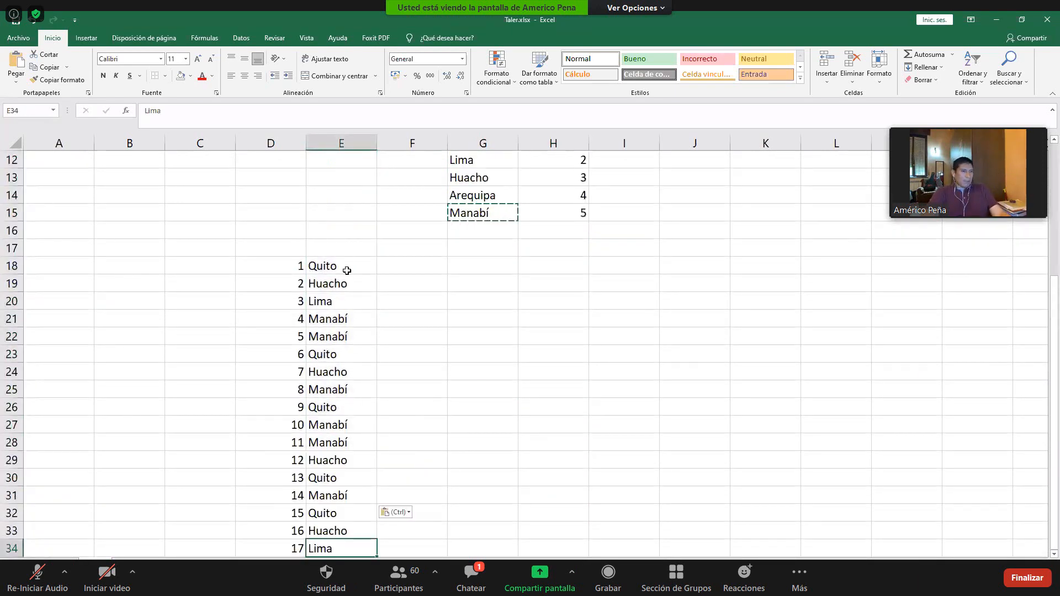
pyautogui.keyDown('shift'); pyautogui.click(348, 267); pyautogui.keyUp('shift')
pyautogui.scroll(2, 435, 282)
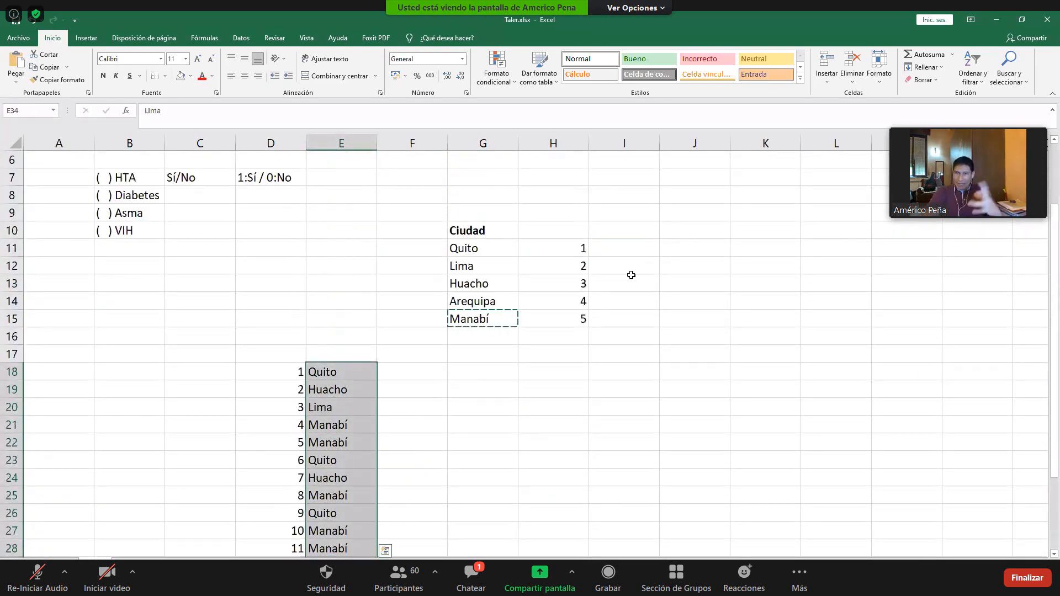
pyautogui.click(426, 376)
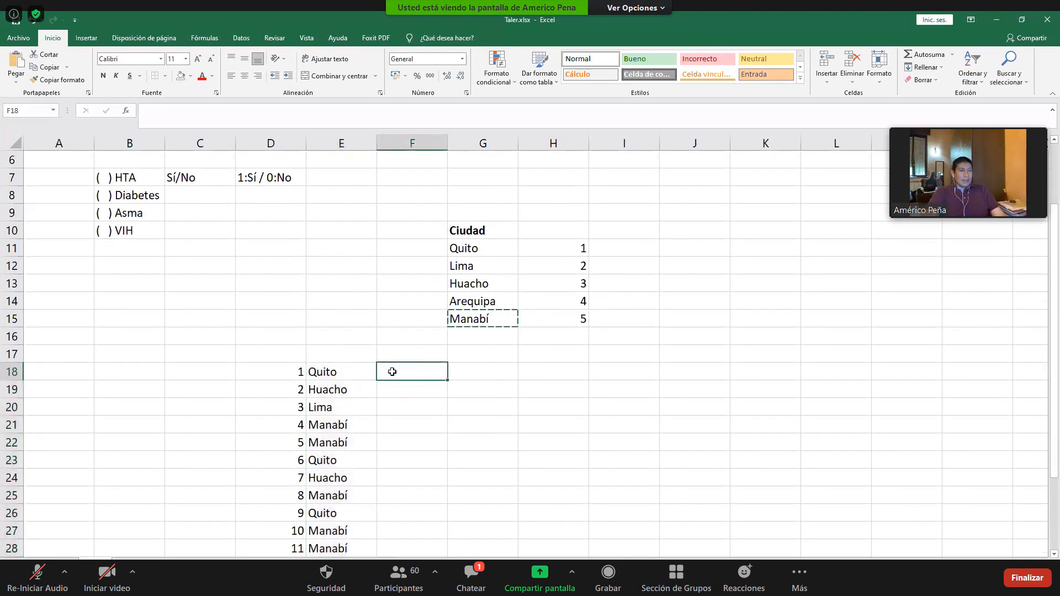
pyautogui.moveTo(583, 248); pyautogui.dragTo(577, 319)
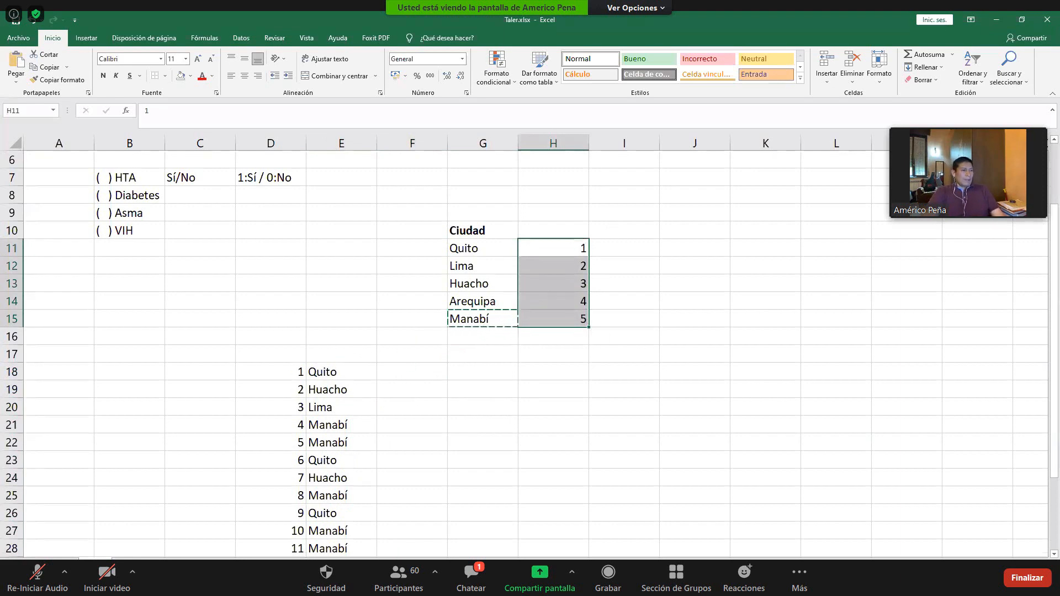
# - Copy the CAD, Hypertension and Diabetes headings and their data in rows 3 to 15 from the database sheet to F17 of the city sheet
pyautogui.scroll(5, 718, 212)
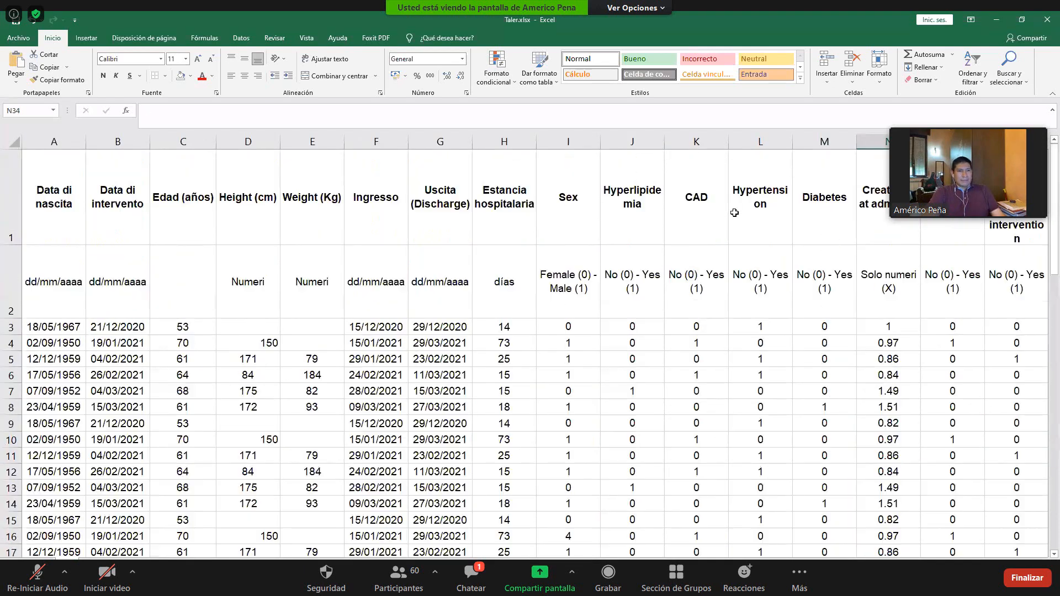
pyautogui.moveTo(697, 209); pyautogui.dragTo(823, 228)
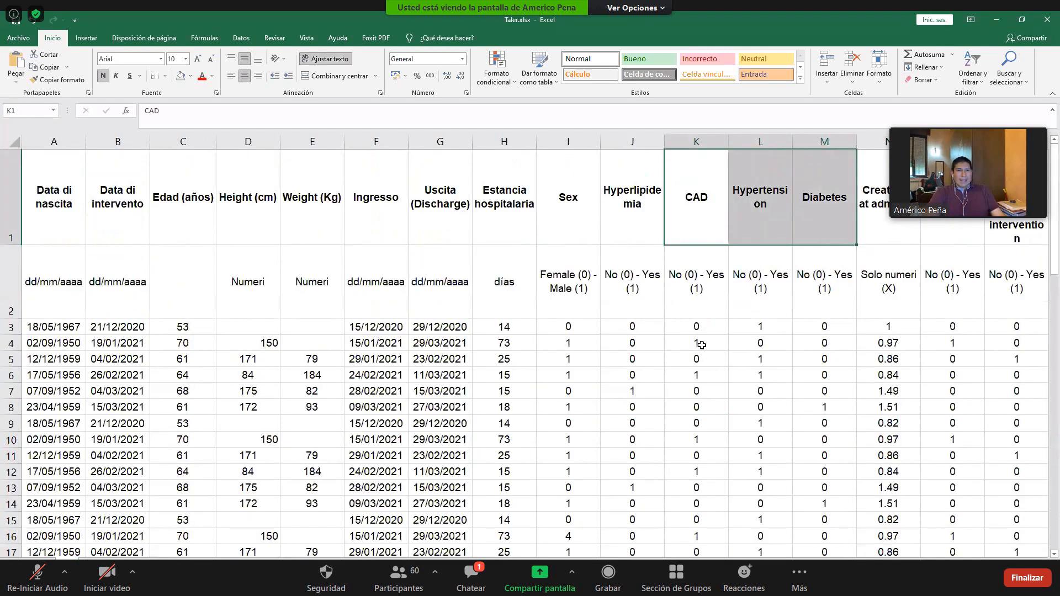
pyautogui.keyDown('ctrl'); pyautogui.moveTo(692, 324); pyautogui.dragTo(855, 521); pyautogui.keyUp('ctrl')
pyautogui.hotkey('ctrl', 'c')
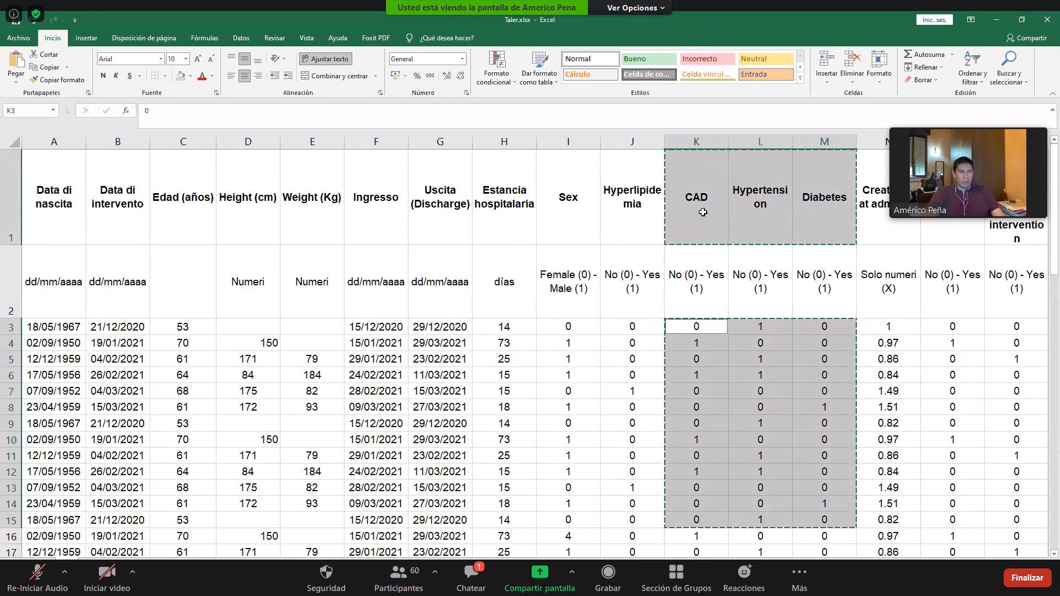
pyautogui.click(696, 199)
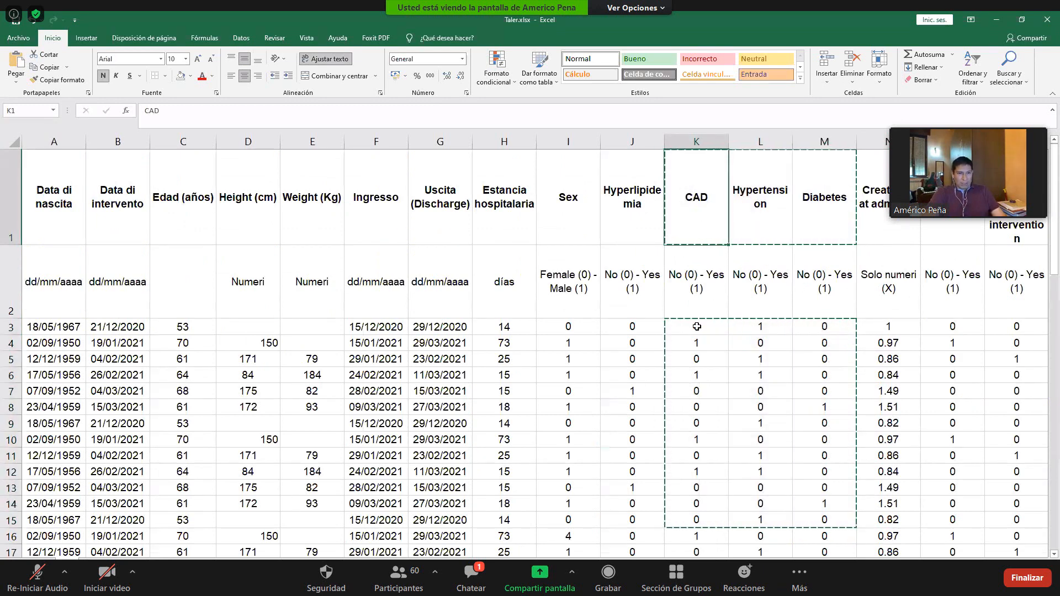
pyautogui.moveTo(696, 198); pyautogui.dragTo(824, 199)
pyautogui.keyDown('ctrl'); pyautogui.moveTo(696, 327); pyautogui.dragTo(834, 520); pyautogui.keyUp('ctrl')
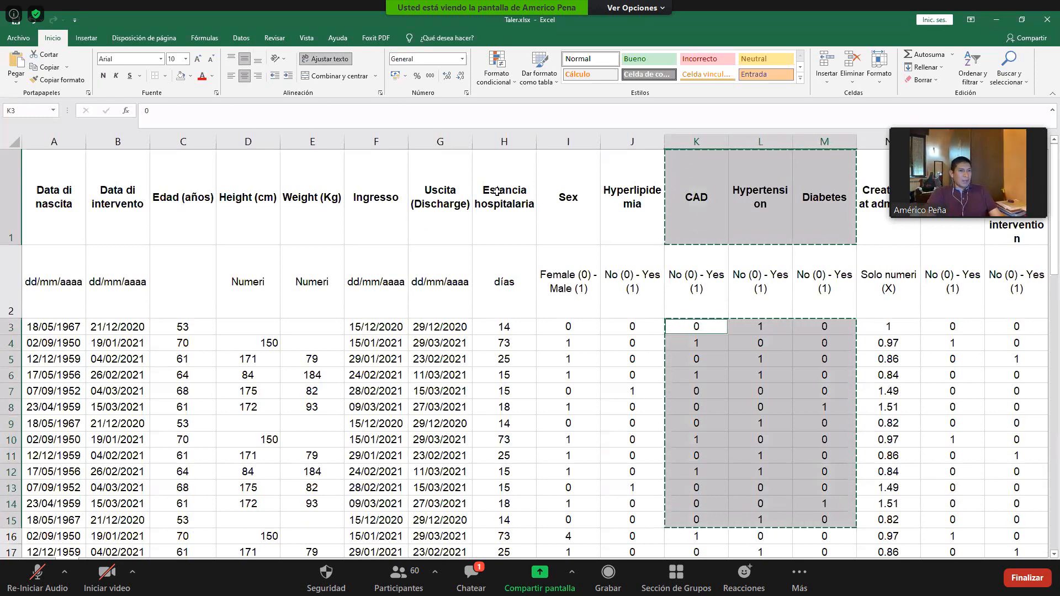
pyautogui.hotkey('ctrl', 'pagedown')
pyautogui.click(407, 358)
pyautogui.hotkey('ctrl', 'v')
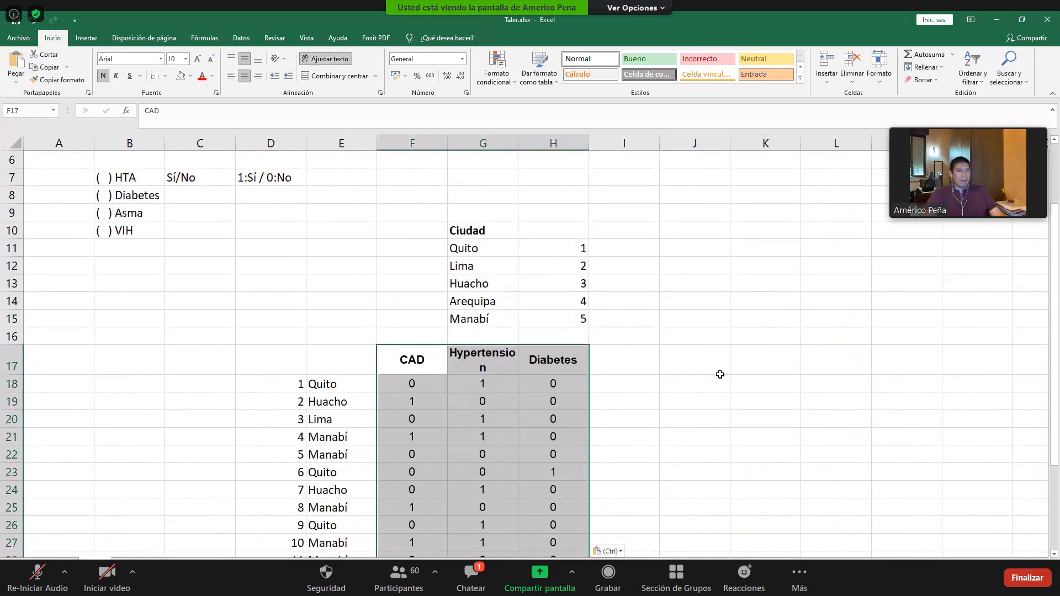
pyautogui.click(720, 374)
pyautogui.scroll(-1, 695, 320)
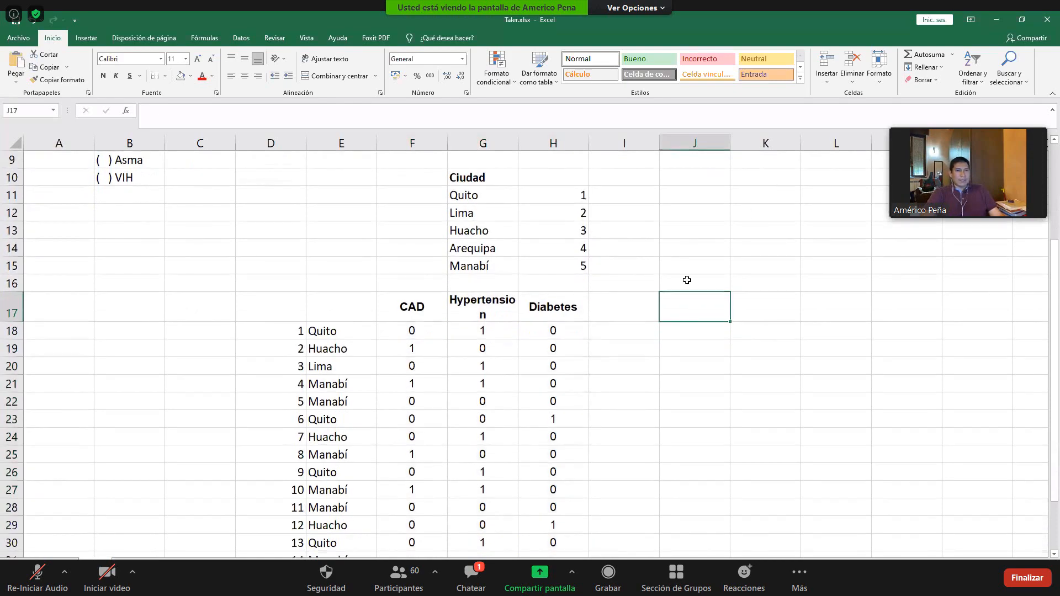
# - Add the column heading Ciudad_codif in I17, beside the Diabetes column of the city sheet
pyautogui.hotkey('ctrl', 'pageup')
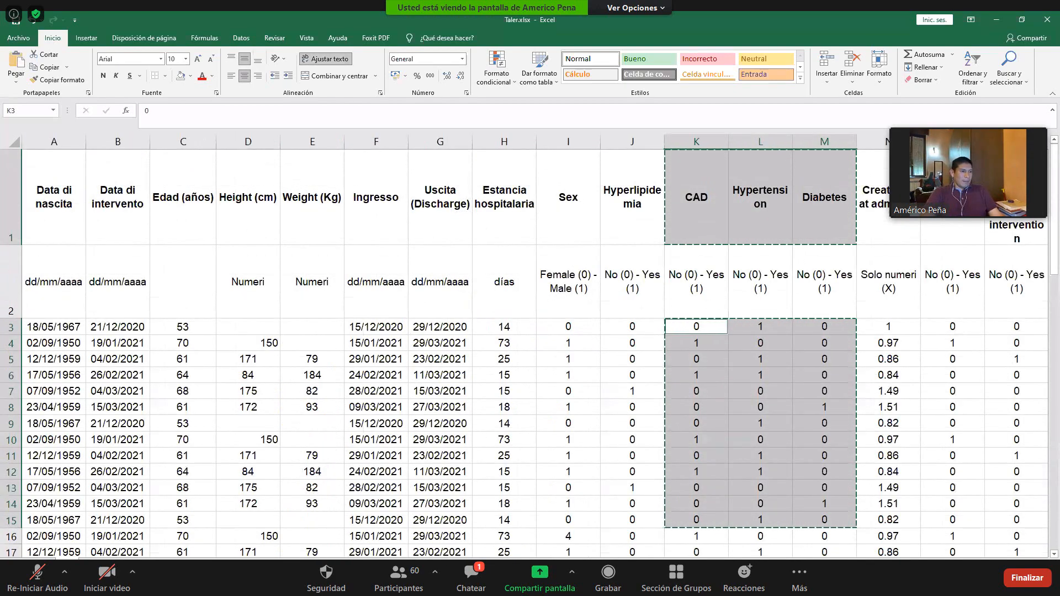
pyautogui.hotkey('ctrl', 'pagedown')
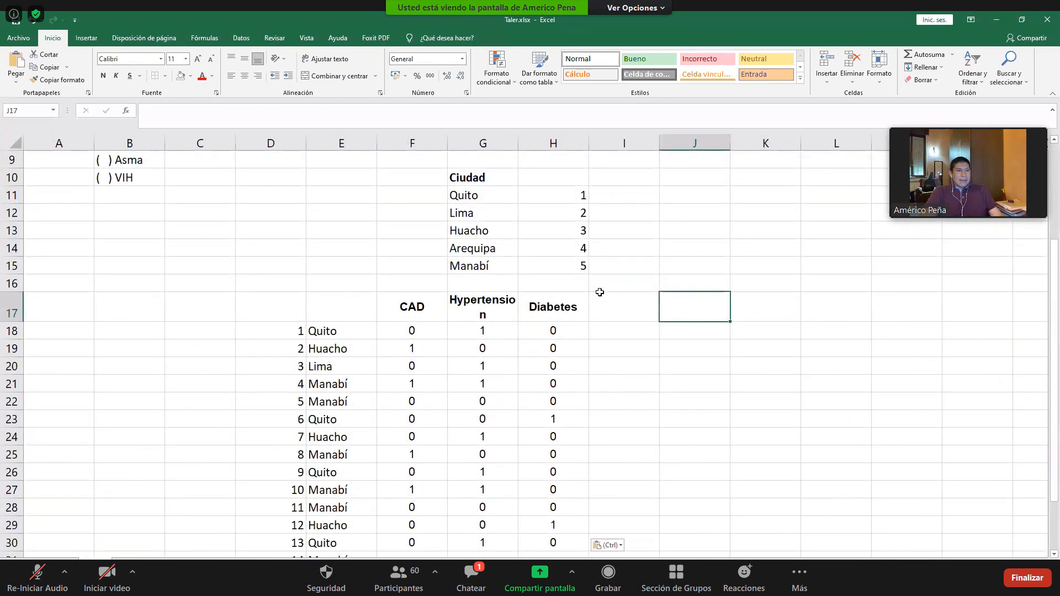
pyautogui.scroll(-1, 599, 292)
pyautogui.click(615, 253)
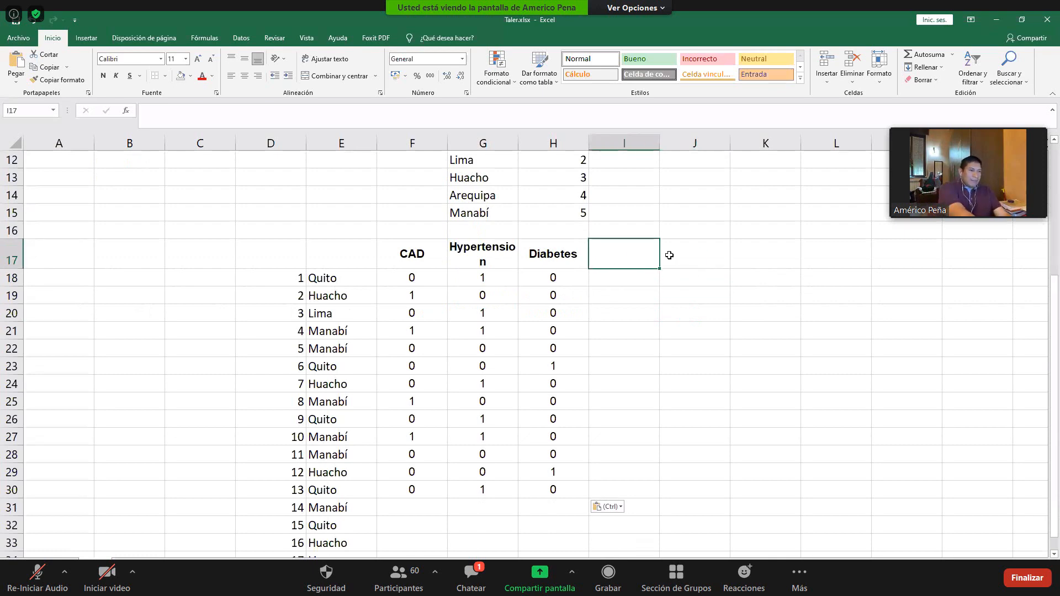
pyautogui.write('Ciudad')
pyautogui.press('Return')
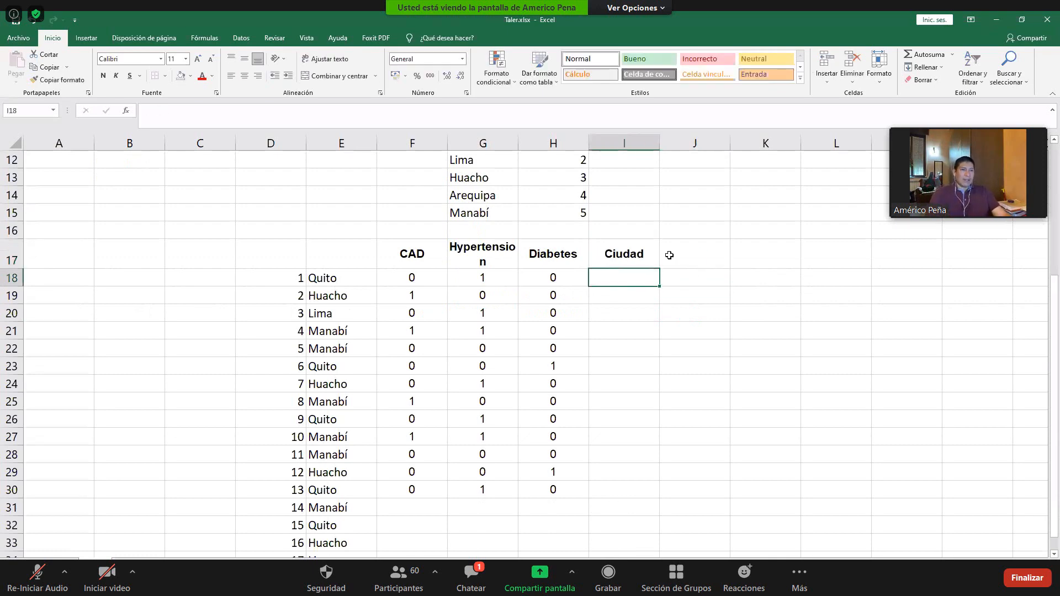
pyautogui.click(641, 262)
pyautogui.press('F2')
pyautogui.write('_')
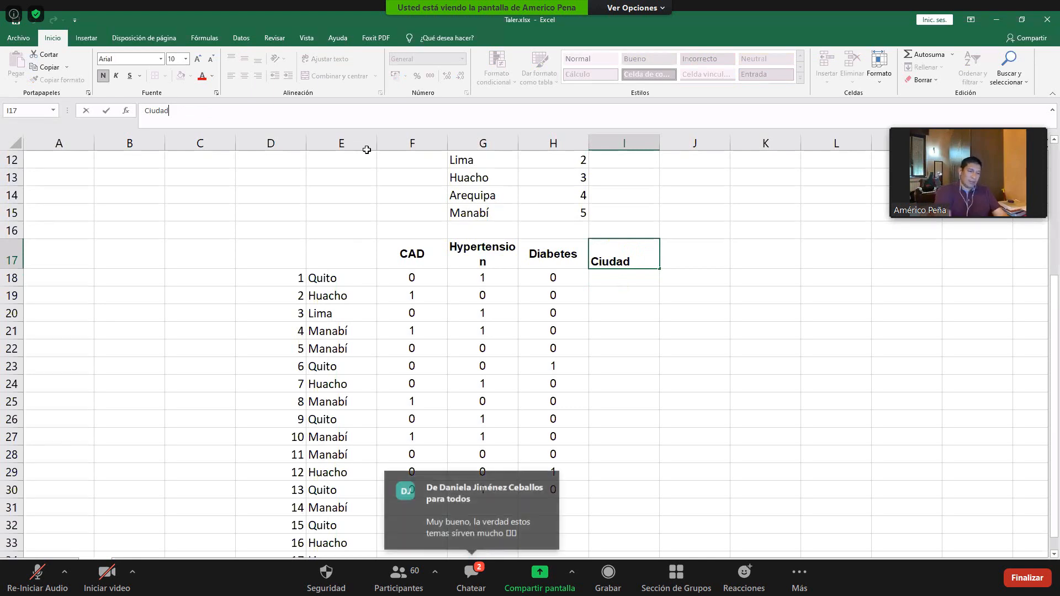
pyautogui.write('codif')
pyautogui.press('Return')
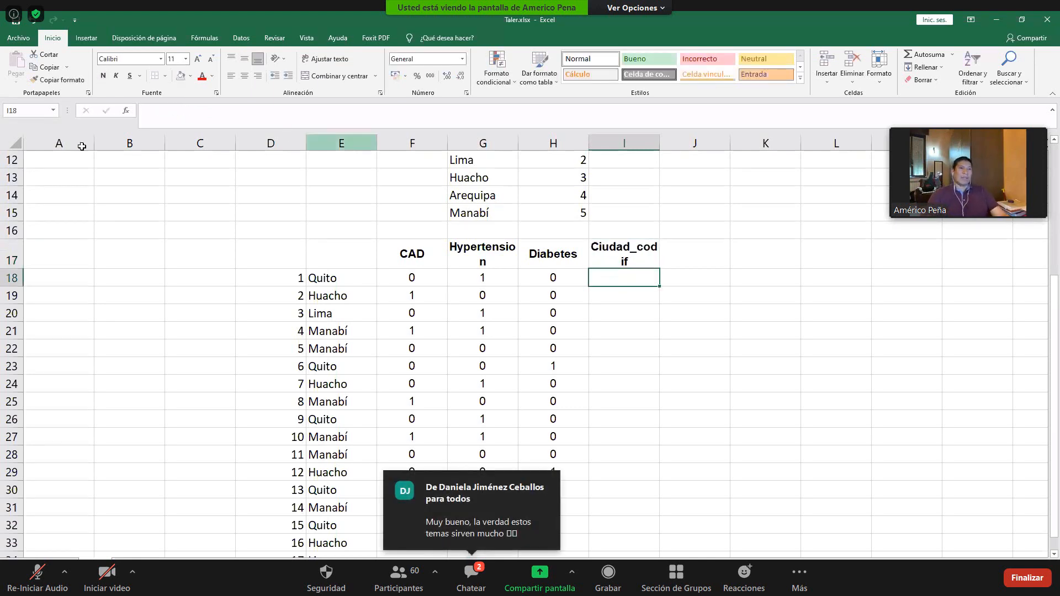
# - Enter the heading Ciudad in E17 above the city names and make it bold
pyautogui.click(343, 248)
pyautogui.write('Ciudad')
pyautogui.press('Return')
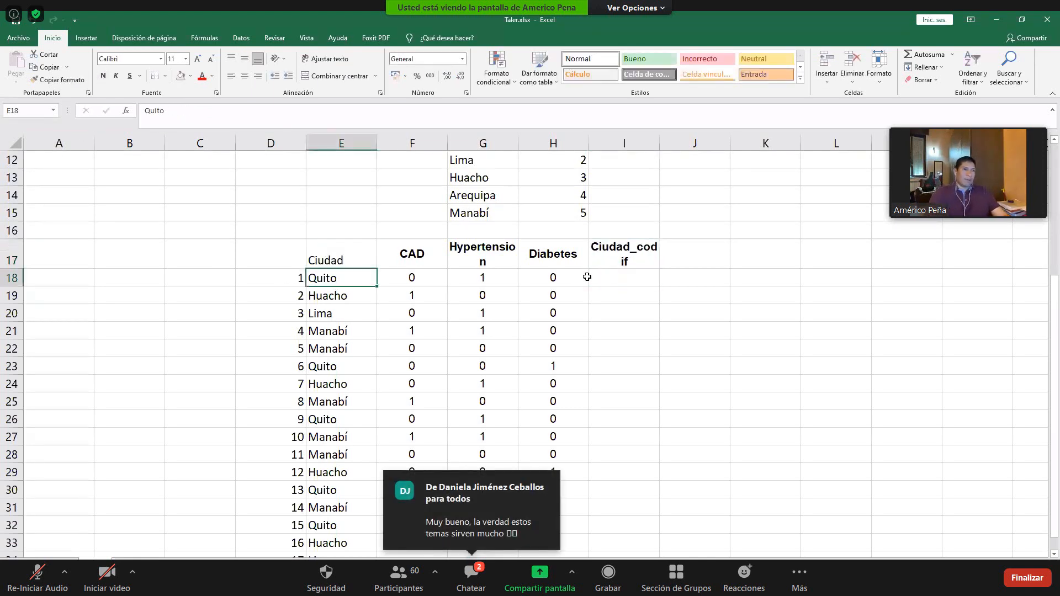
pyautogui.press('Up')
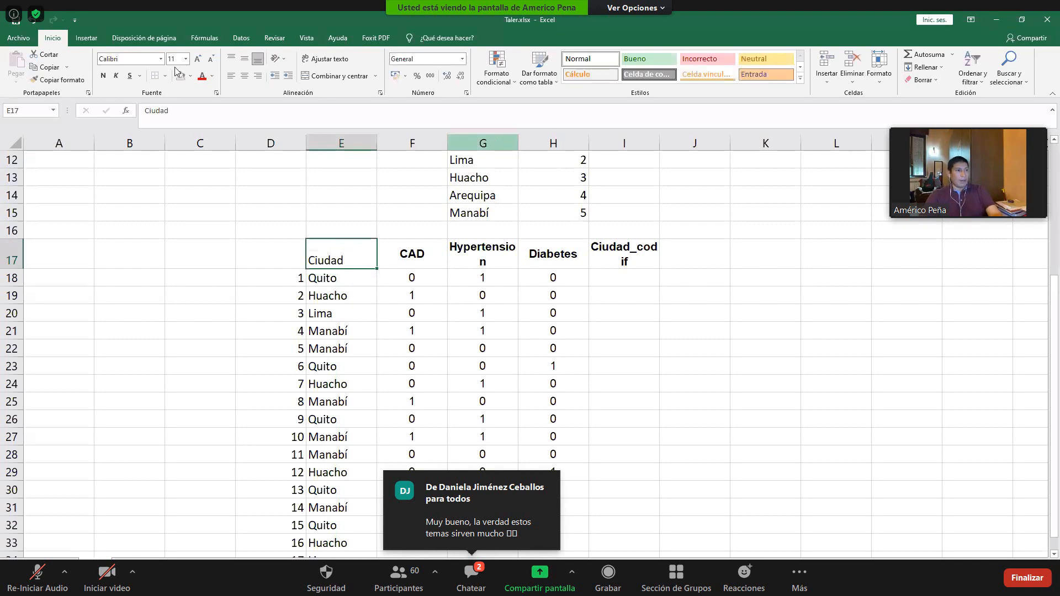
pyautogui.click(103, 75)
# - Begin a BUSCAR formula in I18 under Ciudad_codif, using the city name in E18 as the lookup value
pyautogui.click(635, 283)
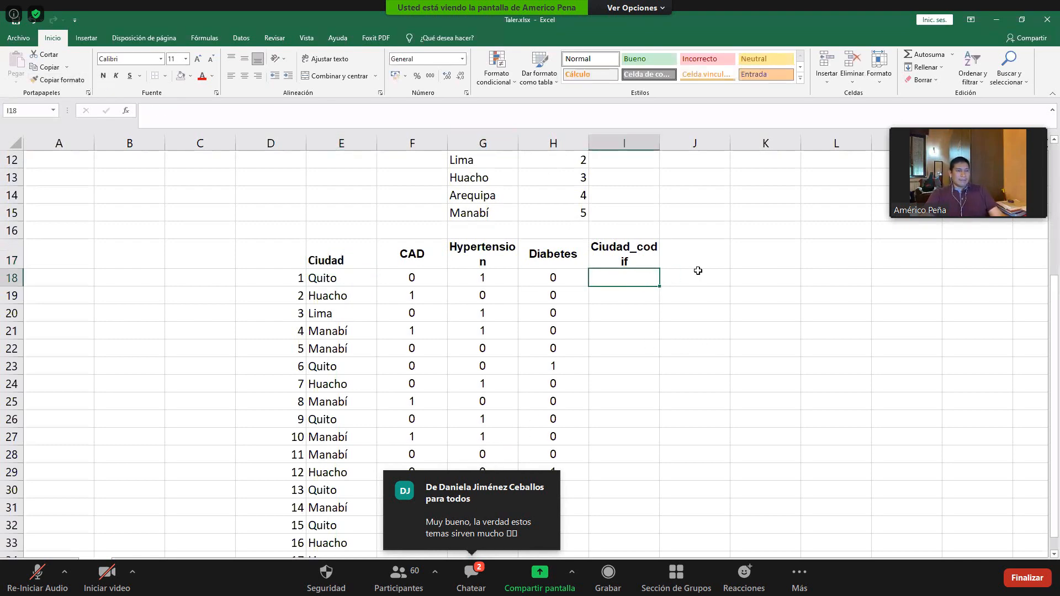
pyautogui.write('=')
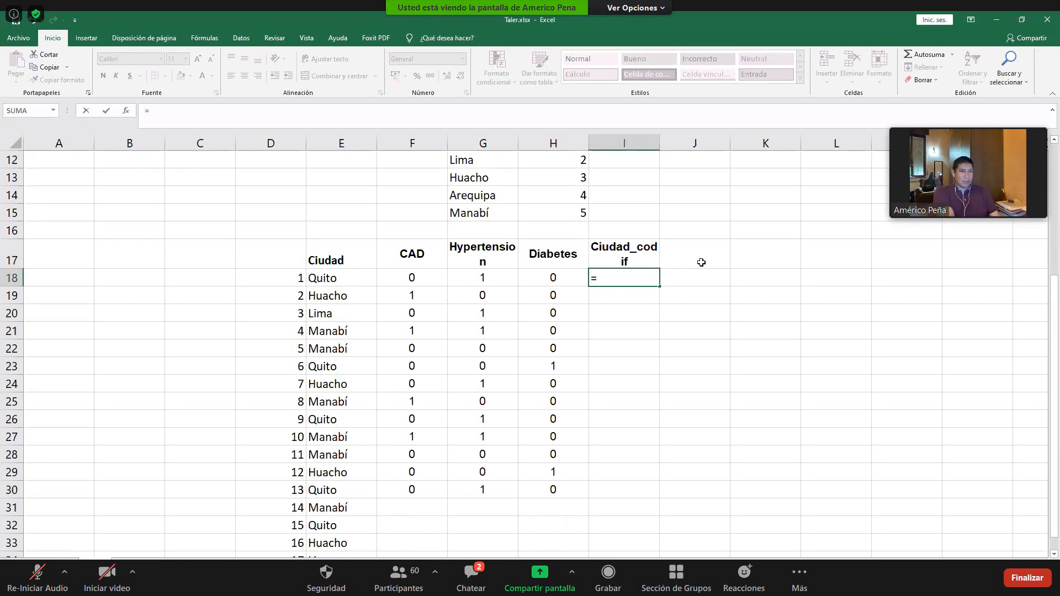
pyautogui.write('b')
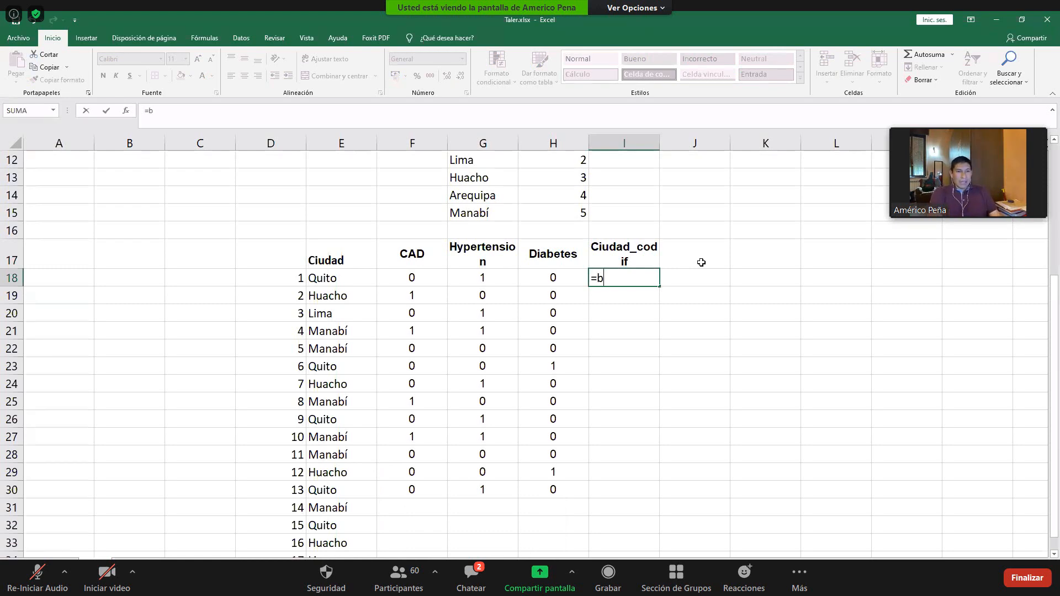
pyautogui.write('uscar(')
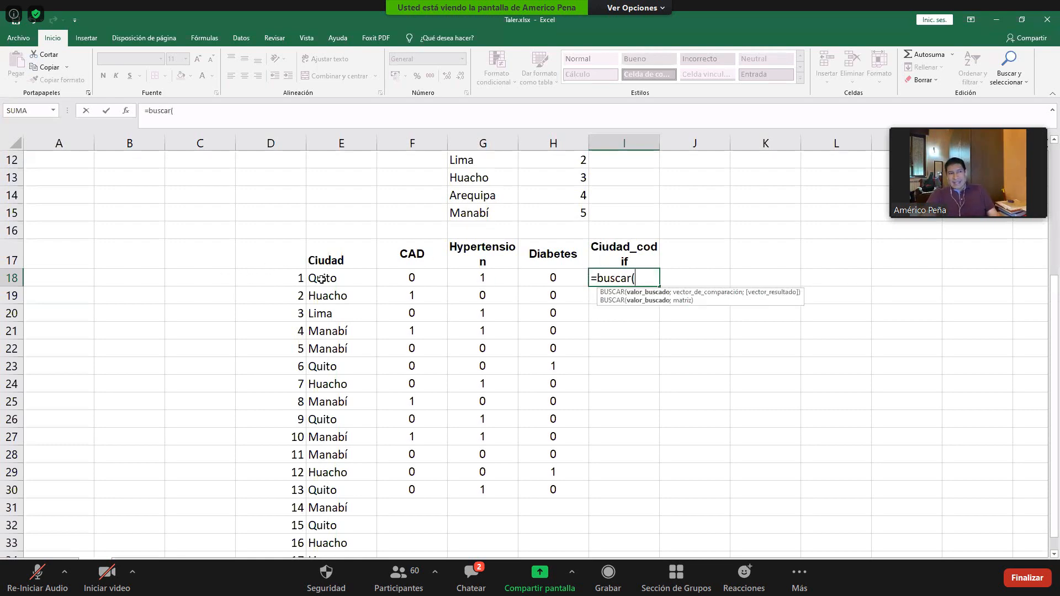
pyautogui.scroll(2, 389, 269)
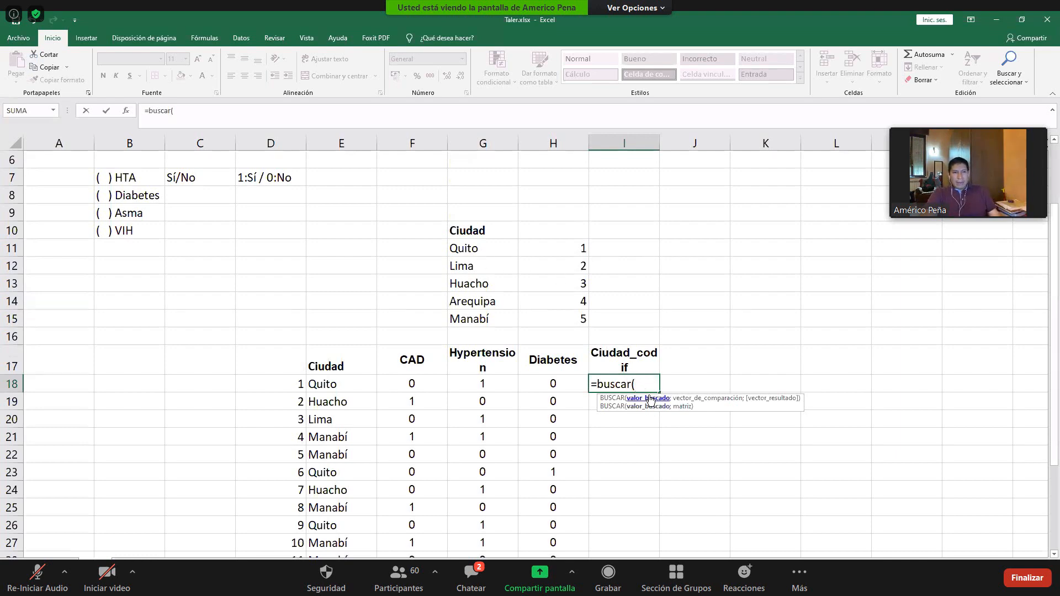
pyautogui.click(329, 385)
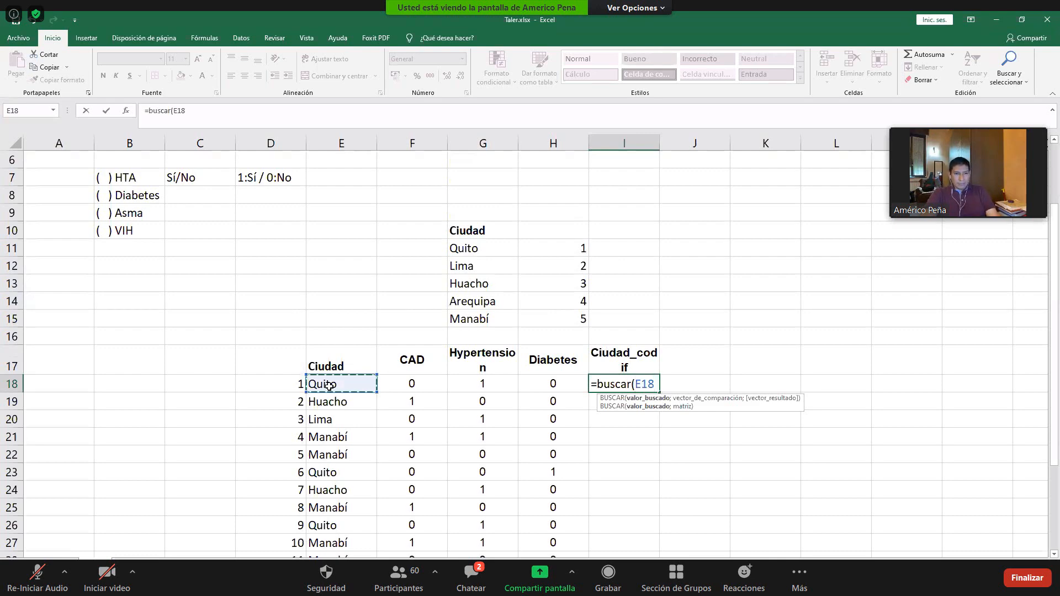
pyautogui.write(';')
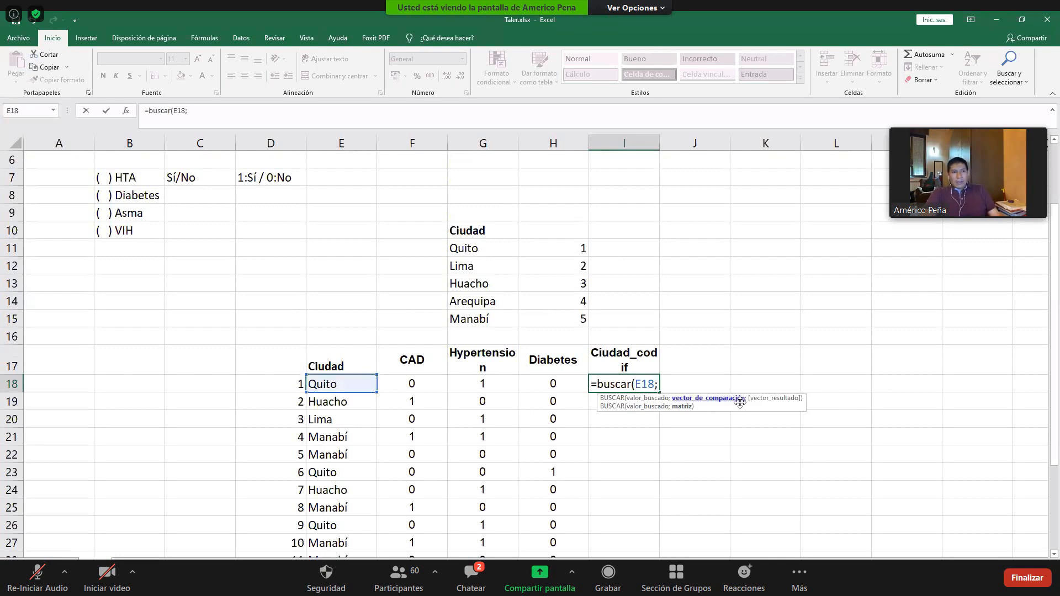
# - Complete the BUSCAR formula with G11:G15 as the comparison vector and H11:H15 as the result vector
pyautogui.click(473, 248)
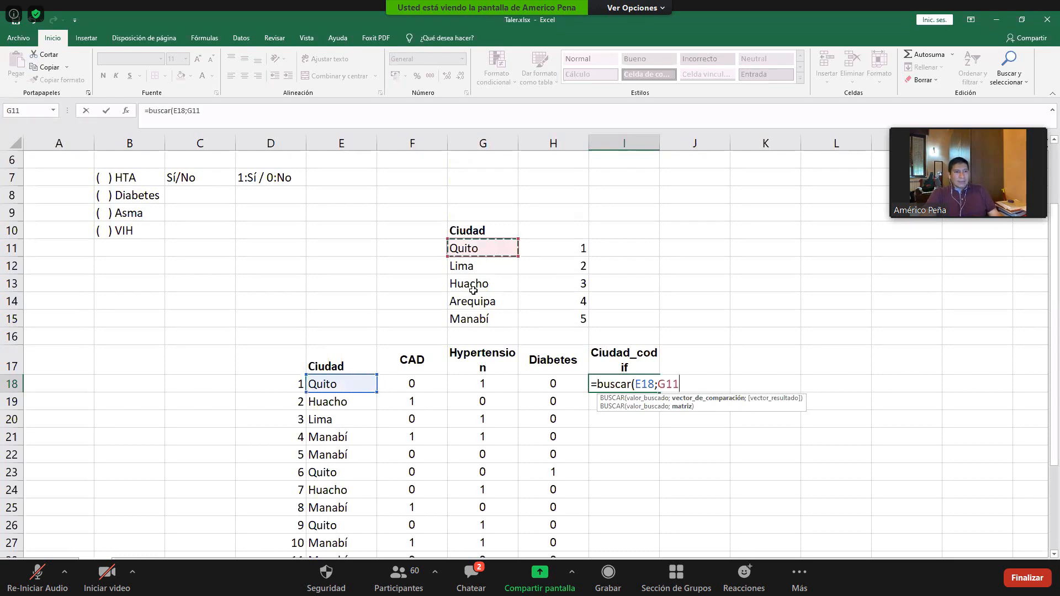
pyautogui.moveTo(473, 320); pyautogui.dragTo(473, 320)
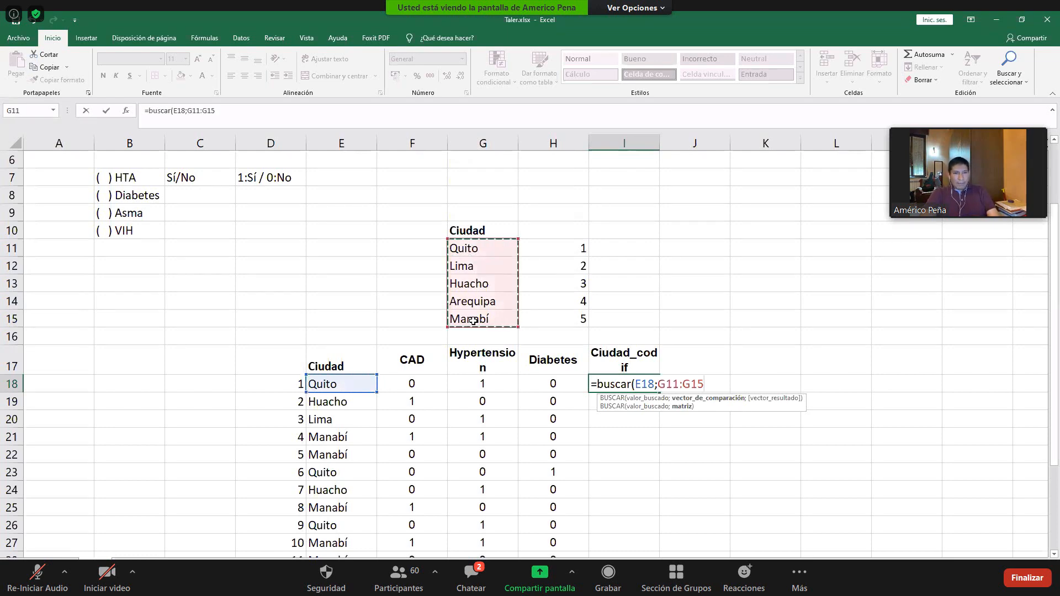
pyautogui.write(';')
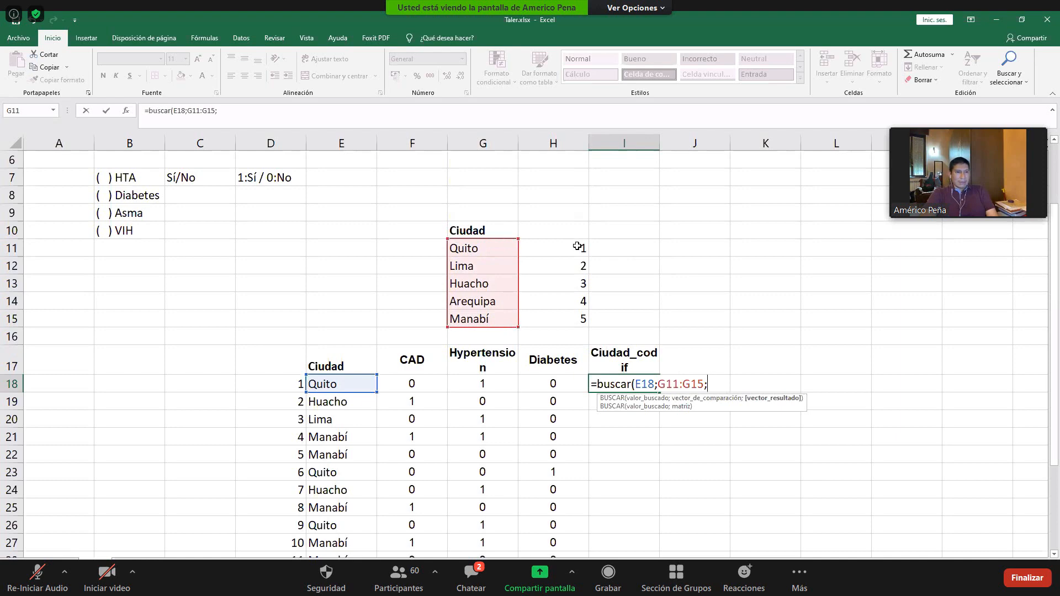
pyautogui.click(577, 247)
pyautogui.moveTo(581, 315); pyautogui.dragTo(582, 317)
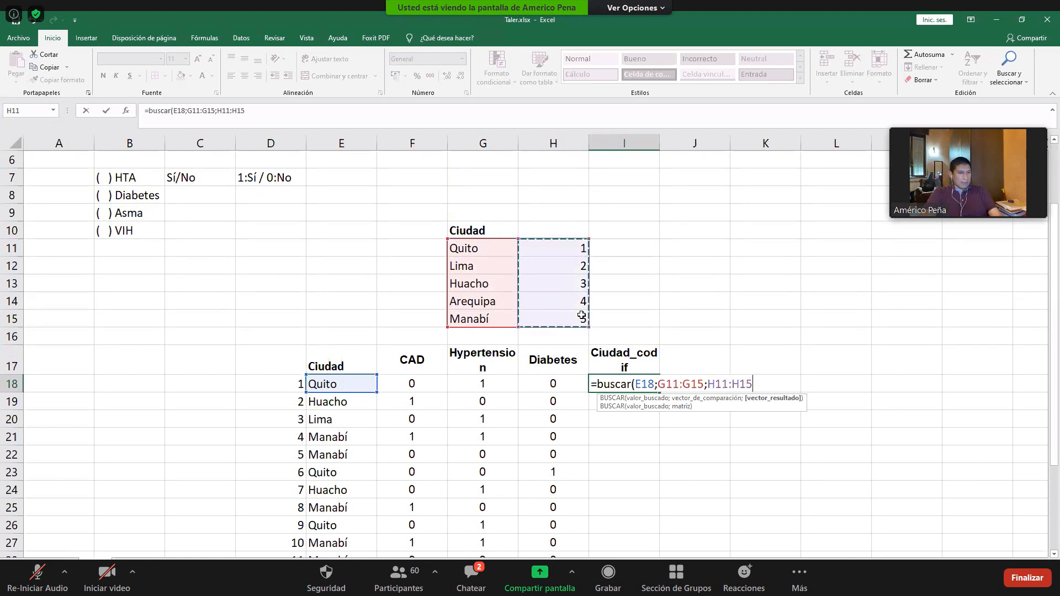
pyautogui.write(')')
pyautogui.press('Return')
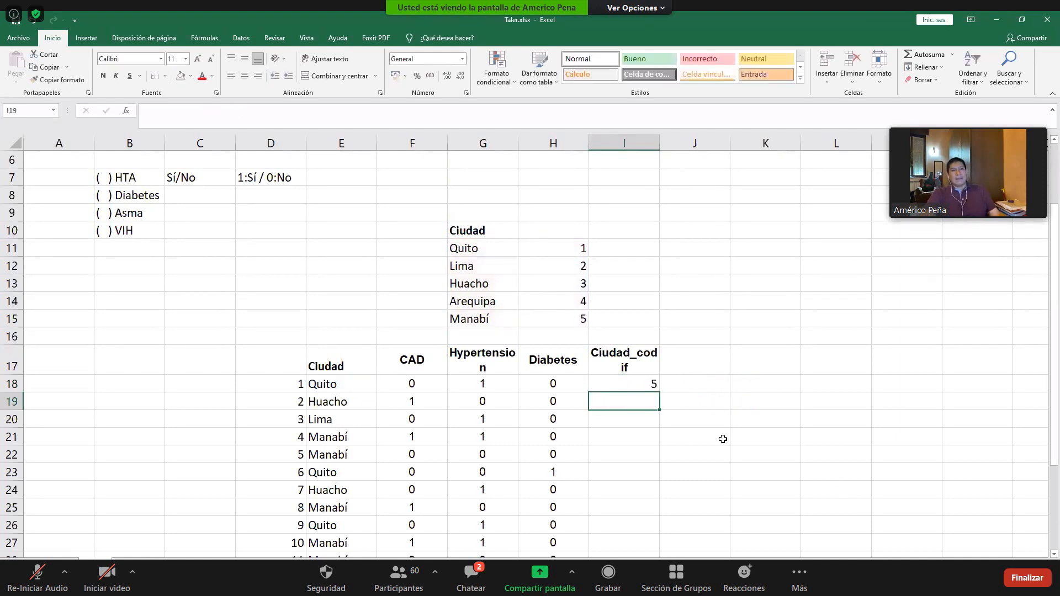
# - Compare the result in I18 with the city in E18 and check the ranges its BUSCAR formula refers to
pyautogui.click(334, 384)
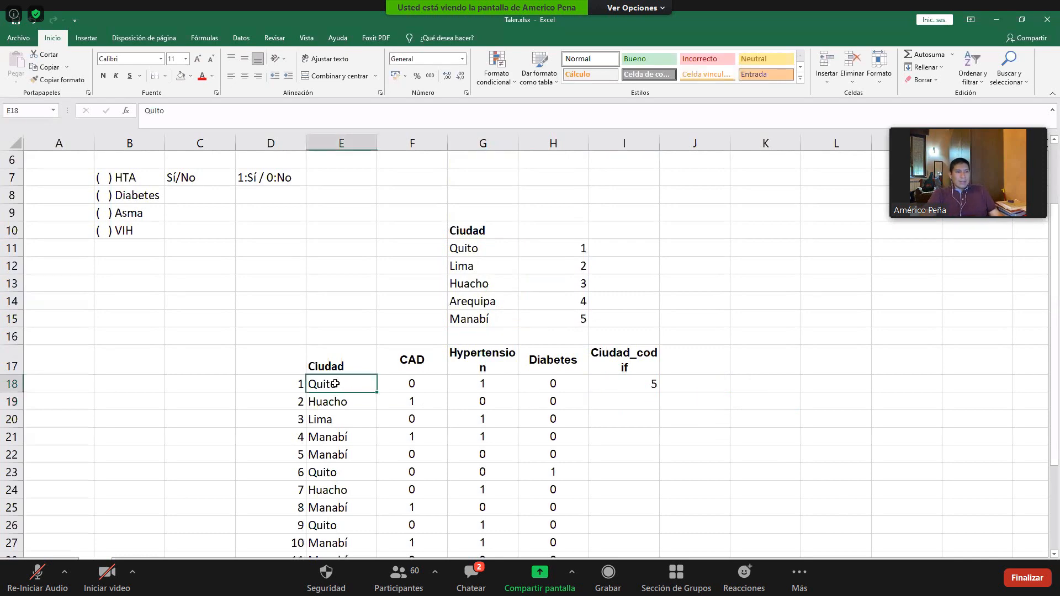
pyautogui.click(652, 388)
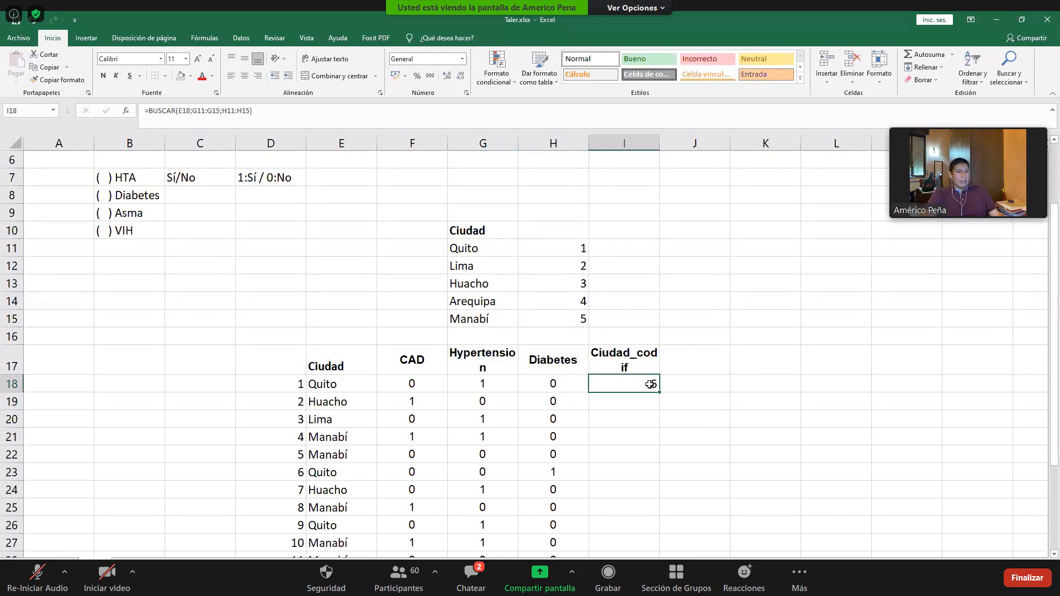
pyautogui.doubleClick(651, 384)
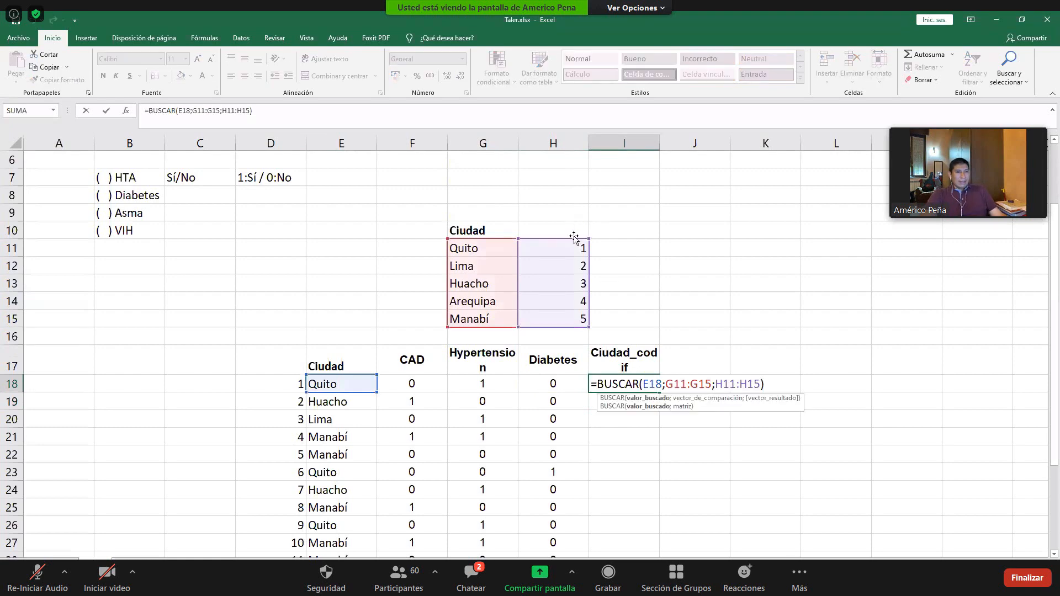
pyautogui.press('Escape')
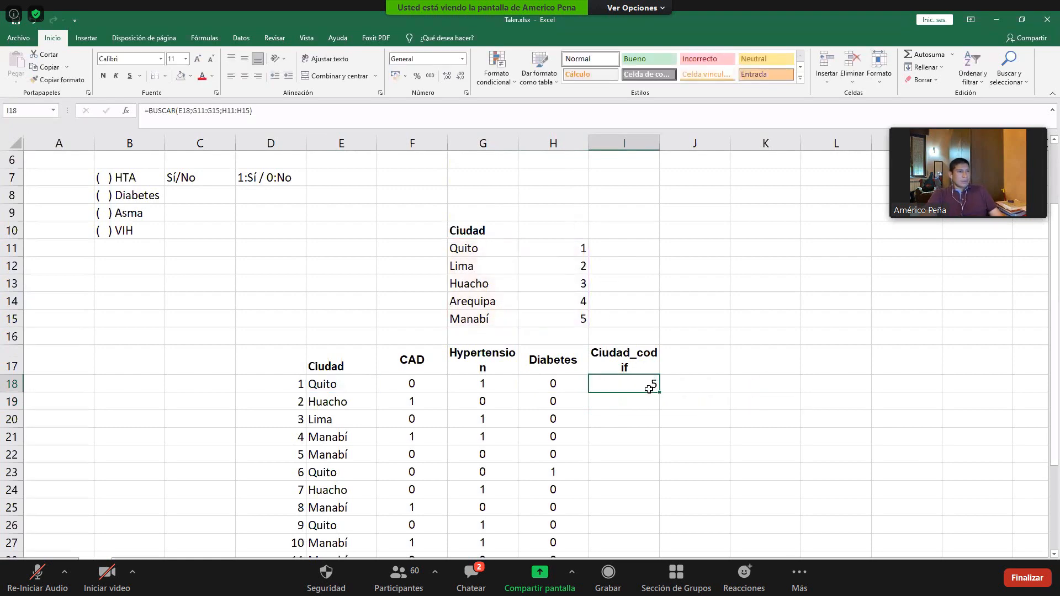
pyautogui.doubleClick(642, 387)
pyautogui.press('Escape')
# - Try to fill the BUSCAR formula from I18 down to I25
pyautogui.moveTo(662, 395); pyautogui.dragTo(651, 499)
pyautogui.click(646, 389)
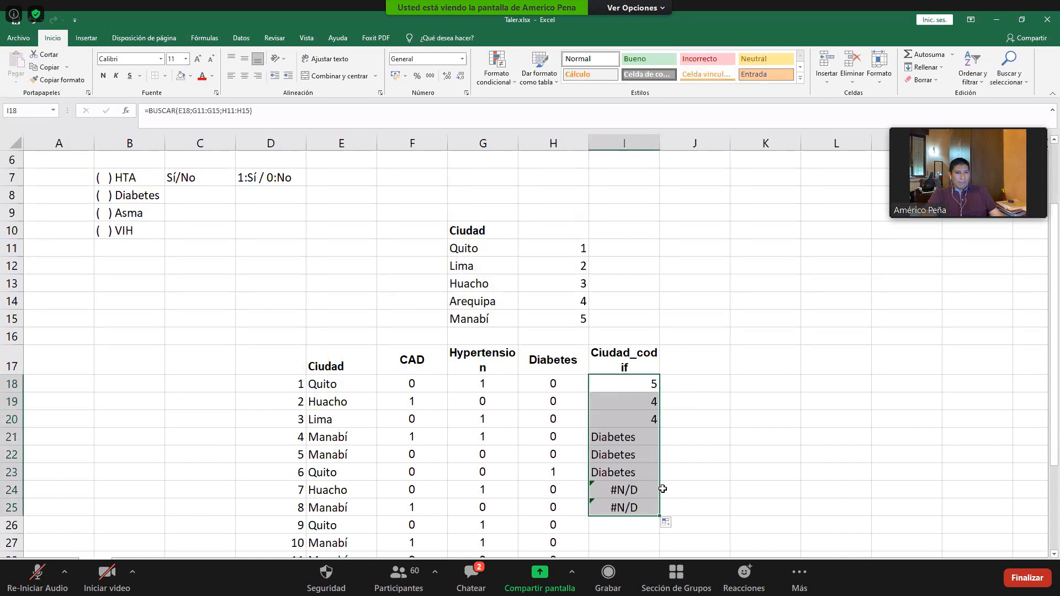
pyautogui.click(654, 384)
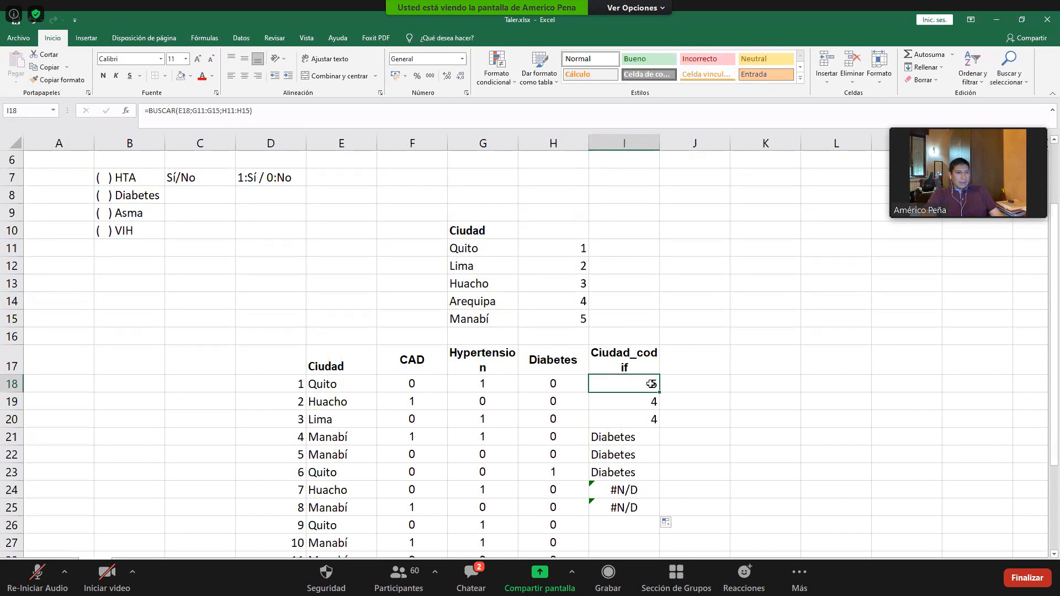
pyautogui.hotkey('ctrl', 'z')
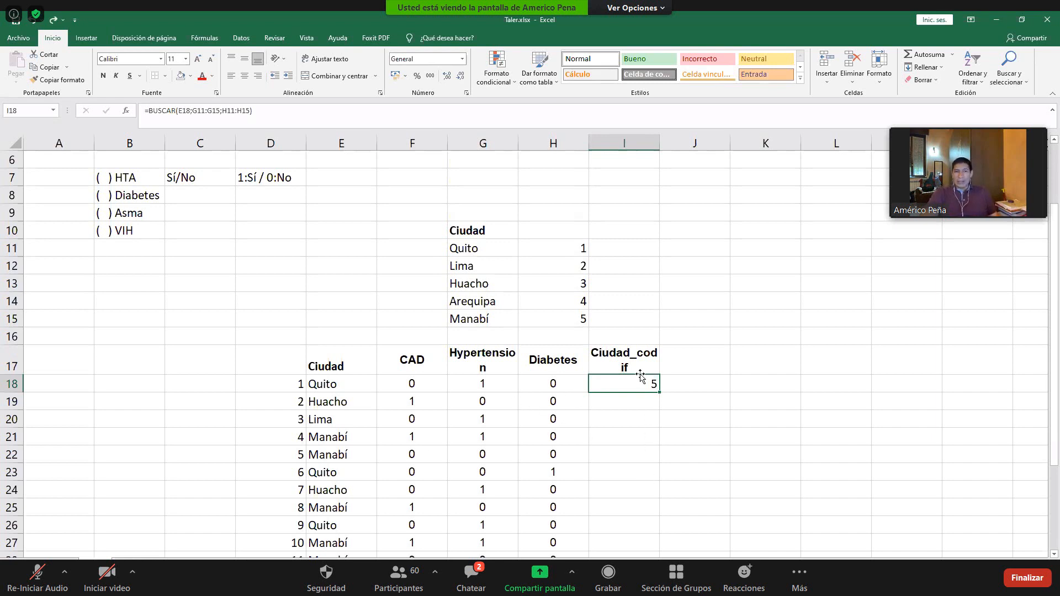
# - Change the numeric code for Quito in H11 to 6 to test the lookup
pyautogui.click(576, 245)
pyautogui.write('4')
pyautogui.press('Return')
pyautogui.click(577, 244)
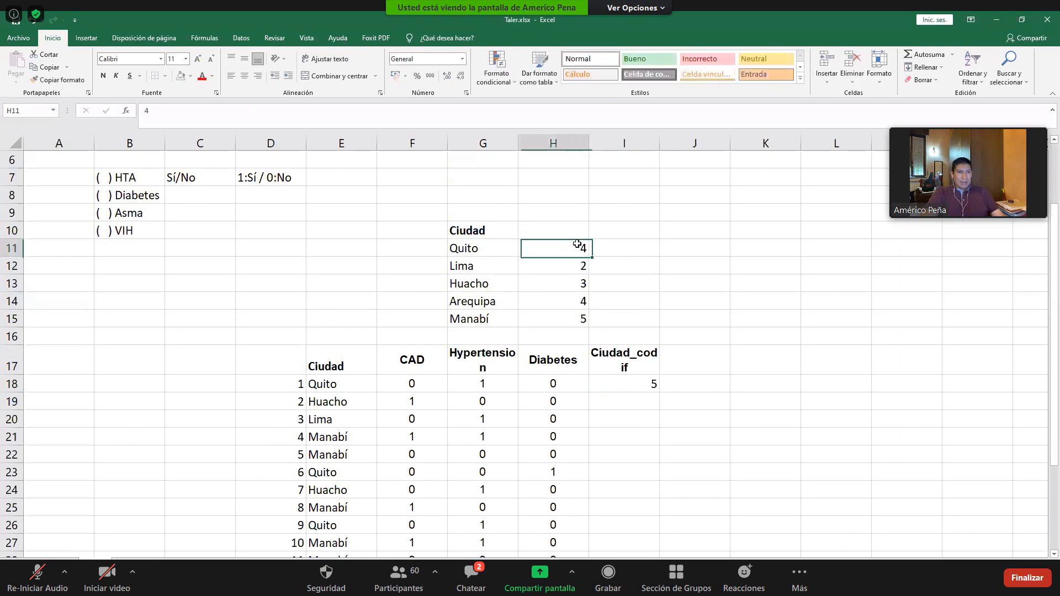
pyautogui.write('6')
# - Try the code 1 for Manabí in H15 and undo the change
pyautogui.click(546, 317)
pyautogui.write('1')
pyautogui.click(647, 284)
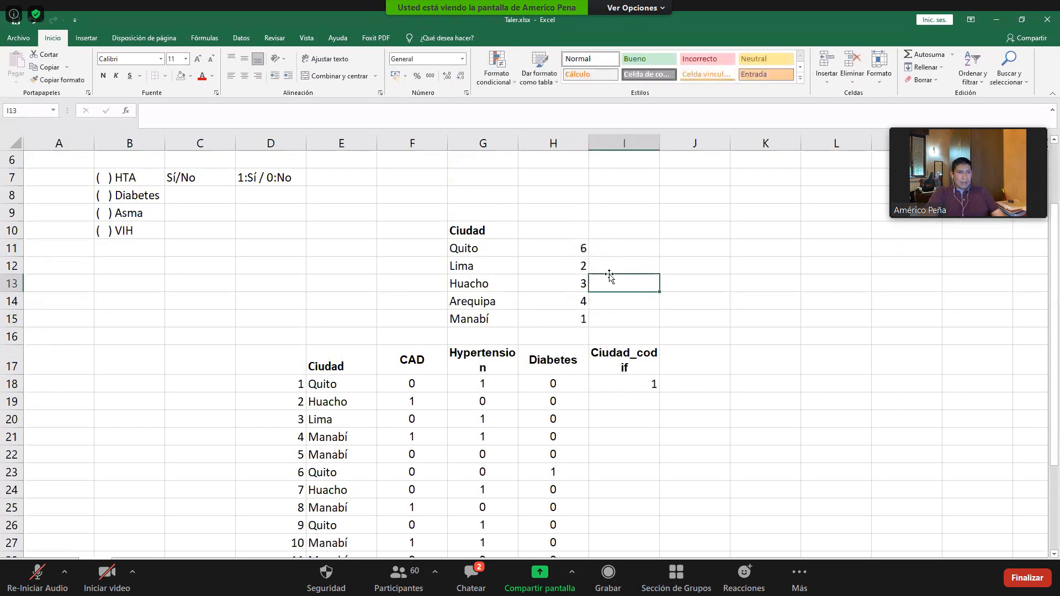
pyautogui.hotkey('ctrl', 'z')
# - Inspect the arguments and highlighted ranges of the BUSCAR formula in I18 again
pyautogui.doubleClick(639, 383)
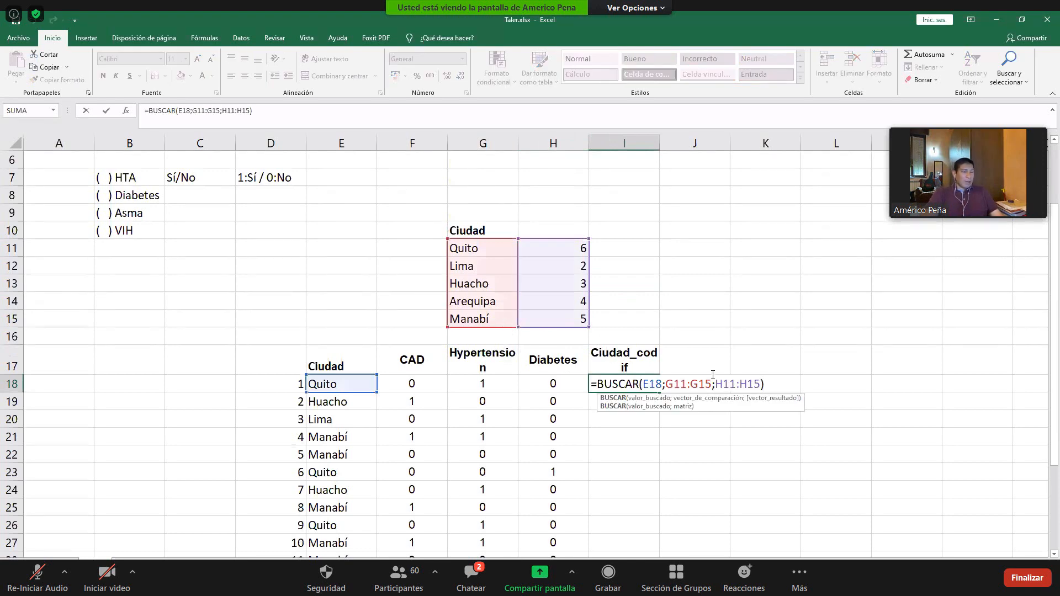
pyautogui.press('Escape')
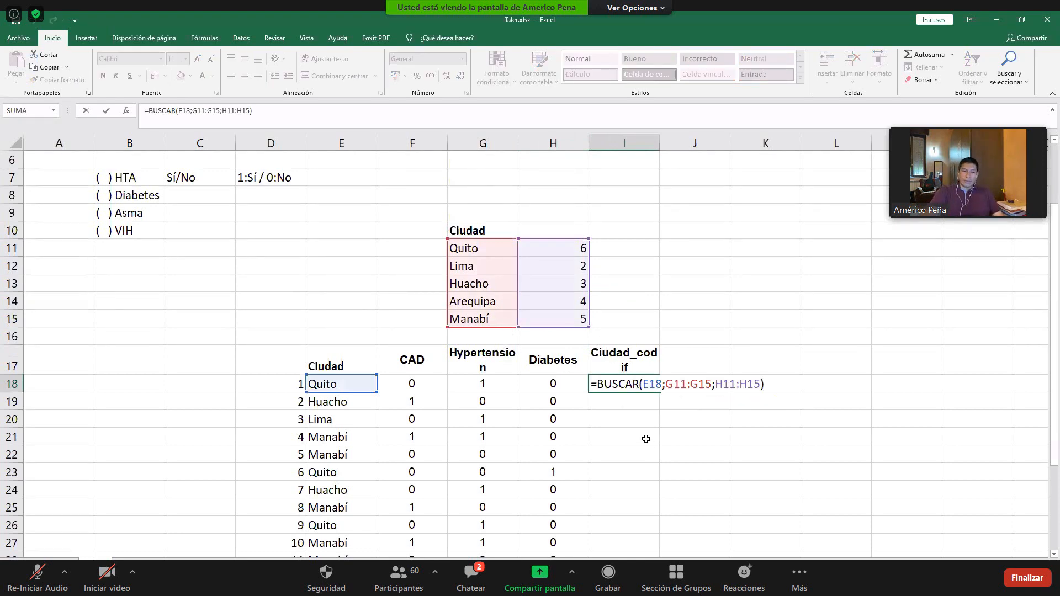
pyautogui.hotkey('ctrl', 'Return')
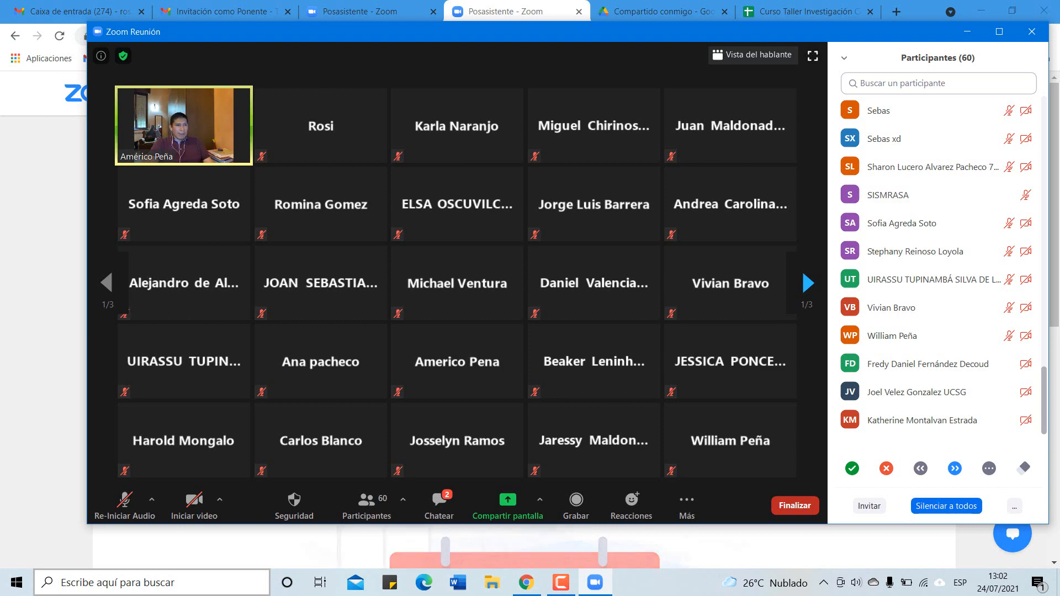
# - Unmute the microphone in the Zoom meeting and mute it again
pyautogui.click(142, 510)
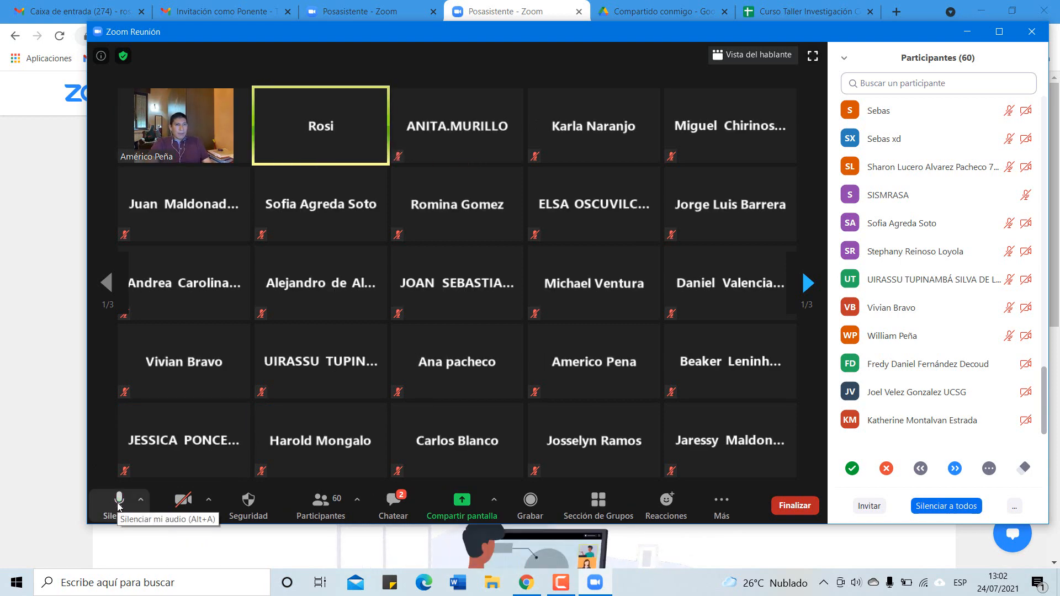
pyautogui.click(118, 503)
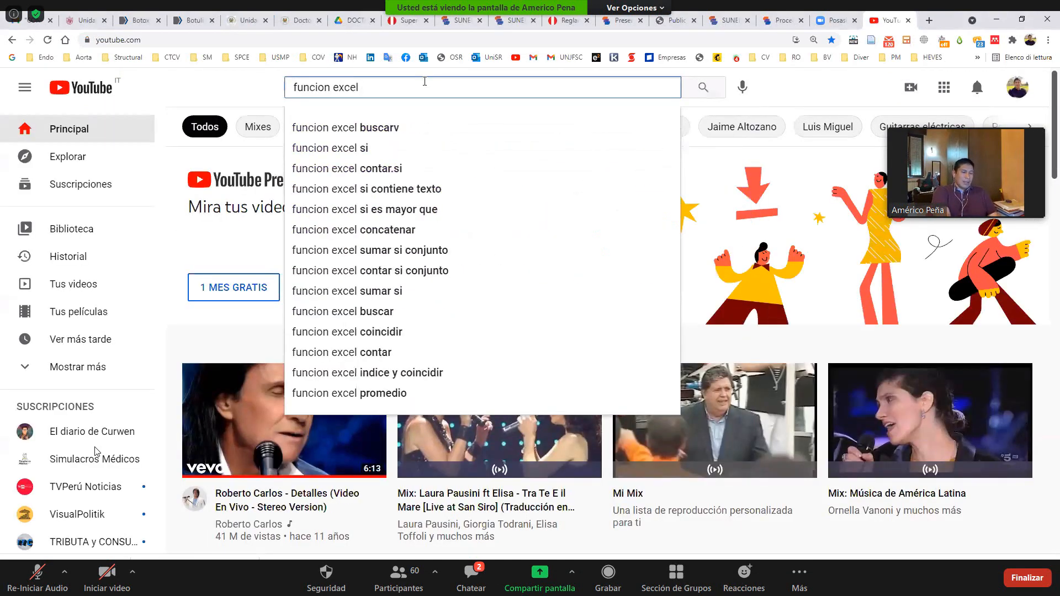
# - Search YouTube for "funcion excel buscar" and open the video "Función BUSCAR en Excel" with its sound muted
pyautogui.press('Return')
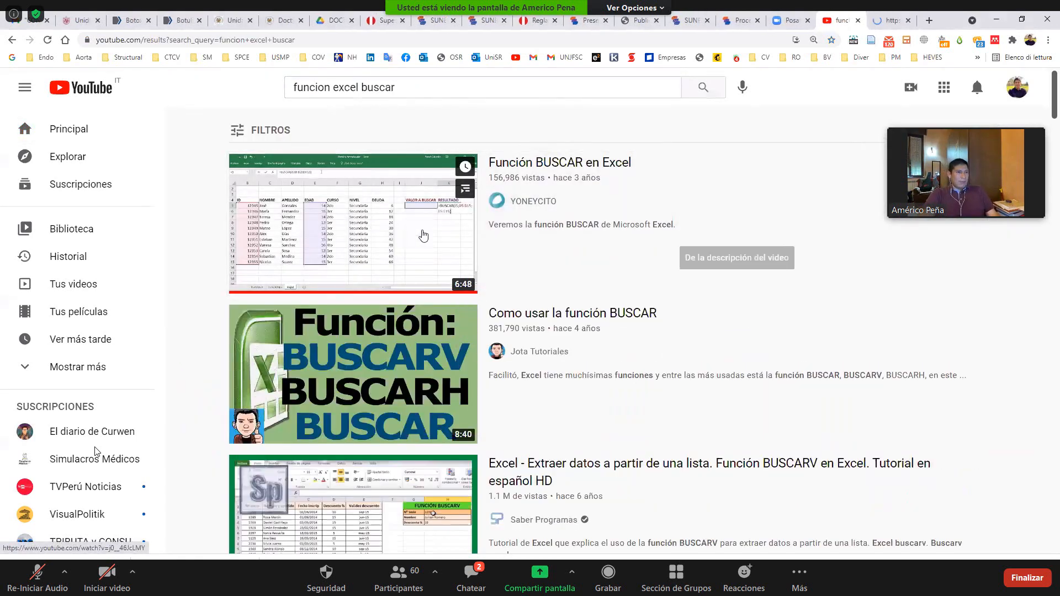
pyautogui.click(421, 235)
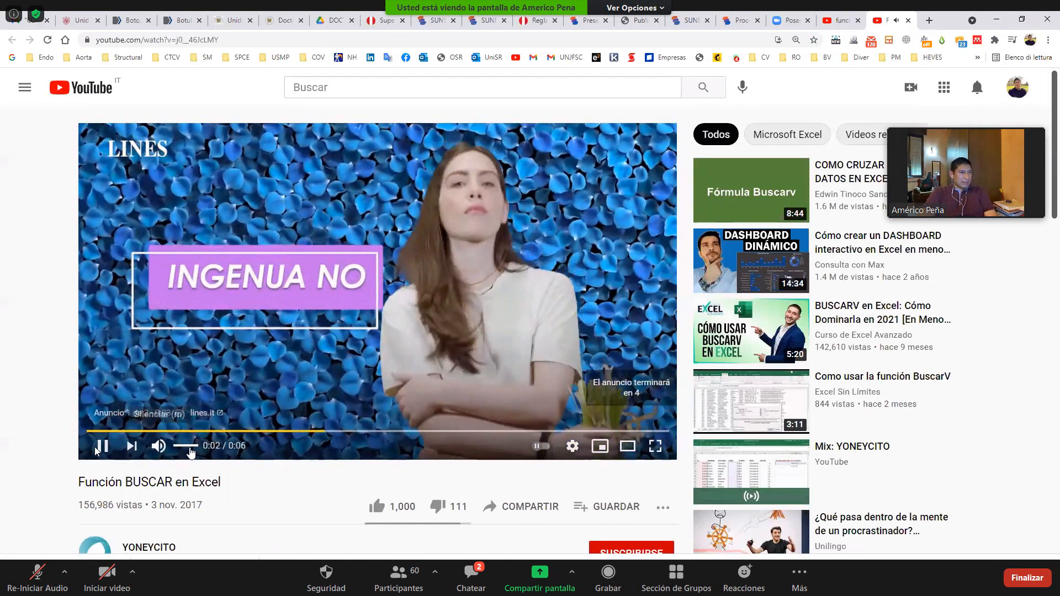
pyautogui.press('m')
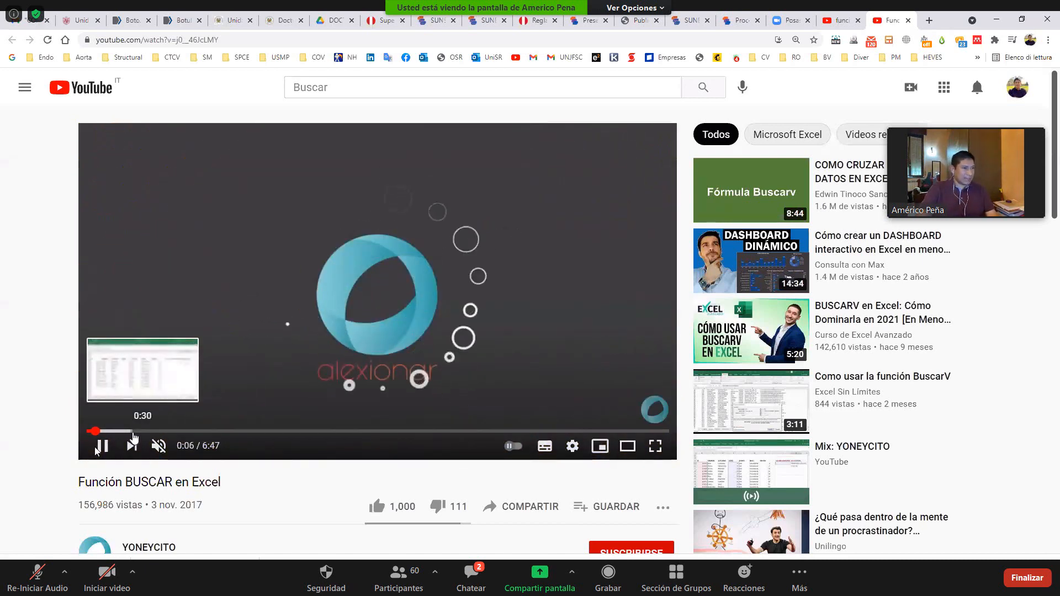
# - Skip past the intro of the BUSCAR video and increase its playback speed
pyautogui.click(125, 431)
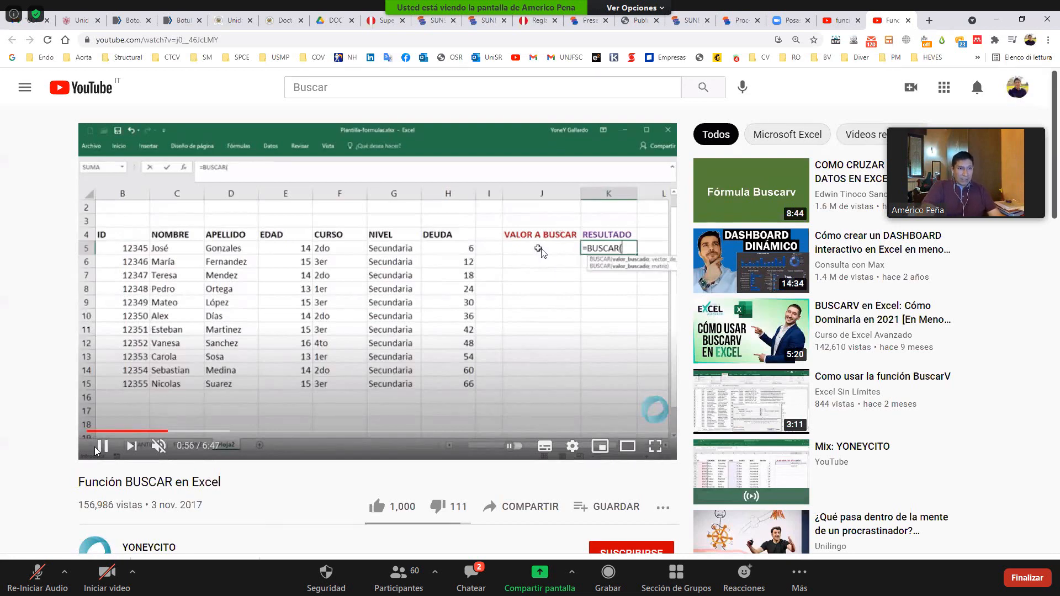
pyautogui.click(573, 446)
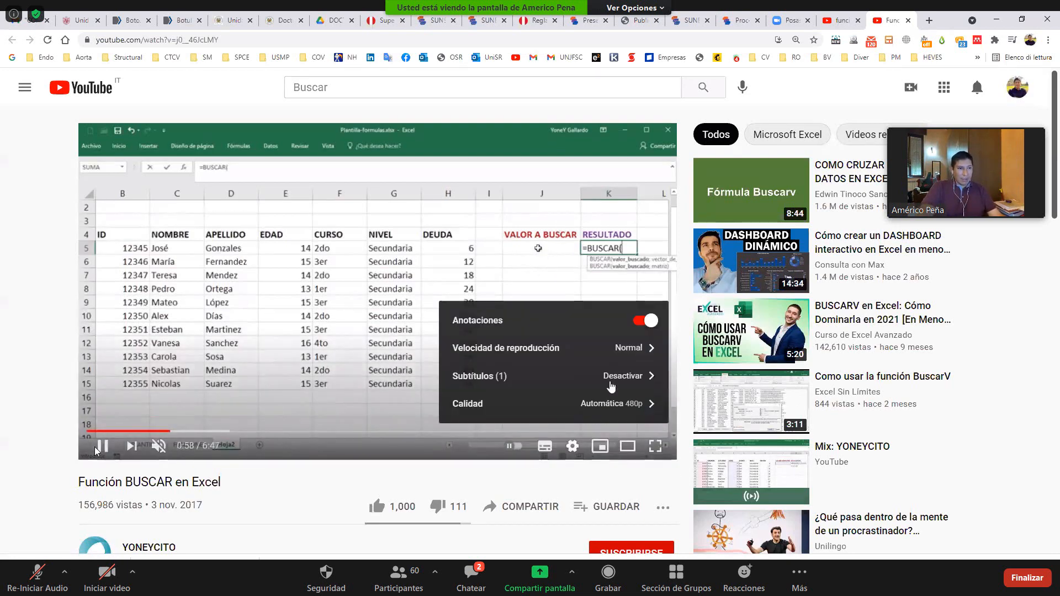
pyautogui.click(606, 348)
pyautogui.click(560, 405)
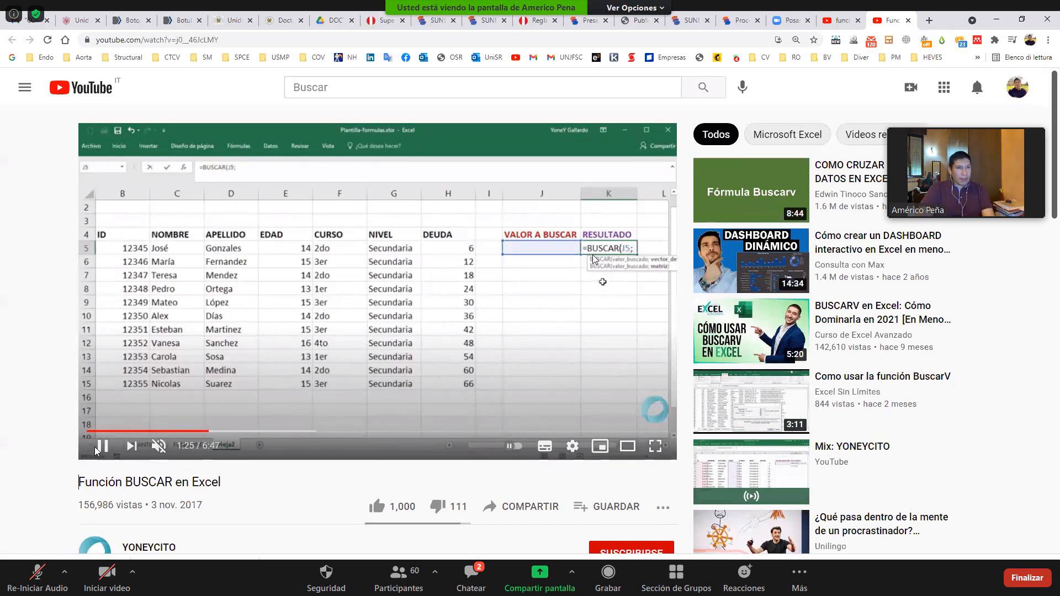
# - Skip forward through the video's worked example to examine how the BUSCAR arguments are selected
pyautogui.press('Right')
pyautogui.press('Right')
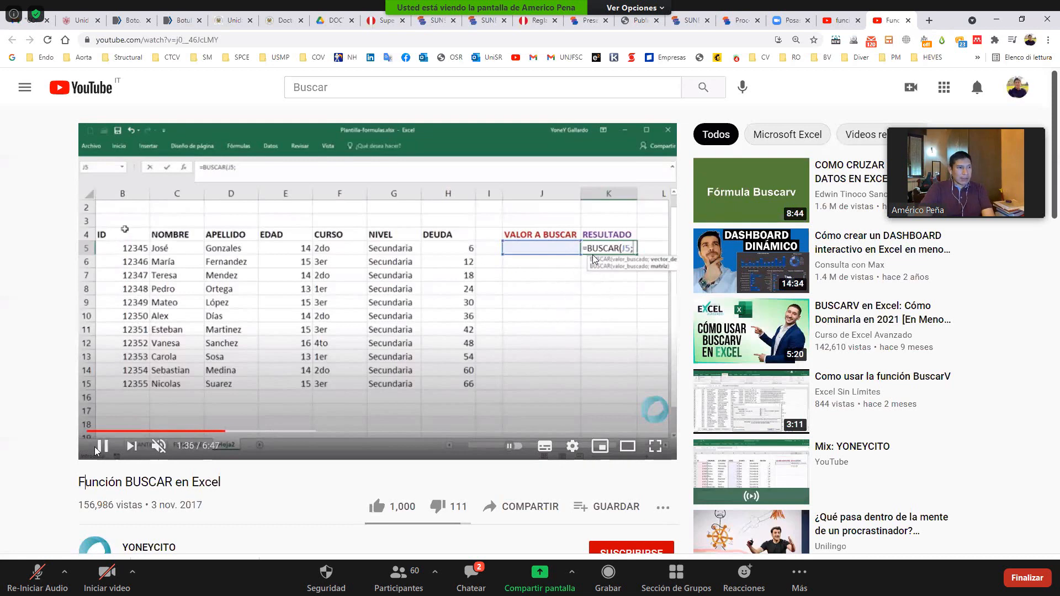
pyautogui.press('Right')
pyautogui.press('Right')
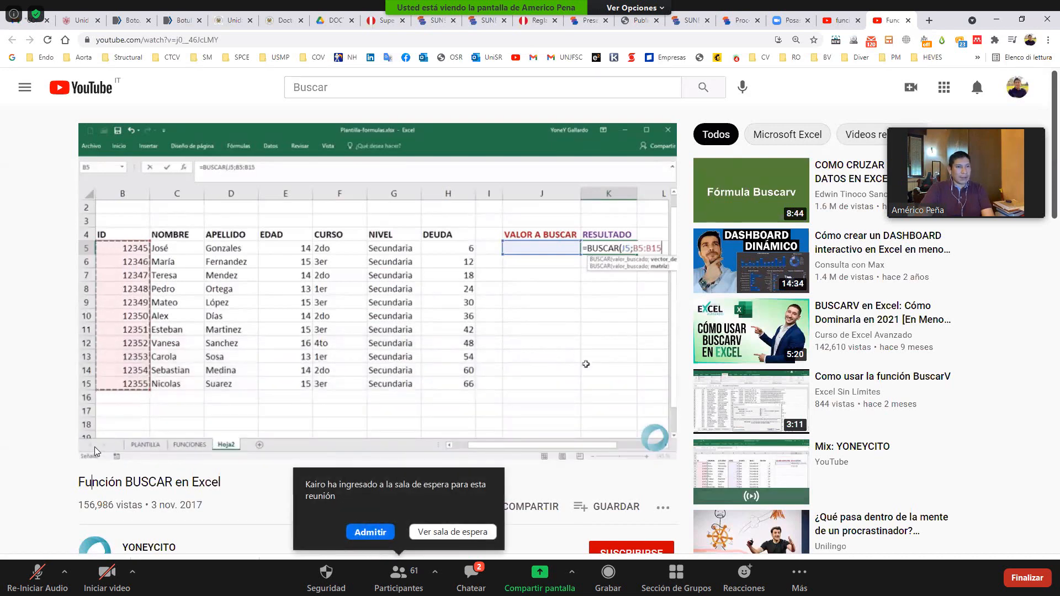
pyautogui.press('Right')
pyautogui.press('Right')
pyautogui.press('Right')
pyautogui.press('Right')
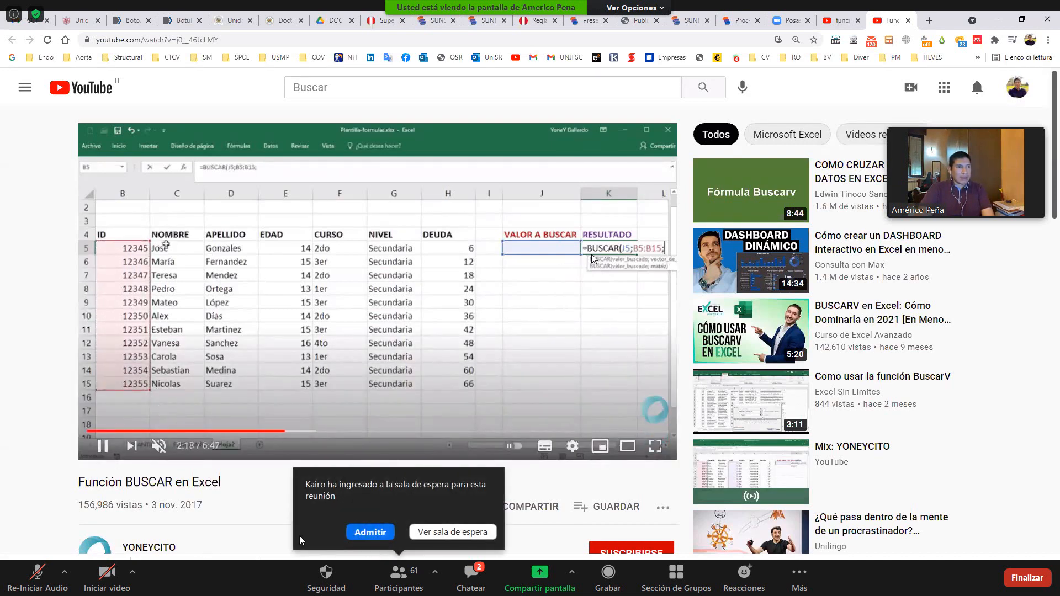
pyautogui.press('Right')
pyautogui.press('Right')
pyautogui.press('Right')
pyautogui.press('Right')
# - Admit the participant from the waiting room to the Zoom meeting
pyautogui.click(356, 533)
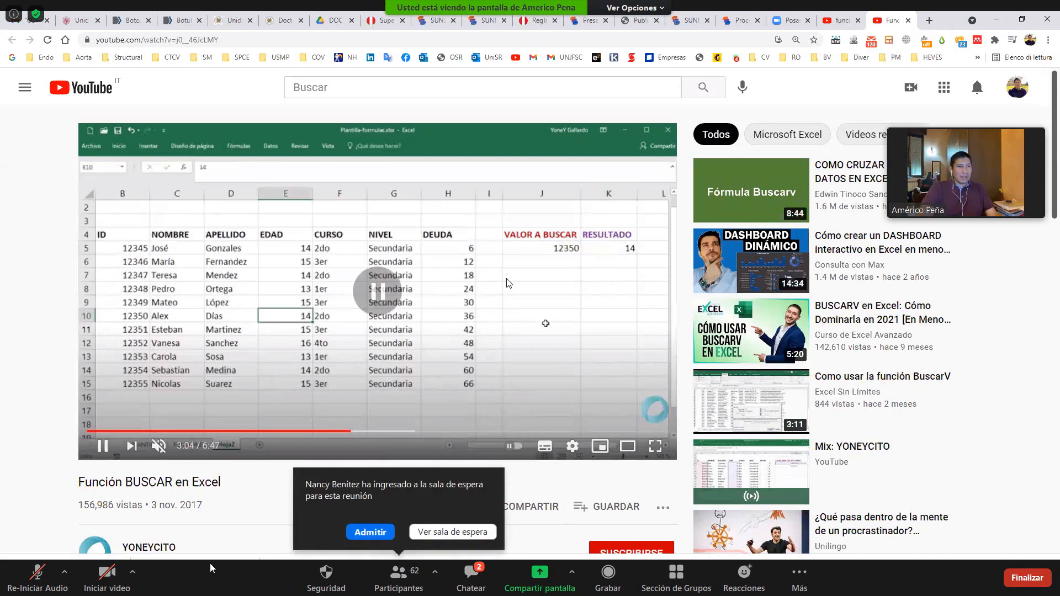
# - Admit each participant waiting to enter the Zoom meeting
pyautogui.click(357, 537)
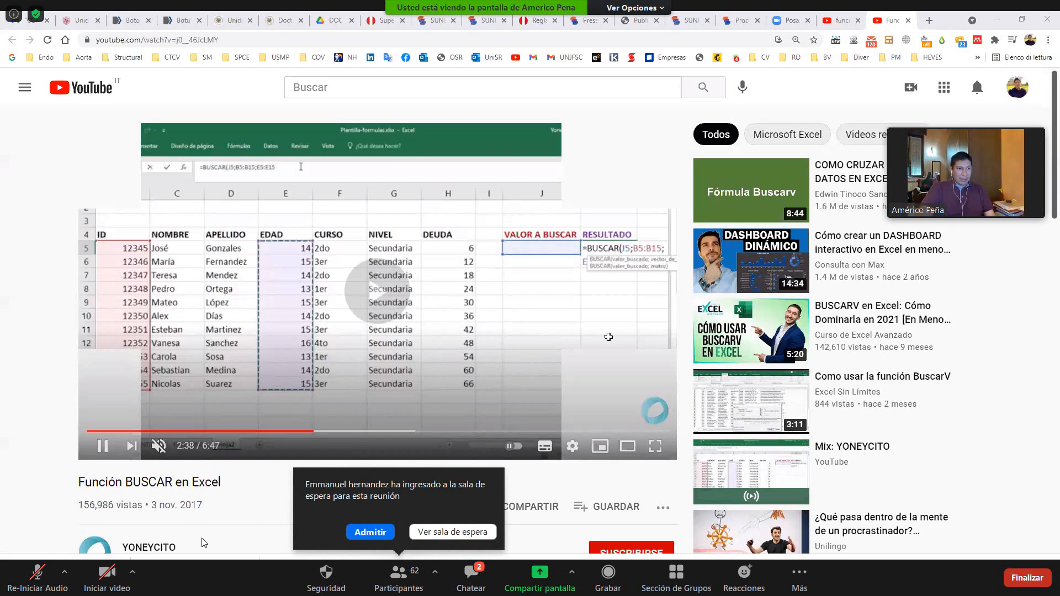
pyautogui.click(366, 533)
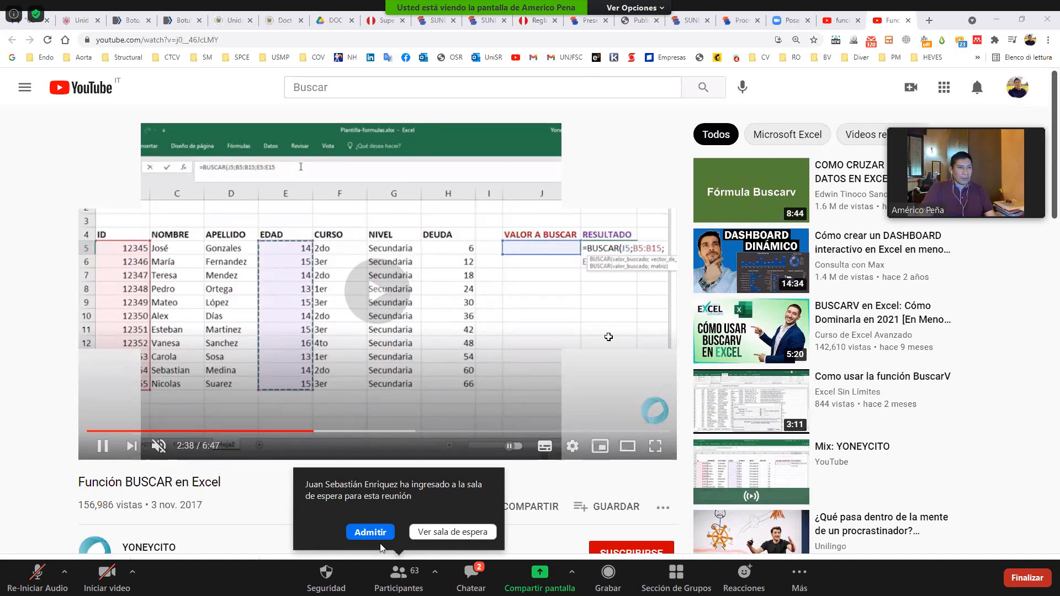
pyautogui.click(374, 534)
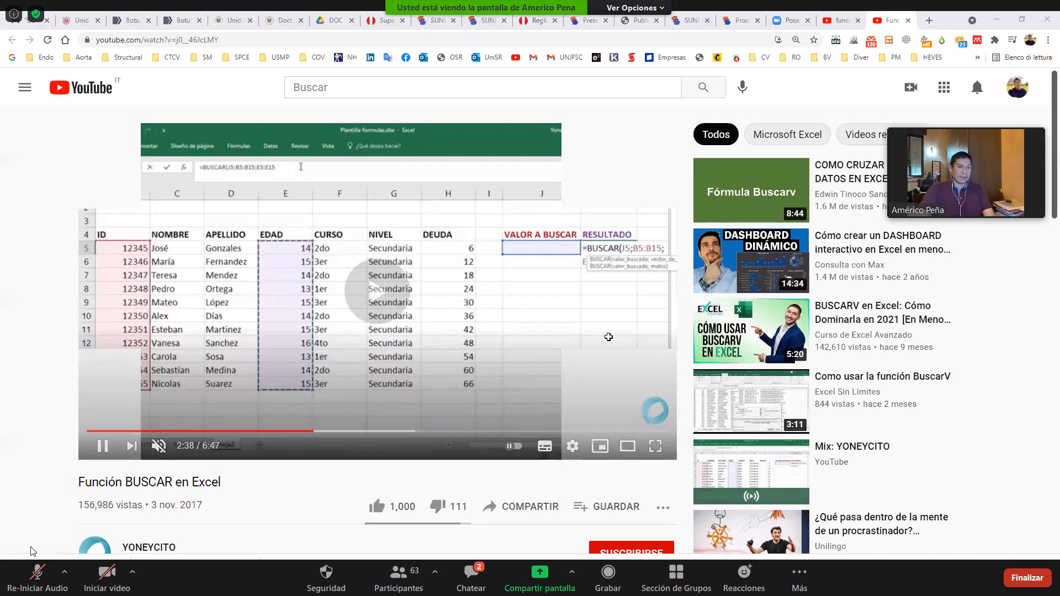
# - Unmute the microphone for a moment, mute it again, and admit the next waiting participant to the meeting
pyautogui.click(36, 574)
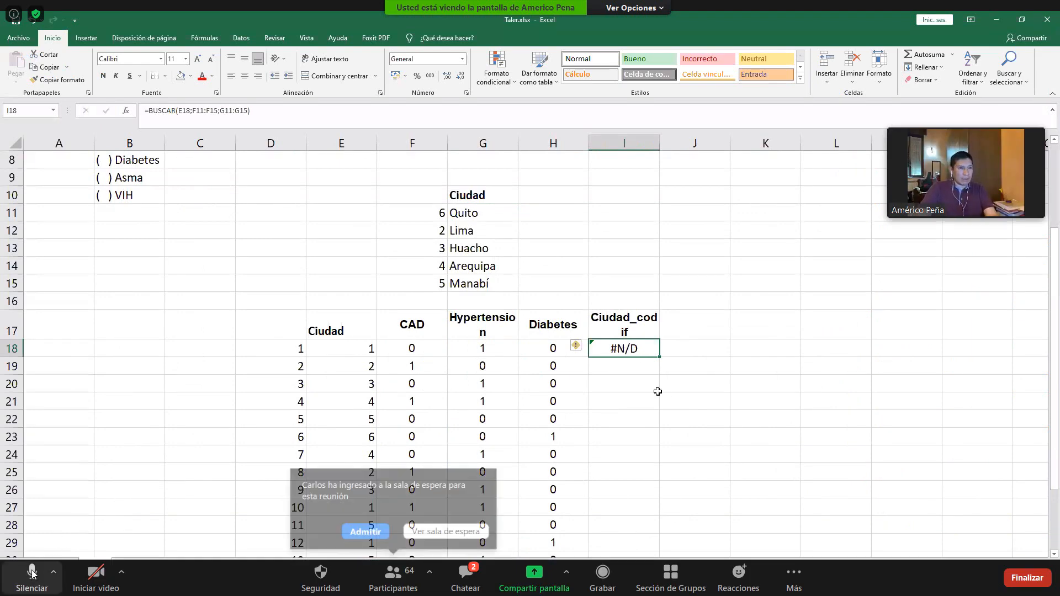
pyautogui.click(31, 574)
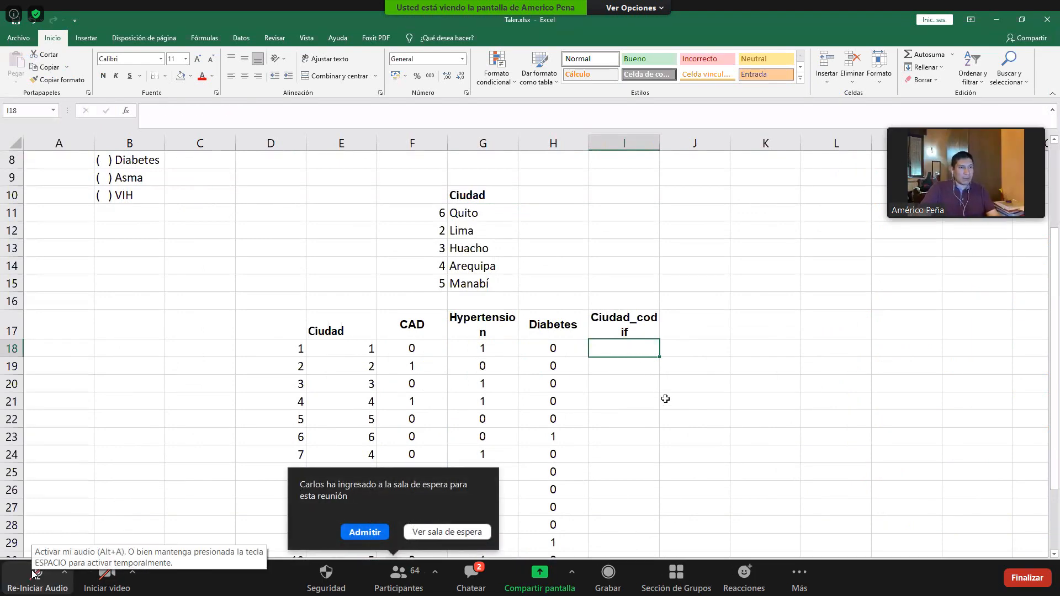
pyautogui.click(365, 531)
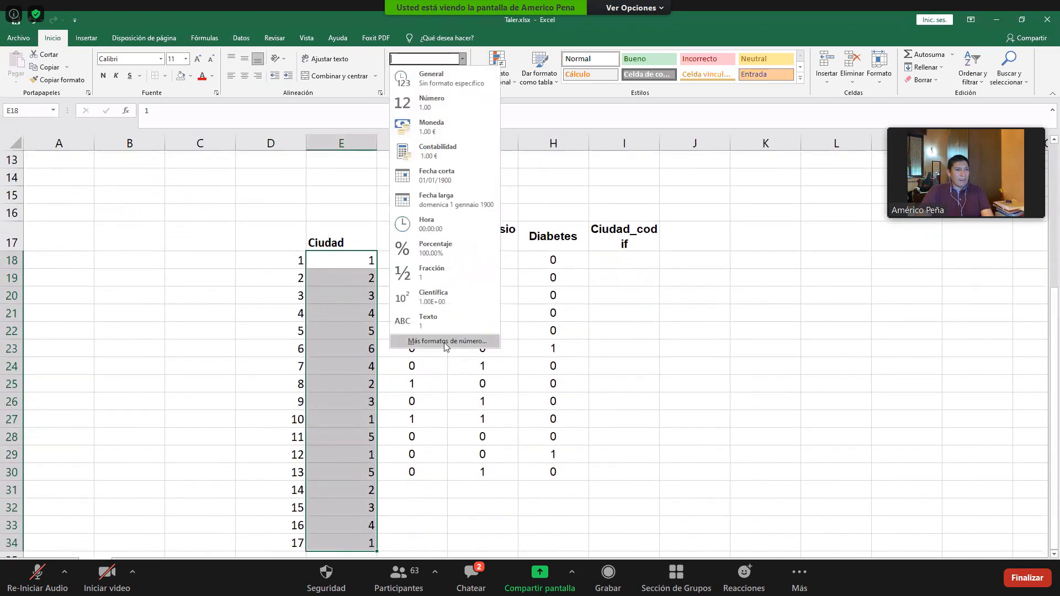
# - Format the Ciudad codes in E18:E34 as numbers with 0 decimal places
pyautogui.click(545, 247)
pyautogui.click(544, 247)
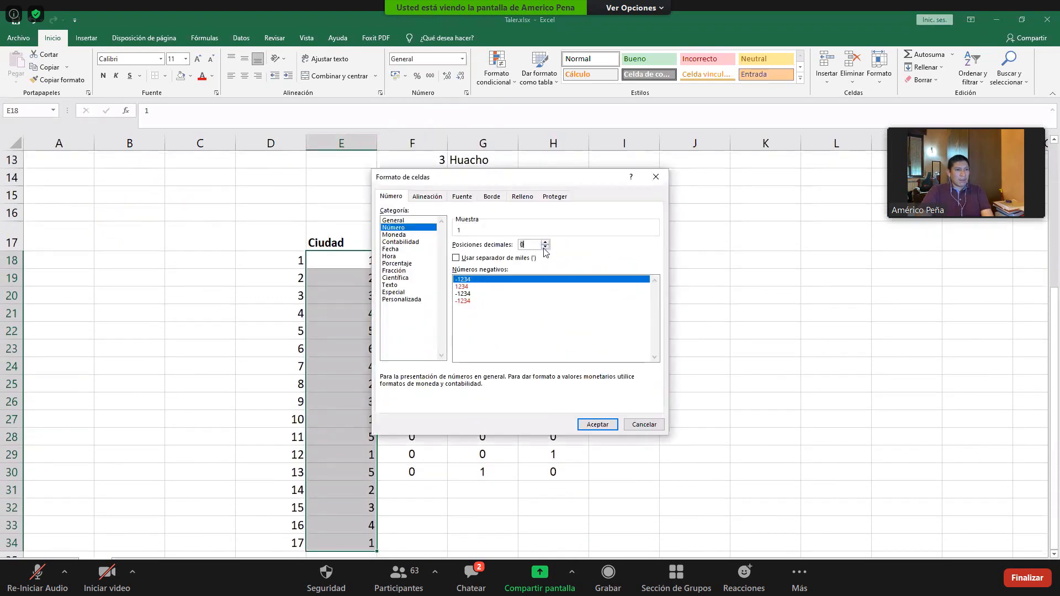
pyautogui.click(598, 425)
# - Format the city names in G11:G15 as Texto
pyautogui.scroll(2, 630, 307)
pyautogui.click(485, 232)
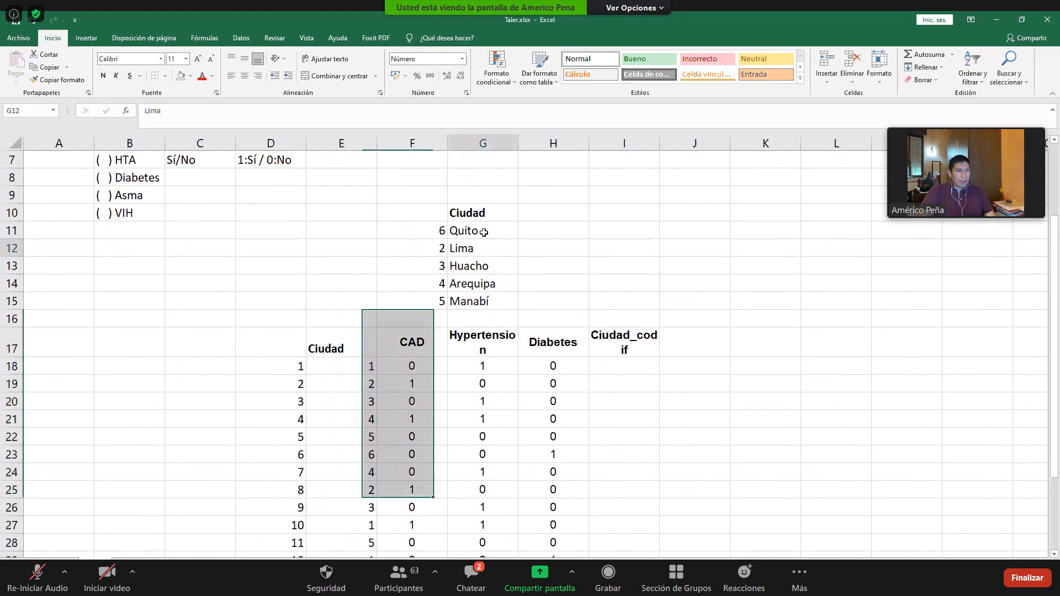
pyautogui.keyDown('shift'); pyautogui.click(490, 293); pyautogui.keyUp('shift')
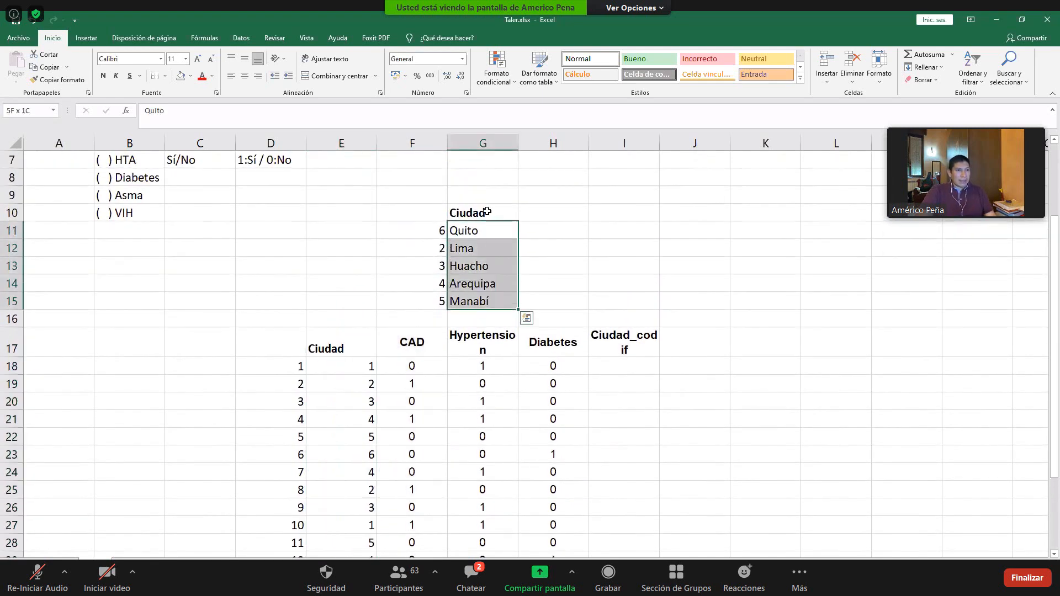
pyautogui.click(461, 59)
pyautogui.click(441, 319)
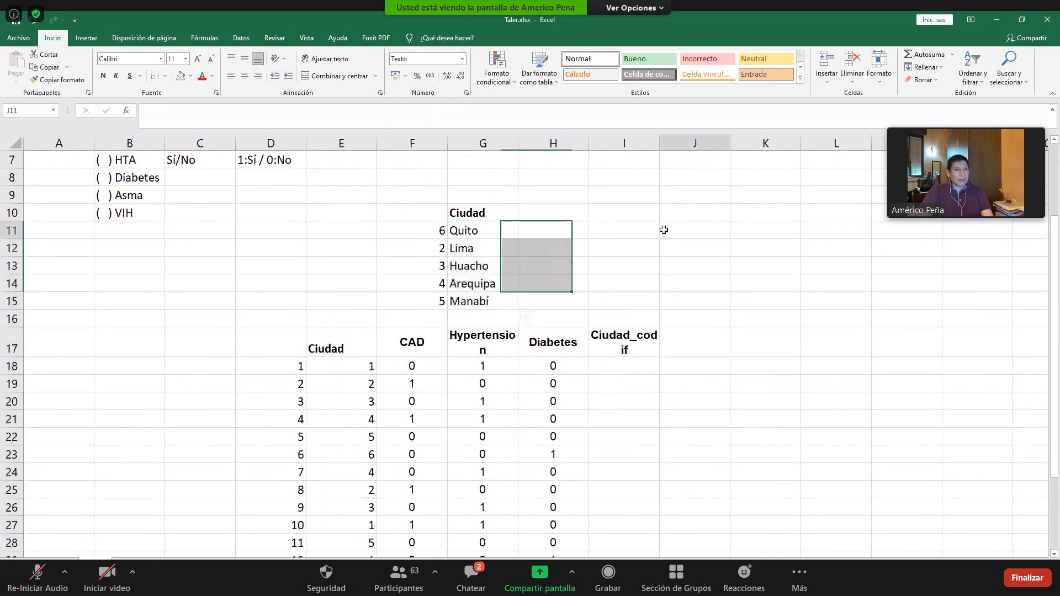
# - Enter the formula =BUSCAR(E18;F11:F15;G11:G15) in cell I18 under Ciudad_codif
pyautogui.click(622, 366)
pyautogui.write('=')
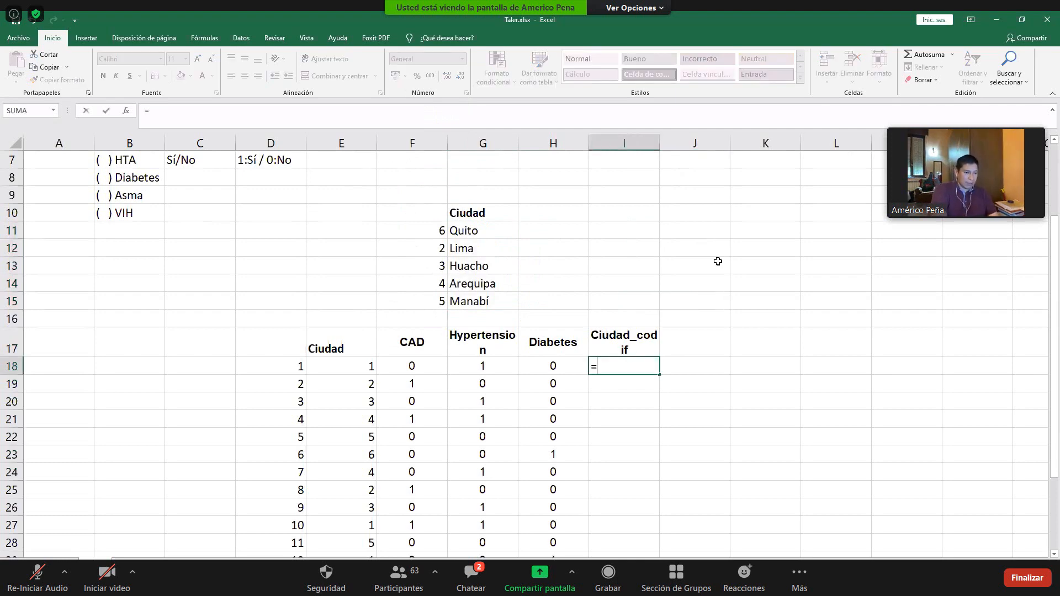
pyautogui.write('buscar(')
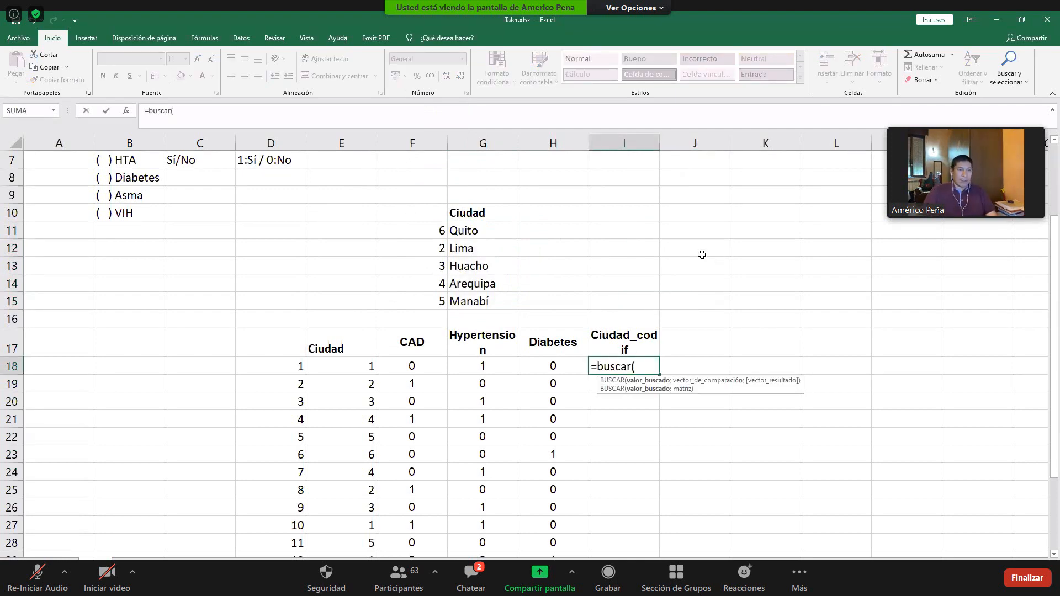
pyautogui.click(364, 367)
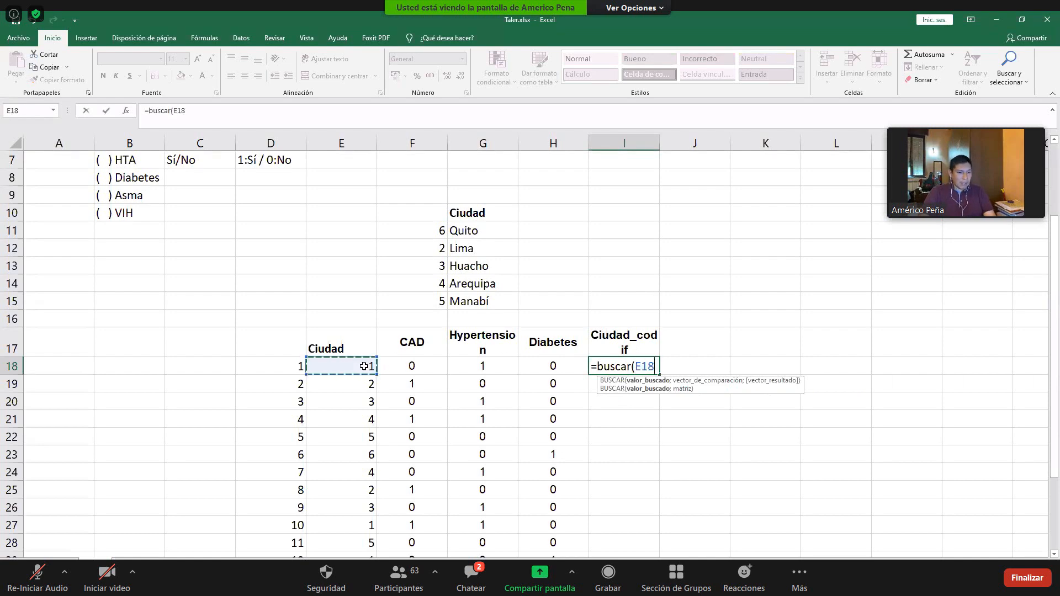
pyautogui.write(';')
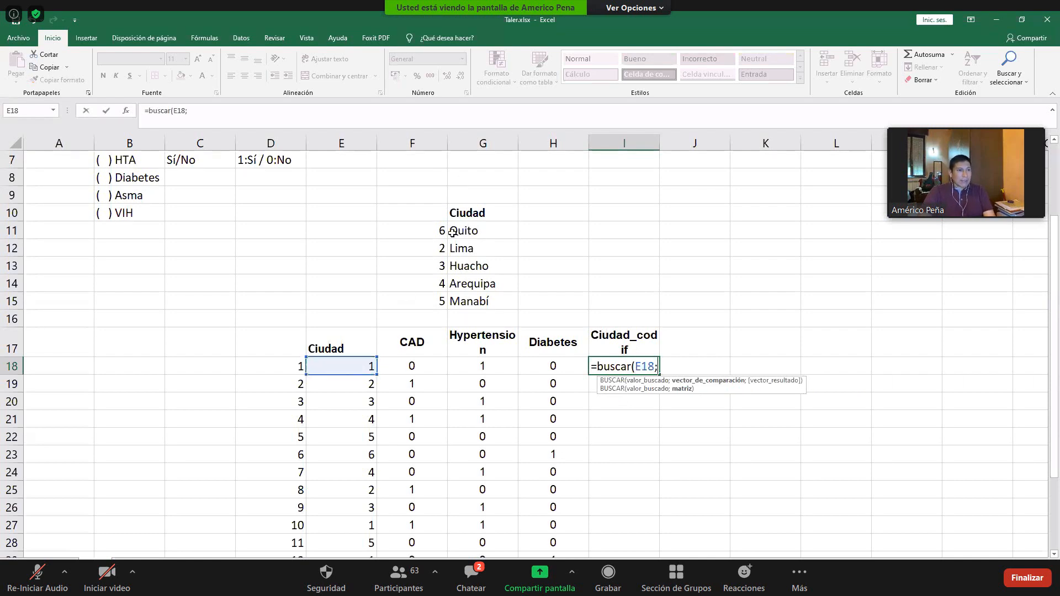
pyautogui.click(435, 230)
pyautogui.moveTo(429, 295); pyautogui.dragTo(429, 295)
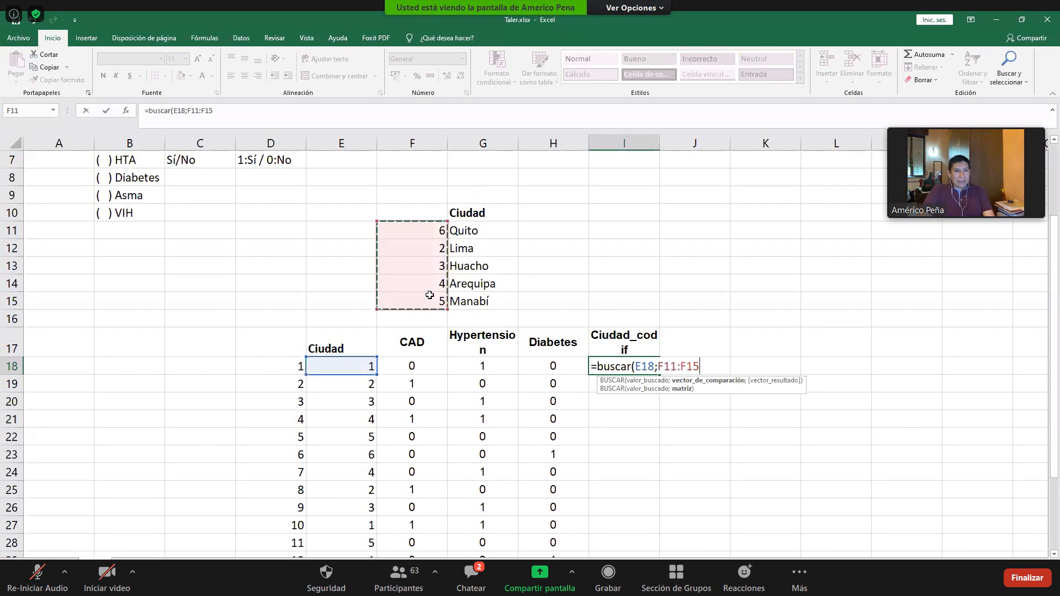
pyautogui.write(';')
pyautogui.click(480, 228)
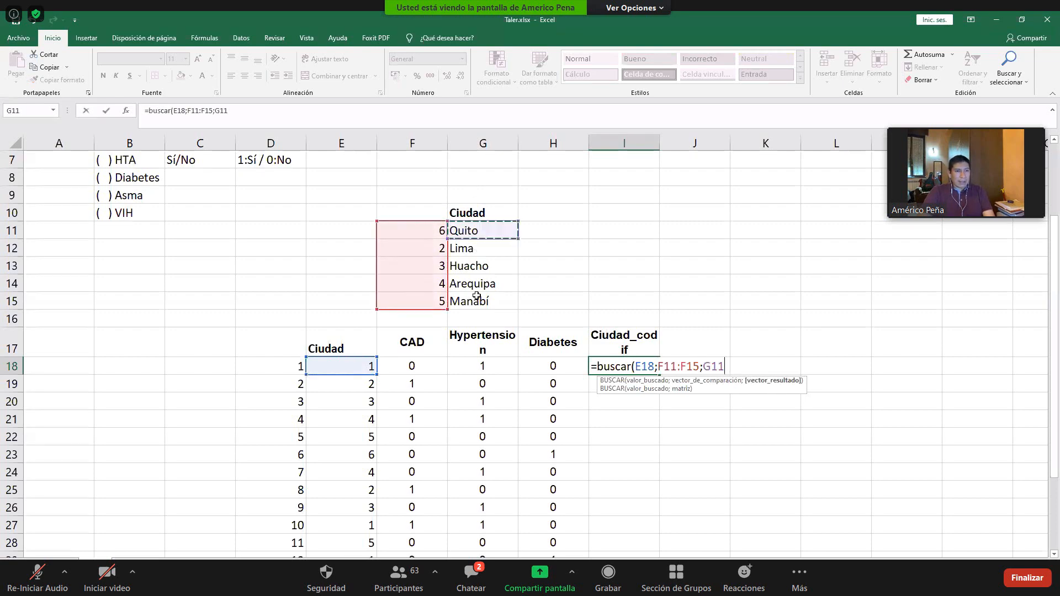
pyautogui.moveTo(476, 297); pyautogui.dragTo(476, 296)
pyautogui.press('Return')
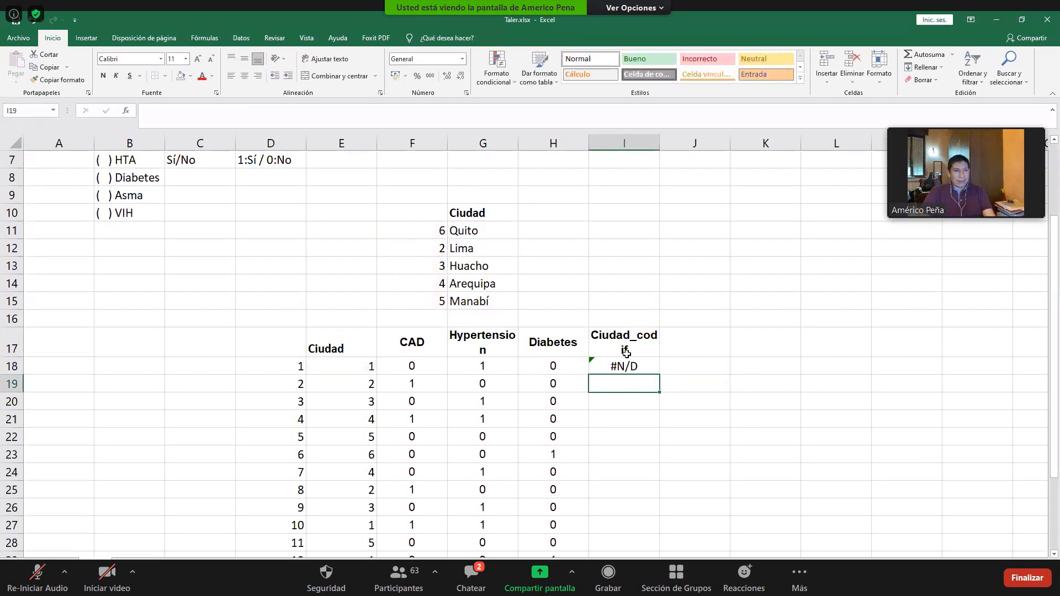
# - Widen the Ciudad_codif column and format cell I18 as Texto
pyautogui.press('Up')
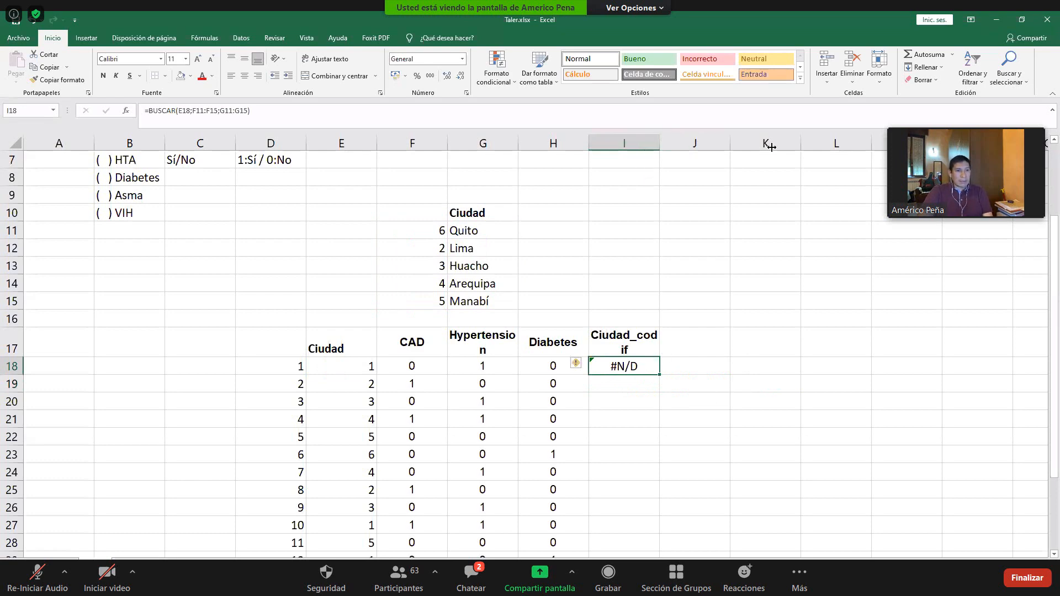
pyautogui.moveTo(659, 144); pyautogui.dragTo(772, 147)
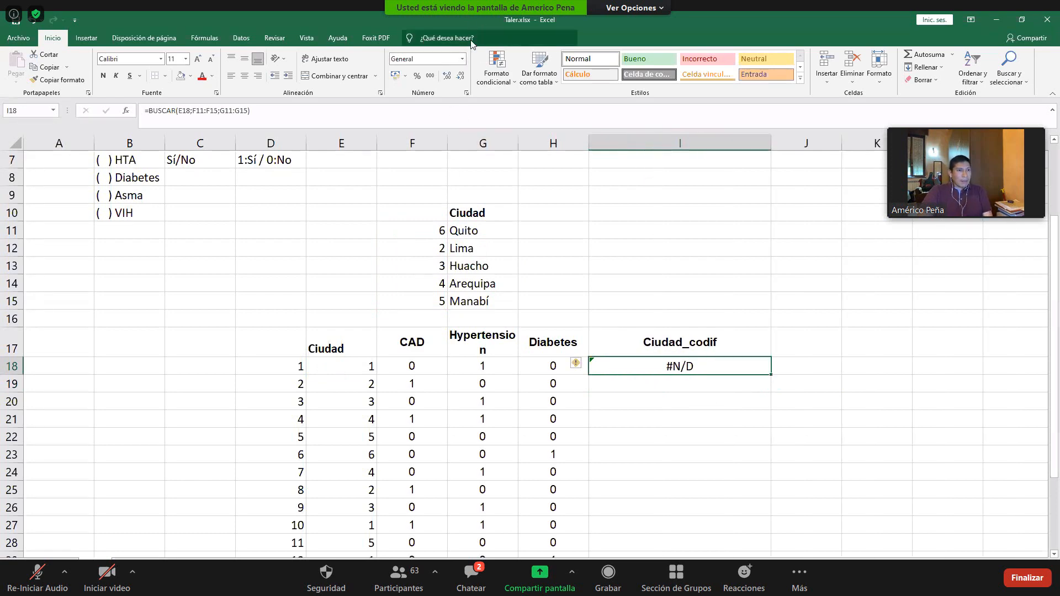
pyautogui.click(462, 58)
pyautogui.click(441, 316)
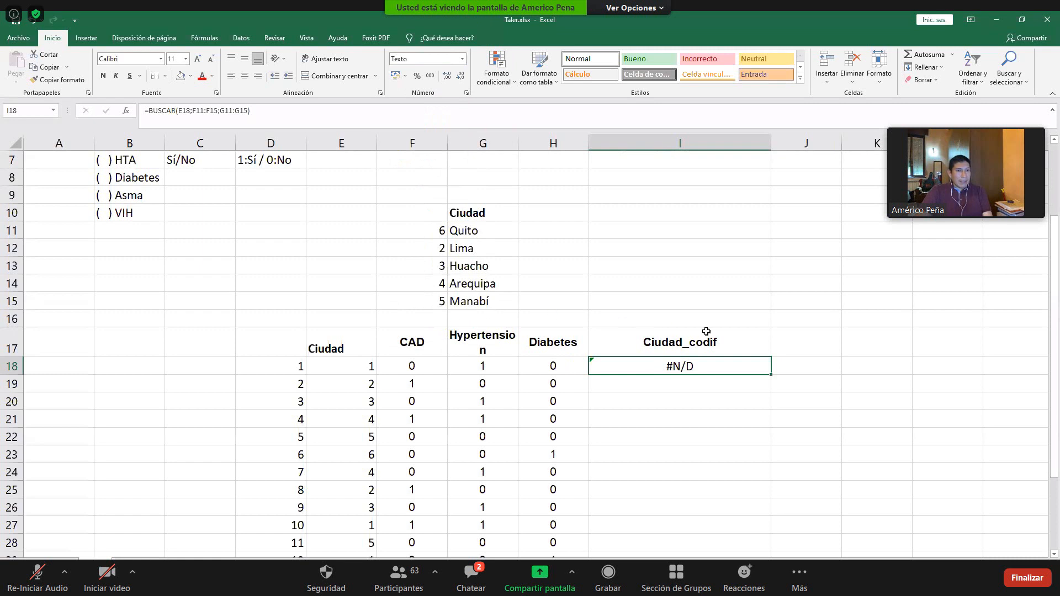
# - Move the Ciudad heading of the city lookup list up one row to G9
pyautogui.click(361, 371)
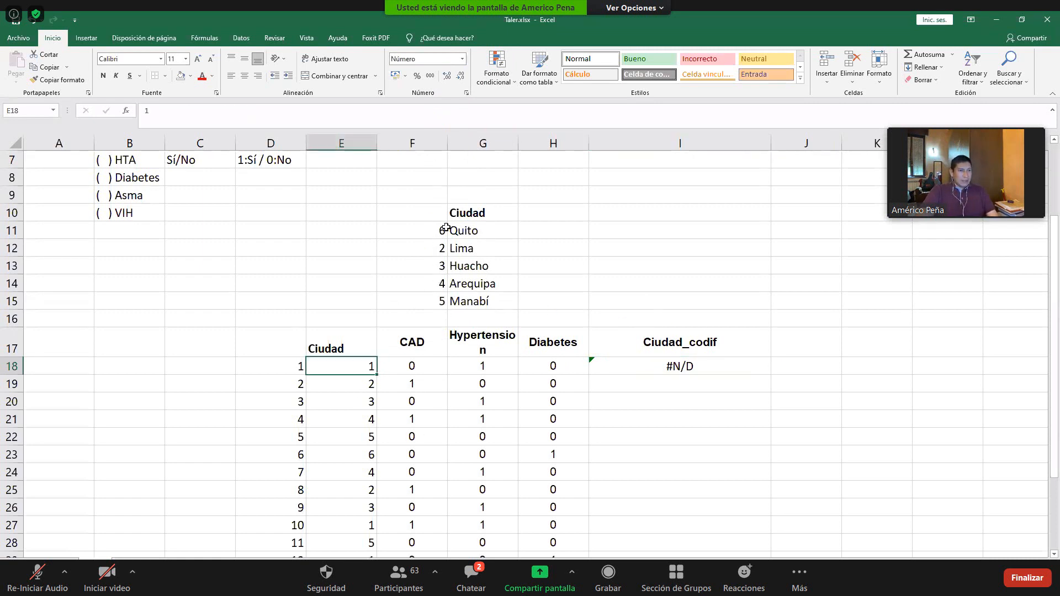
pyautogui.click(460, 213)
pyautogui.hotkey('ctrl', 'x')
pyautogui.click(469, 194)
pyautogui.hotkey('ctrl', 'v')
# - Add code 1 and the city Milán in row 10 of the city lookup list
pyautogui.click(436, 215)
pyautogui.write('1')
pyautogui.click(485, 215)
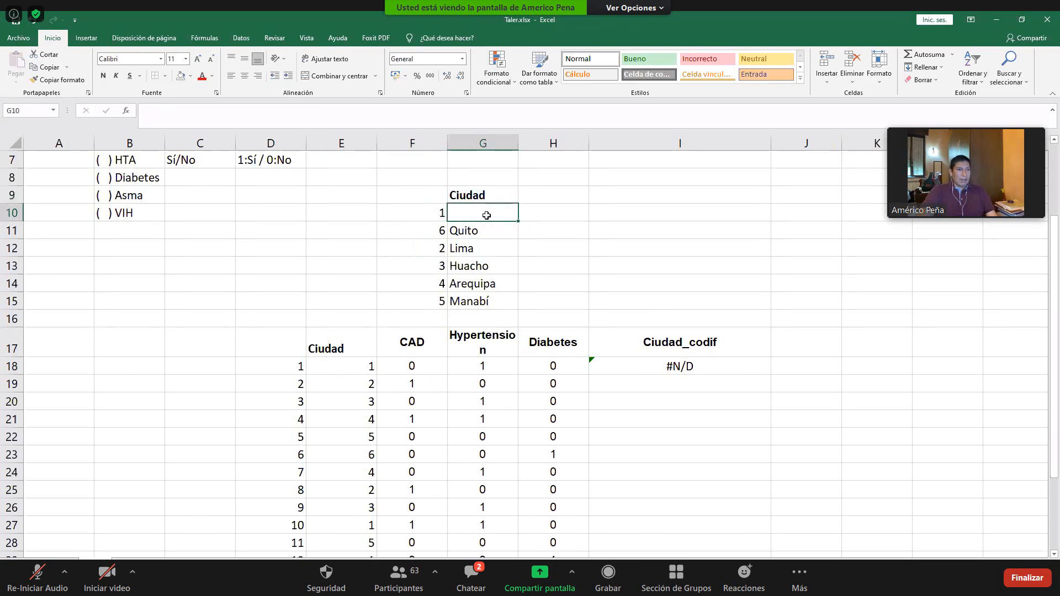
pyautogui.write('Milá')
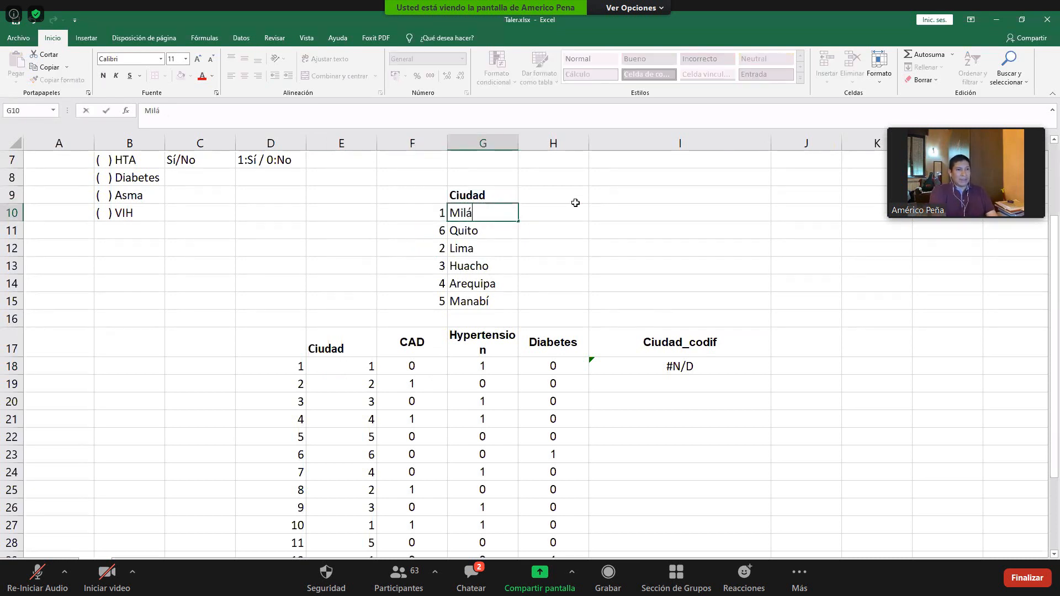
pyautogui.write('n')
pyautogui.press('Return')
# - Extend the BUSCAR ranges in I18 to F10:F15 and G10:G15
pyautogui.click(695, 368)
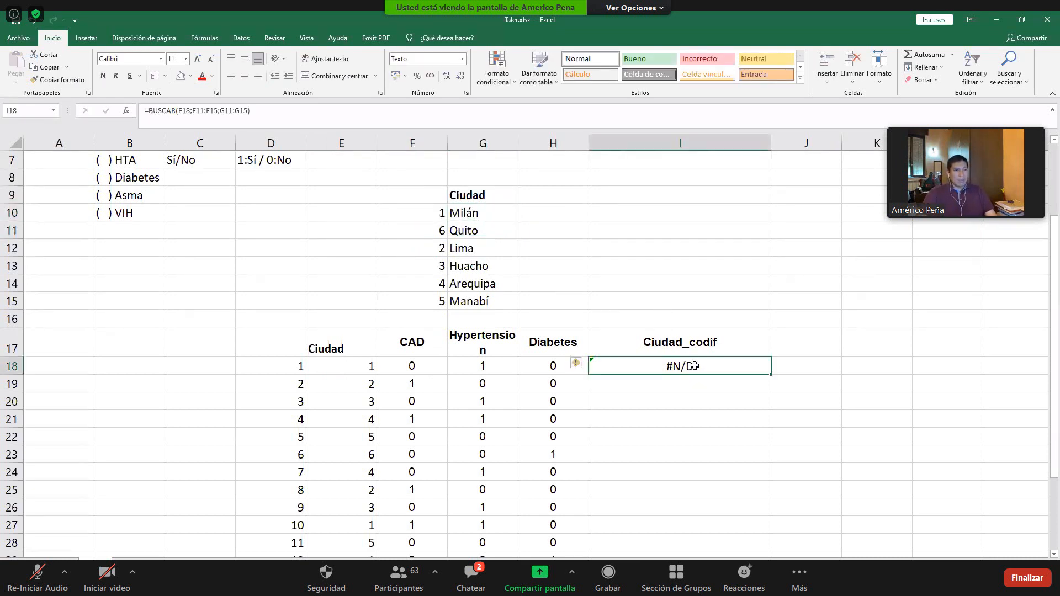
pyautogui.press('F2')
pyautogui.moveTo(447, 221); pyautogui.dragTo(447, 205)
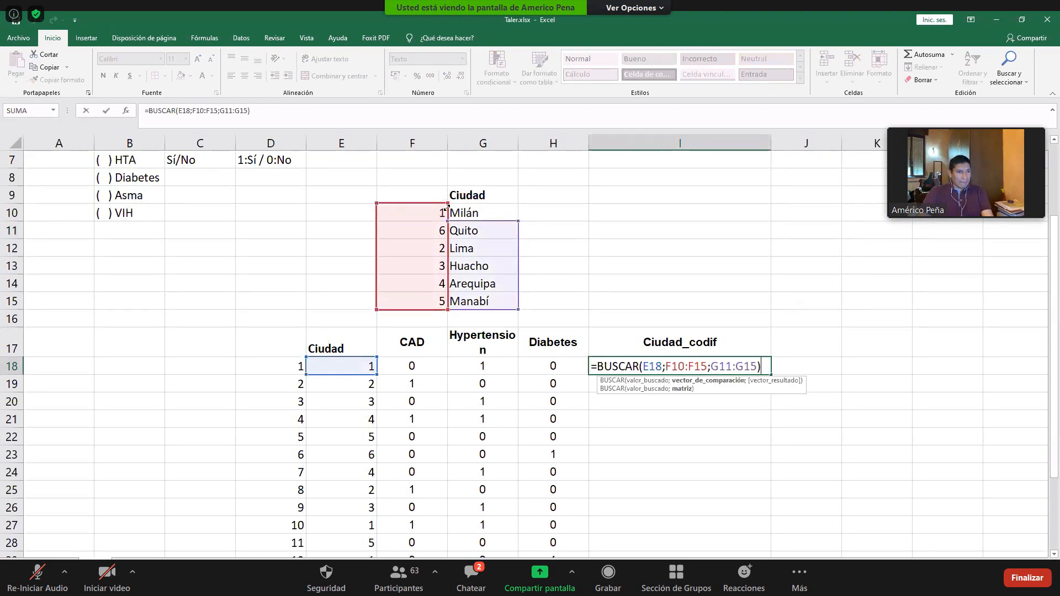
pyautogui.moveTo(517, 210); pyautogui.dragTo(516, 207)
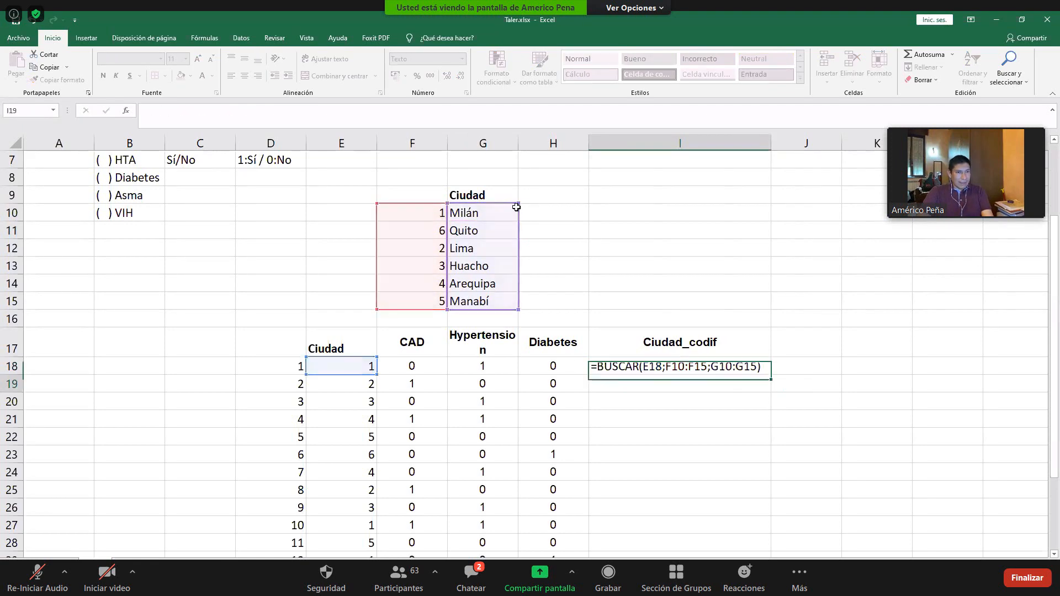
pyautogui.press('Return')
pyautogui.press('Up')
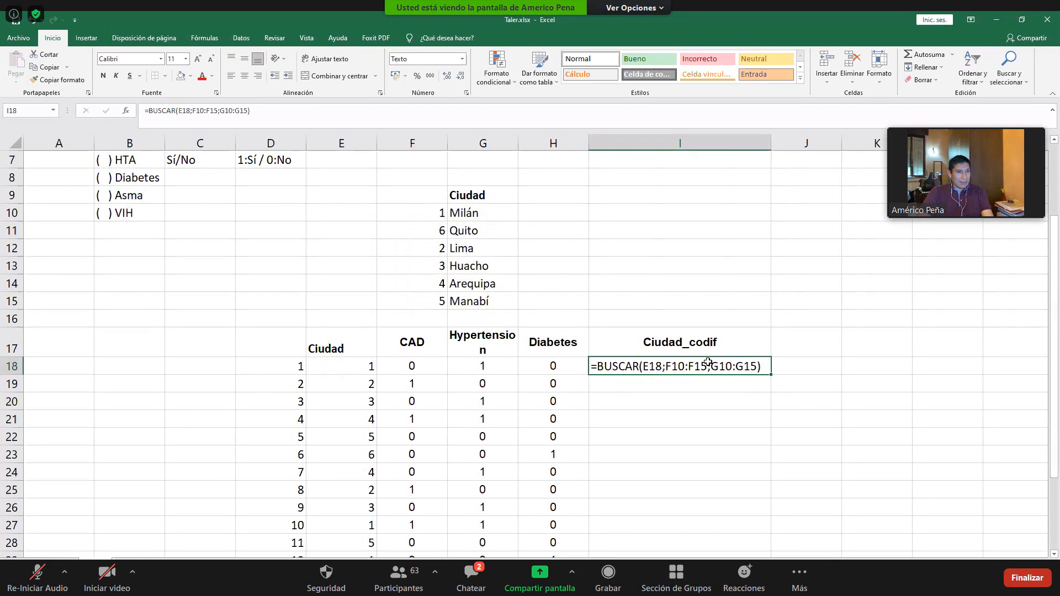
# - Try to make I18 recalculate by cutting its BUSCAR formula out and pasting it back into the cell
pyautogui.press('Return')
pyautogui.click(725, 365)
pyautogui.moveTo(277, 113); pyautogui.dragTo(142, 112)
pyautogui.hotkey('ctrl', 'x')
pyautogui.press('Return')
pyautogui.doubleClick(657, 367)
pyautogui.hotkey('ctrl', 'v')
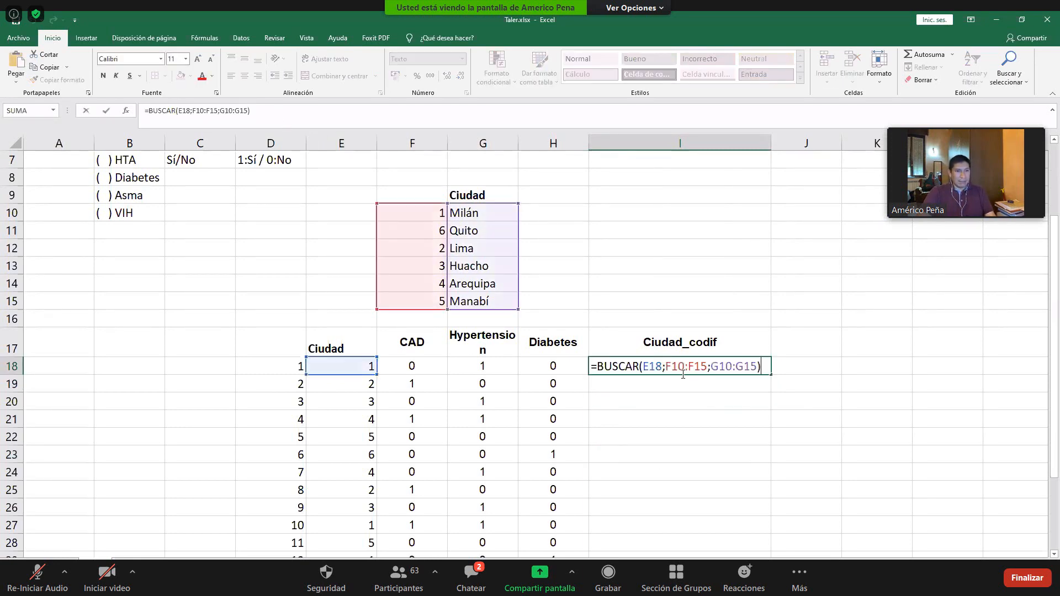
pyautogui.press('Return')
pyautogui.click(685, 367)
# - Enter the formula =BUSCAR(E18;F10:F15;G10:G15) in cell J18
pyautogui.click(785, 360)
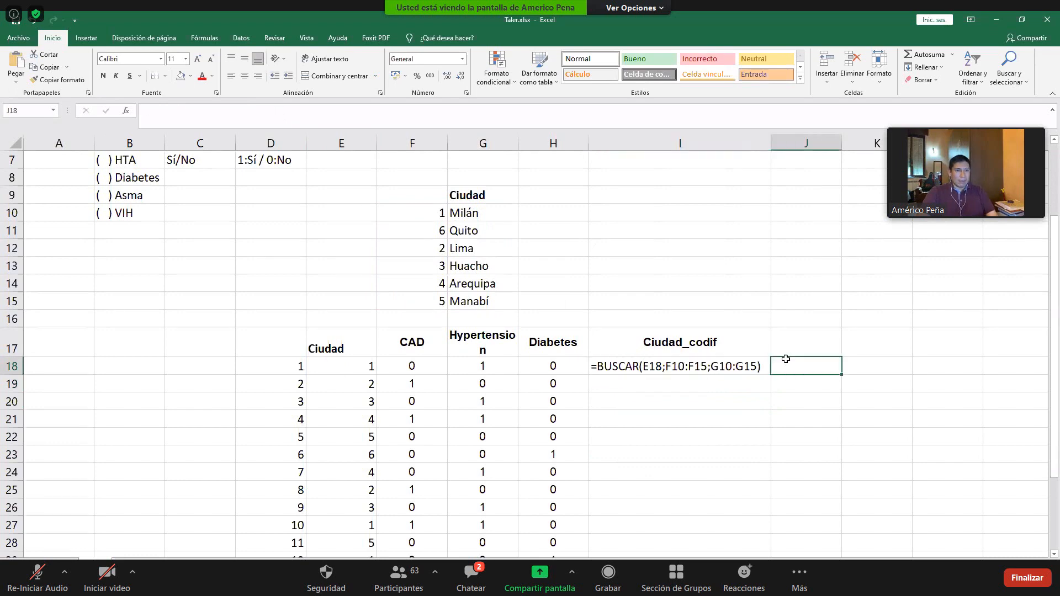
pyautogui.write('Bu')
pyautogui.press('BackSpace')
pyautogui.press('BackSpace')
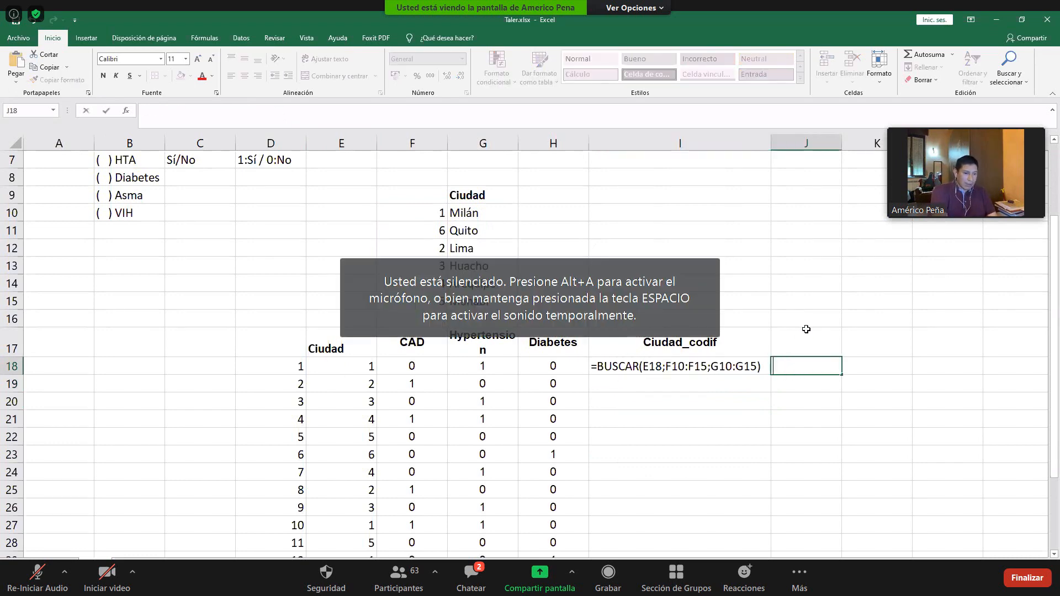
pyautogui.write('=buscar(')
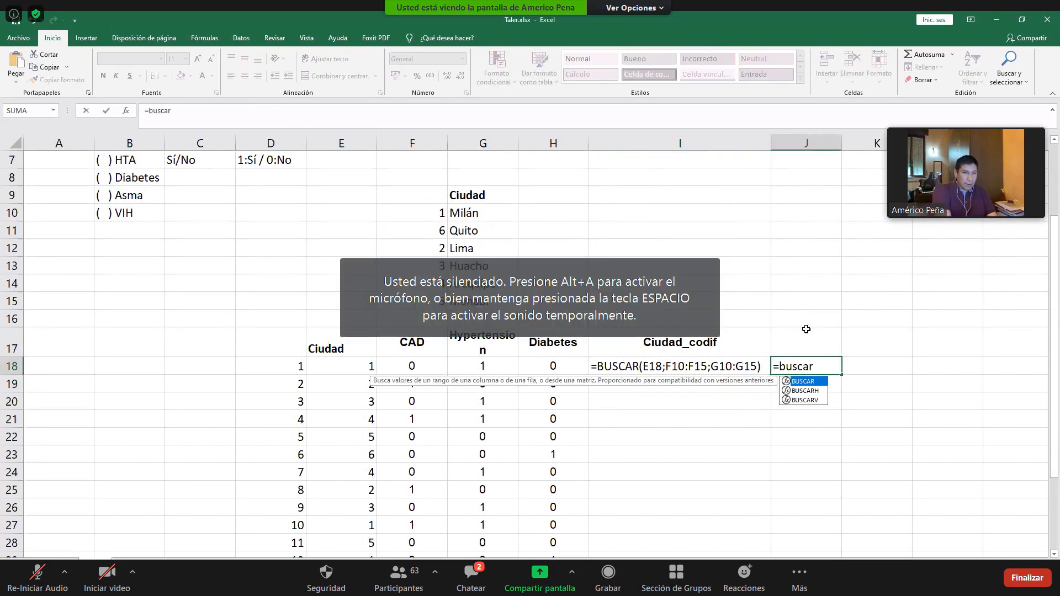
pyautogui.click(331, 375)
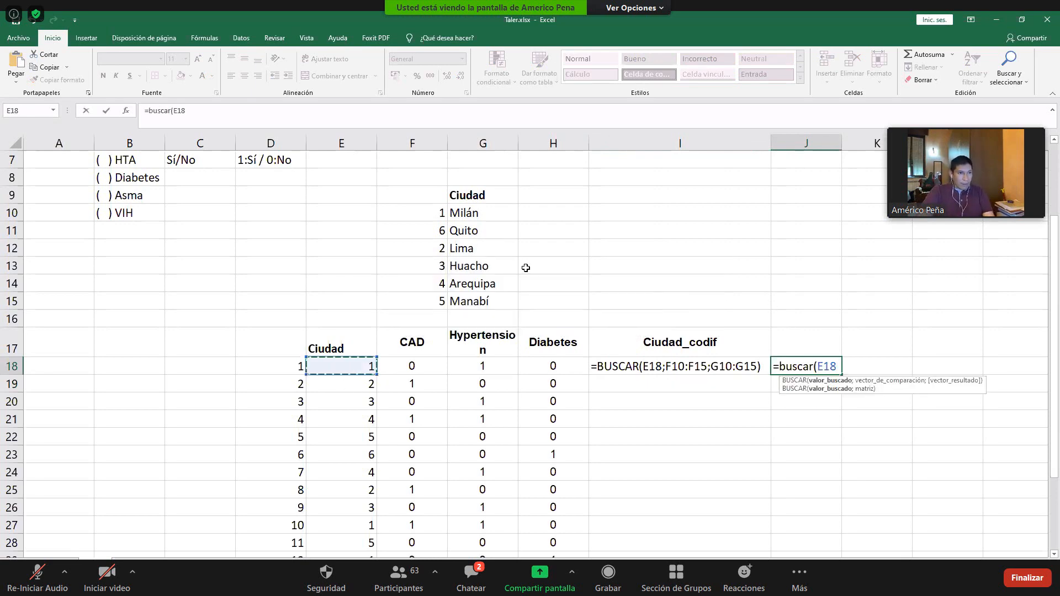
pyautogui.write(';F10')
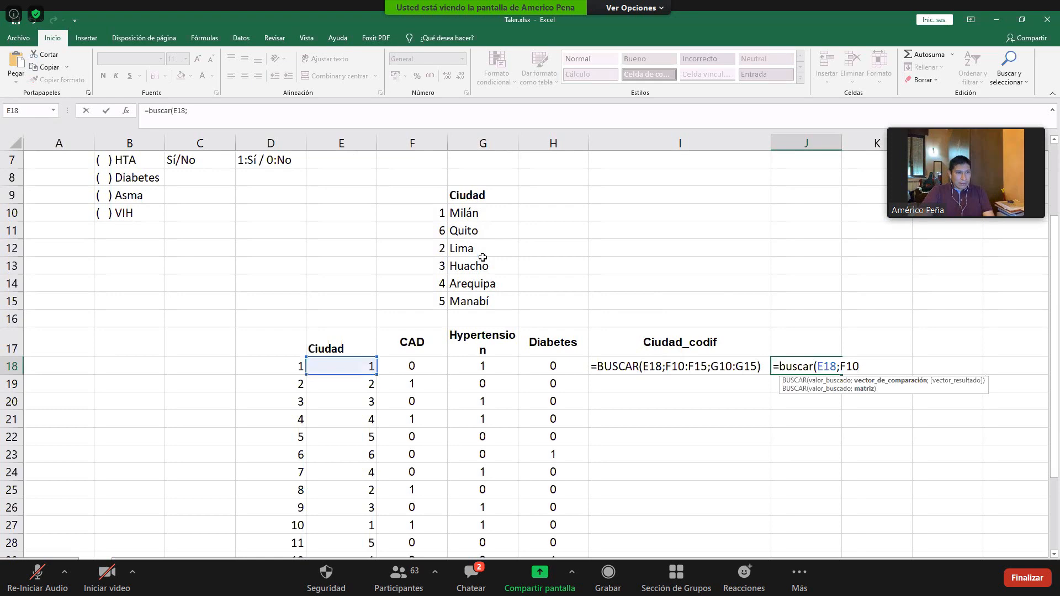
pyautogui.write(':F15;G10:G15)')
pyautogui.press('Return')
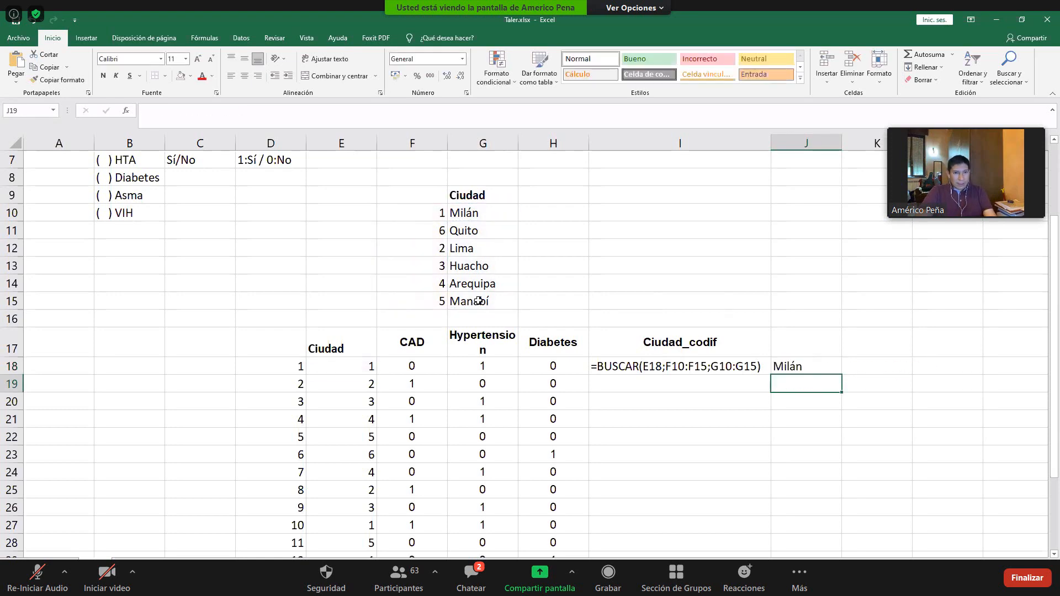
pyautogui.press('Up')
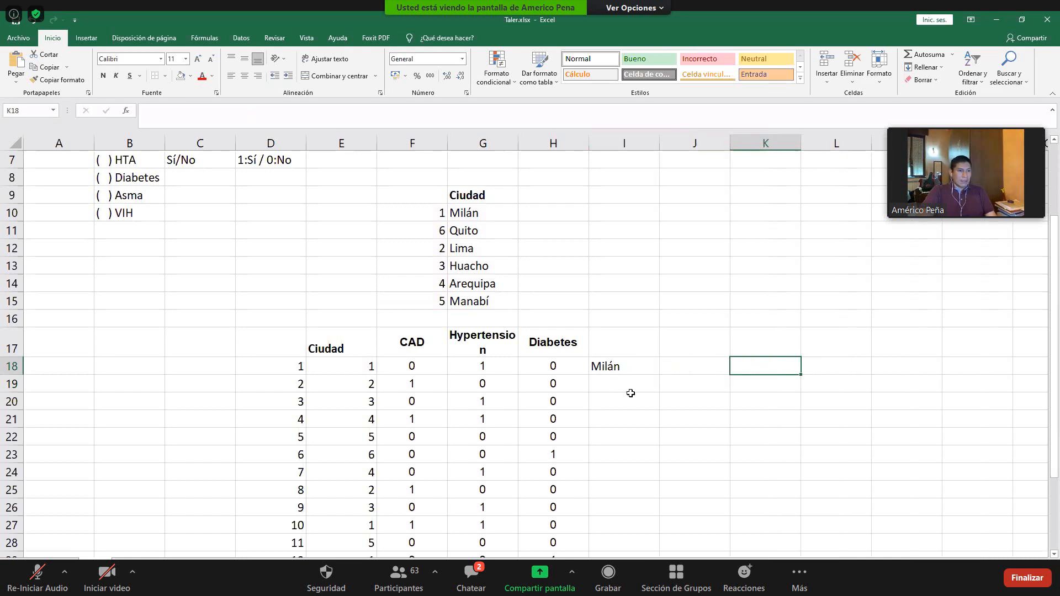
# - Fill the BUSCAR formula from I18 down to I25 and inspect the shifted lookup ranges in the copied formulas
pyautogui.click(628, 363)
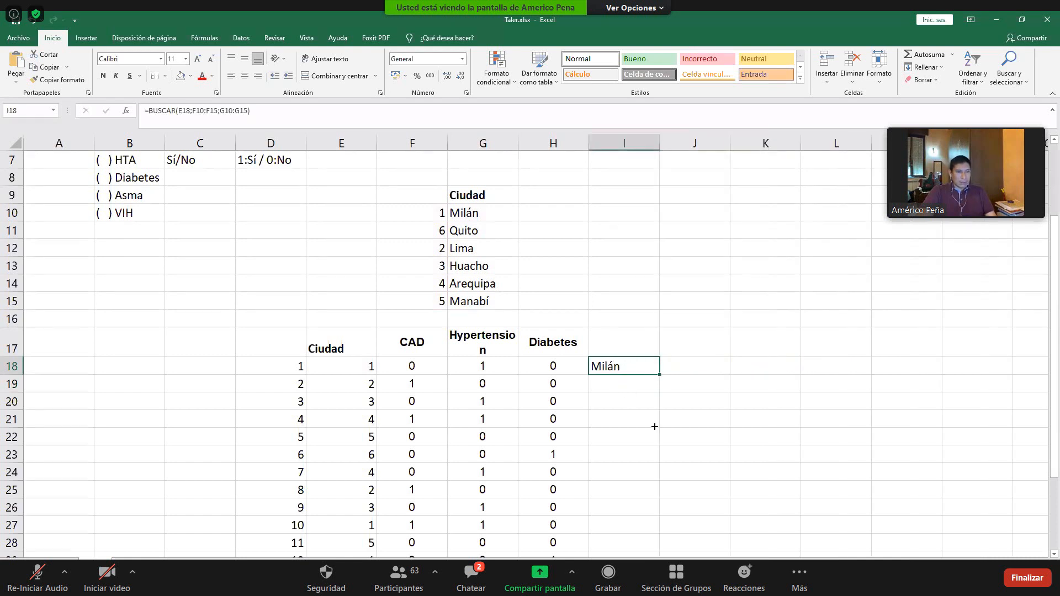
pyautogui.moveTo(659, 374); pyautogui.dragTo(657, 490)
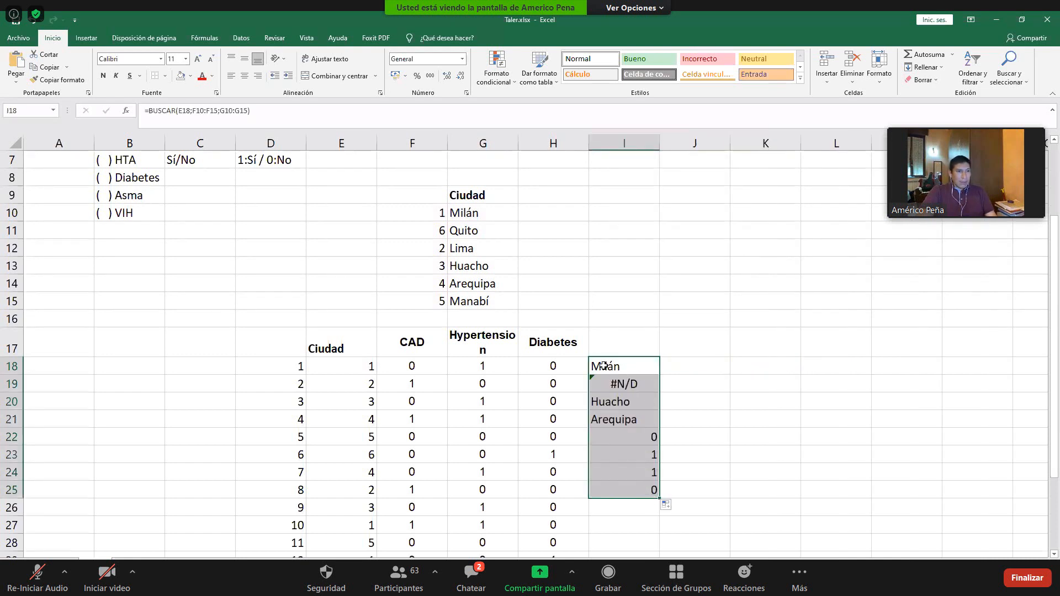
pyautogui.click(437, 255)
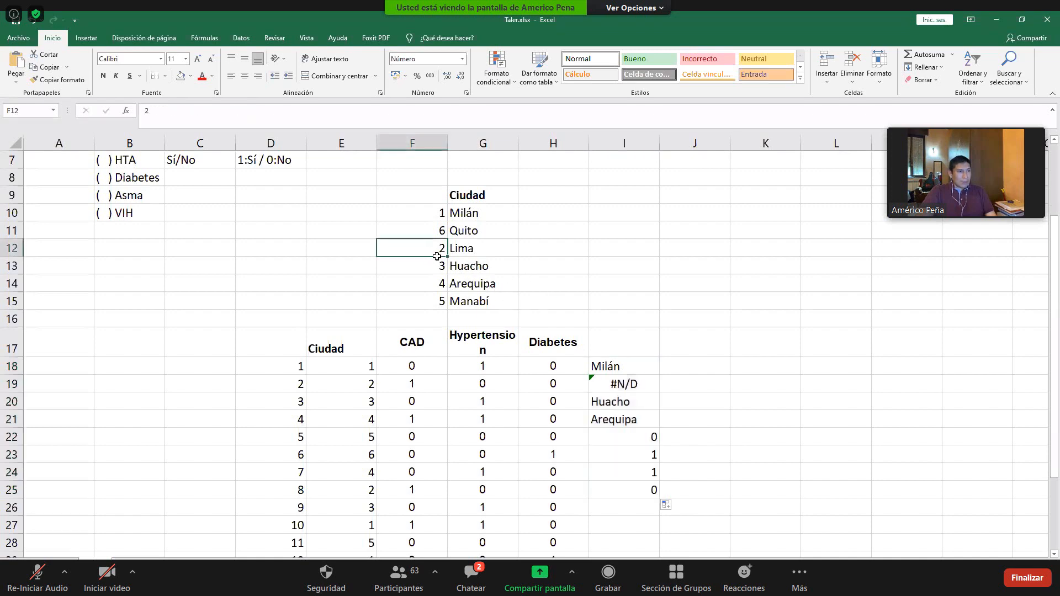
pyautogui.click(629, 383)
pyautogui.click(643, 419)
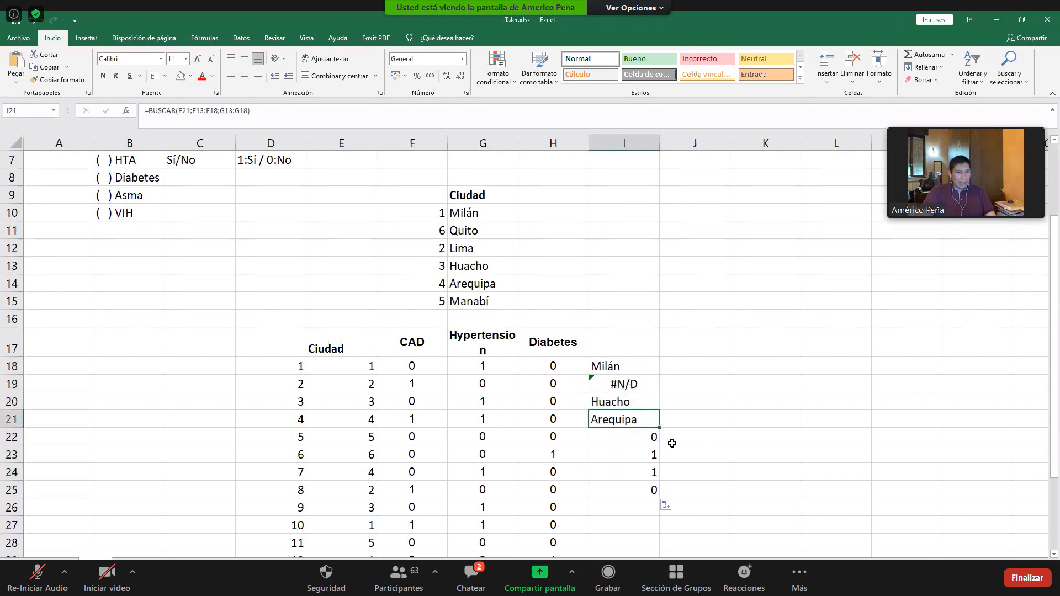
pyautogui.scroll(-1, 663, 431)
pyautogui.scroll(2, 657, 390)
pyautogui.click(624, 436)
pyautogui.doubleClick(624, 437)
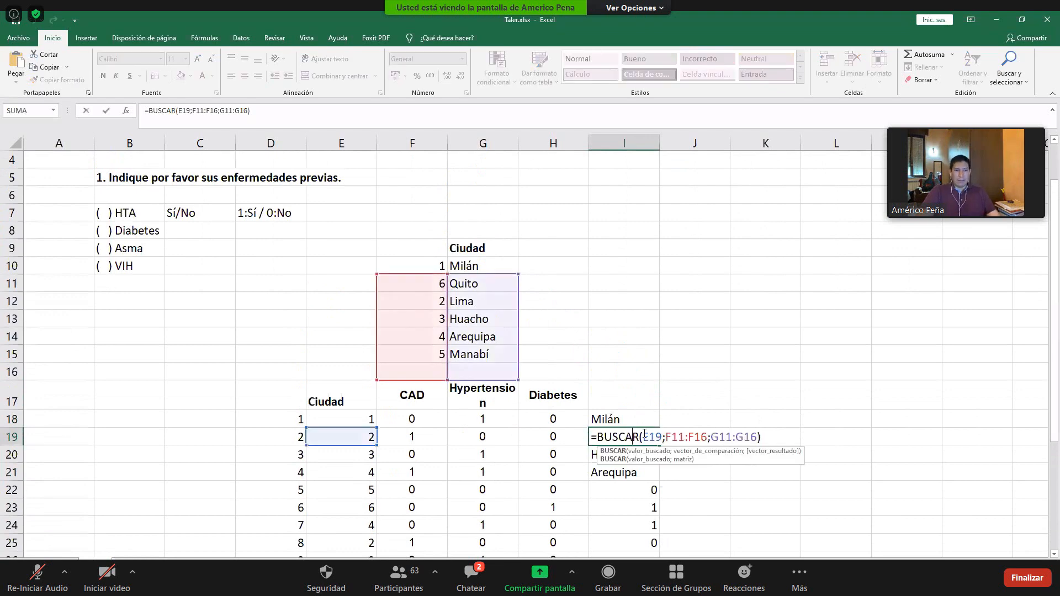
# - Make every reference in I18 absolute so the formula reads =BUSCAR($E$18;$F$10:$F$15;$G$10:$G$15)
pyautogui.click(622, 417)
pyautogui.doubleClick(622, 417)
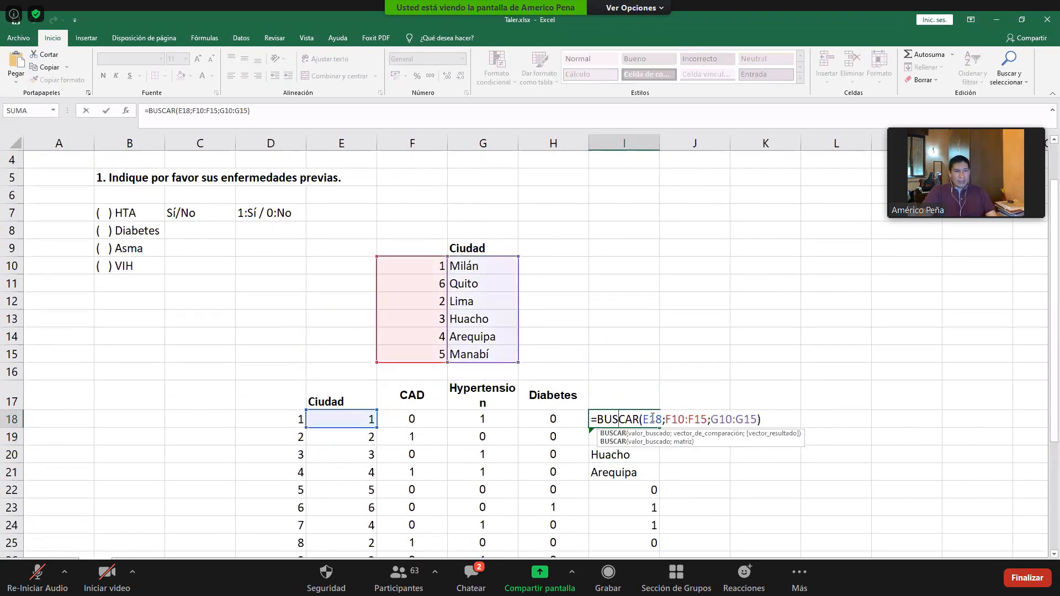
pyautogui.click(651, 417)
pyautogui.press('F4')
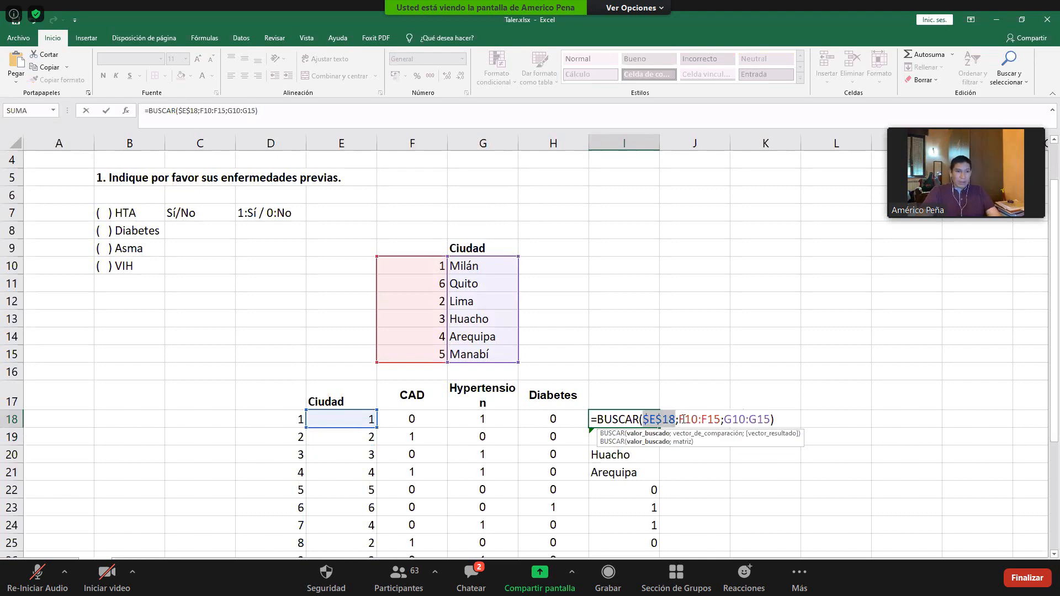
pyautogui.click(690, 419)
pyautogui.press('F4')
pyautogui.click(725, 418)
pyautogui.press('F4')
pyautogui.click(756, 419)
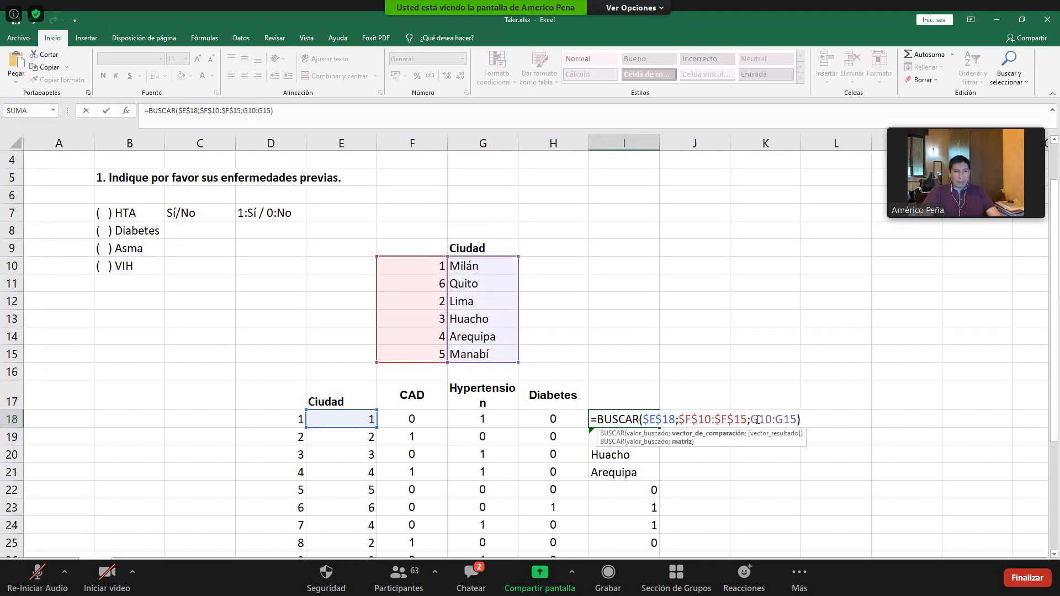
pyautogui.press('F4')
pyautogui.click(810, 421)
pyautogui.press('F4')
pyautogui.press('Return')
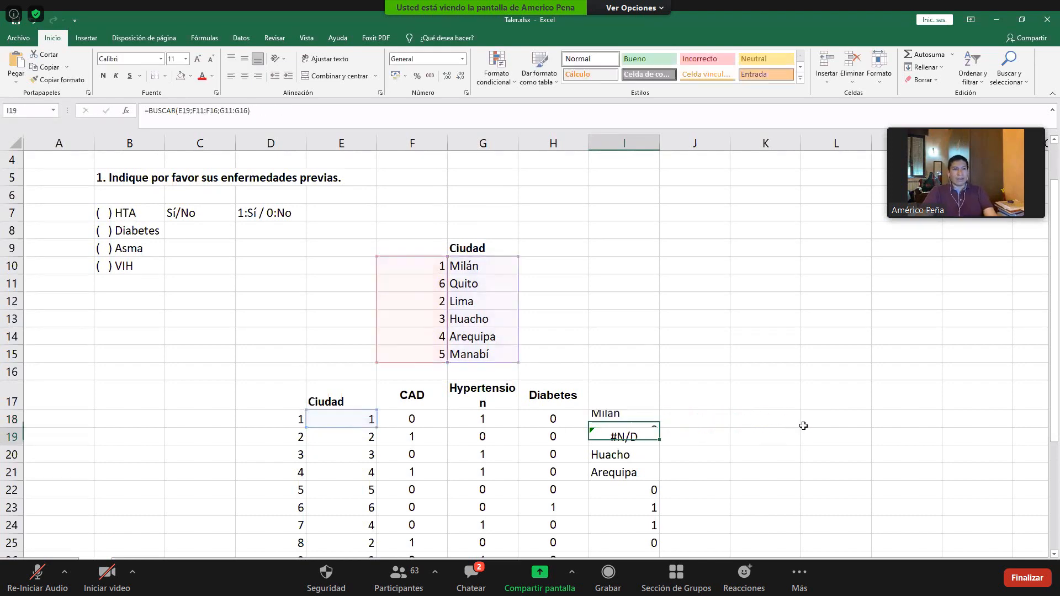
# - Try filling the fully absolute BUSCAR formula from I18 down column I, inspect I19, and undo the fill
pyautogui.press('Up')
pyautogui.scroll(-1, 658, 420)
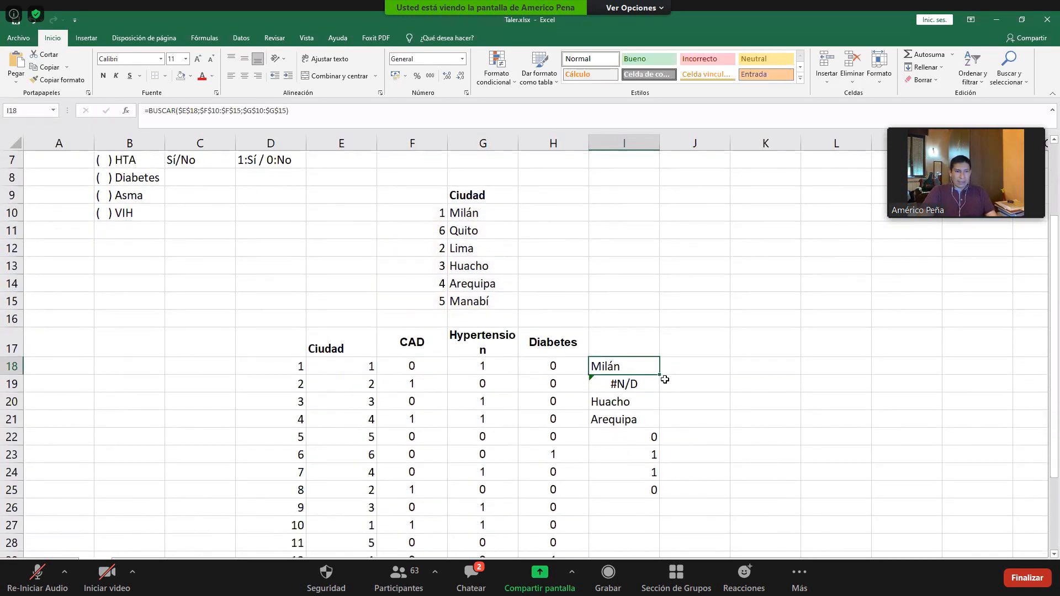
pyautogui.scroll(-2, 666, 332)
pyautogui.moveTo(660, 269); pyautogui.dragTo(643, 475)
pyautogui.scroll(3, 655, 329)
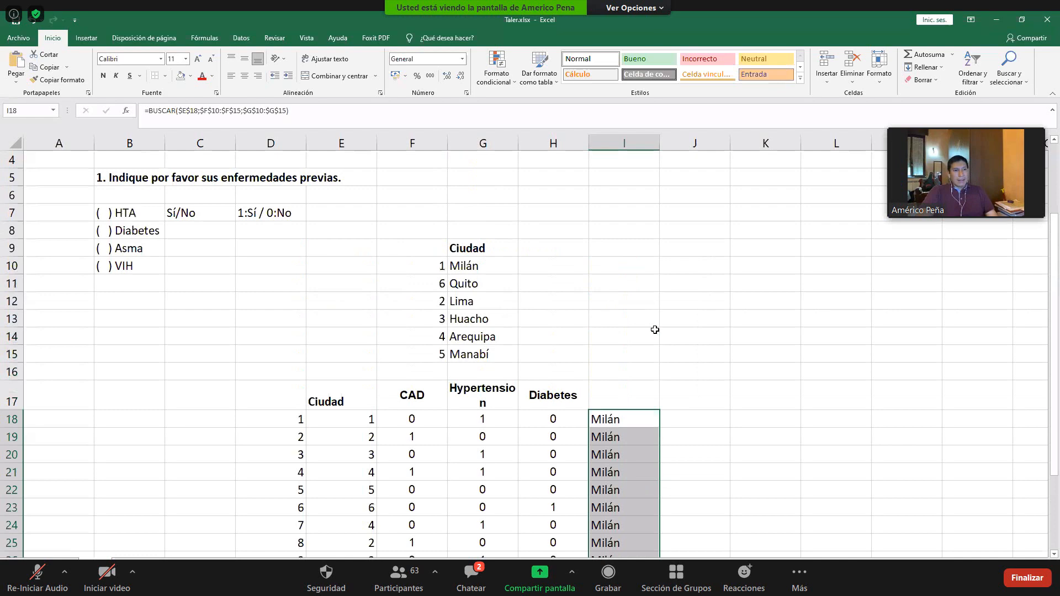
pyautogui.doubleClick(627, 436)
pyautogui.press('Escape')
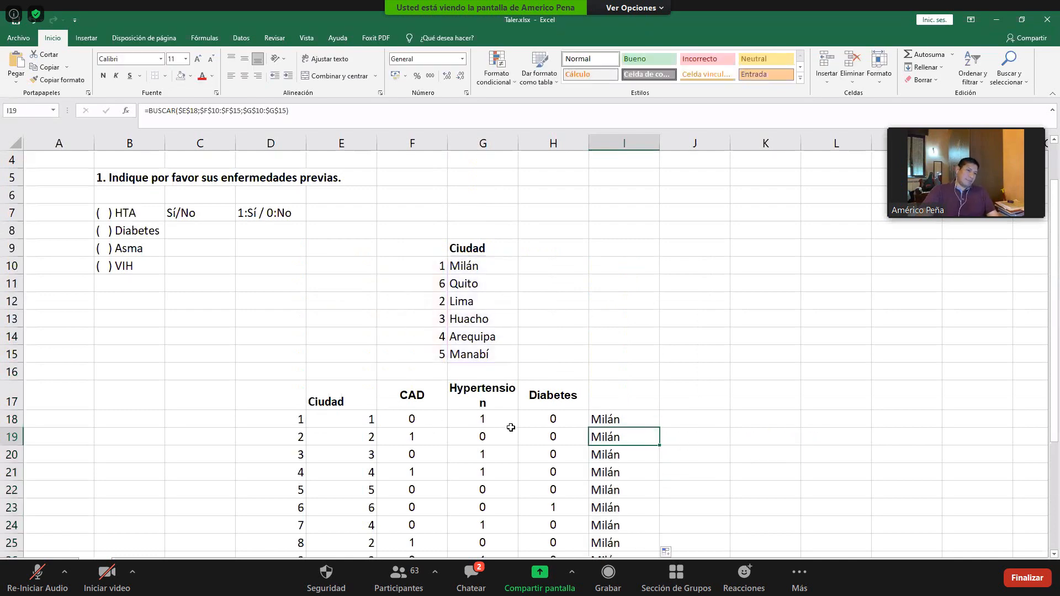
pyautogui.hotkey('ctrl', 'z')
# - Make the lookup value in I18 relative again, giving =BUSCAR(E18;$F$10:$F$15;$G$10:$G$15)
pyautogui.doubleClick(623, 417)
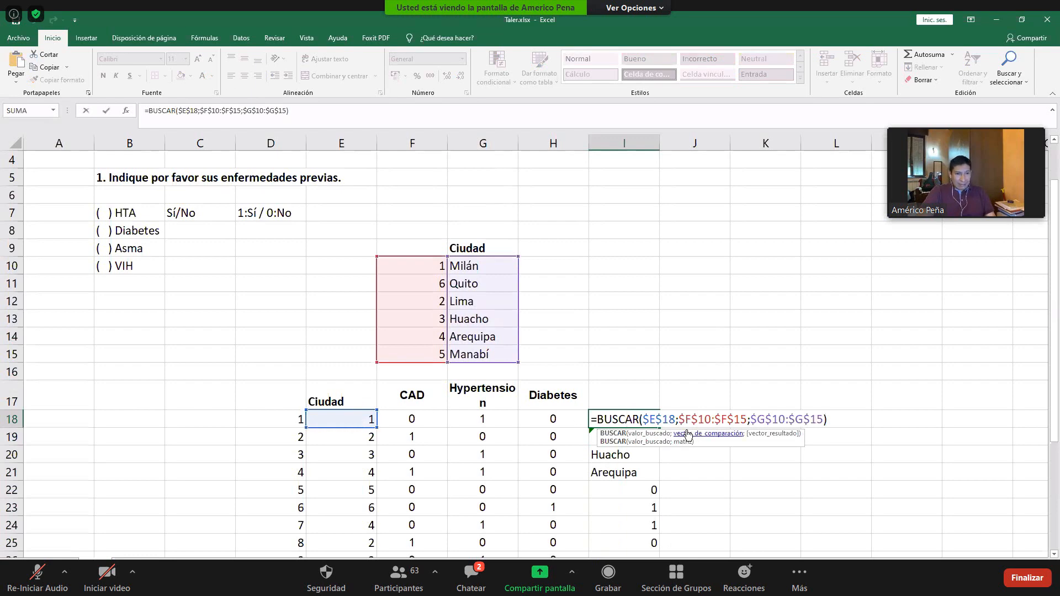
pyautogui.press('BackSpace')
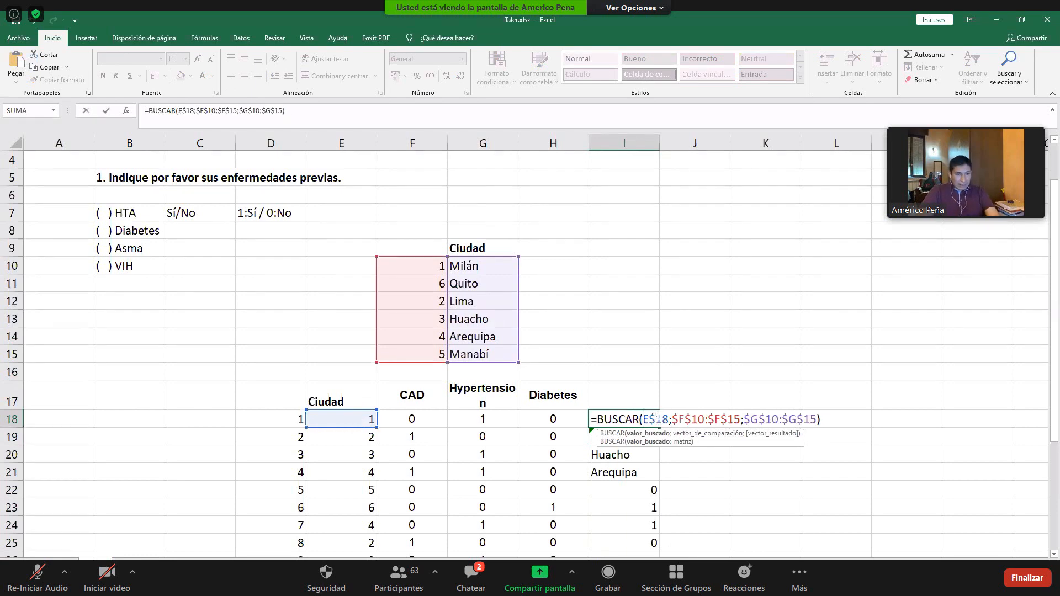
pyautogui.press('BackSpace')
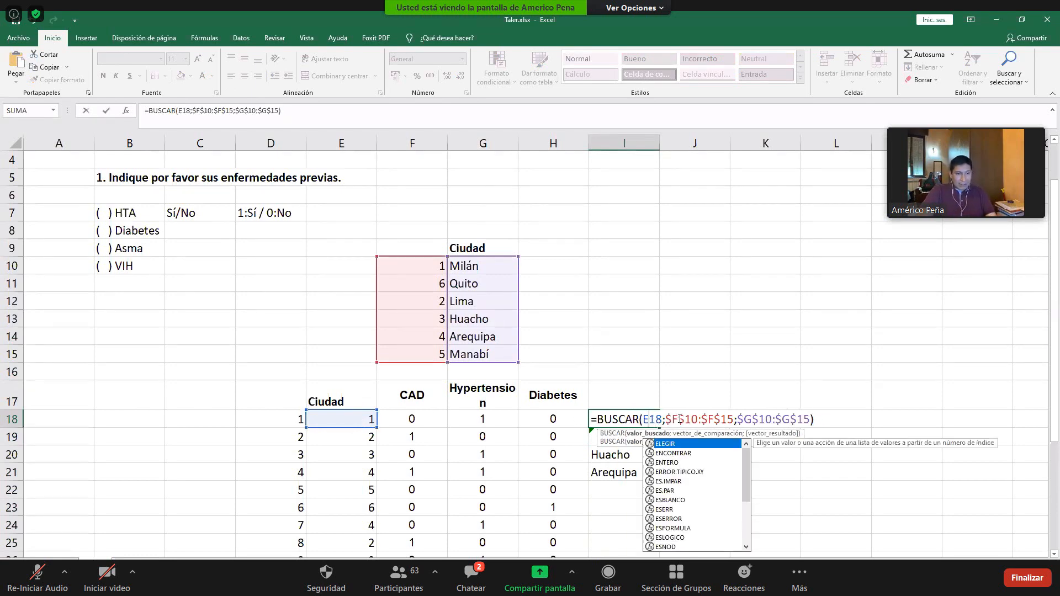
pyautogui.press('Return')
# - Fill the corrected BUSCAR formula from I18 down to I30
pyautogui.click(654, 422)
pyautogui.moveTo(659, 428); pyautogui.dragTo(658, 515)
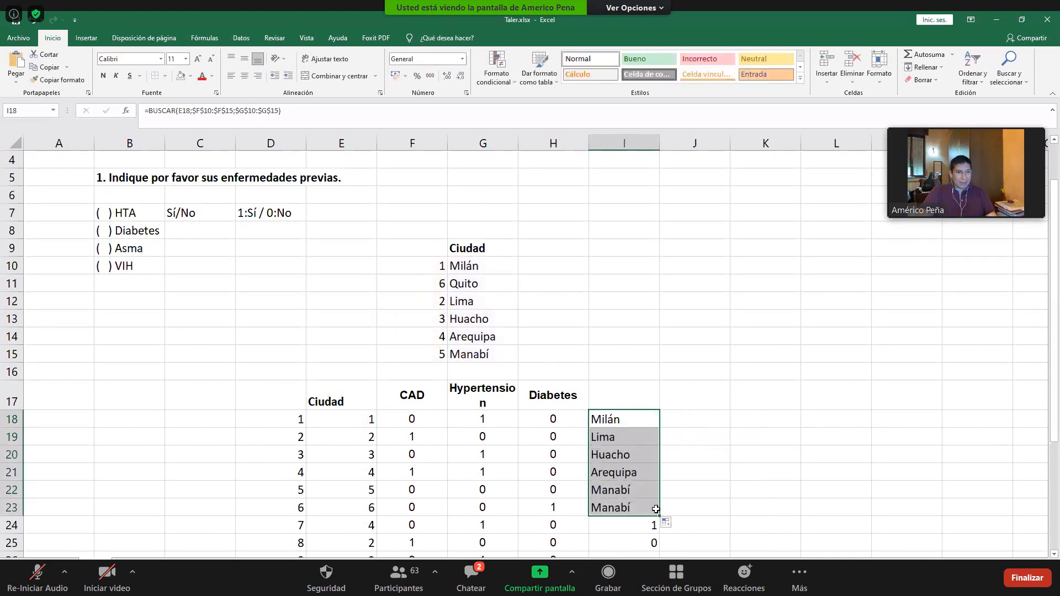
pyautogui.scroll(-2, 677, 481)
pyautogui.moveTo(659, 410); pyautogui.dragTo(646, 540)
pyautogui.click(698, 401)
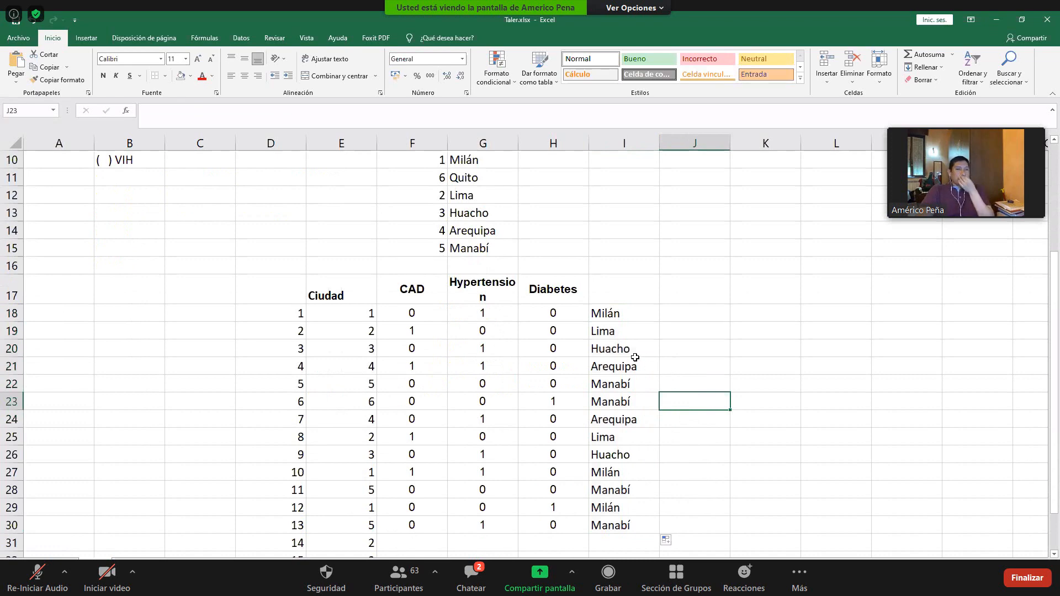
# - Review the Ciudad codes, the lookup list in F10:G15, and how the BUSCAR formula in I18 refers to them
pyautogui.scroll(1, 586, 348)
pyautogui.moveTo(357, 362); pyautogui.dragTo(358, 508)
pyautogui.moveTo(364, 366); pyautogui.dragTo(357, 544)
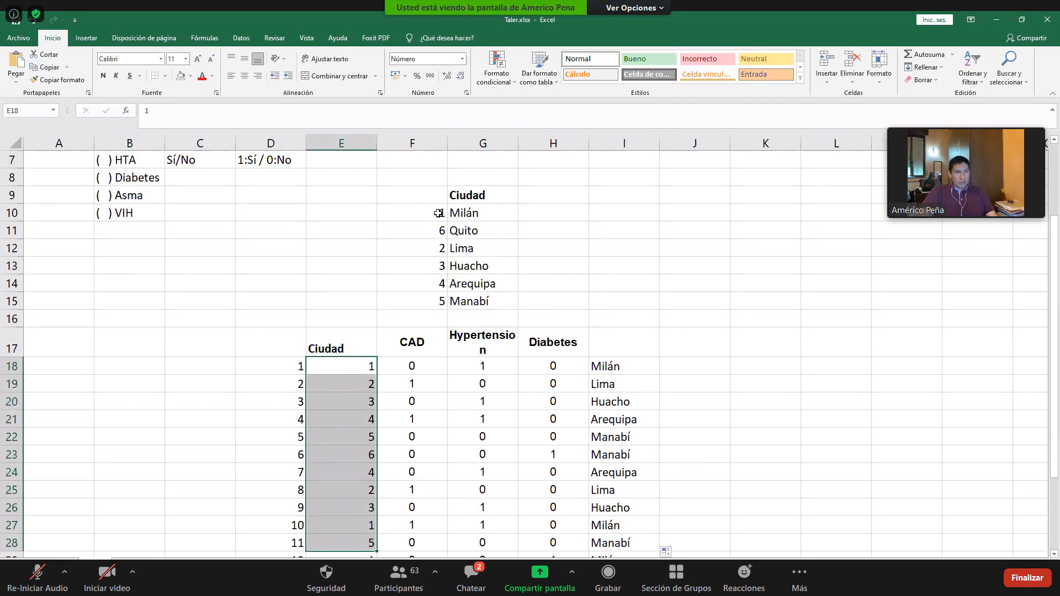
pyautogui.moveTo(435, 195); pyautogui.dragTo(480, 301)
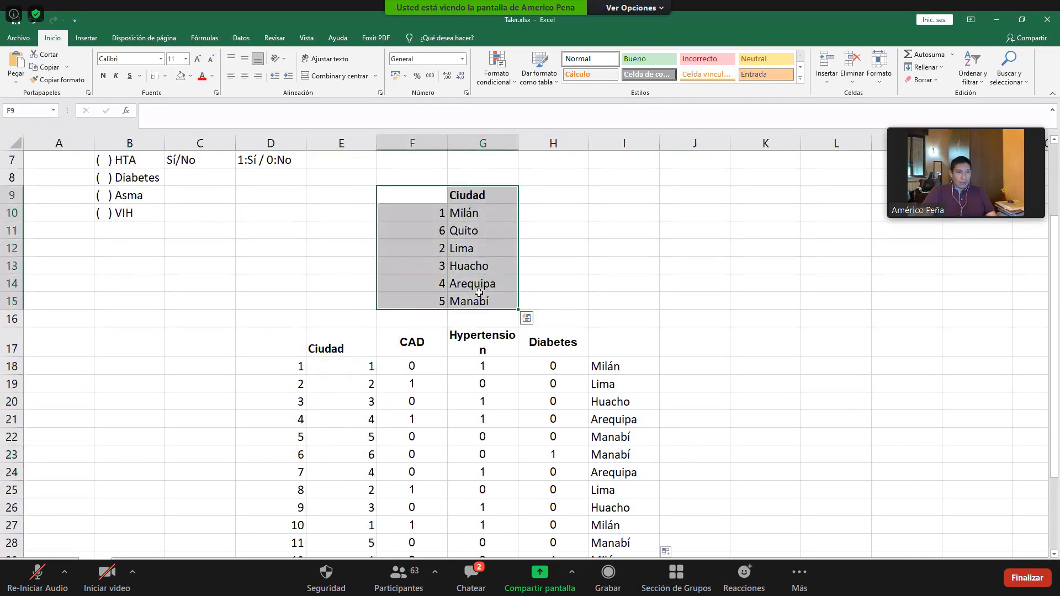
pyautogui.click(430, 202)
pyautogui.moveTo(440, 214); pyautogui.dragTo(437, 301)
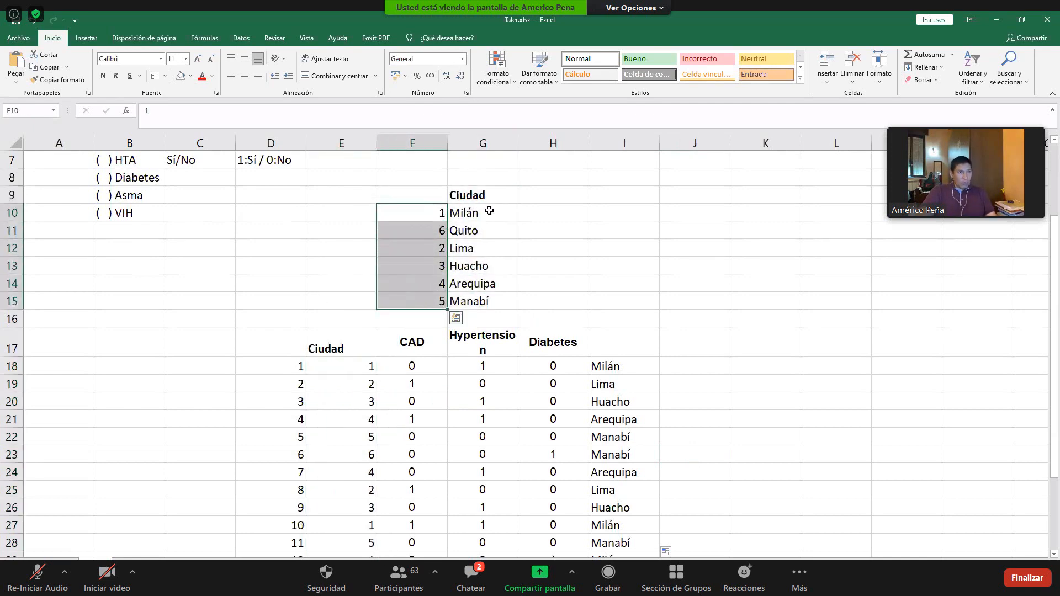
pyautogui.moveTo(485, 210); pyautogui.dragTo(482, 301)
pyautogui.doubleClick(617, 367)
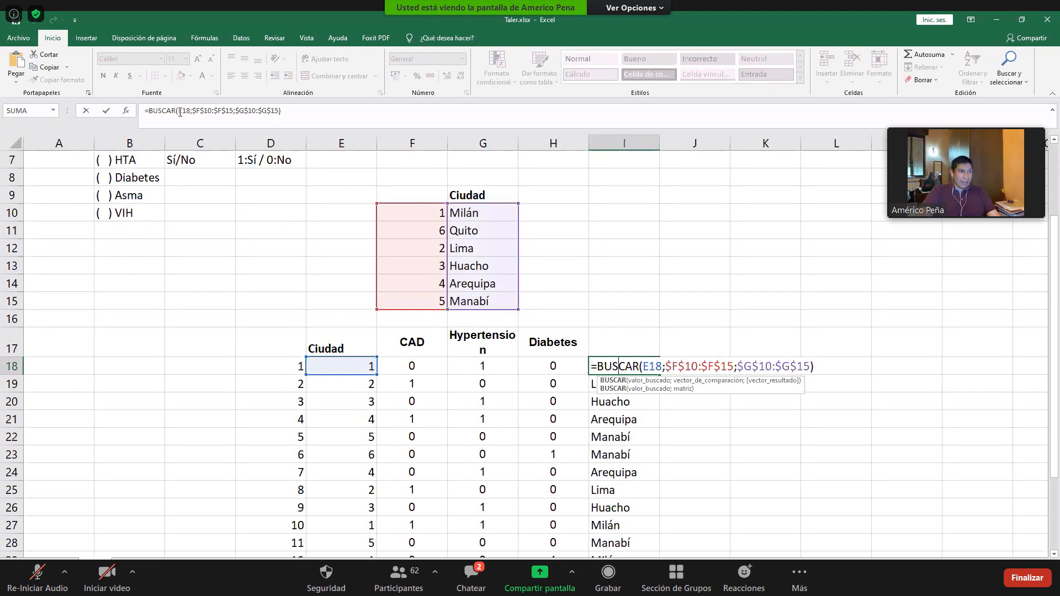
pyautogui.moveTo(179, 112); pyautogui.dragTo(192, 111)
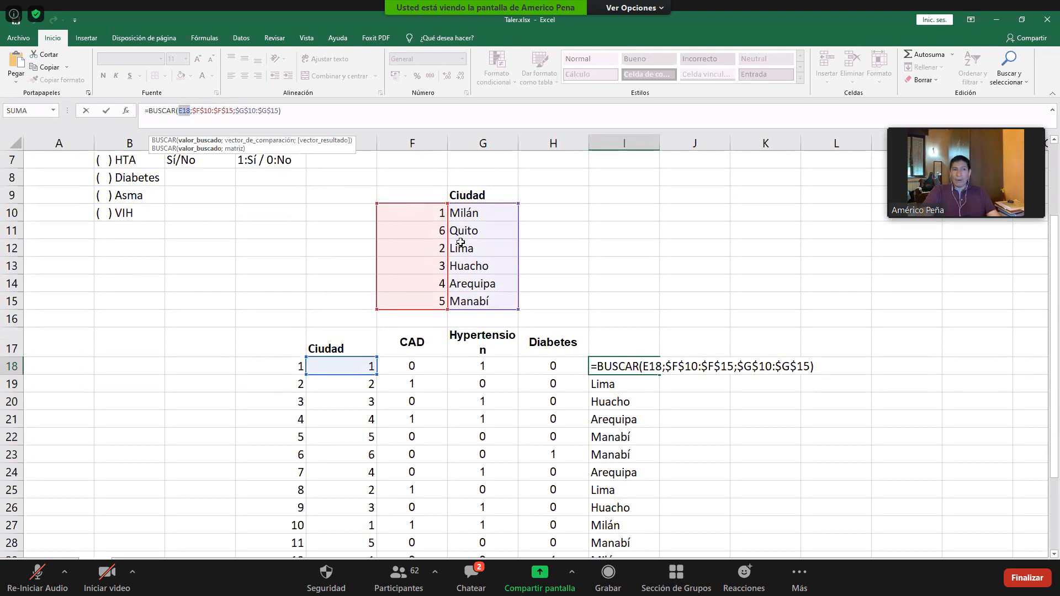
pyautogui.hotkey('ctrl', 'Return')
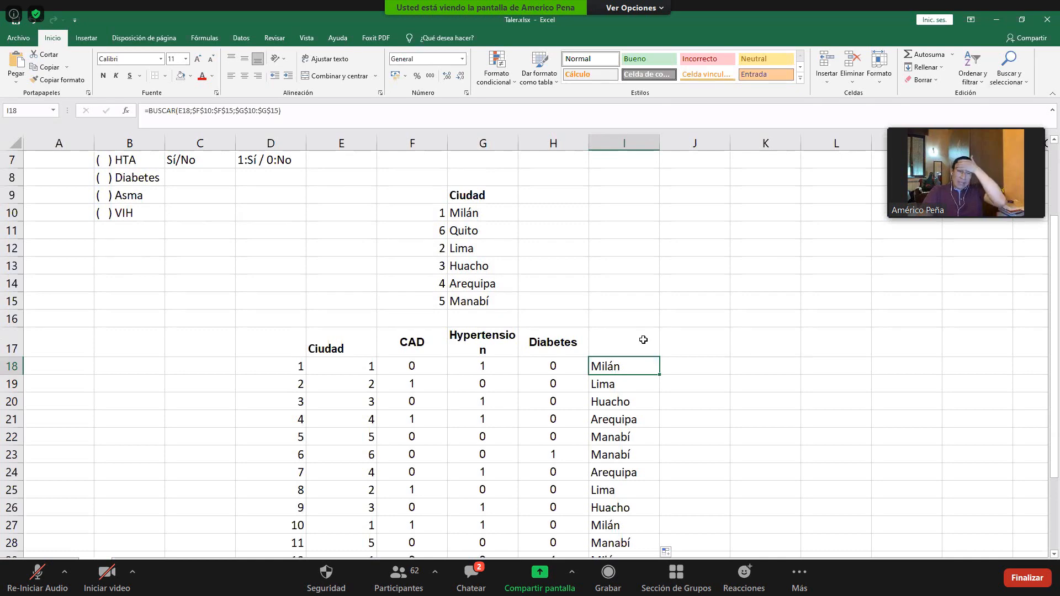
# - Open the Zoom meeting chat, read the latest messages, and minimize the chat window
pyautogui.click(471, 576)
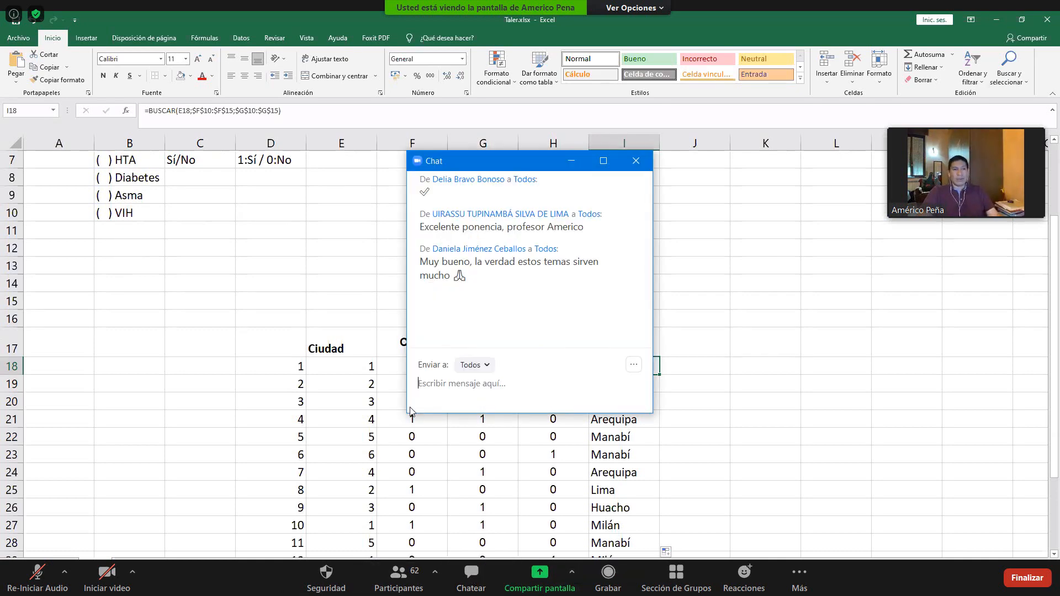
pyautogui.click(569, 160)
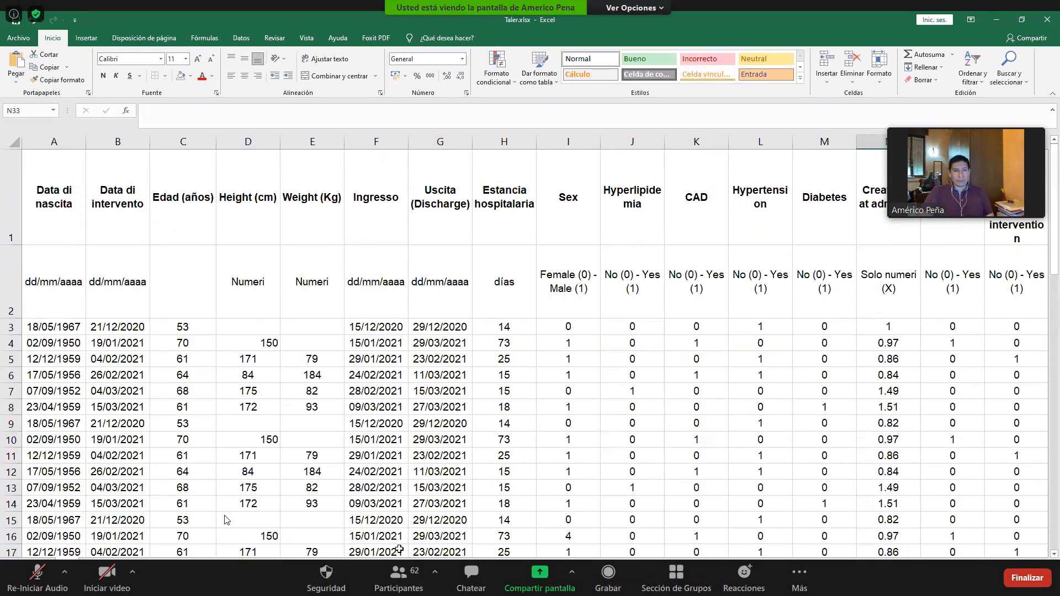
# - Unmute the Zoom microphone to speak, mute it, and unmute it again
pyautogui.click(38, 576)
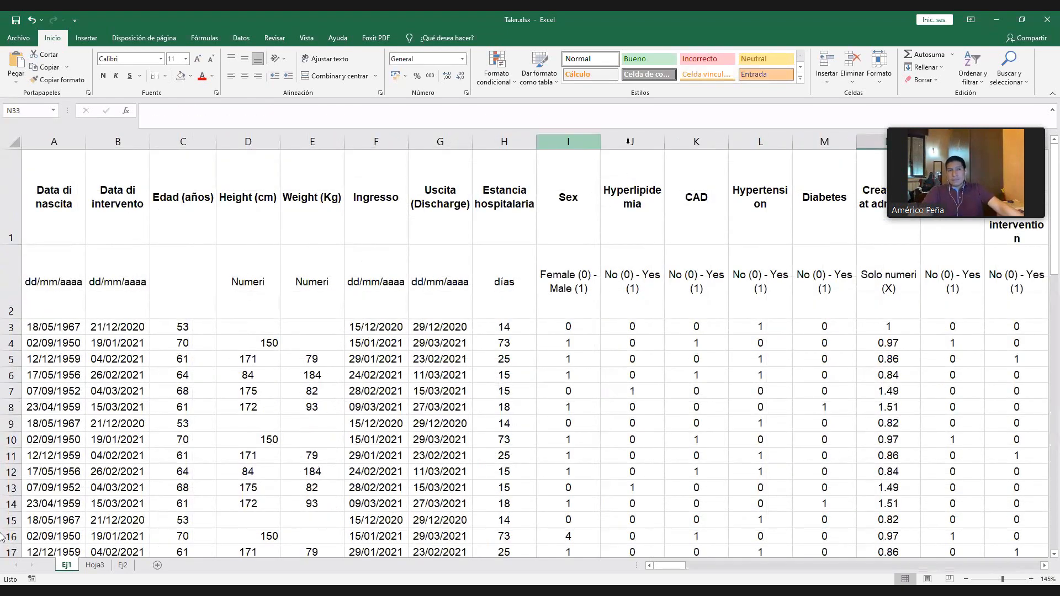
pyautogui.click(24, 580)
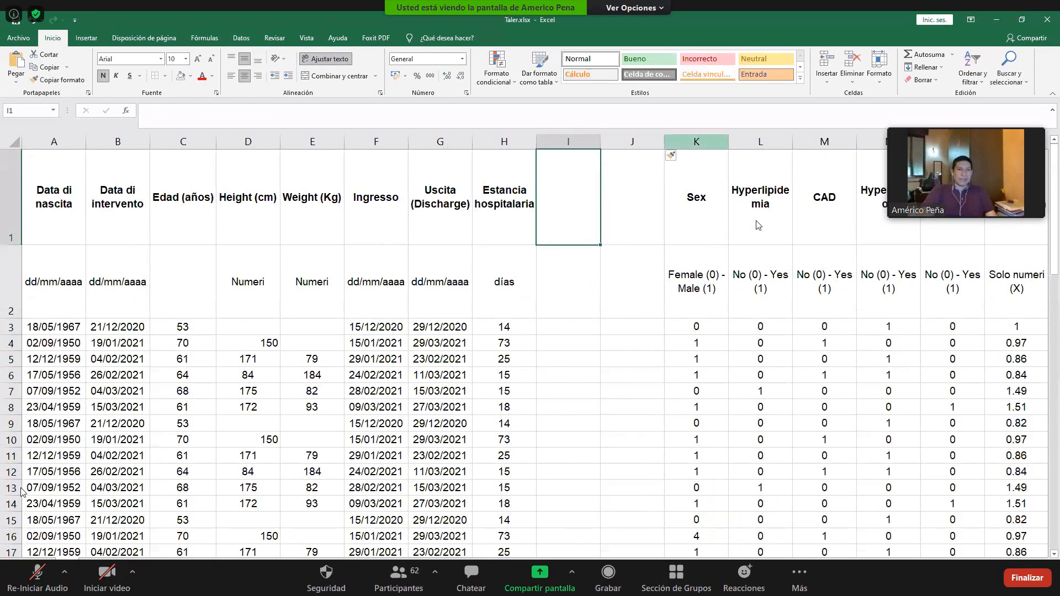
pyautogui.click(39, 576)
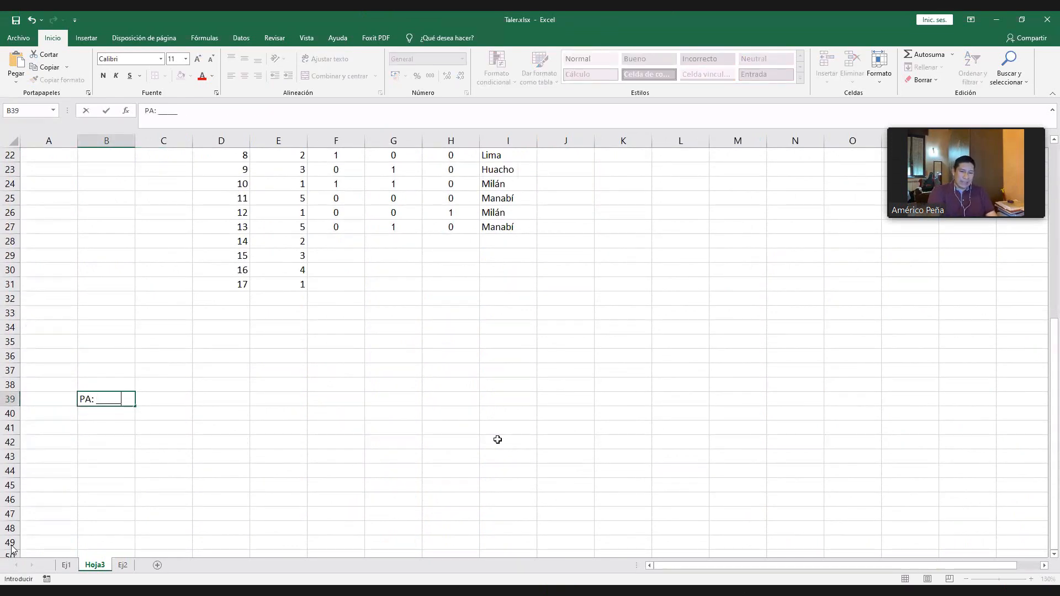
# - Complete the blood pressure placeholder PA: _____/_____ in cell B39 of sheet Hoja3
pyautogui.write('___')
pyautogui.press('Return')
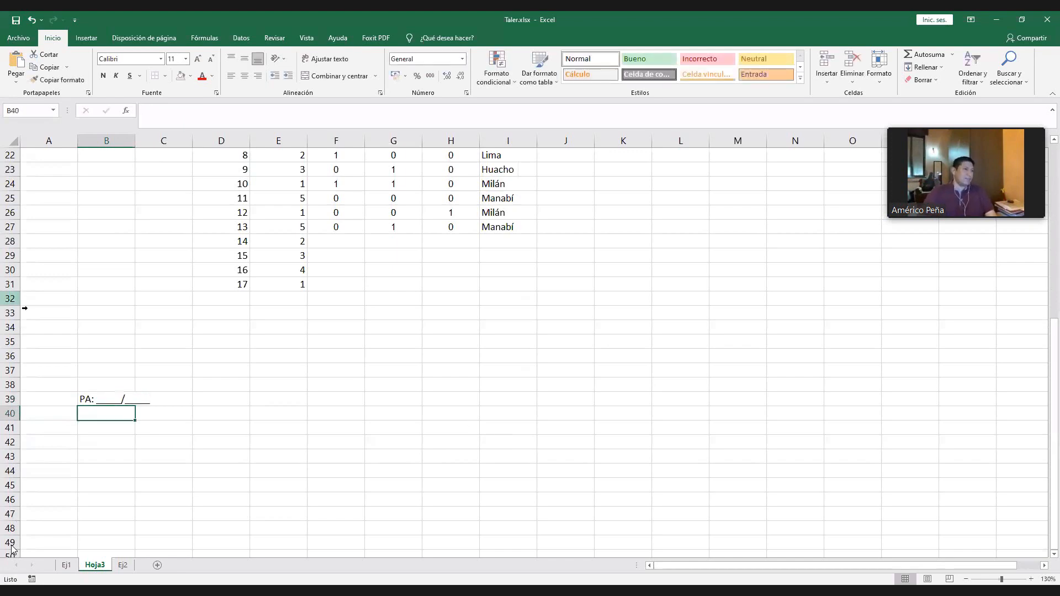
pyautogui.click(98, 402)
# - Mute the Zoom microphone, unmute it to talk to the class, and mute it once more
pyautogui.click(25, 573)
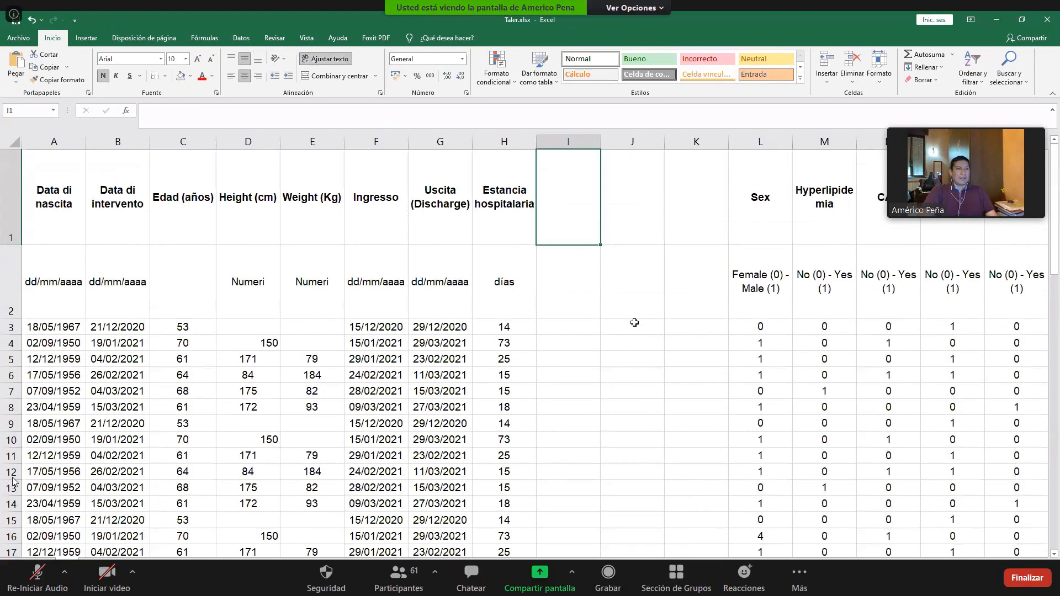
pyautogui.click(34, 579)
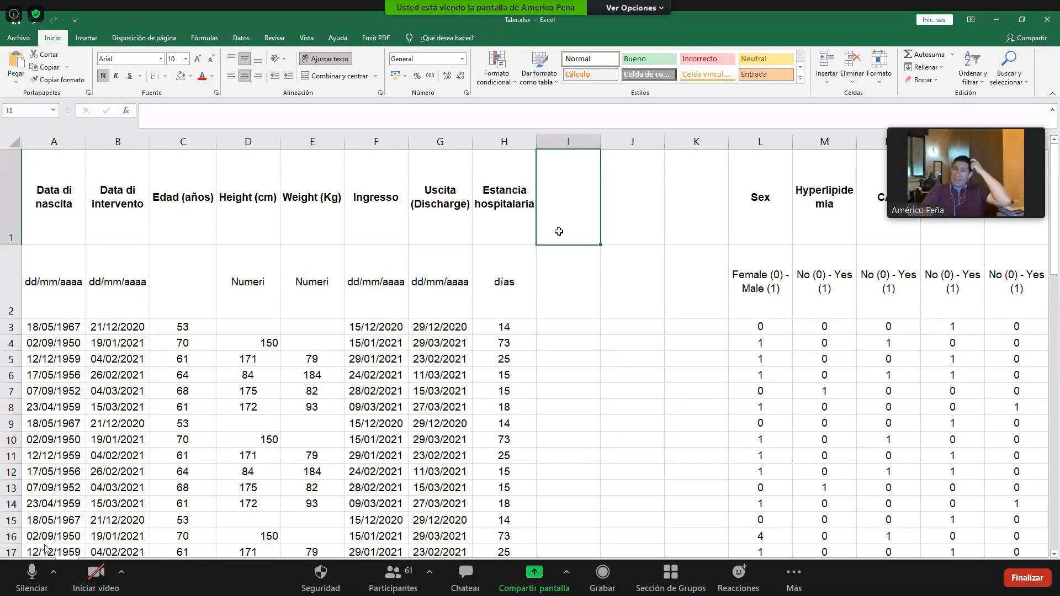
pyautogui.click(29, 575)
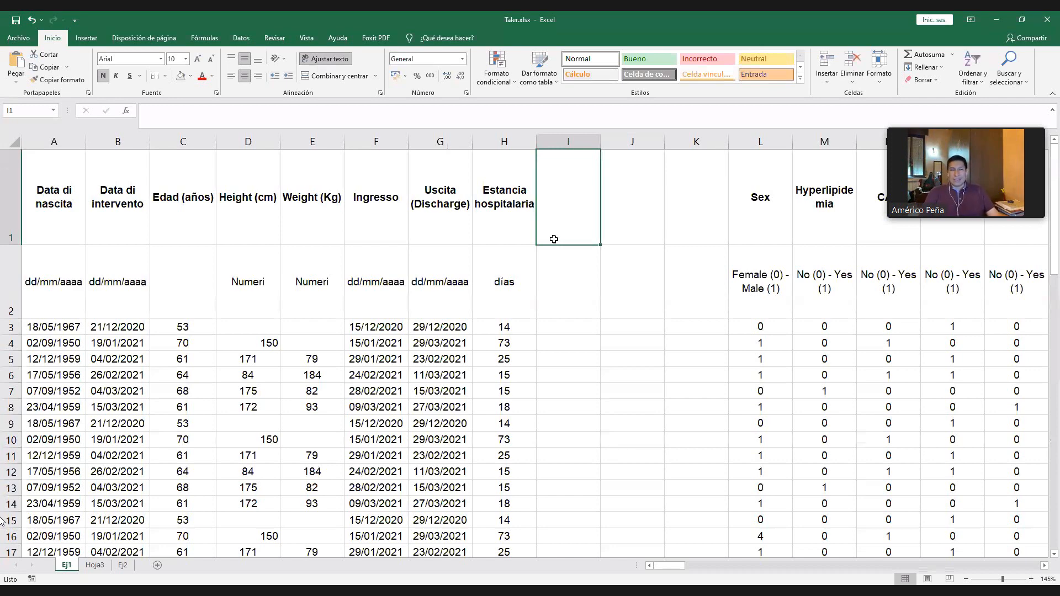
# - Enter the column headers PAS in I1 and PAD in J1 of sheet Ej1
pyautogui.write('PAS')
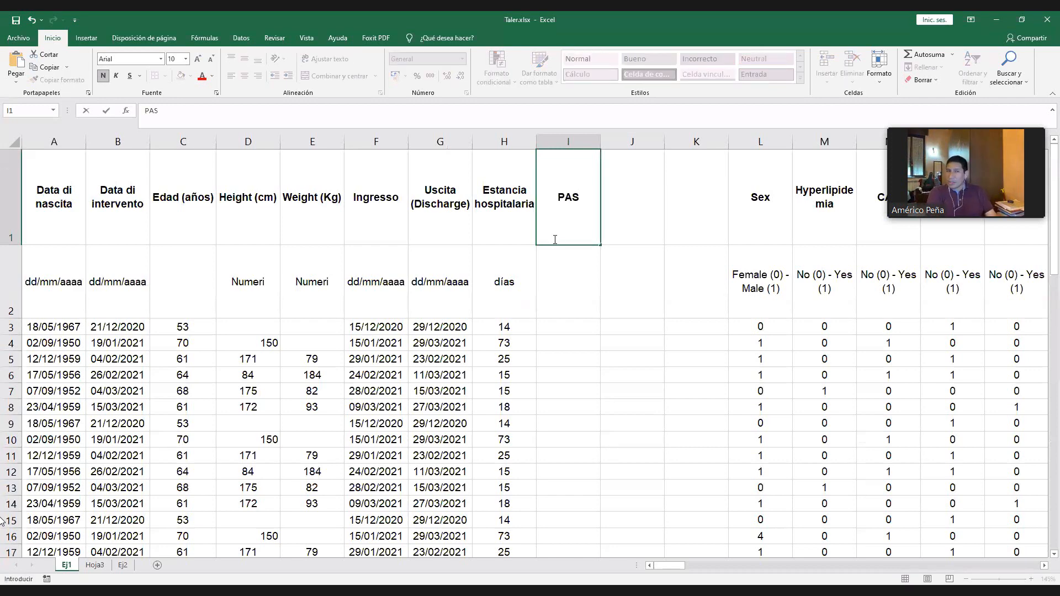
pyautogui.press('Tab')
pyautogui.write('PAD')
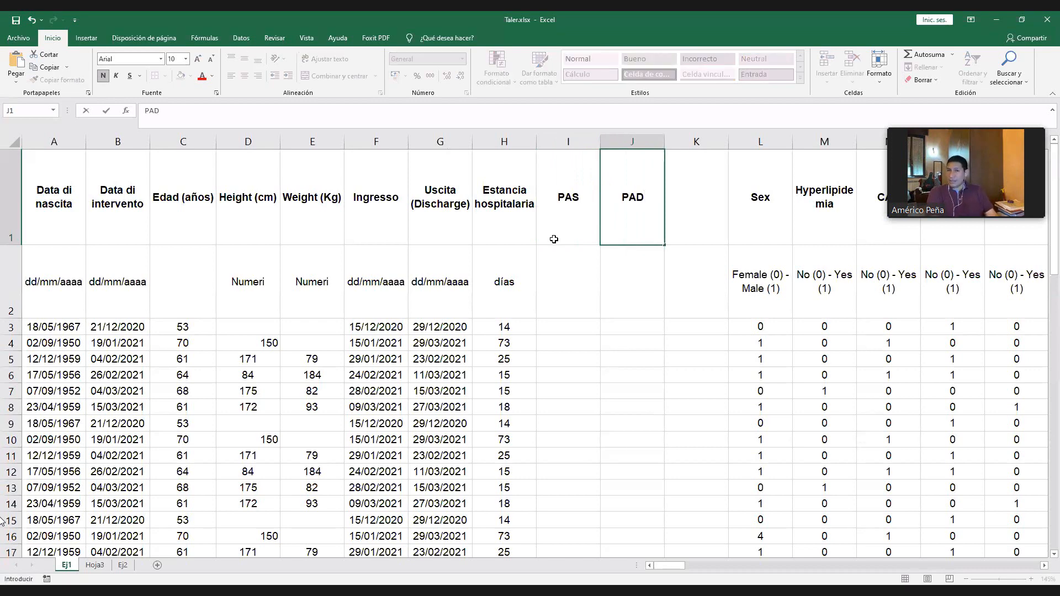
pyautogui.press('Tab')
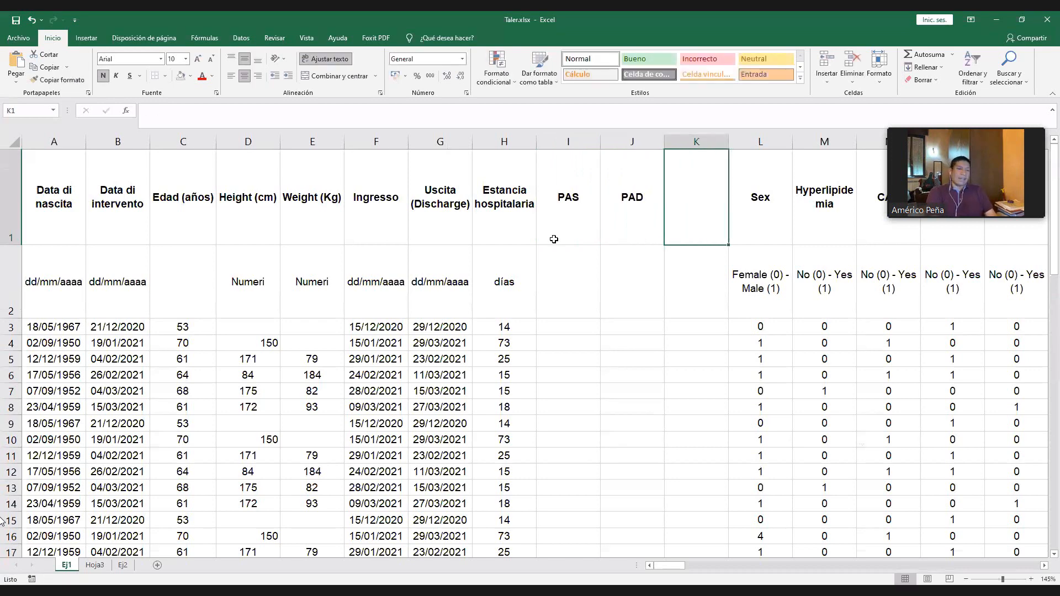
# - Enter the column header PAM in cell K1 of sheet Ej1, beside the PAD header
pyautogui.write('PAM')
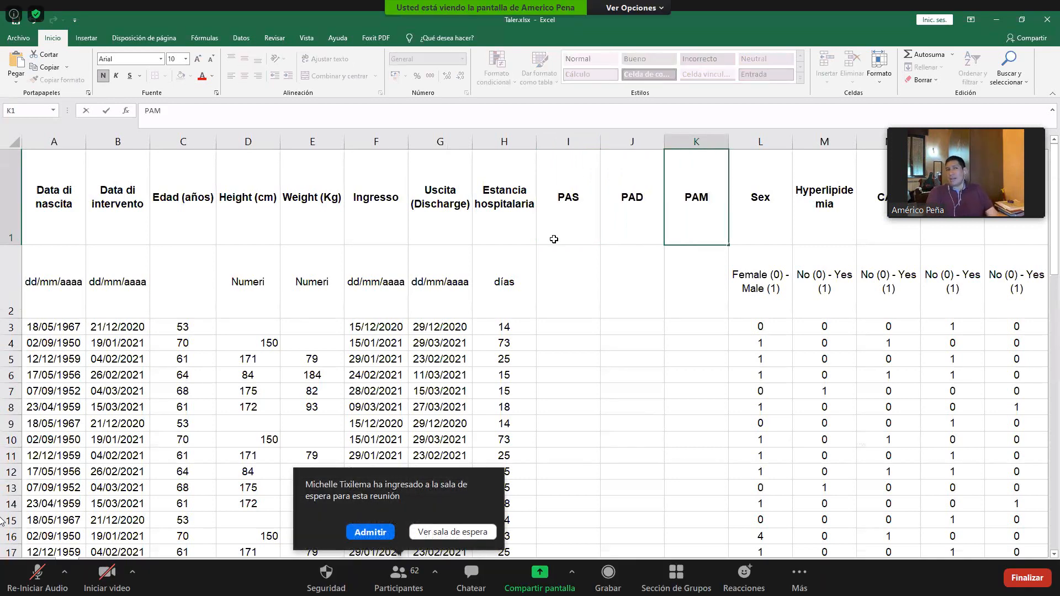
pyautogui.press('Return')
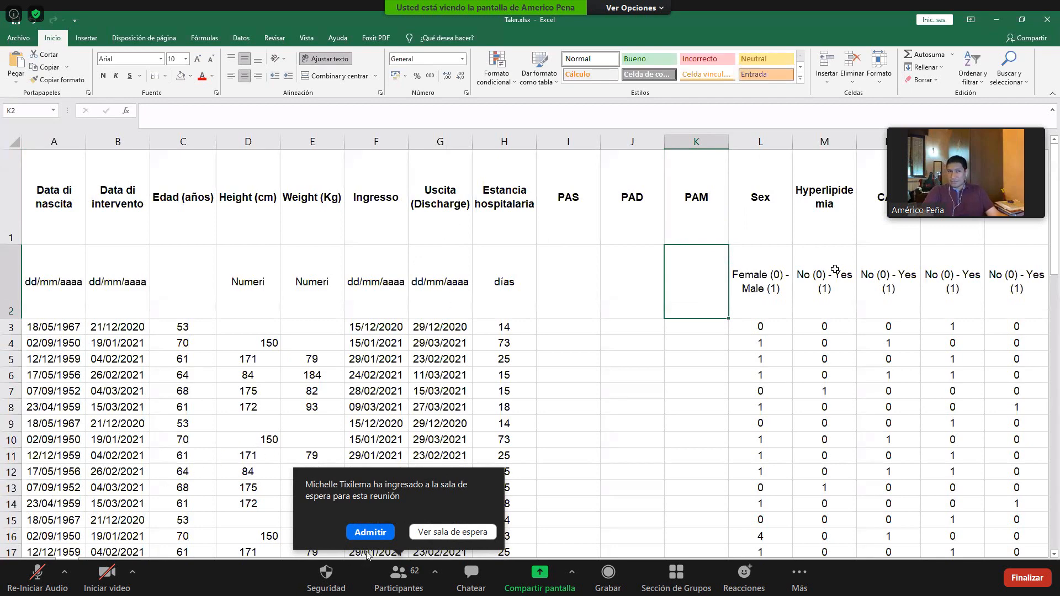
pyautogui.click(557, 285)
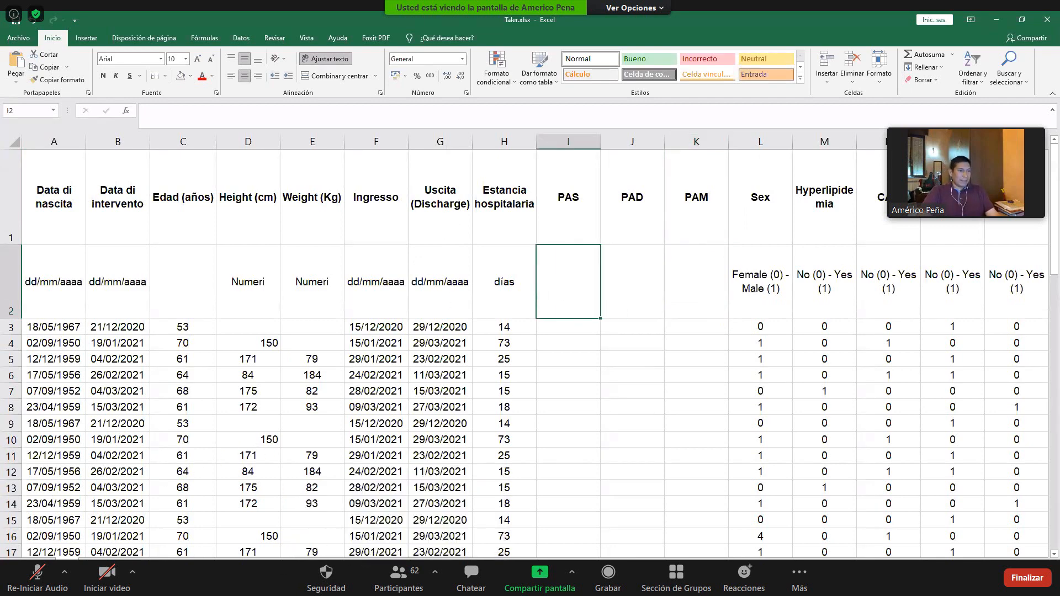
# - Review the blood pressure placeholder on sheet Hoja3, return to Ej1 and select the empty cell K2 under the PAM header
pyautogui.click(95, 564)
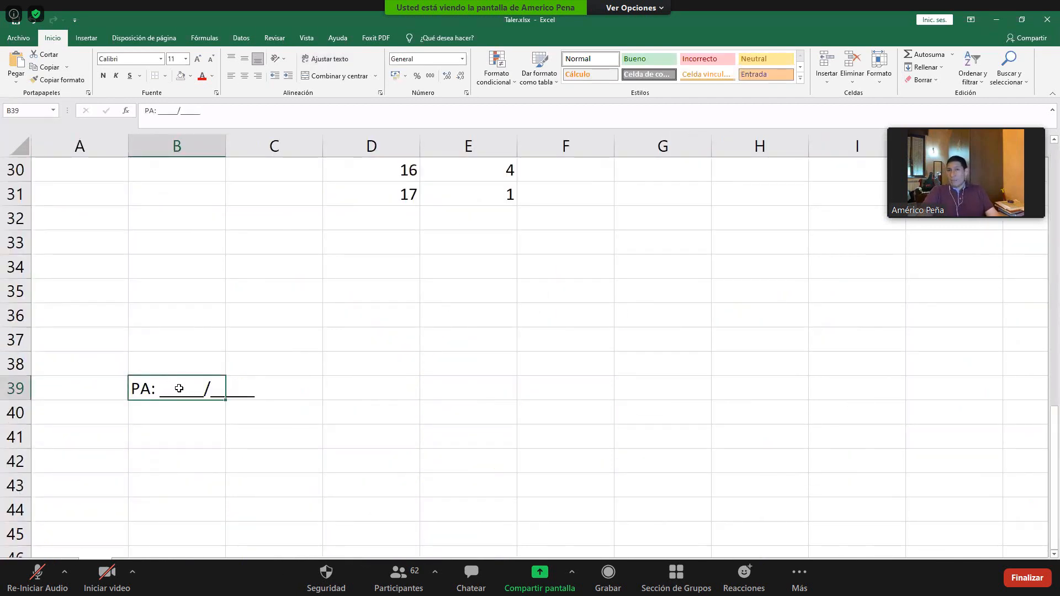
pyautogui.click(76, 563)
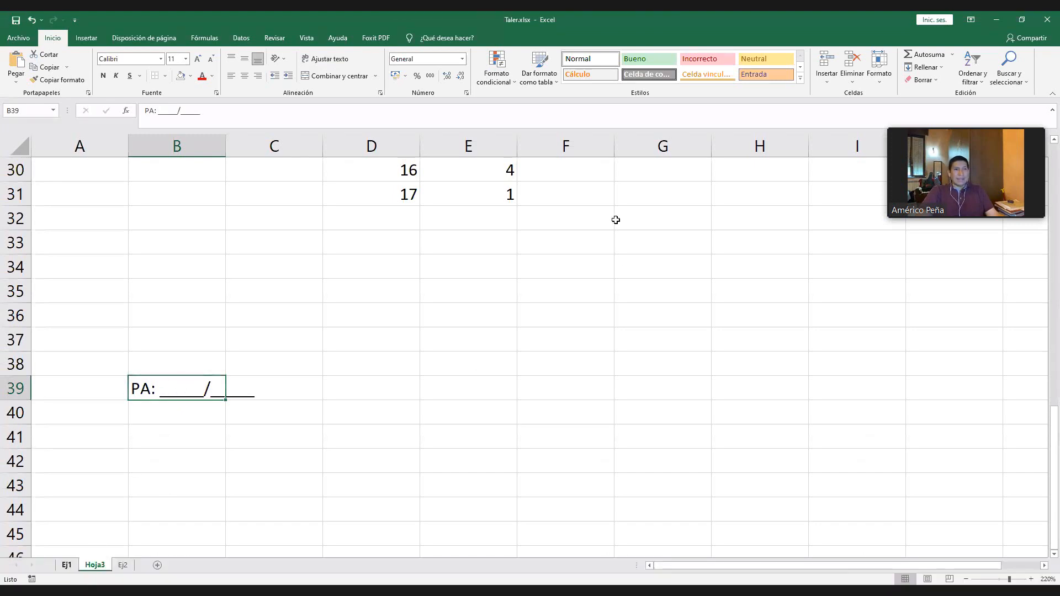
pyautogui.click(641, 277)
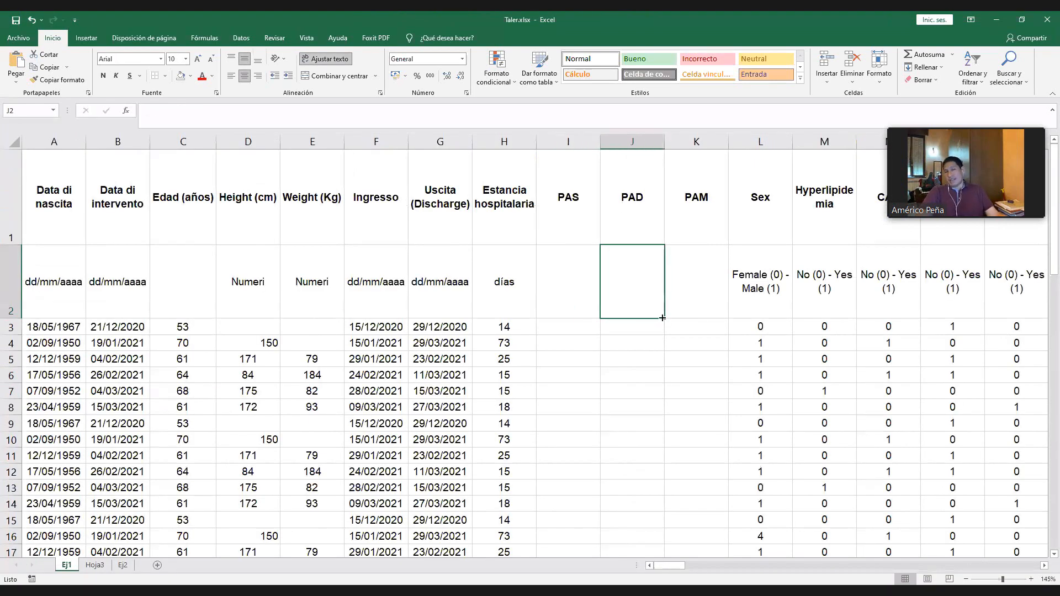
pyautogui.click(684, 287)
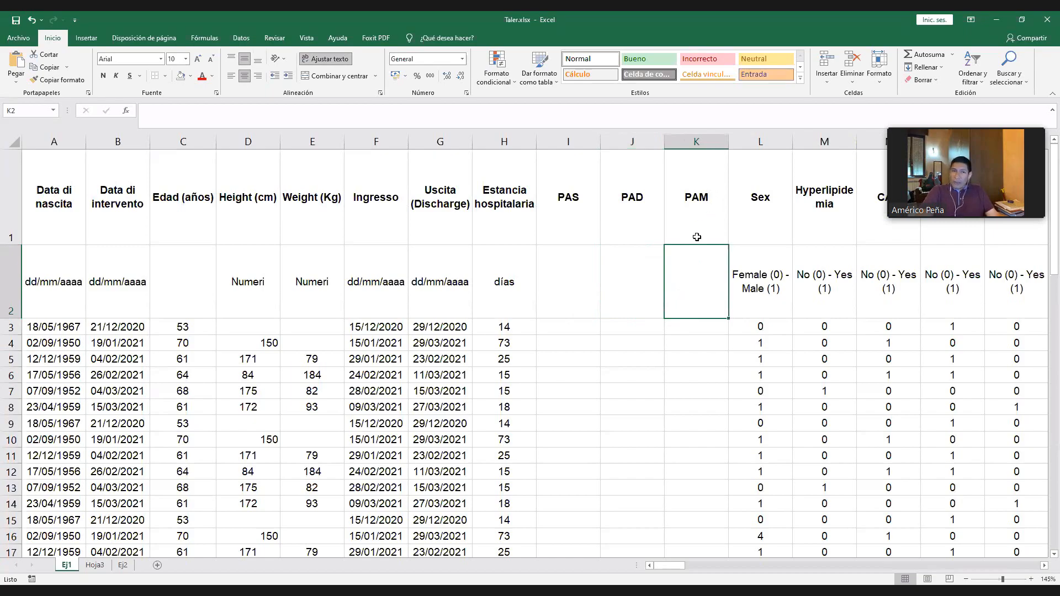
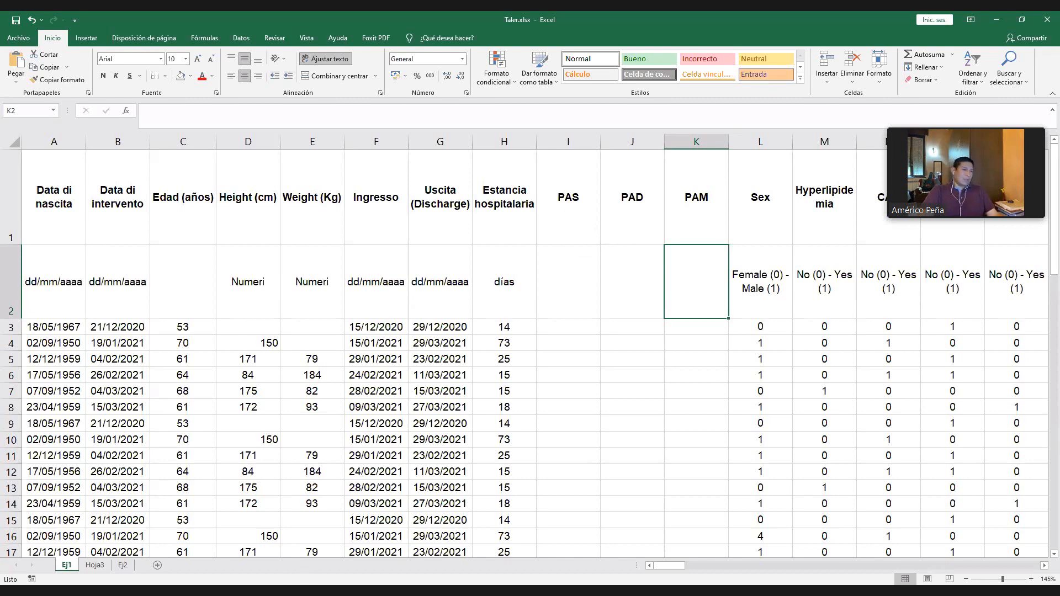
# - Unmute the Zoom microphone, point out the PAS and PAD columns on sheet Ej1, and mute the microphone again
pyautogui.hotkey('alt', 'Tab')
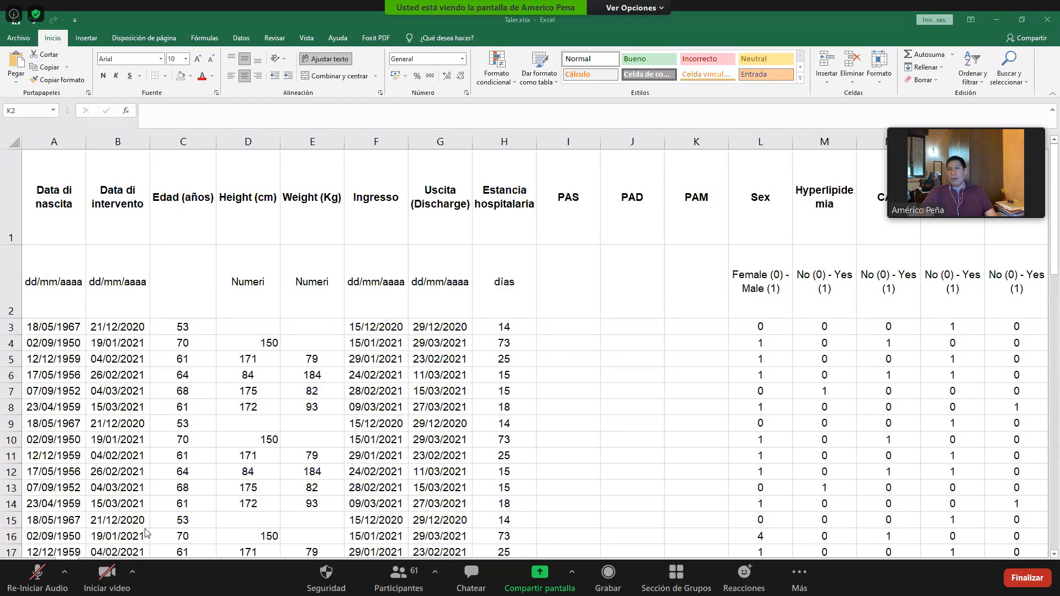
pyautogui.click(33, 578)
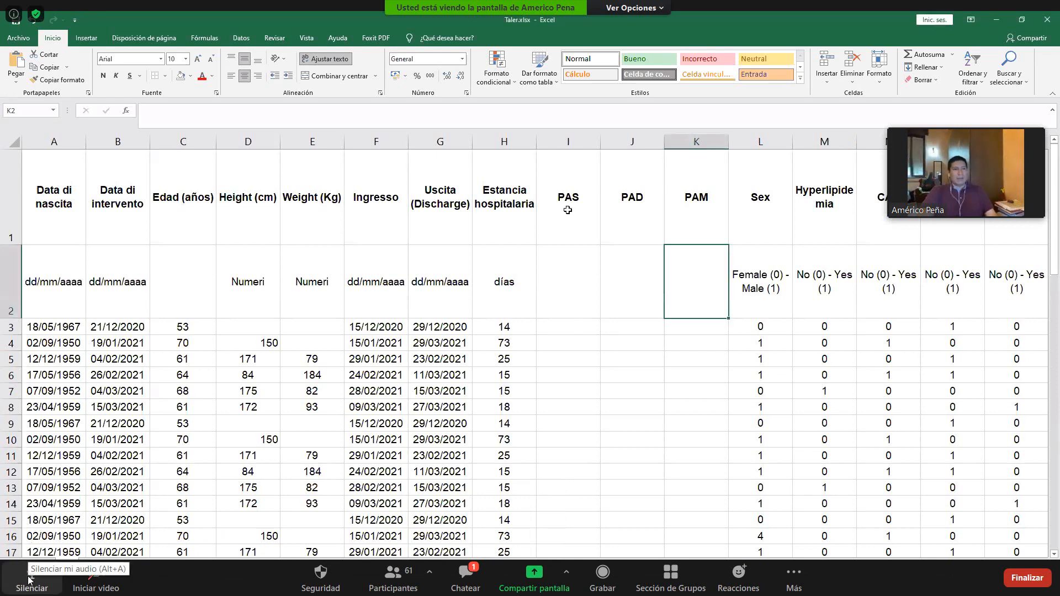
pyautogui.click(572, 191)
pyautogui.moveTo(630, 143); pyautogui.dragTo(569, 140)
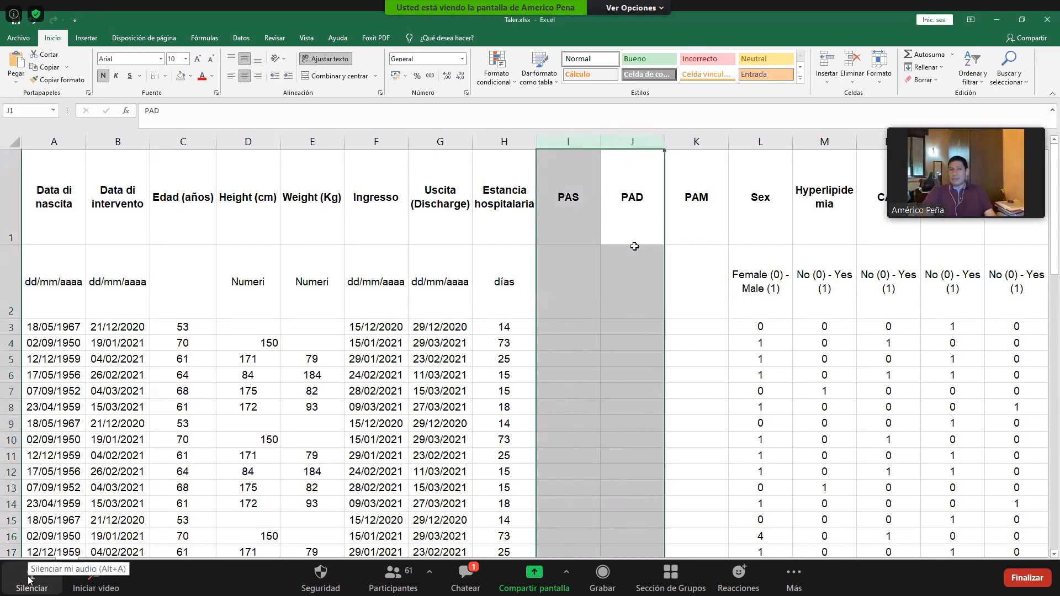
pyautogui.click(578, 193)
pyautogui.click(31, 578)
# - Try entering the combined blood pressure 120/80 in cell I4 under PAS, inspect the cell and undo the entry
pyautogui.click(558, 343)
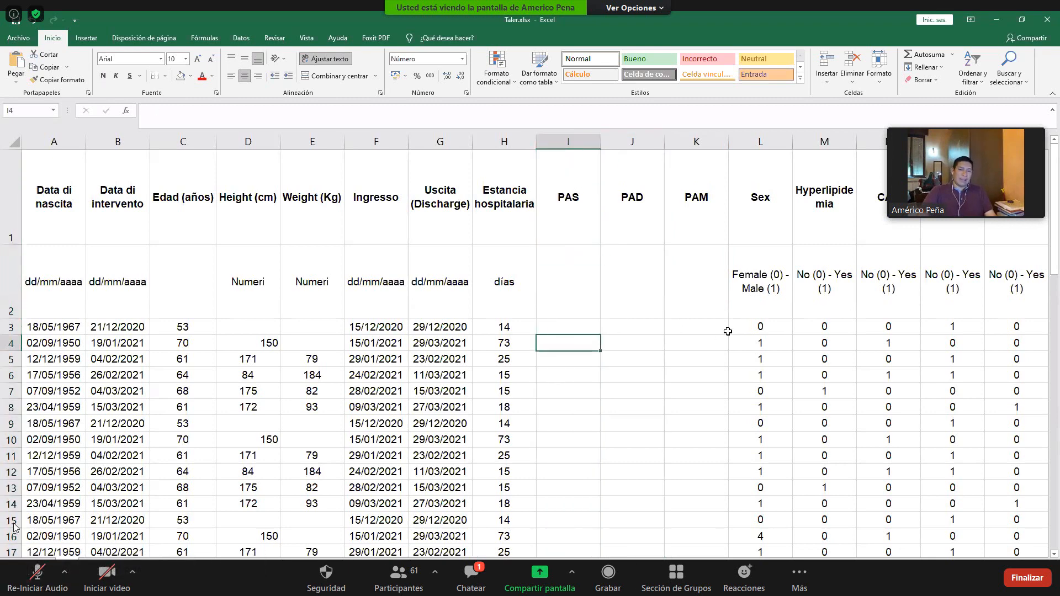
pyautogui.write('120/80')
pyautogui.press('Return')
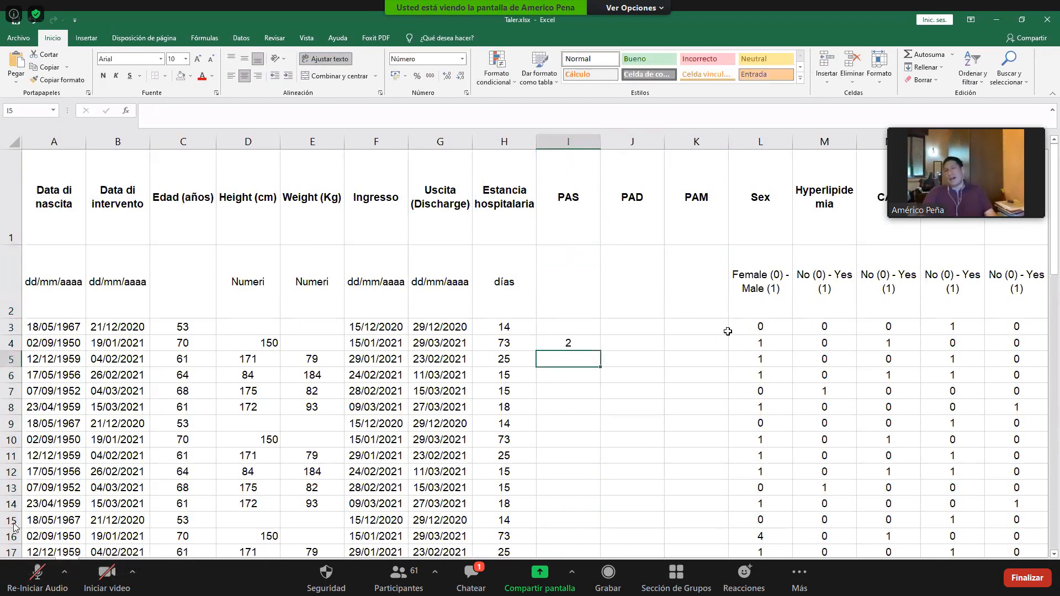
pyautogui.click(574, 345)
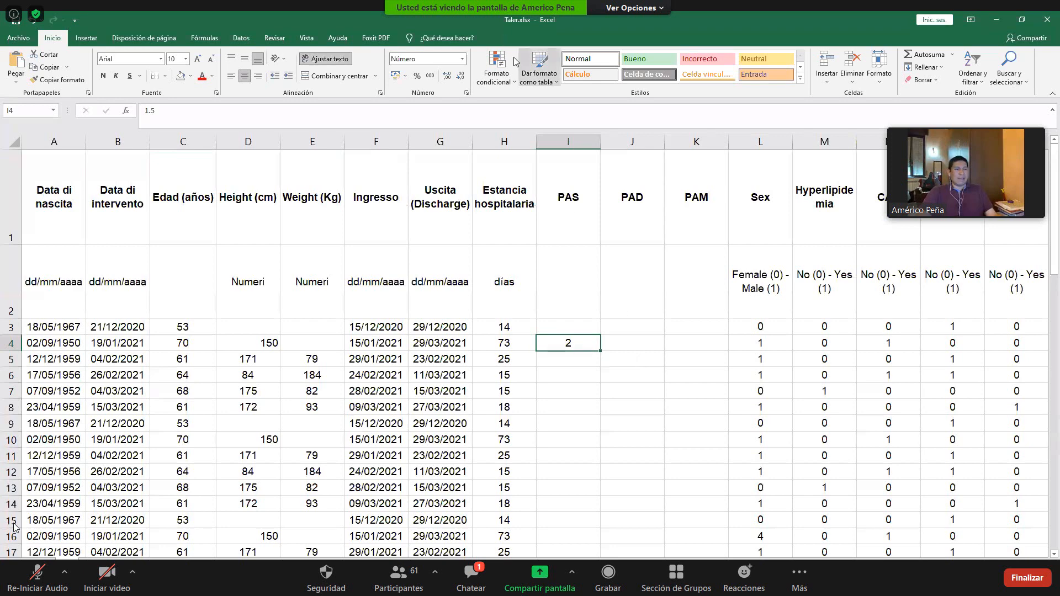
pyautogui.hotkey('ctrl', 'z')
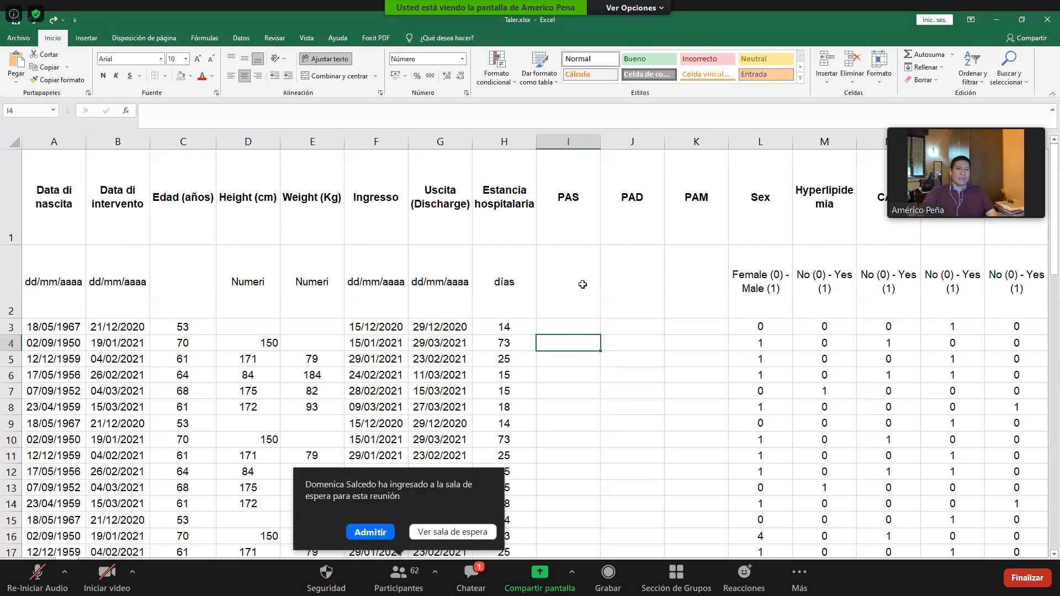
# - Enter 120 in cell I3 under PAS and 80 in cell J3 under PAD
pyautogui.press('Up')
pyautogui.write('120')
pyautogui.press('Tab')
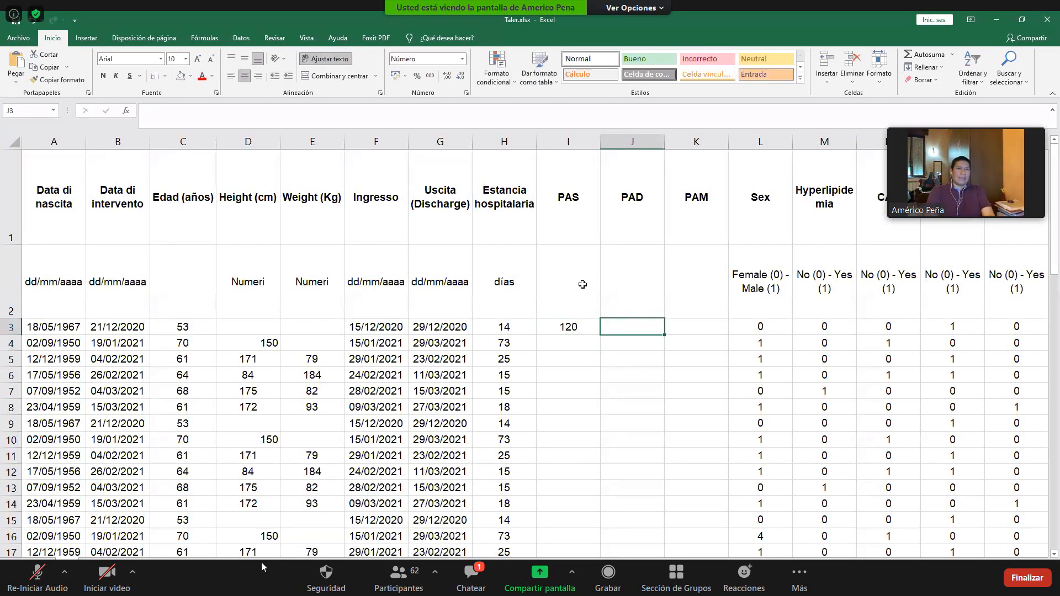
pyautogui.write('80')
pyautogui.press('Tab')
# - Enter the mean arterial pressure formula =(J3*2+I3)/3 in cell K3 under PAM
pyautogui.write('=')
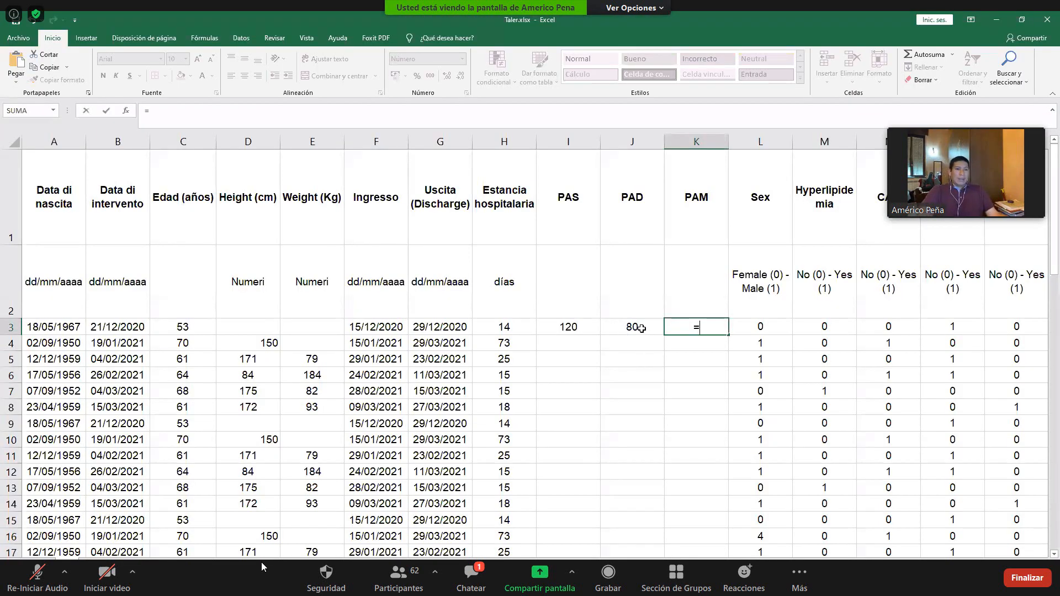
pyautogui.click(639, 327)
pyautogui.write('*')
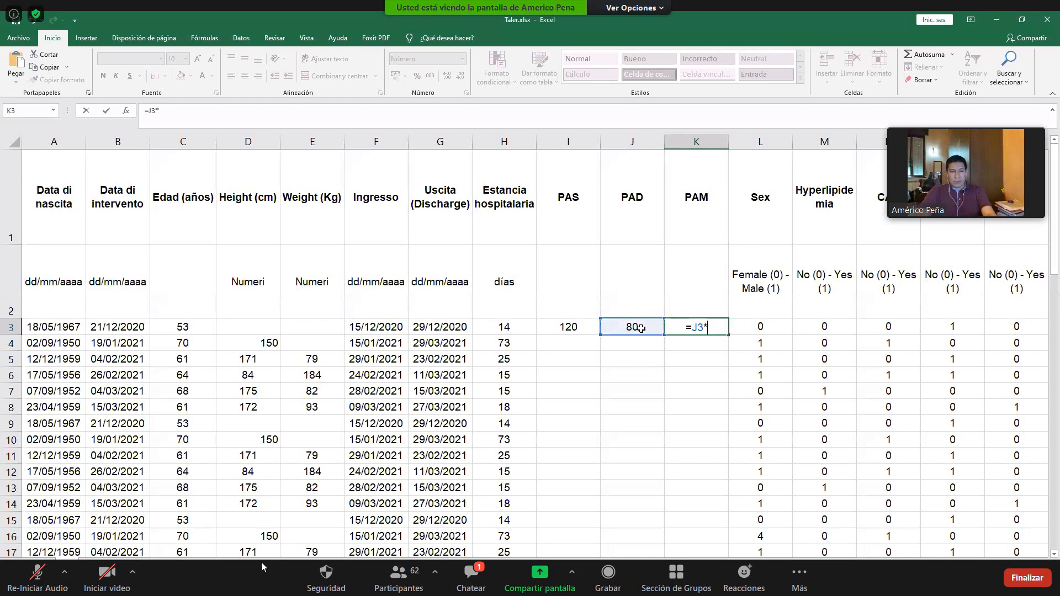
pyautogui.write('2+')
pyautogui.click(572, 327)
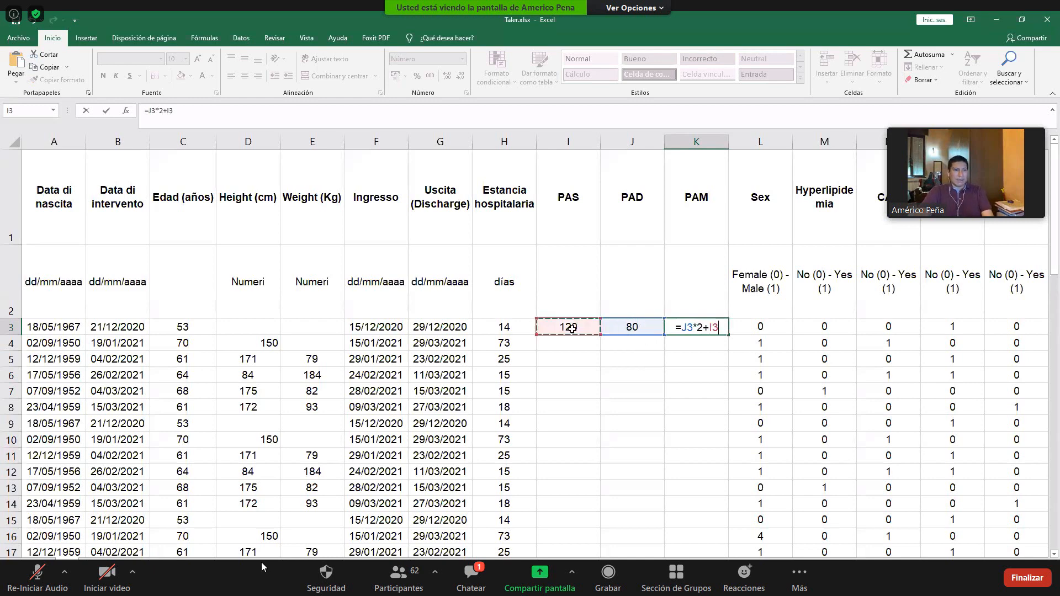
pyautogui.write('/3')
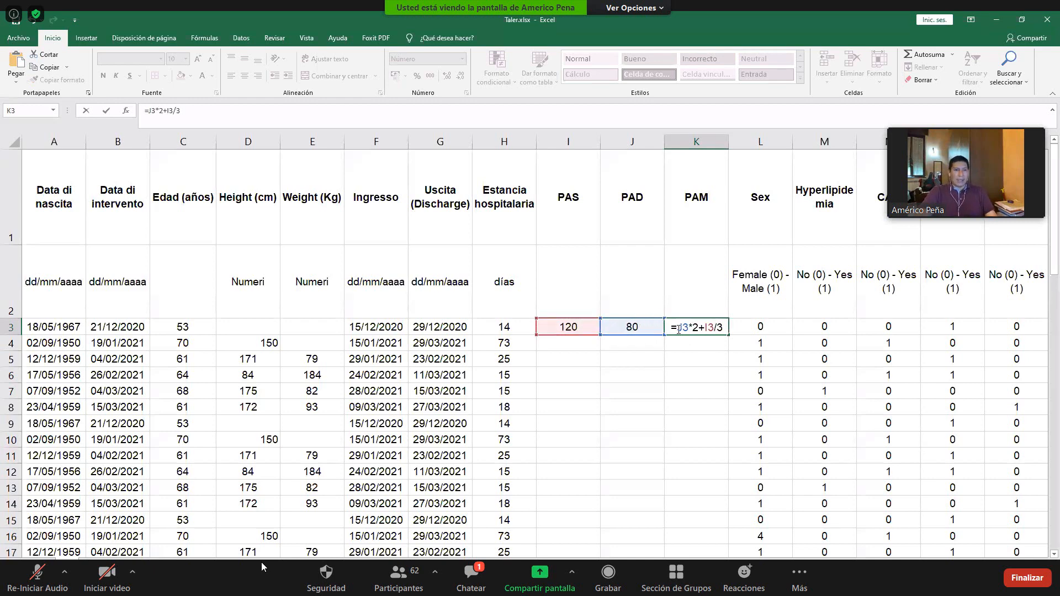
pyautogui.write('(')
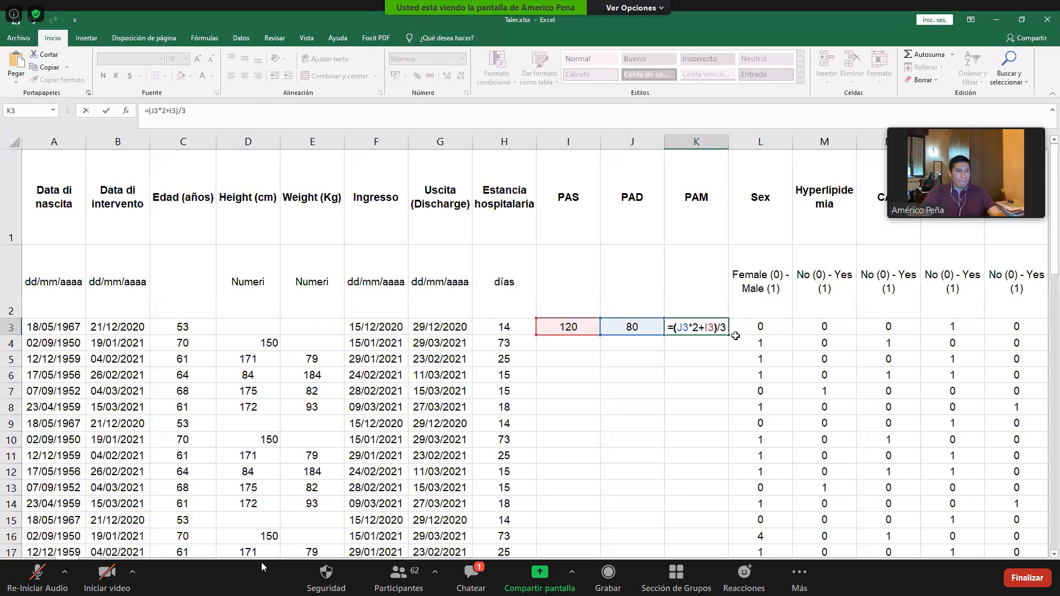
pyautogui.write(')')
pyautogui.press('Return')
pyautogui.press('Up')
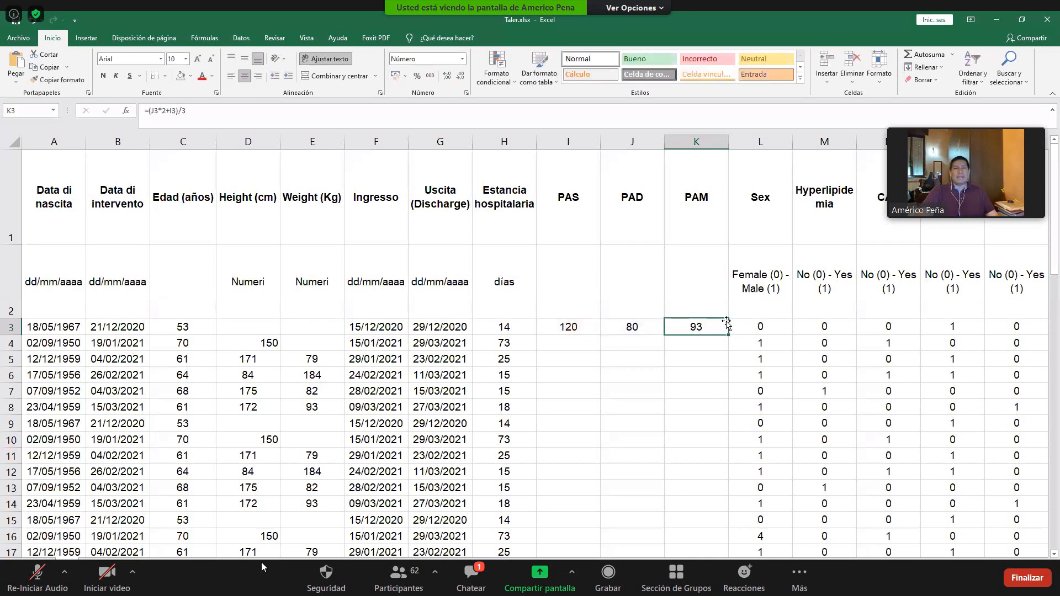
# - Fill the PAM formula from cell K3 down through K16
pyautogui.moveTo(585, 330); pyautogui.dragTo(709, 537)
pyautogui.press('Right')
pyautogui.press('Right')
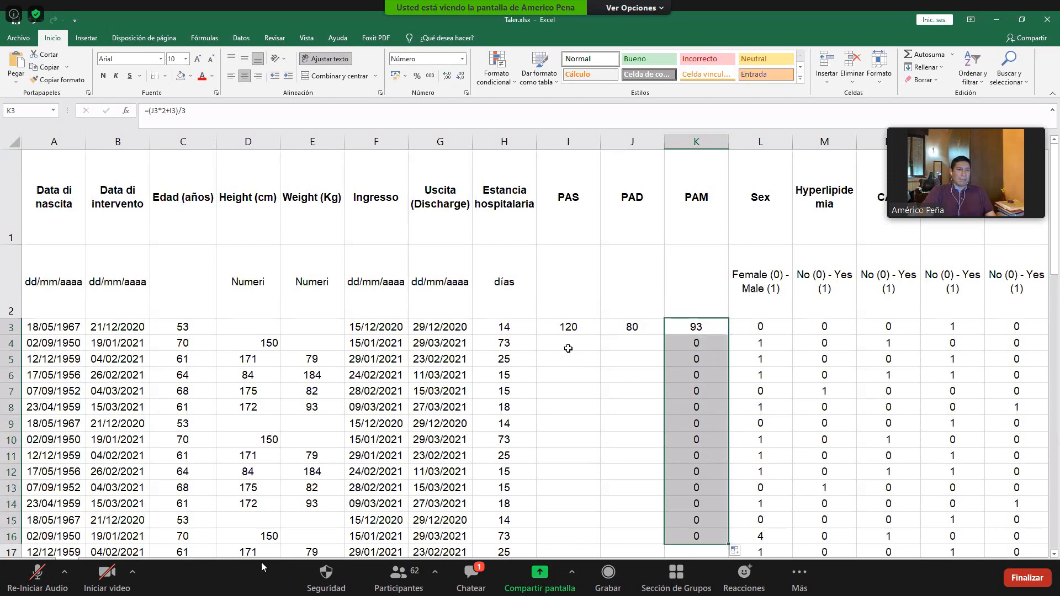
# - Enter the second patient's blood pressure, 125 in cell I4 under PAS and 70 in cell J4 under PAD
pyautogui.click(568, 348)
pyautogui.write('125')
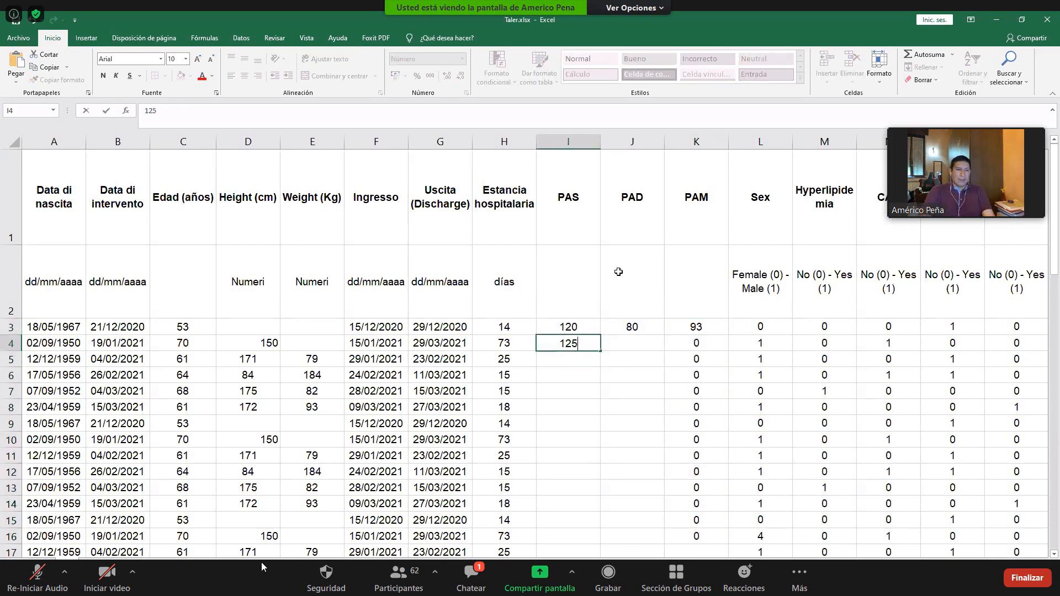
pyautogui.press('Tab')
pyautogui.write('70')
pyautogui.press('Return')
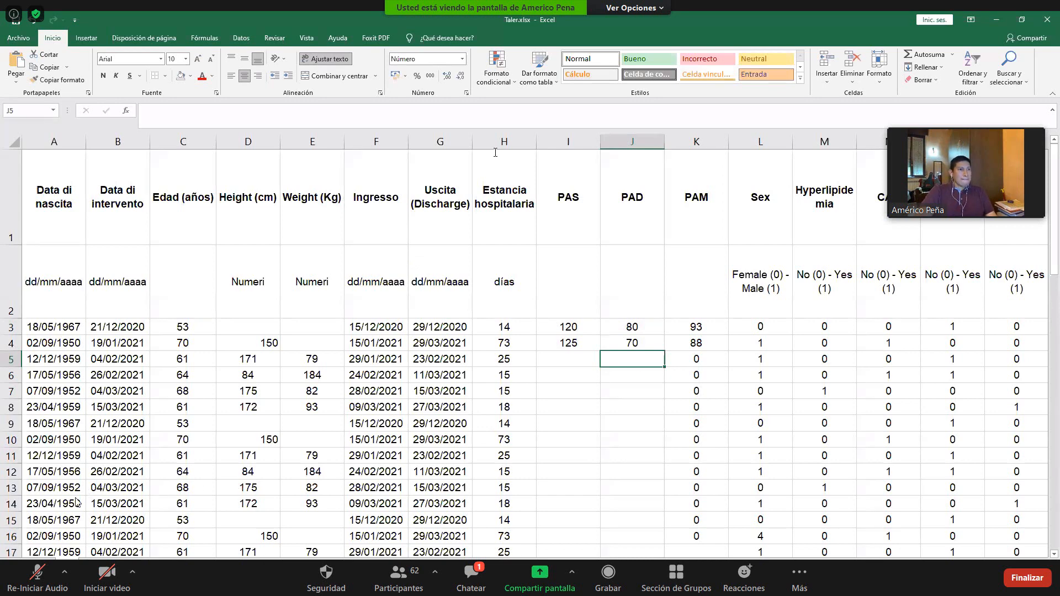
# - Unmute the Zoom microphone, check the meeting chat, minimise the chat window and mute the microphone
pyautogui.click(30, 583)
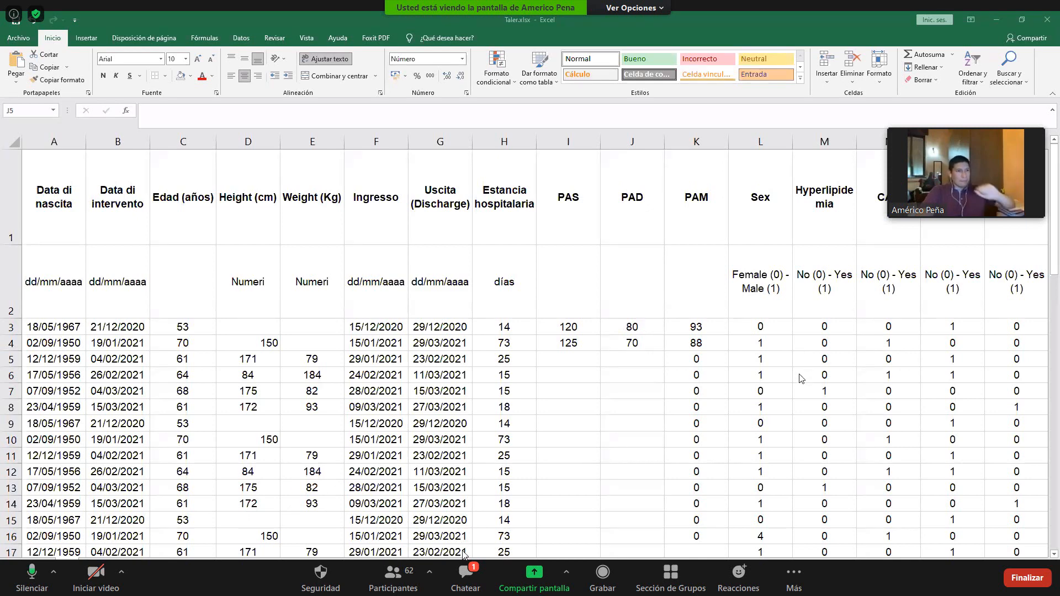
pyautogui.click(464, 575)
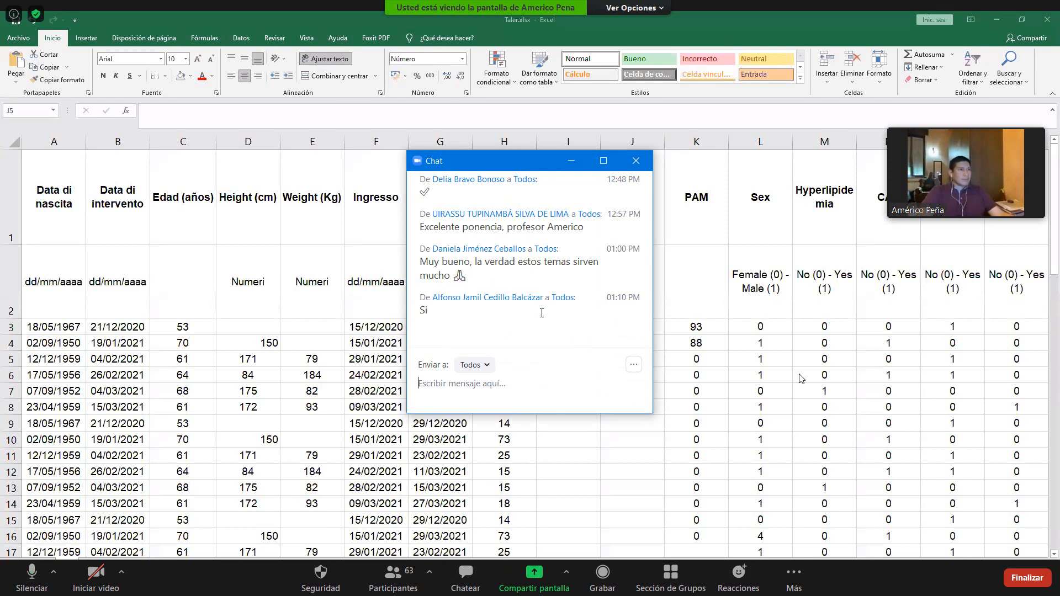
pyautogui.click(572, 161)
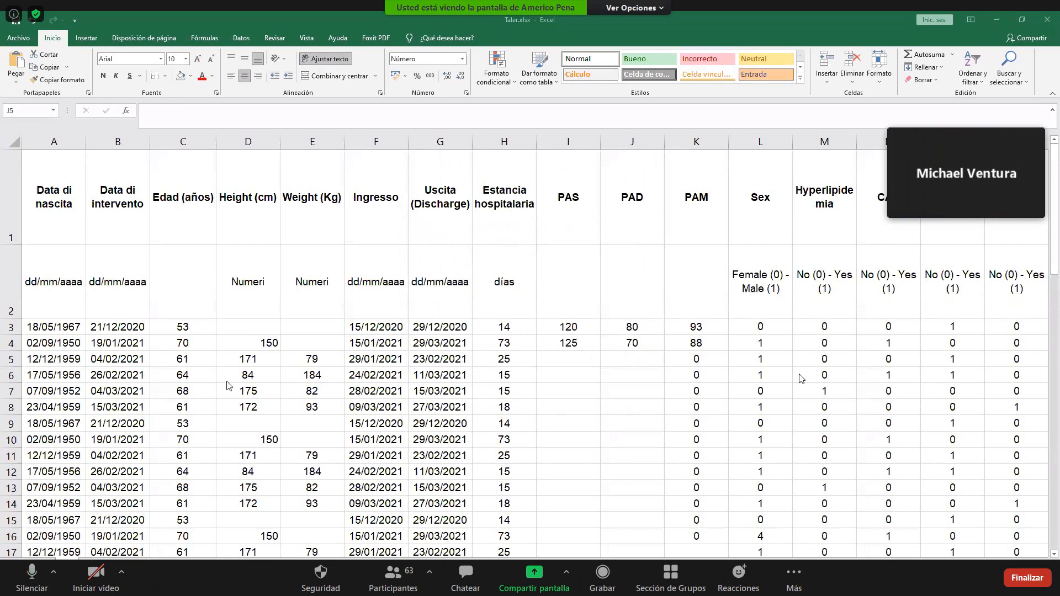
pyautogui.click(27, 579)
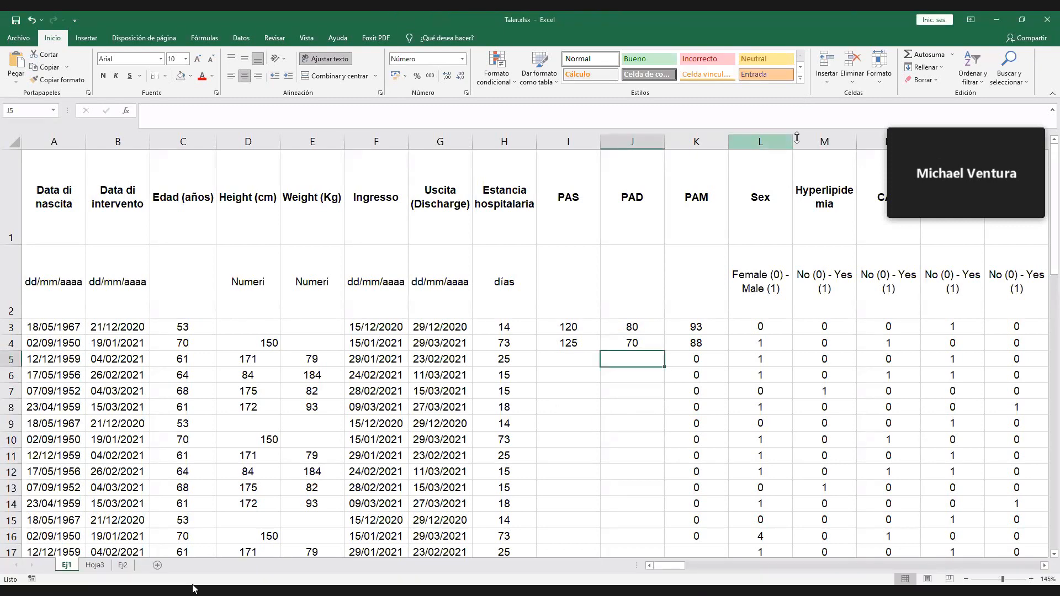
# - Insert the new blank sheet Hoja4 after Ej1 and select its cell B2
pyautogui.click(632, 337)
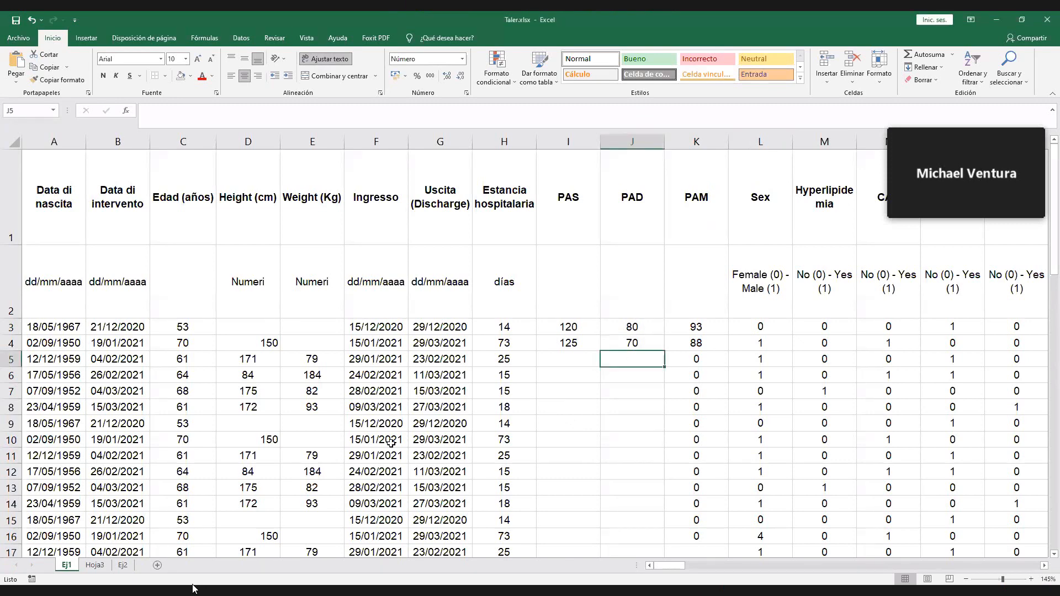
pyautogui.click(157, 564)
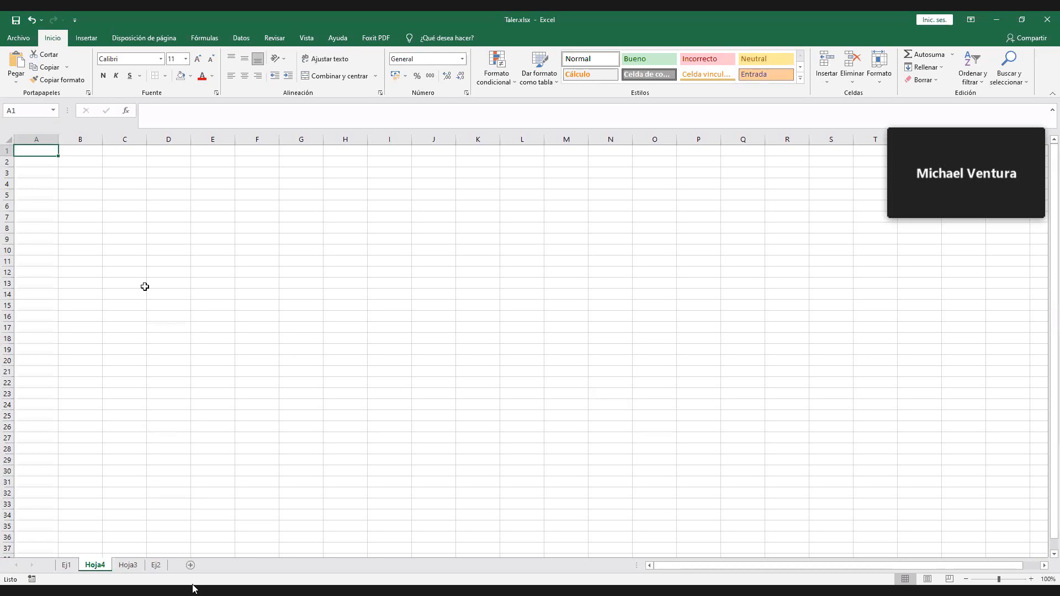
pyautogui.click(85, 162)
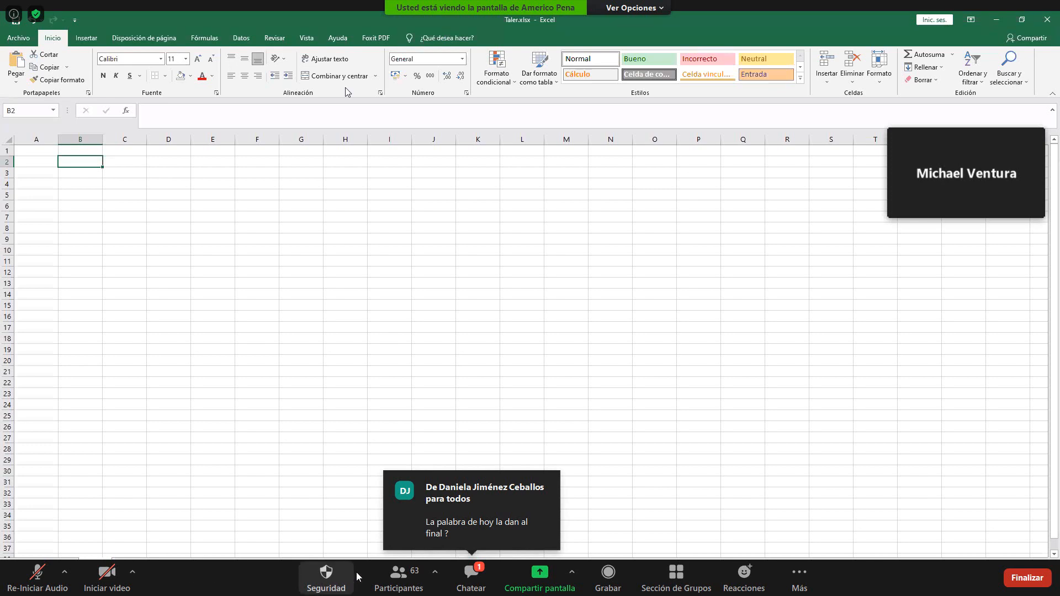
# - Send everyone in the Zoom chat the copied Google Forms link with the text "PALABRA CLAVE: EXCEL" below it
pyautogui.click(468, 583)
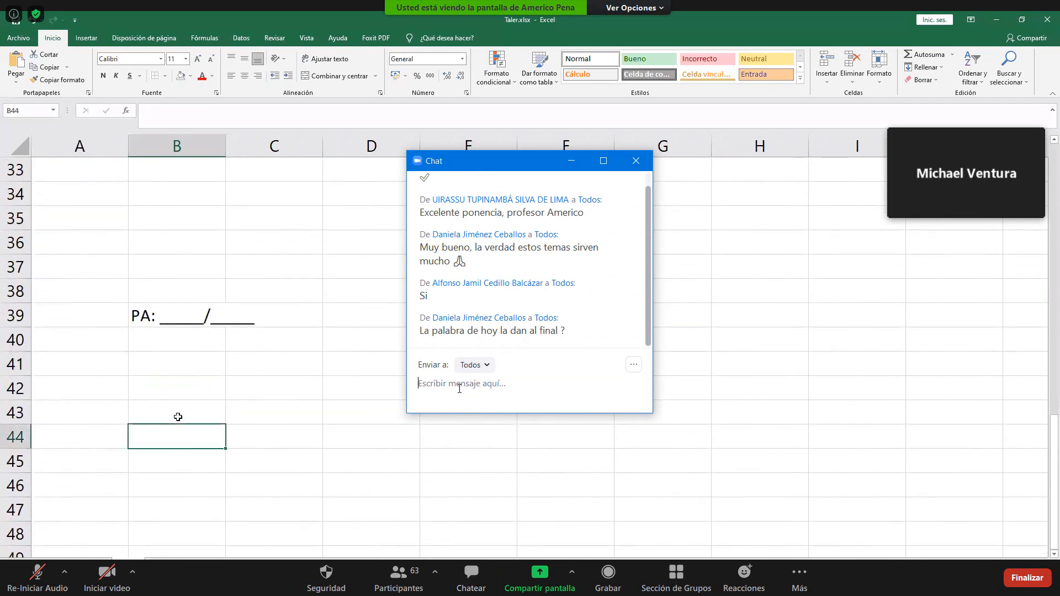
pyautogui.write('https://forms.gle/uQWkgyzT8F8RvBZq8')
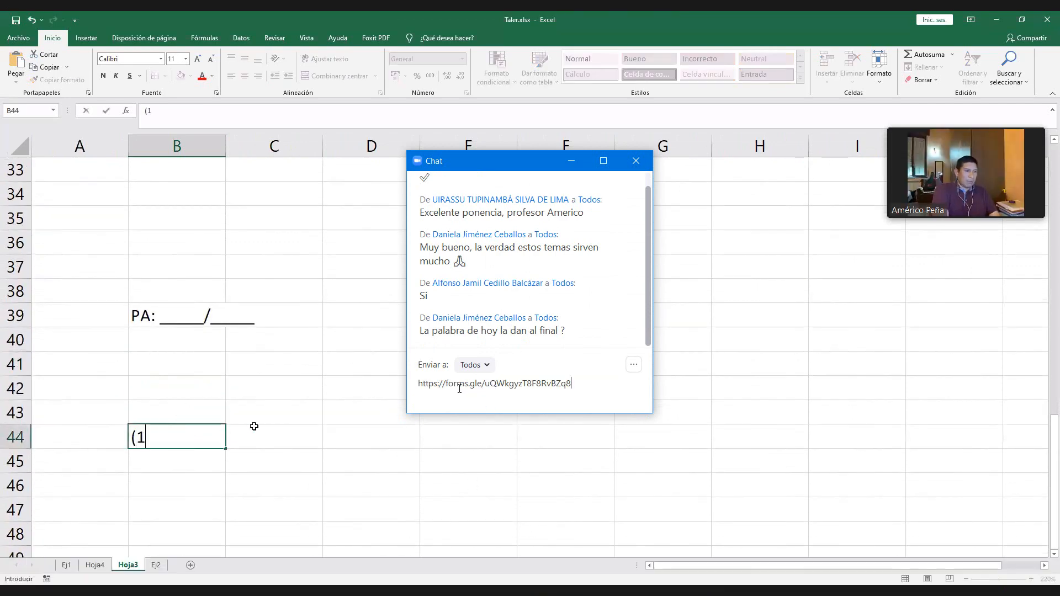
pyautogui.press('Return')
pyautogui.write('P')
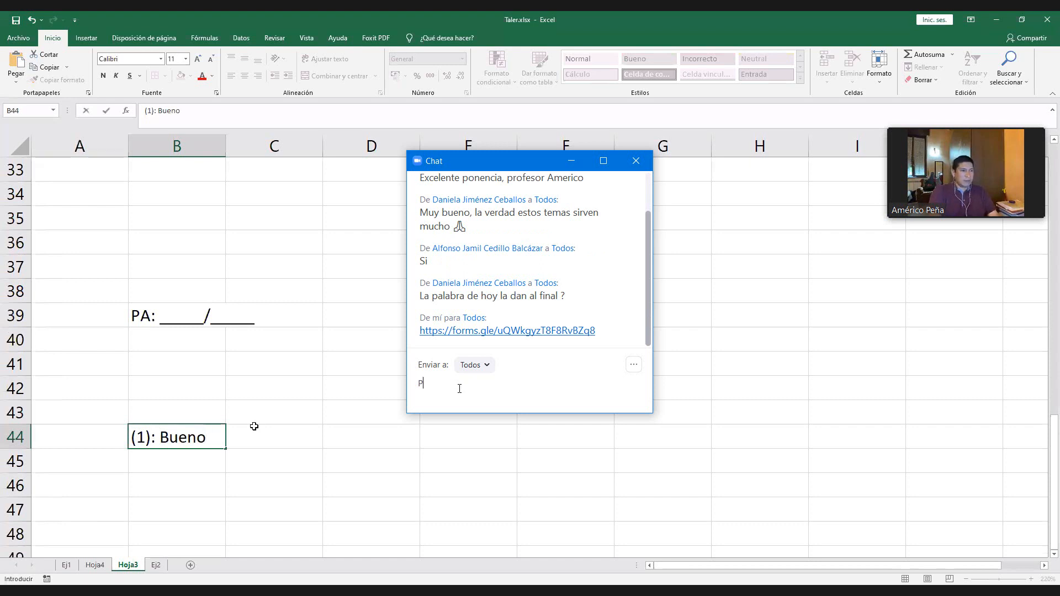
pyautogui.write('ALABRA')
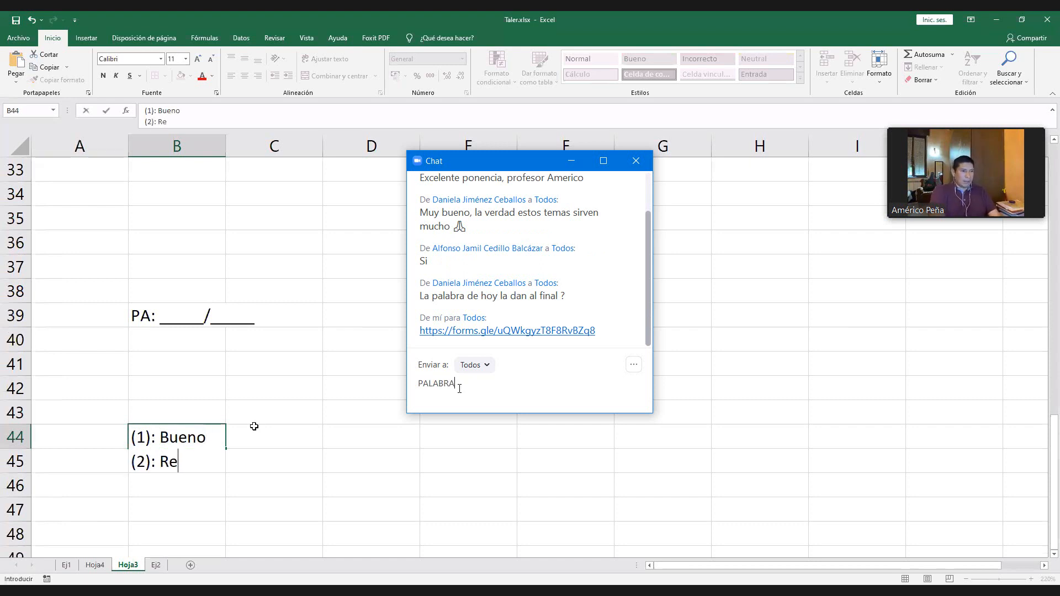
pyautogui.write(' CLAVE: EXCEL')
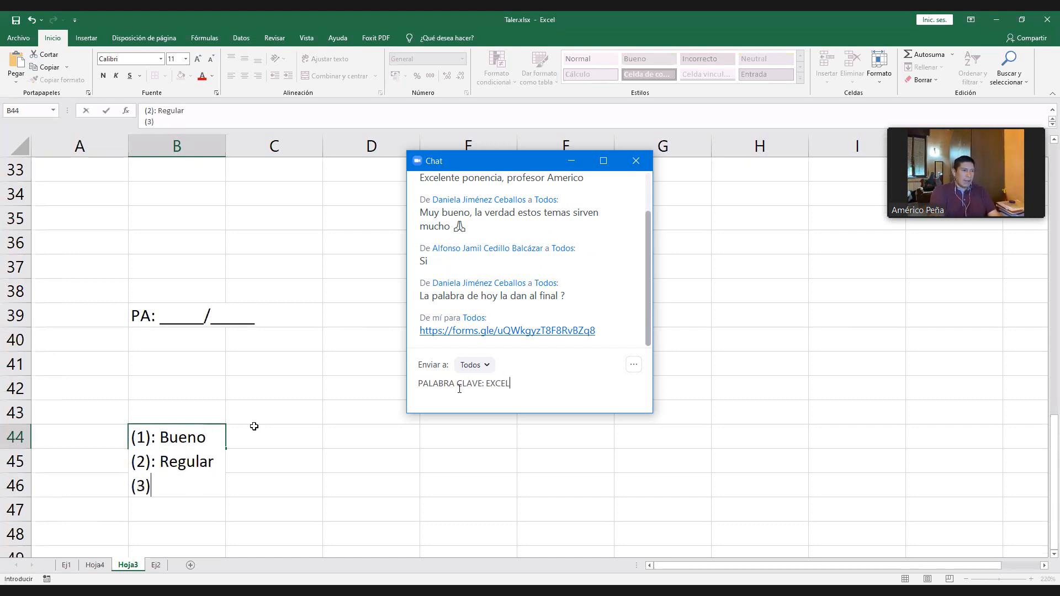
pyautogui.press('Return')
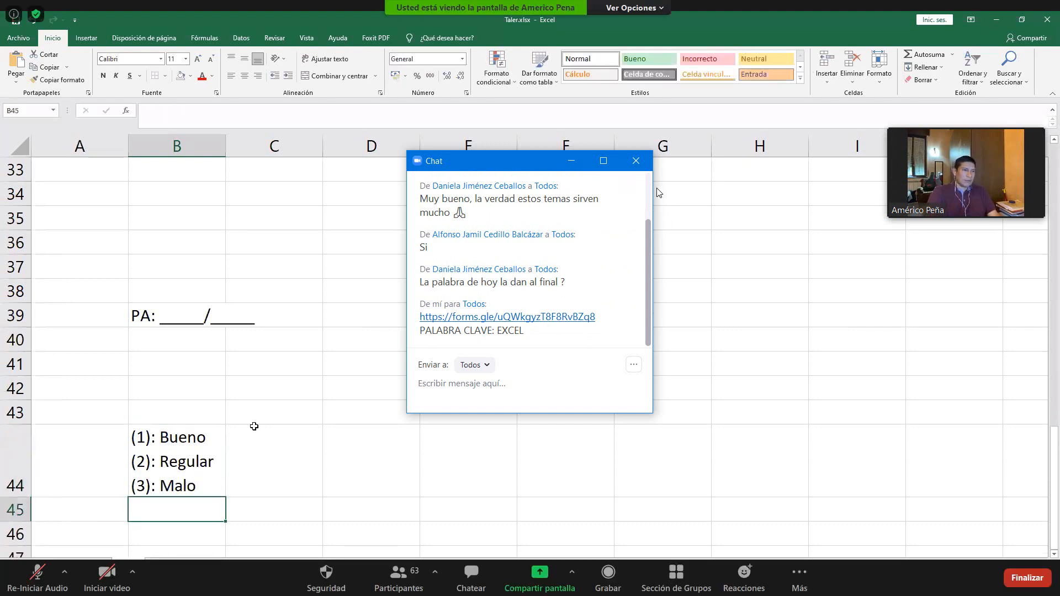
# - Review the Bueno, Regular and Malo codes in B44 of Hoja3, and the row 2 coding legends of Ej1 across to Lung disease in Y2
pyautogui.click(187, 444)
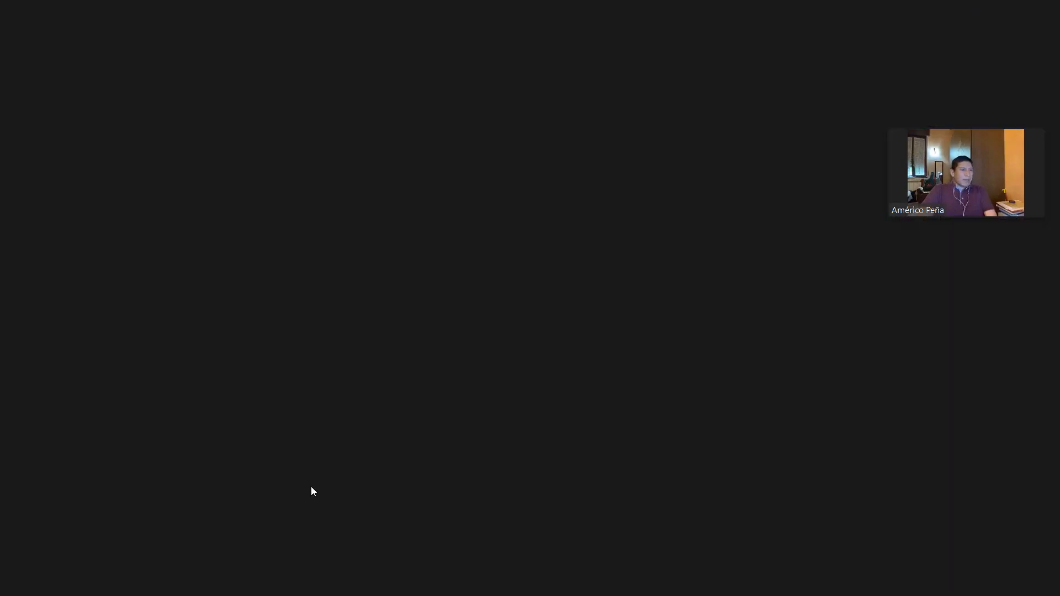
pyautogui.click(67, 566)
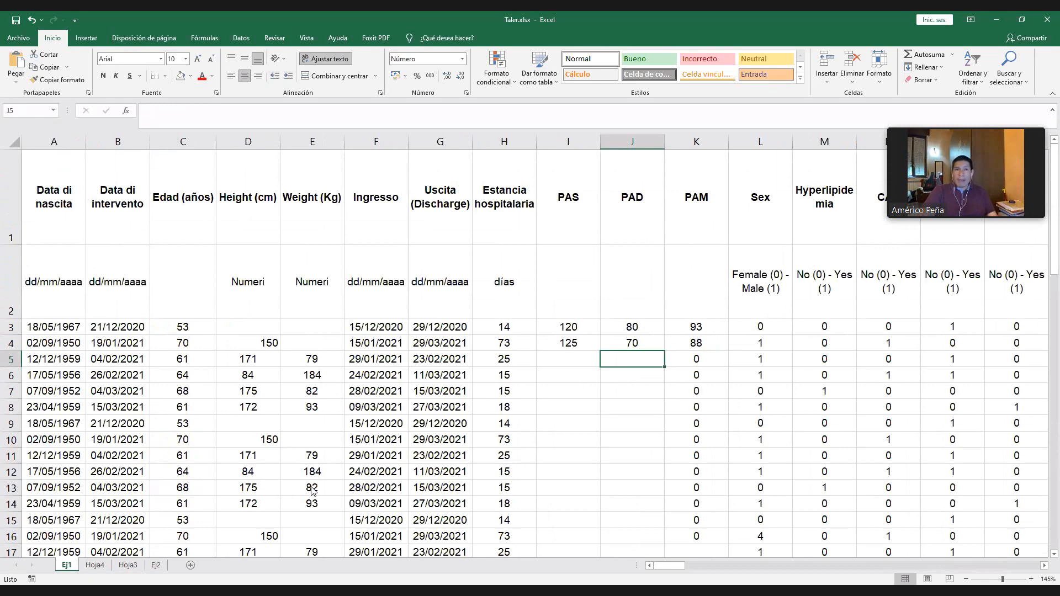
pyautogui.click(978, 262)
pyautogui.press('Right')
pyautogui.press('Right')
pyautogui.press('Right')
pyautogui.press('Right')
pyautogui.press('Right')
pyautogui.press('Right')
pyautogui.press('Right')
pyautogui.press('Right')
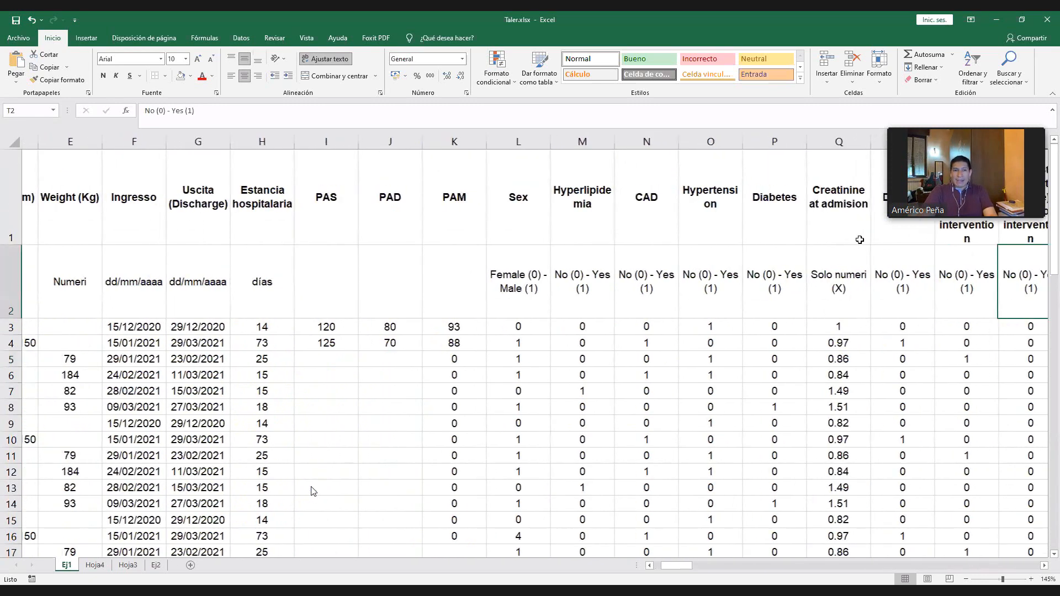
pyautogui.press('Right')
pyautogui.press('Right')
pyautogui.press('Right')
pyautogui.press('Right')
pyautogui.press('Right')
pyautogui.press('Right')
pyautogui.press('Right')
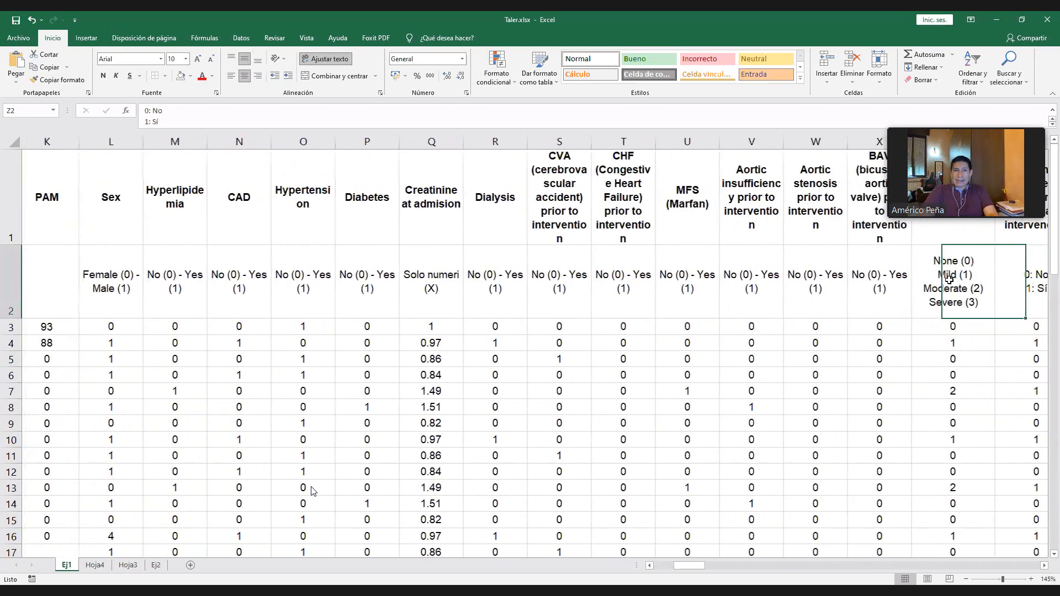
pyautogui.click(516, 263)
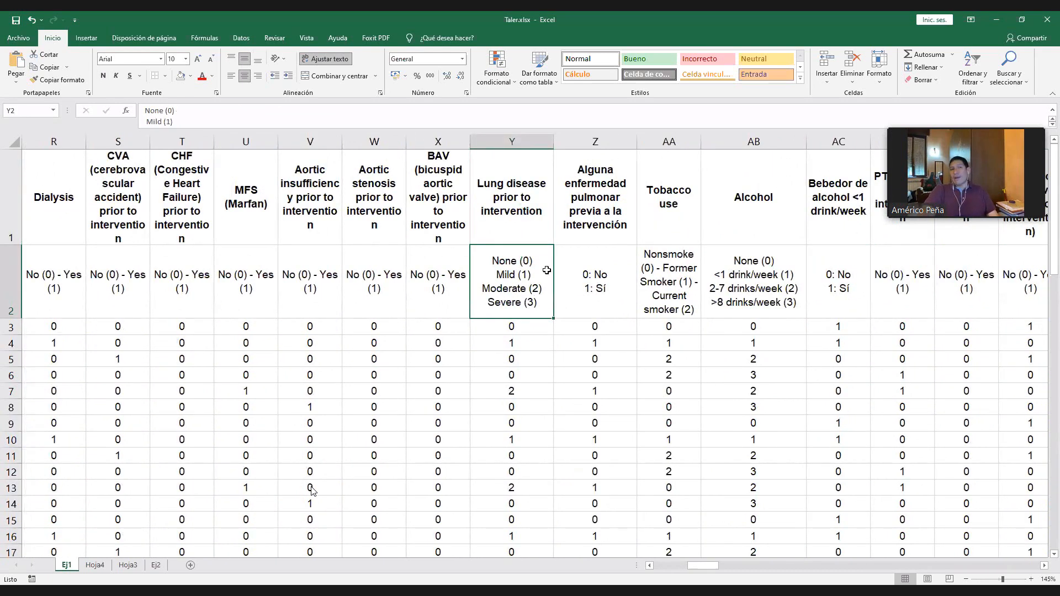
# - Review the No/Sí coding of prior lung disease in Z2 and the PAS and PAD columns of Ej1
pyautogui.click(612, 283)
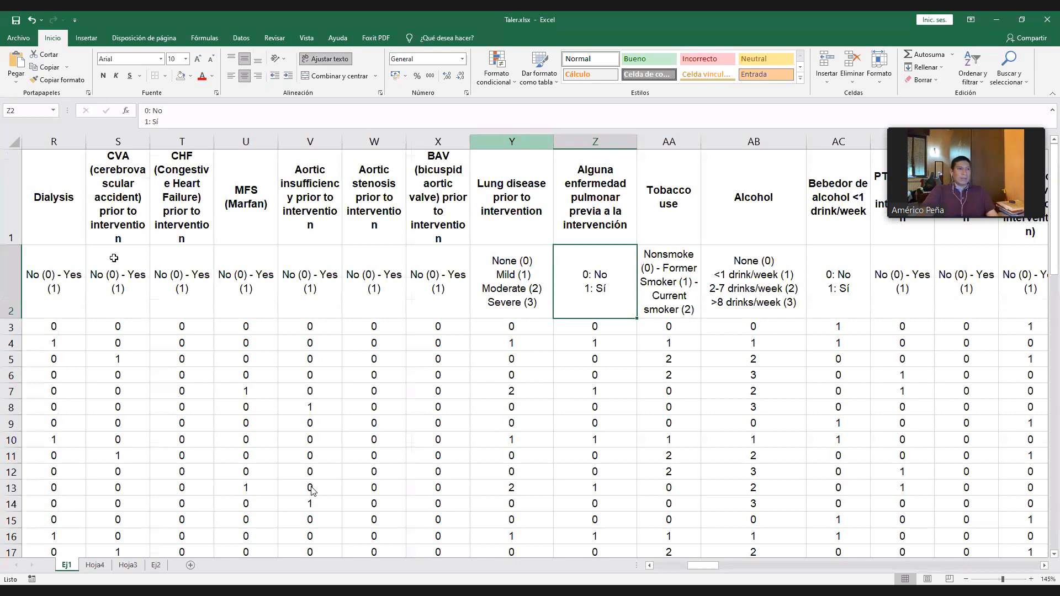
pyautogui.press('Left')
pyautogui.press('Left')
pyautogui.press('Left')
pyautogui.press('Left')
pyautogui.press('Left')
pyautogui.press('Left')
pyautogui.press('Left')
pyautogui.press('Left')
pyautogui.press('Left')
pyautogui.press('Left')
pyautogui.press('Left')
pyautogui.press('Left')
pyautogui.press('Left')
pyautogui.press('Left')
pyautogui.press('Left')
pyautogui.press('Left')
pyautogui.press('Left')
pyautogui.press('Left')
pyautogui.press('Left')
pyautogui.press('Left')
pyautogui.press('Left')
pyautogui.press('Left')
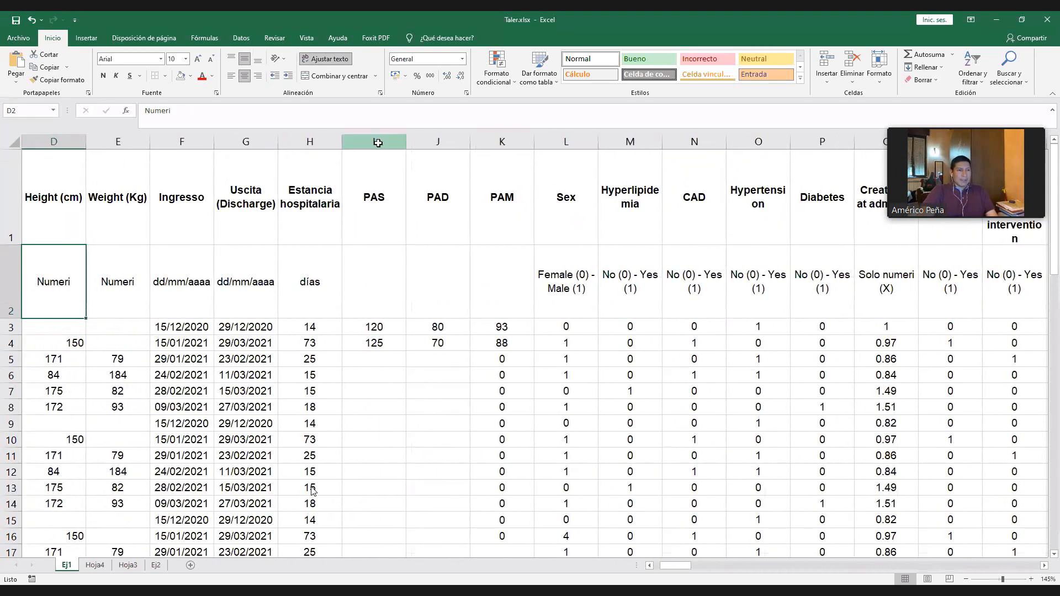
pyautogui.moveTo(374, 142); pyautogui.dragTo(438, 141)
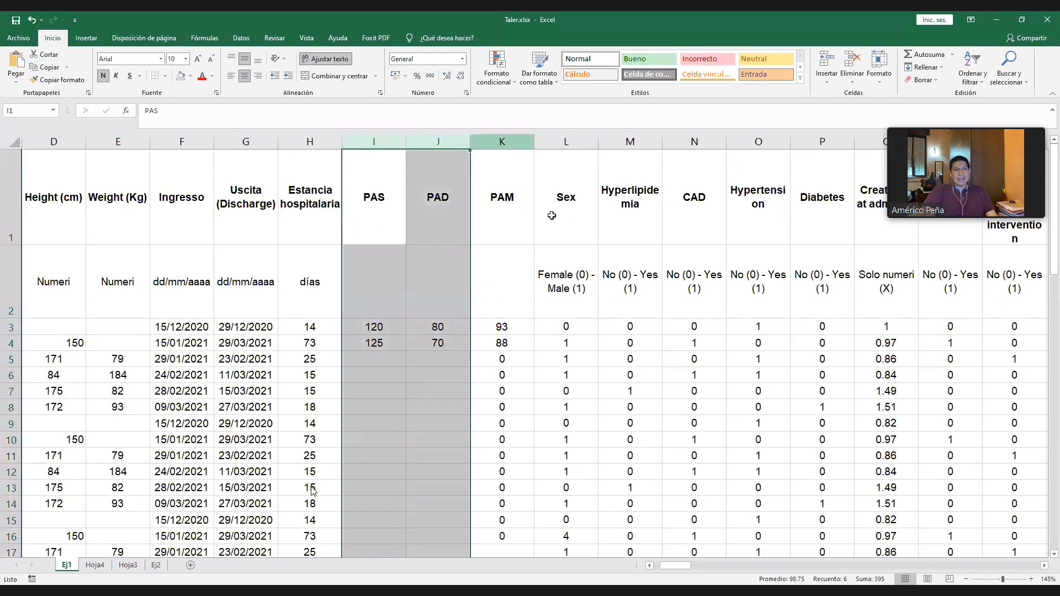
# - Insert a new column K between PAD and PAM with the header HTA in K1
pyautogui.click(551, 215)
pyautogui.click(500, 202)
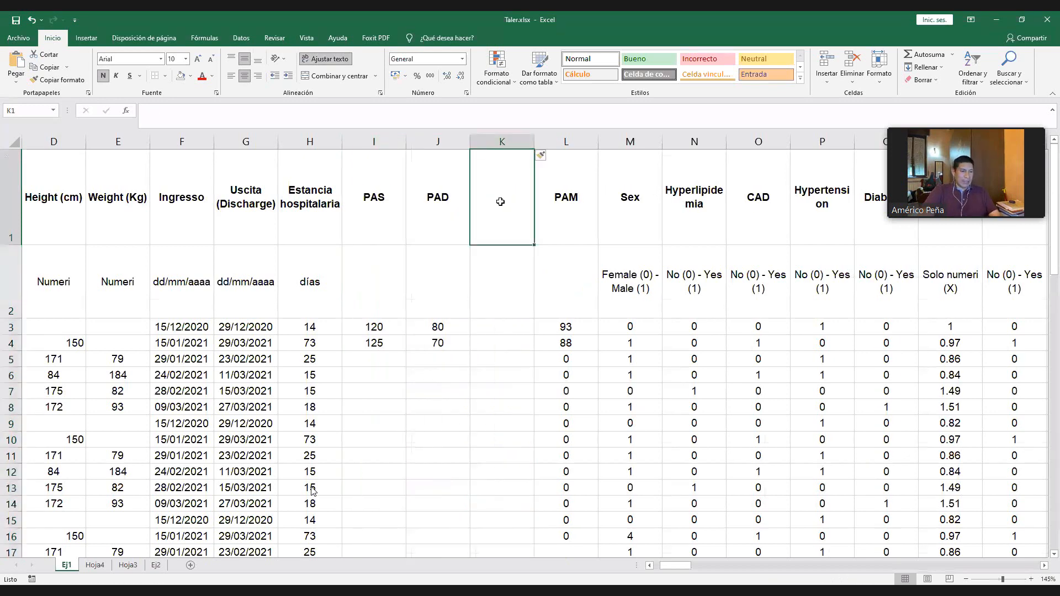
pyautogui.write('HTA')
pyautogui.press('Return')
pyautogui.press('Return')
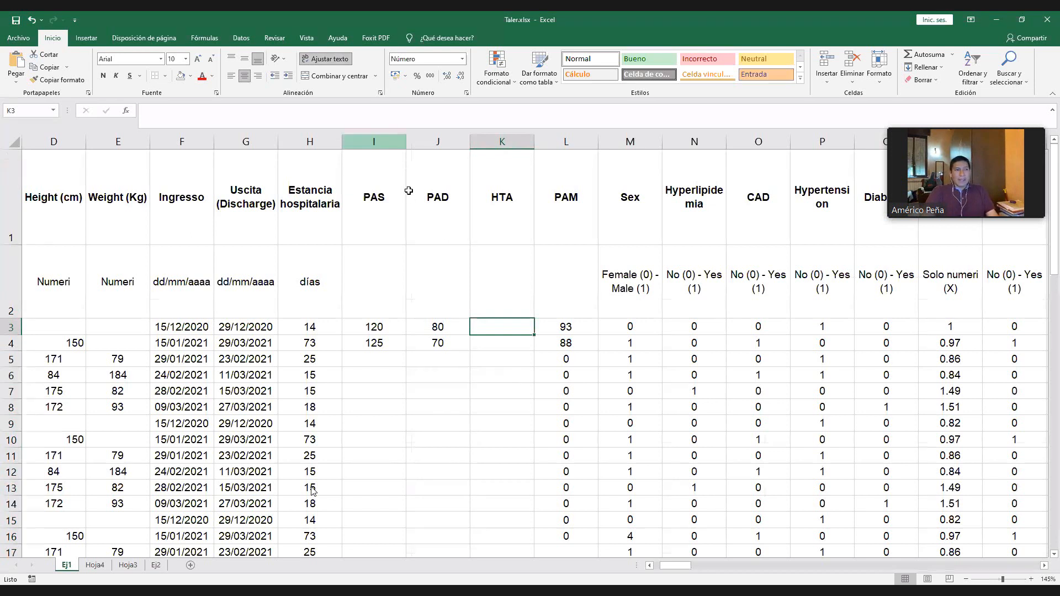
# - Enter =SI(I3>140;"1";"0") in K3 to code HTA from PAS, and fill the formula down to K20
pyautogui.click(393, 145)
pyautogui.click(377, 331)
pyautogui.moveTo(376, 331); pyautogui.dragTo(377, 346)
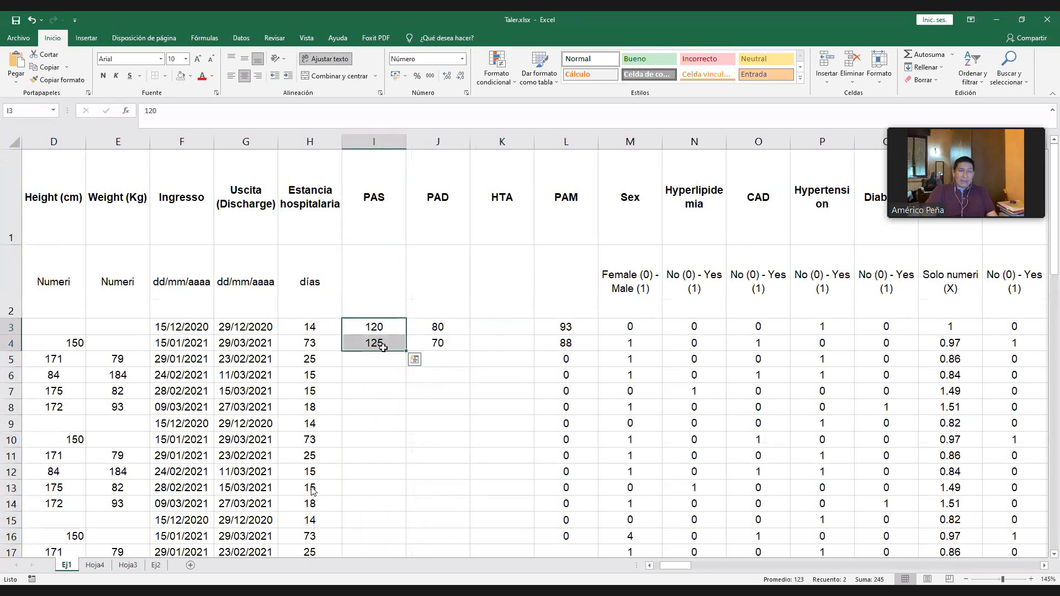
pyautogui.click(485, 328)
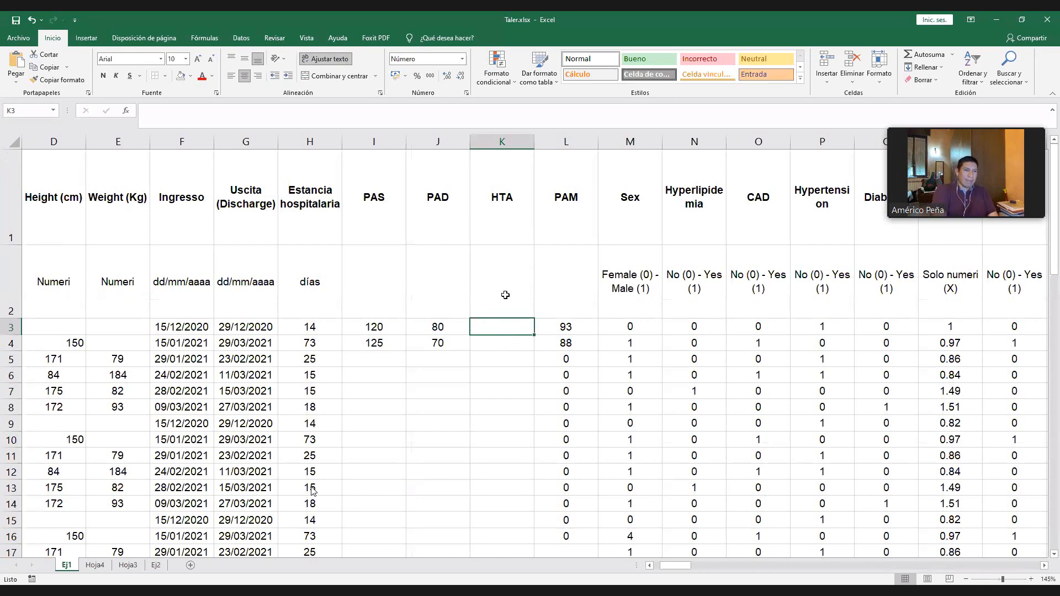
pyautogui.write('=')
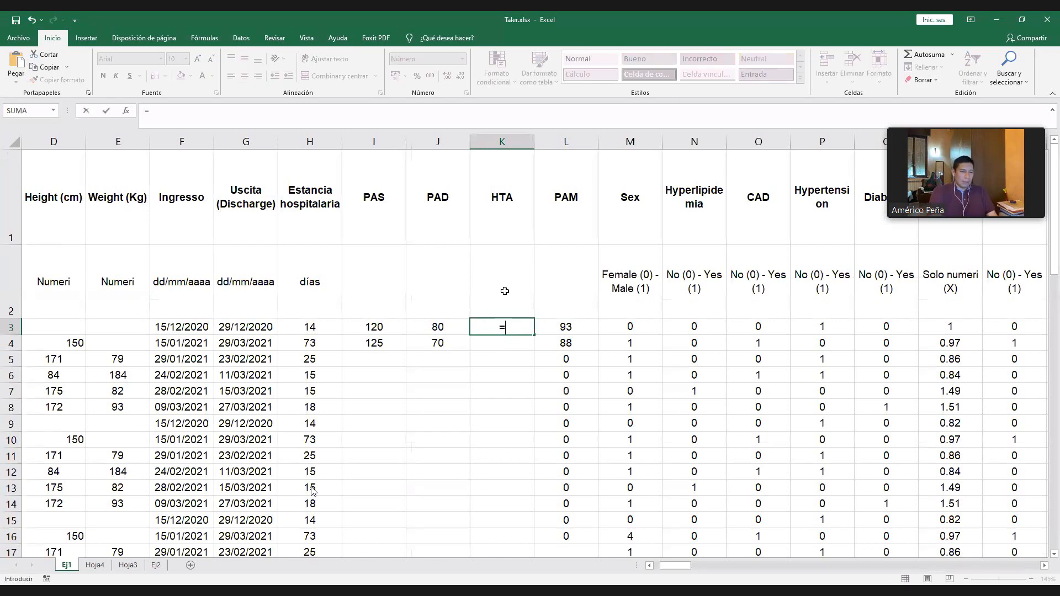
pyautogui.write('si(')
pyautogui.click(379, 326)
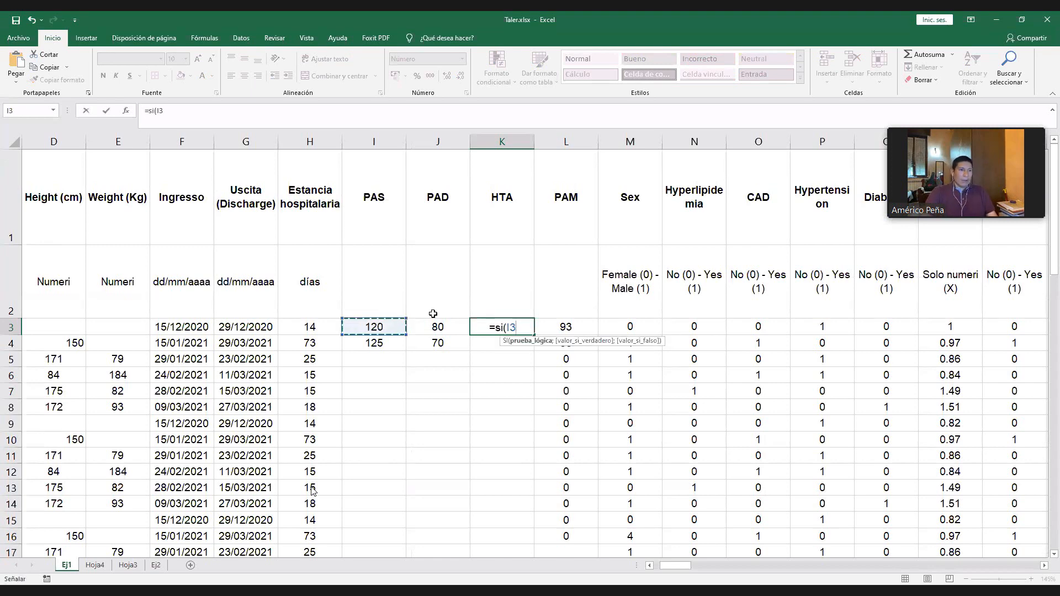
pyautogui.write('<')
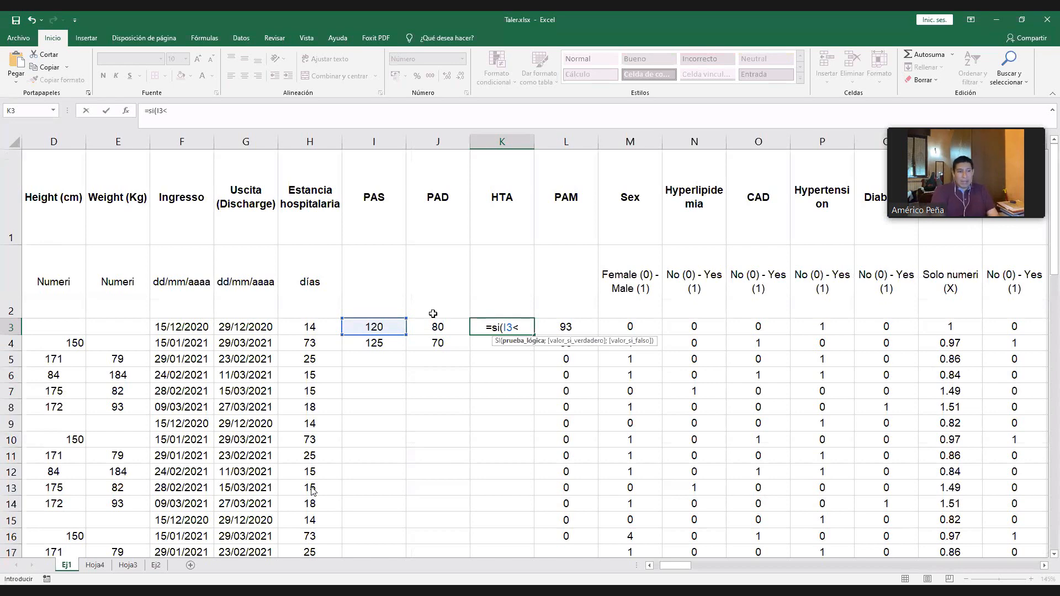
pyautogui.press('BackSpace')
pyautogui.write('>140;"1";"0"')
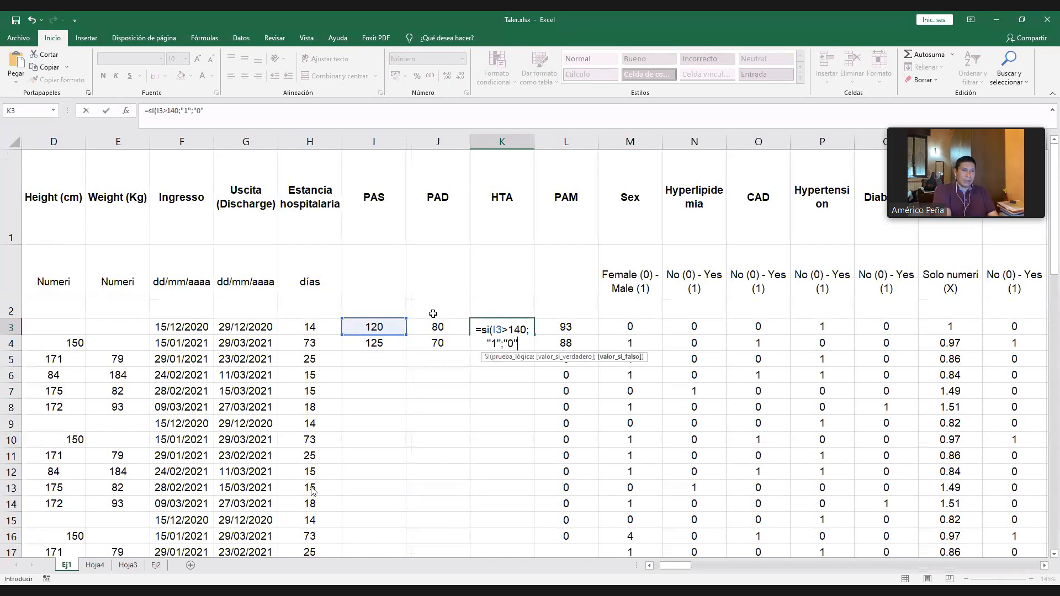
pyautogui.press('Return')
pyautogui.click(531, 331)
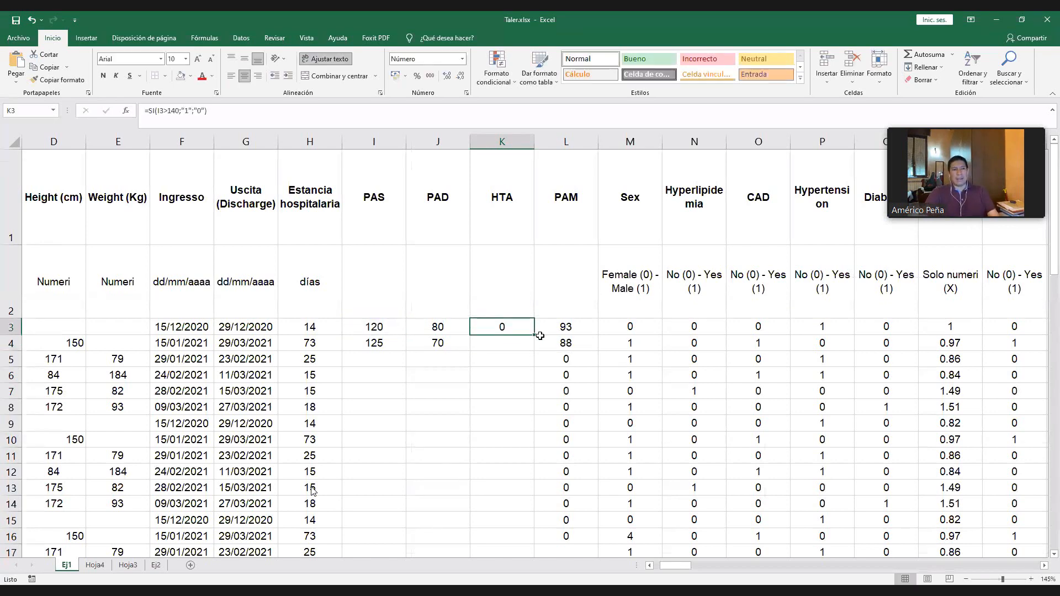
pyautogui.moveTo(534, 340); pyautogui.dragTo(534, 513)
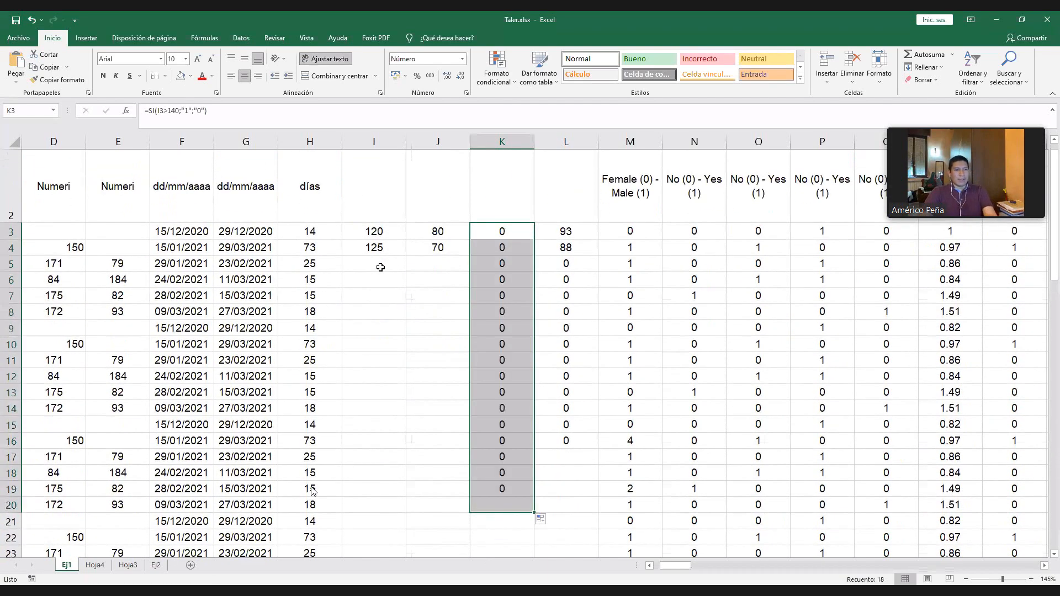
# - Test the HTA threshold with PAS values of 140 and 141 in I5, and check K5's formula
pyautogui.click(381, 267)
pyautogui.write('140')
pyautogui.press('Return')
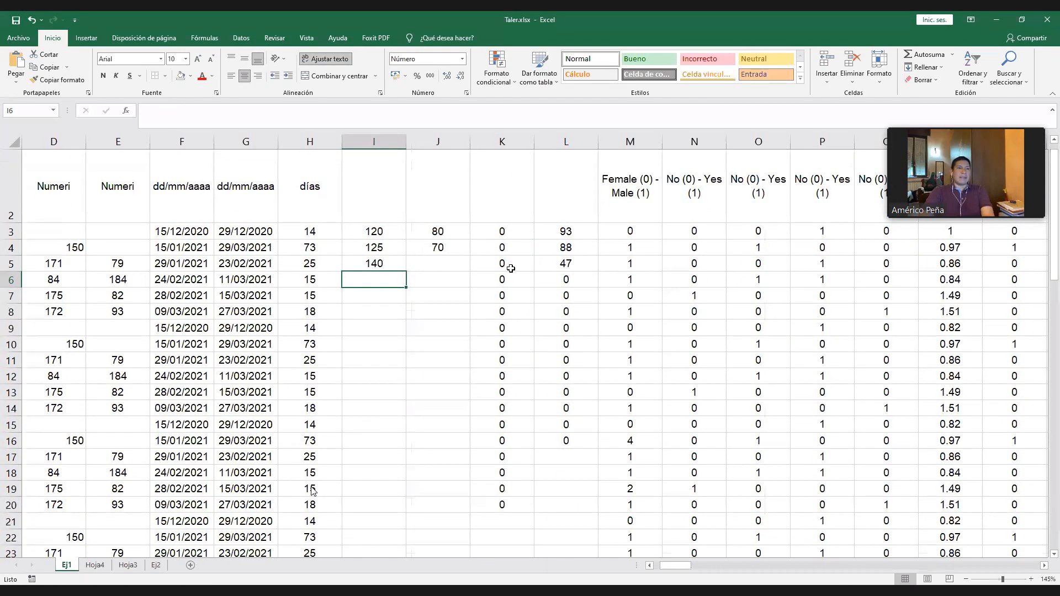
pyautogui.scroll(2, 510, 278)
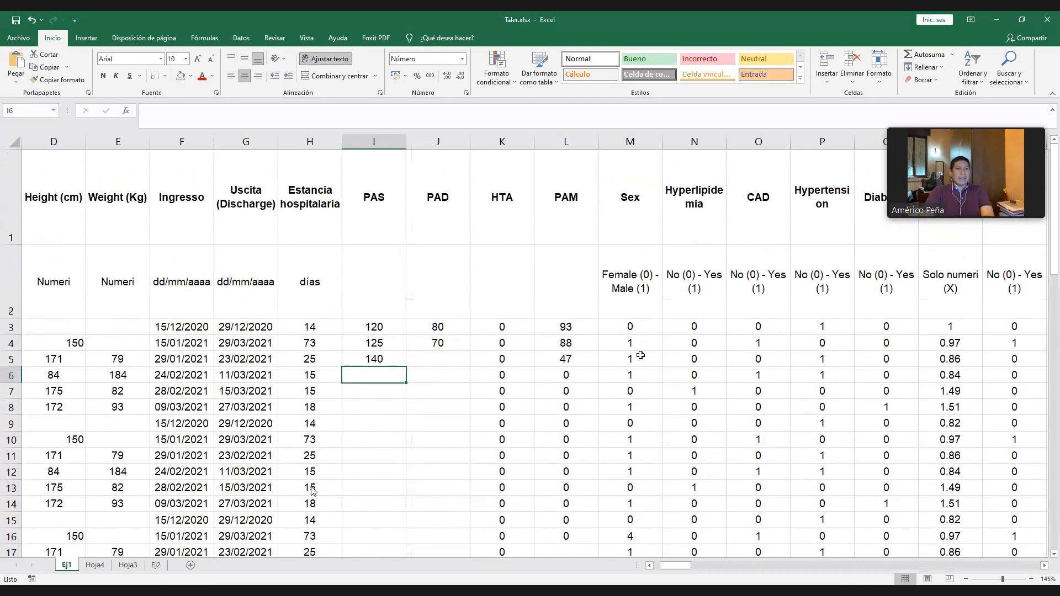
pyautogui.click(387, 358)
pyautogui.write('141')
pyautogui.press('Return')
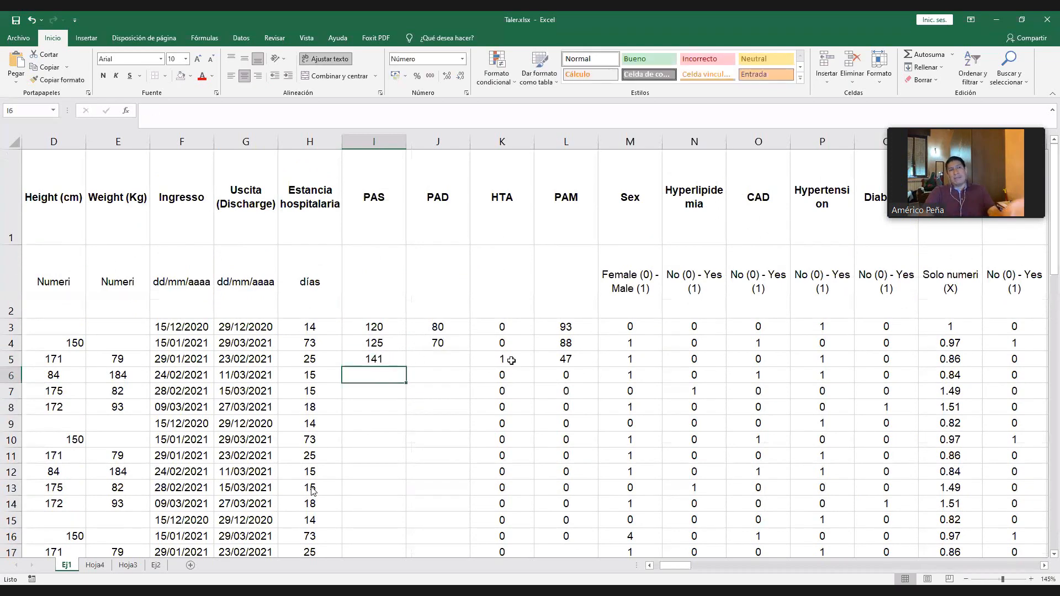
pyautogui.click(511, 360)
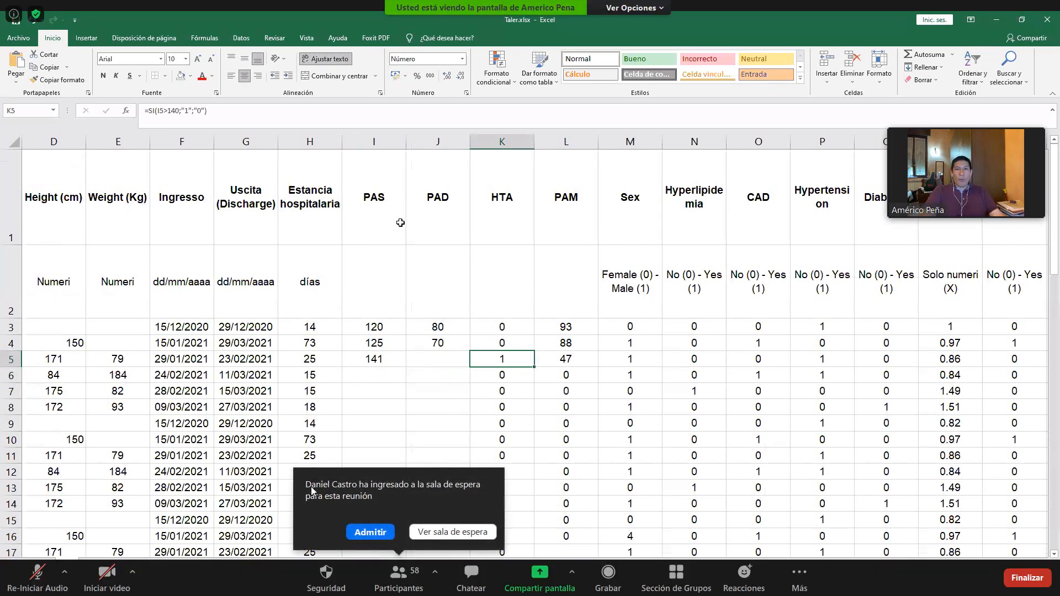
# - Admit the waiting participant to the Zoom meeting
pyautogui.click(362, 532)
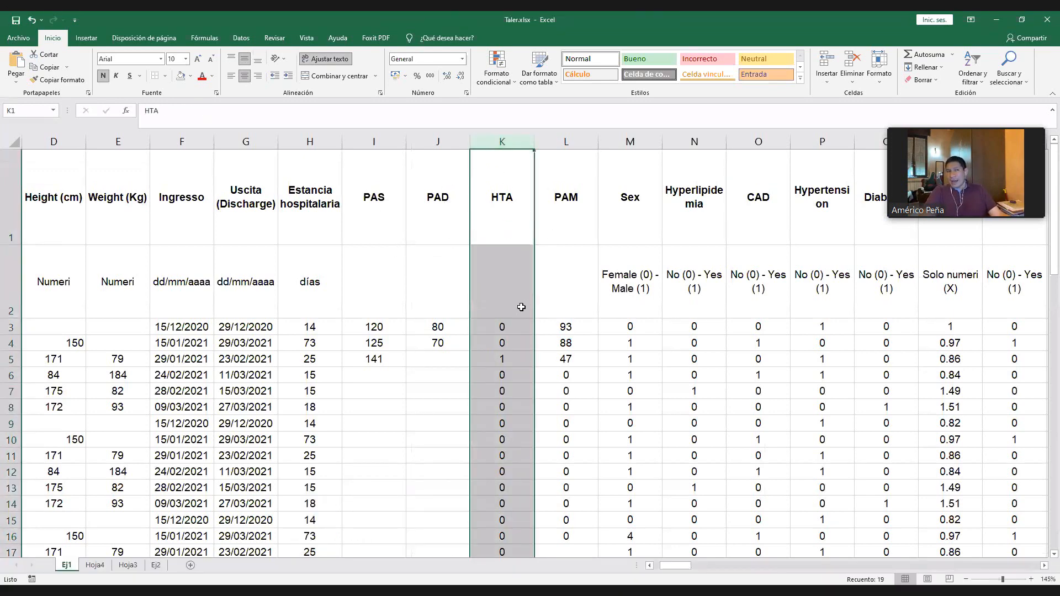
# - Review the Bueno, Regular and Malo codes in B44 of Hoja3 and return to Ej1
pyautogui.click(397, 348)
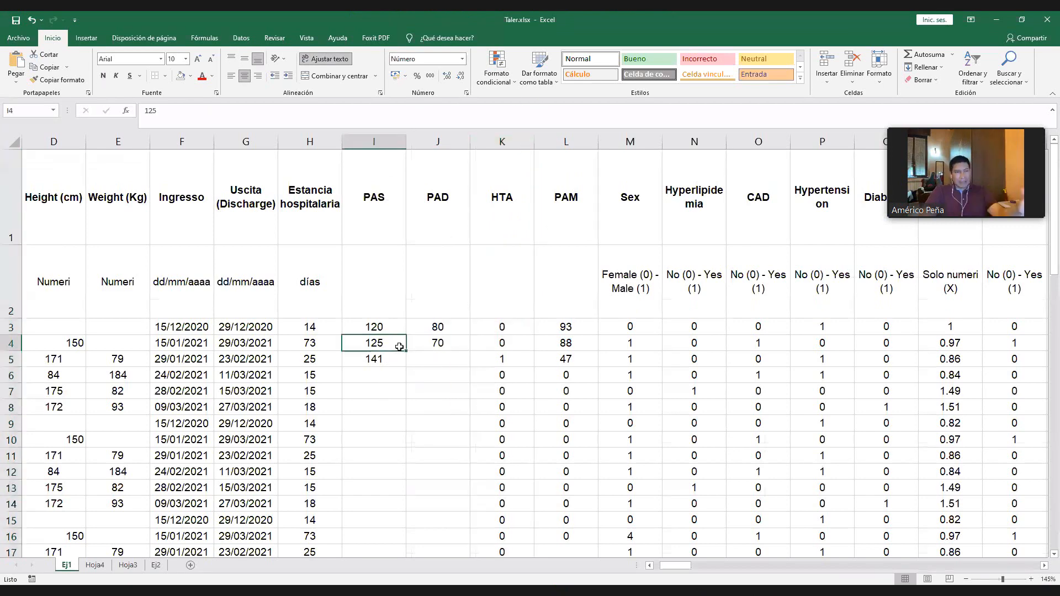
pyautogui.click(97, 565)
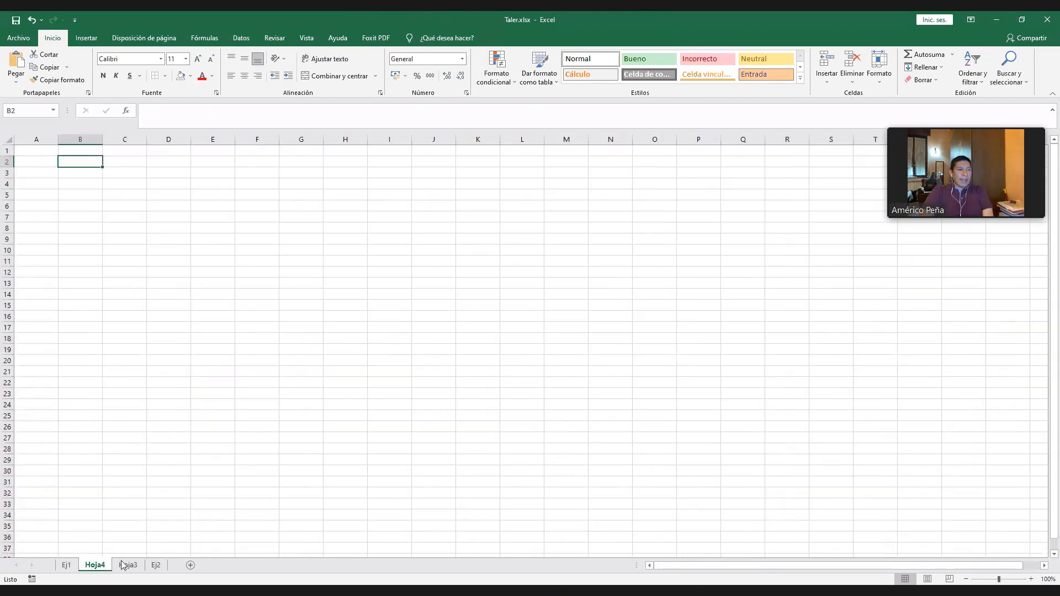
pyautogui.click(128, 565)
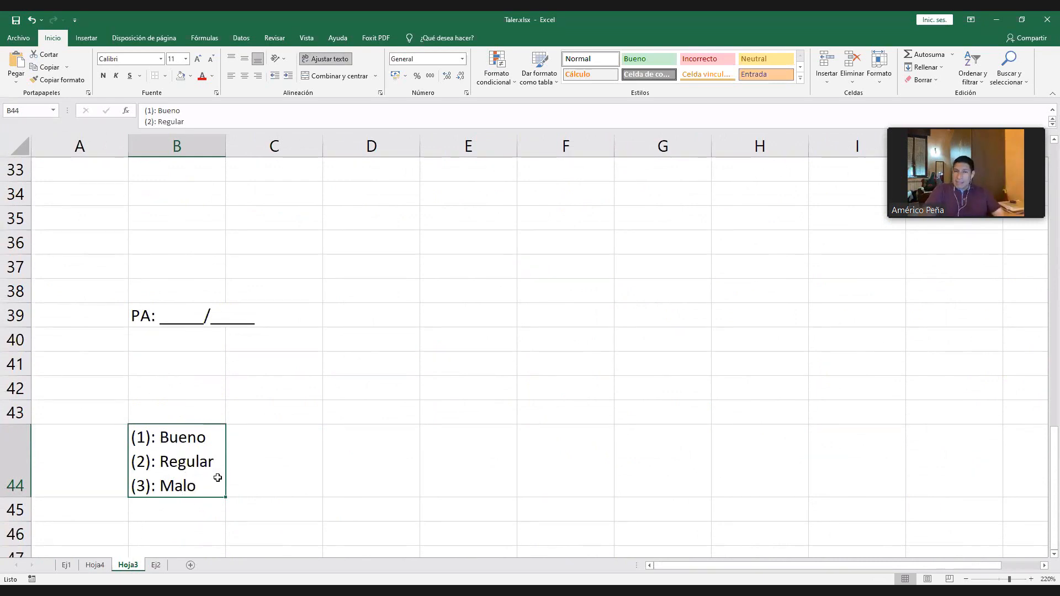
pyautogui.click(66, 565)
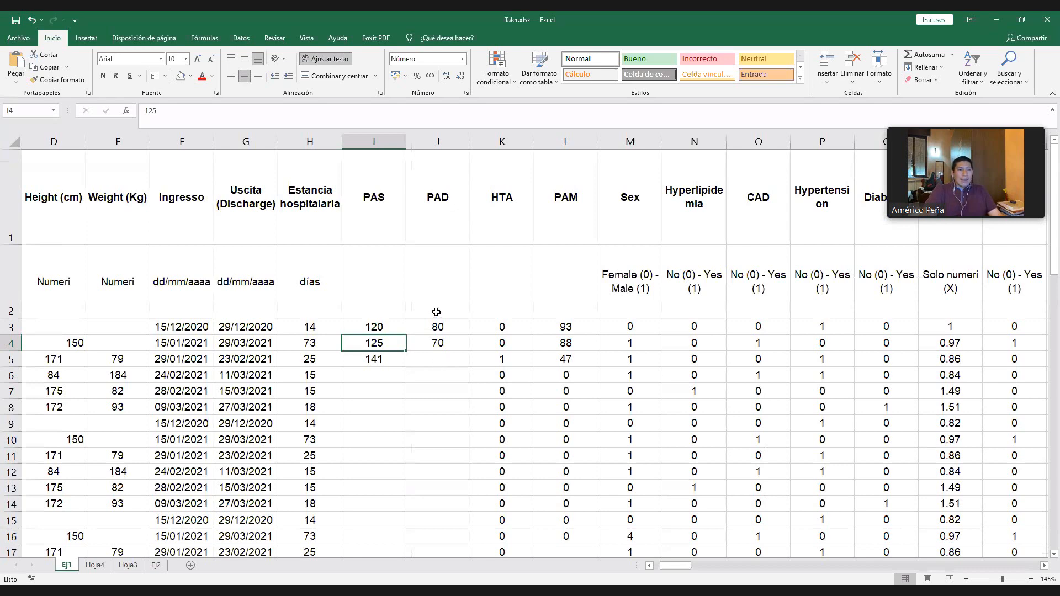
# - Copy the Bueno, Regular and Malo legend from B44 of Hoja3 and go back to Ej1
pyautogui.click(105, 564)
pyautogui.click(122, 567)
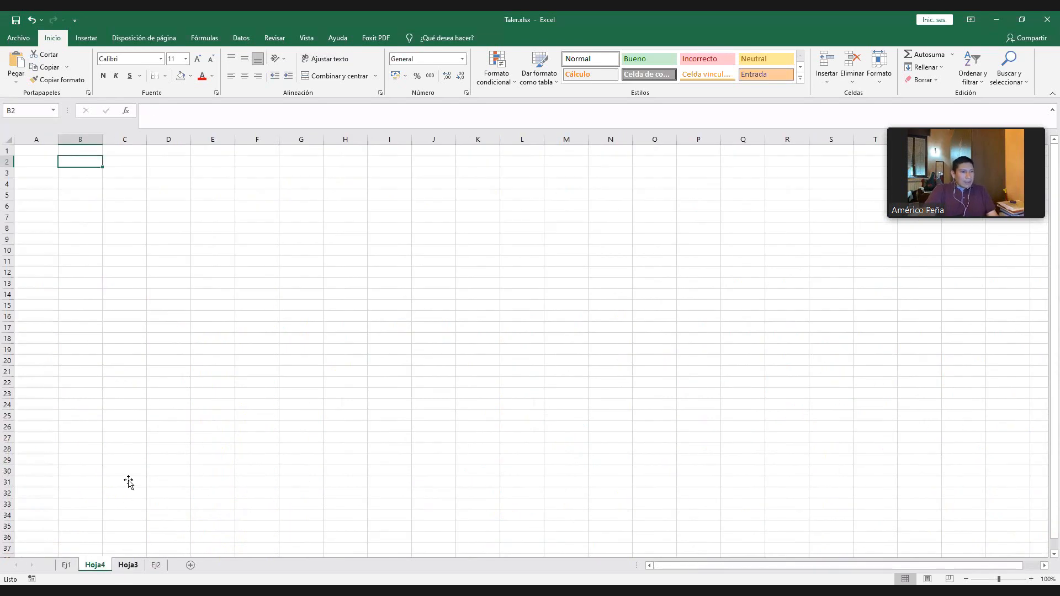
pyautogui.hotkey('ctrl', 'c')
pyautogui.hotkey('ctrl', 'pageup')
pyautogui.hotkey('ctrl', 'pageup')
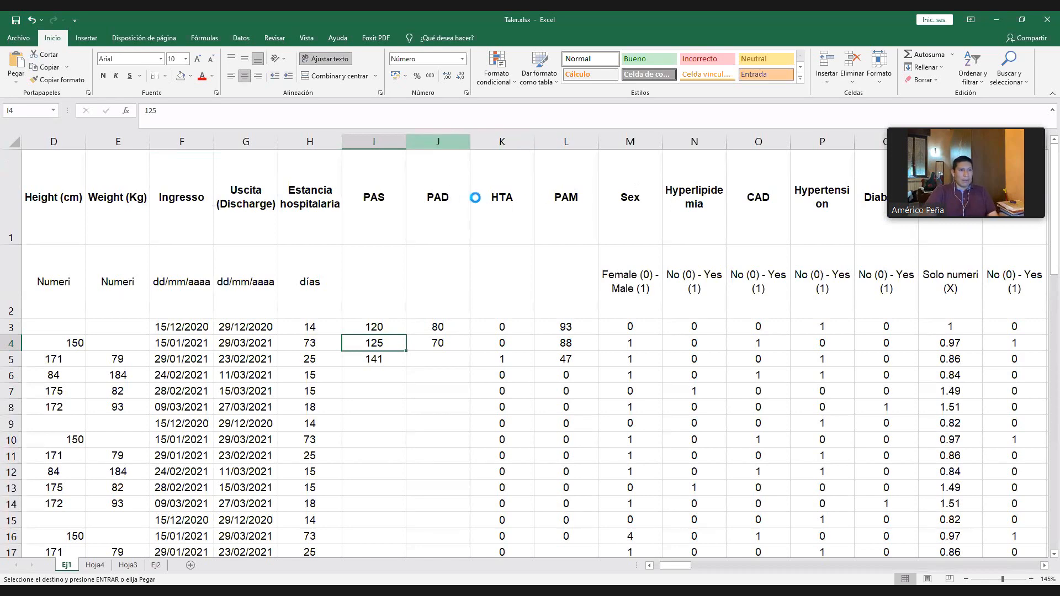
# - Insert a new column J between PAS and PAD with the header "Nivel_con_part" in J1
pyautogui.write('Nivel')
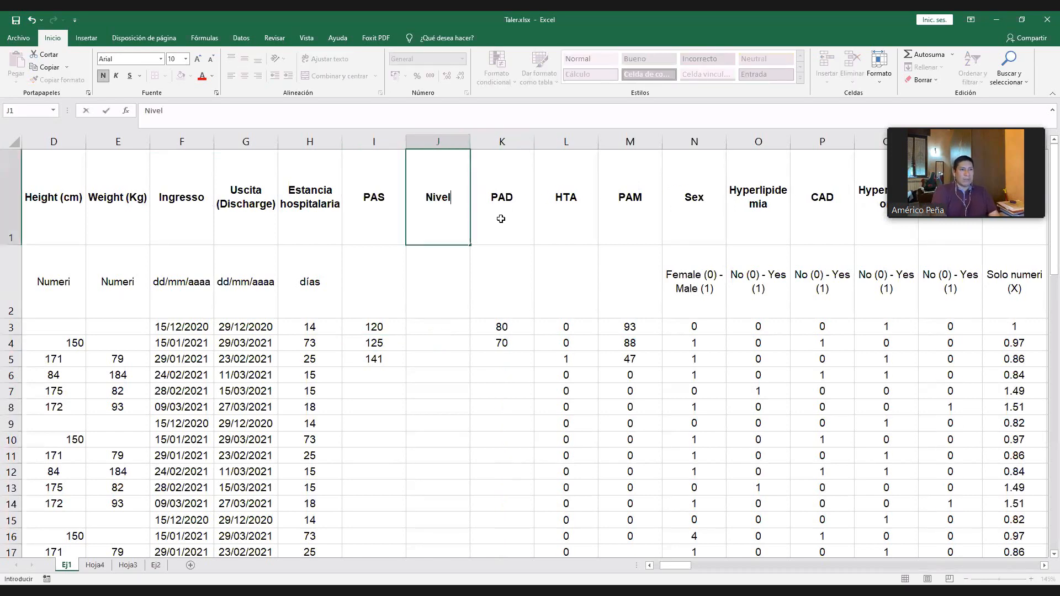
pyautogui.write('_cp')
pyautogui.press('BackSpace')
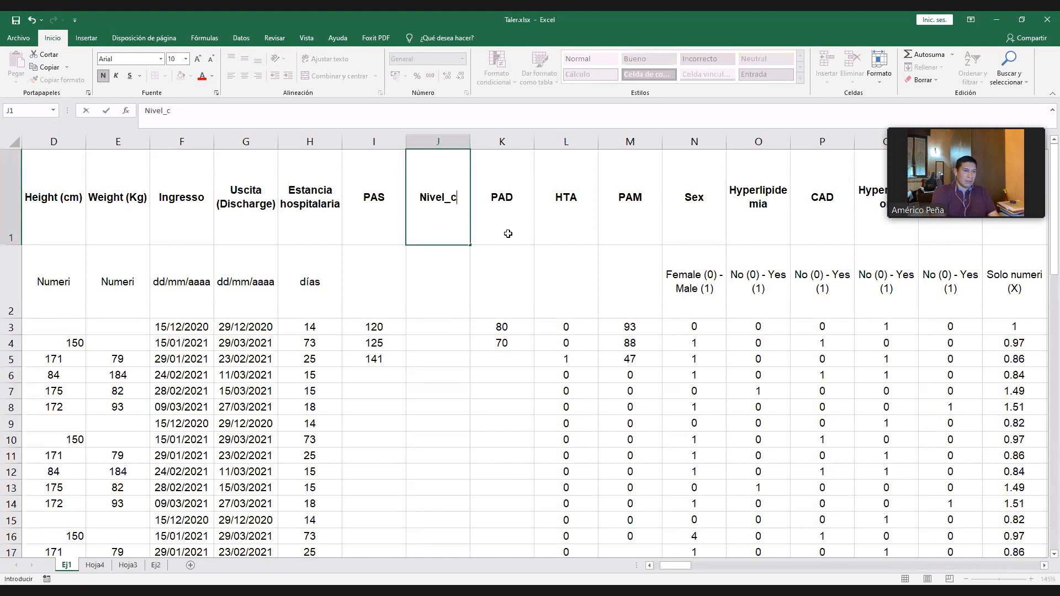
pyautogui.write('on_part')
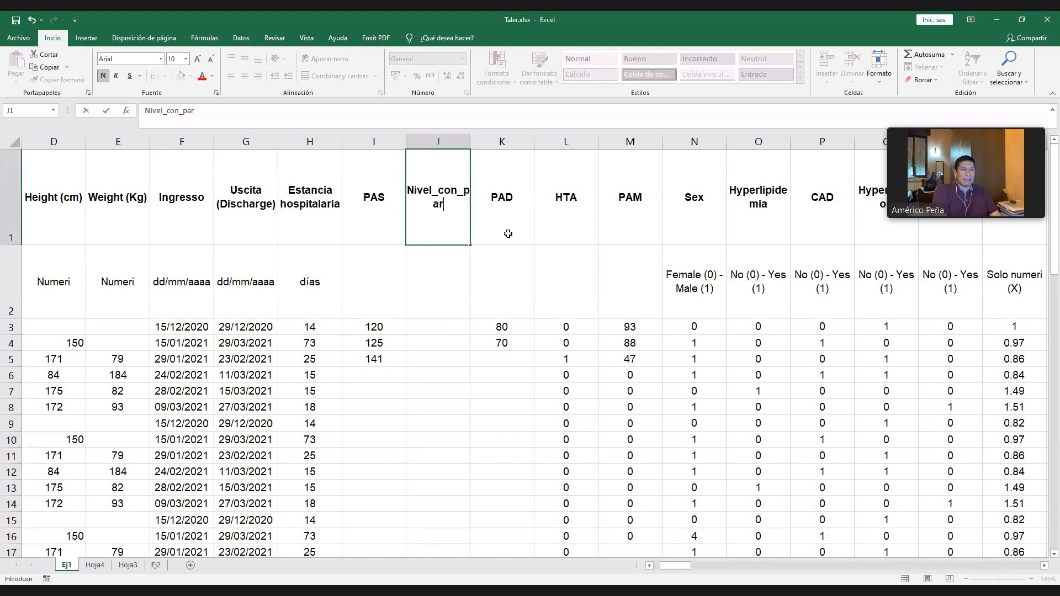
pyautogui.press('Return')
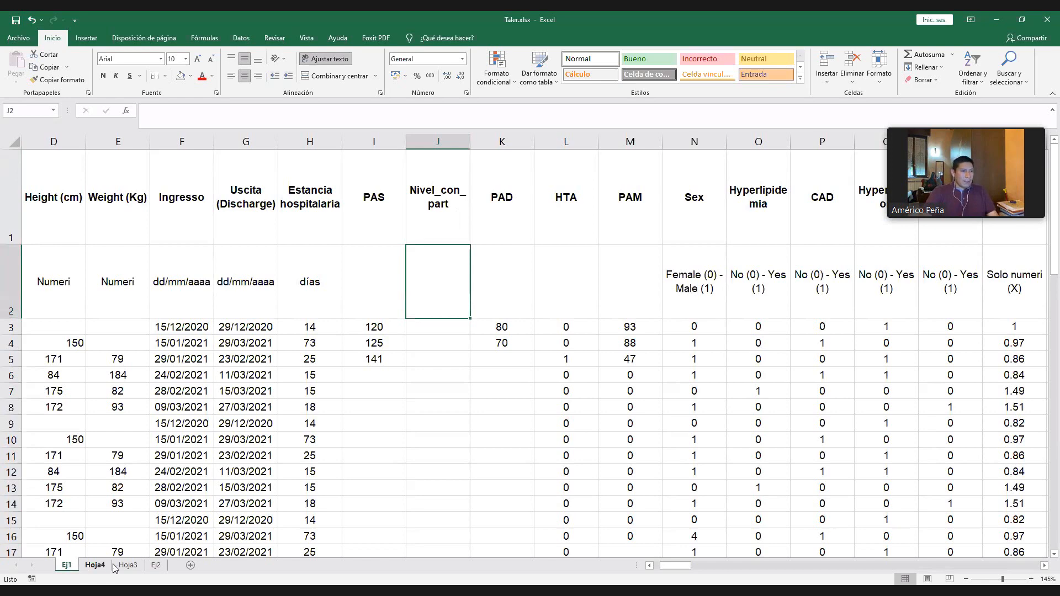
# - Copy the Bueno, Regular and Malo legend from B44 of Hoja3 into J2 of Ej1, under the Nivel_con_part header
pyautogui.click(94, 565)
pyautogui.click(127, 565)
pyautogui.hotkey('ctrl', 'c')
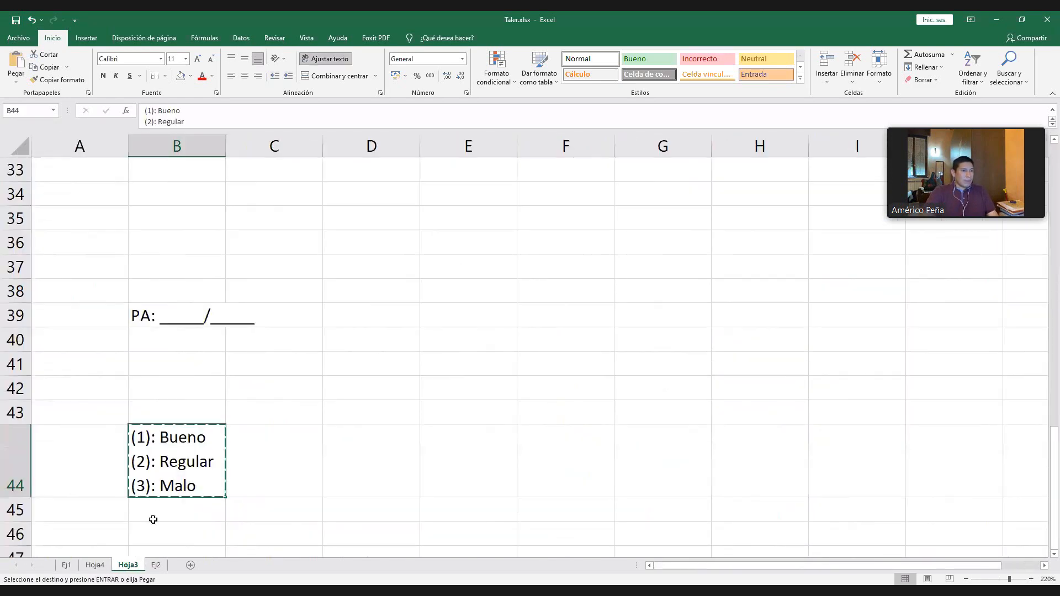
pyautogui.click(66, 565)
pyautogui.hotkey('ctrl', 'v')
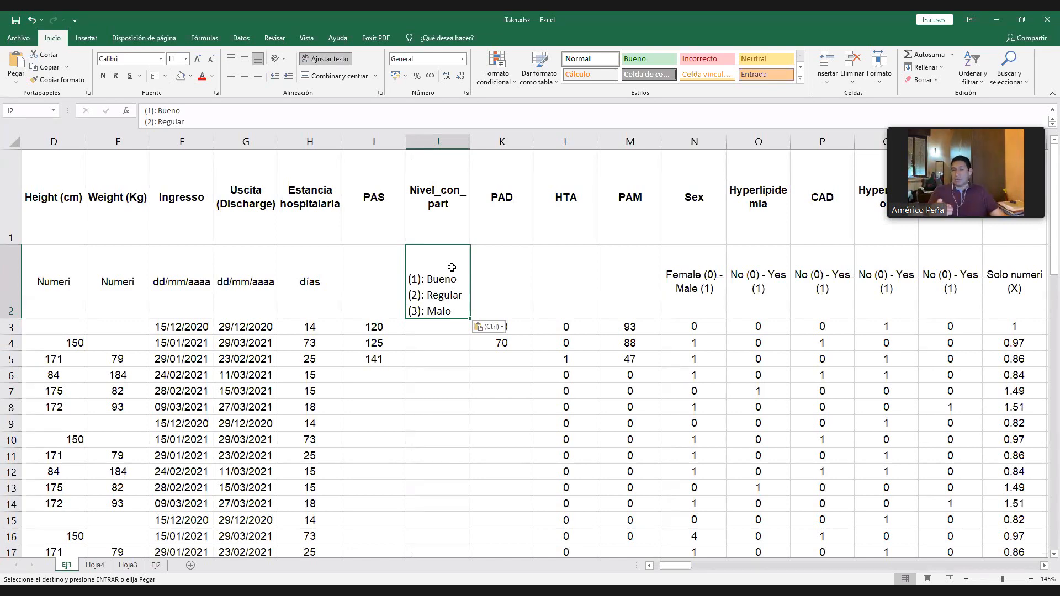
# - Enter the Nivel_con_part codes 1, 3, 2, 2, 1, 2, 2 and 3 in J3 through J10
pyautogui.click(438, 328)
pyautogui.write('1')
pyautogui.click(439, 360)
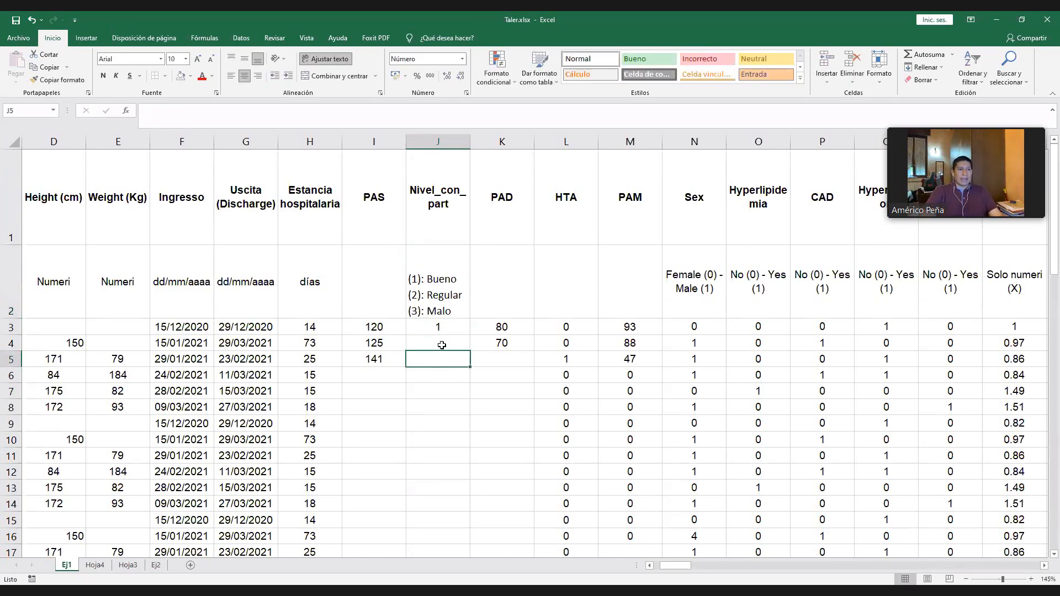
pyautogui.write('2')
pyautogui.click(442, 345)
pyautogui.write('3')
pyautogui.click(443, 388)
pyautogui.write('1')
pyautogui.click(444, 366)
pyautogui.click(445, 374)
pyautogui.write('2')
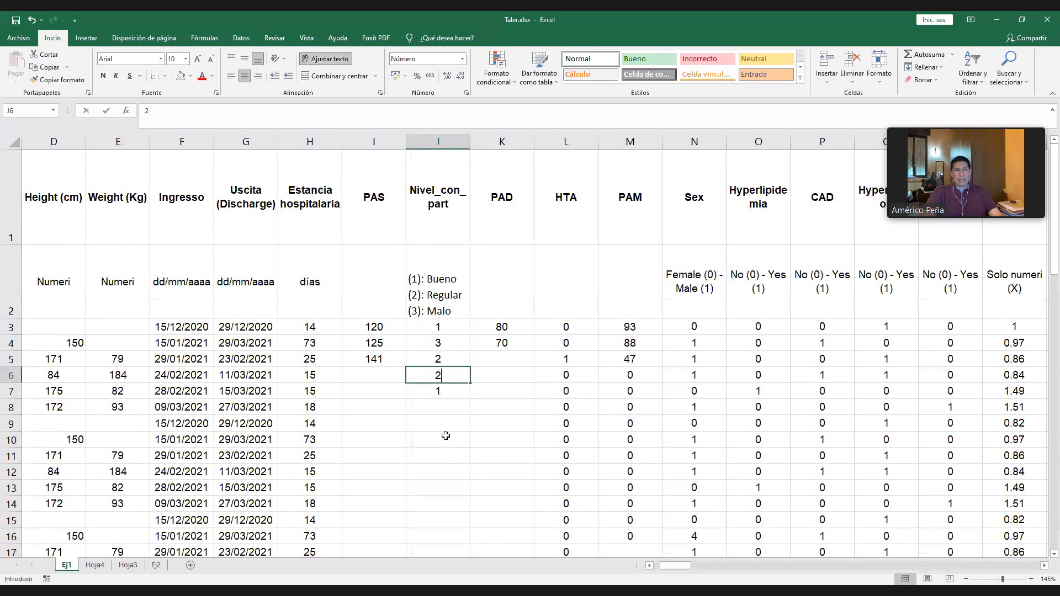
pyautogui.click(445, 436)
pyautogui.write('4')
pyautogui.click(445, 410)
pyautogui.write('2')
pyautogui.click(445, 439)
pyautogui.write('3')
pyautogui.click(445, 420)
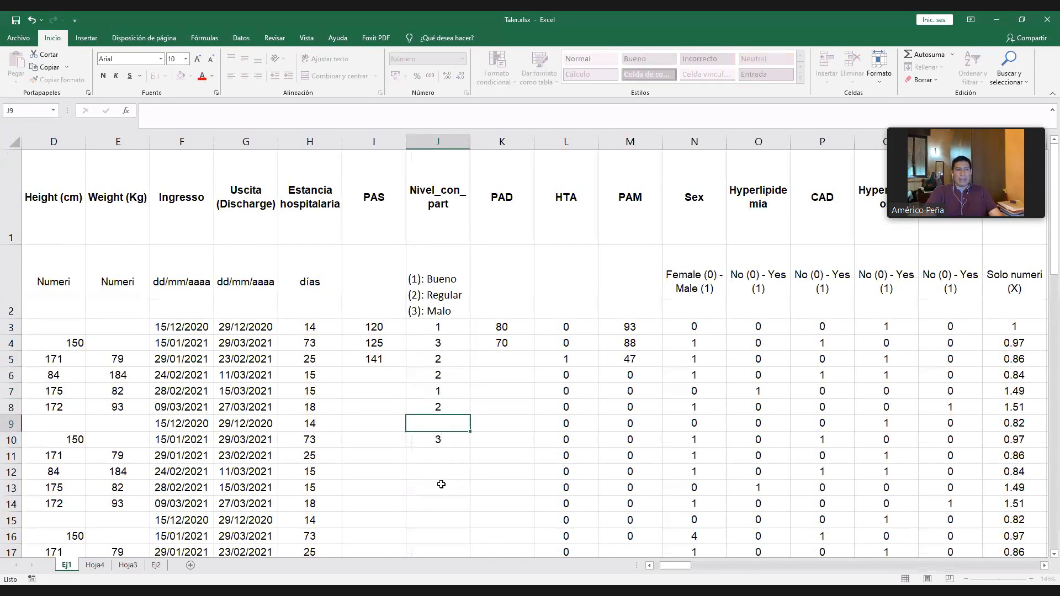
pyautogui.write('2')
pyautogui.click(440, 486)
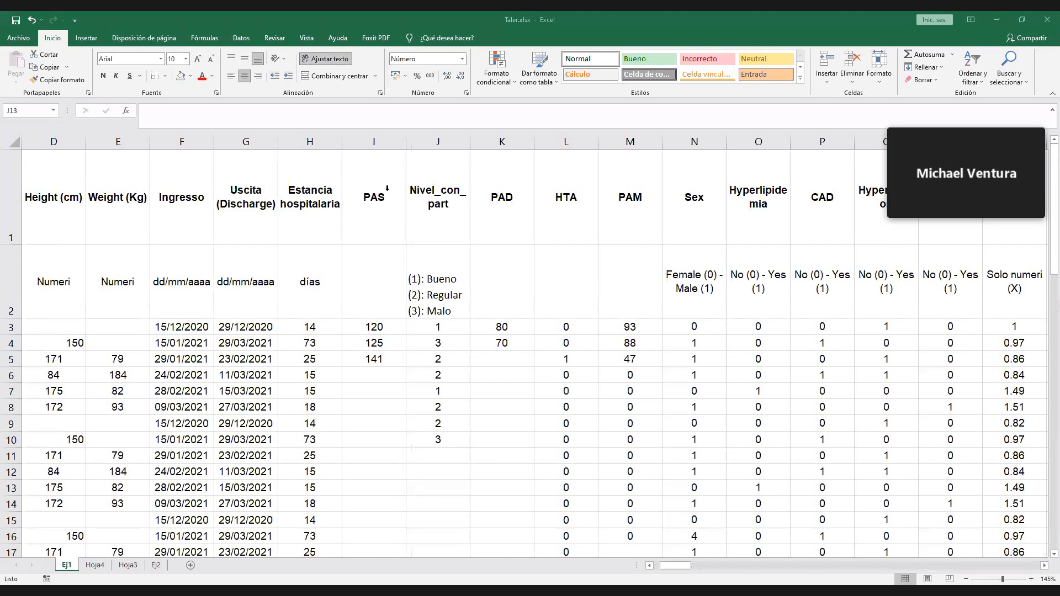
pyautogui.click(387, 188)
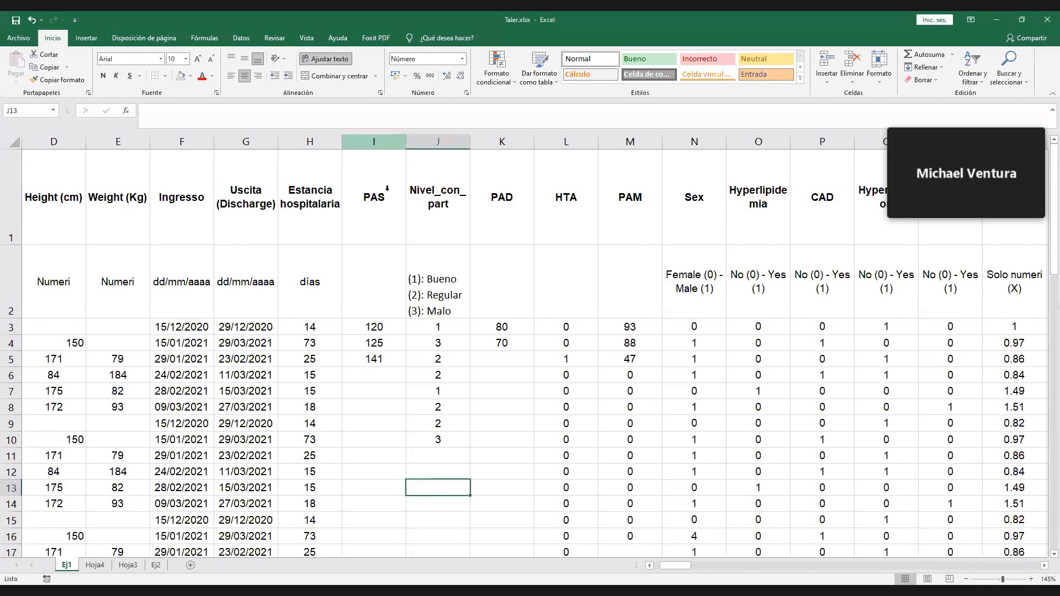
# - Insert an empty column between Estancia hospitalaria and PAS in Ej1, and return to Hoja3
pyautogui.click(439, 260)
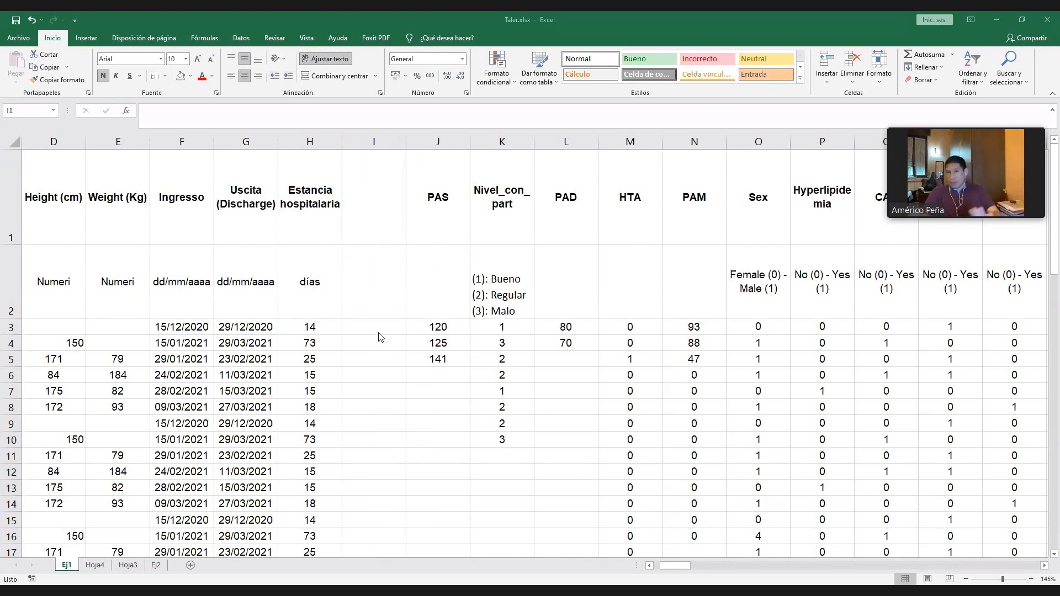
pyautogui.click(132, 564)
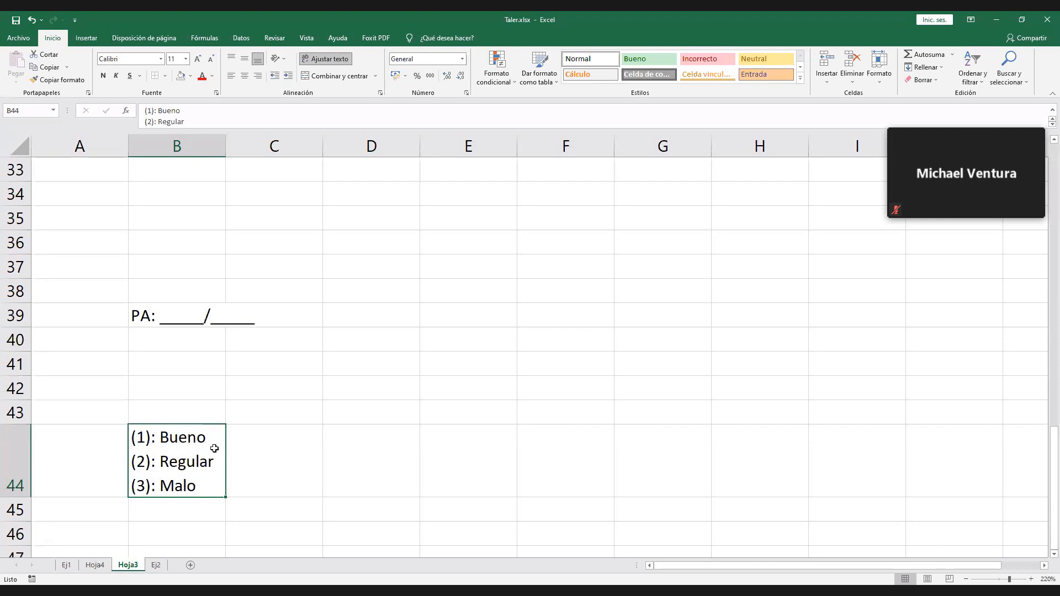
# - Append the score range "--> 15 a 20" to the Bueno line of the legend in B44
pyautogui.click(209, 107)
pyautogui.moveTo(227, 130); pyautogui.dragTo(228, 149)
pyautogui.write('-->')
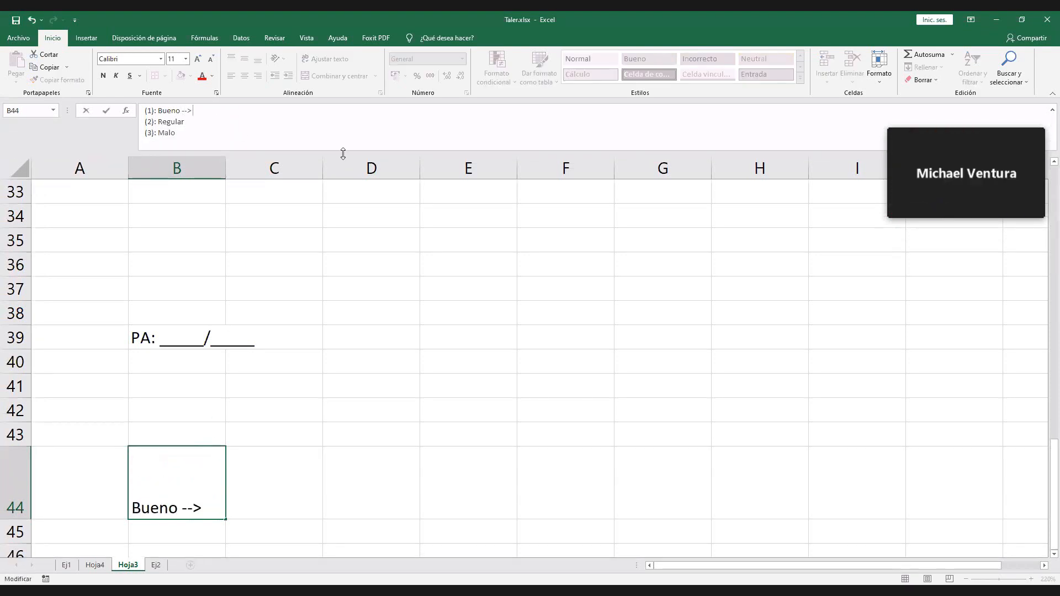
pyautogui.write(' 15 a 20')
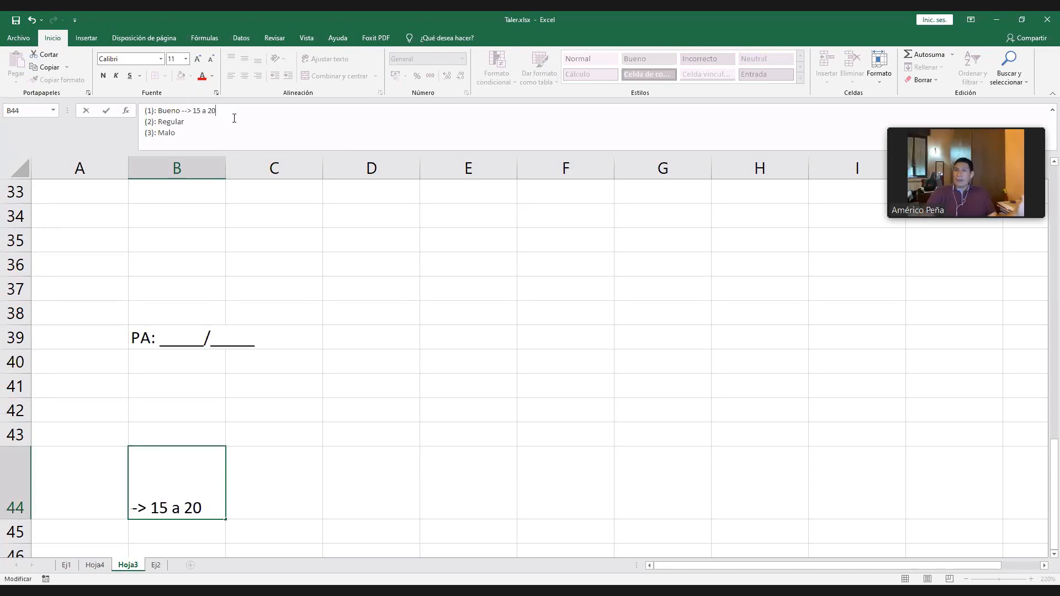
# - Append "--> 8 a 14" to the Regular line and "--> 0 a 7" to the Malo line of the legend in B44
pyautogui.press('Down')
pyautogui.write('-')
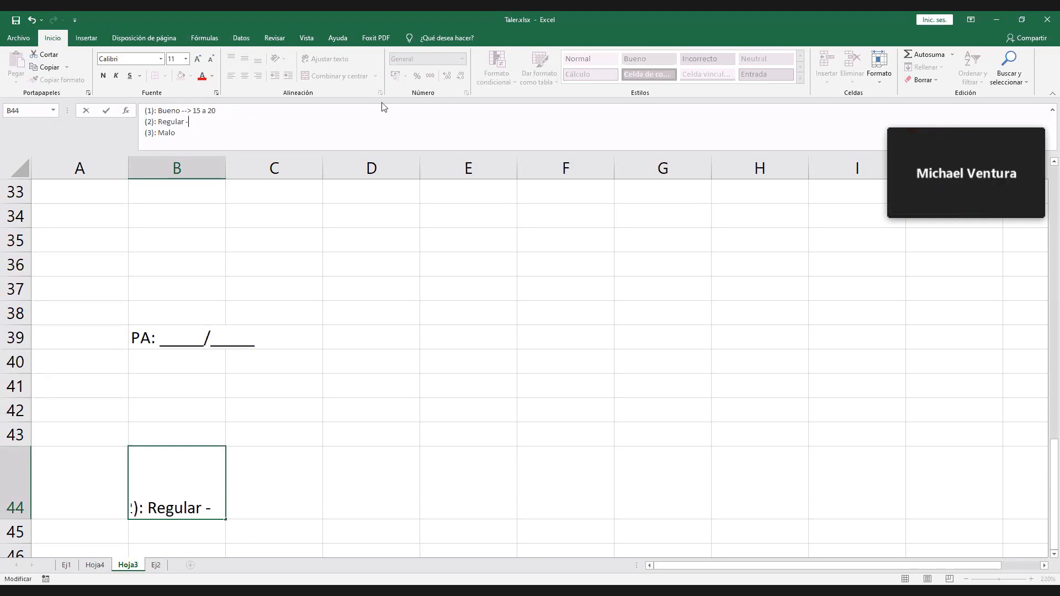
pyautogui.write('-> 8 a 14')
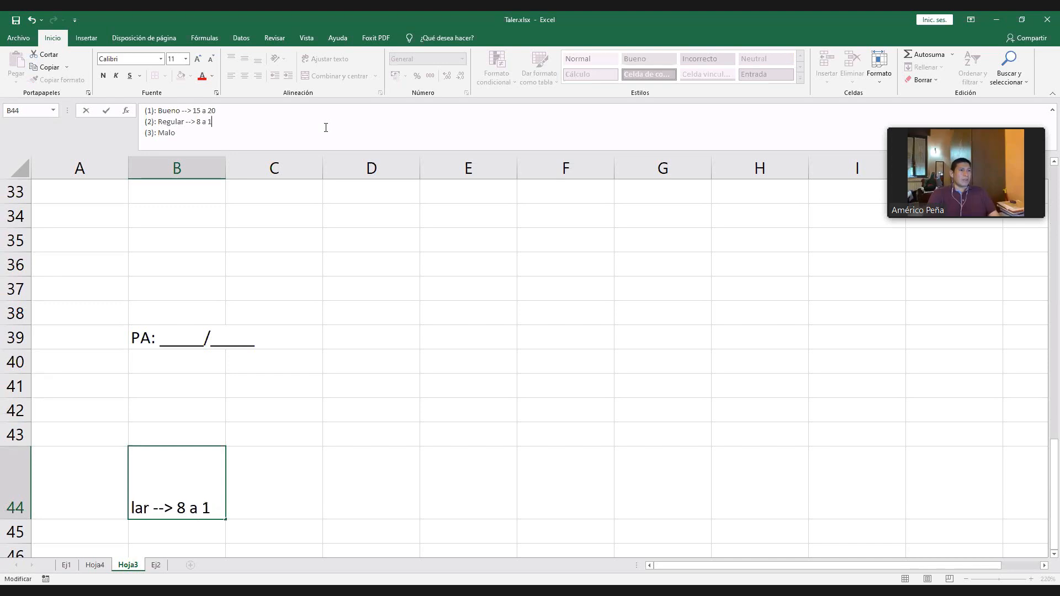
pyautogui.press('Down')
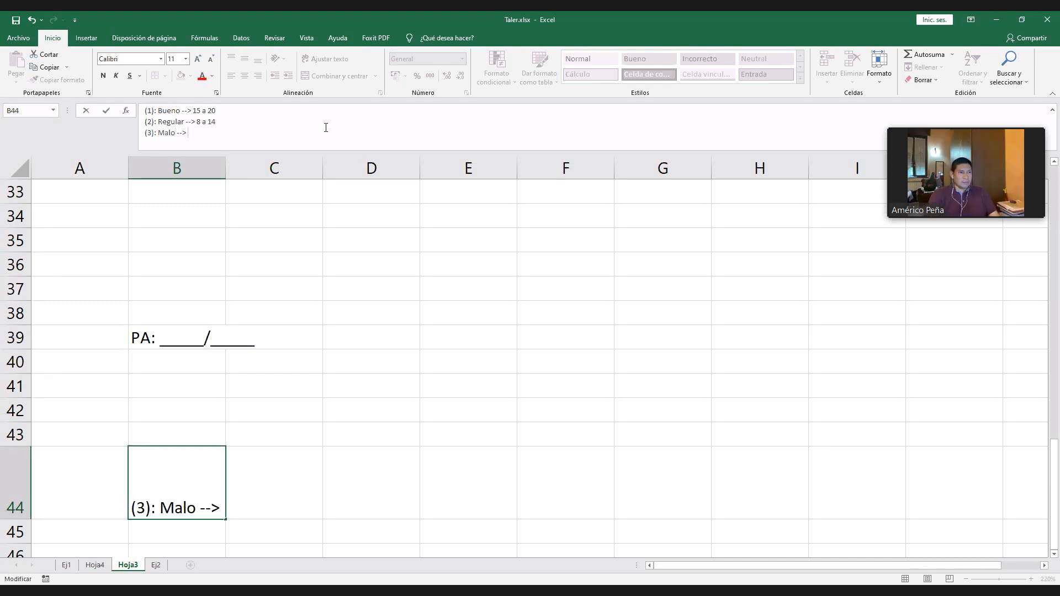
pyautogui.write('--> 0 a 7')
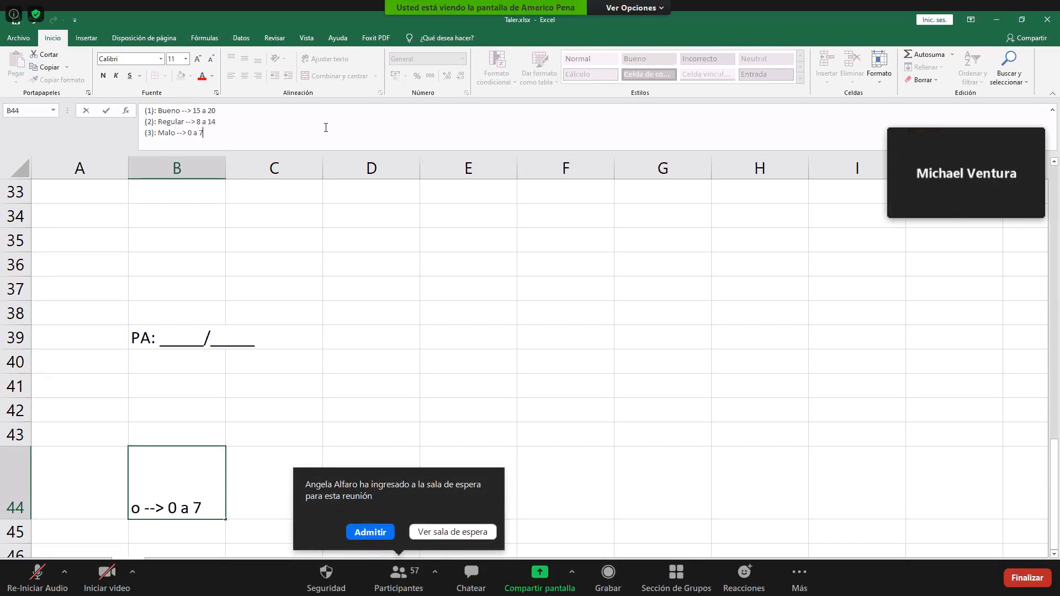
pyautogui.press('Return')
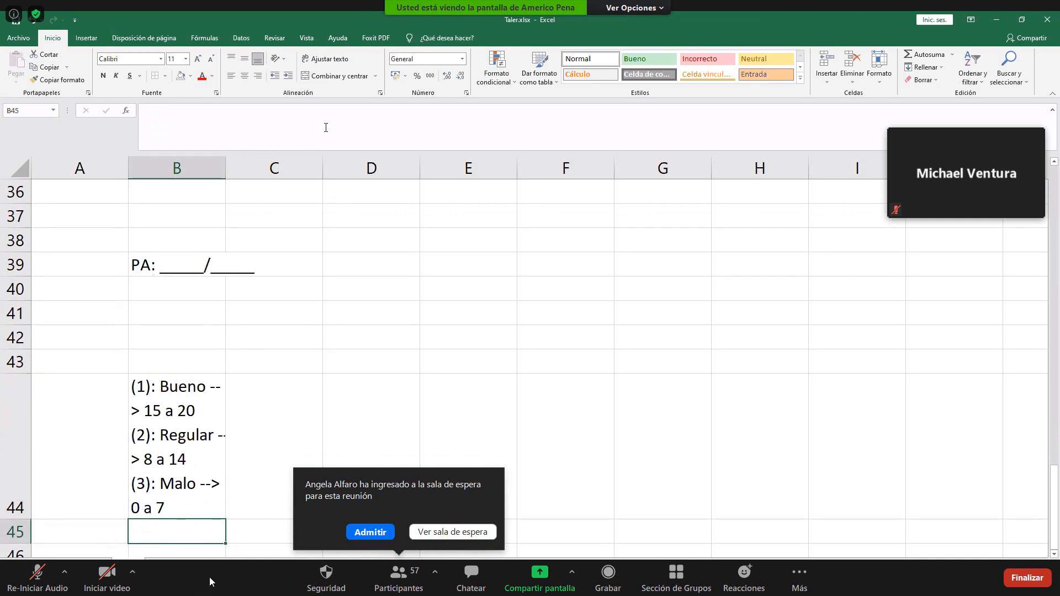
# - Admit the waiting meeting participant, and resize column B and row 44 to fit the three-line legend
pyautogui.click(368, 538)
pyautogui.moveTo(223, 161); pyautogui.dragTo(307, 177)
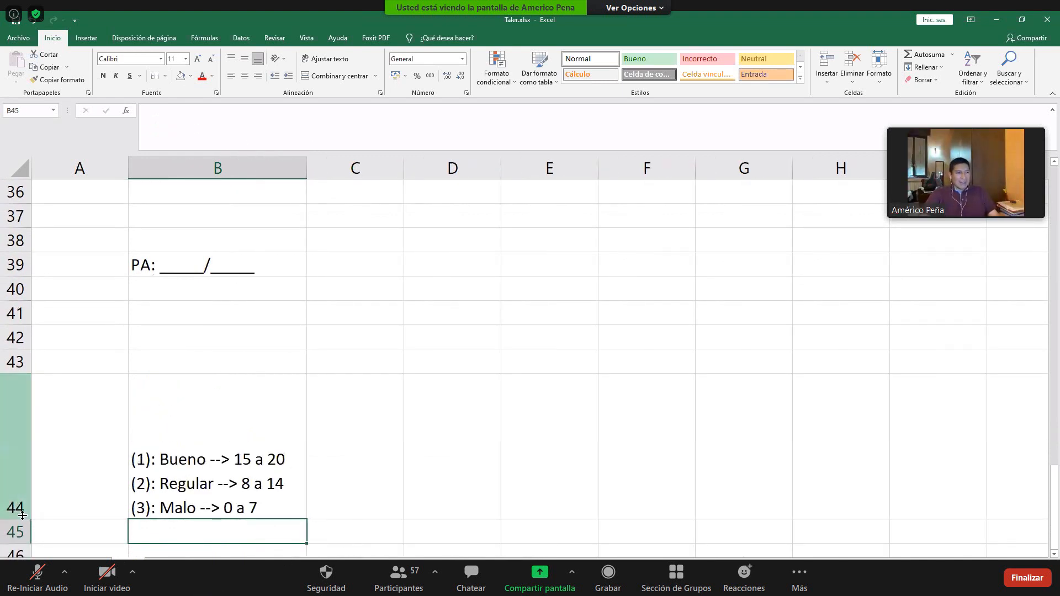
pyautogui.moveTo(22, 515); pyautogui.dragTo(22, 469)
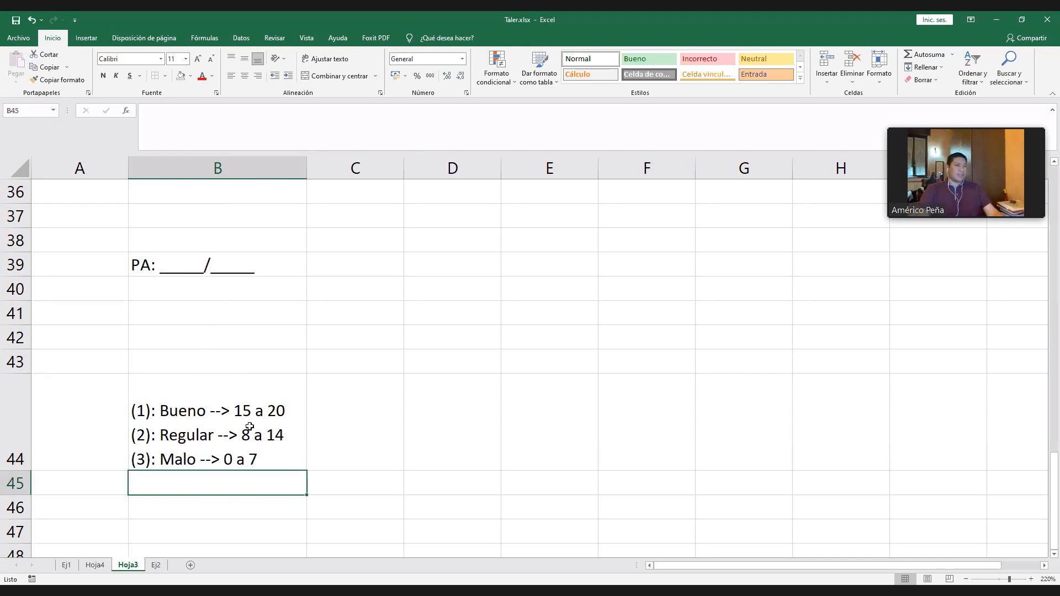
# - Enter the headers "Nota" in B47 and "Nivel" in C47 below the legend
pyautogui.keyDown('ctrl'); pyautogui.scroll(-2, 231, 476); pyautogui.keyUp('ctrl')
pyautogui.scroll(12, 246, 462)
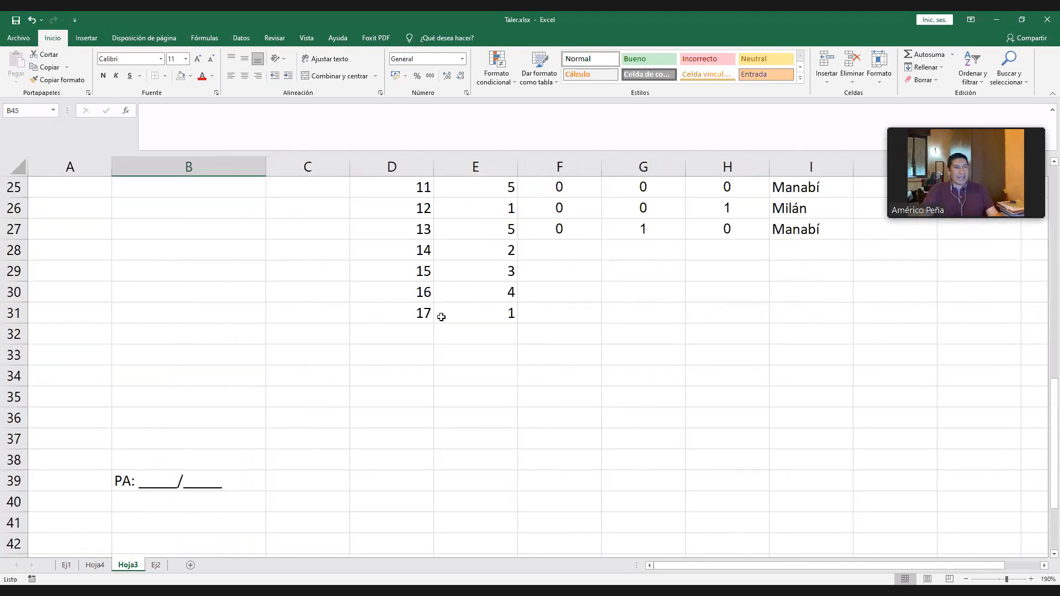
pyautogui.scroll(-13, 573, 268)
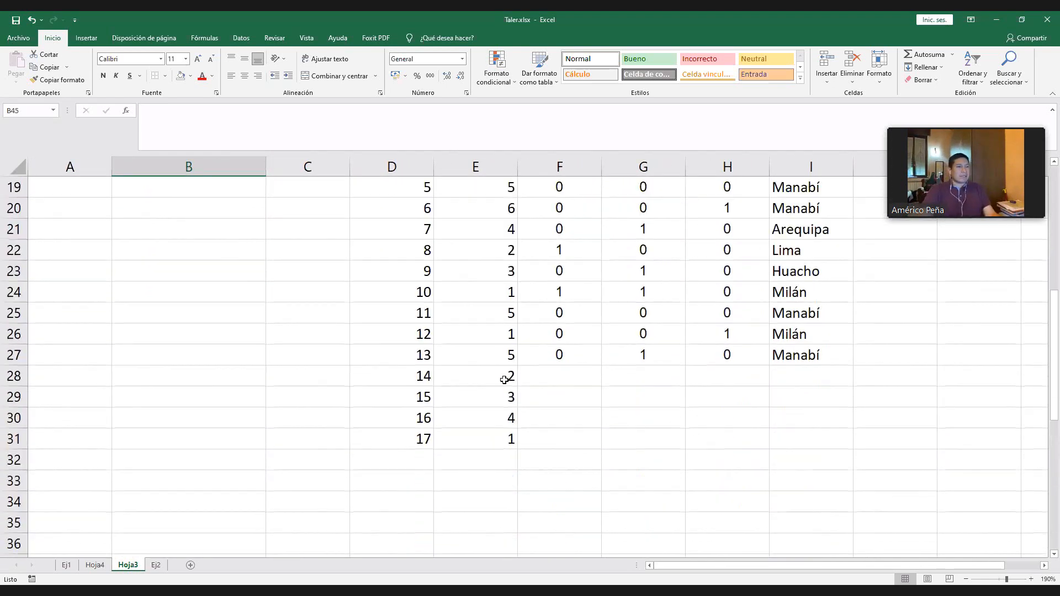
pyautogui.click(193, 389)
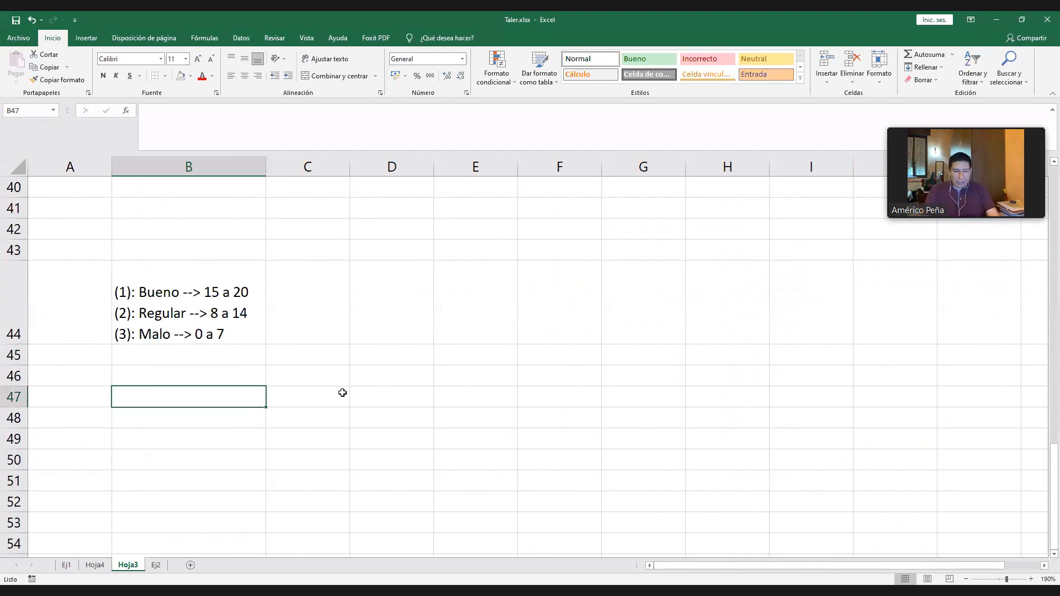
pyautogui.write('Nota')
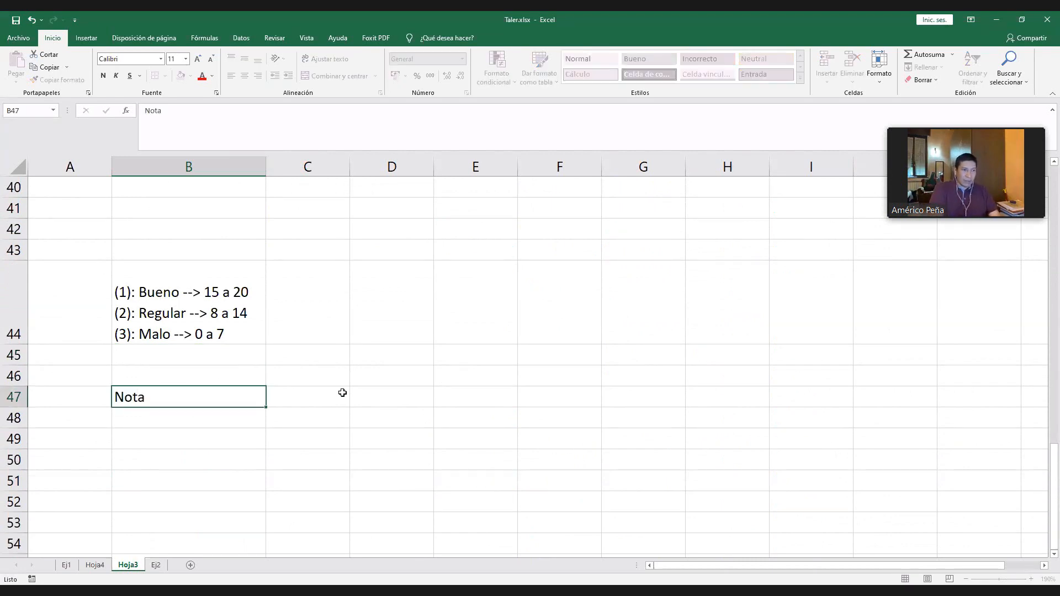
pyautogui.click(342, 392)
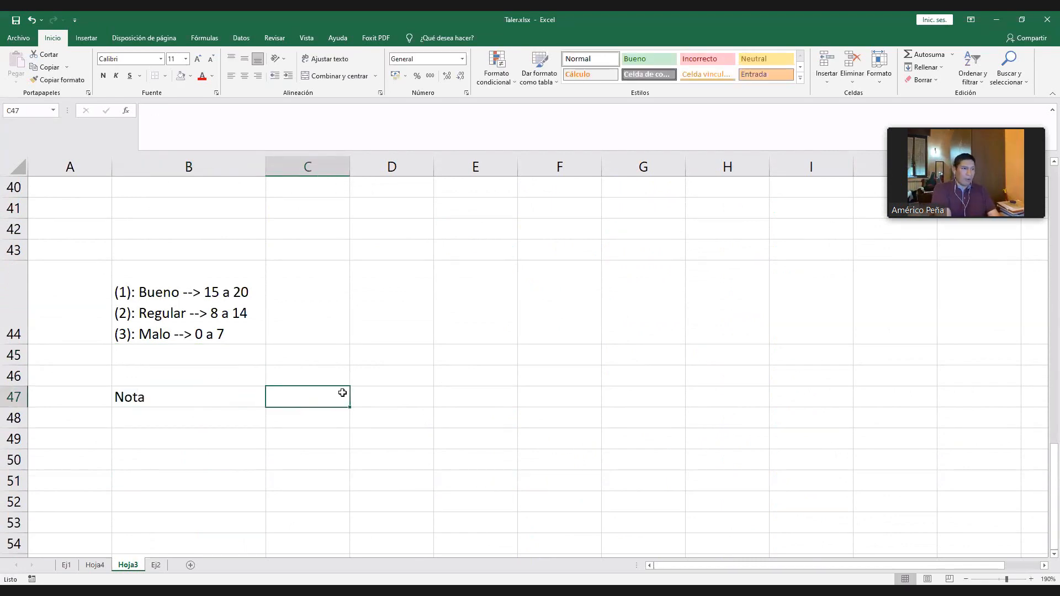
pyautogui.write('Nivel')
pyautogui.press('Return')
pyautogui.press('Left')
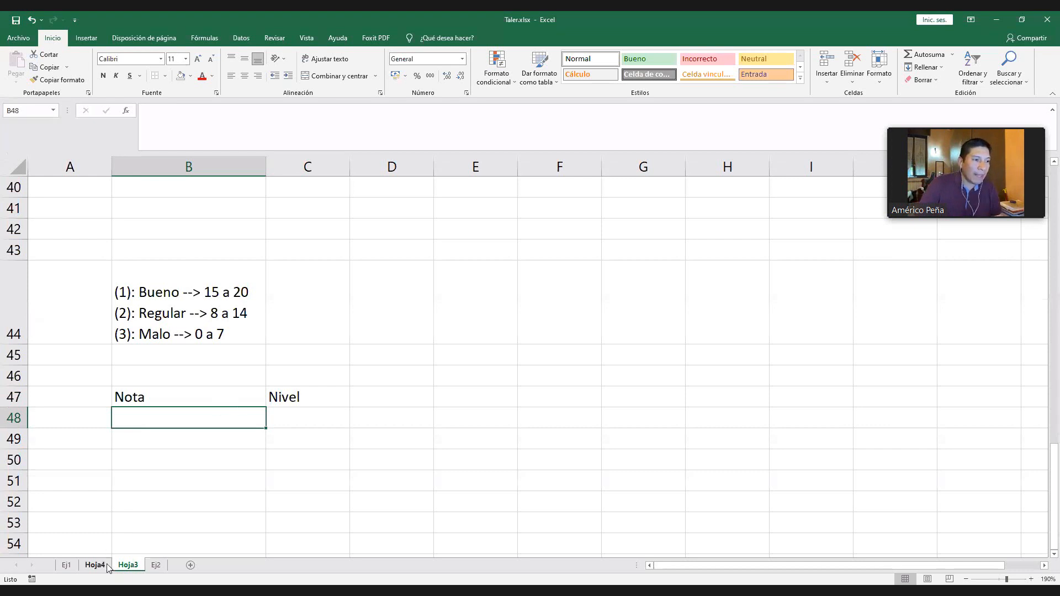
# - Rename the sheet Hoja3 as Escalas
pyautogui.click(128, 565)
pyautogui.doubleClick(129, 566)
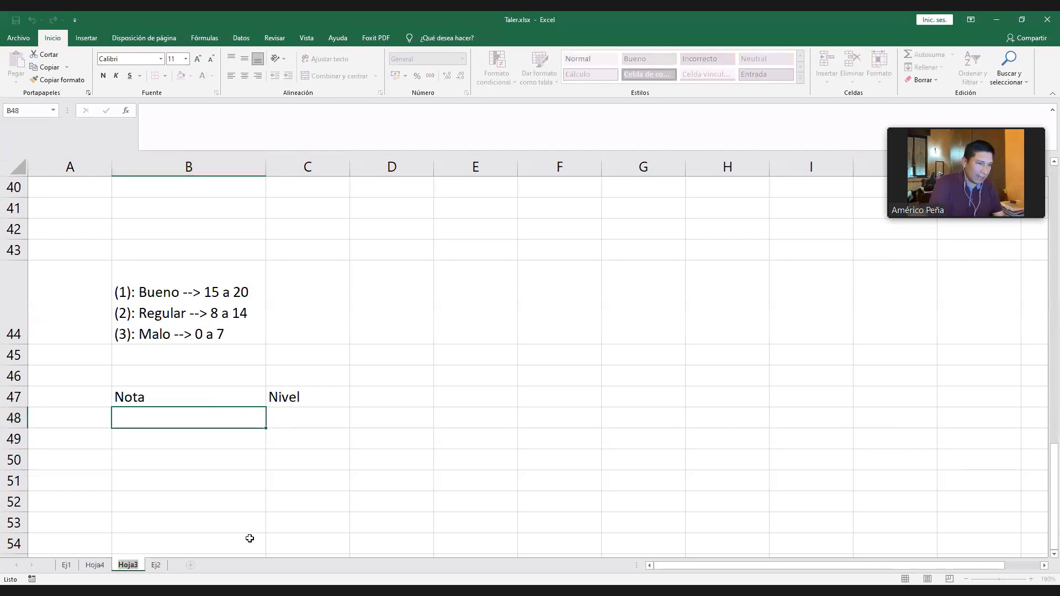
pyautogui.write('Esca')
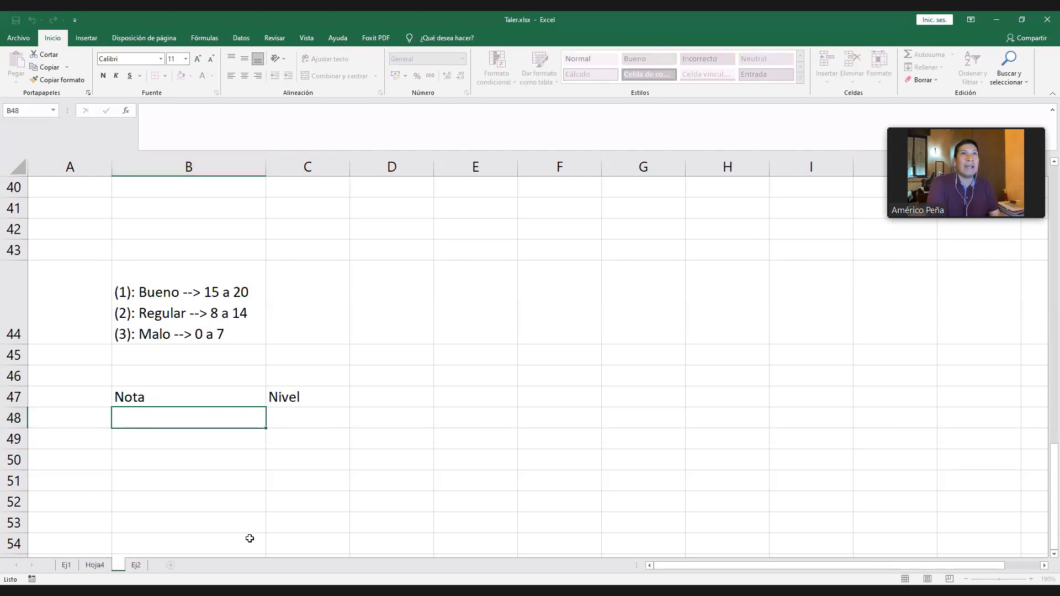
pyautogui.write('las')
pyautogui.press('Return')
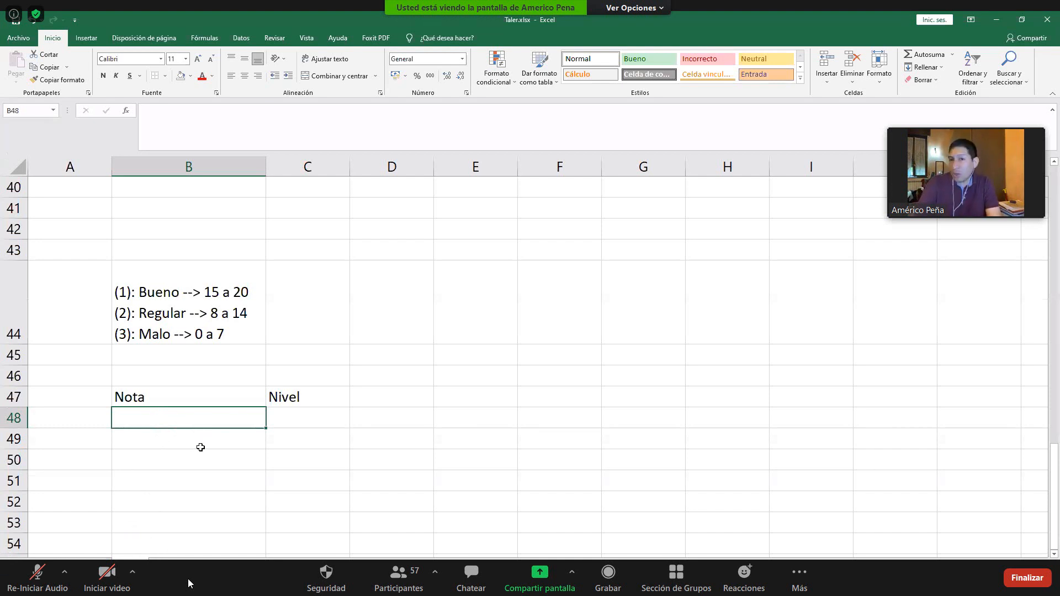
# - Fill the Nota column with the series 0 to 20 in B48:B68
pyautogui.write('0')
pyautogui.press('Return')
pyautogui.write('1')
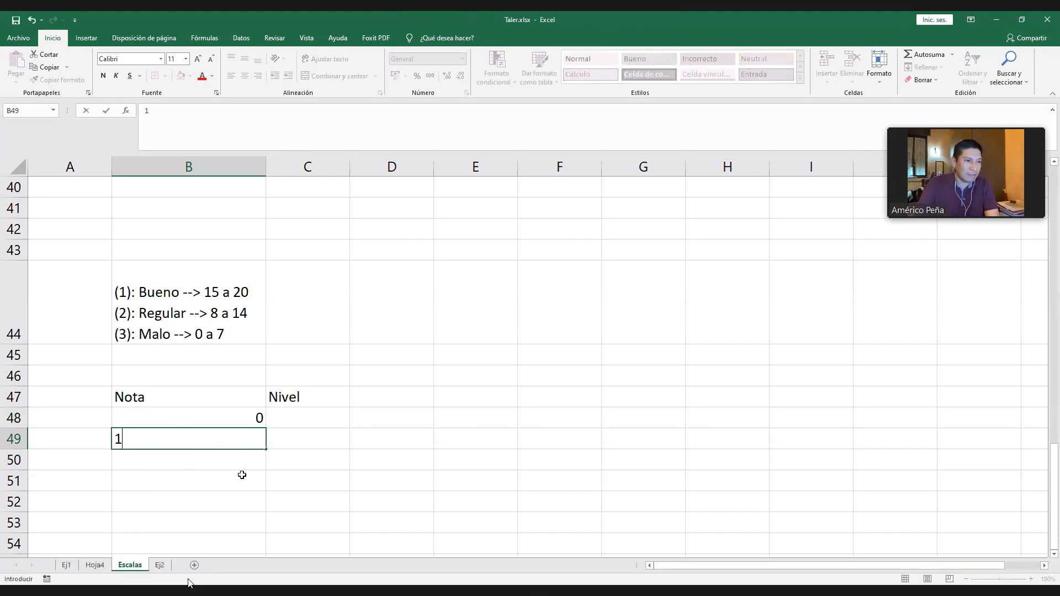
pyautogui.press('Return')
pyautogui.moveTo(253, 416); pyautogui.dragTo(267, 467)
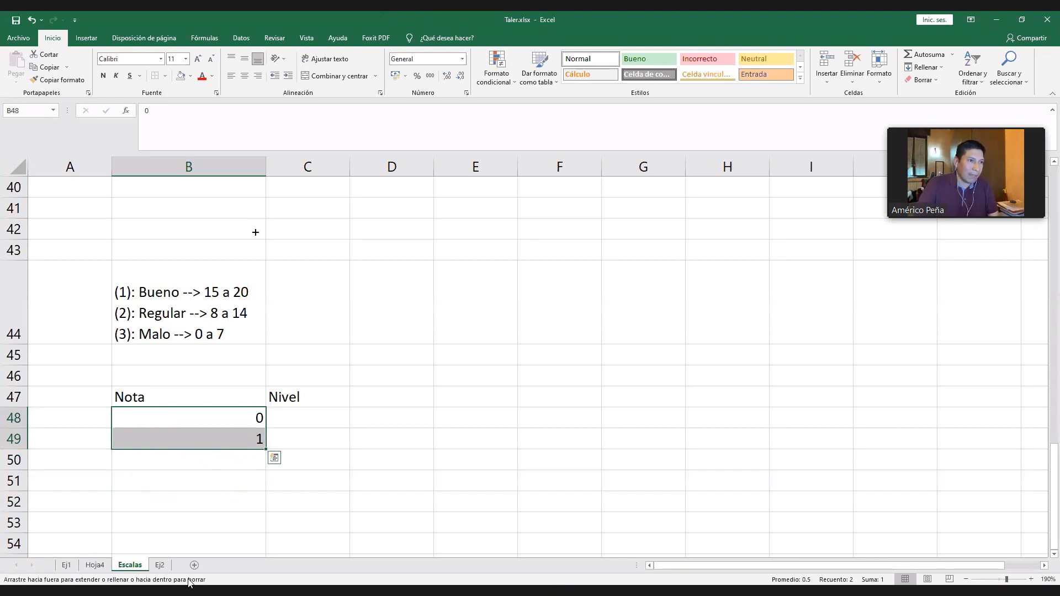
pyautogui.moveTo(255, 232); pyautogui.dragTo(259, 355)
pyautogui.scroll(3, 303, 302)
pyautogui.scroll(-2, 301, 306)
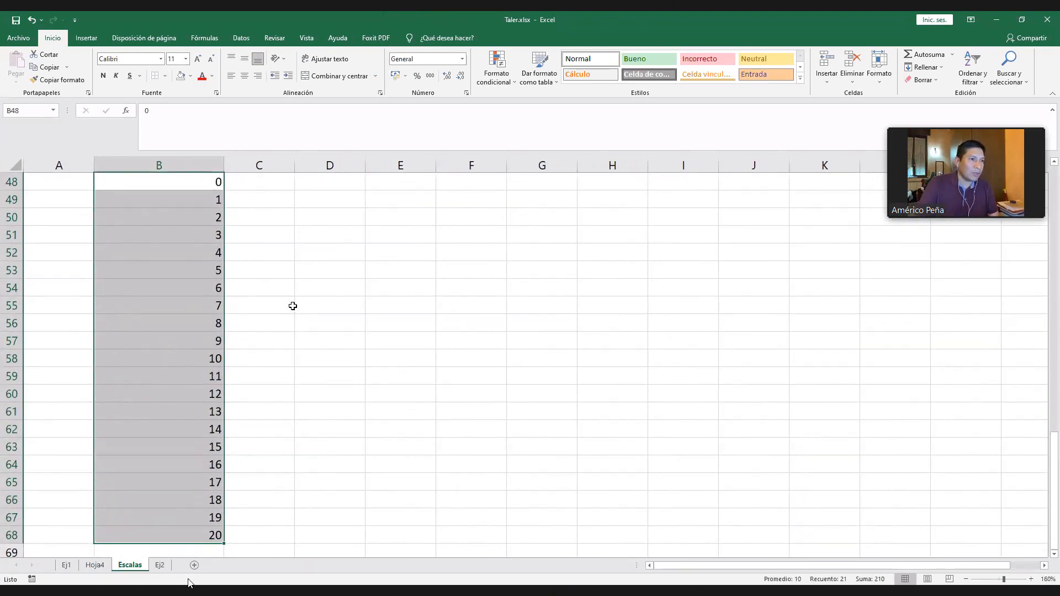
pyautogui.scroll(-2, 293, 306)
# - Enter Nivel code 3 for the Nota values 0 to 7 in C48:C55
pyautogui.click(227, 230)
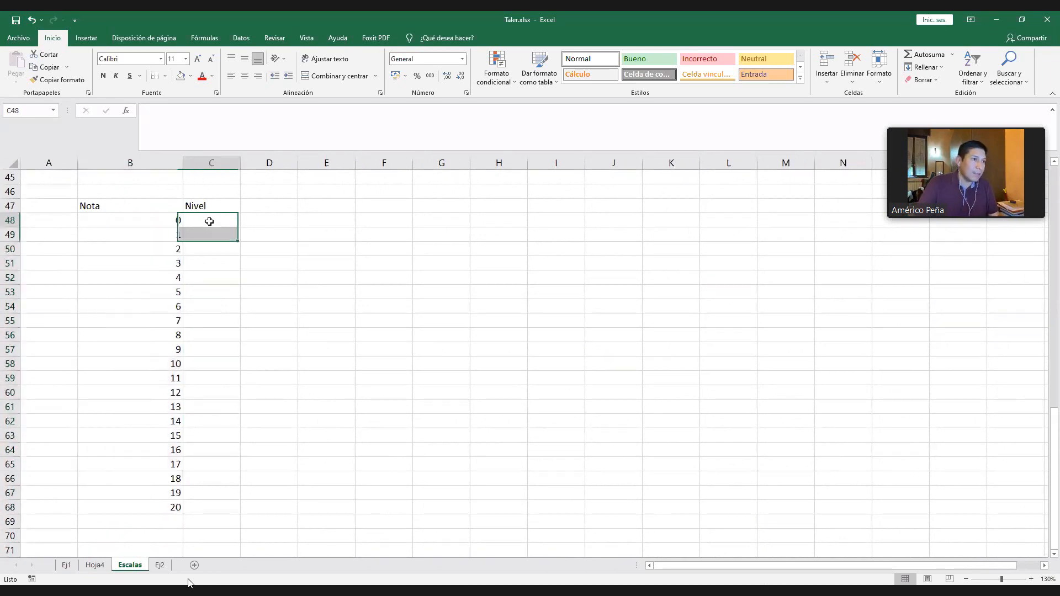
pyautogui.scroll(1, 215, 234)
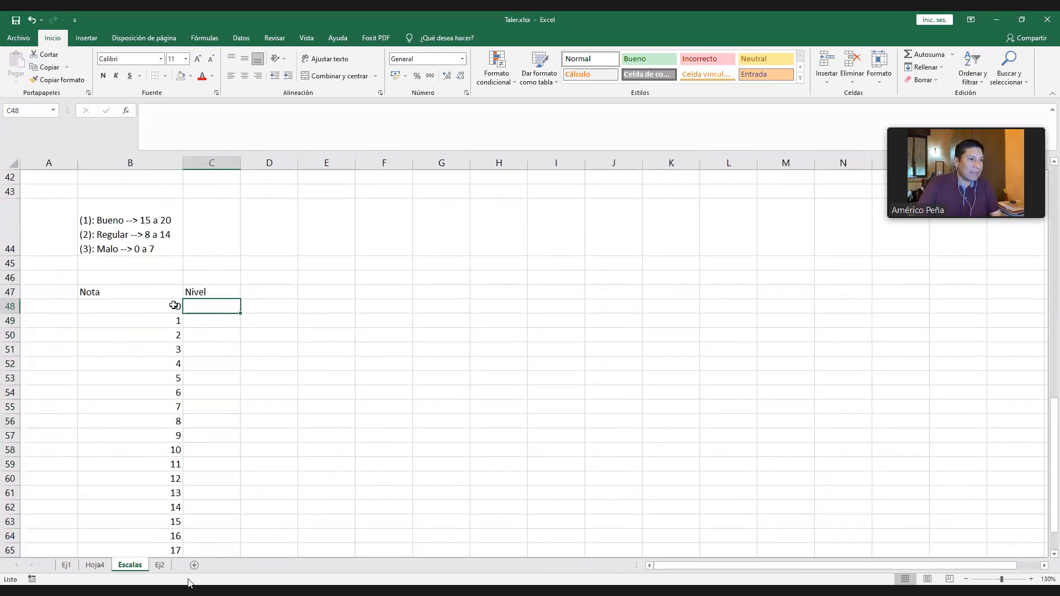
pyautogui.write('3')
pyautogui.click(219, 346)
pyautogui.click(214, 306)
pyautogui.hotkey('ctrl', 'c')
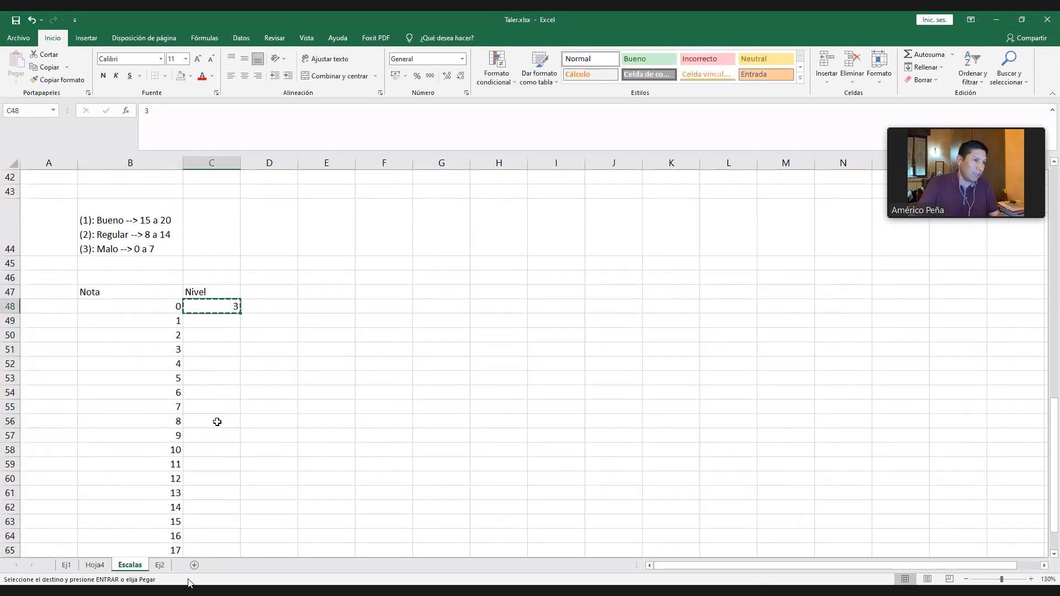
pyautogui.keyDown('shift'); pyautogui.click(216, 407); pyautogui.keyUp('shift')
pyautogui.hotkey('ctrl', 'v')
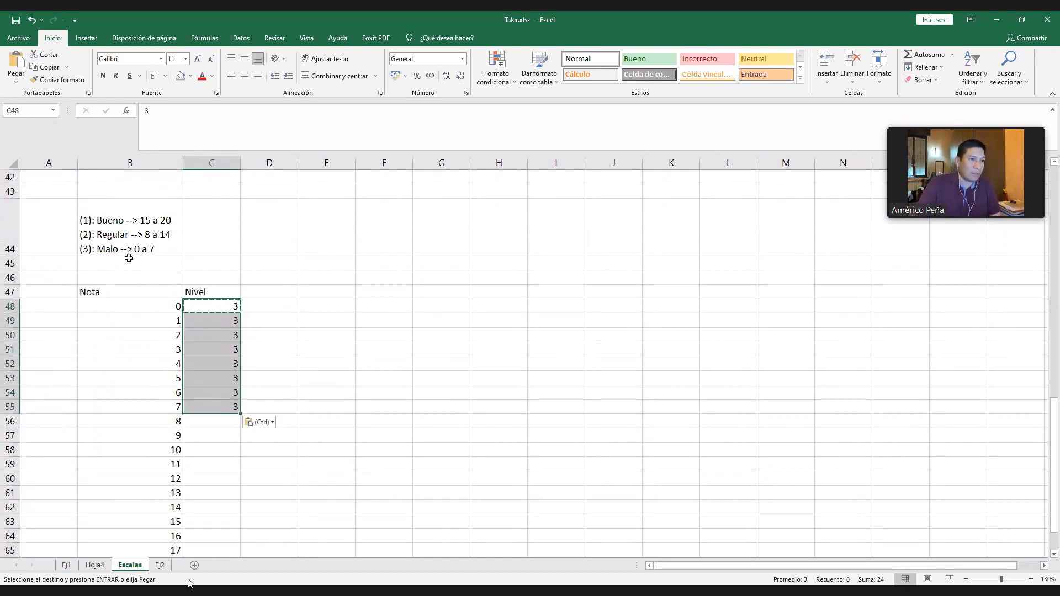
# - Enter Nivel code 2 for the Nota values 8 to 14 in C56:C62
pyautogui.click(203, 424)
pyautogui.scroll(-1, 210, 437)
pyautogui.write('2')
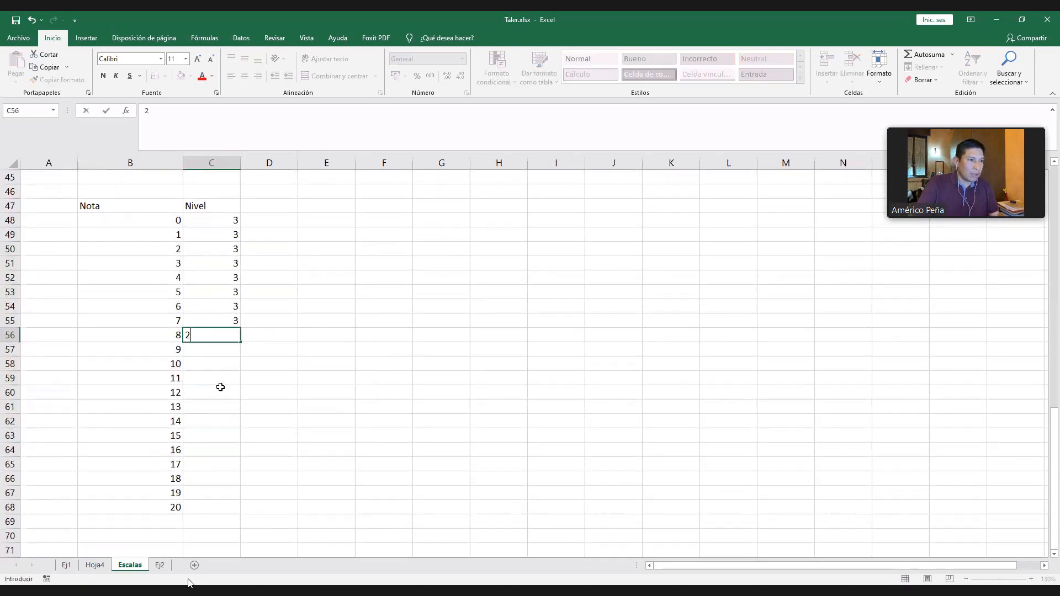
pyautogui.click(219, 383)
pyautogui.click(217, 335)
pyautogui.hotkey('ctrl', 'c')
pyautogui.moveTo(218, 349); pyautogui.dragTo(210, 506)
pyautogui.hotkey('ctrl', 'v')
pyautogui.click(282, 389)
# - Enter Nivel code 1 for the Nota values 15 to 20 in C63:C68
pyautogui.click(225, 438)
pyautogui.write('1')
pyautogui.click(213, 465)
pyautogui.click(213, 439)
pyautogui.hotkey('ctrl', 'c')
pyautogui.hotkey('ctrl', 'v')
pyautogui.scroll(4, 217, 486)
pyautogui.scroll(-4, 168, 307)
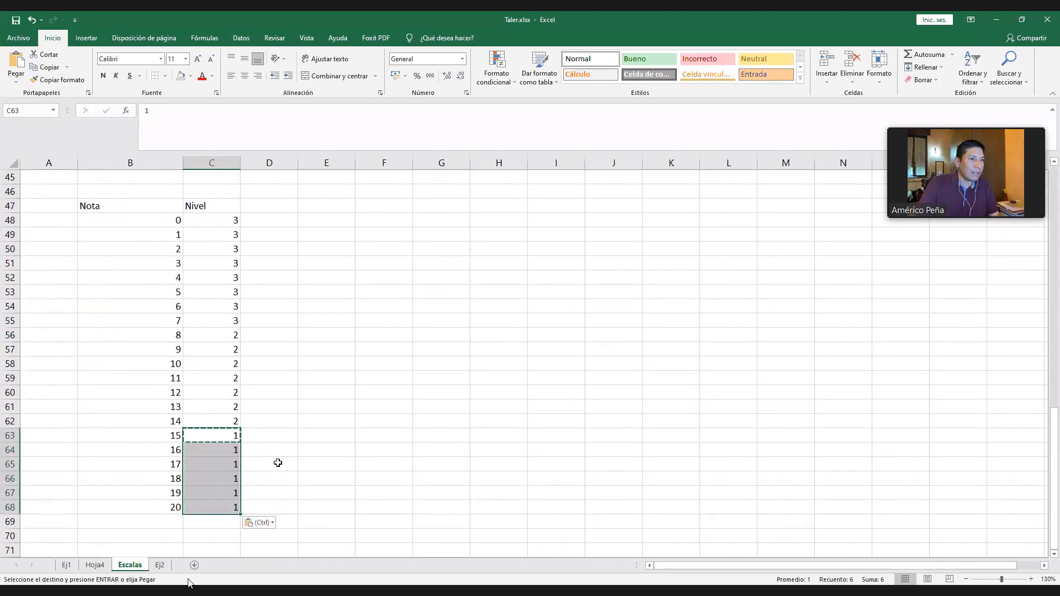
pyautogui.click(290, 468)
pyautogui.scroll(2, 296, 471)
pyautogui.scroll(-2, 289, 473)
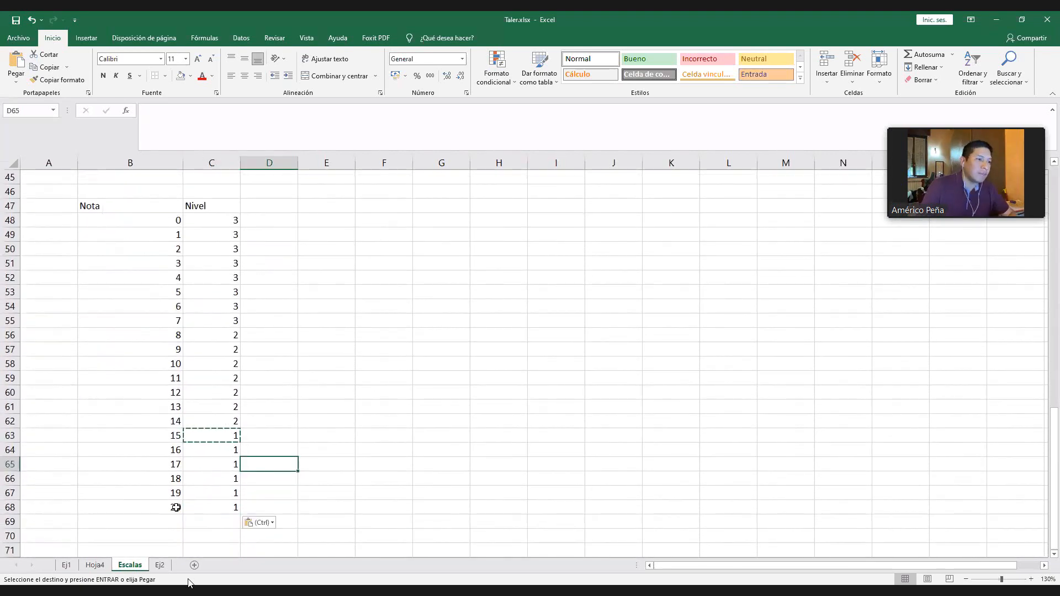
# - Apply borders to every cell of the Nota and Nivel table in B47:C68 and narrow column B
pyautogui.moveTo(126, 209); pyautogui.dragTo(232, 508)
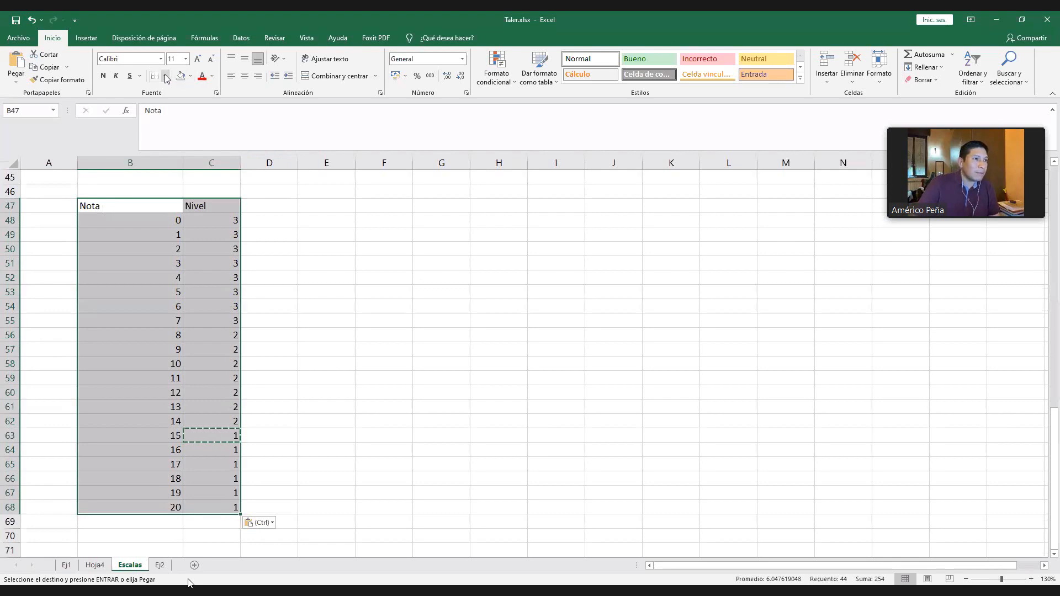
pyautogui.click(328, 276)
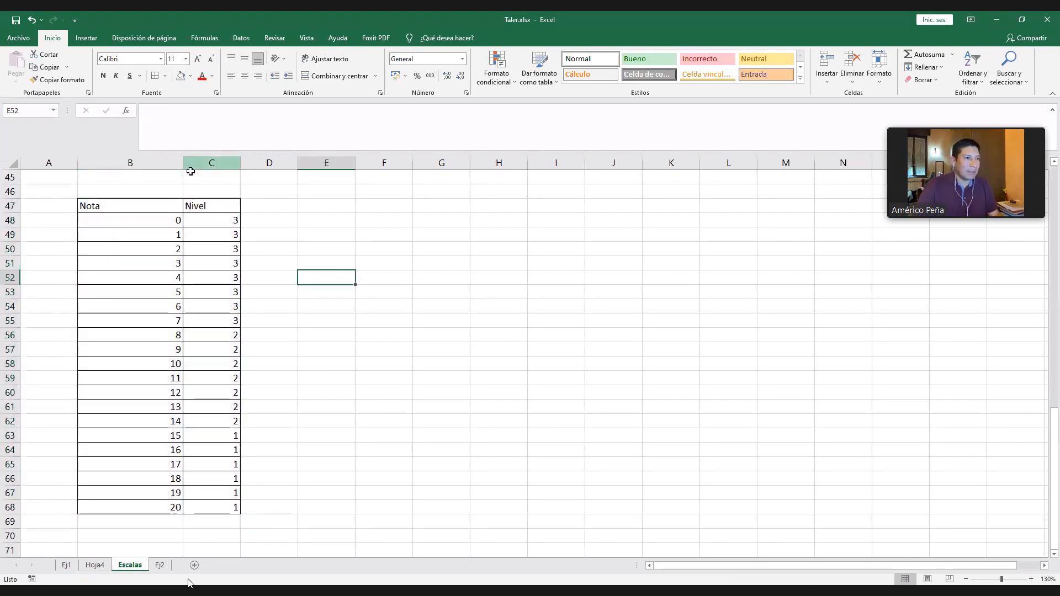
pyautogui.click(175, 163)
pyautogui.moveTo(181, 167); pyautogui.dragTo(124, 168)
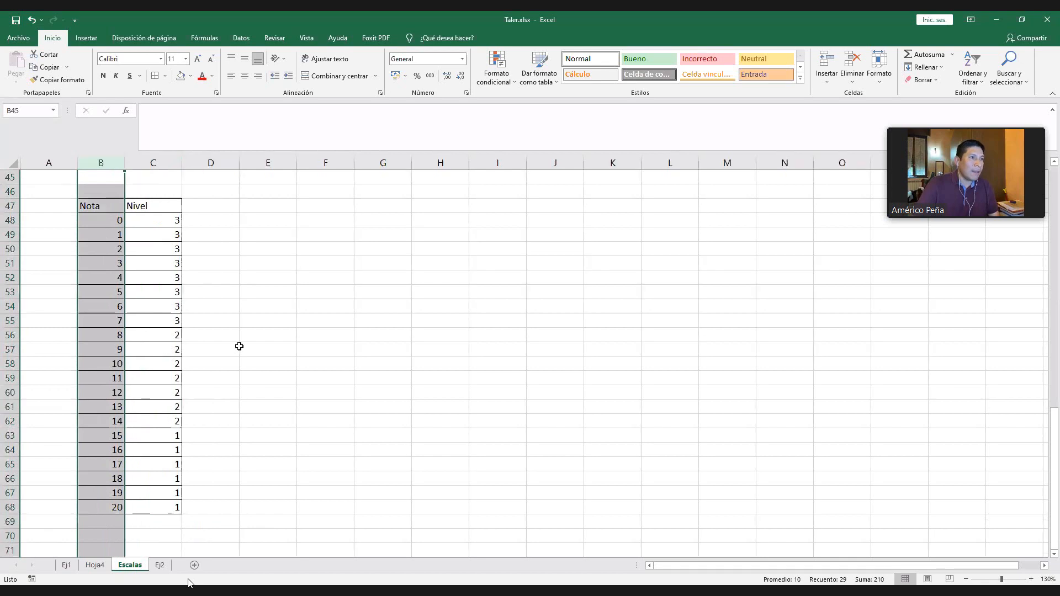
pyautogui.click(232, 364)
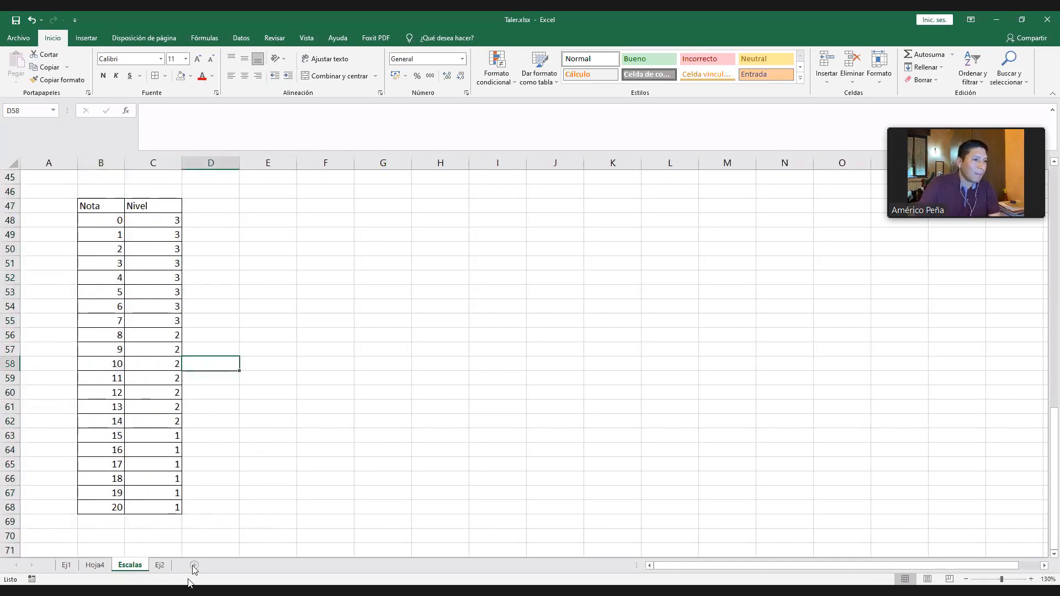
pyautogui.click(334, 193)
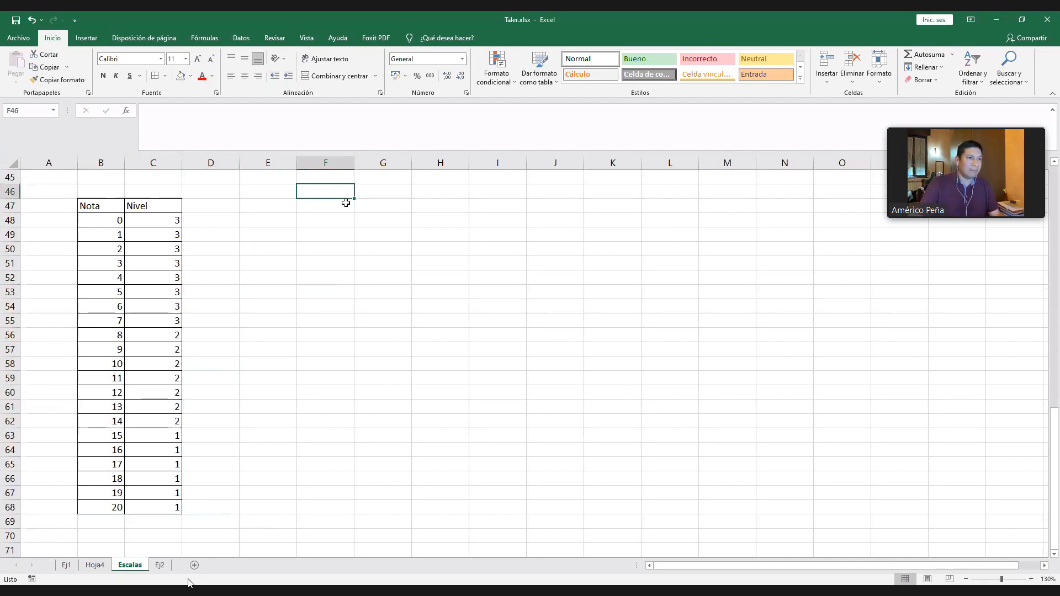
# - Enter the header Alumno in F46 and number the students 1 to 25 below it in F47:F71
pyautogui.write('Alumno')
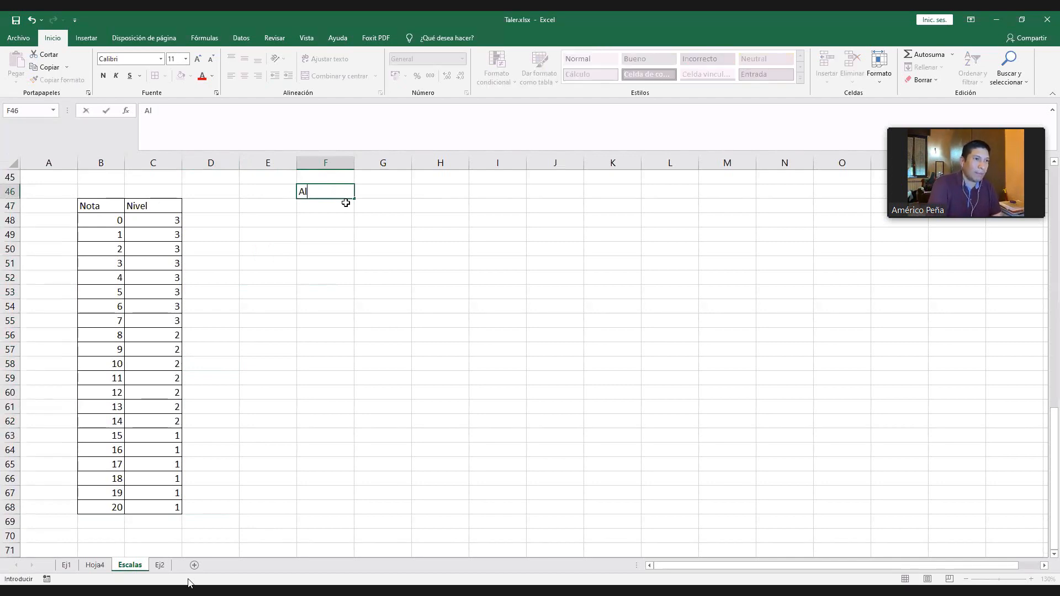
pyautogui.press('Return')
pyautogui.write('1')
pyautogui.press('Return')
pyautogui.write('2')
pyautogui.press('Return')
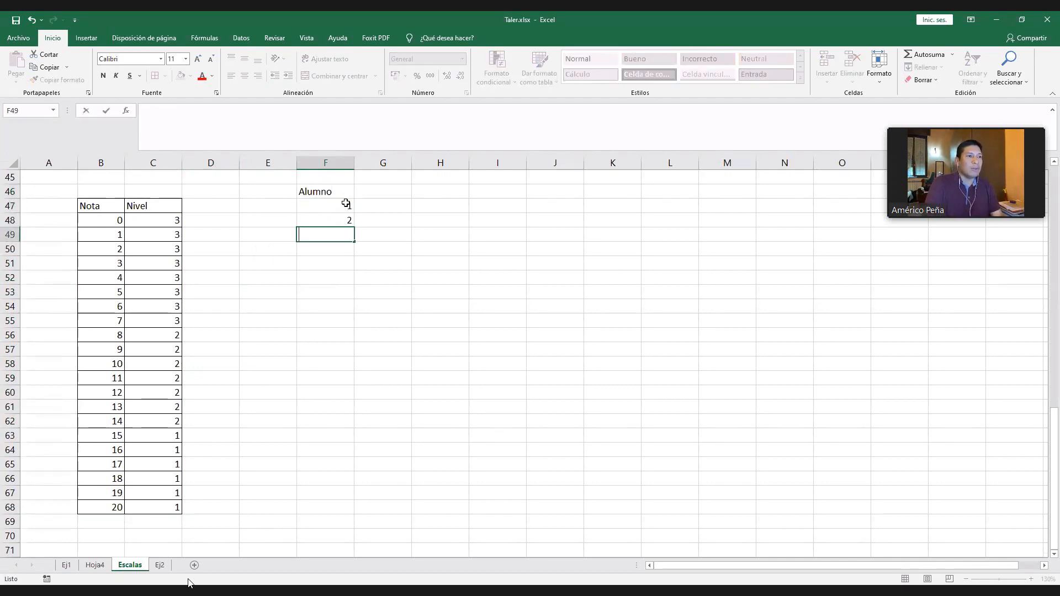
pyautogui.write('3')
pyautogui.press('Return')
pyautogui.write('4')
pyautogui.press('Return')
pyautogui.click(347, 207)
pyautogui.moveTo(358, 224); pyautogui.dragTo(353, 286)
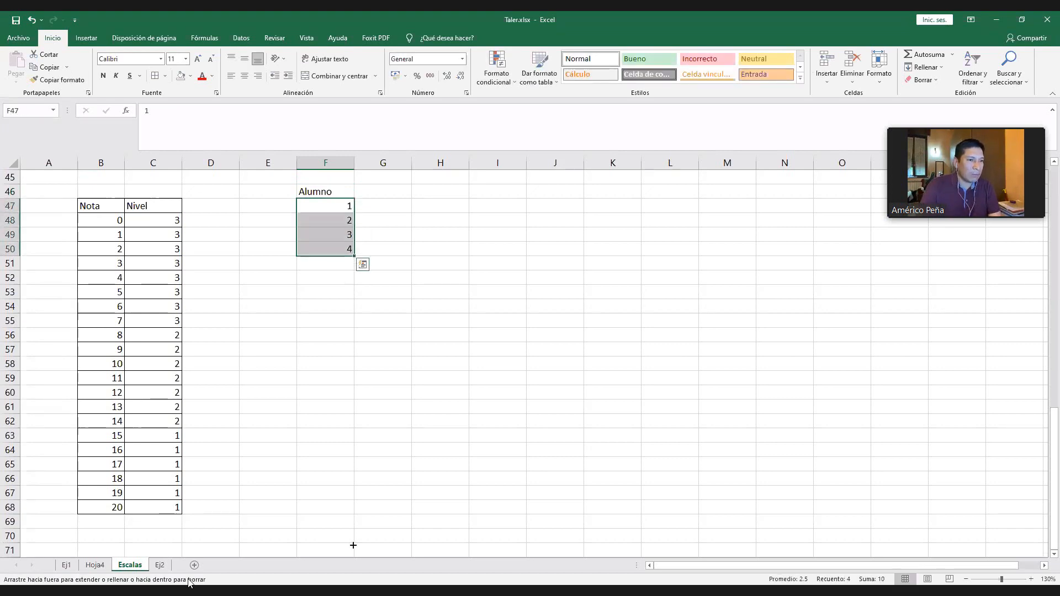
pyautogui.moveTo(353, 558); pyautogui.dragTo(354, 557)
# - Add the column headers Nota in G46 and Nivel_conocimientos in H46
pyautogui.click(386, 163)
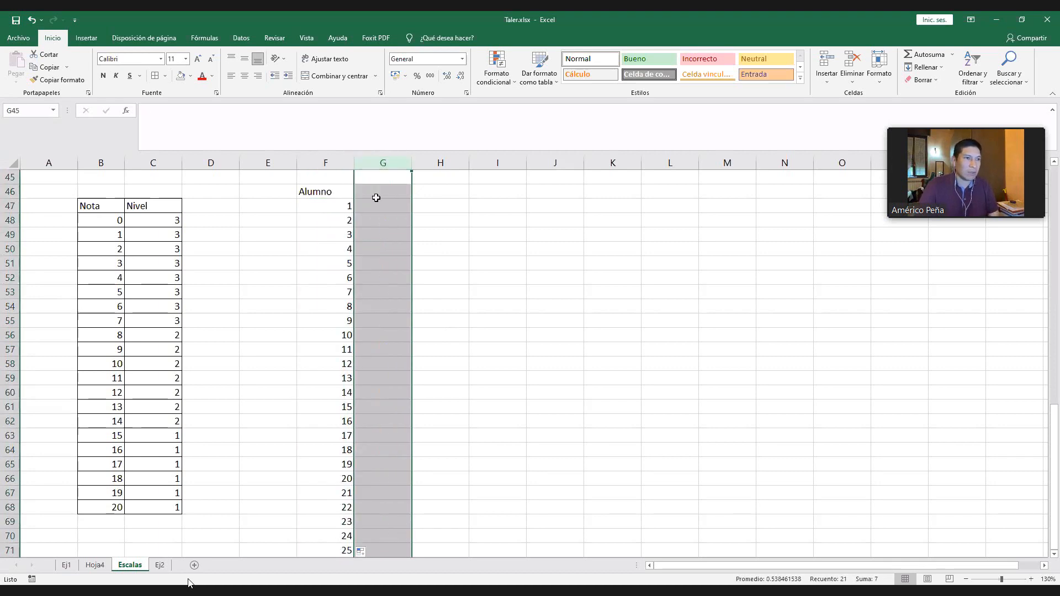
pyautogui.click(375, 193)
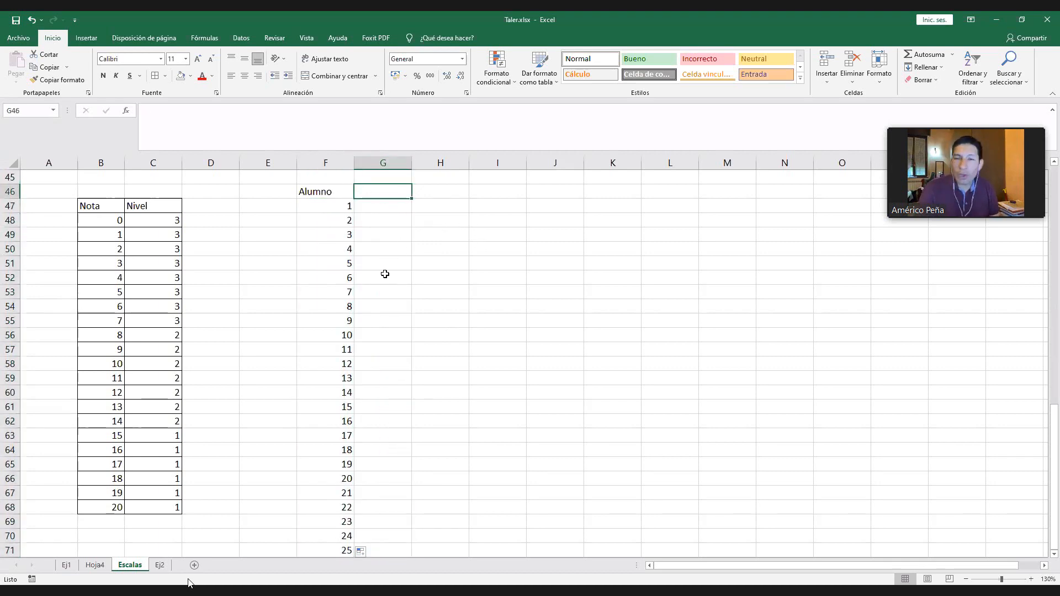
pyautogui.write('Nota')
pyautogui.press('Tab')
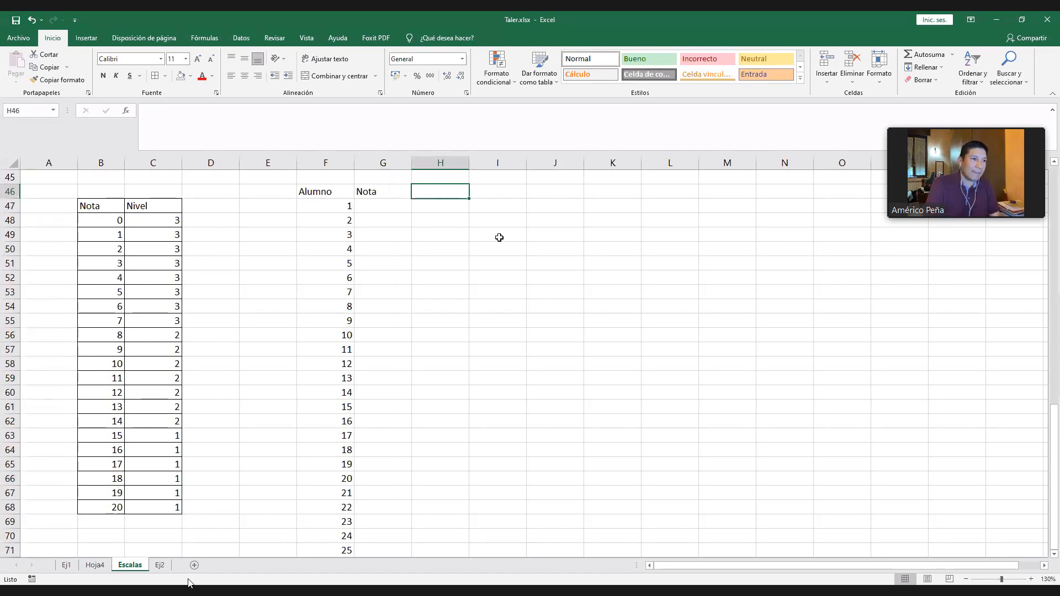
pyautogui.write('Nivel_conocim')
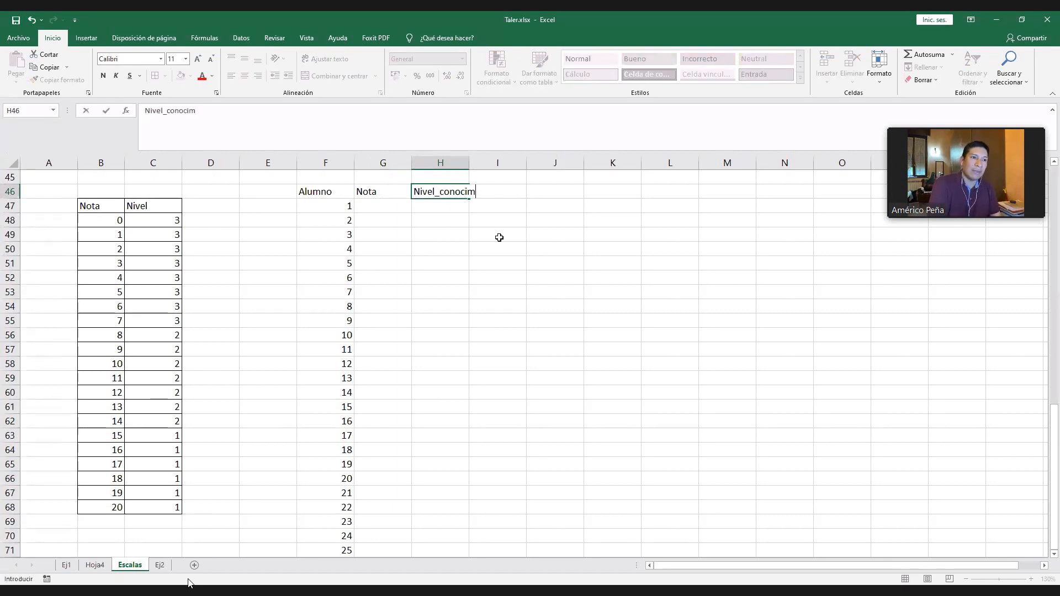
pyautogui.write('ientos')
pyautogui.press('Return')
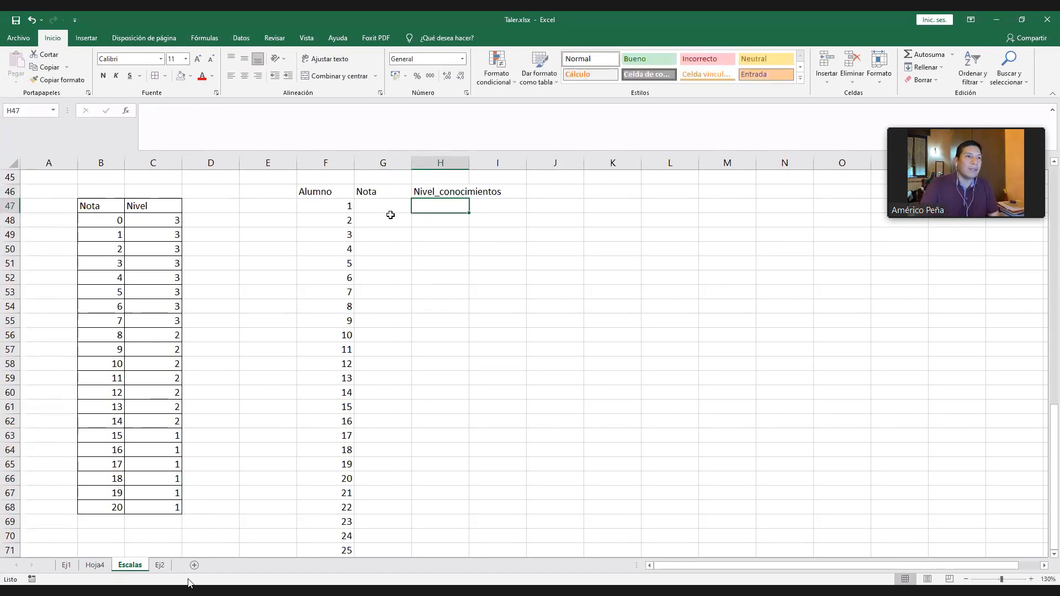
# - Fill the Nota cells G47:G71 with random grades using =ALEATORIO.ENTRE(0;20)
pyautogui.click(393, 210)
pyautogui.write('=')
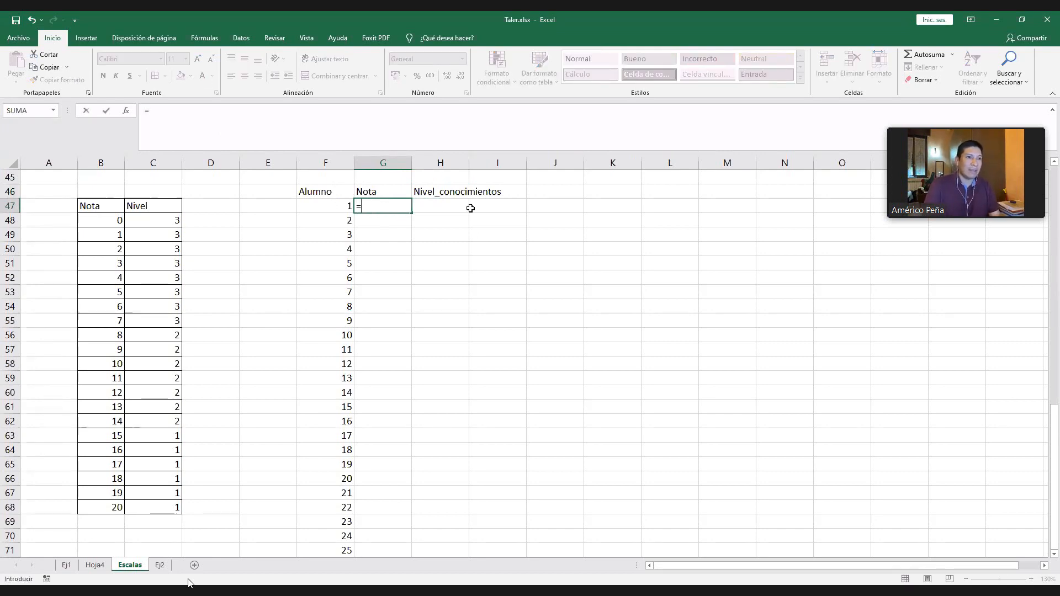
pyautogui.write('ALEATORIO.ENTRE(0;20')
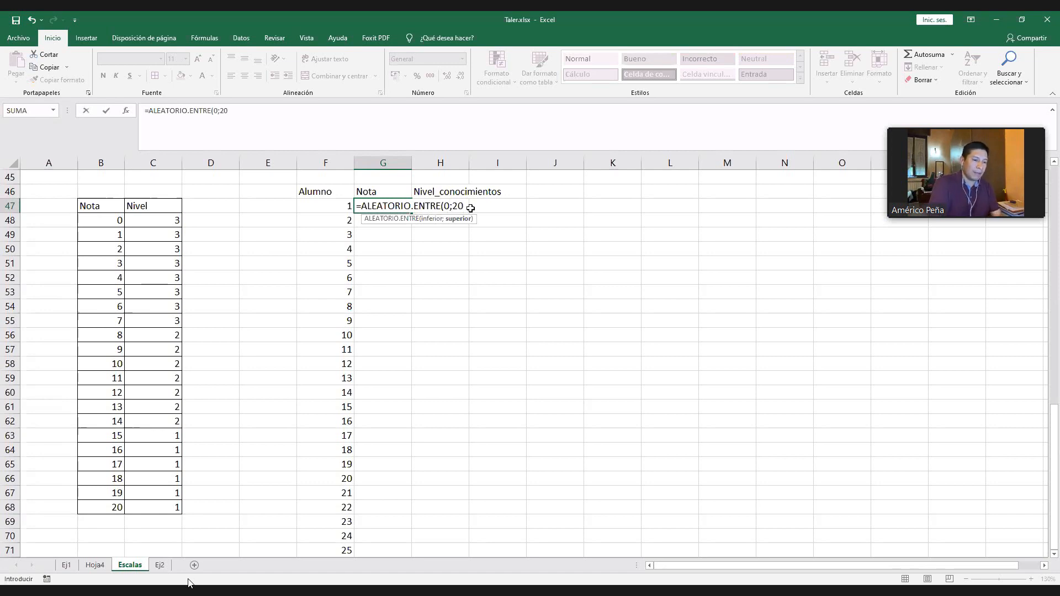
pyautogui.press('Return')
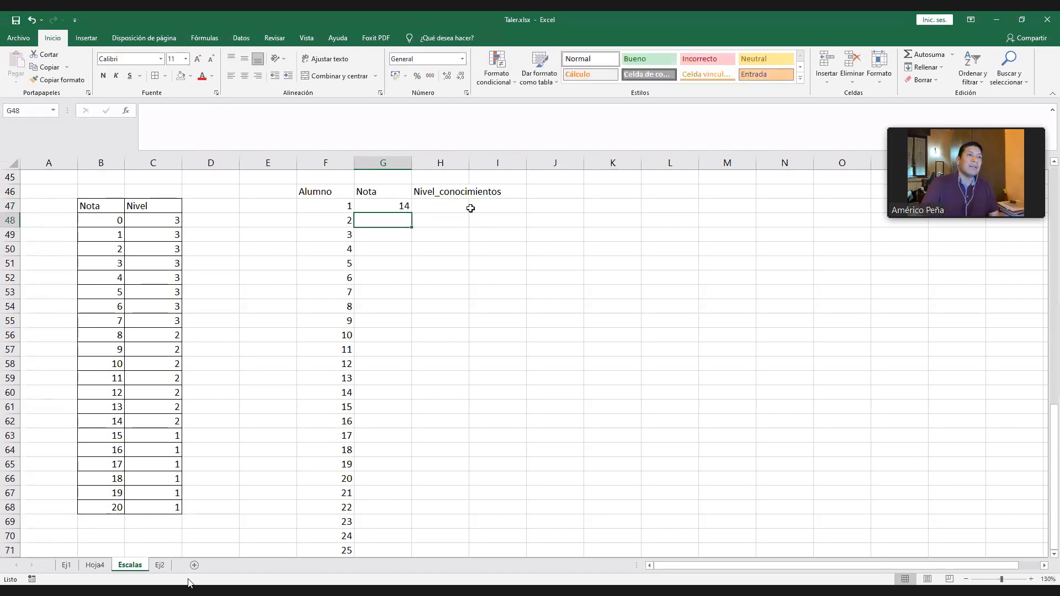
pyautogui.press('Up')
pyautogui.hotkey('ctrl', 'c')
pyautogui.keyDown('shift'); pyautogui.click(384, 551); pyautogui.keyUp('shift')
pyautogui.hotkey('ctrl', 'v')
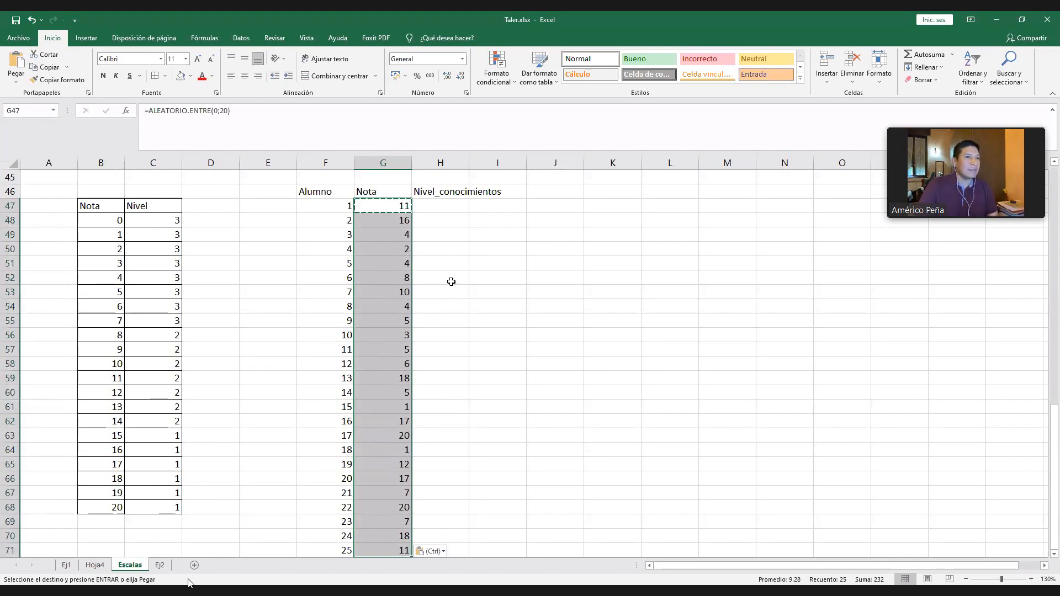
# - Replace the random formulas in G47:G71 with their plain values and centre them horizontally
pyautogui.hotkey('ctrl', 'c')
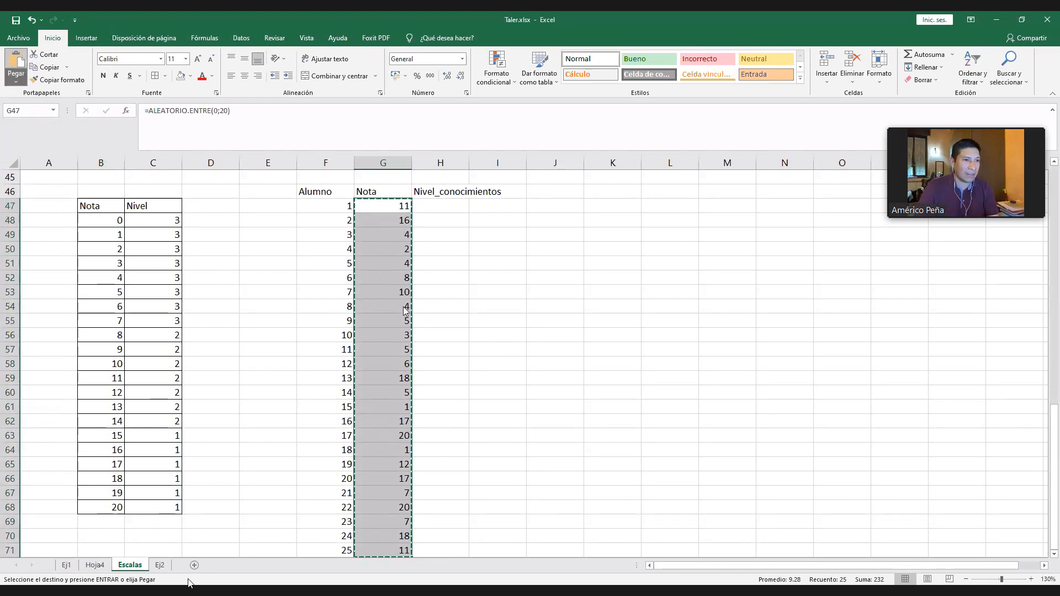
pyautogui.click(385, 272)
pyautogui.press('Return')
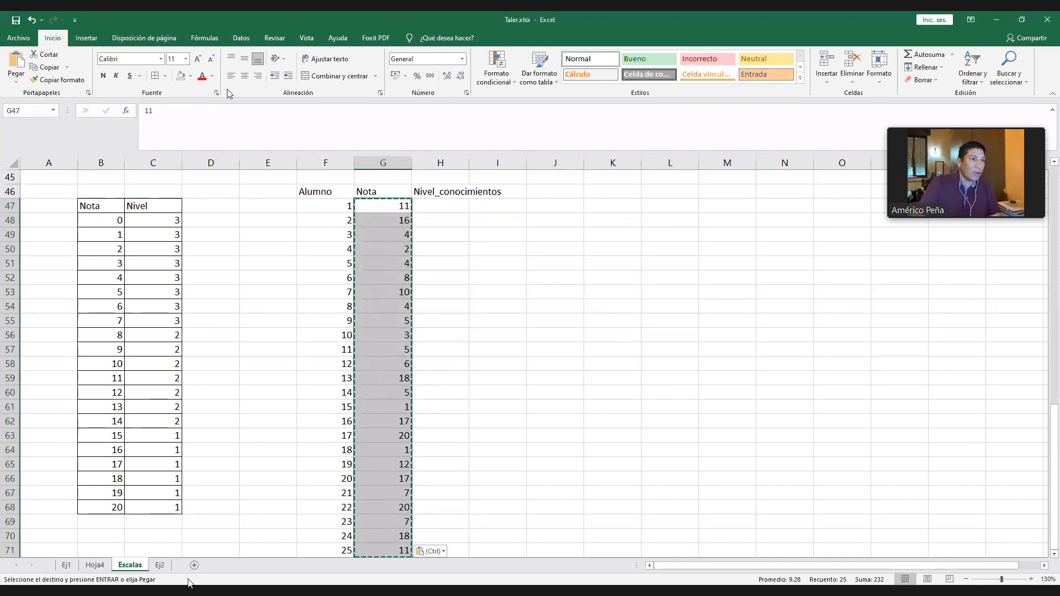
pyautogui.click(245, 76)
pyautogui.click(538, 300)
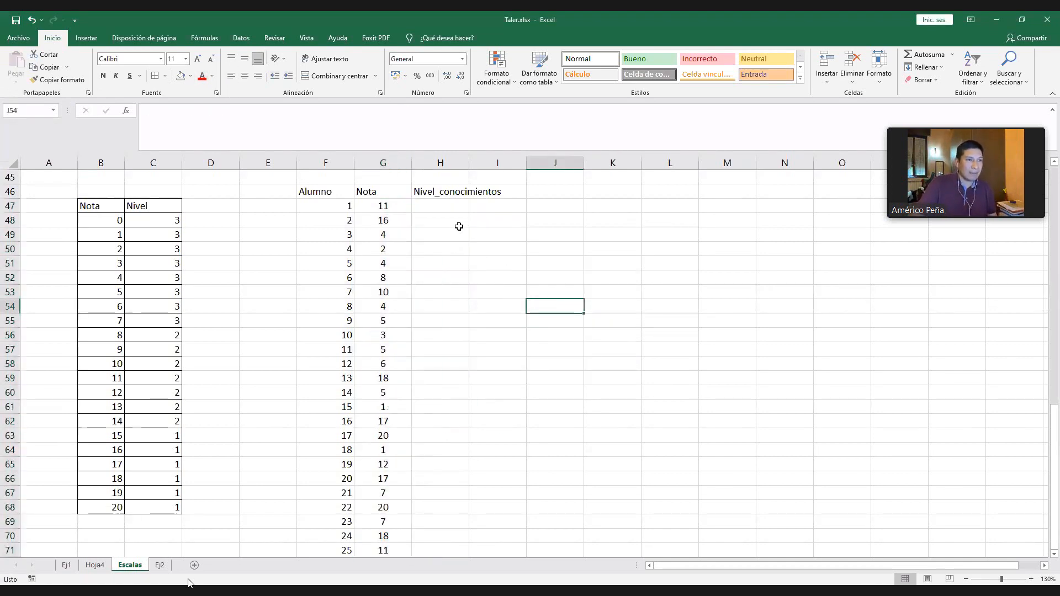
# - Enter =BUSCAR(G47;B48:B68;C48:C68) in H47 to look up the first student's level from the Nota and Nivel table
pyautogui.click(456, 207)
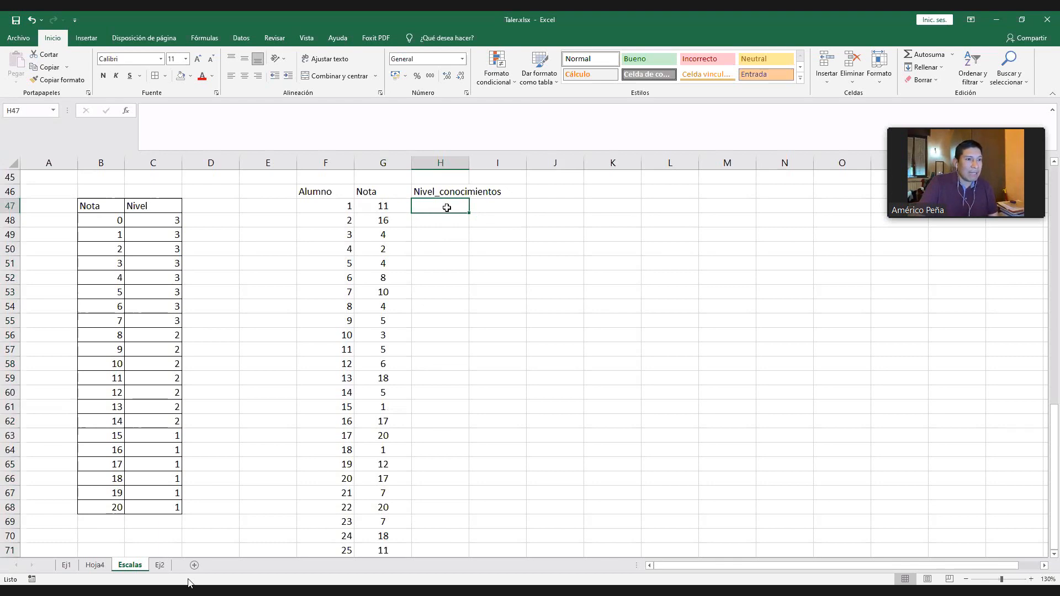
pyautogui.scroll(1, 446, 207)
pyautogui.click(111, 218)
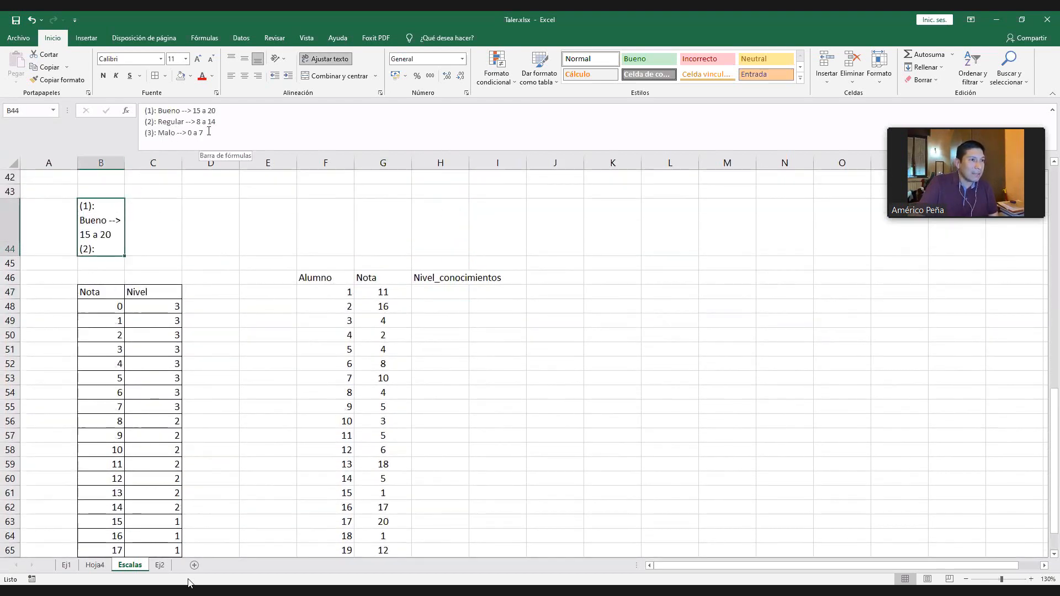
pyautogui.click(440, 297)
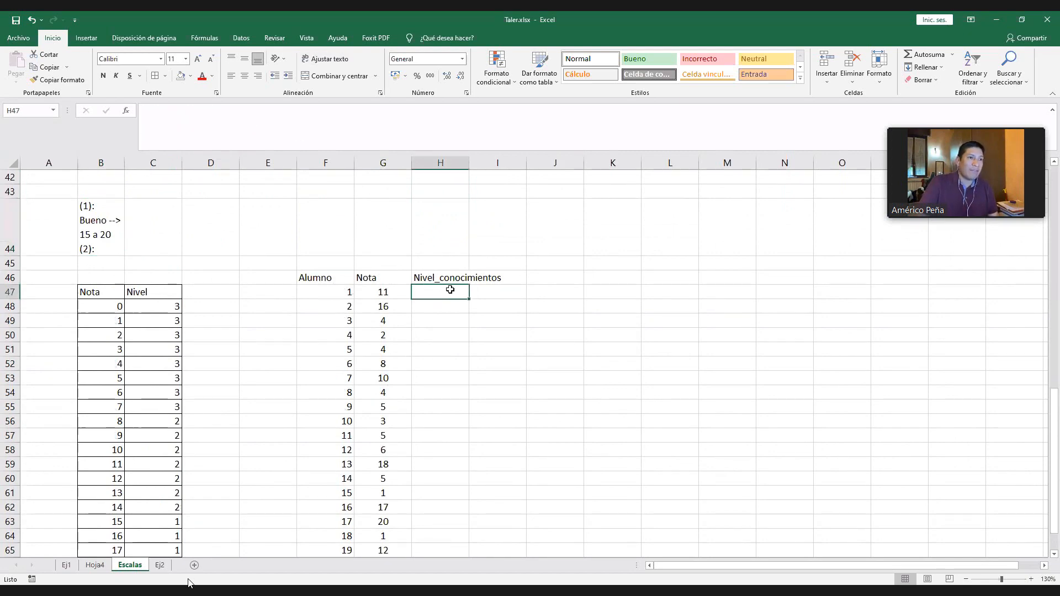
pyautogui.scroll(-1, 471, 296)
pyautogui.write('=')
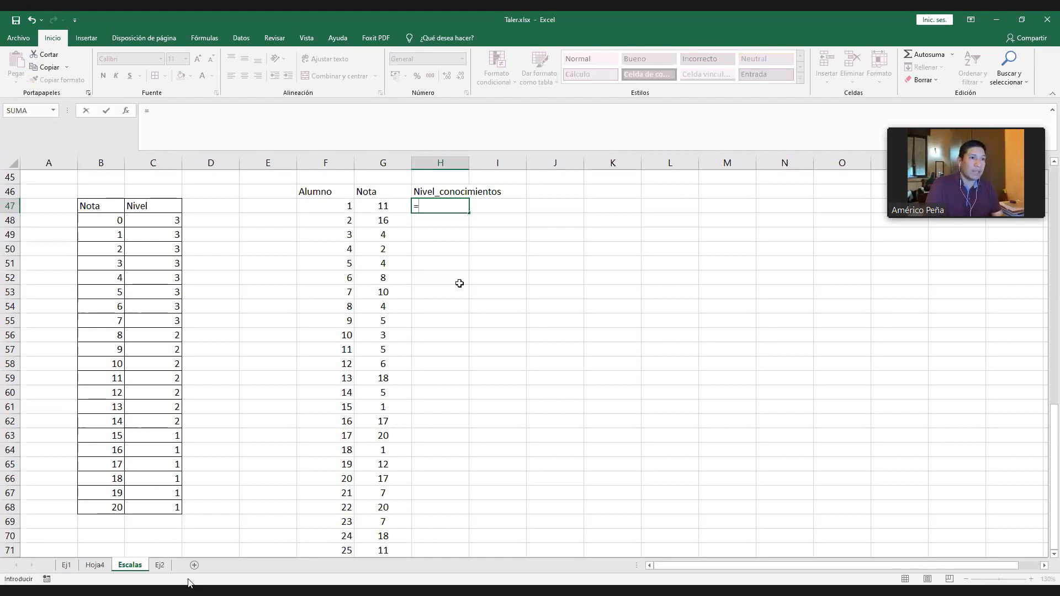
pyautogui.write('BUSCAR()')
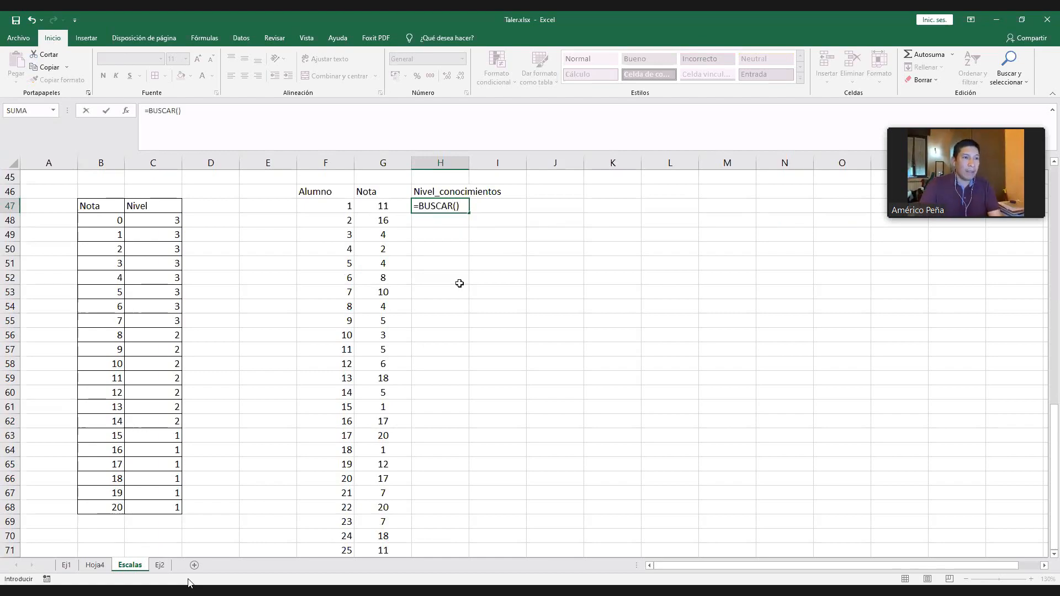
pyautogui.press('BackSpace')
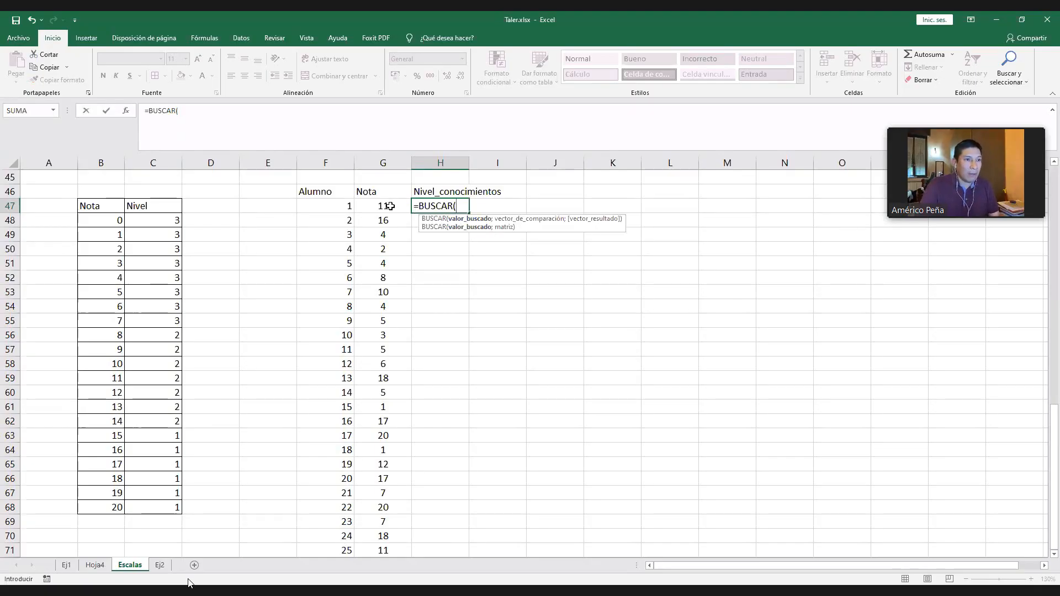
pyautogui.click(389, 206)
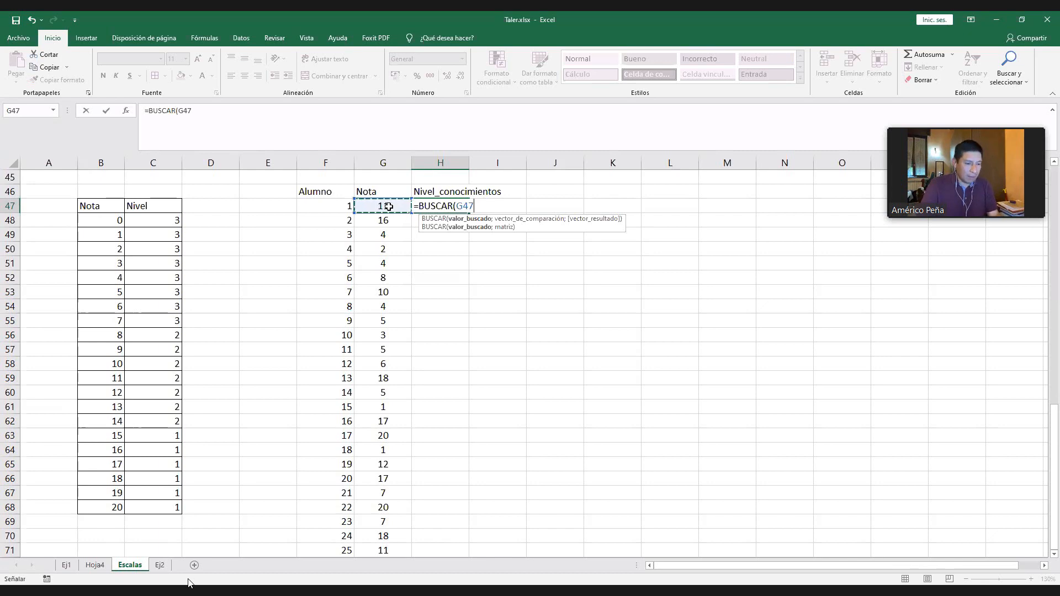
pyautogui.write(';')
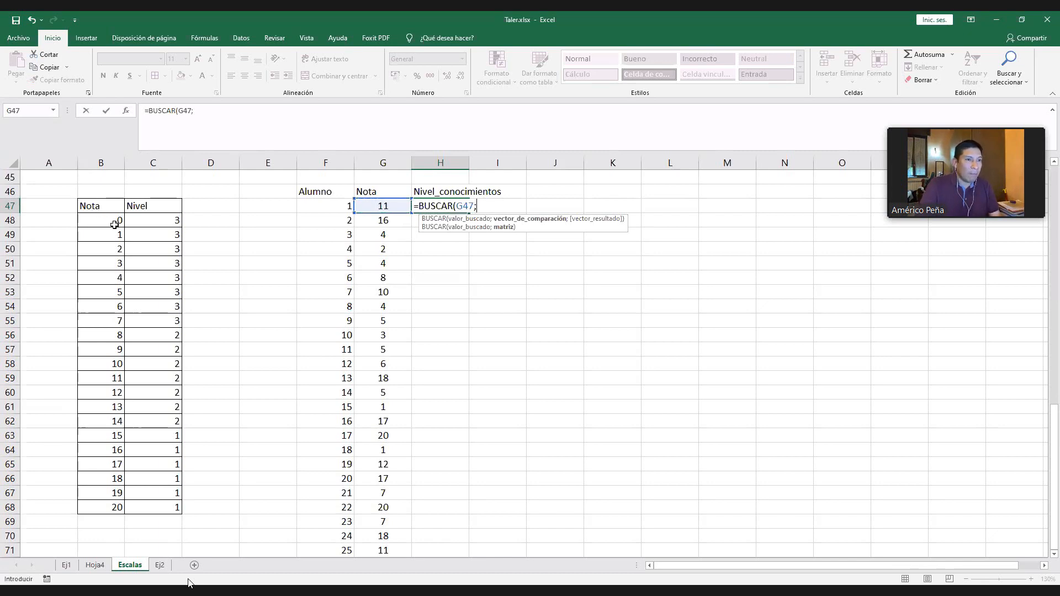
pyautogui.click(113, 224)
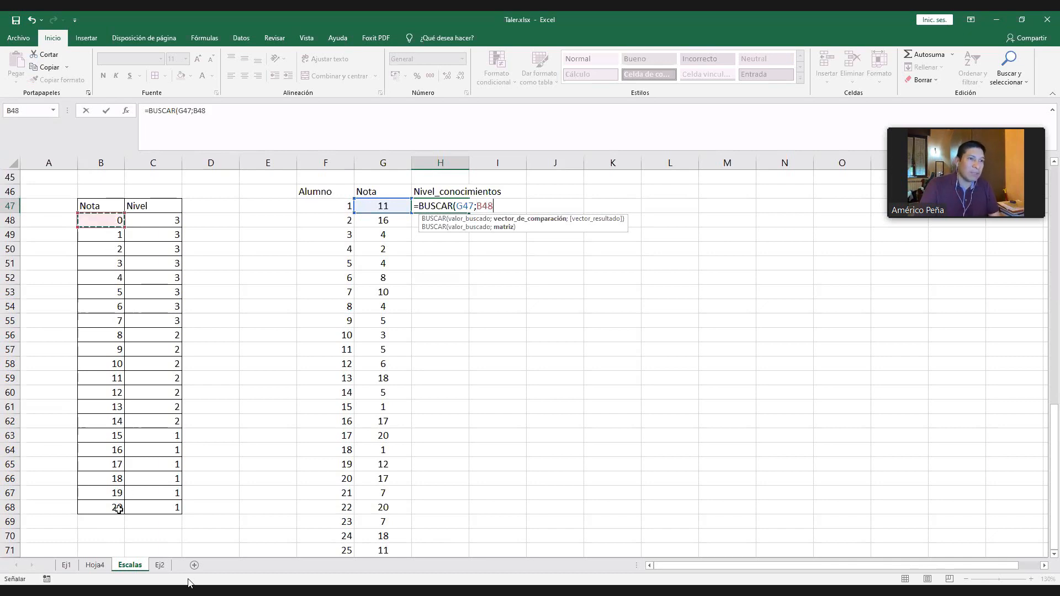
pyautogui.keyDown('shift'); pyautogui.click(119, 509); pyautogui.keyUp('shift')
pyautogui.write(';')
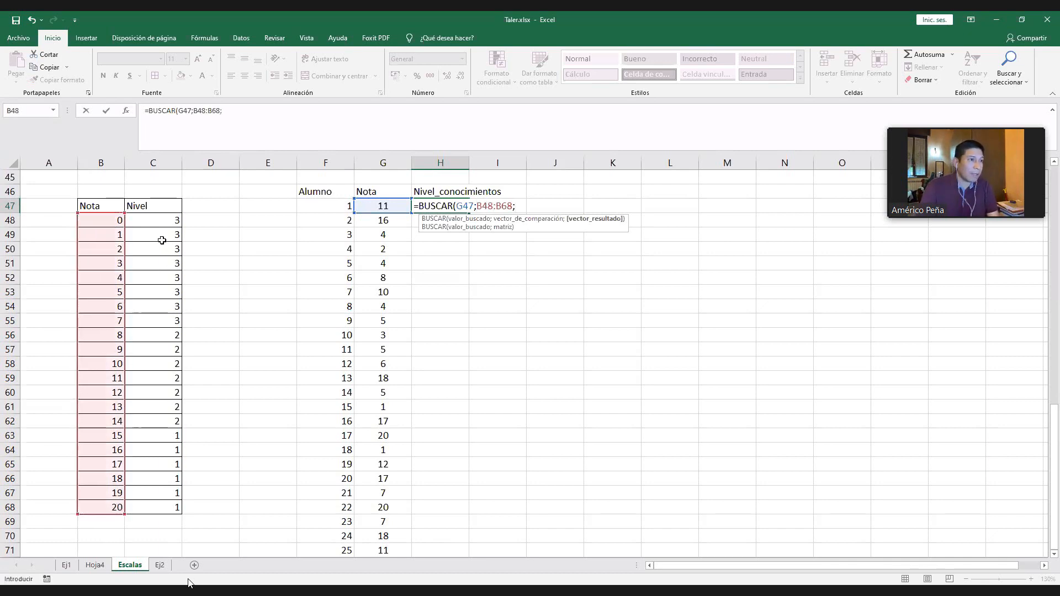
pyautogui.click(170, 221)
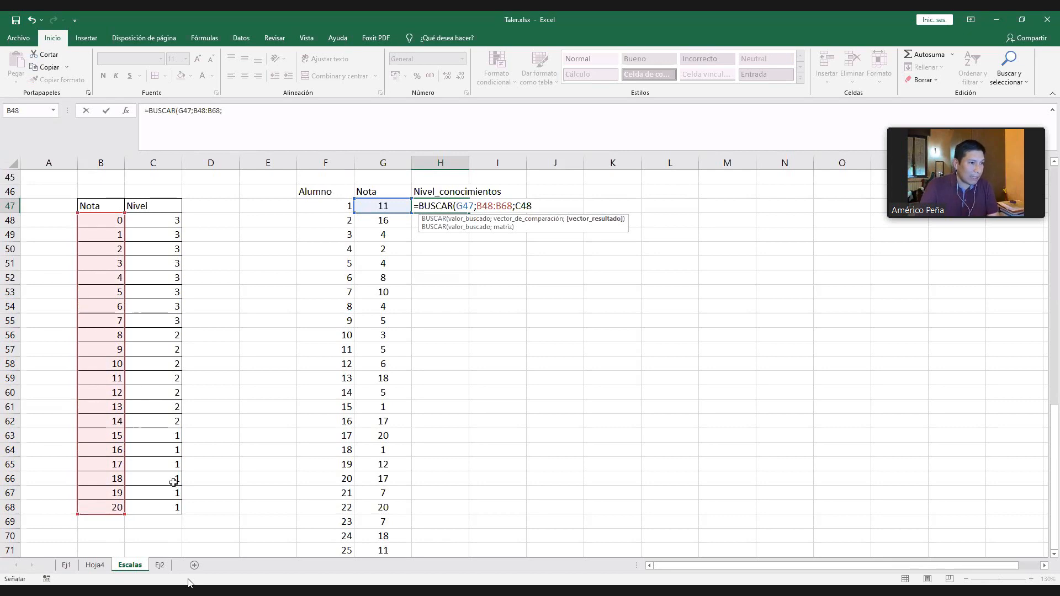
pyautogui.keyDown('shift'); pyautogui.click(175, 509); pyautogui.keyUp('shift')
pyautogui.press('Return')
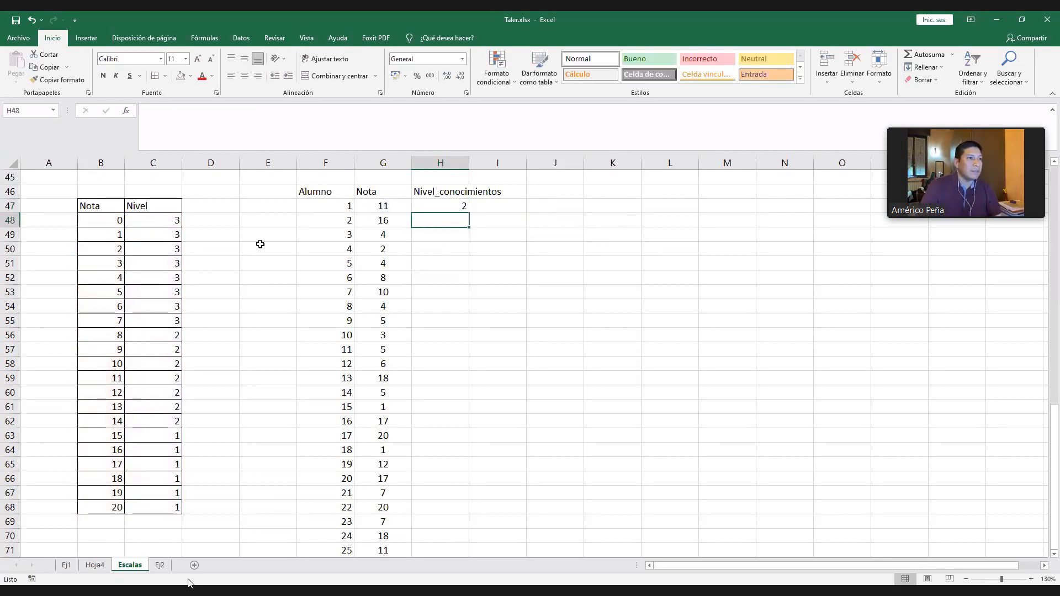
# - Widen column B so each line of the scale in B44 fits, and compare the first student's grade and level with it
pyautogui.scroll(1, 259, 244)
pyautogui.scroll(1, 260, 244)
pyautogui.click(102, 229)
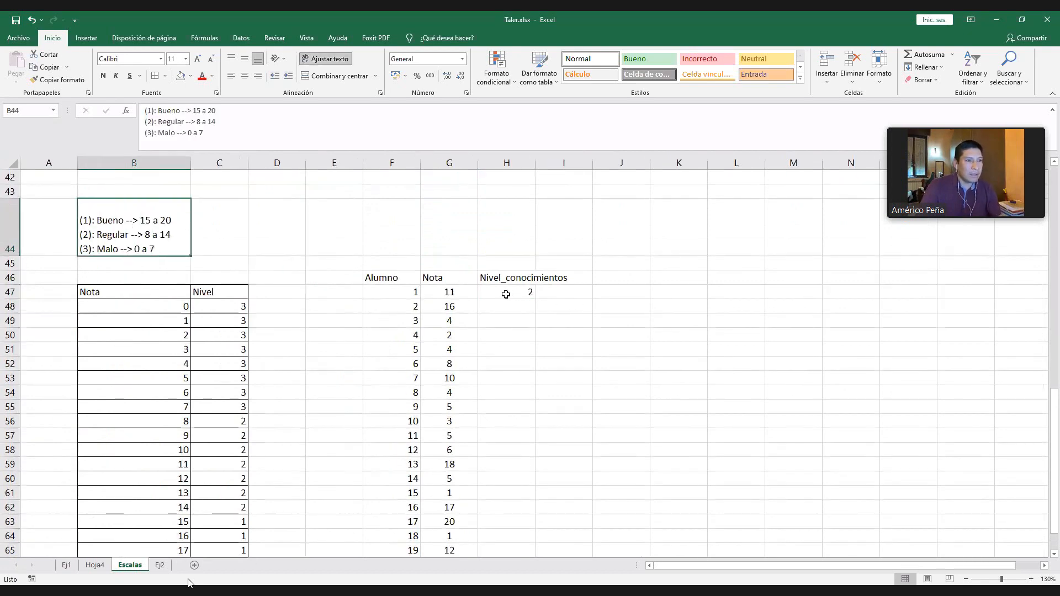
pyautogui.click(520, 294)
pyautogui.click(452, 293)
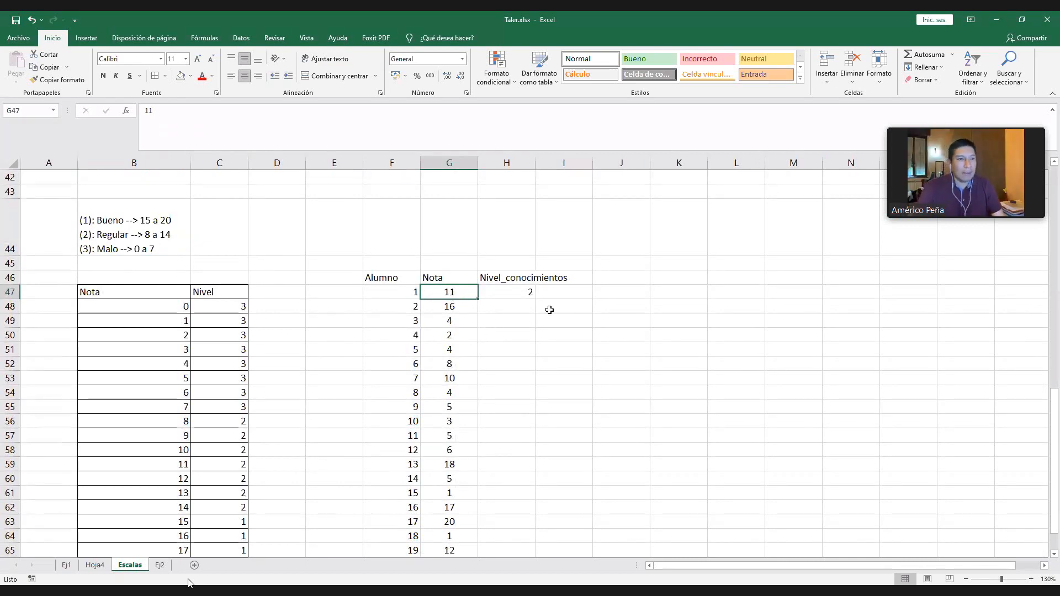
pyautogui.click(527, 292)
# - Begin a BUSCAR formula in H48 with G48 as the lookup value and B48:B68 as the comparison vector
pyautogui.click(526, 304)
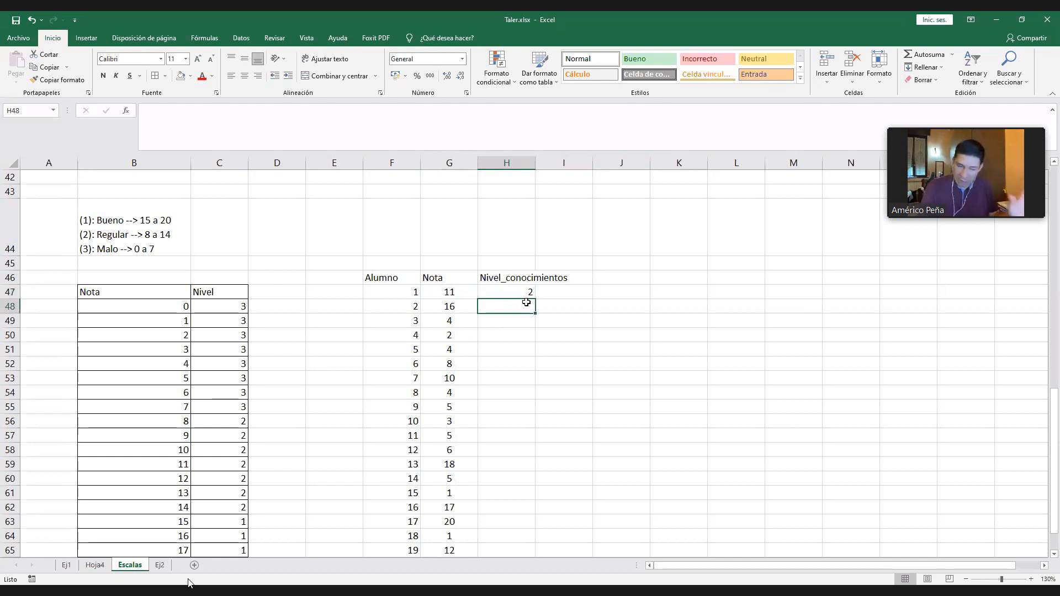
pyautogui.write('=')
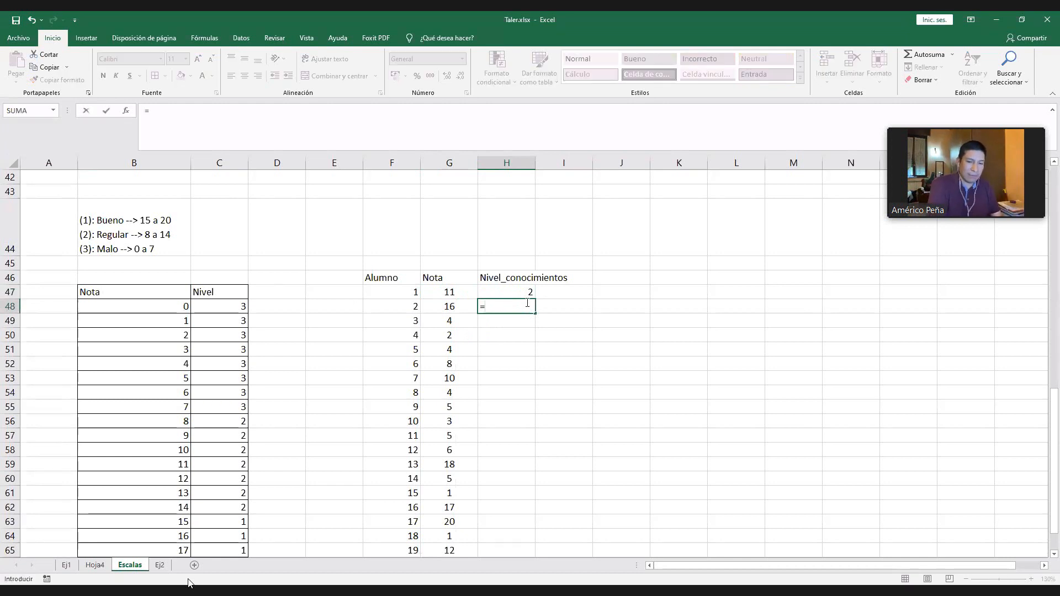
pyautogui.write('BUSCAR')
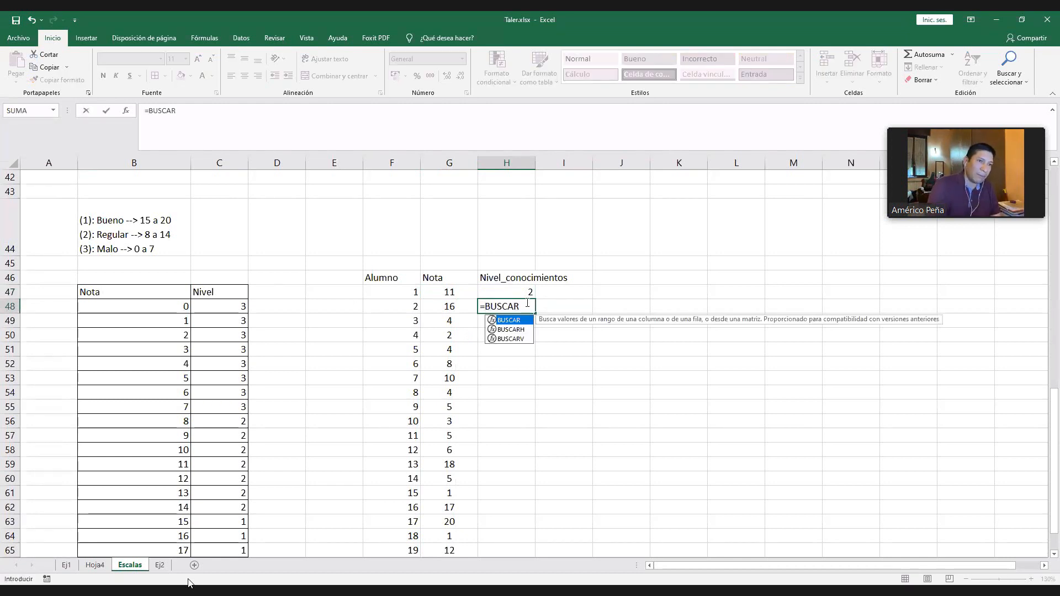
pyautogui.write('(')
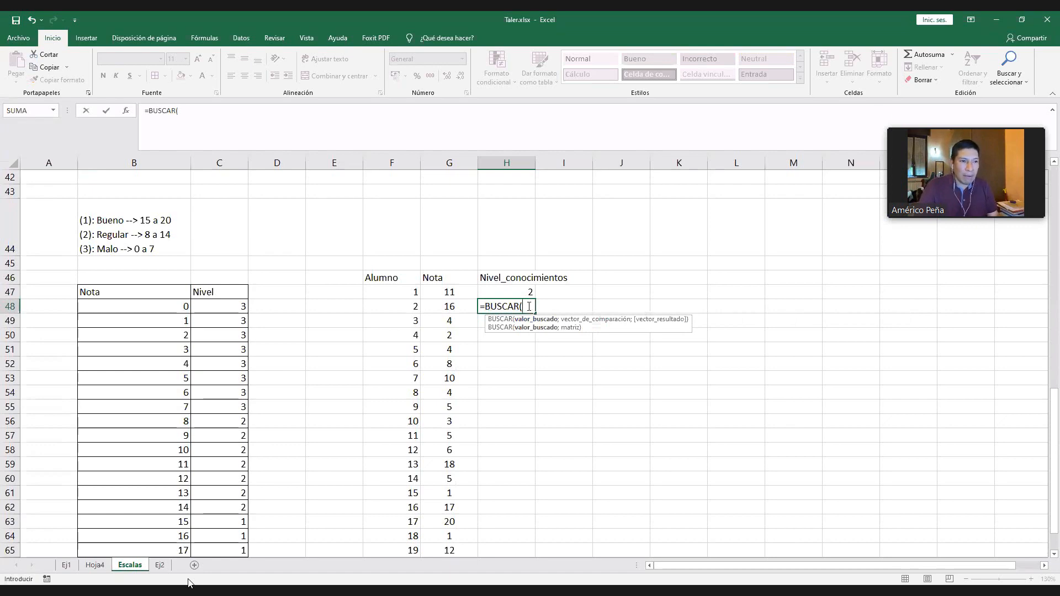
pyautogui.click(452, 307)
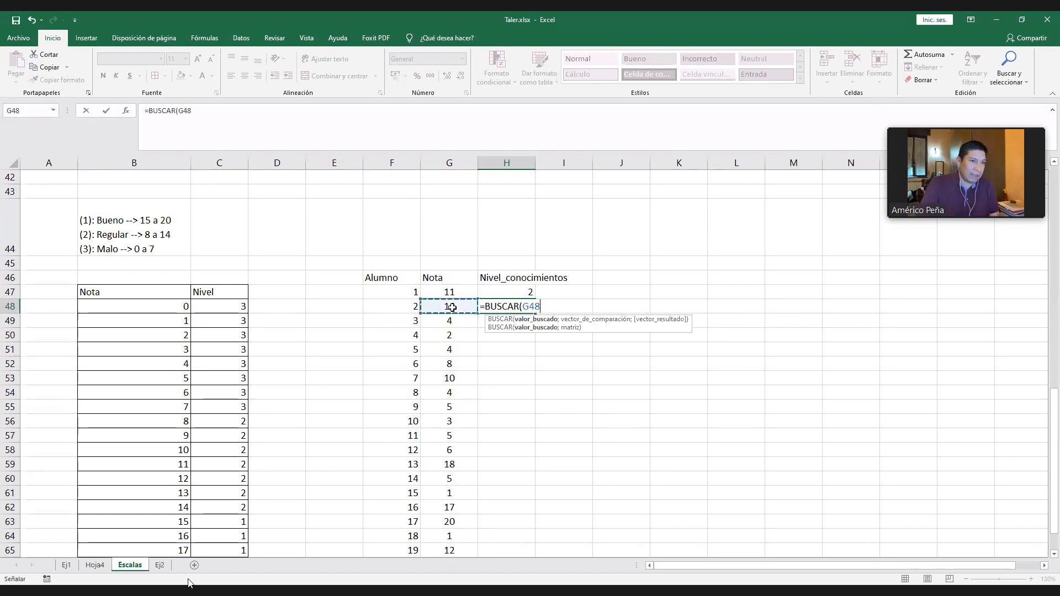
pyautogui.write(';')
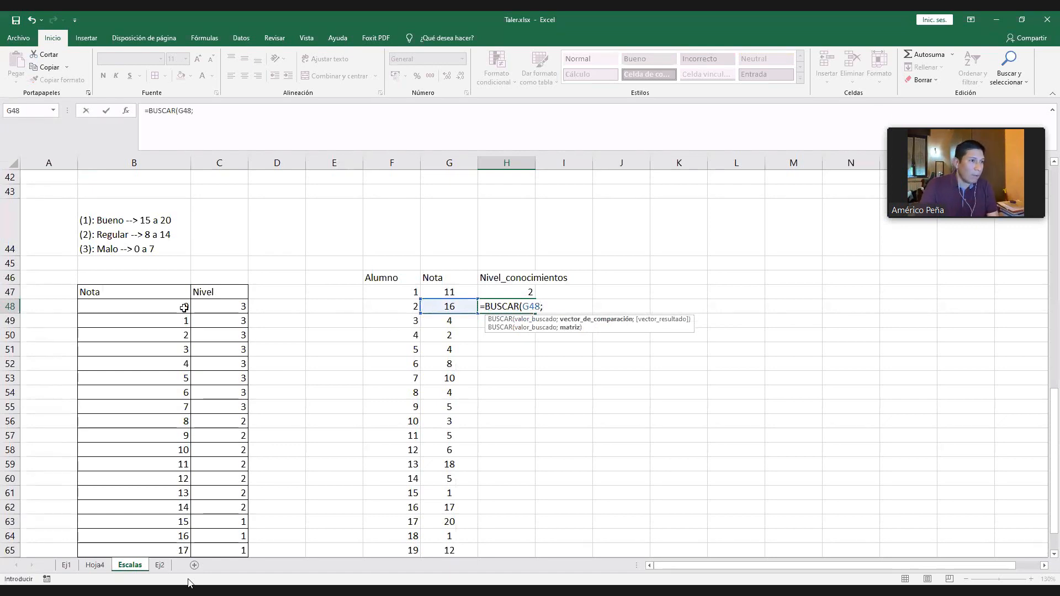
pyautogui.scroll(-1, 185, 308)
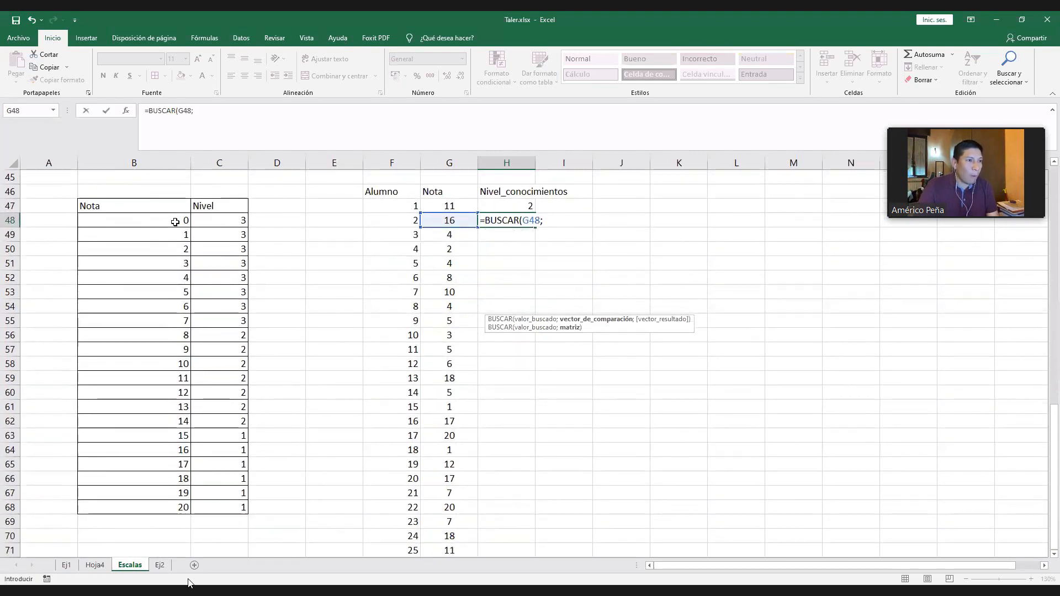
pyautogui.click(169, 220)
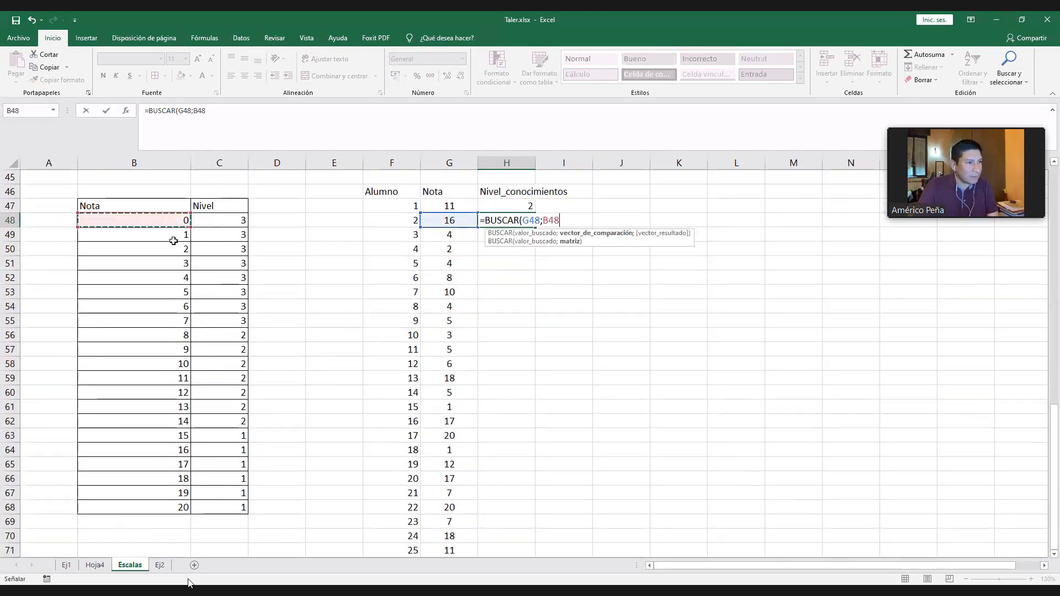
pyautogui.keyDown('shift'); pyautogui.click(177, 508); pyautogui.keyUp('shift')
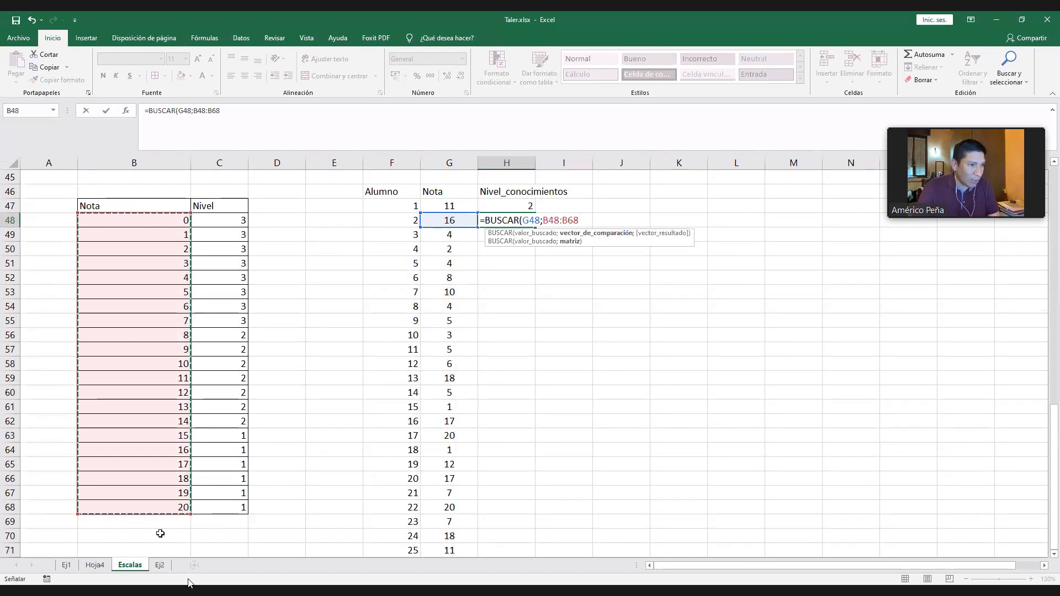
# - Add C48:C68 as the result vector and enter the formula =BUSCAR(G48;B48:B68;C48:C68) in H48
pyautogui.click(272, 117)
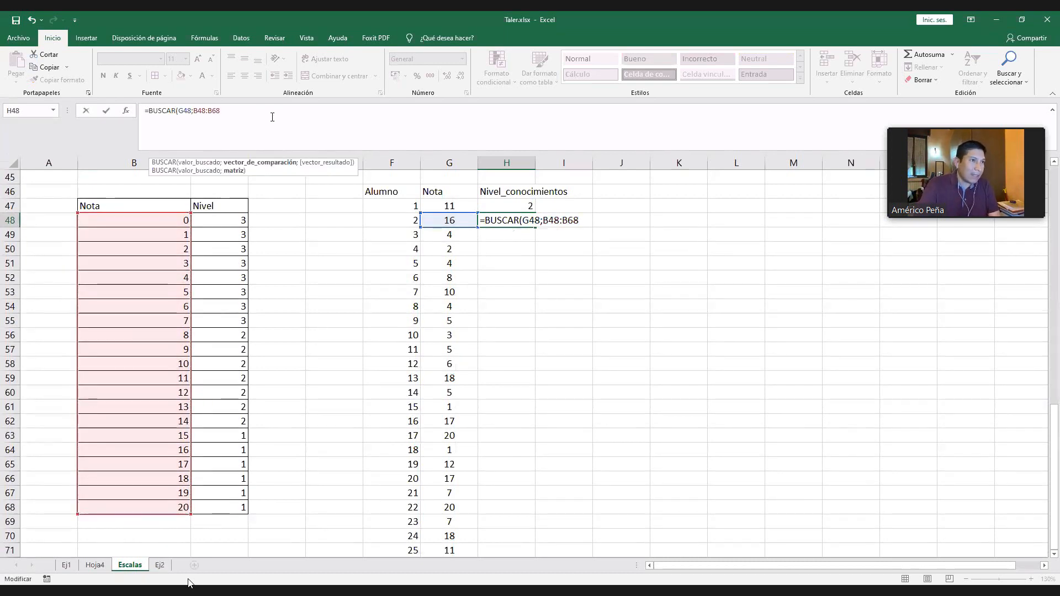
pyautogui.write(';')
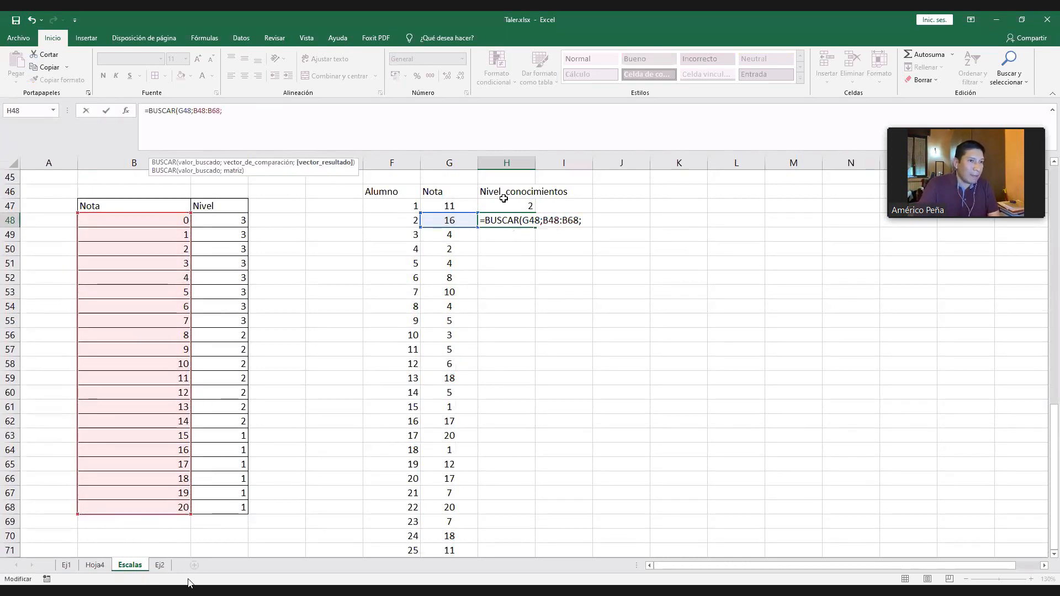
pyautogui.click(221, 219)
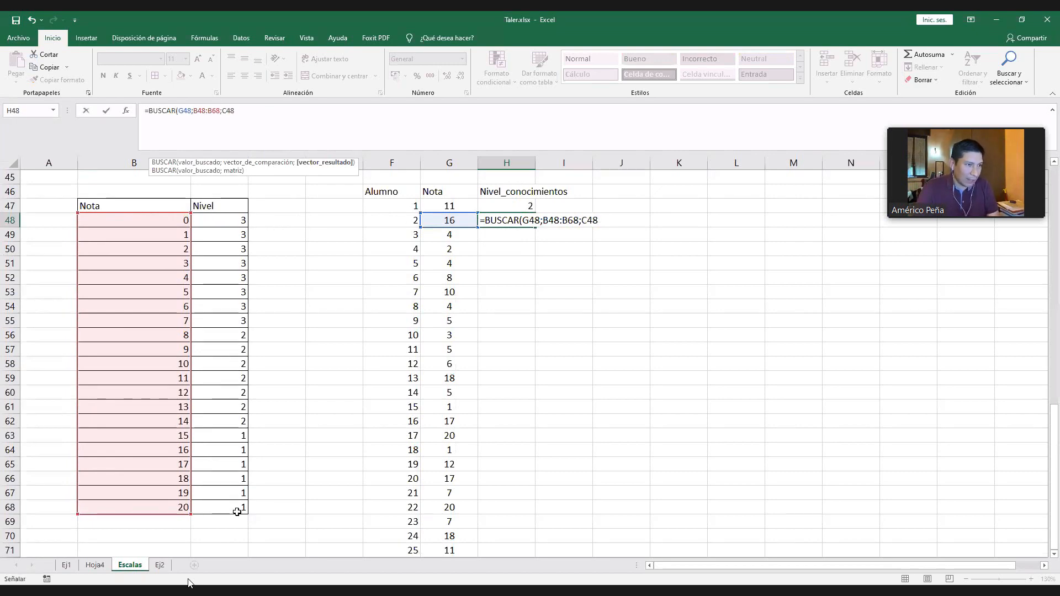
pyautogui.moveTo(237, 511); pyautogui.dragTo(227, 217)
pyautogui.click(266, 120)
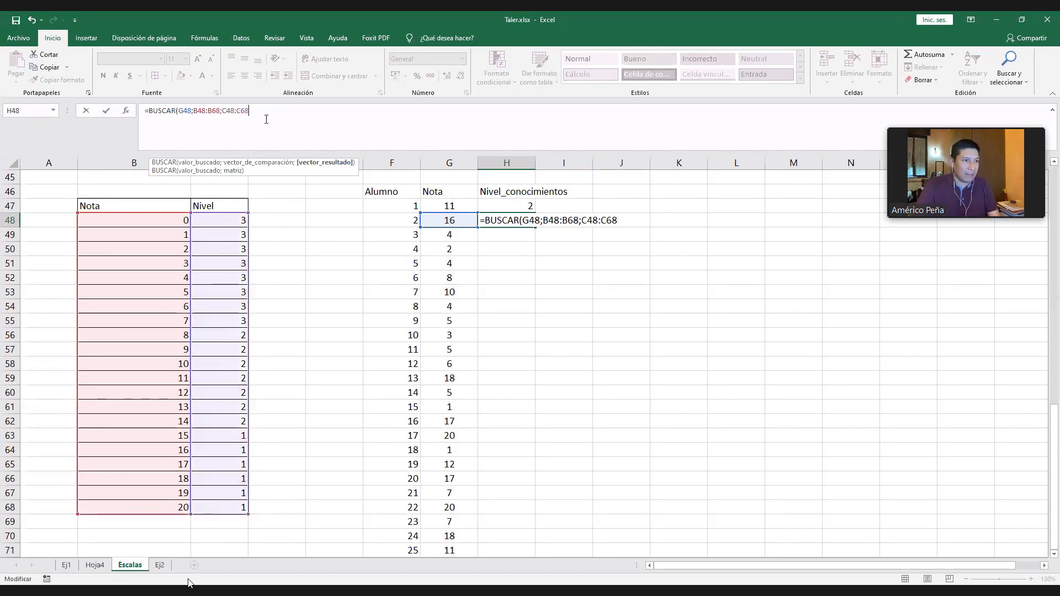
pyautogui.write(')')
pyautogui.press('Return')
pyautogui.scroll(1, 549, 244)
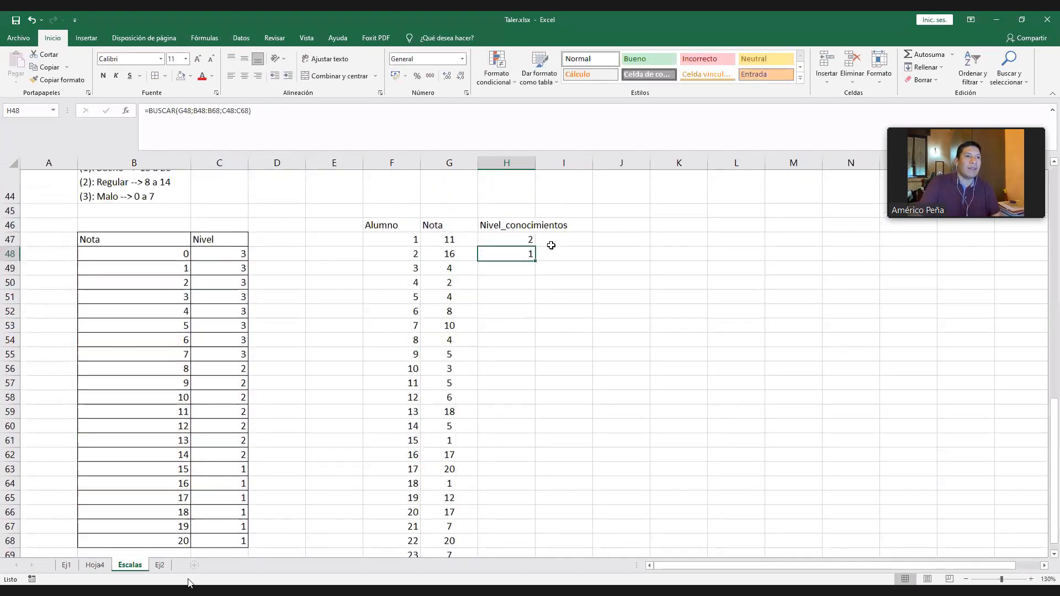
pyautogui.click(486, 307)
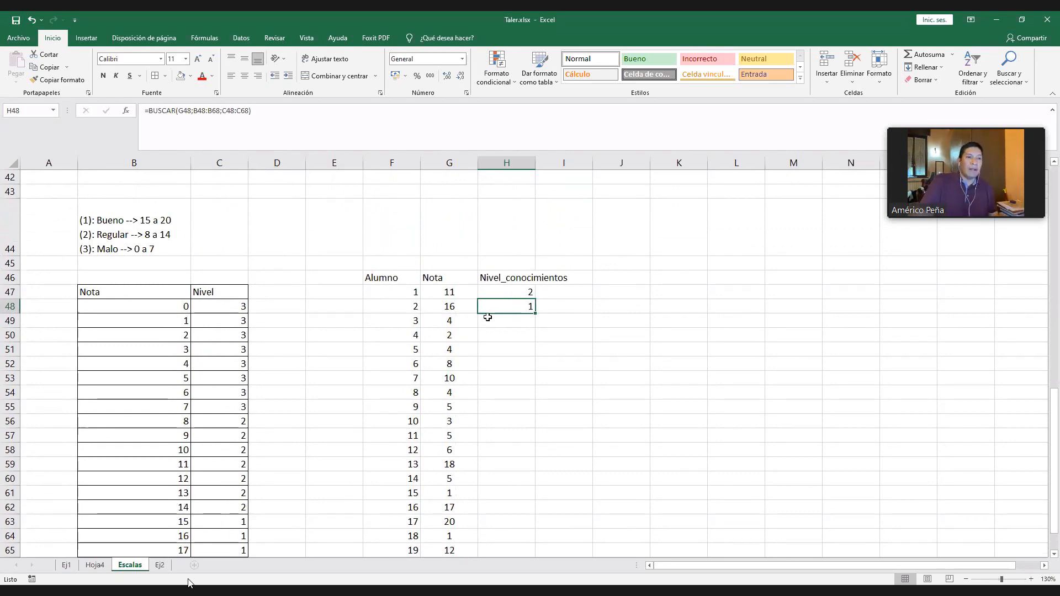
pyautogui.scroll(-2, 497, 329)
pyautogui.scroll(1, 475, 401)
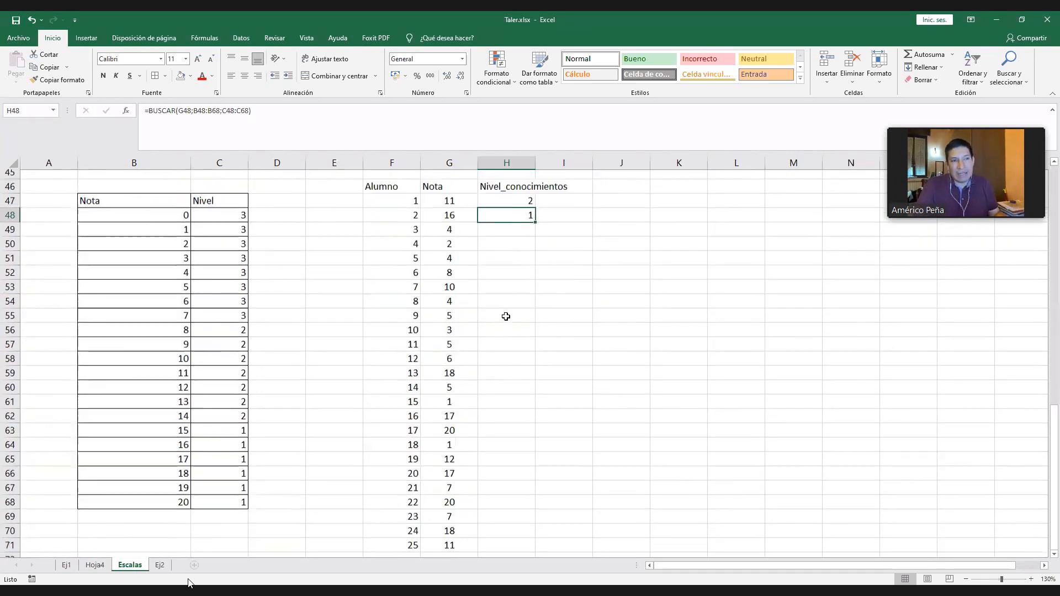
pyautogui.scroll(1, 521, 245)
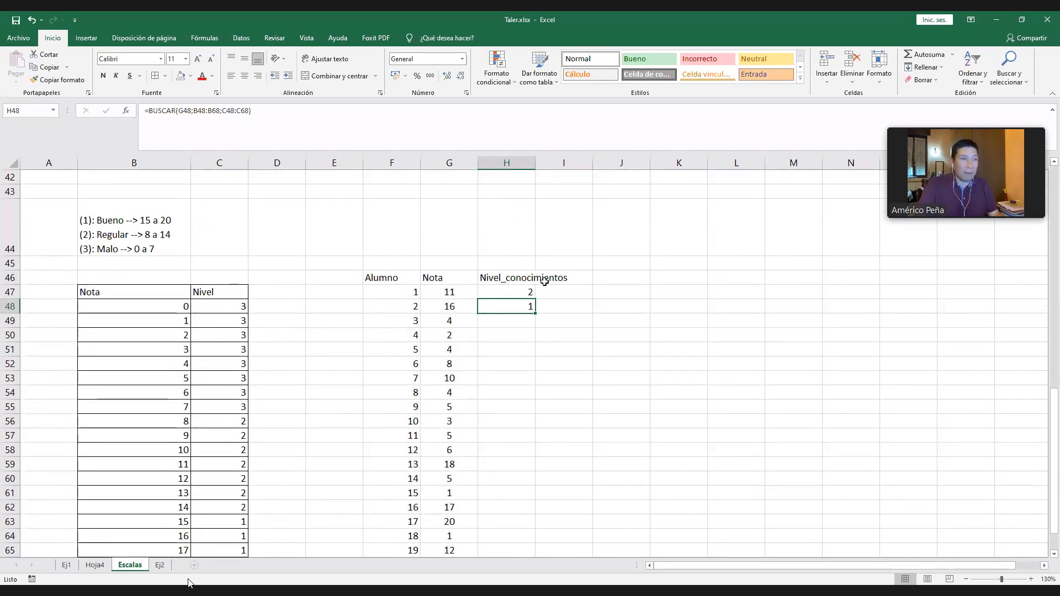
pyautogui.click(204, 114)
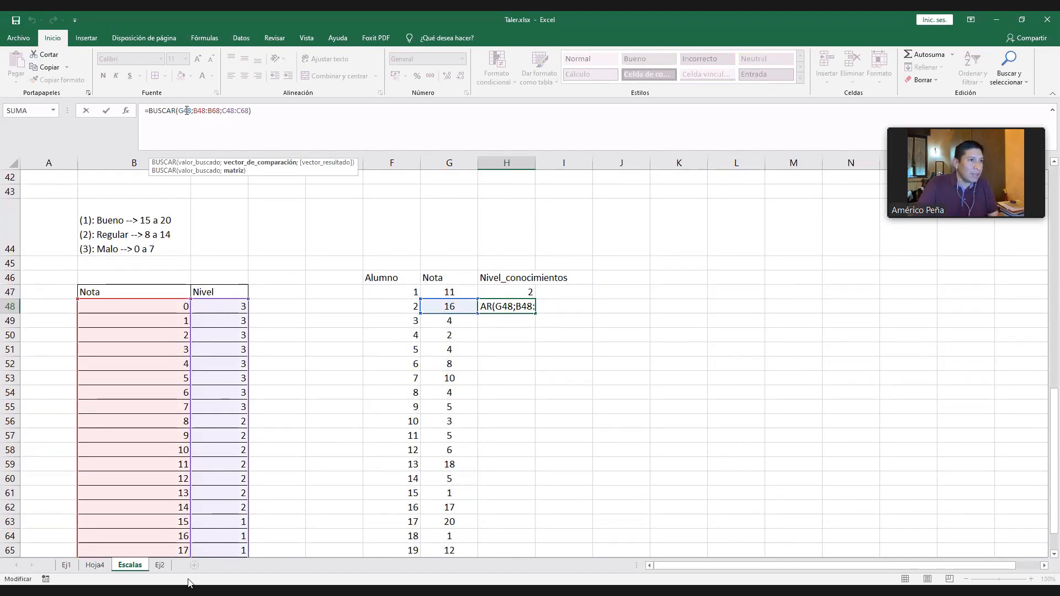
pyautogui.click(188, 114)
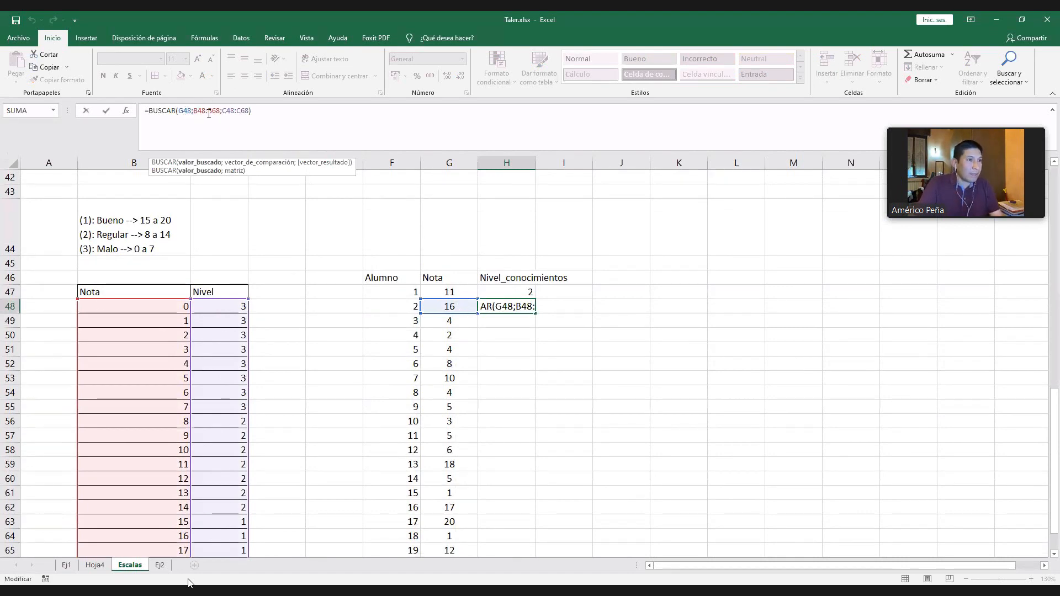
pyautogui.press('F5')
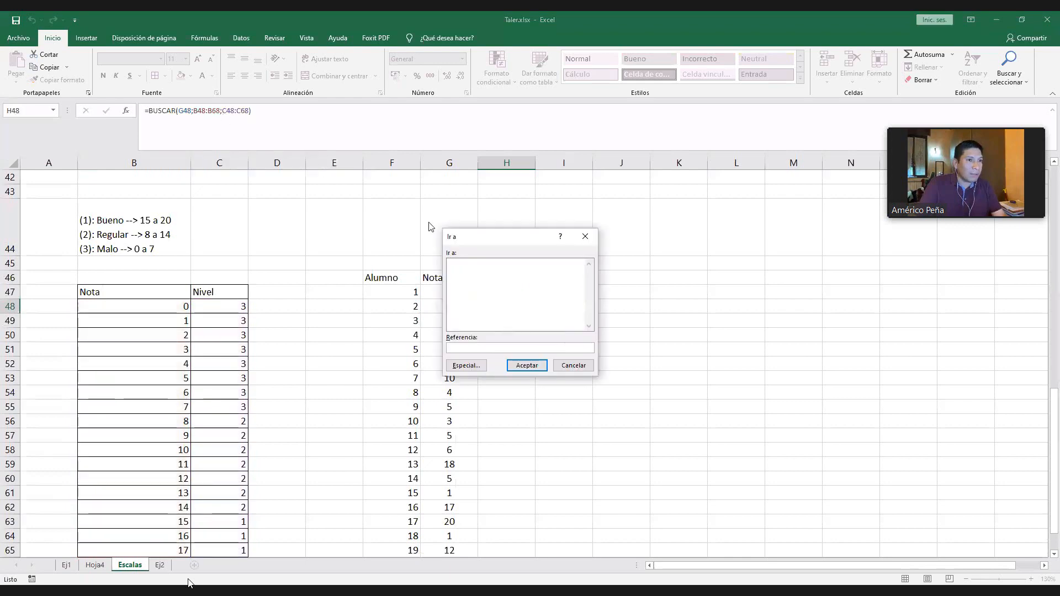
pyautogui.press('Escape')
# - Make both table ranges in the H48 formula absolute: =BUSCAR(G48;$B$48:$B$68;$C$48:$C$68)
pyautogui.click(186, 110)
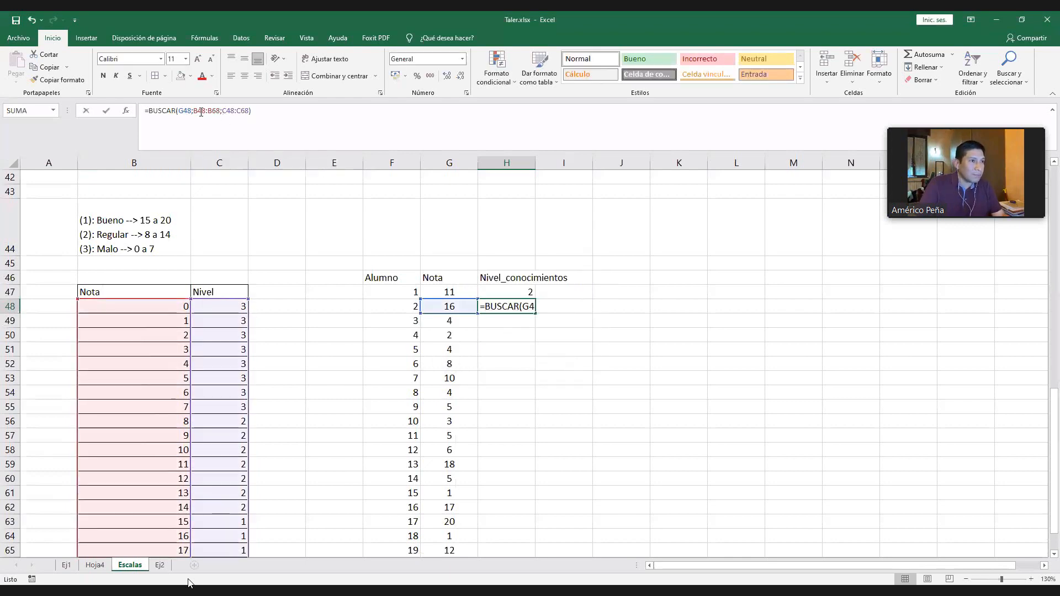
pyautogui.click(209, 112)
pyautogui.press('F4')
pyautogui.click(226, 112)
pyautogui.press('F4')
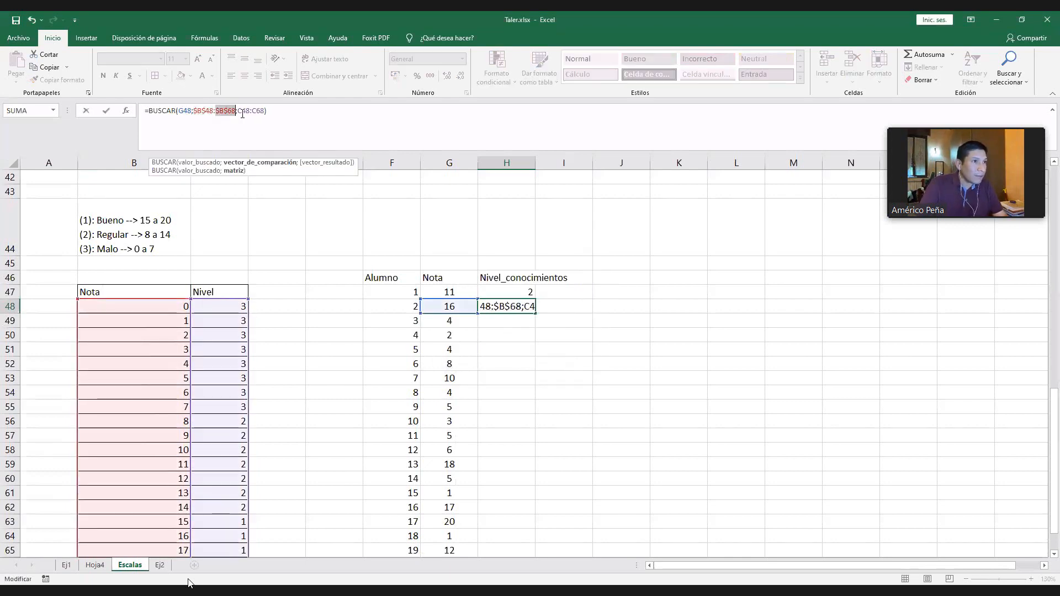
pyautogui.click(244, 112)
pyautogui.press('F4')
pyautogui.click(263, 111)
pyautogui.press('F4')
pyautogui.press('Return')
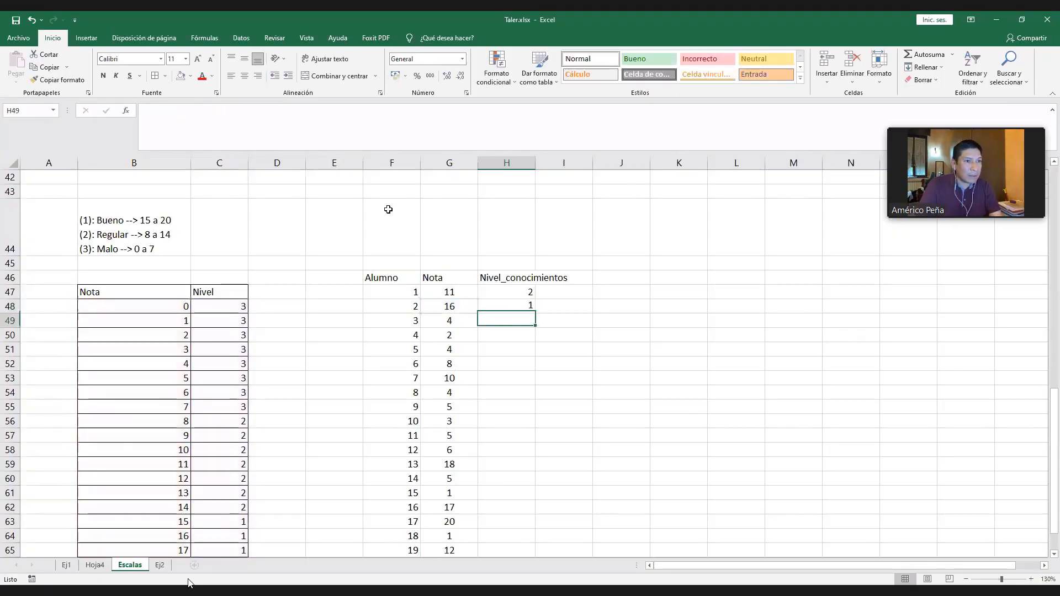
# - Fill the H48 formula down to H71 to code every remaining student's level, and look over the column
pyautogui.press('Up')
pyautogui.moveTo(536, 316); pyautogui.dragTo(534, 502)
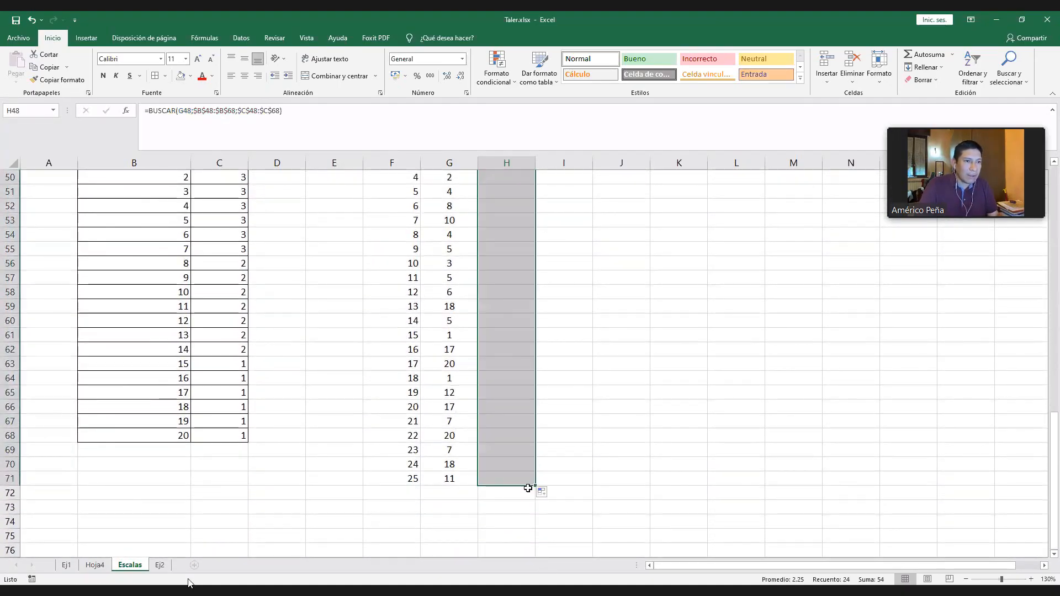
pyautogui.scroll(3, 545, 436)
pyautogui.click(575, 362)
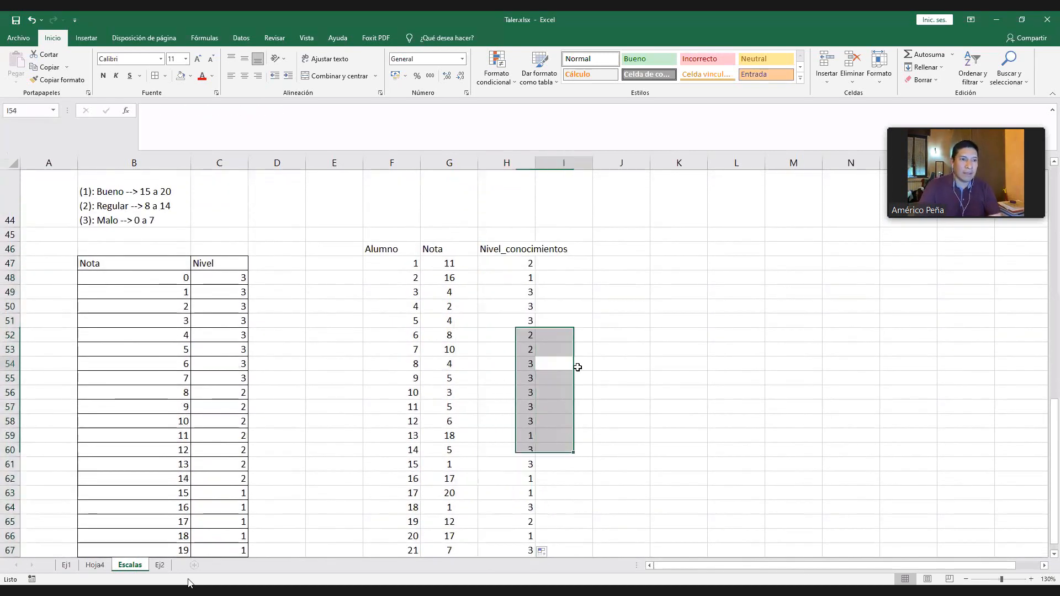
pyautogui.scroll(-2, 576, 365)
pyautogui.scroll(2, 578, 367)
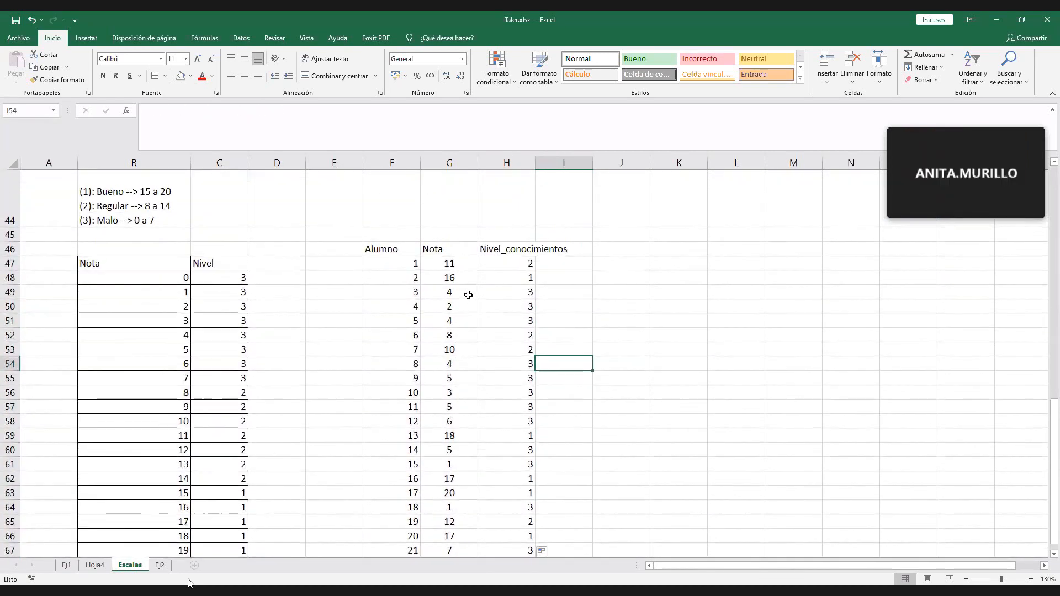
# - Centre columns F to H horizontally and widen column H to fit the Nivel_conocimientos heading
pyautogui.click(518, 163)
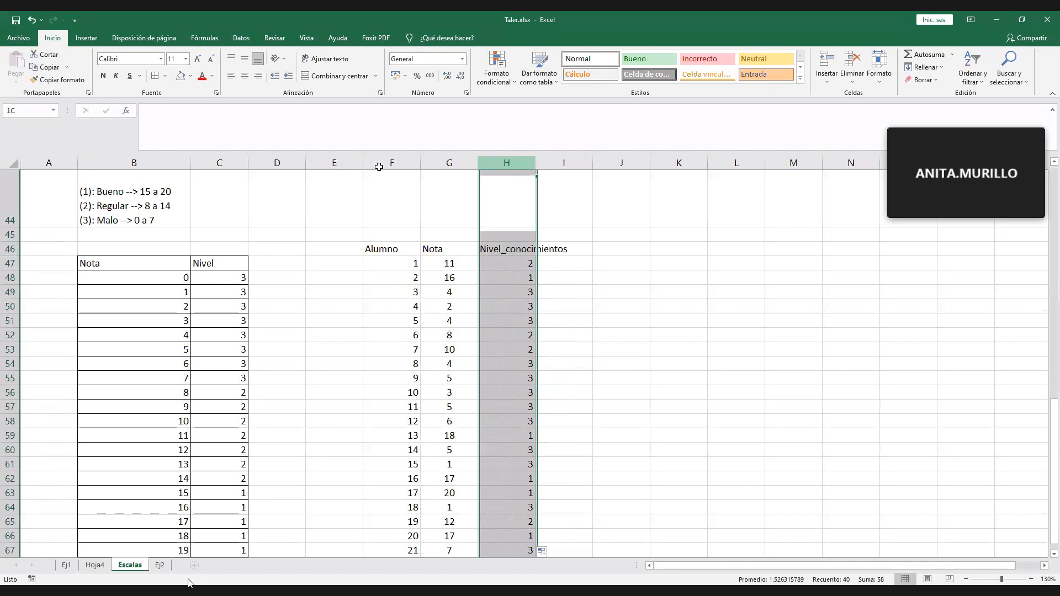
pyautogui.keyDown('shift'); pyautogui.click(379, 164); pyautogui.keyUp('shift')
pyautogui.click(254, 75)
pyautogui.click(244, 76)
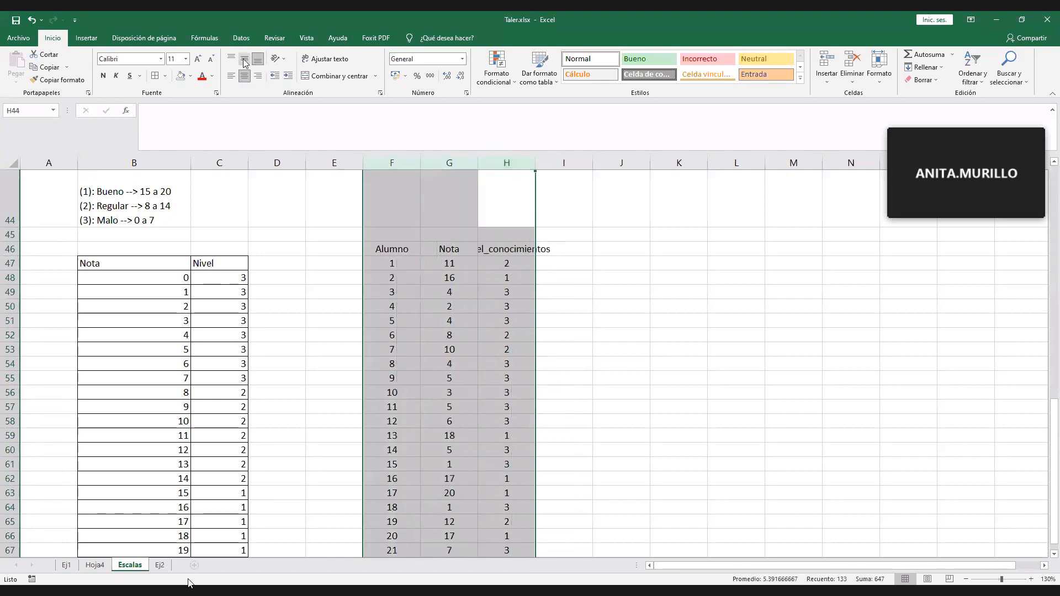
pyautogui.click(670, 322)
pyautogui.doubleClick(537, 168)
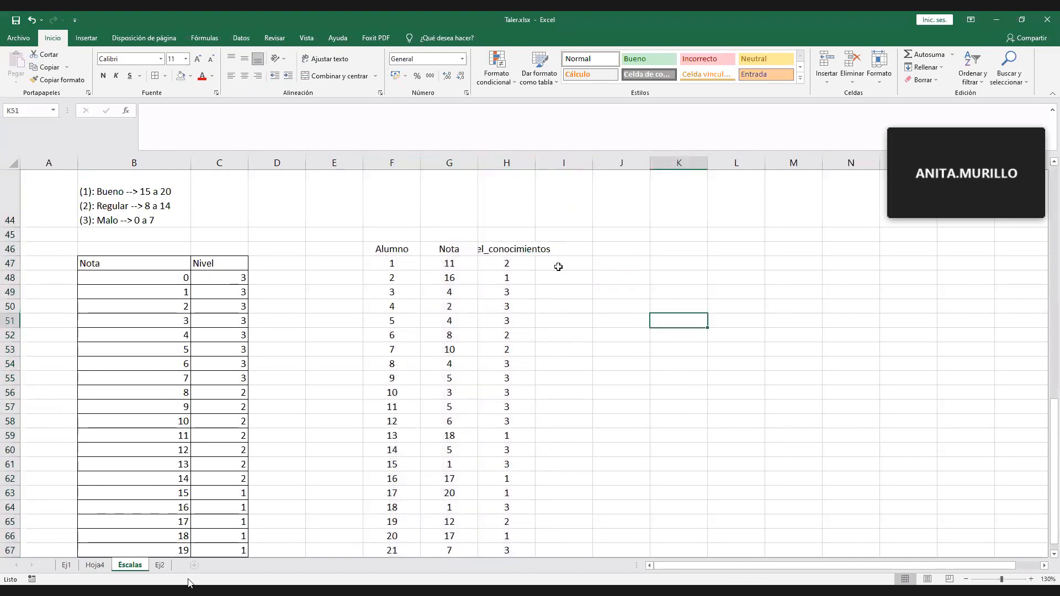
pyautogui.click(558, 264)
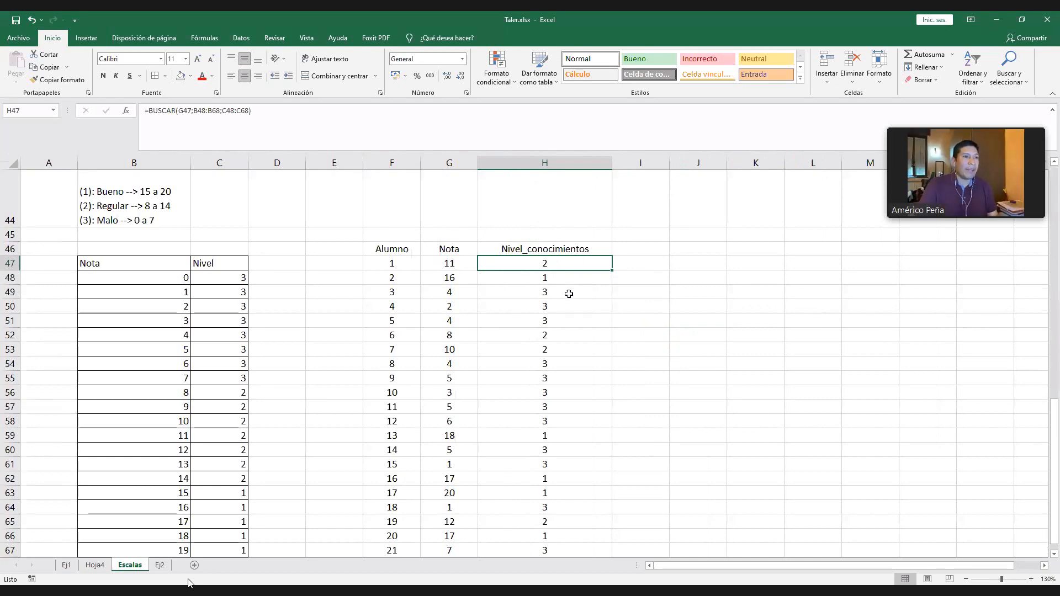
# - Undo the formatting of columns F to H, the fill down to H71 and the absolute references in H48
pyautogui.hotkey('ctrl', 'z')
pyautogui.hotkey('ctrl', 'z')
pyautogui.click(514, 265)
pyautogui.click(514, 321)
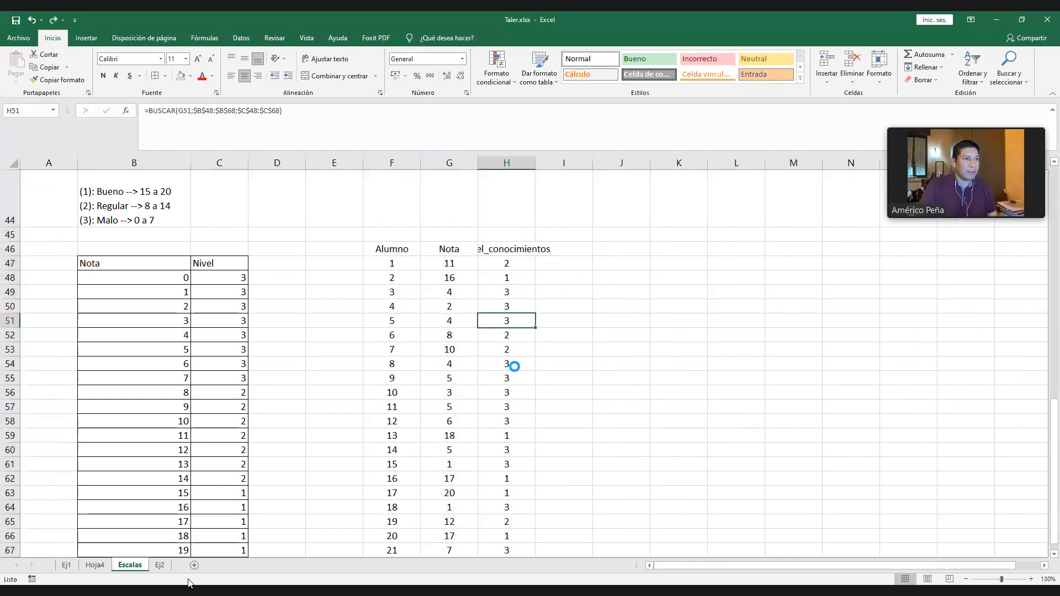
pyautogui.hotkey('ctrl', 'z')
pyautogui.hotkey('ctrl', 'z')
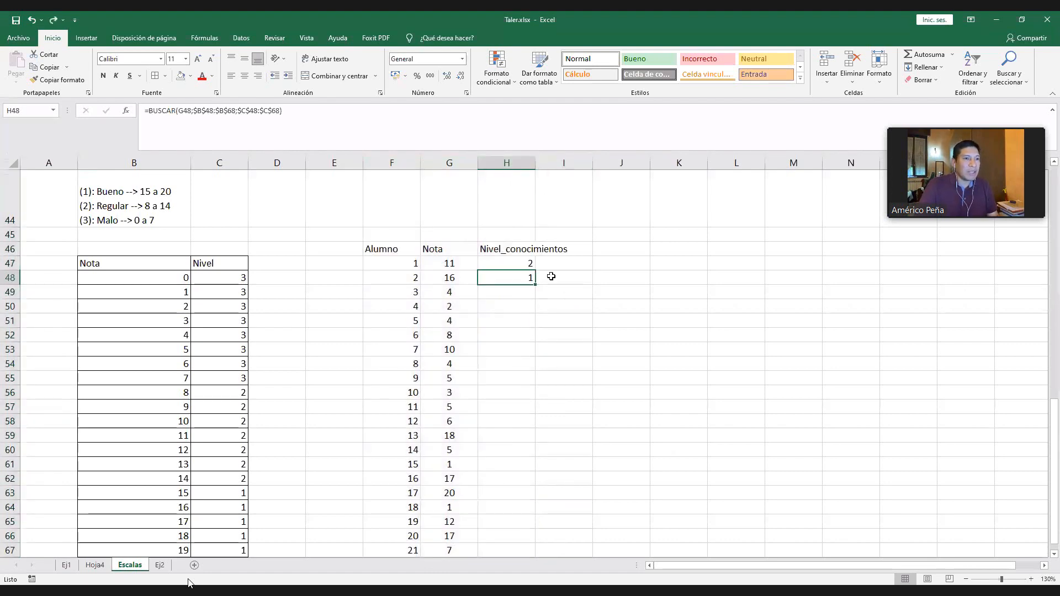
pyautogui.hotkey('ctrl', 'y')
pyautogui.hotkey('ctrl', 'z')
pyautogui.hotkey('ctrl', 'z')
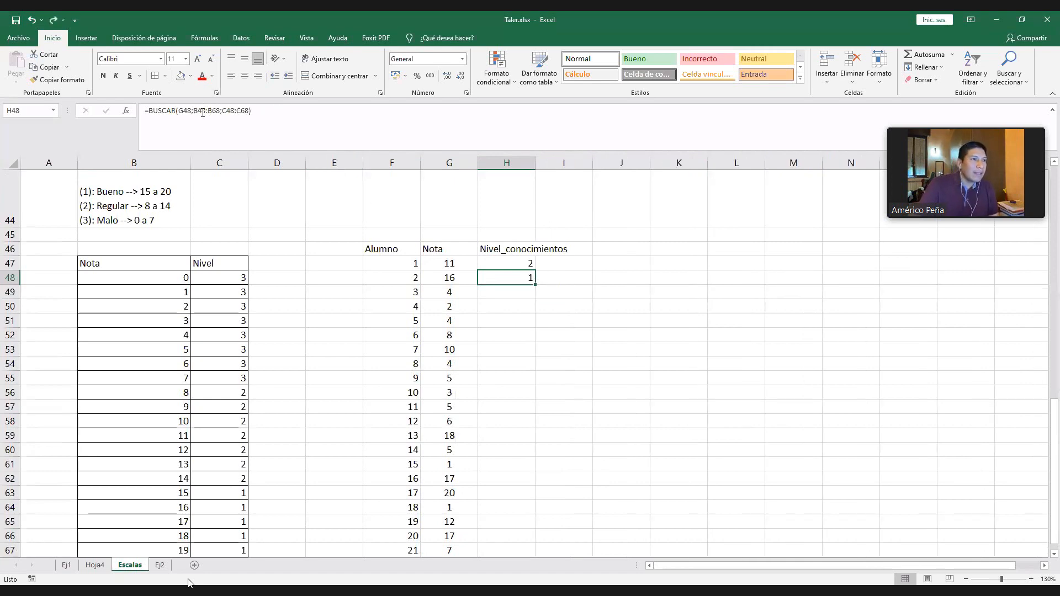
# - Make both table ranges in the H48 lookup formula absolute again: =BUSCAR(G48;$B$48:$B$68;$C$48:$C$68)
pyautogui.moveTo(193, 110); pyautogui.dragTo(249, 114)
pyautogui.click(222, 110)
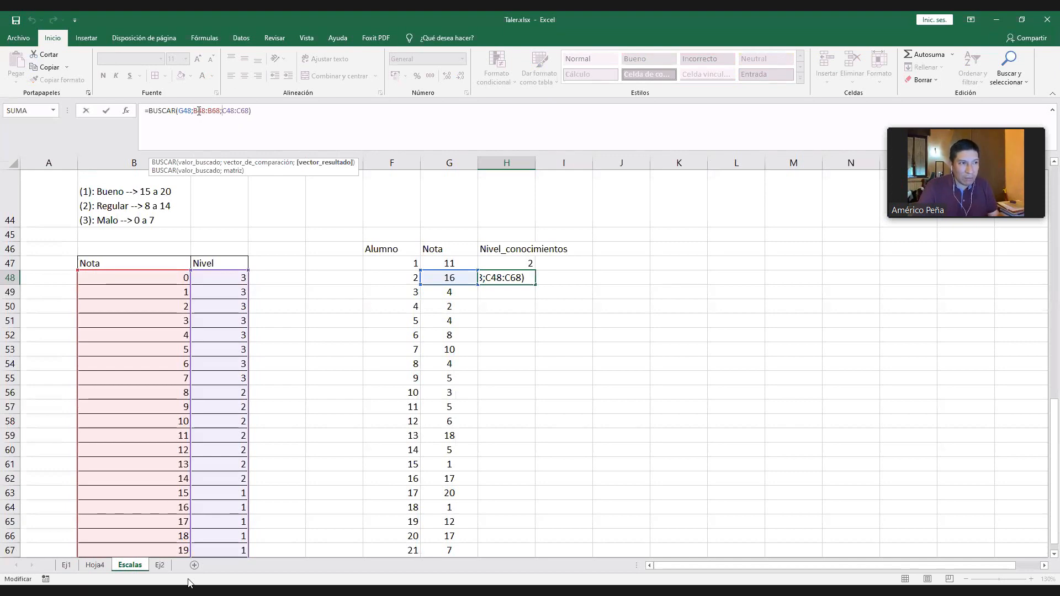
pyautogui.click(199, 111)
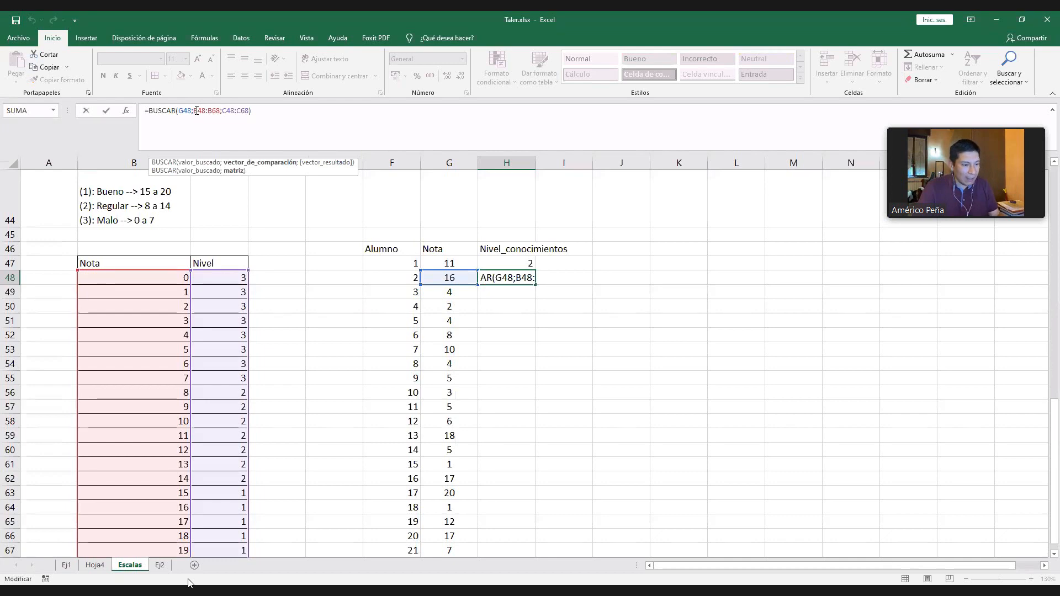
pyautogui.press('F4')
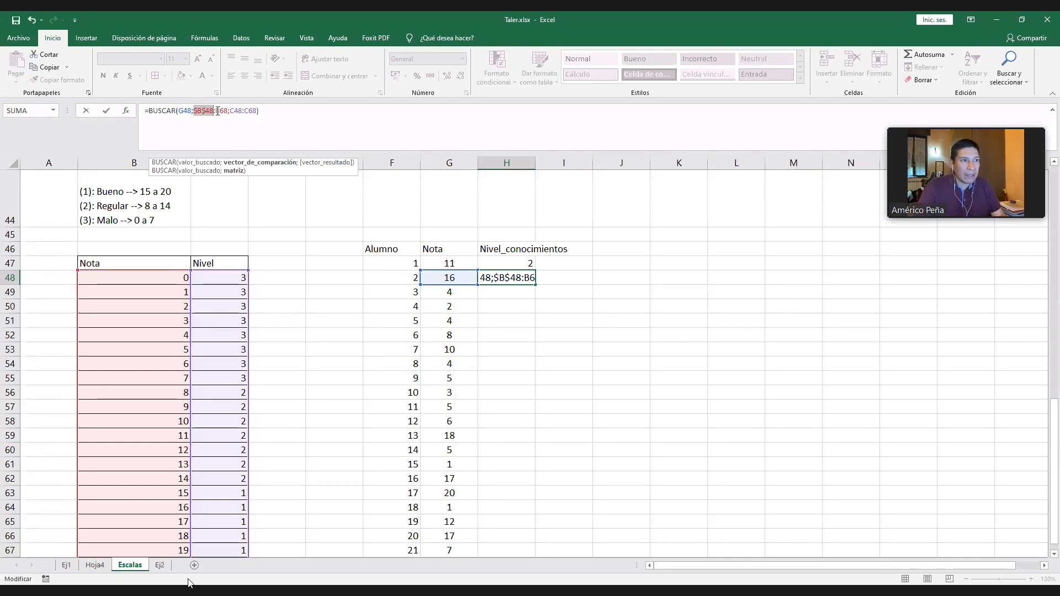
pyautogui.click(220, 111)
pyautogui.press('F4')
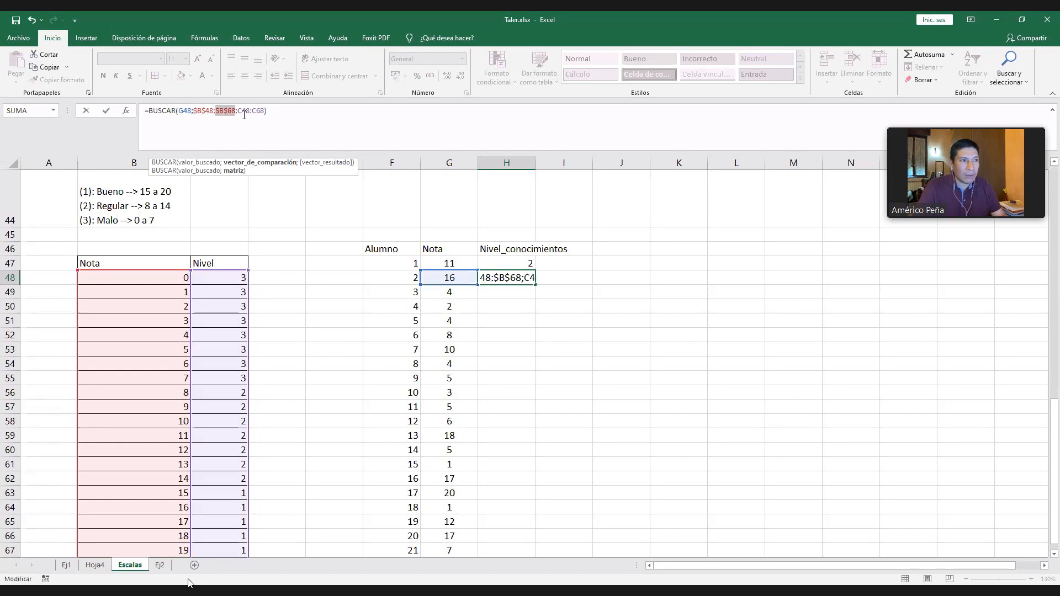
pyautogui.click(246, 113)
pyautogui.press('F4')
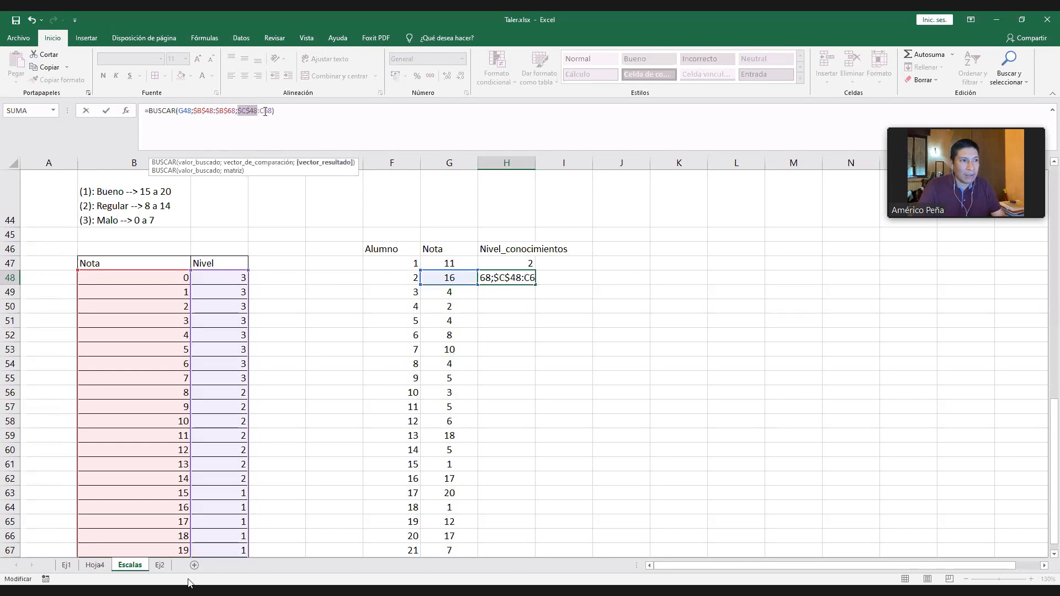
pyautogui.click(268, 112)
pyautogui.press('F4')
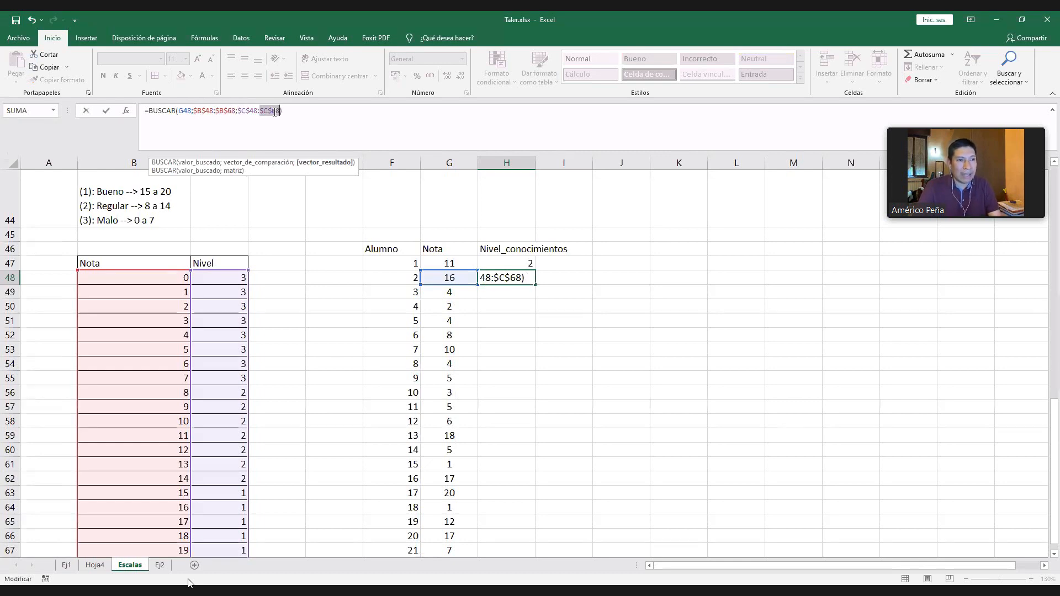
pyautogui.press('Return')
# - Copy the absolute-reference BUSCAR formula from H48 down through H71 for the remaining students
pyautogui.click(524, 276)
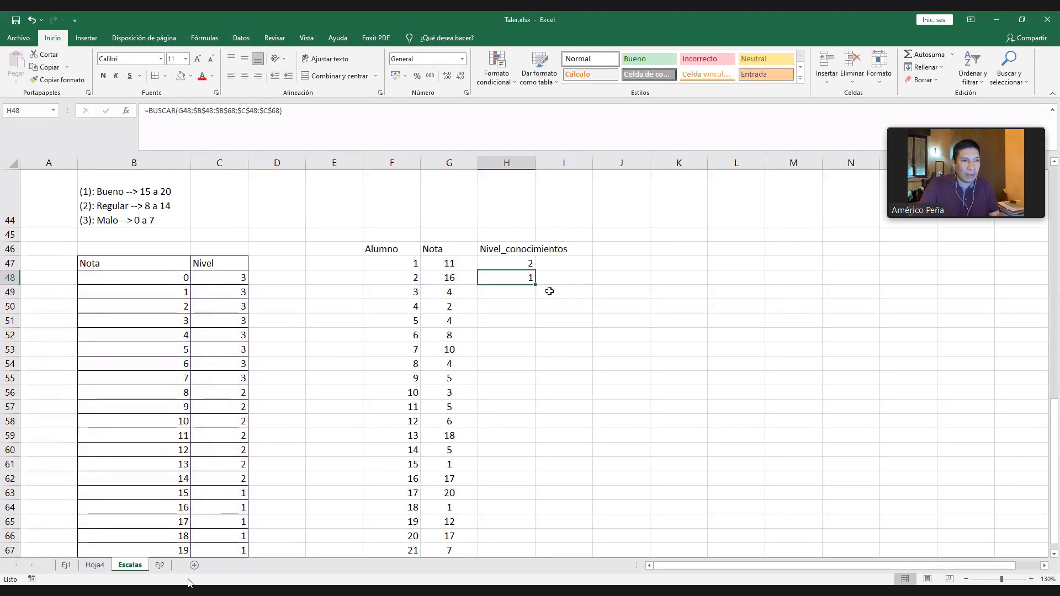
pyautogui.doubleClick(454, 280)
pyautogui.press('Escape')
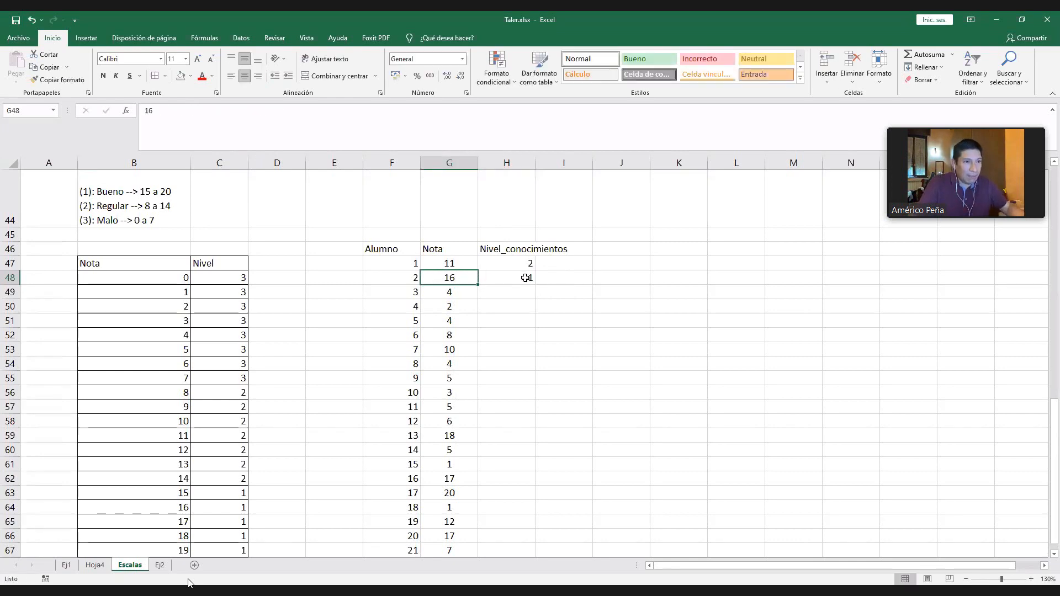
pyautogui.click(526, 277)
pyautogui.moveTo(535, 285); pyautogui.dragTo(533, 507)
pyautogui.scroll(1, 549, 396)
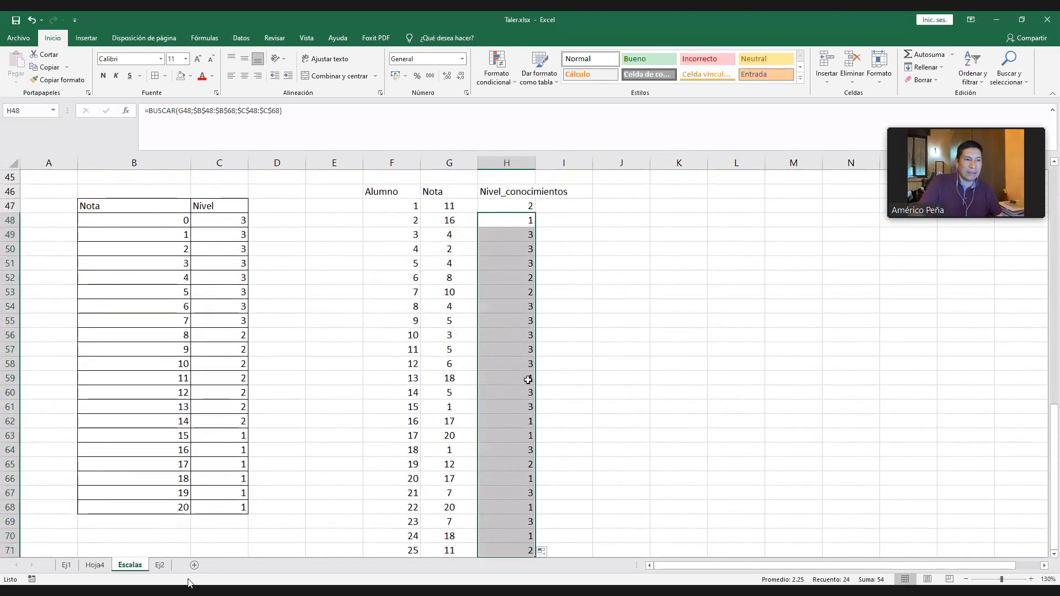
# - Inspect the copied formula in H57 and the cells and ranges it refers to
pyautogui.doubleClick(529, 350)
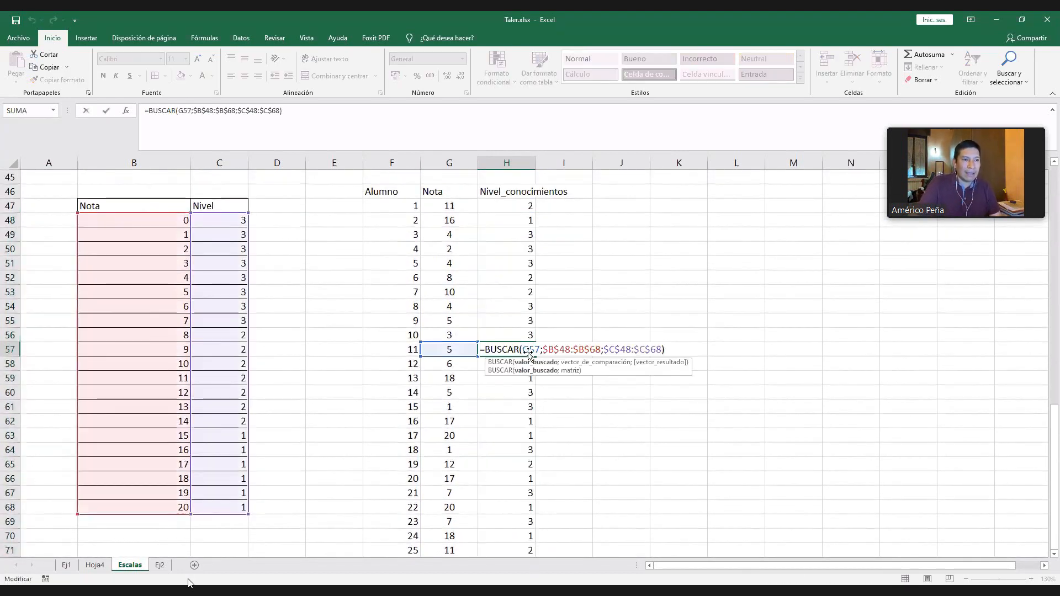
pyautogui.press('Escape')
pyautogui.doubleClick(528, 350)
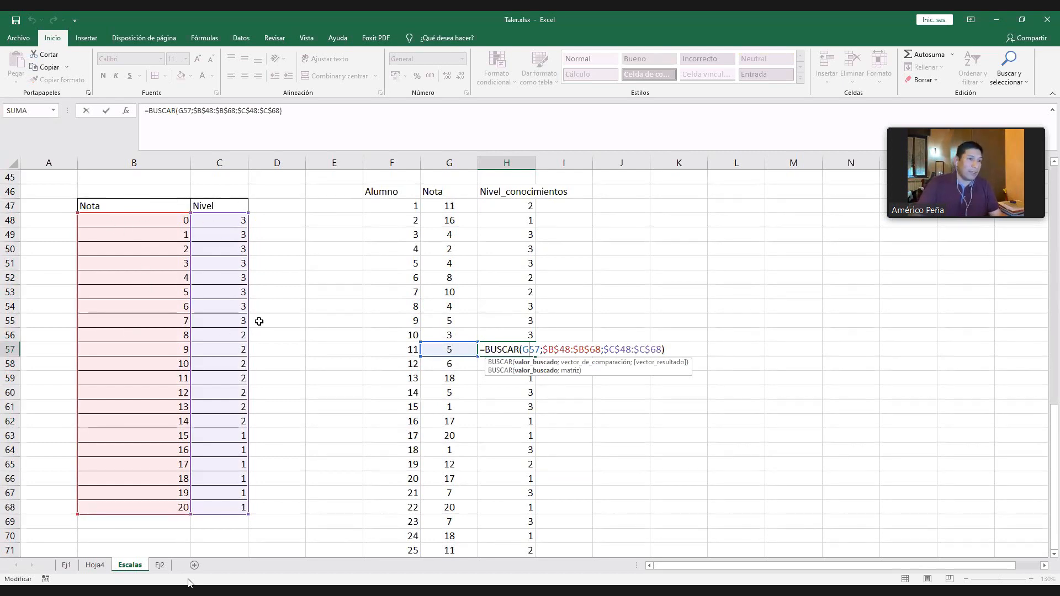
pyautogui.hotkey('ctrl', 'Return')
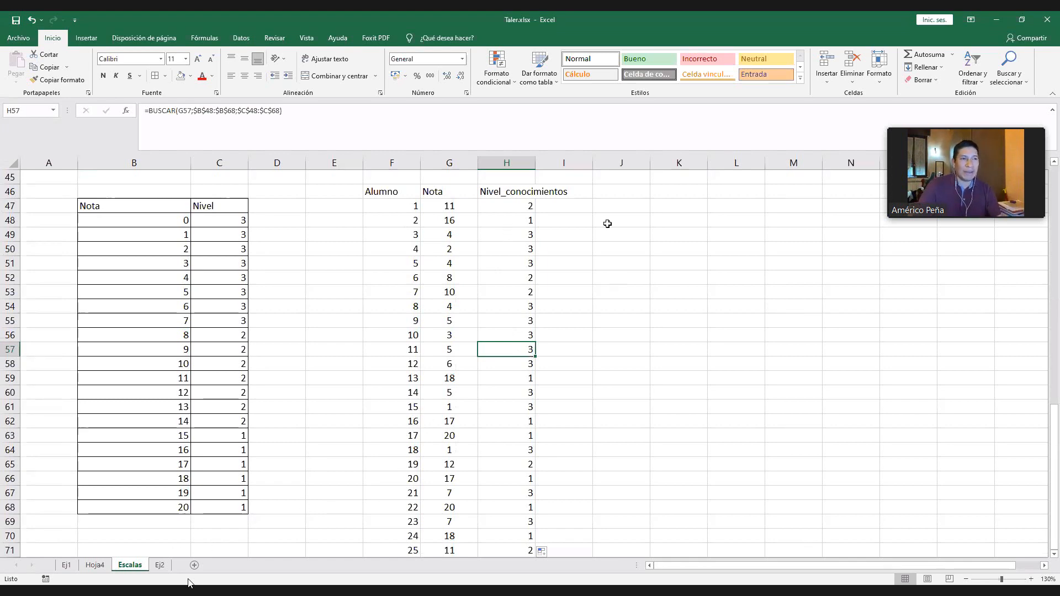
# - Examine the last student's formula in H71 and the whole range of coded levels in H47:H71
pyautogui.scroll(-2, 525, 387)
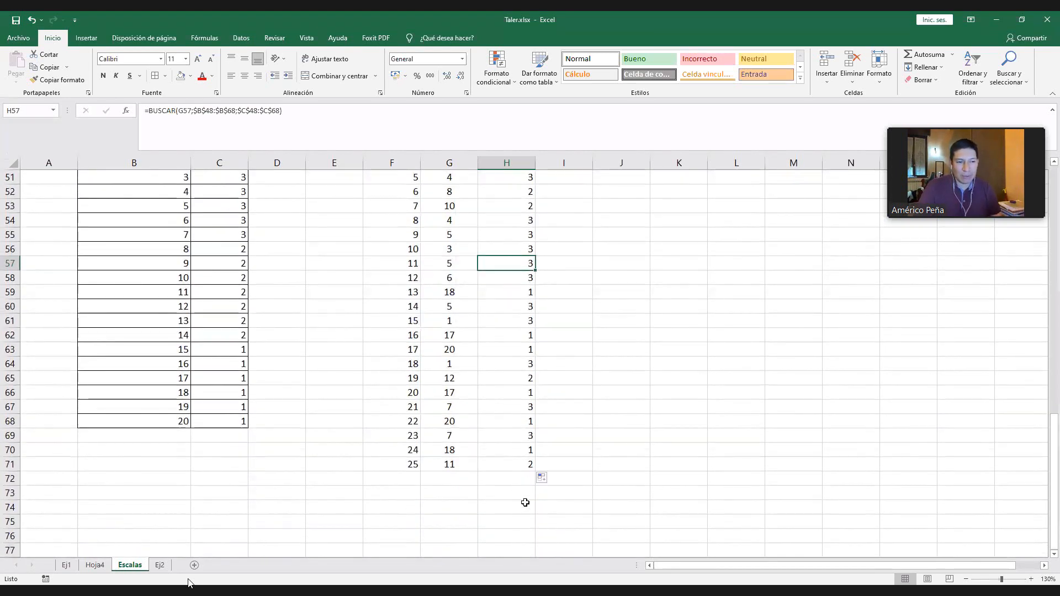
pyautogui.click(525, 503)
pyautogui.click(525, 464)
pyautogui.scroll(3, 525, 386)
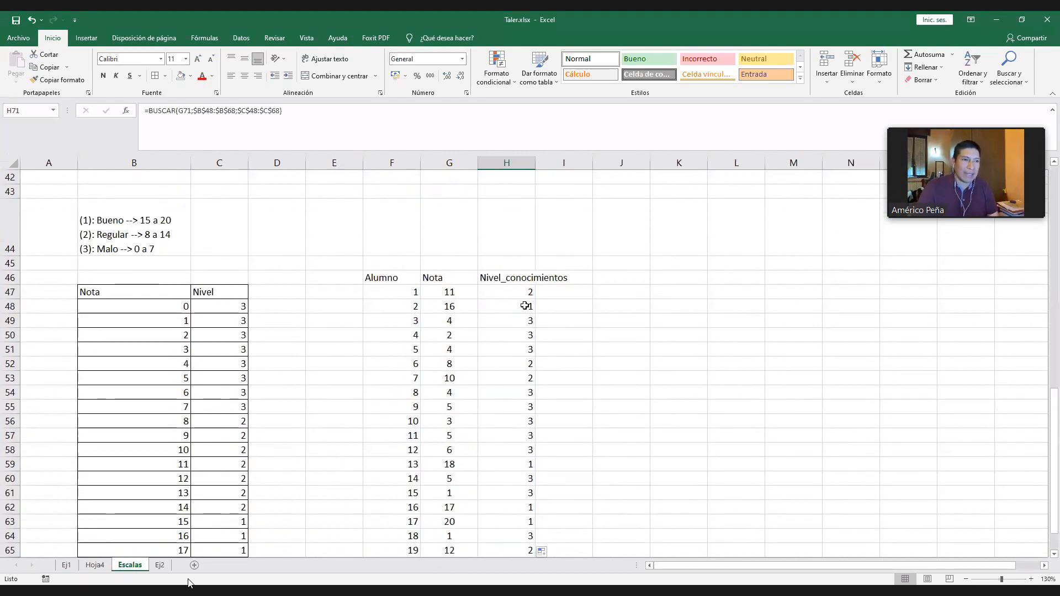
pyautogui.keyDown('shift'); pyautogui.click(525, 296); pyautogui.keyUp('shift')
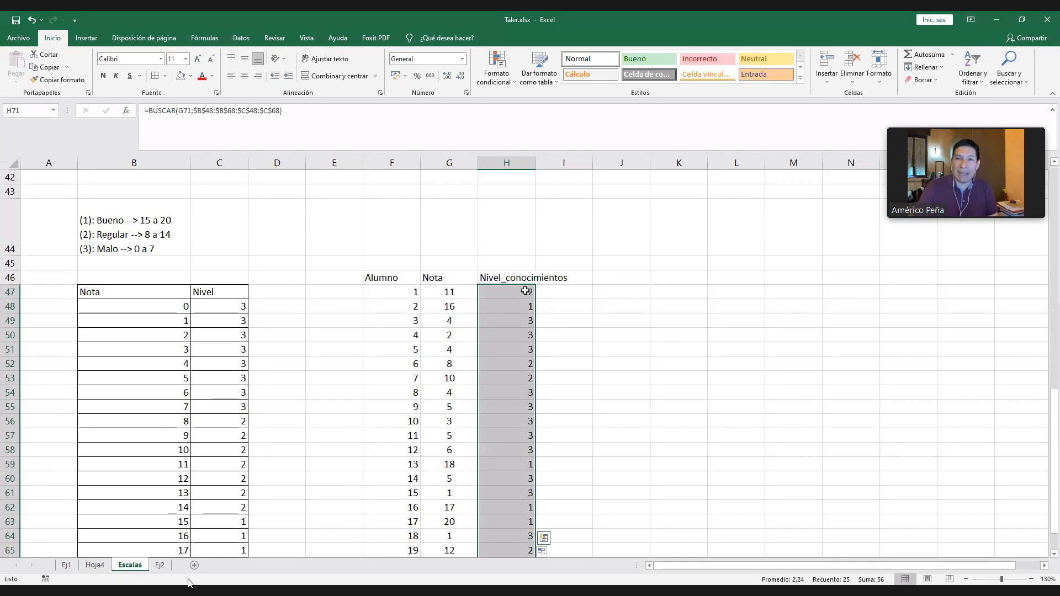
pyautogui.scroll(-2, 526, 299)
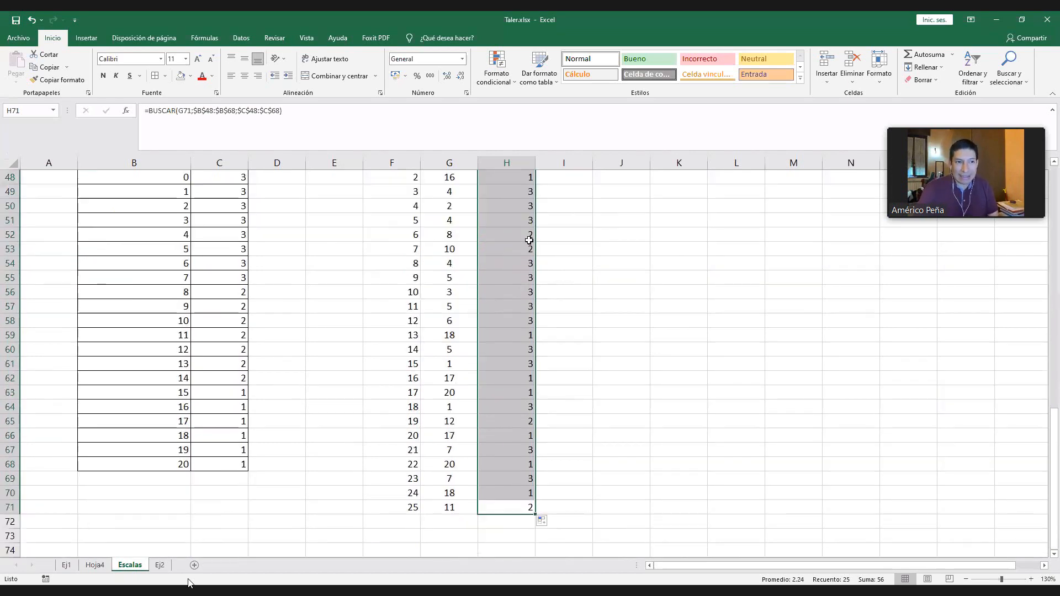
pyautogui.scroll(1, 528, 239)
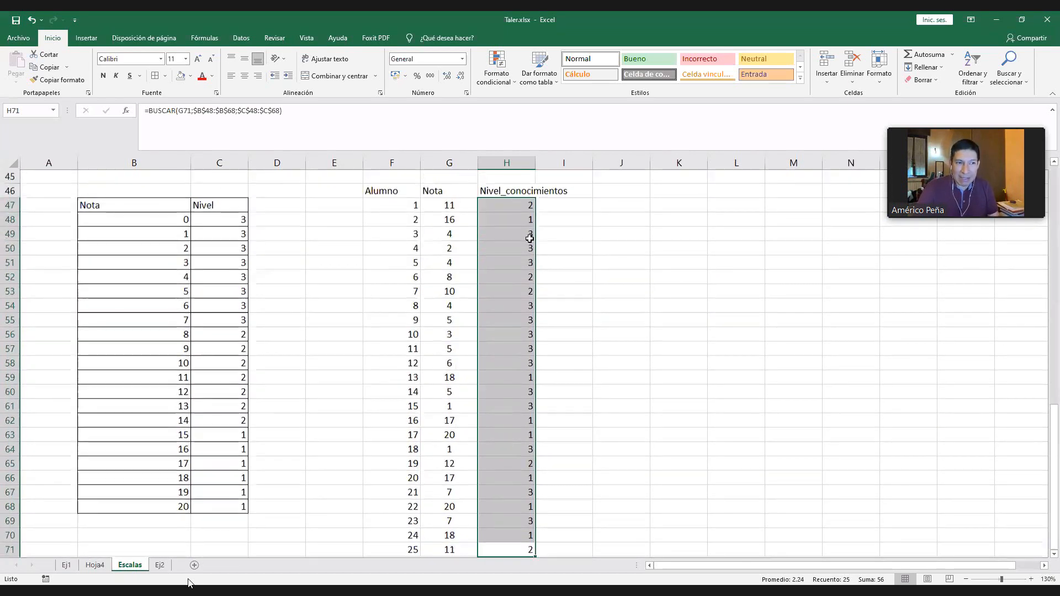
pyautogui.scroll(-1, 538, 469)
pyautogui.click(516, 537)
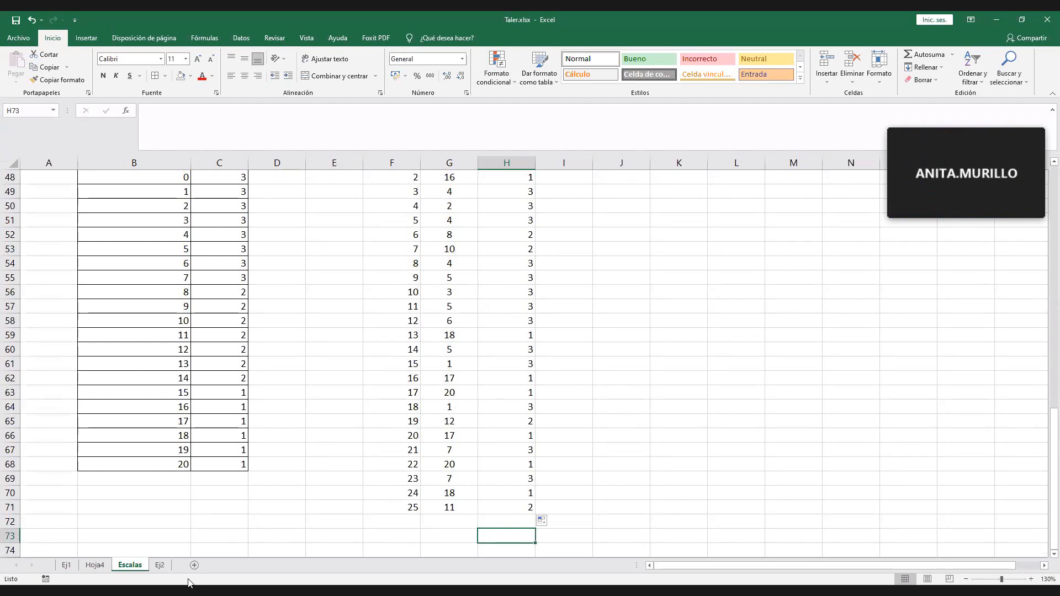
pyautogui.click(188, 583)
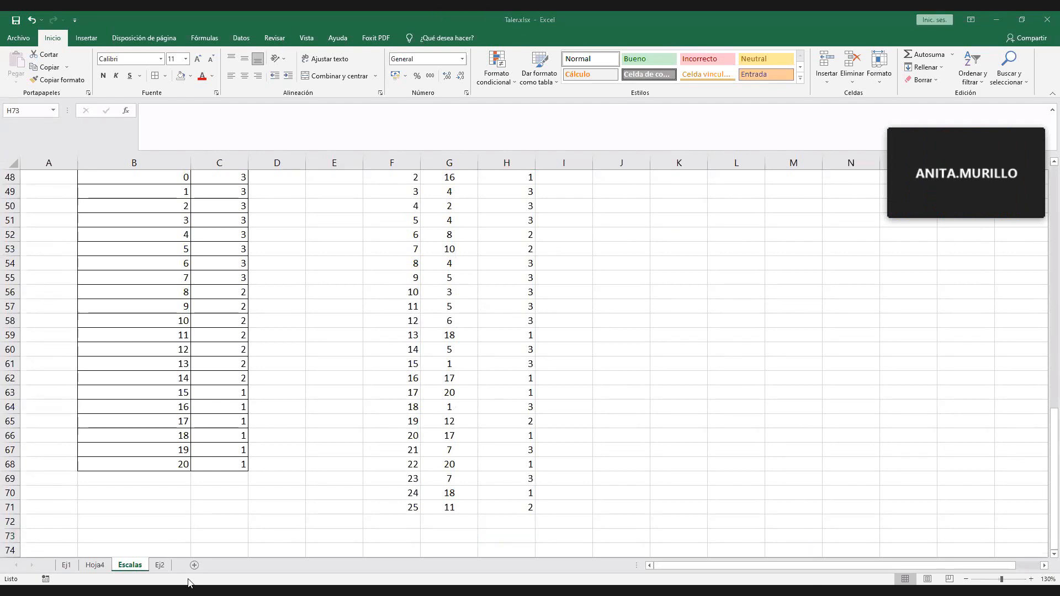
# - Enter the random-number formula =ALEATORIO() in cell J47, beside the student table
pyautogui.scroll(3, 583, 336)
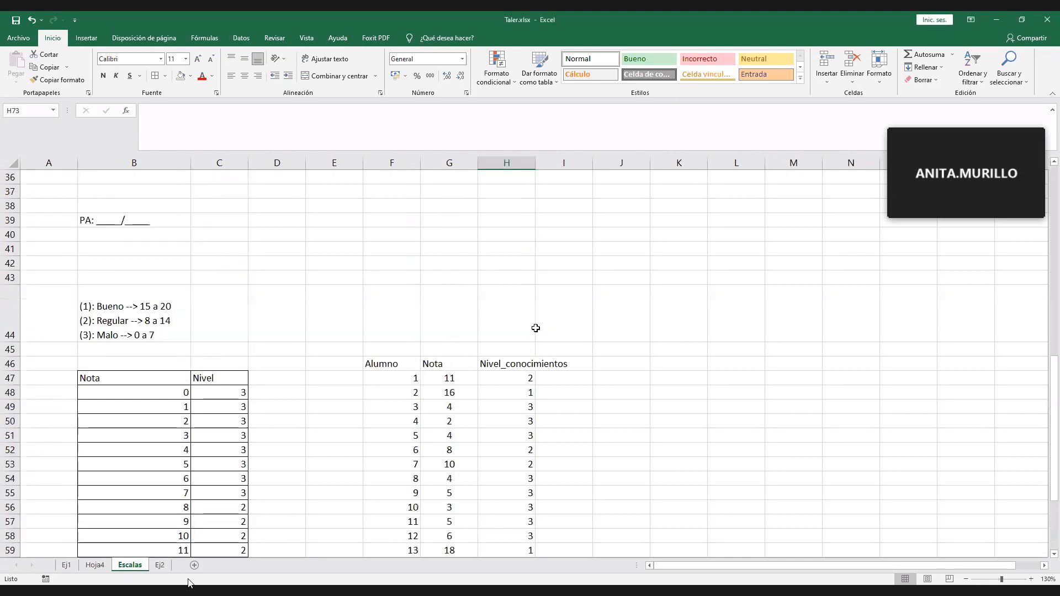
pyautogui.click(643, 339)
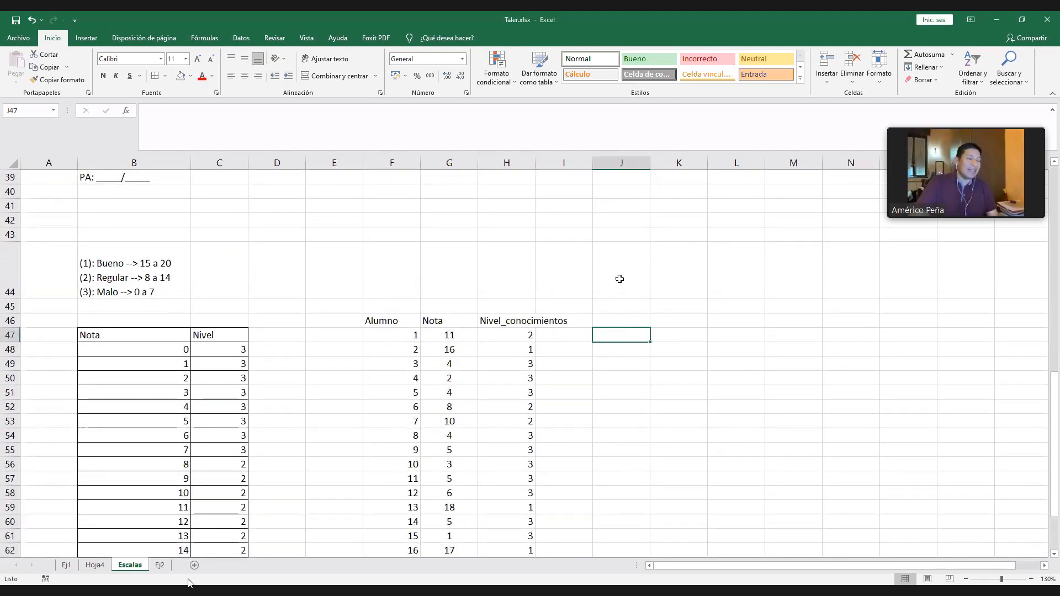
pyautogui.write('=')
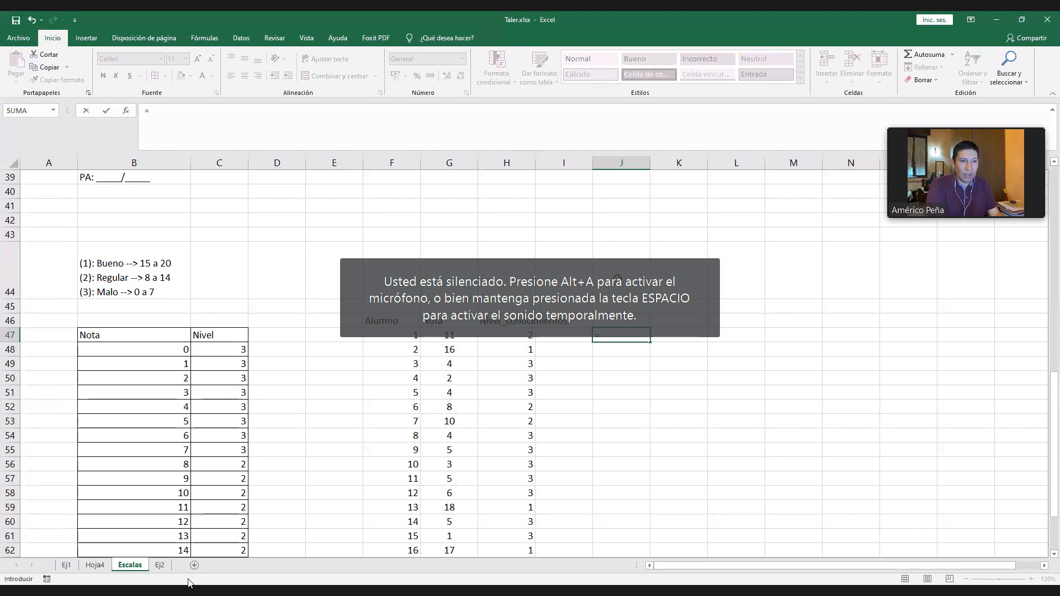
pyautogui.write('ALEA')
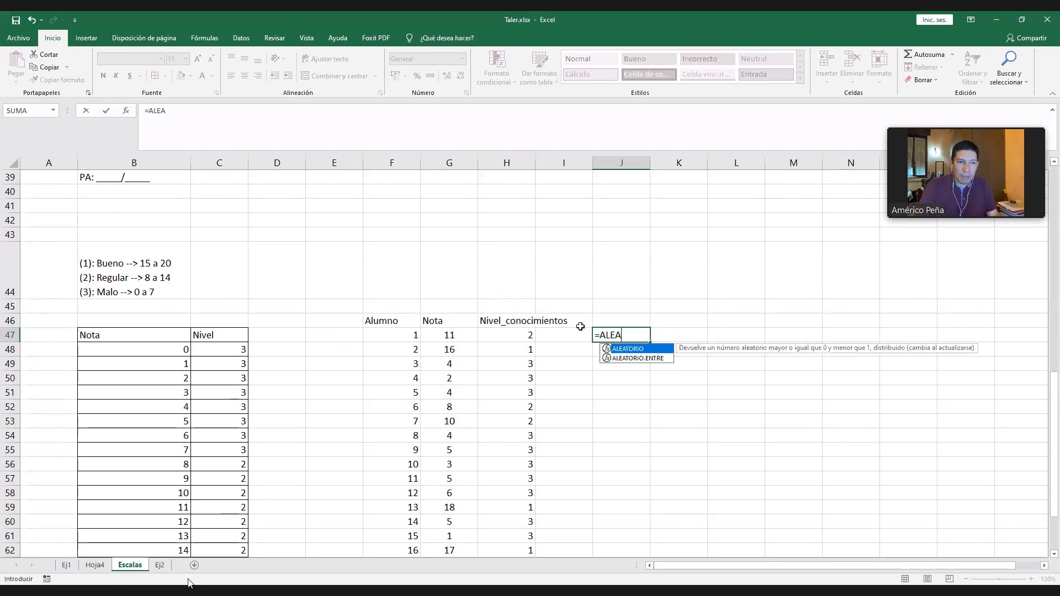
pyautogui.write('TO')
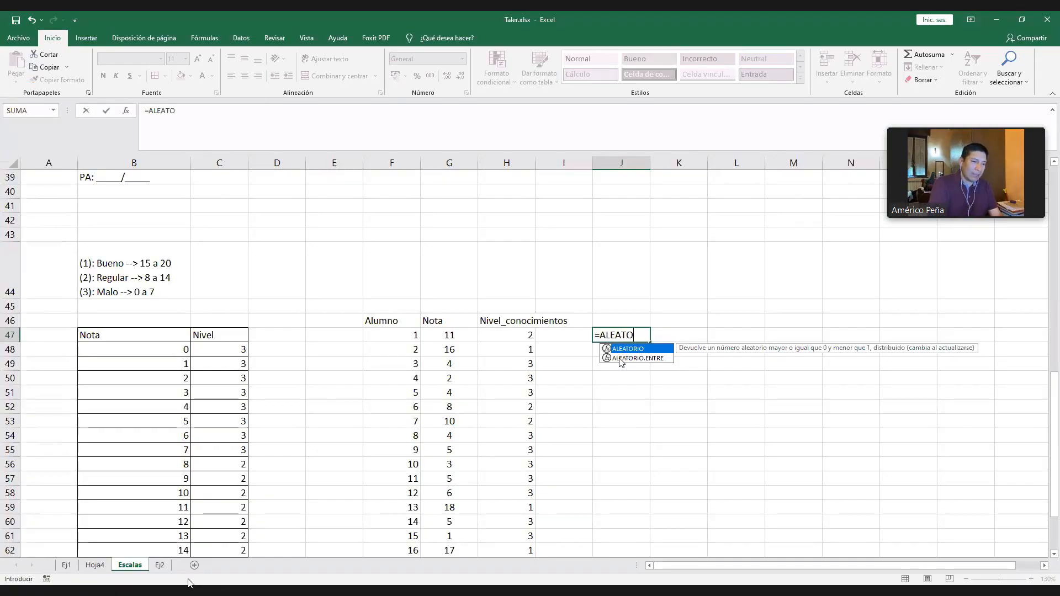
pyautogui.write('RIO(')
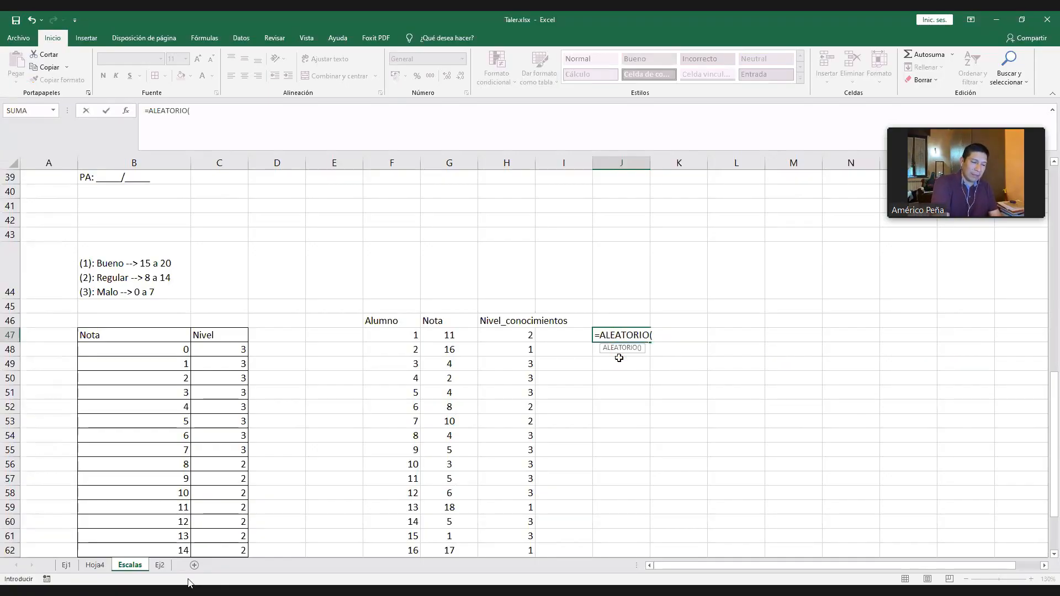
pyautogui.write(')')
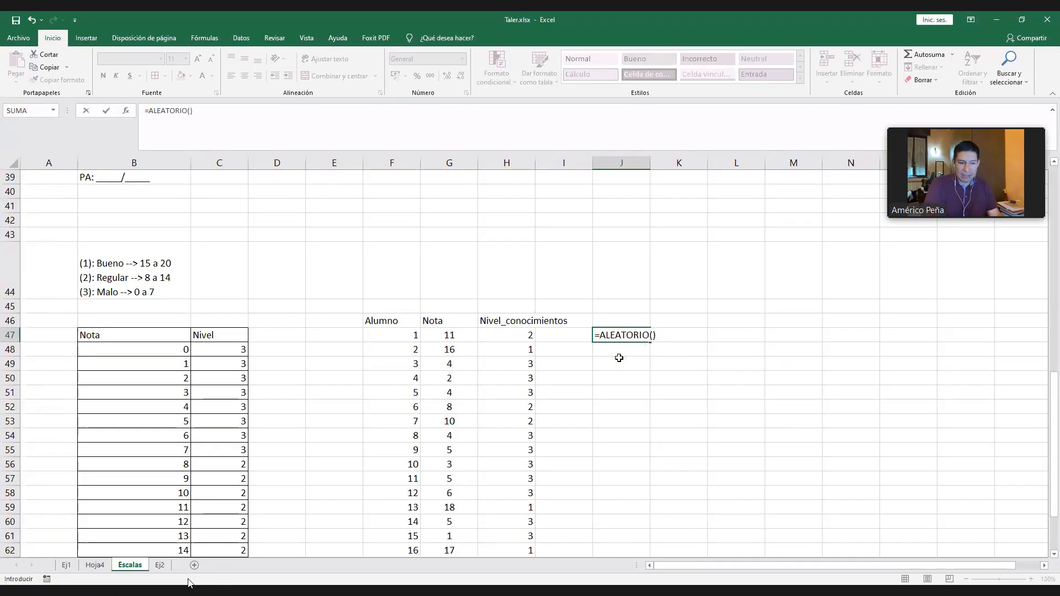
pyautogui.press('Return')
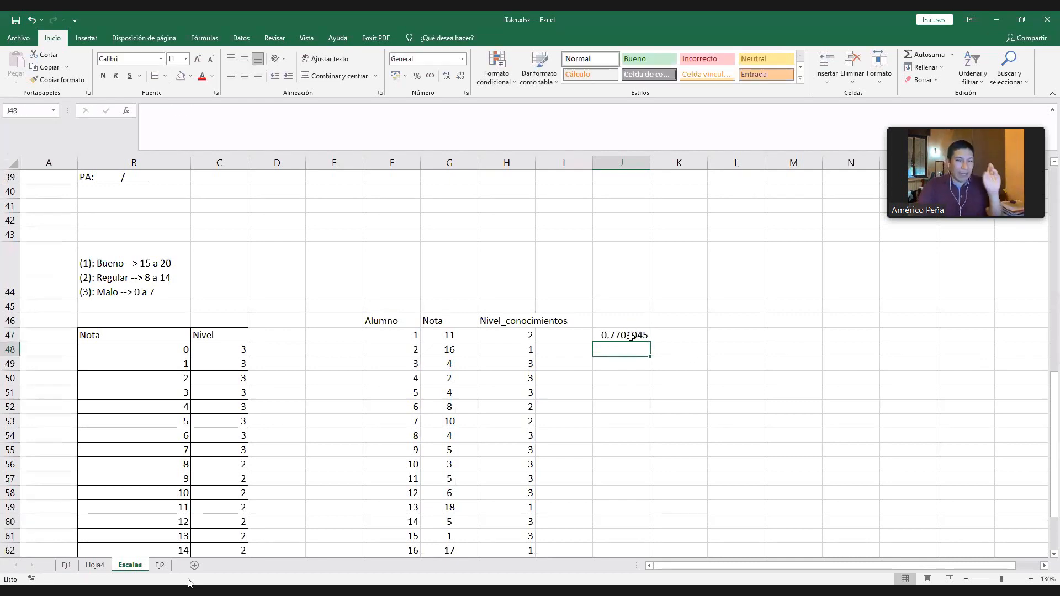
# - Fill the ALEATORIO formula from J47 down to J61
pyautogui.click(630, 336)
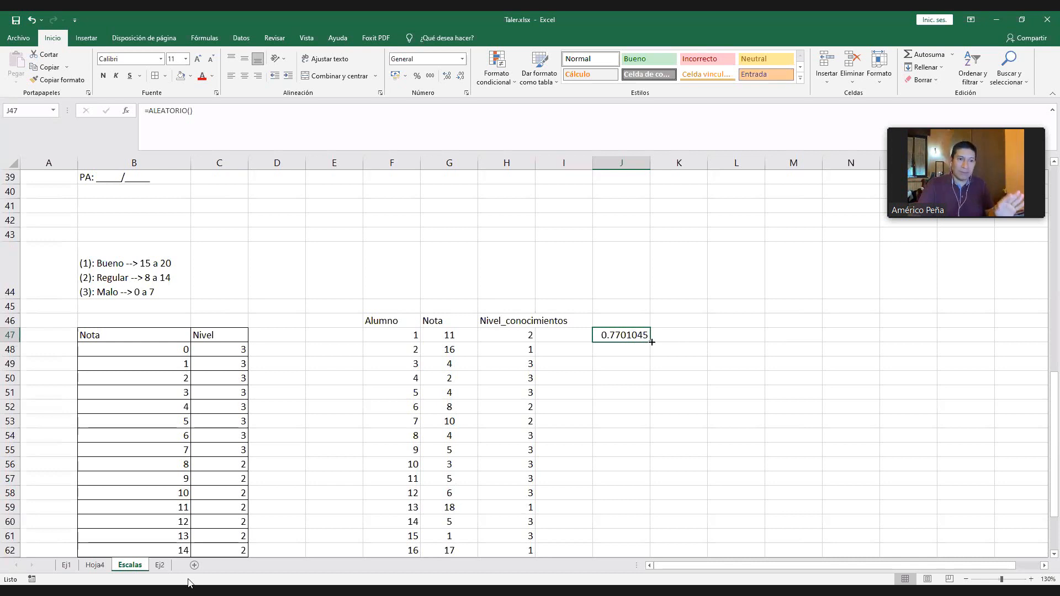
pyautogui.moveTo(643, 343); pyautogui.dragTo(641, 545)
pyautogui.hotkey('ctrl', 'j')
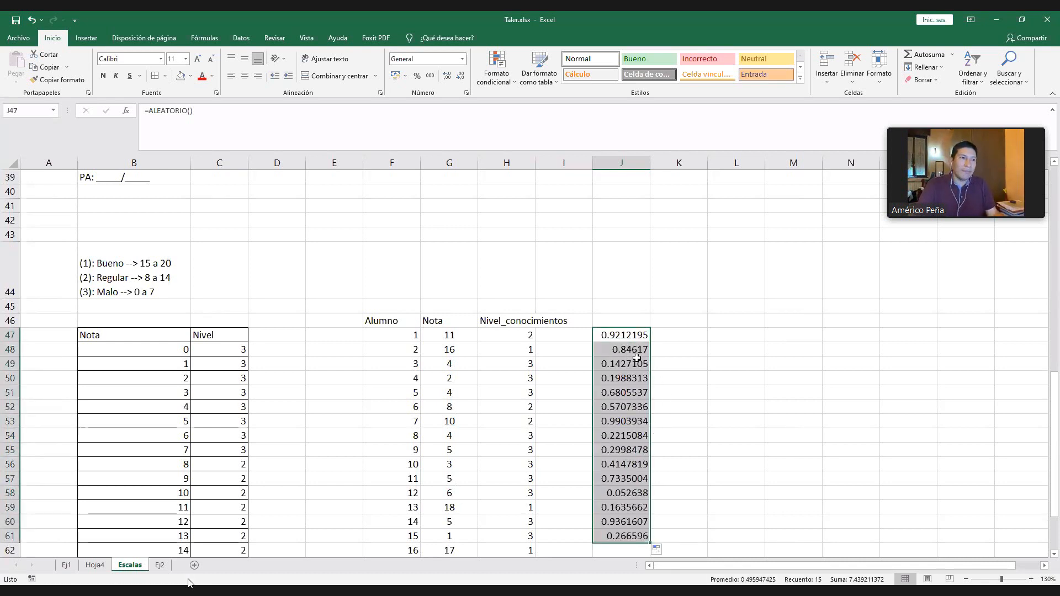
# - Format the random values in J47:J61 with the Número category and 2 decimal places
pyautogui.click(462, 59)
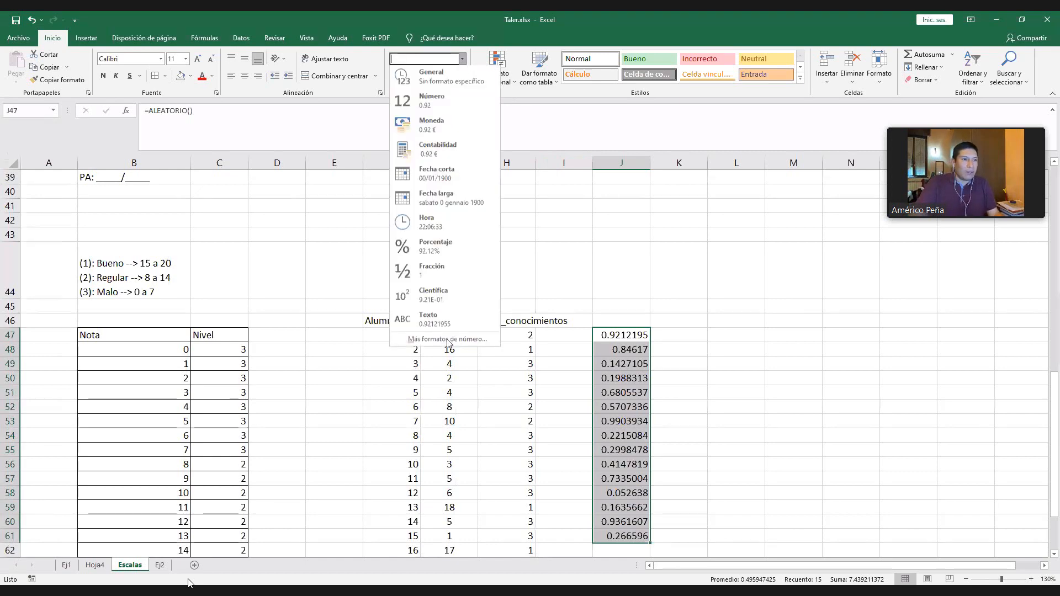
pyautogui.click(445, 341)
pyautogui.click(394, 227)
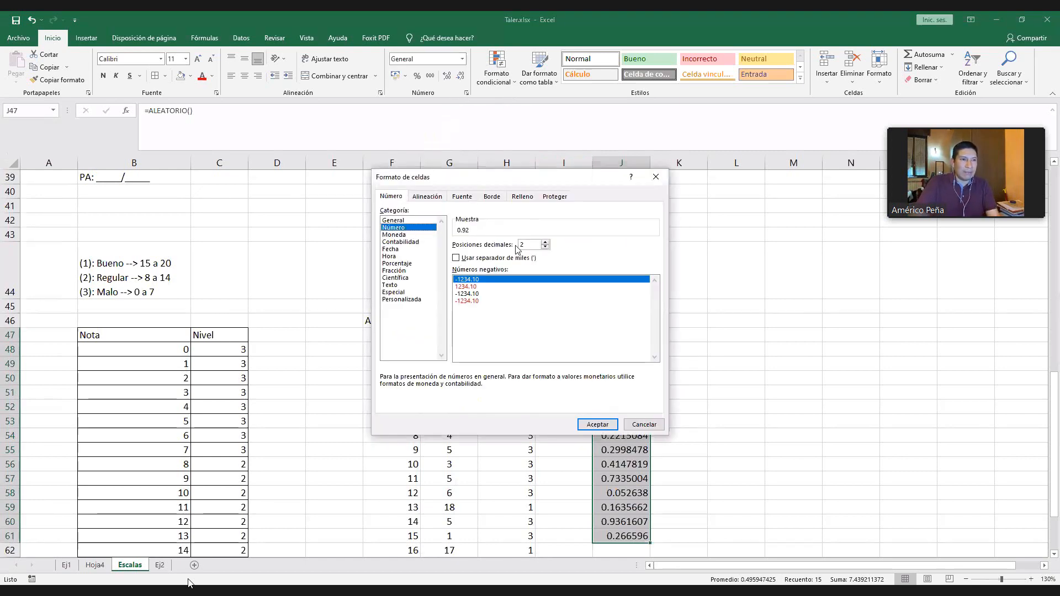
pyautogui.click(597, 424)
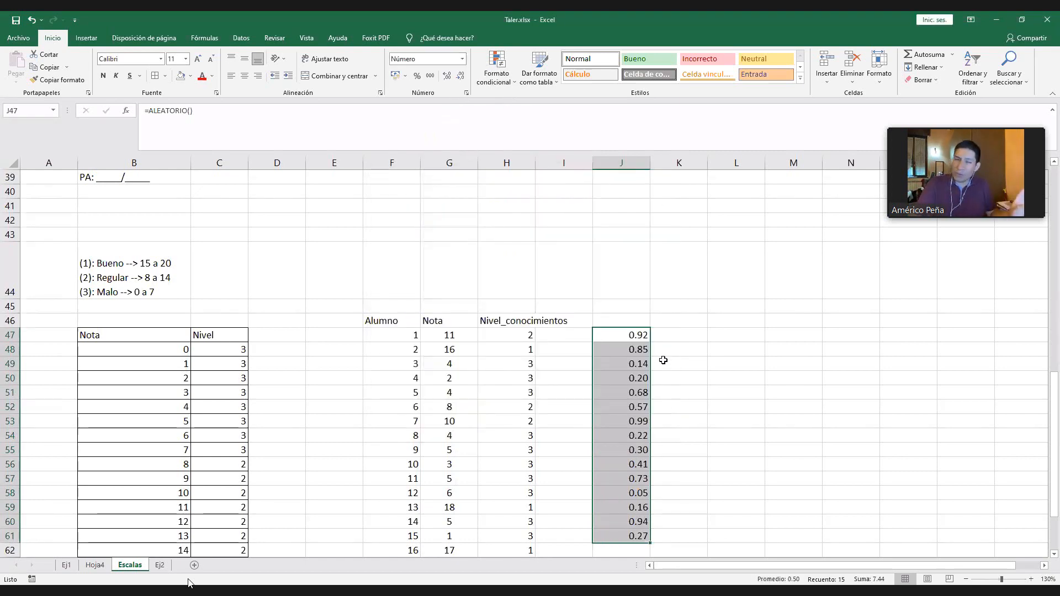
# - Enter the formula =ALEATORIO.ENTRE(0;50) in cell L47 to generate a random whole number from 0 to 50
pyautogui.click(684, 335)
pyautogui.click(730, 334)
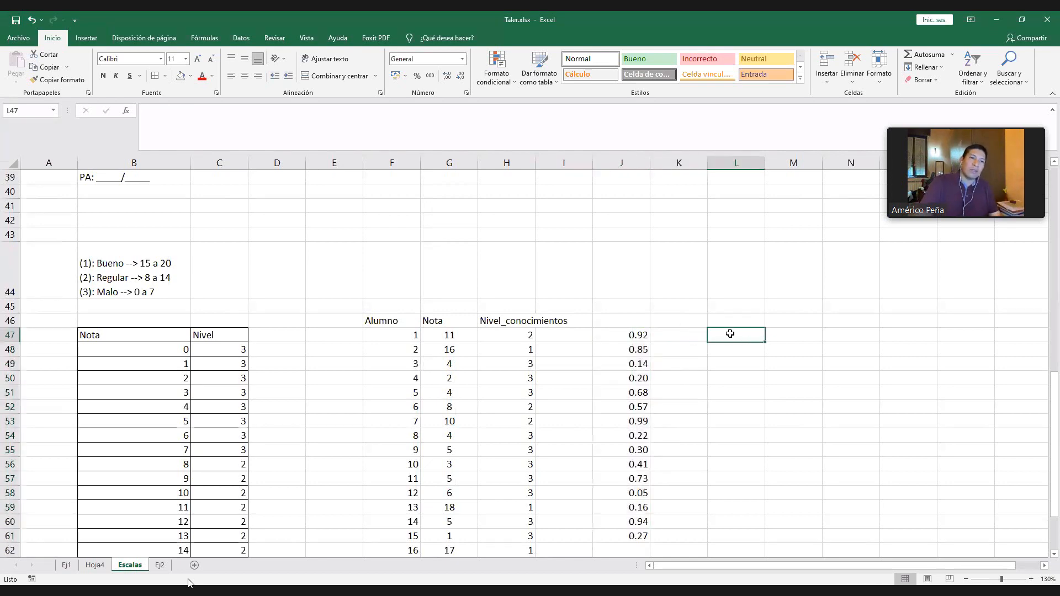
pyautogui.write('=')
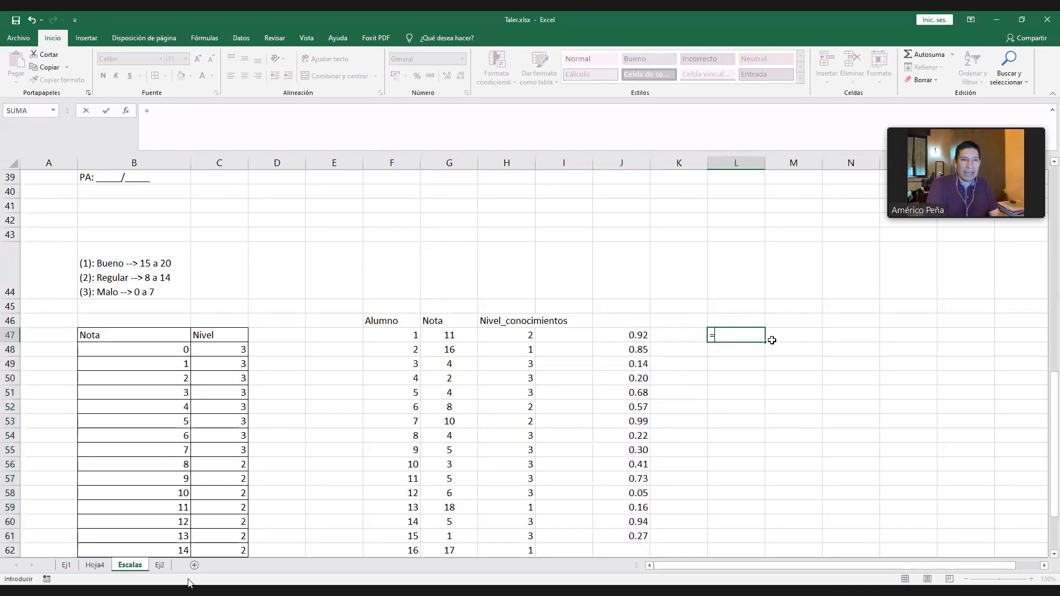
pyautogui.write('ALEA')
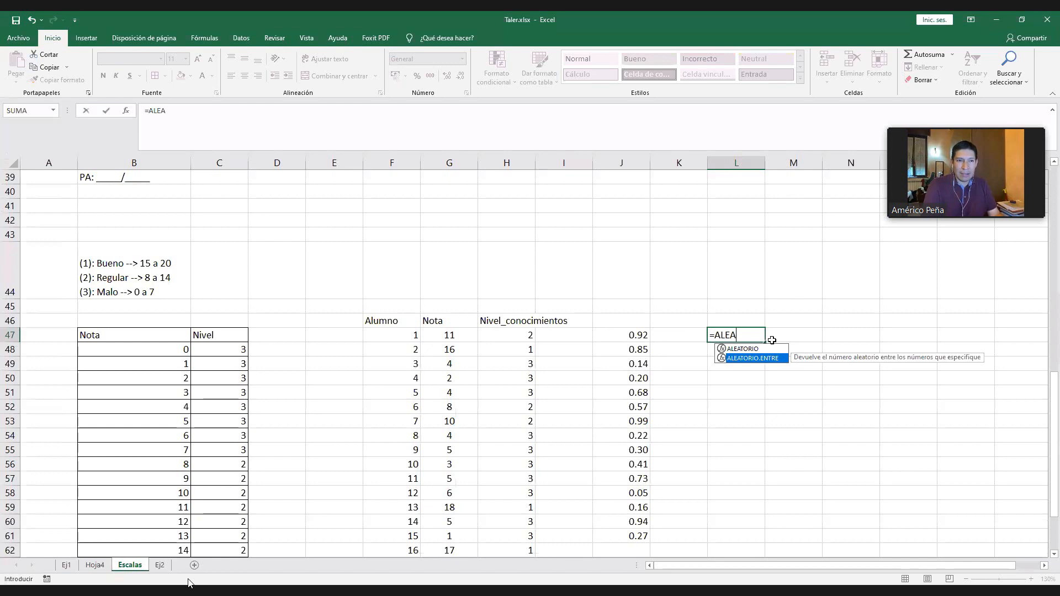
pyautogui.press('Tab')
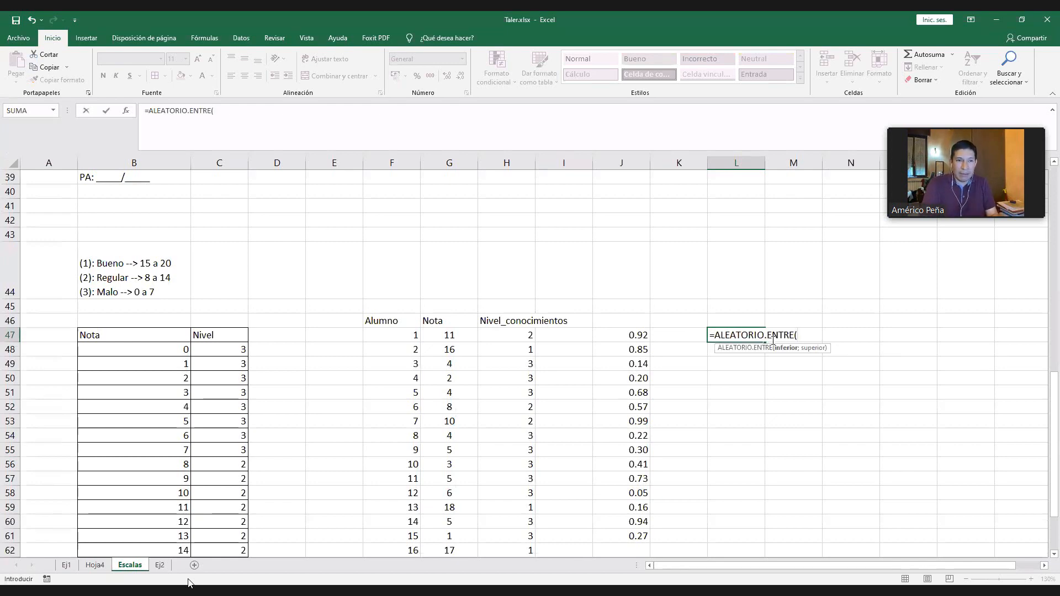
pyautogui.write('0;50')
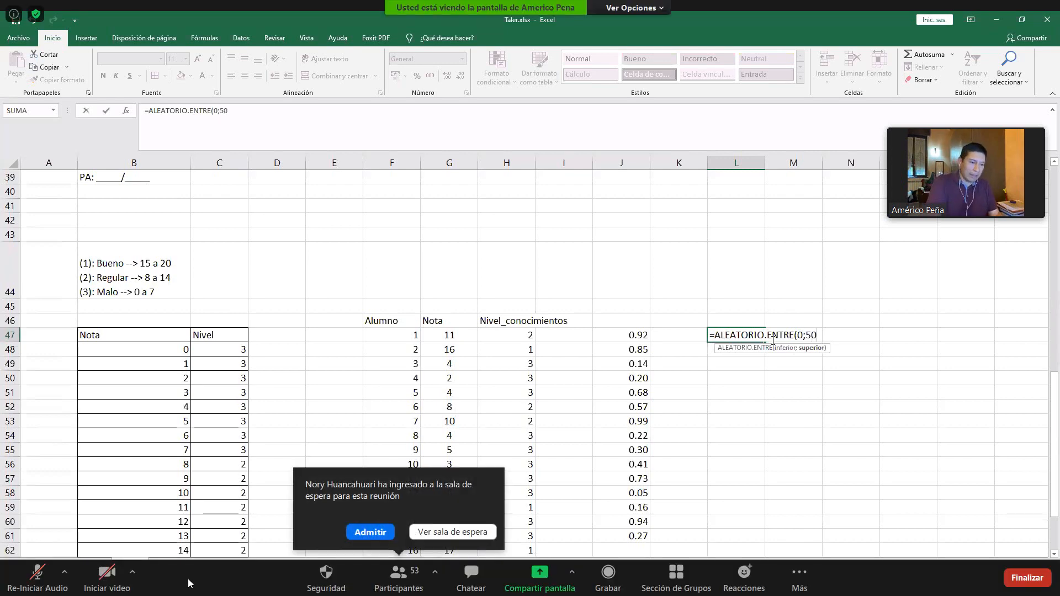
pyautogui.write(')')
pyautogui.press('Return')
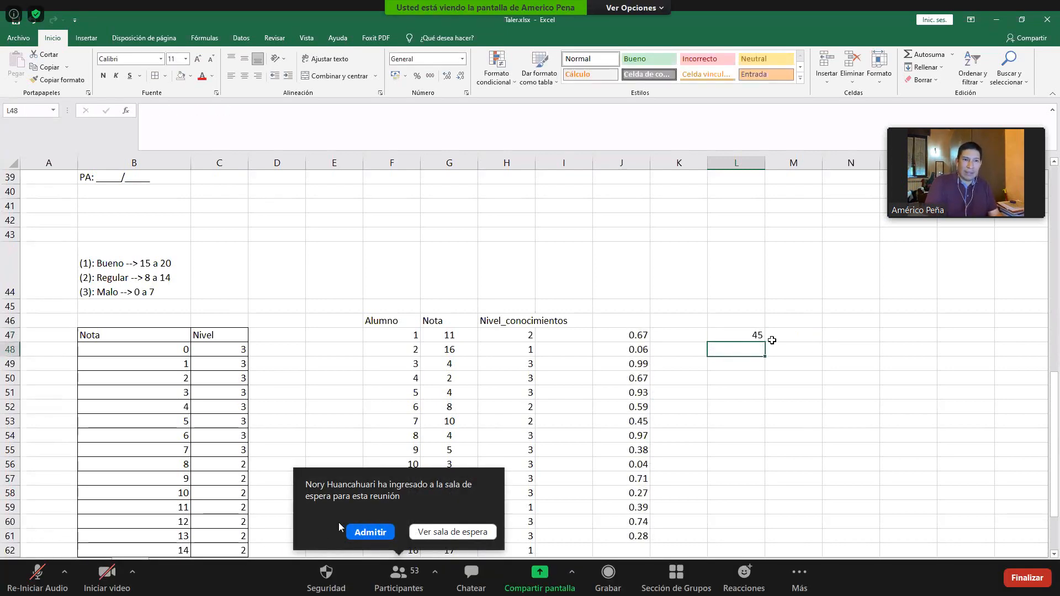
# - Admit the participant waiting to join the meeting, and fill the ALEATORIO.ENTRE formula from L47 down to L235
pyautogui.click(365, 532)
pyautogui.moveTo(764, 341); pyautogui.dragTo(778, 359)
pyautogui.keyDown('ctrl'); pyautogui.scroll(-5, 772, 353); pyautogui.keyUp('ctrl')
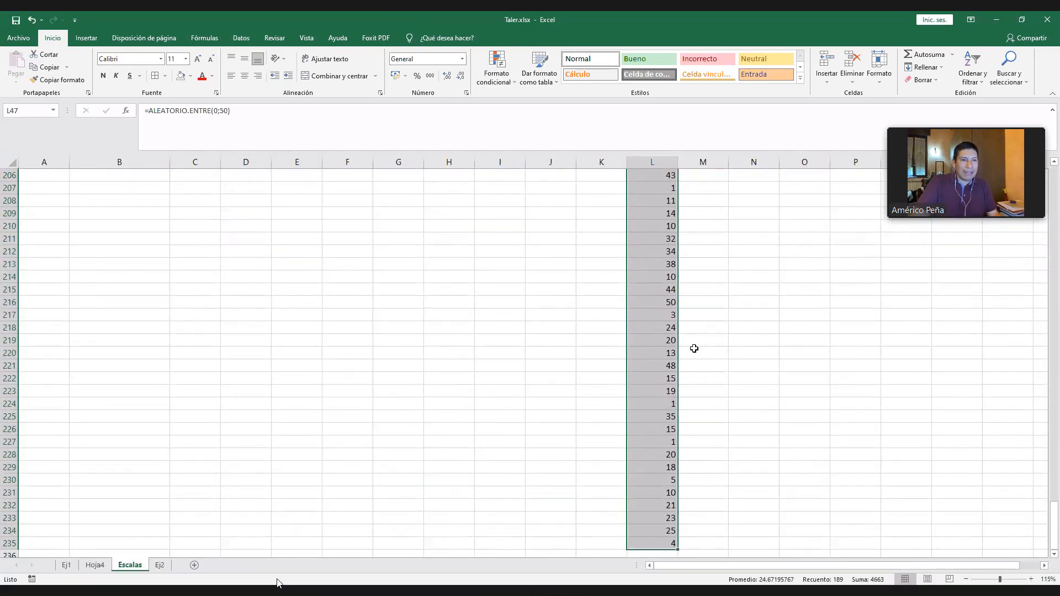
pyautogui.scroll(20, 415, 301)
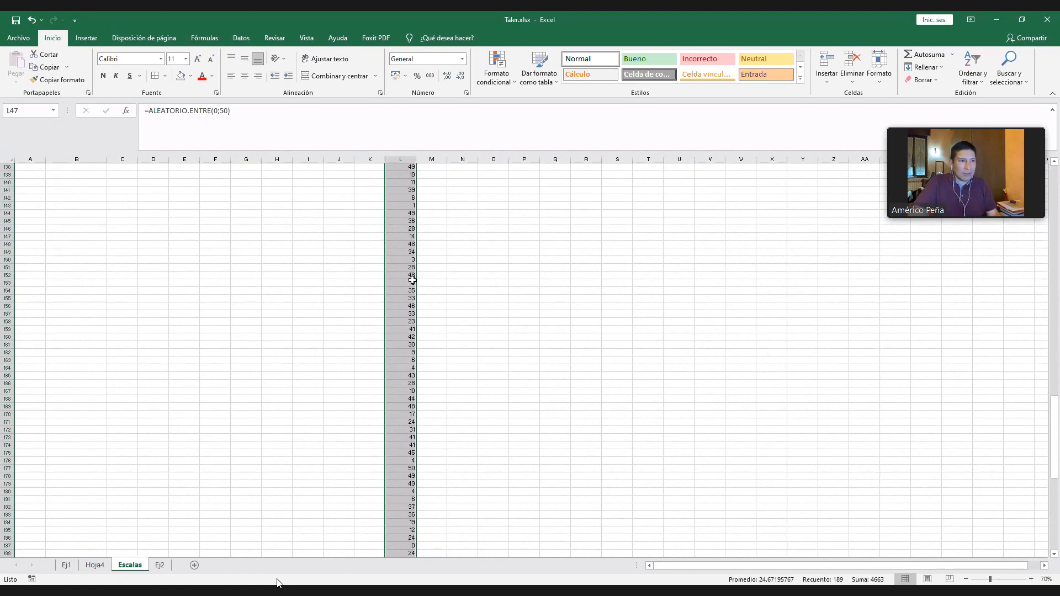
pyautogui.scroll(20, 412, 275)
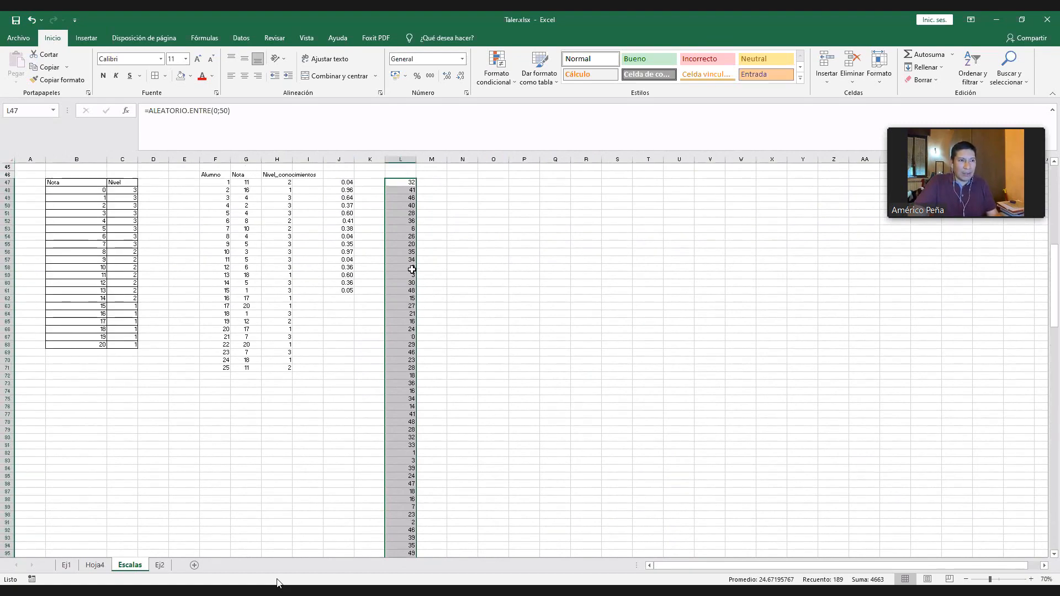
pyautogui.keyDown('ctrl'); pyautogui.scroll(5, 412, 327); pyautogui.keyUp('ctrl')
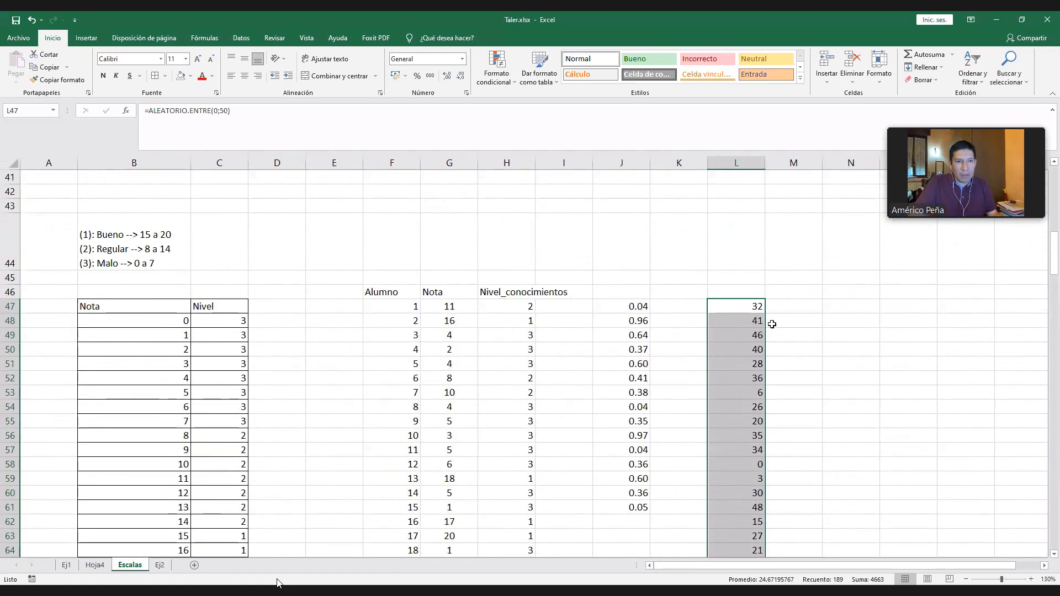
pyautogui.click(757, 310)
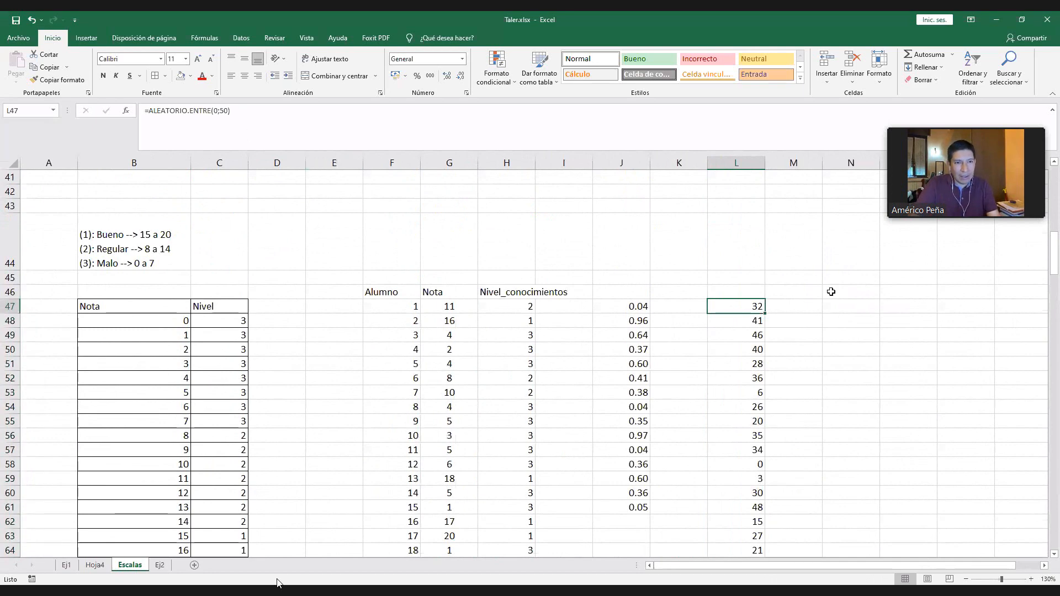
# - Enter the text Hola in N47 and re-enter L47's formula twice to recalculate the random numbers
pyautogui.click(845, 305)
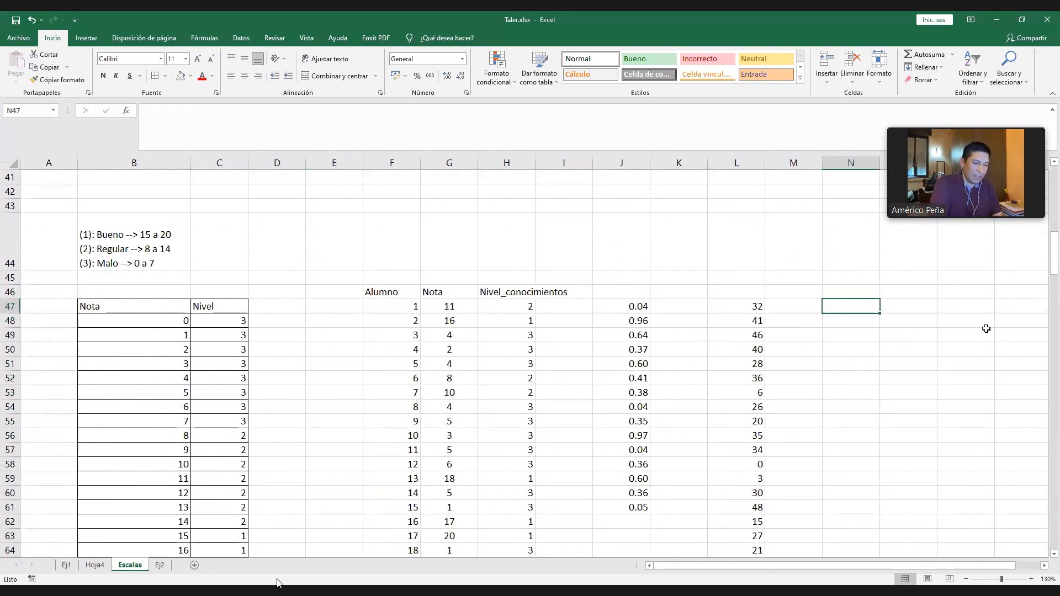
pyautogui.write('hOL')
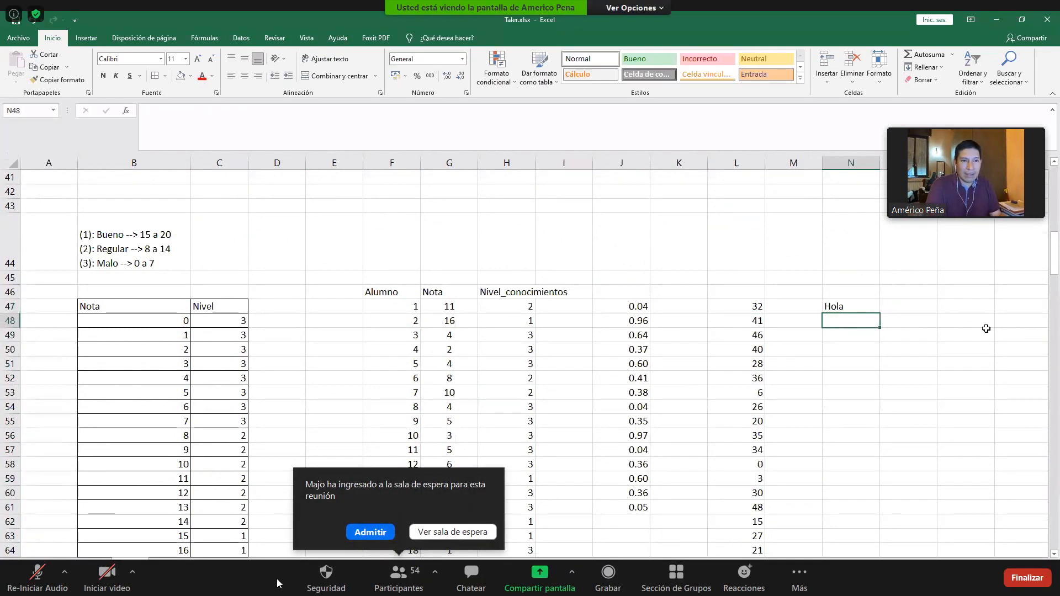
pyautogui.press('Left')
pyautogui.press('Left')
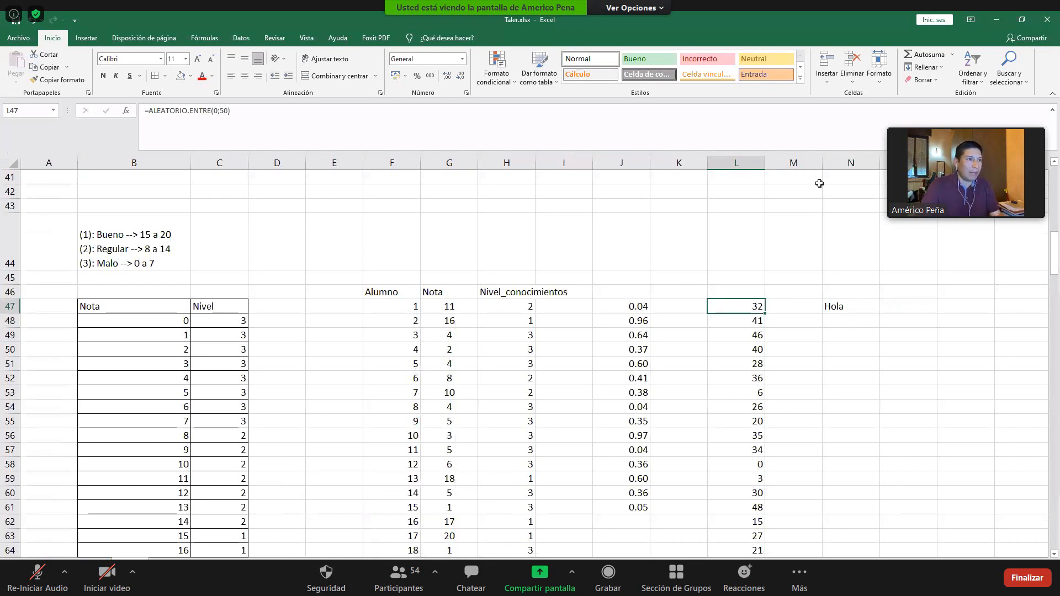
pyautogui.click(368, 127)
pyautogui.press('Return')
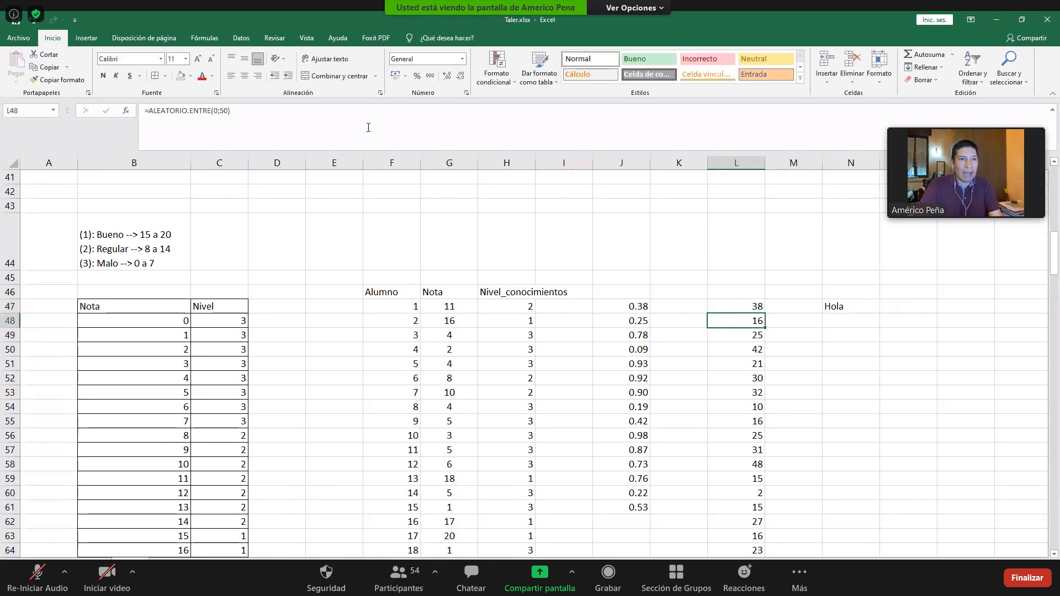
pyautogui.press('Up')
pyautogui.click(299, 121)
pyautogui.press('Return')
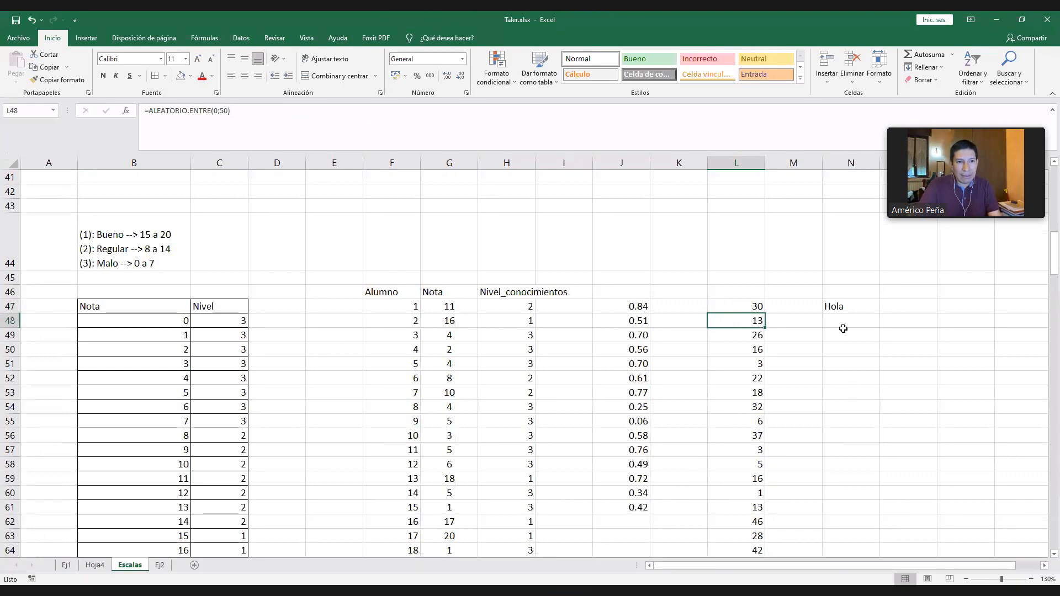
# - Clear the text Hola from N47 and select L47
pyautogui.click(843, 309)
pyautogui.press('Delete')
pyautogui.click(746, 305)
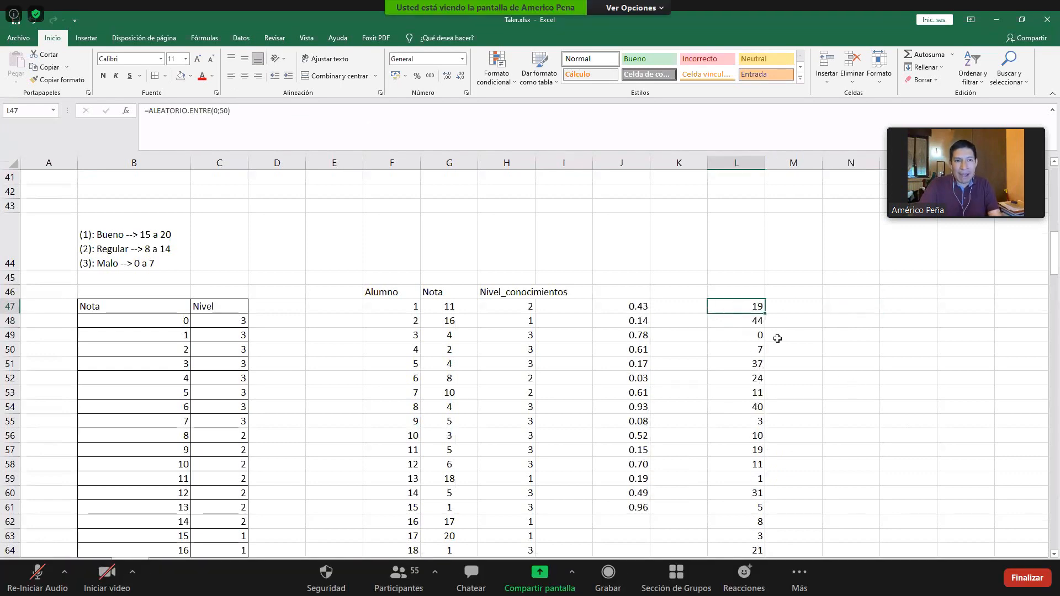
# - Enter filler text in column N: aahaeh in N48, aehaeh in N51 and N55, ahrhaeg in N53, and aefaef in N44
pyautogui.click(852, 323)
pyautogui.write('aahaeh')
pyautogui.click(850, 363)
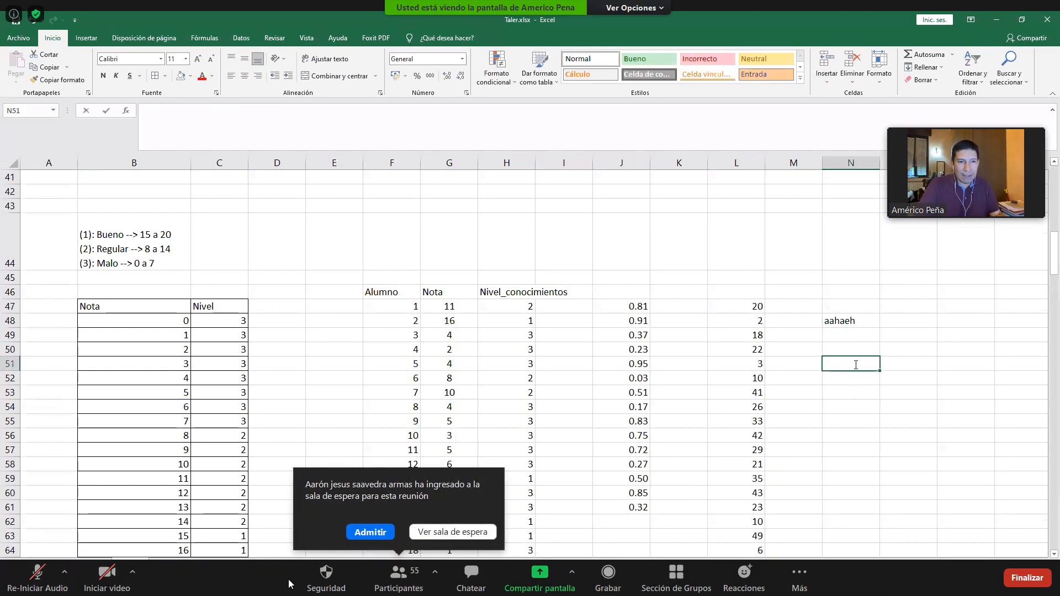
pyautogui.write('aehaeh')
pyautogui.click(845, 420)
pyautogui.write('aehaeh')
pyautogui.click(852, 389)
pyautogui.write('ahrhae')
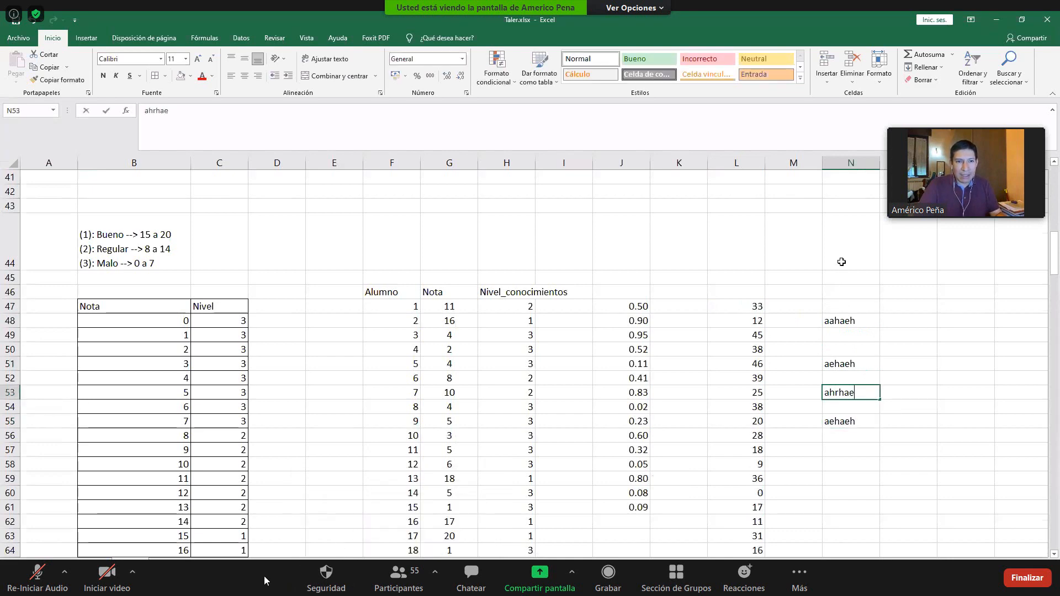
pyautogui.write('g')
pyautogui.click(841, 262)
pyautogui.write('aefaef')
pyautogui.click(834, 349)
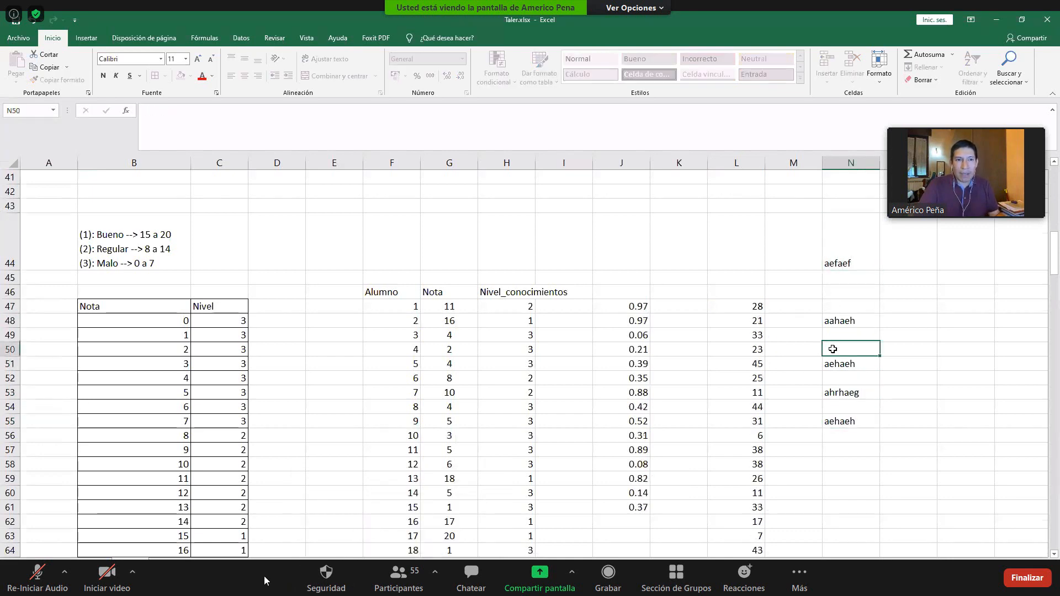
pyautogui.click(756, 307)
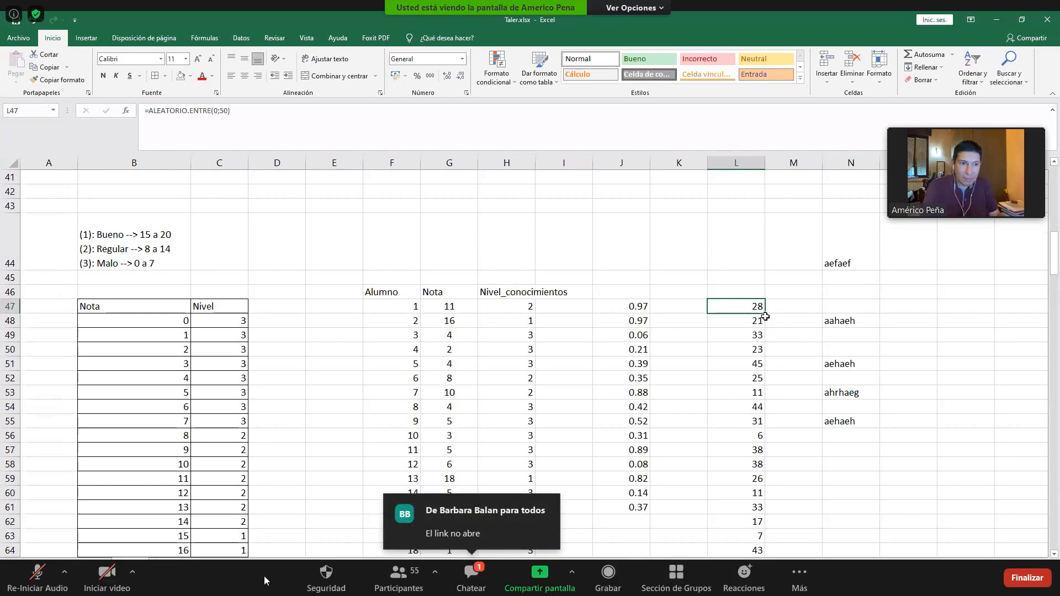
pyautogui.hotkey('ctrl', 'shift', 'Down')
pyautogui.hotkey('ctrl', 'c')
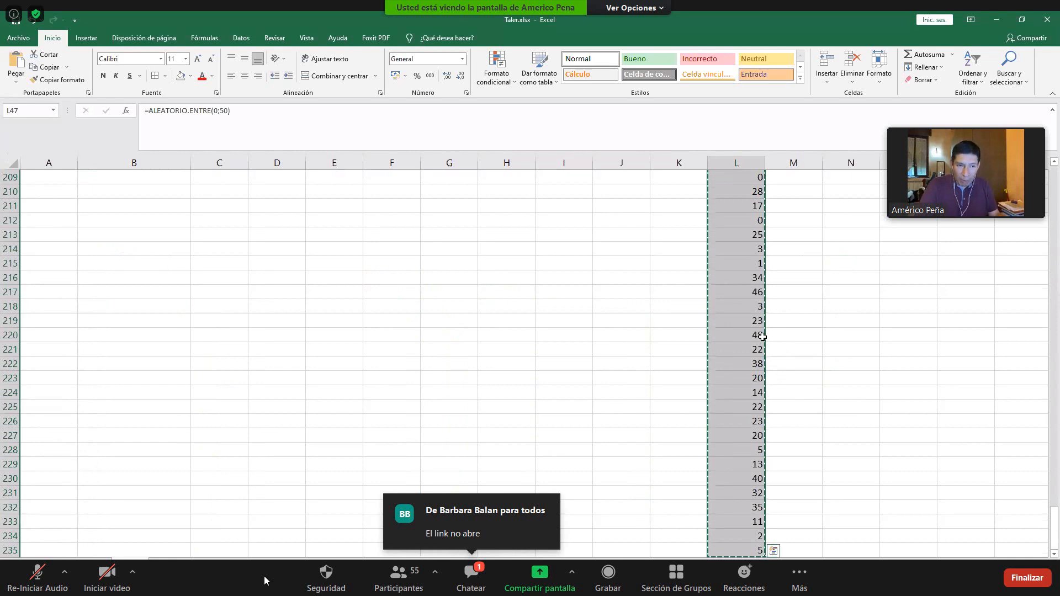
pyautogui.press('Return')
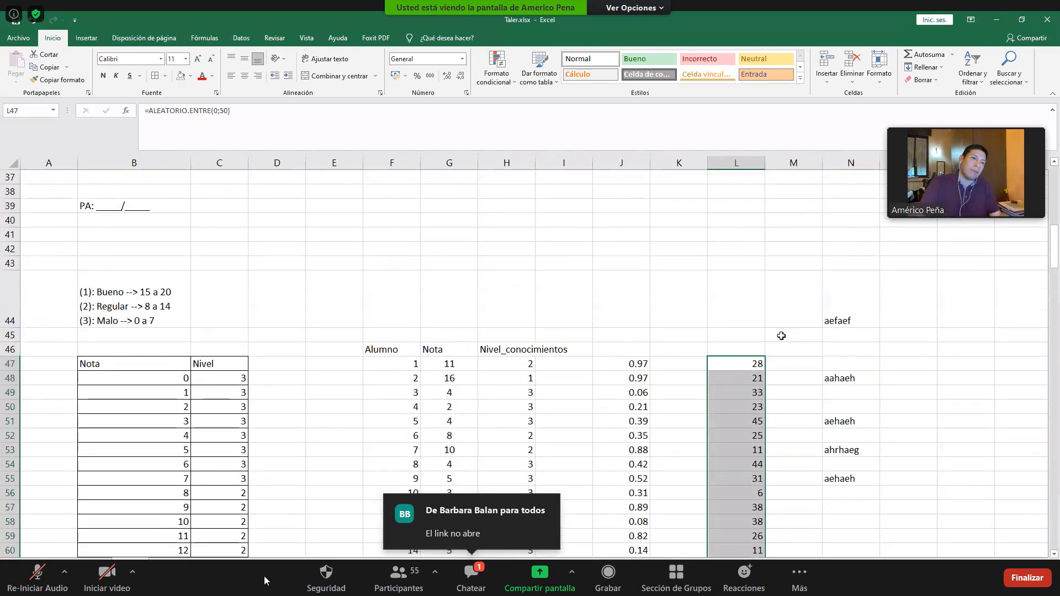
pyautogui.click(781, 336)
pyautogui.click(754, 362)
pyautogui.click(831, 378)
# - Replace the random formulas in L47:L235 with fixed numbers by copying the range and pasting it over itself as Valores
pyautogui.click(751, 367)
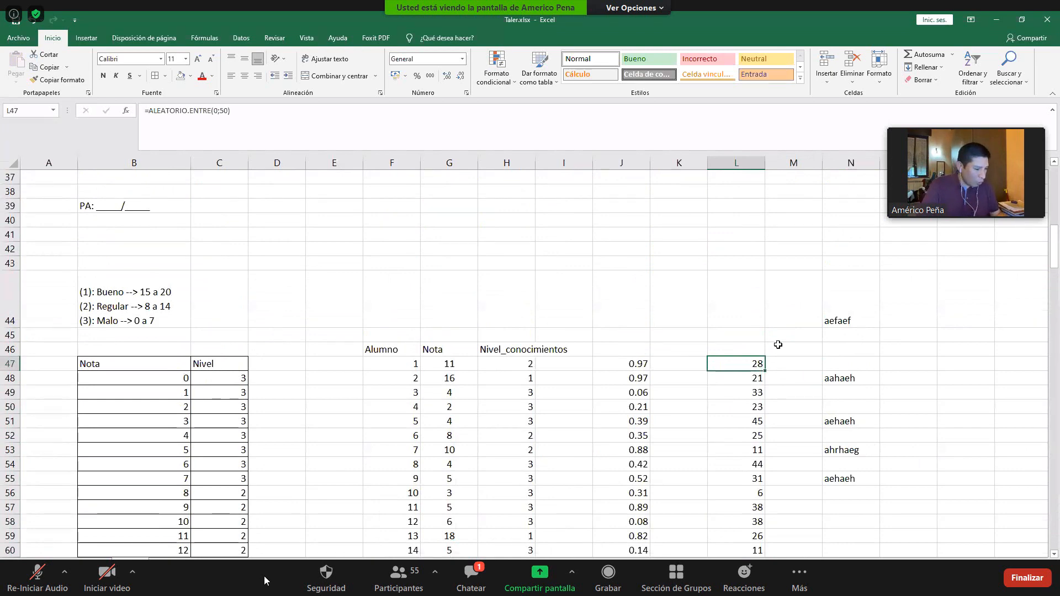
pyautogui.hotkey('ctrl', 'shift', 'Down')
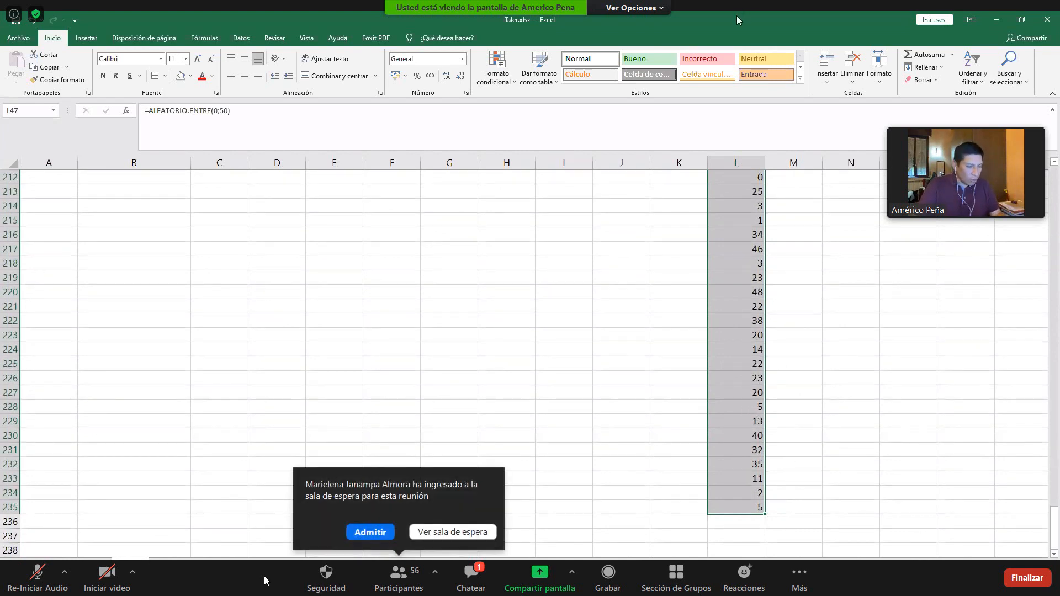
pyautogui.hotkey('ctrl', 'c')
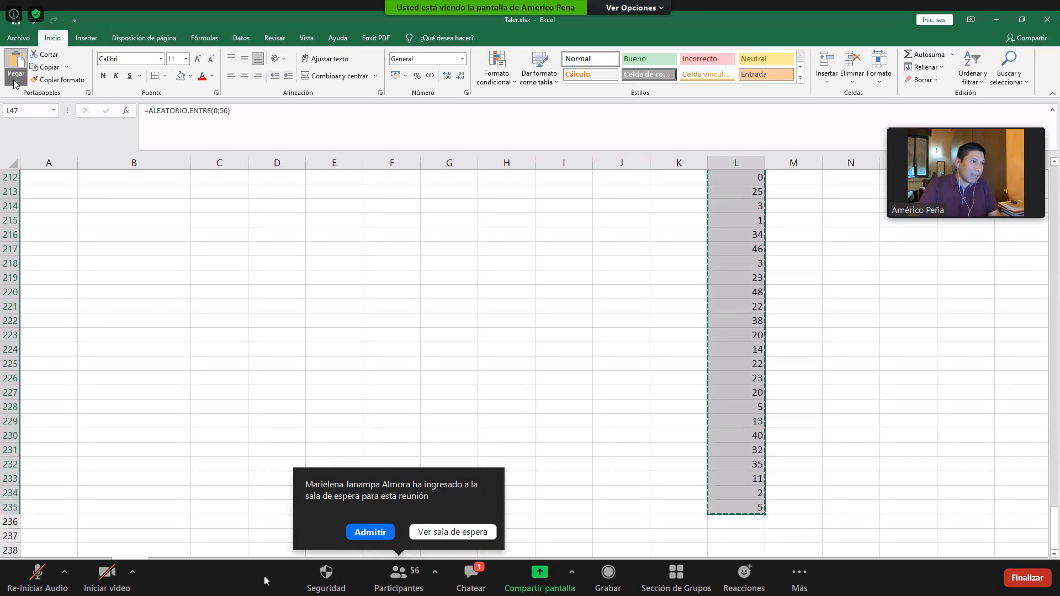
pyautogui.click(50, 198)
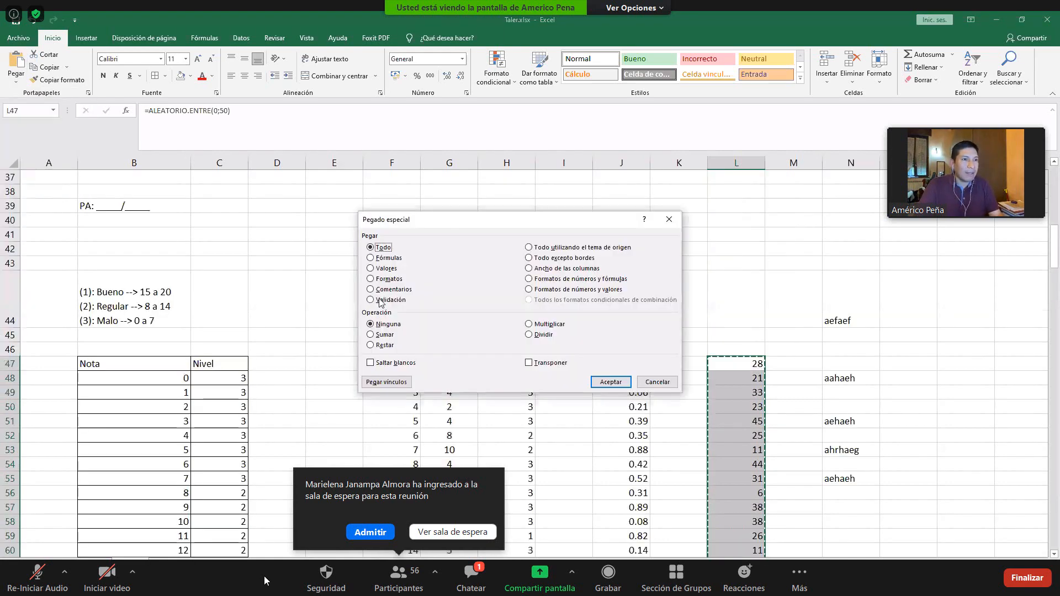
pyautogui.click(385, 268)
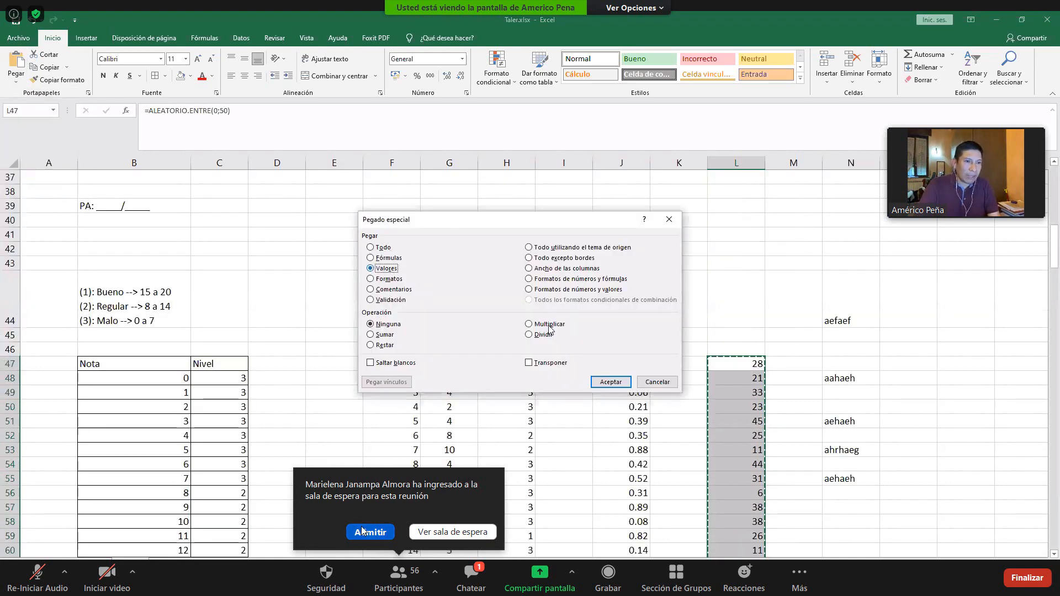
pyautogui.click(611, 382)
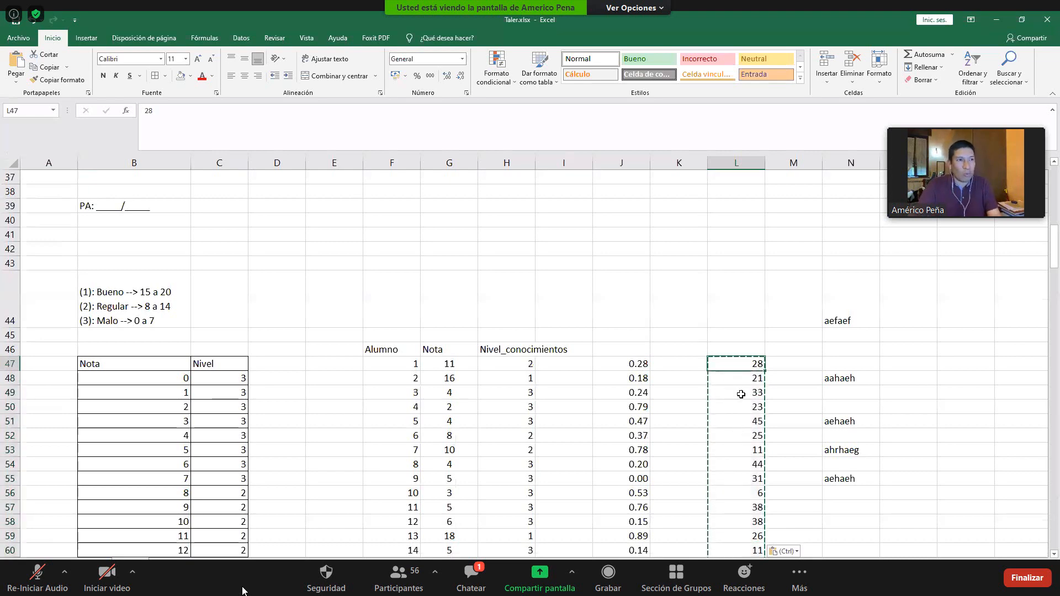
# - Compare J47's formula with the pasted values down column L, re-entering L47 to recalculate the sheet
pyautogui.scroll(-1, 742, 406)
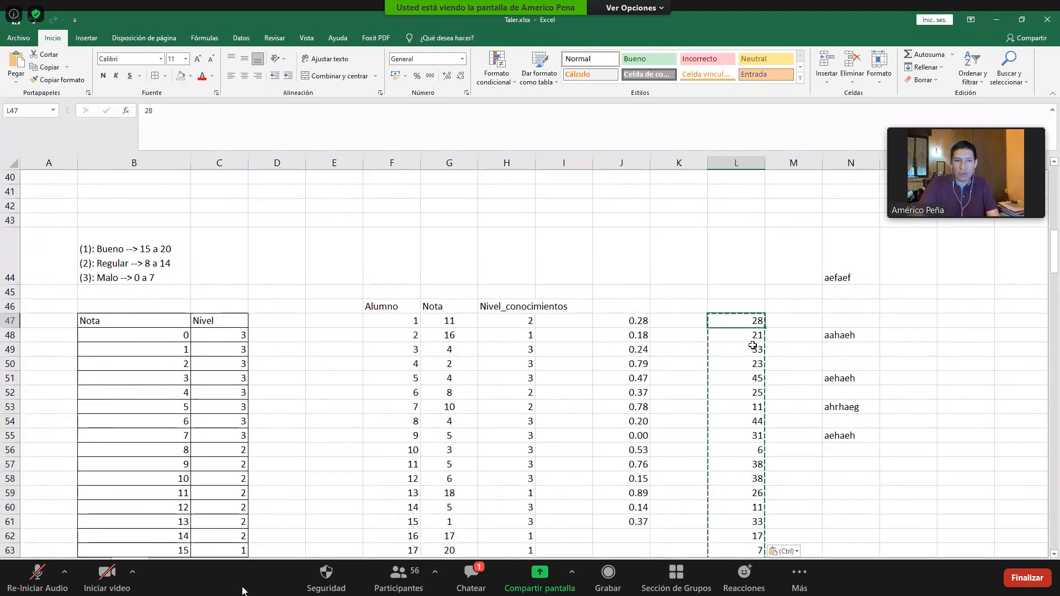
pyautogui.click(635, 321)
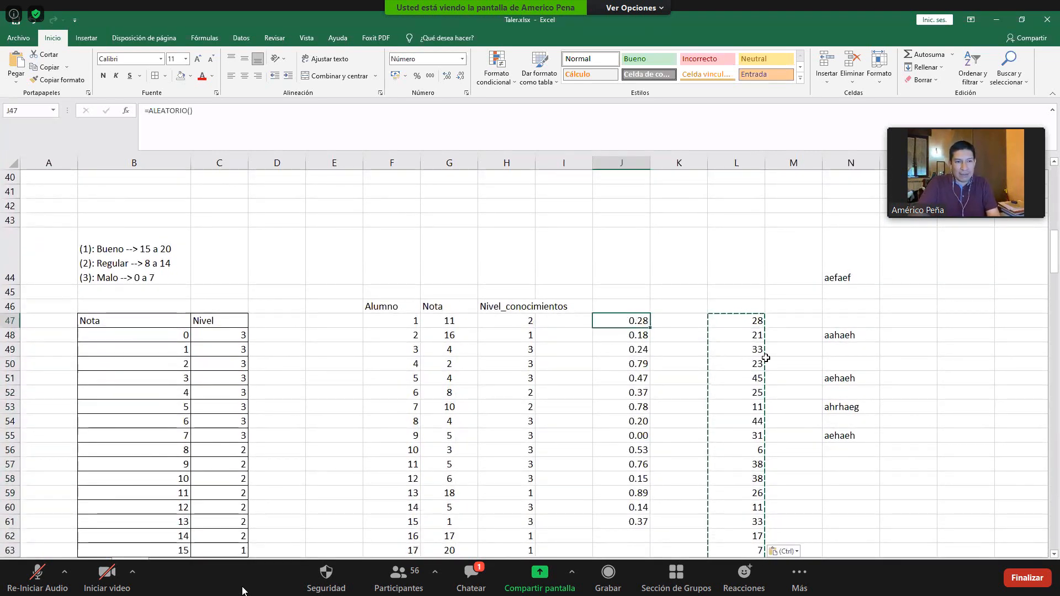
pyautogui.click(758, 323)
pyautogui.press('Escape')
pyautogui.scroll(1, 755, 353)
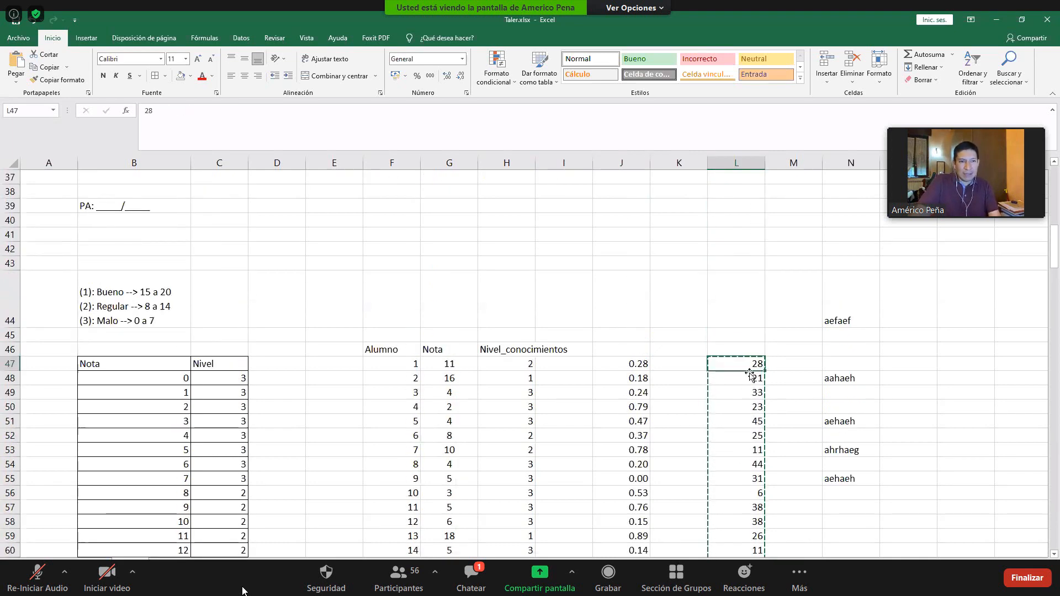
pyautogui.doubleClick(754, 365)
pyautogui.press('Return')
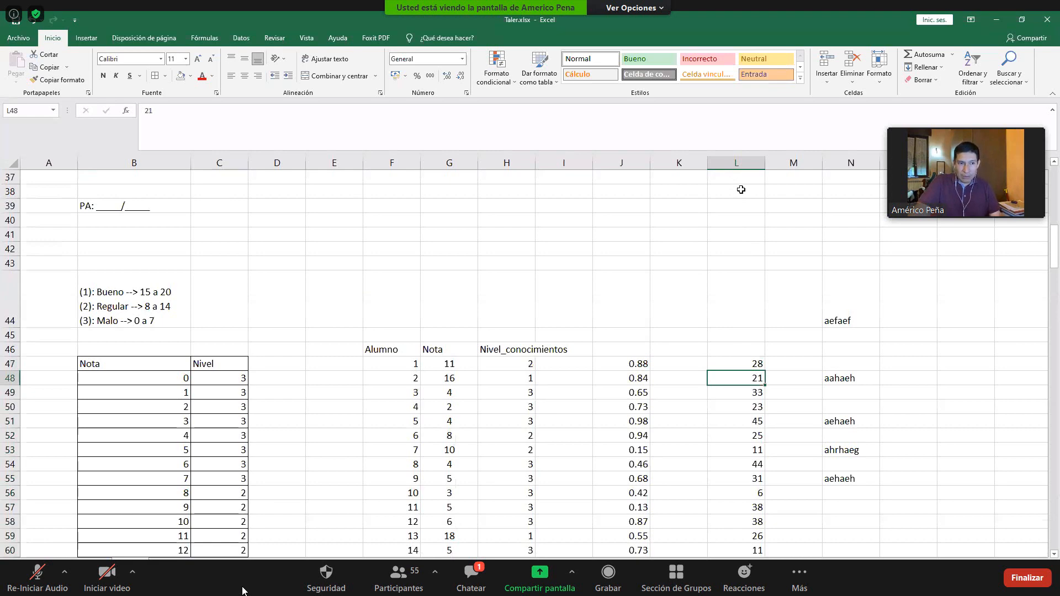
pyautogui.scroll(-1, 767, 431)
pyautogui.click(756, 307)
pyautogui.scroll(-2, 753, 359)
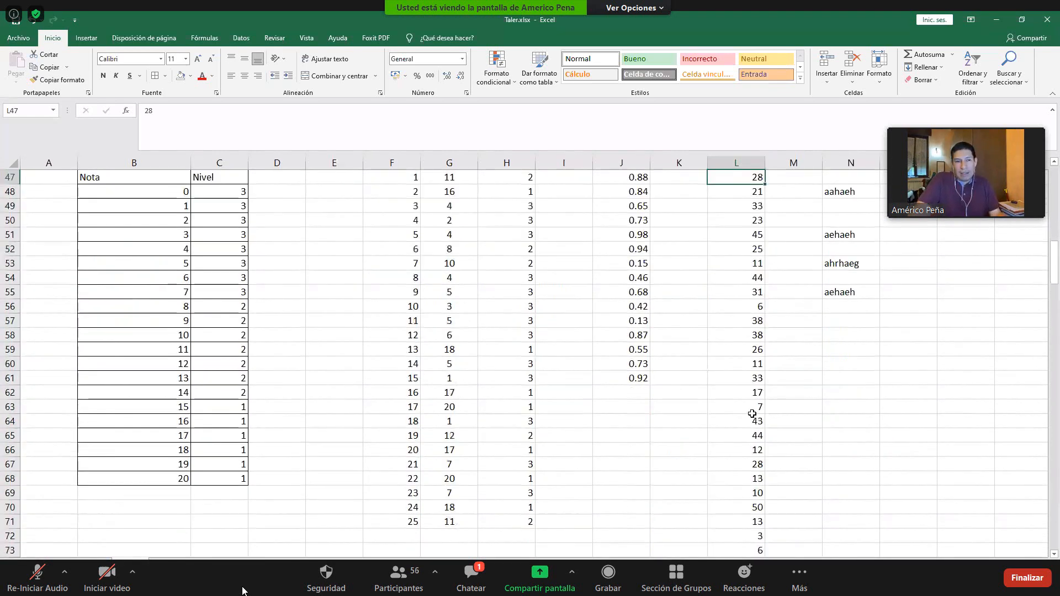
pyautogui.scroll(-20, 752, 413)
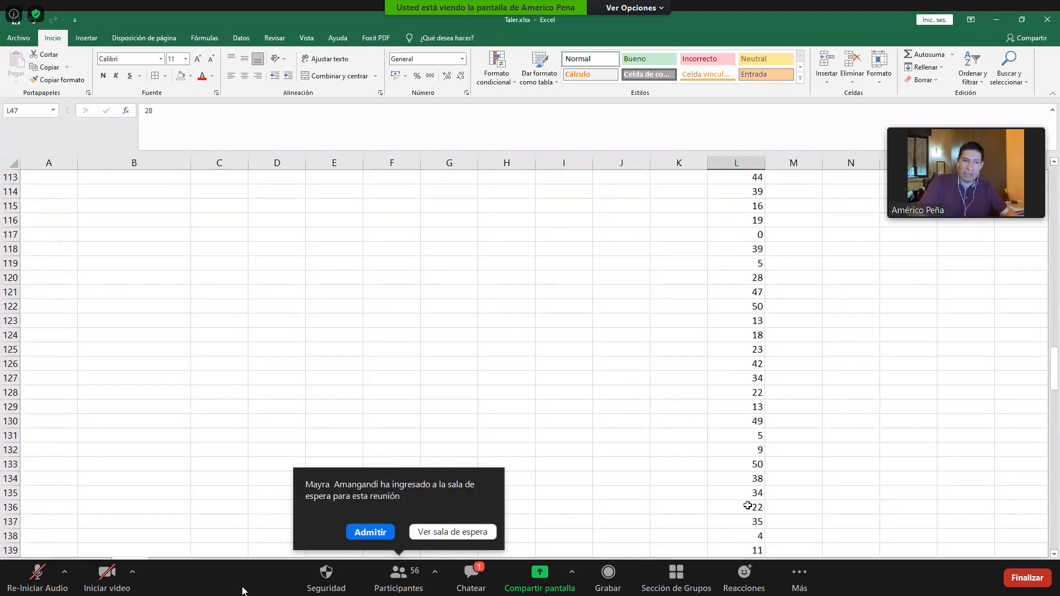
# - Check the fixed values down column L, return to M1, and review the student level table around row 47
pyautogui.scroll(-9, 747, 506)
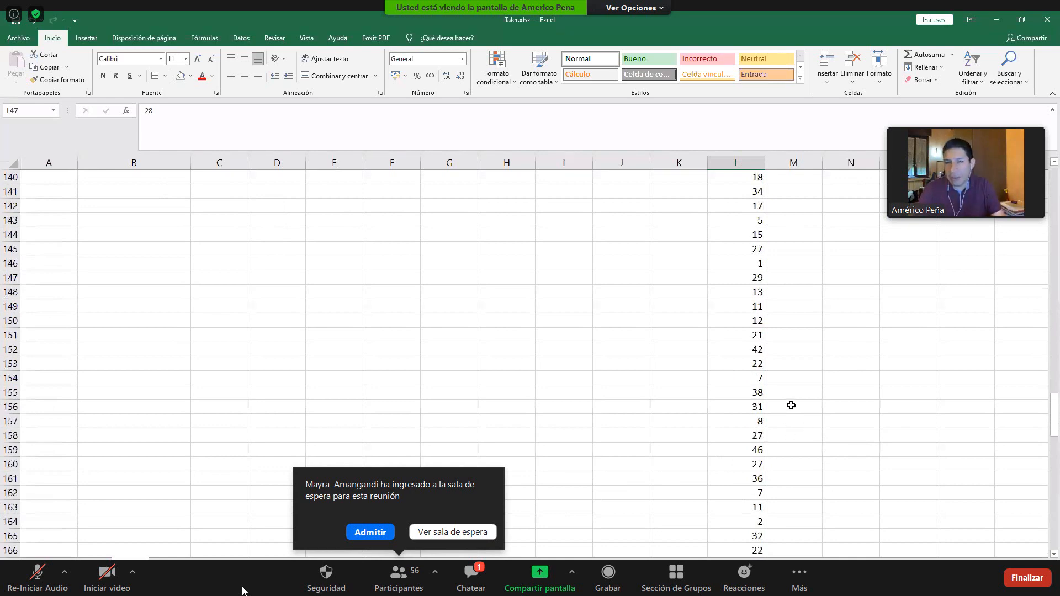
pyautogui.click(800, 336)
pyautogui.hotkey('ctrl', 'Up')
pyautogui.scroll(-9, 803, 339)
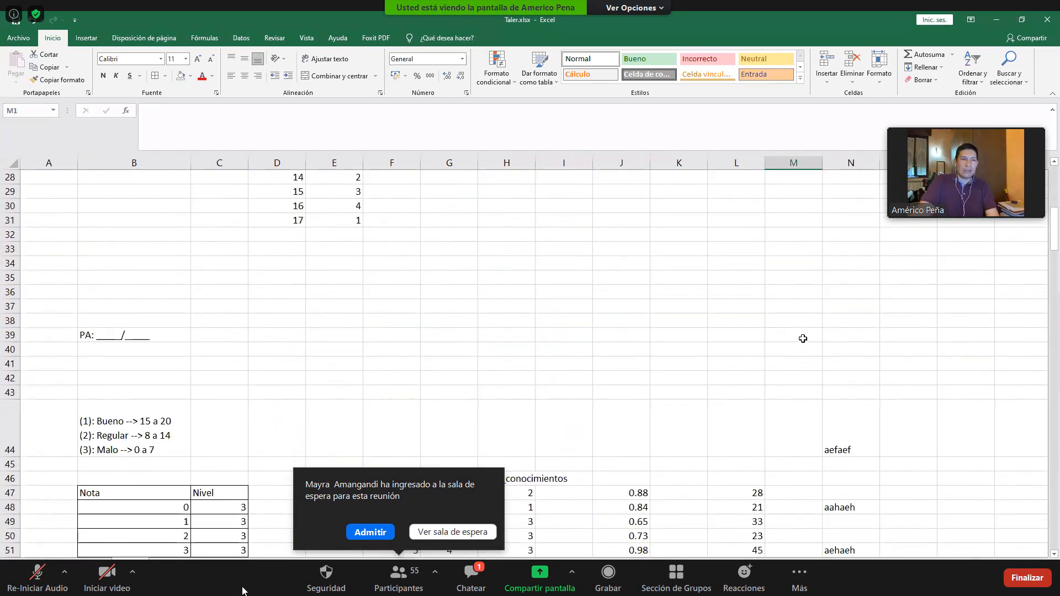
pyautogui.scroll(-2, 803, 338)
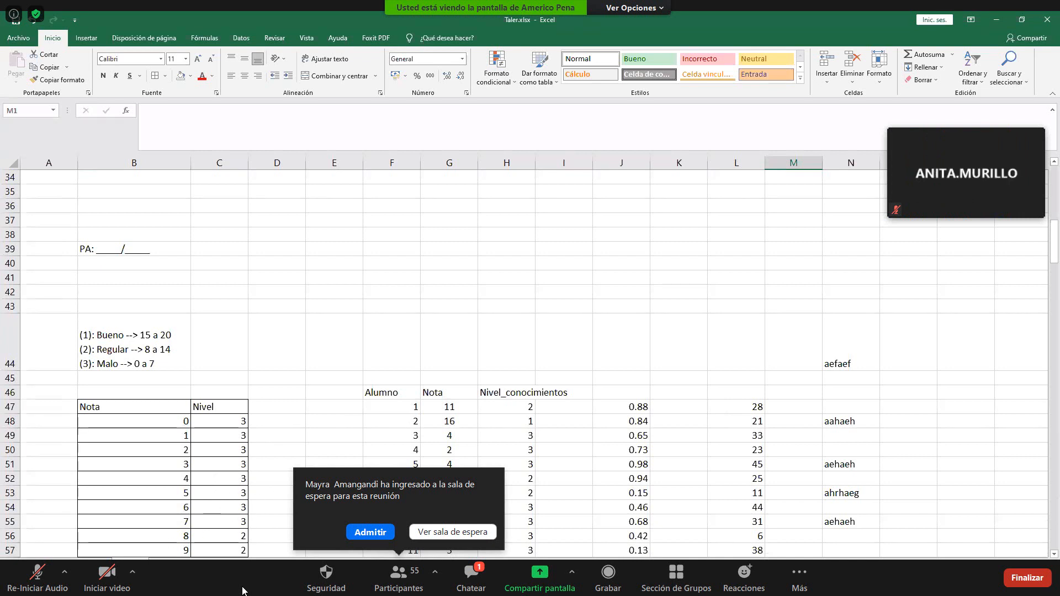
# - Switch to the patient data sheet, select the first HTA result in M3, and view the full set of variables
pyautogui.click(38, 564)
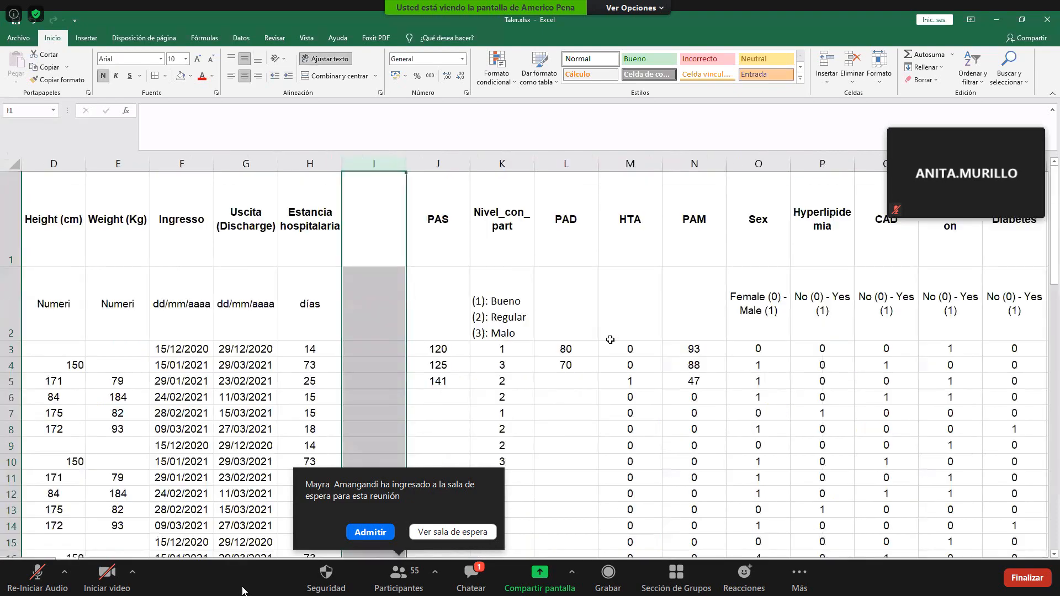
pyautogui.click(607, 345)
pyautogui.keyDown('ctrl'); pyautogui.scroll(-5, 607, 345); pyautogui.keyUp('ctrl')
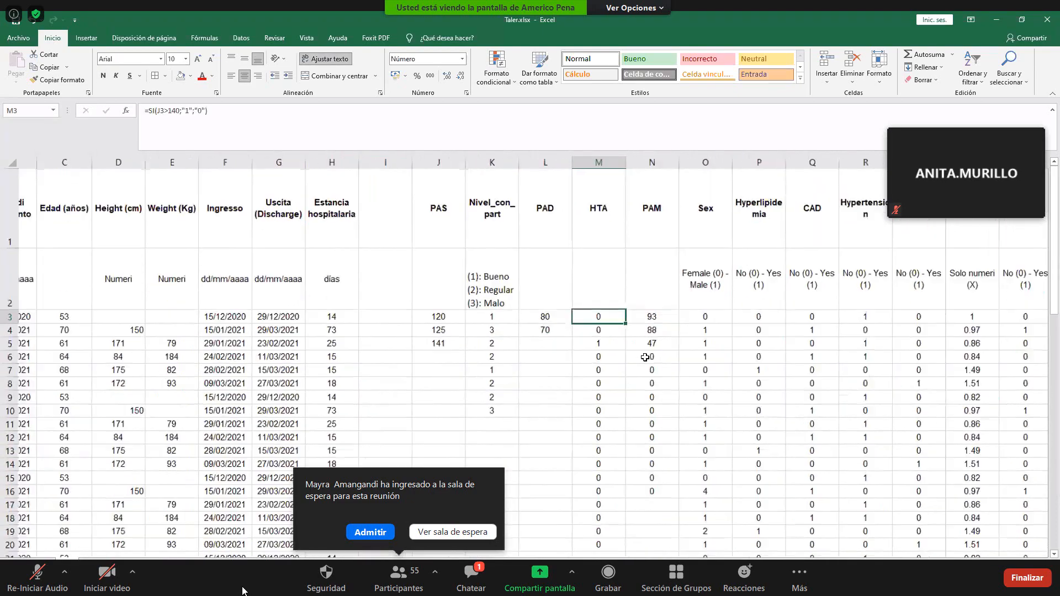
pyautogui.keyDown('ctrl'); pyautogui.scroll(-2, 395, 399); pyautogui.keyUp('ctrl')
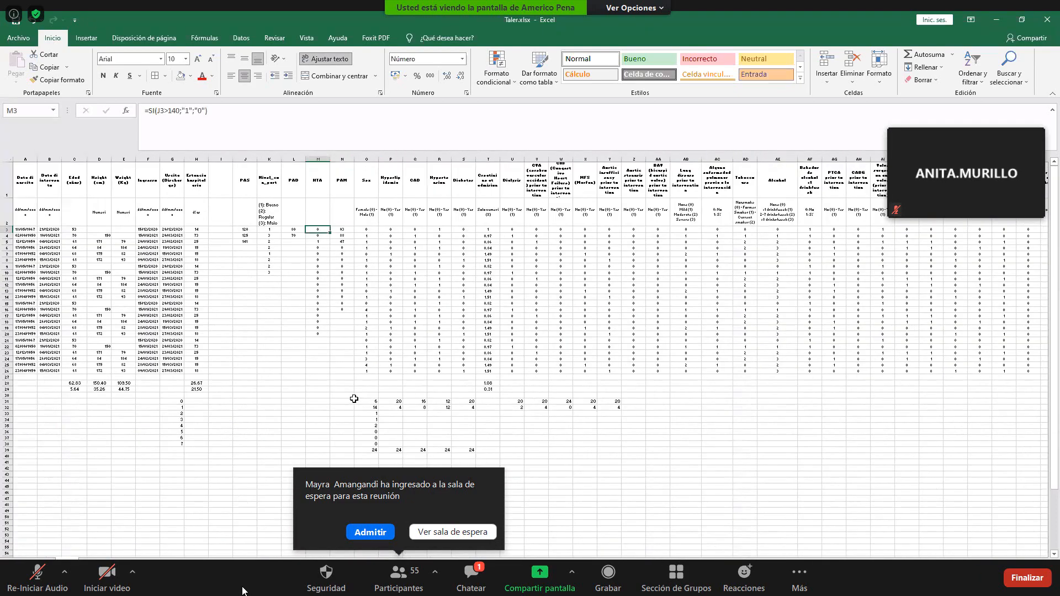
# - Admit the two participants from the Zoom waiting room, and briefly unmute the microphone before muting it again
pyautogui.click(359, 531)
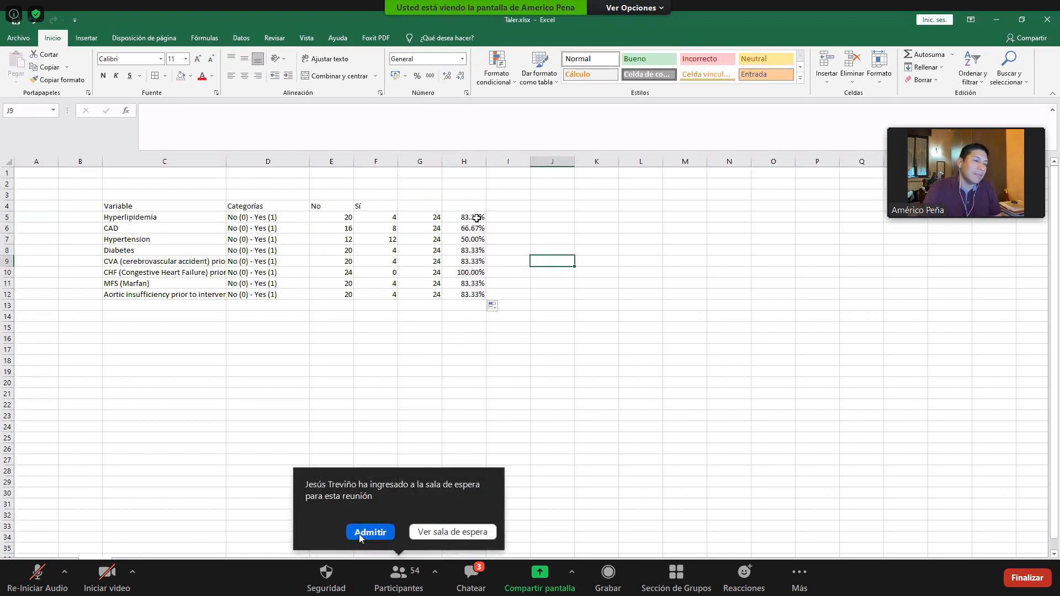
pyautogui.click(358, 533)
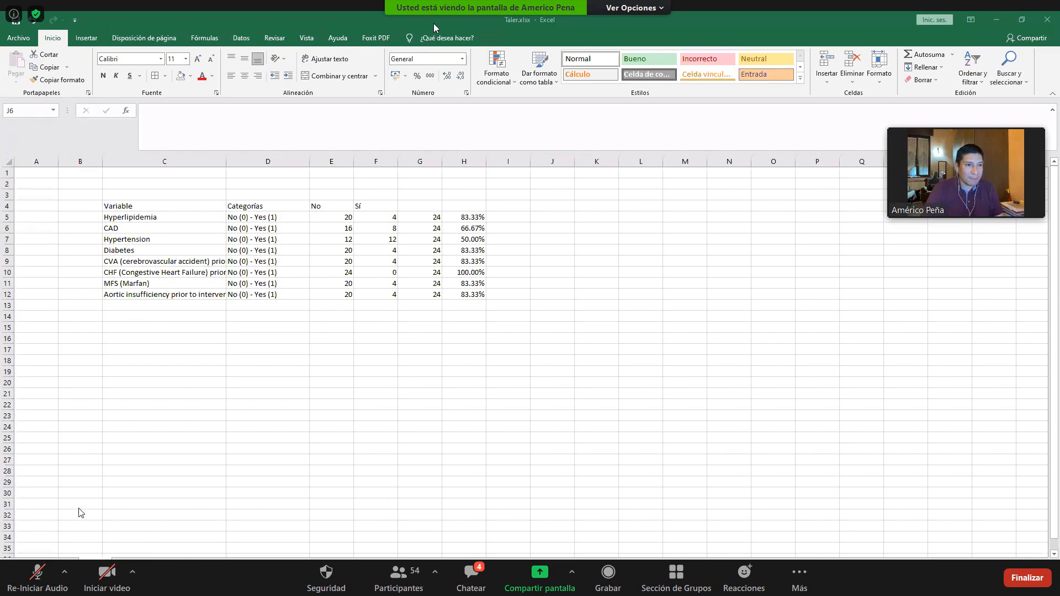
pyautogui.click(37, 577)
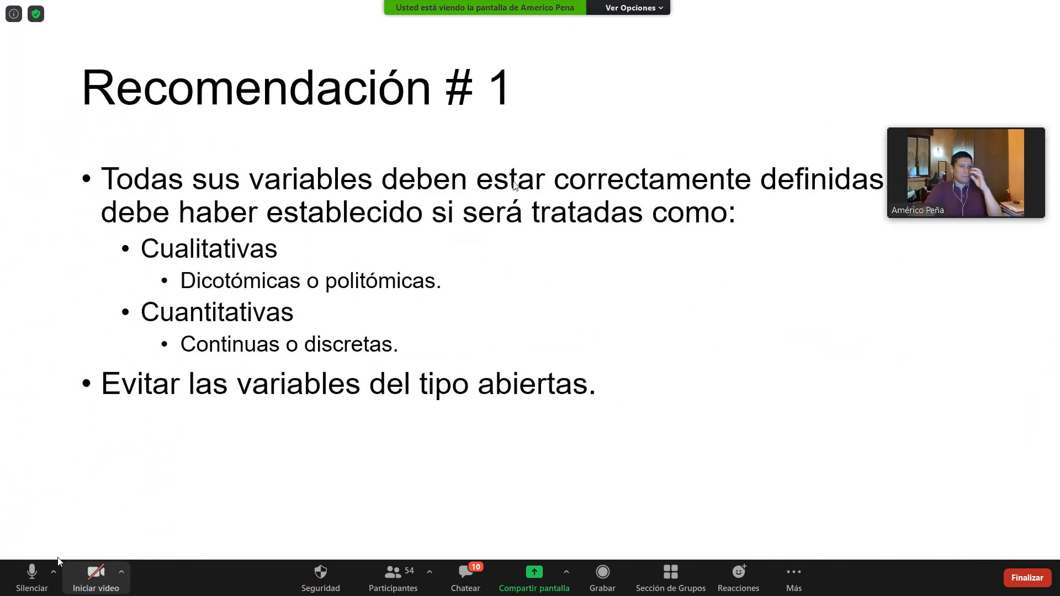
pyautogui.click(32, 574)
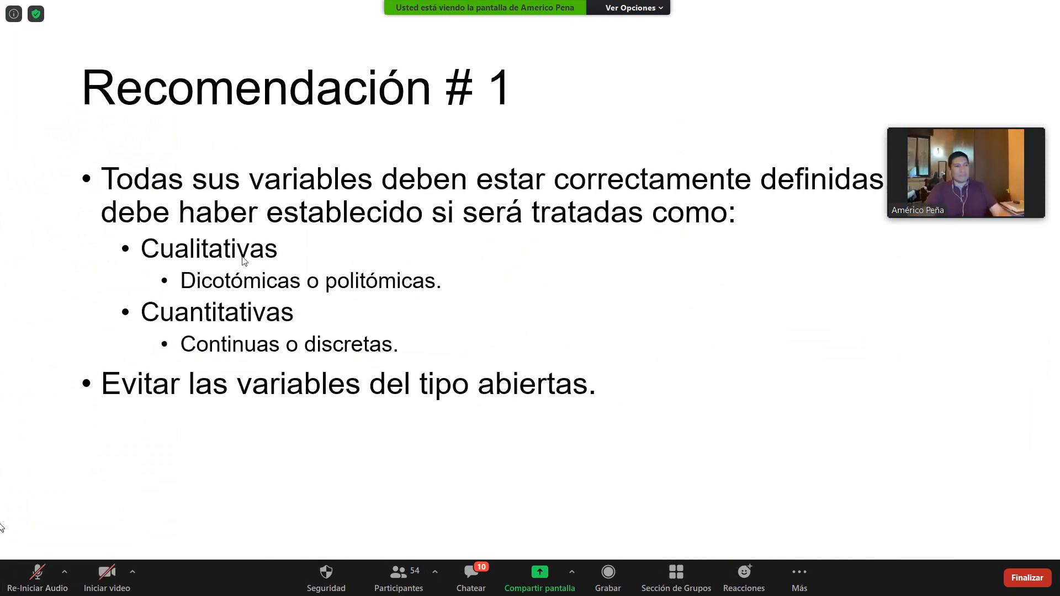